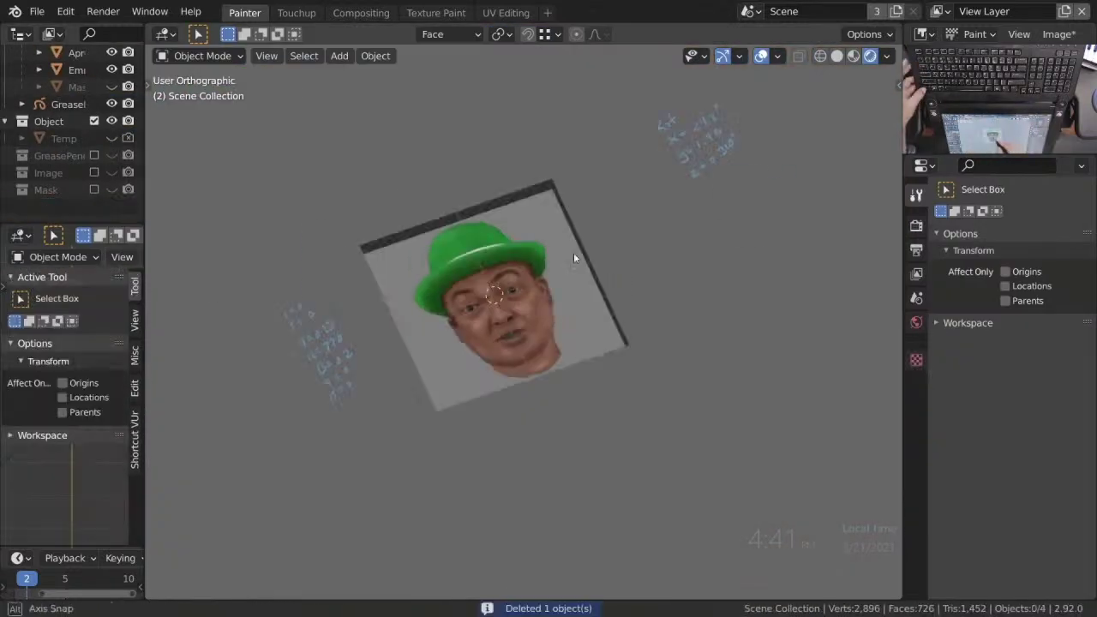
# Switch the canvas to Texture Paint mode and sample a skin colour beside the portrait's left eye.
pyautogui.scroll(5, 574, 253)
pyautogui.hotkey('ctrl', 'Tab')
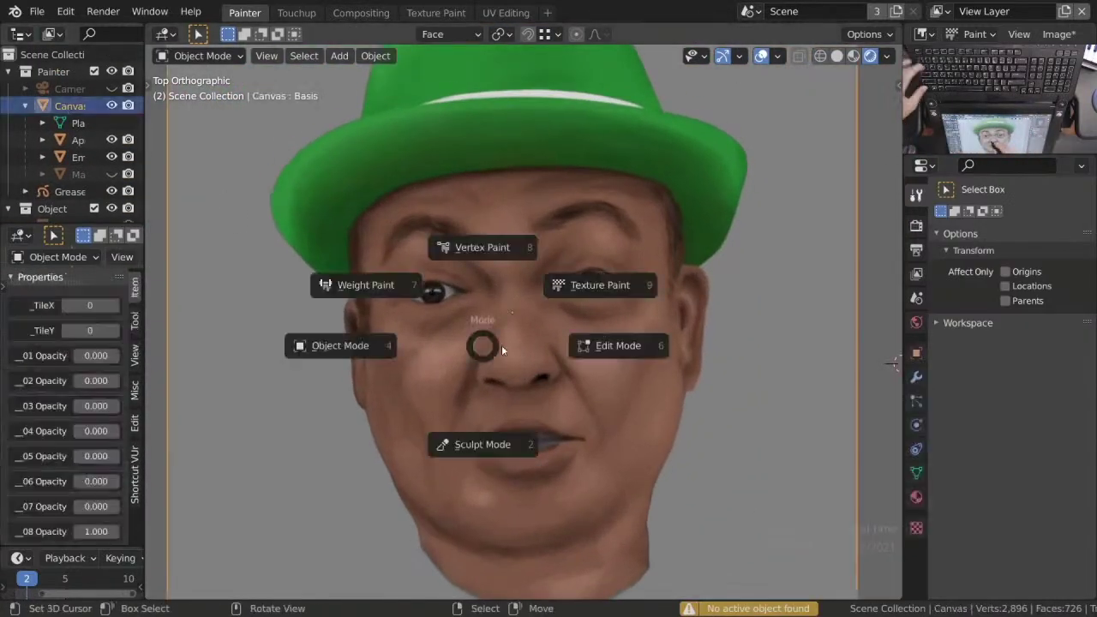
pyautogui.click(600, 282)
pyautogui.scroll(6, 397, 362)
pyautogui.press('s')
pyautogui.scroll(1, 407, 366)
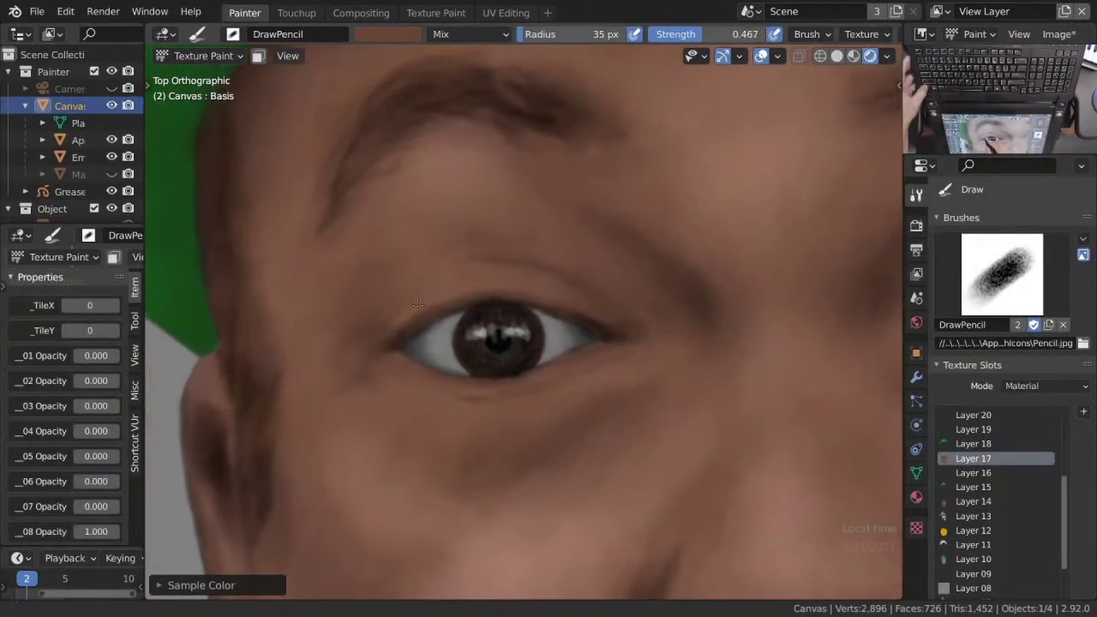
# With DrawPencil at 22 px radius and 0.564 strength, shade the crease above the left eye's outer corner and blend it with SmearDither.
pyautogui.press('f')
pyautogui.click(429, 283)
pyautogui.hotkey('shift', 'f')
pyautogui.click(446, 275)
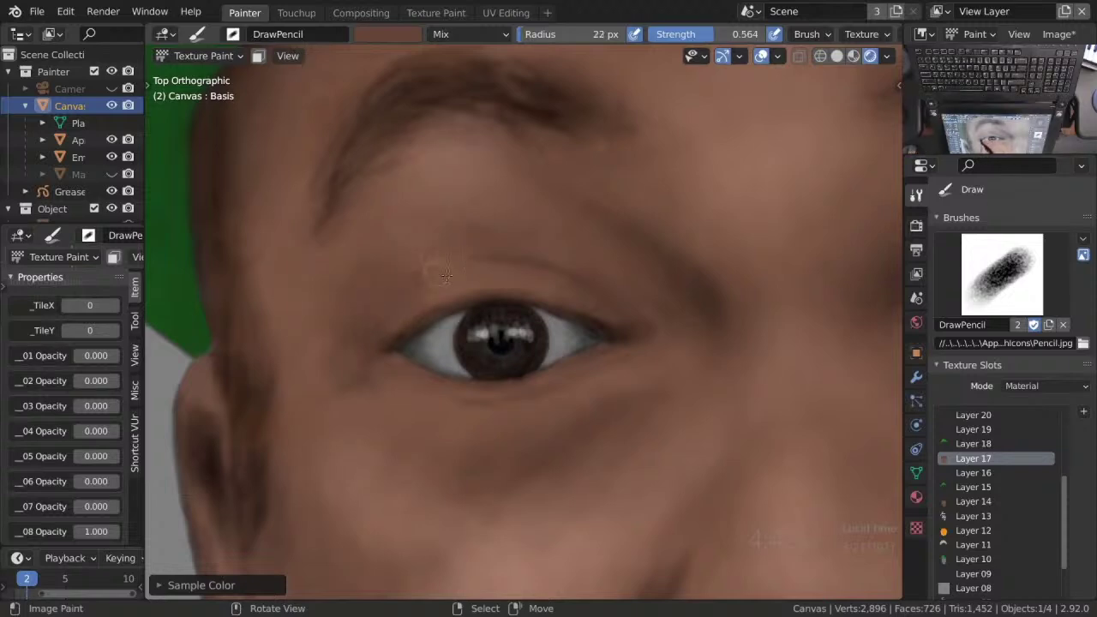
pyautogui.press('3')
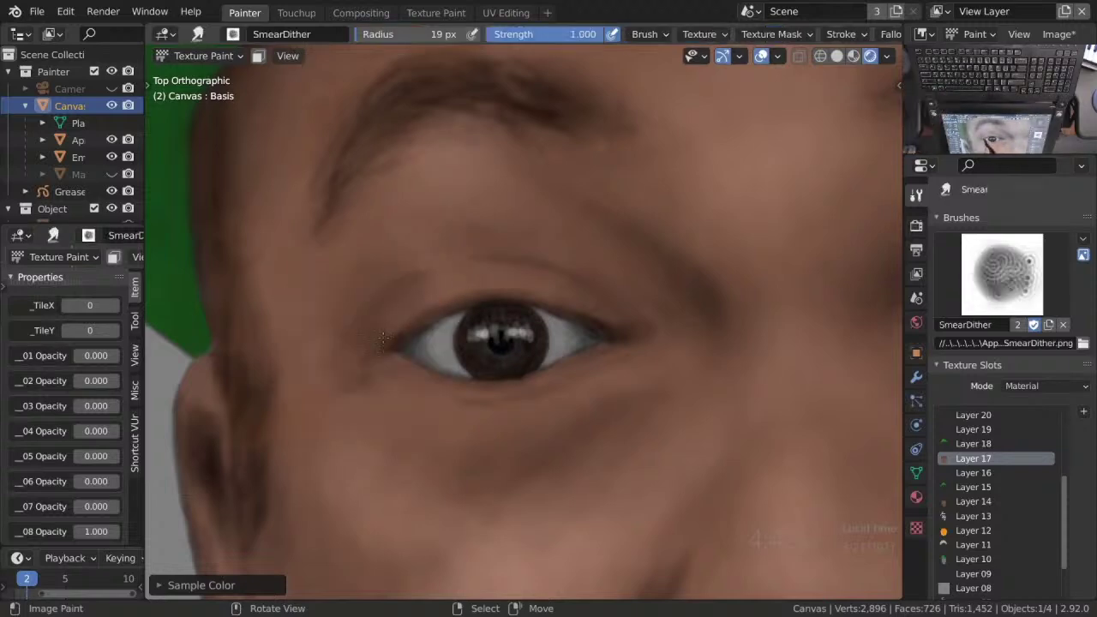
pyautogui.scroll(-8, 426, 354)
pyautogui.scroll(6, 512, 360)
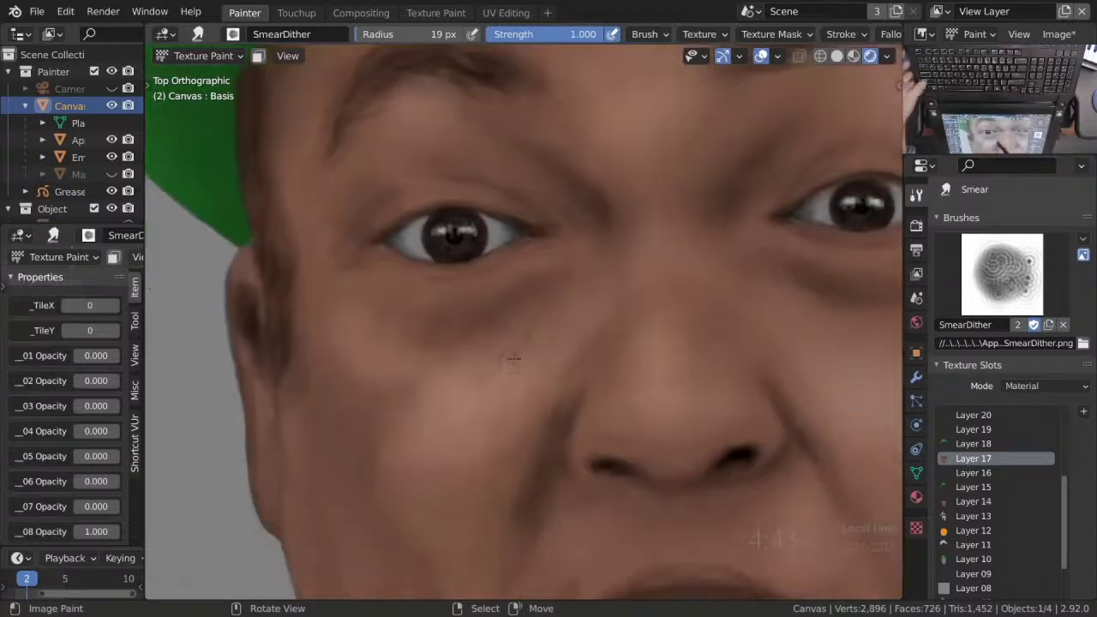
# Sample a brown skin tone with DrawPencil, shift it to a richer reddish brown, and shade under the left eye.
pyautogui.press('1')
pyautogui.press('s')
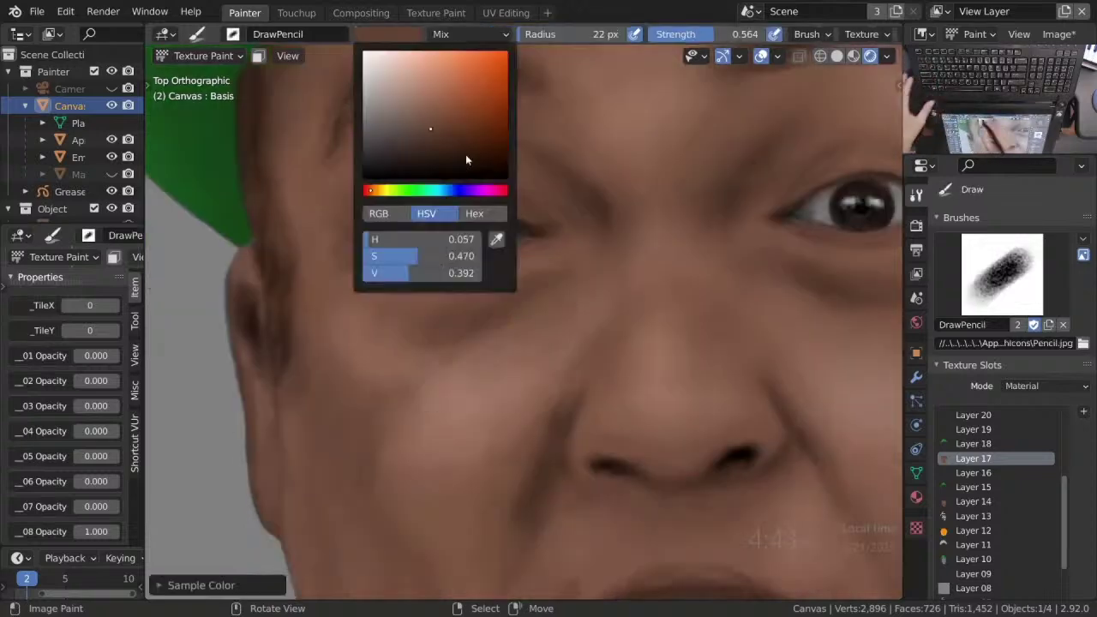
pyautogui.scroll(-5, 456, 314)
pyautogui.scroll(3, 456, 314)
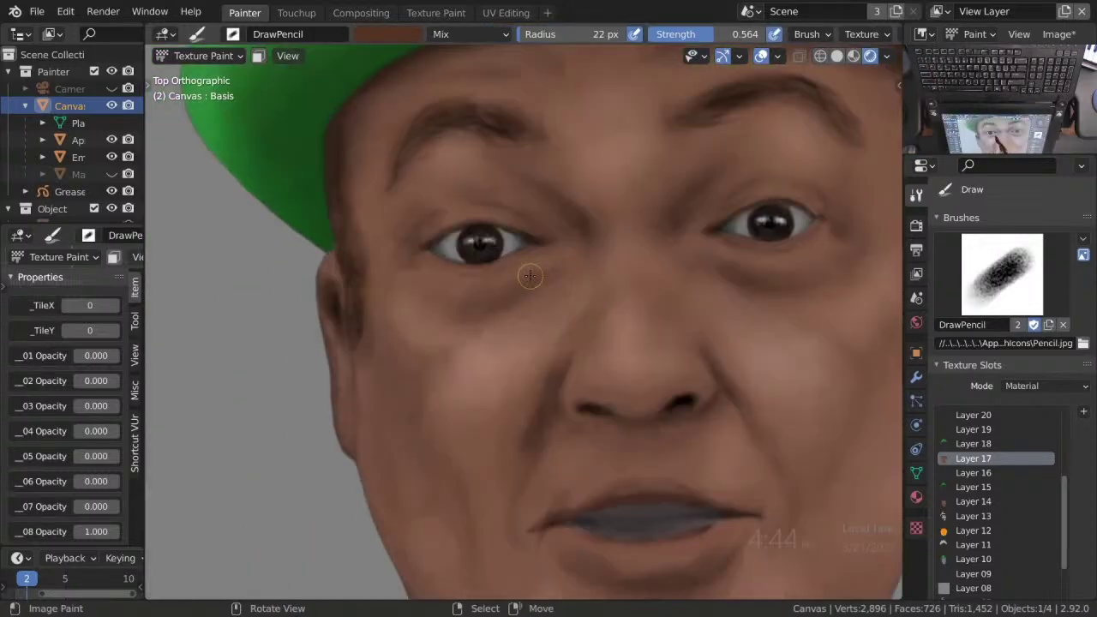
# Smear the shading beneath the left eye into the cheek with SmearDither and save the file.
pyautogui.hotkey('shift', 'space')
pyautogui.click(448, 350)
pyautogui.scroll(4, 503, 313)
pyautogui.scroll(-5, 579, 242)
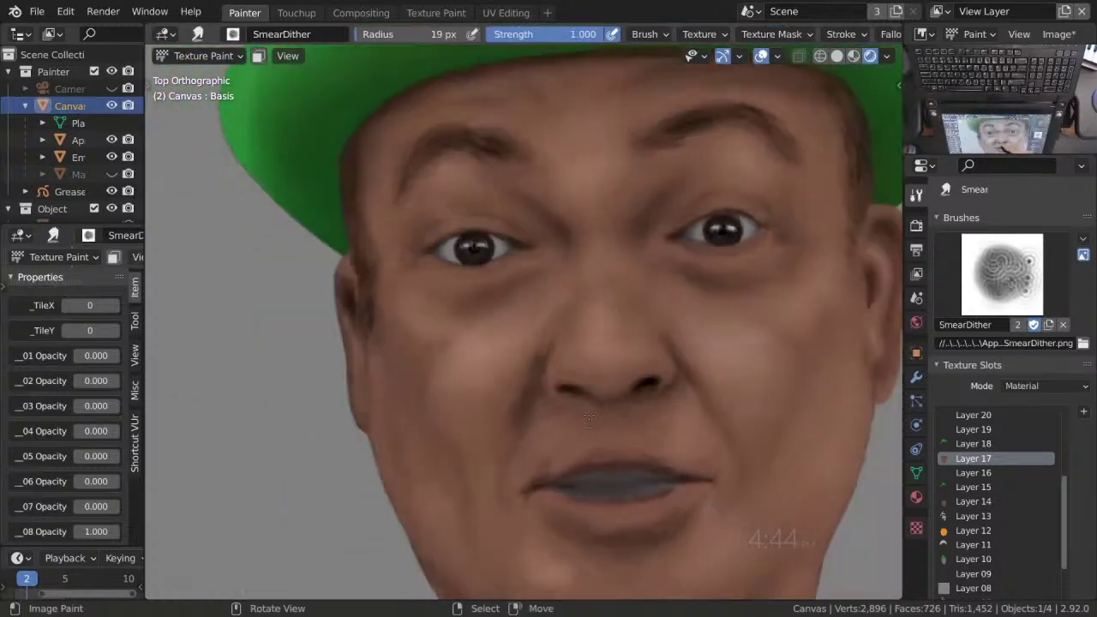
pyautogui.scroll(5, 426, 256)
pyautogui.scroll(-5, 425, 256)
pyautogui.hotkey('ctrl', 's')
pyautogui.scroll(4, 381, 280)
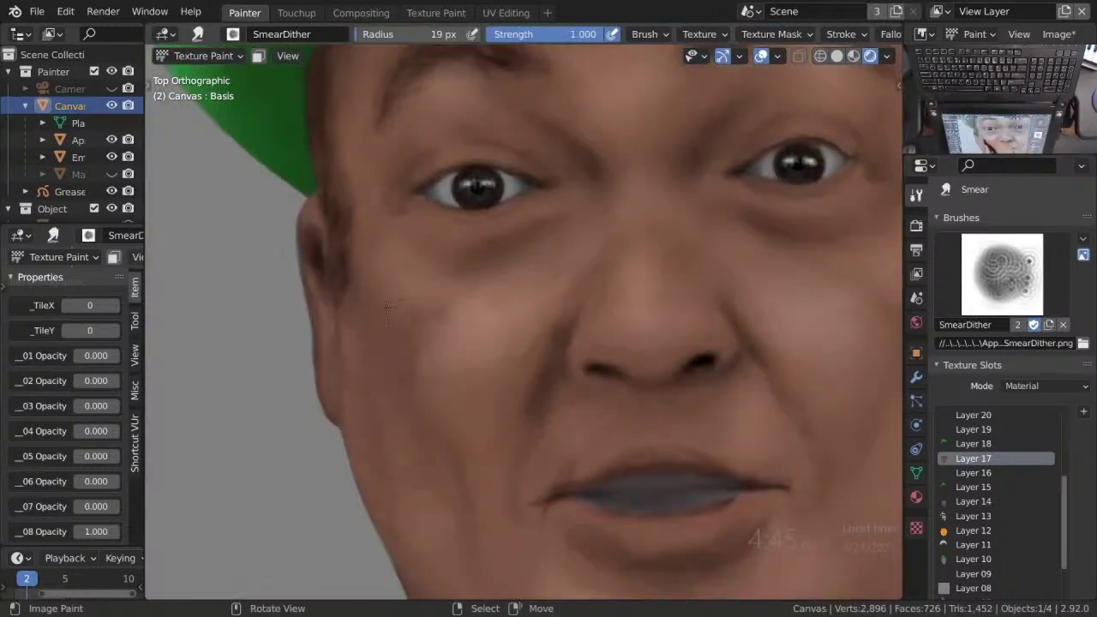
# Paint a sampled skin tone below the left eye's outer corner, smear it into the upper cheek, and save the file.
pyautogui.press('1')
pyautogui.press('s')
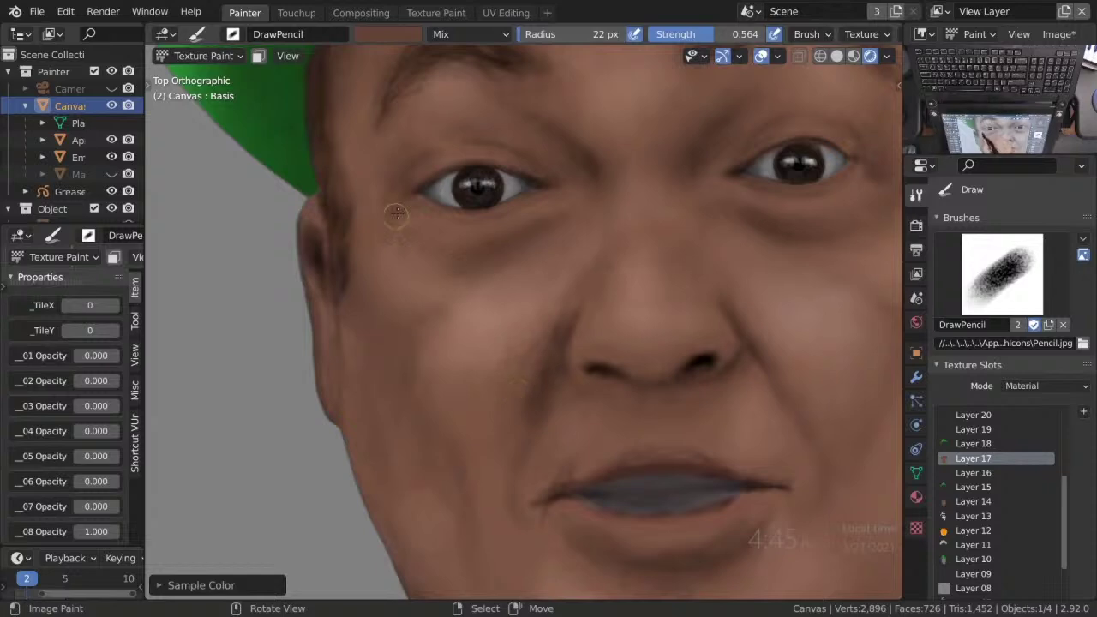
pyautogui.scroll(3, 472, 271)
pyautogui.press('2')
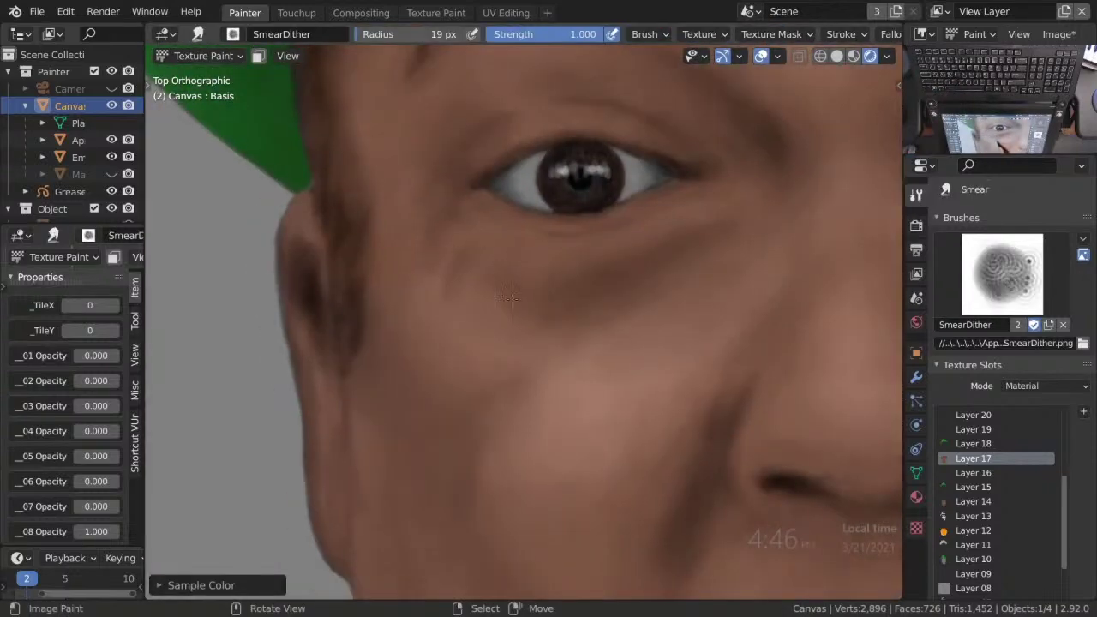
pyautogui.scroll(-2, 454, 241)
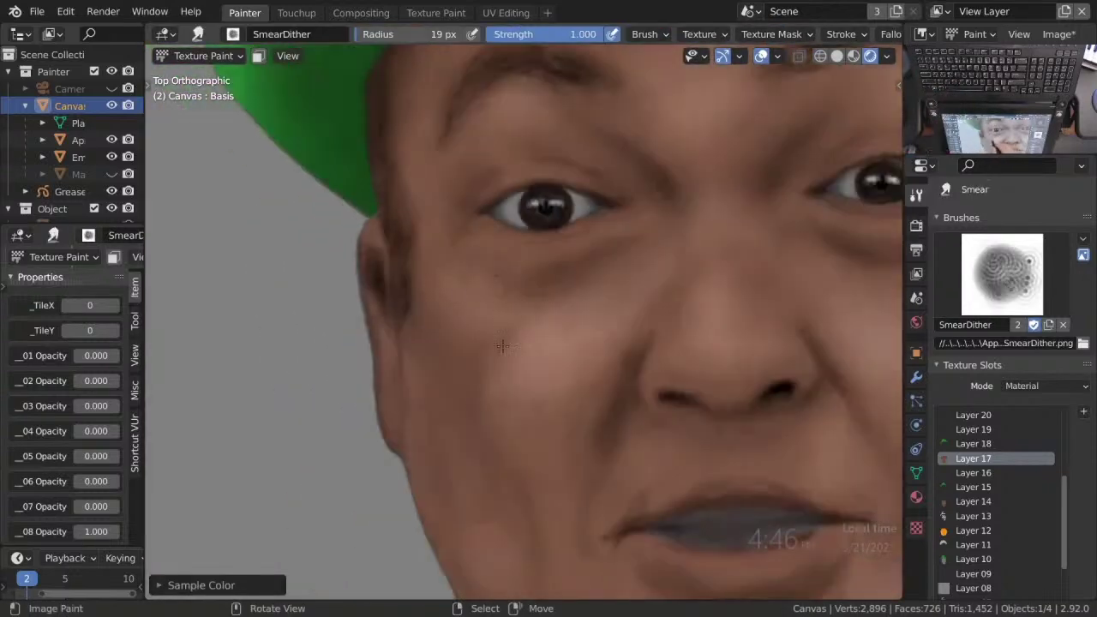
pyautogui.scroll(-5, 503, 345)
pyautogui.hotkey('ctrl', 's')
pyautogui.scroll(5, 439, 298)
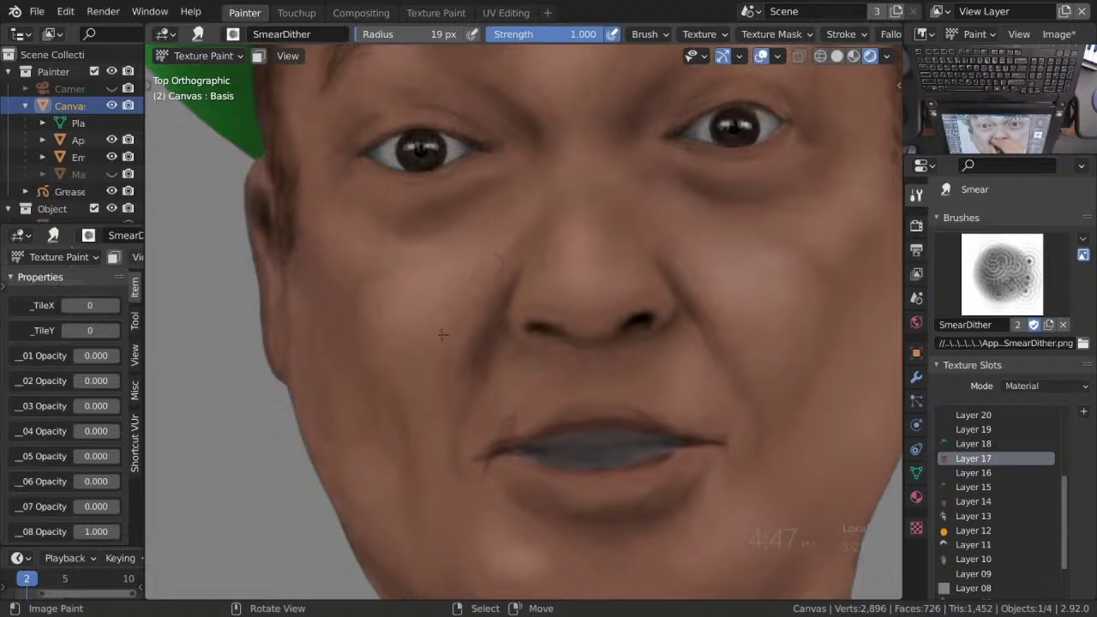
# Paint a sampled skin tone along the left side of the nose with DrawPencil at 53 px and 0.410 strength, and smear it.
pyautogui.scroll(2, 442, 334)
pyautogui.press('s')
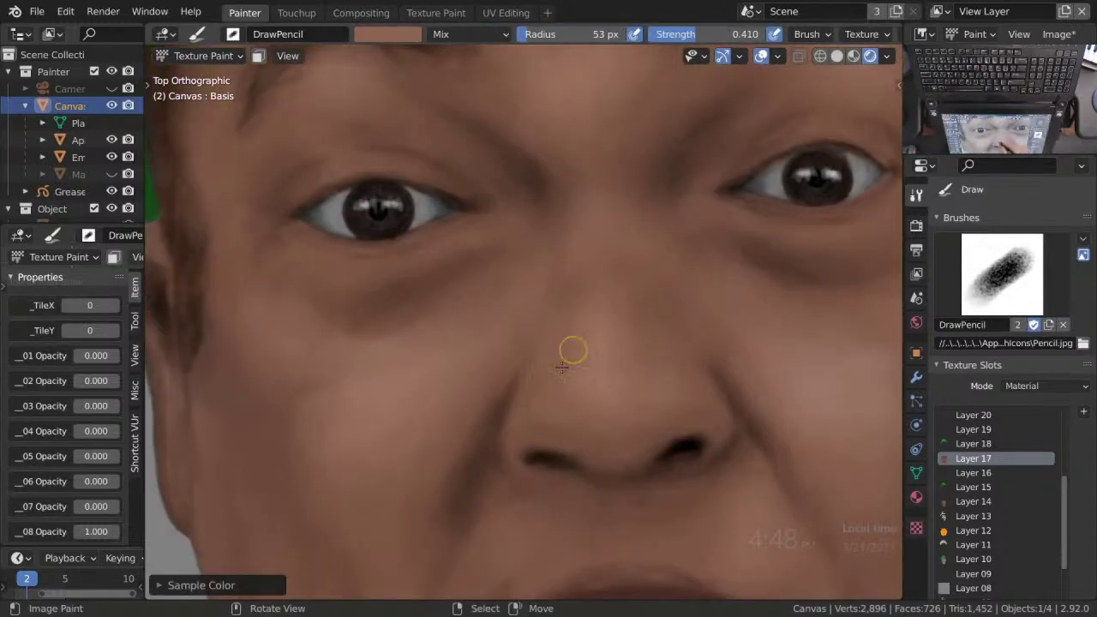
pyautogui.scroll(-4, 573, 351)
pyautogui.scroll(3, 564, 303)
pyautogui.press('d')
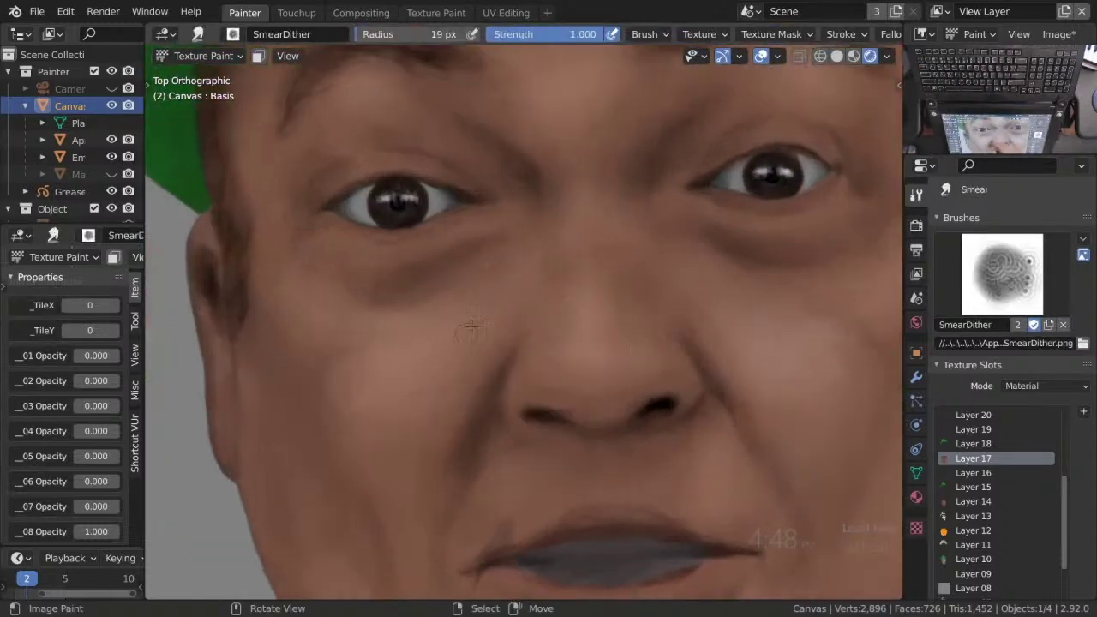
# Paint a sampled skin tone on the cheek beside the left nostril, smear it smooth, and save the file.
pyautogui.press('s')
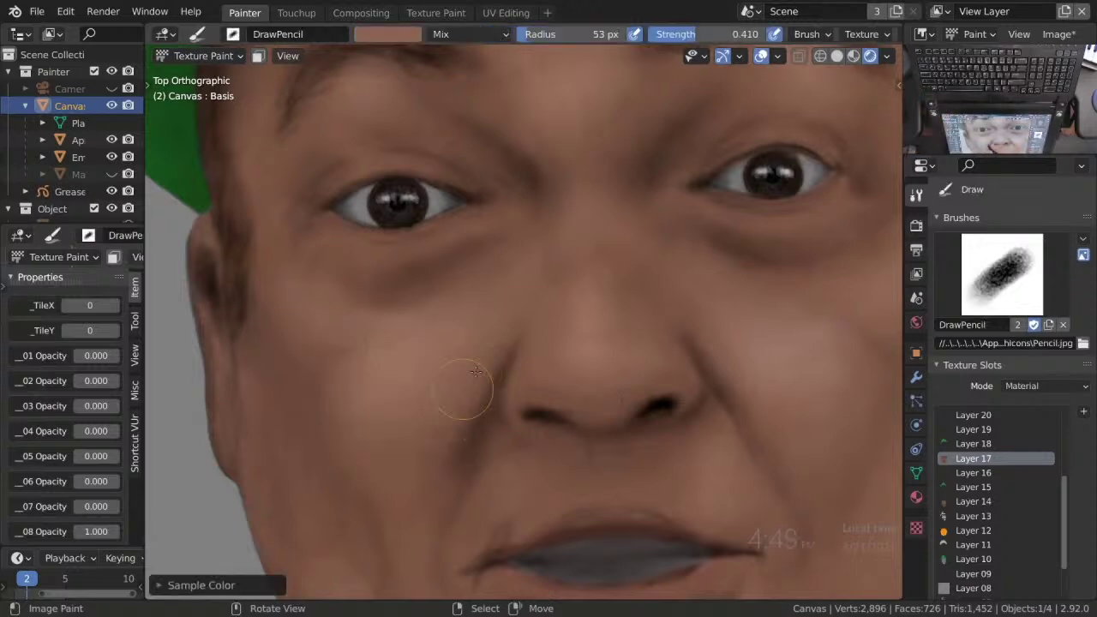
pyautogui.press('d')
pyautogui.scroll(-4, 499, 322)
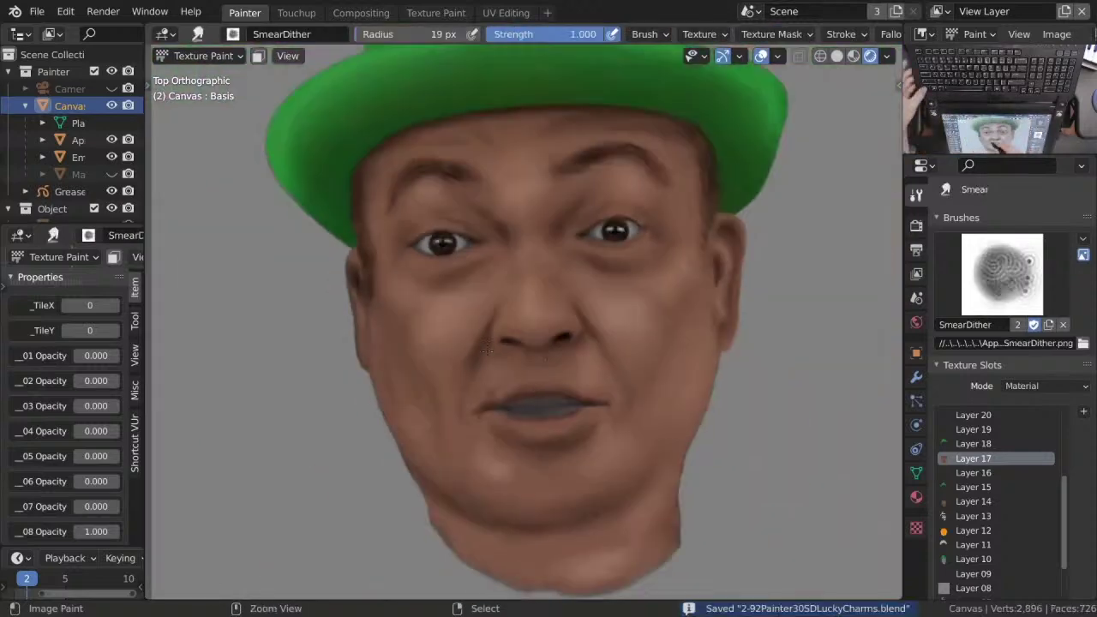
# Soften the left smile line between nostril and mouth corner with a sampled skin tone, blend it with SmearDither, and save the file.
pyautogui.scroll(4, 521, 319)
pyautogui.press('s')
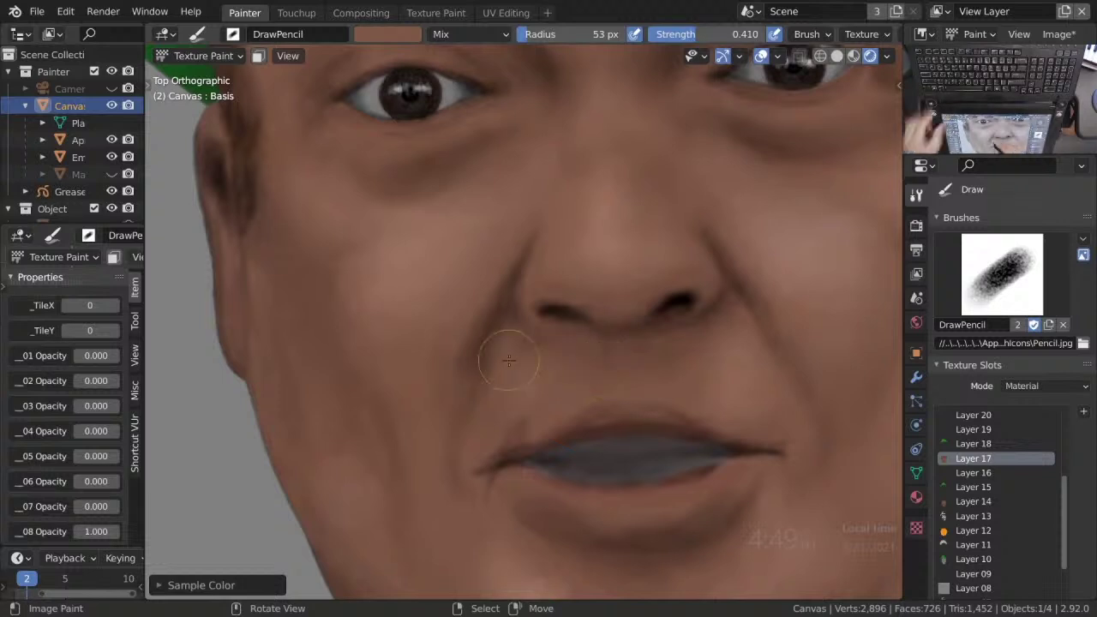
pyautogui.press('d')
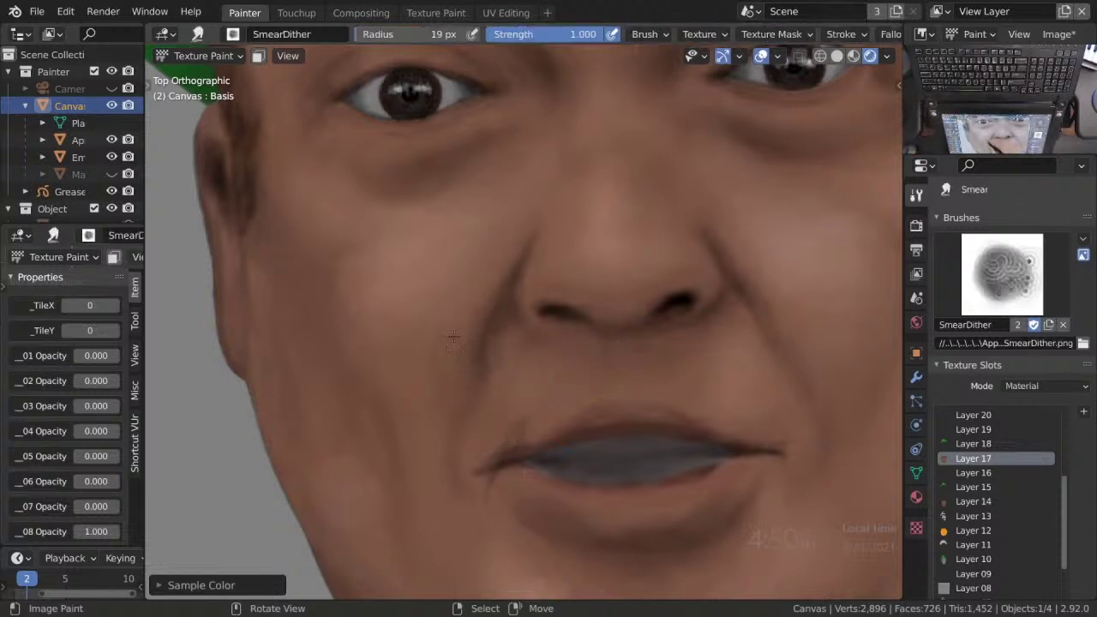
pyautogui.scroll(3, 531, 230)
pyautogui.scroll(-3, 369, 285)
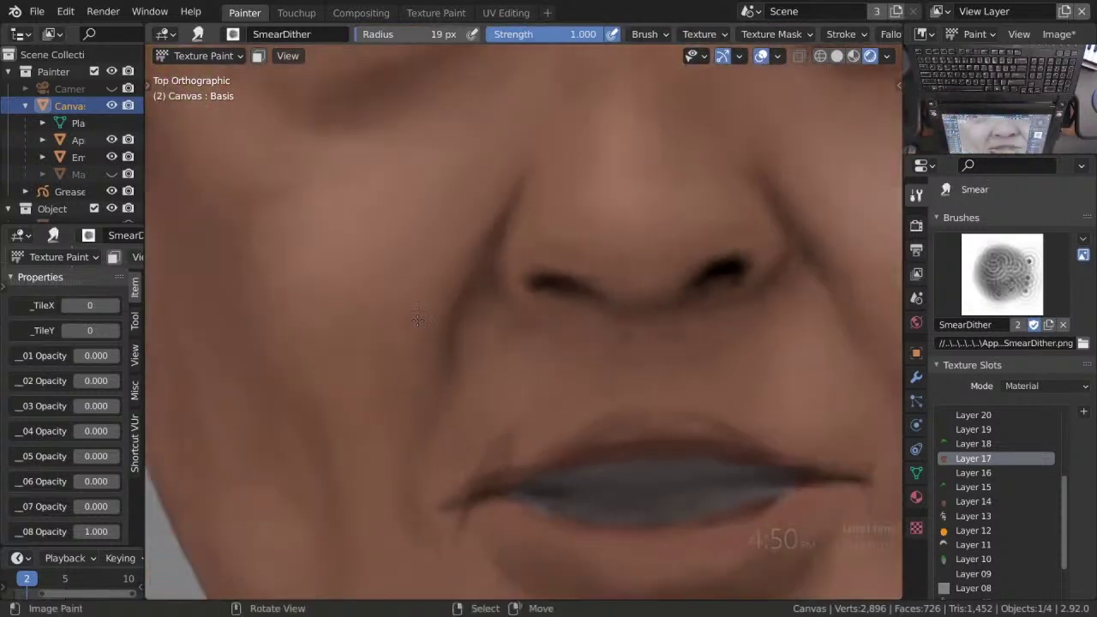
pyautogui.scroll(-5, 285, 379)
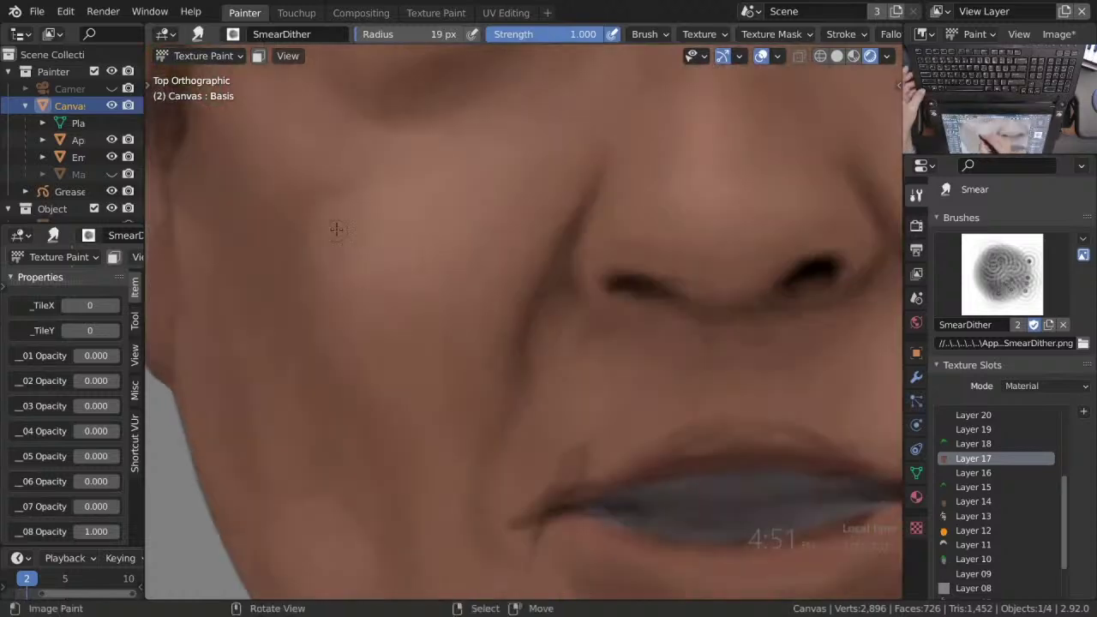
pyautogui.press('p')
pyautogui.hotkey('ctrl', 's')
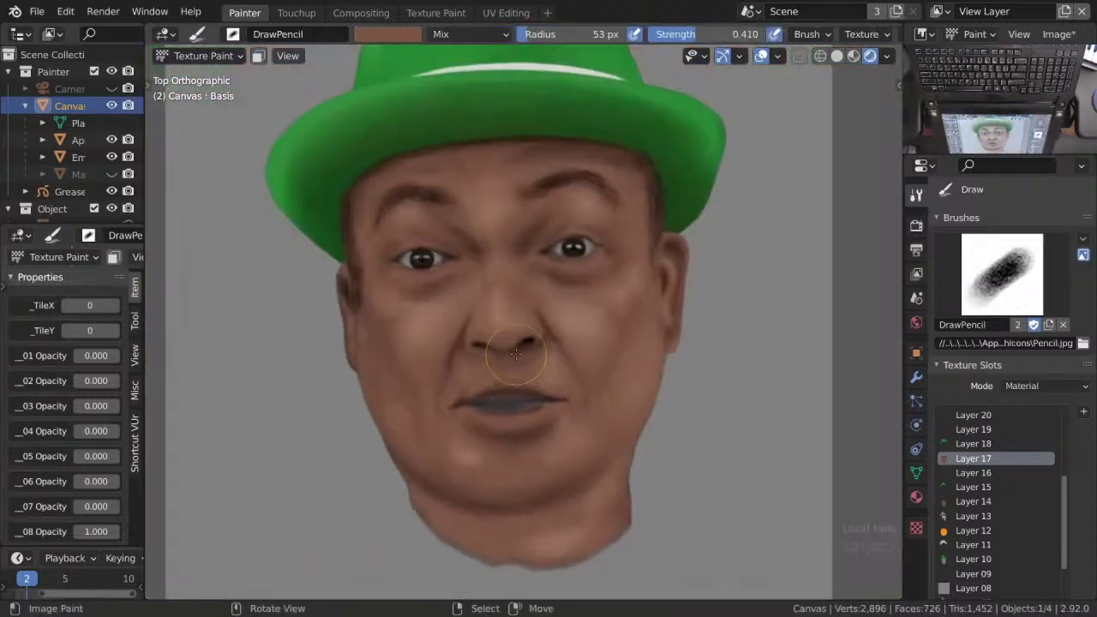
# Paint a sampled skin tone over the lower left cheek with DrawPencil and blend it with SmearDither.
pyautogui.scroll(4, 516, 354)
pyautogui.press('s')
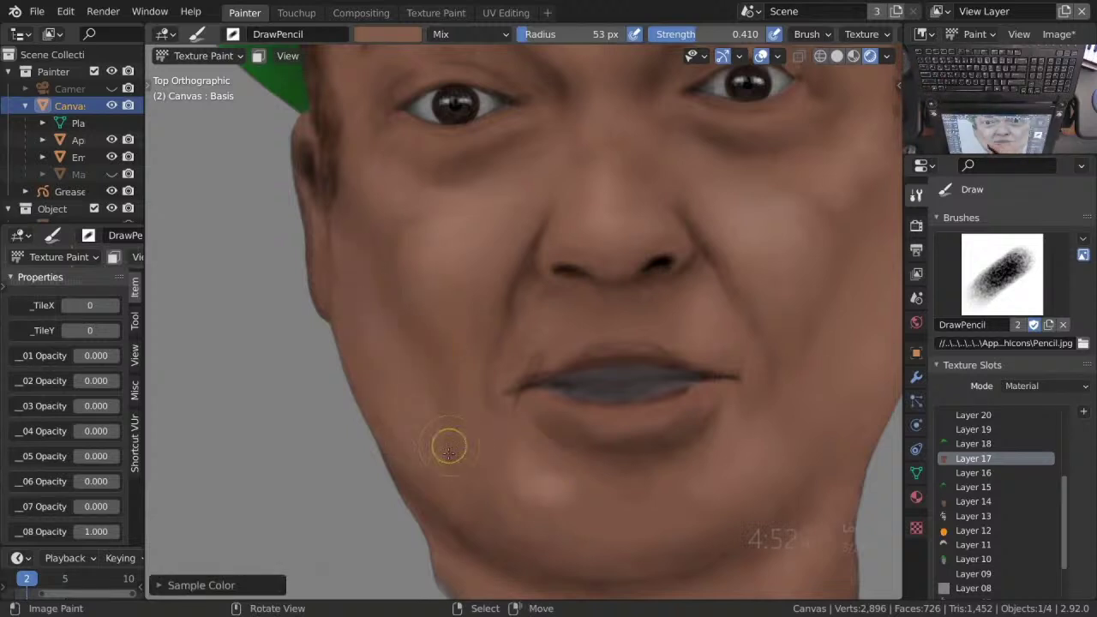
pyautogui.hotkey('shift', 'space')
pyautogui.click(525, 405)
pyautogui.scroll(1, 529, 404)
pyautogui.scroll(1, 549, 352)
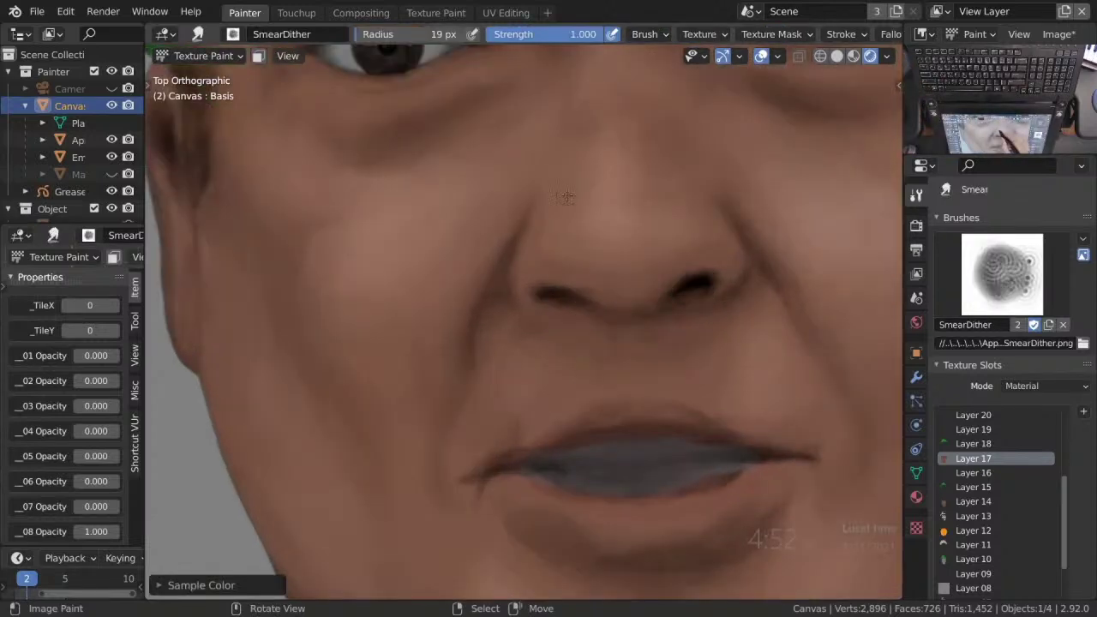
# Retouch the skin above the left mouth corner using DrawPencil at 22 px and 0.463 strength, and blend it with the Smear tool.
pyautogui.keyDown('shift'); pyautogui.moveTo(495, 371); pyautogui.dragTo(547, 348, button='middle'); pyautogui.keyUp('shift')
pyautogui.press('d')
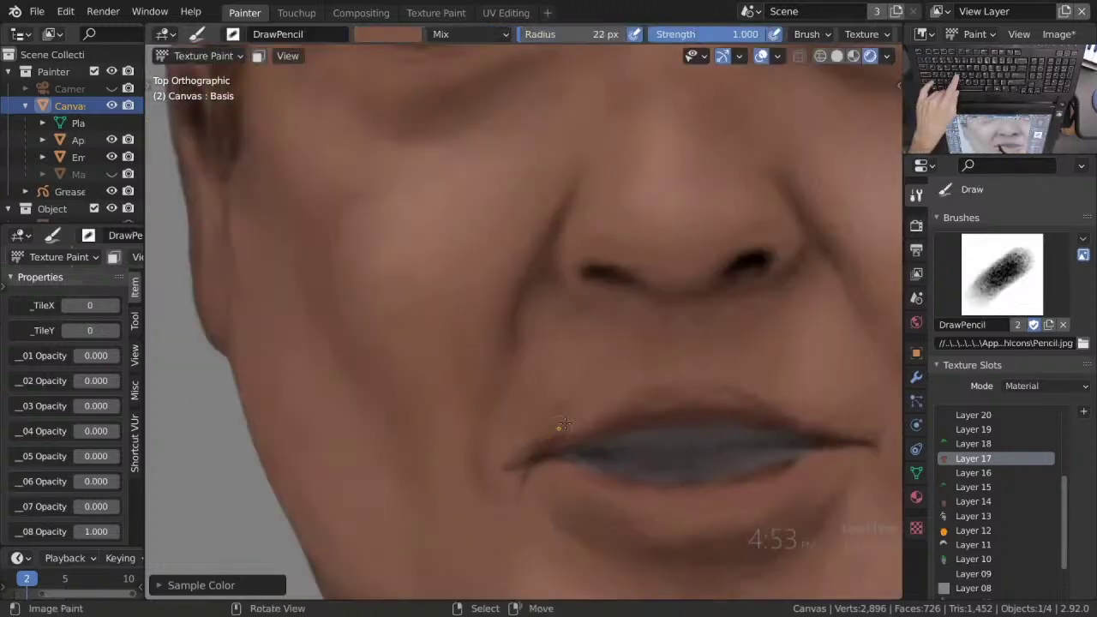
pyautogui.hotkey('shift', 'space')
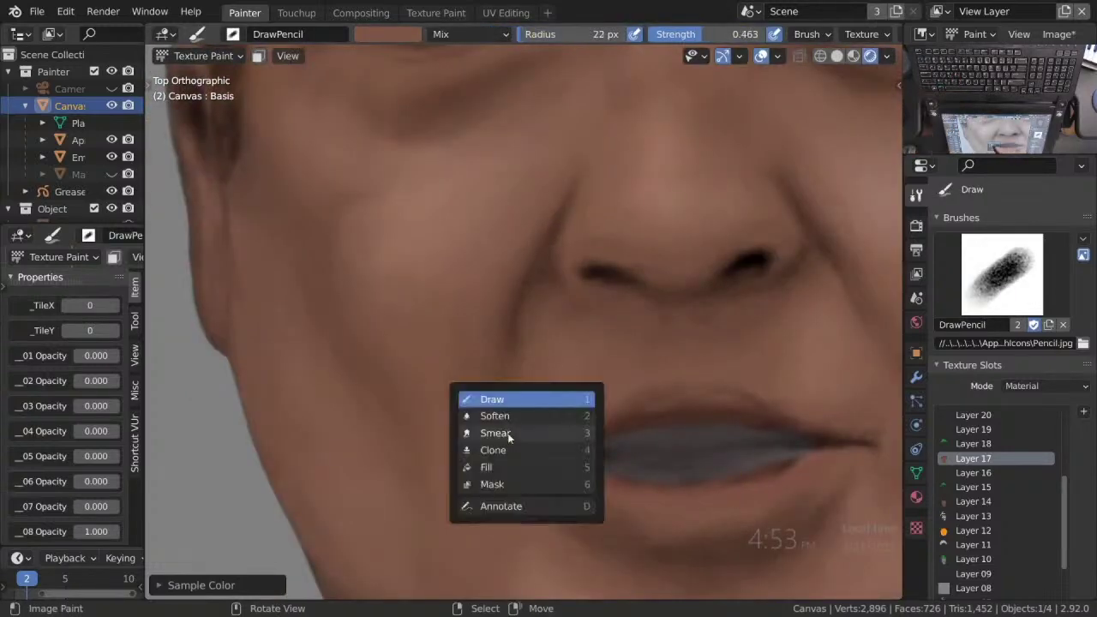
pyautogui.click(508, 434)
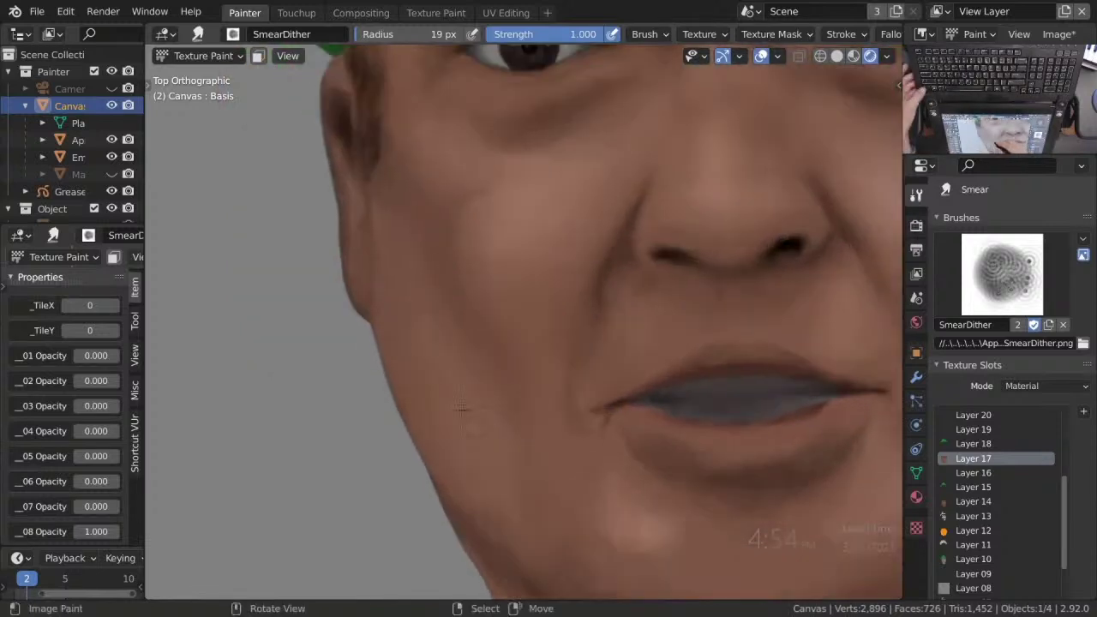
# Set DrawPencil to 47 px radius and 0.362 strength and paint skin tone on the lid area beneath the left eyebrow.
pyautogui.scroll(2, 387, 297)
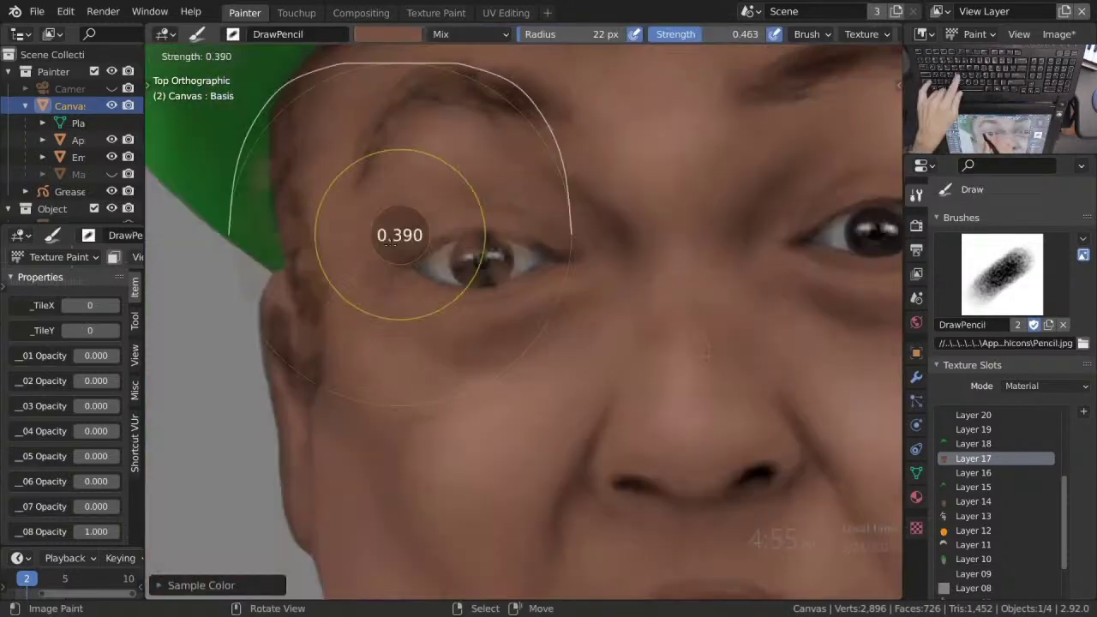
pyautogui.click(416, 180)
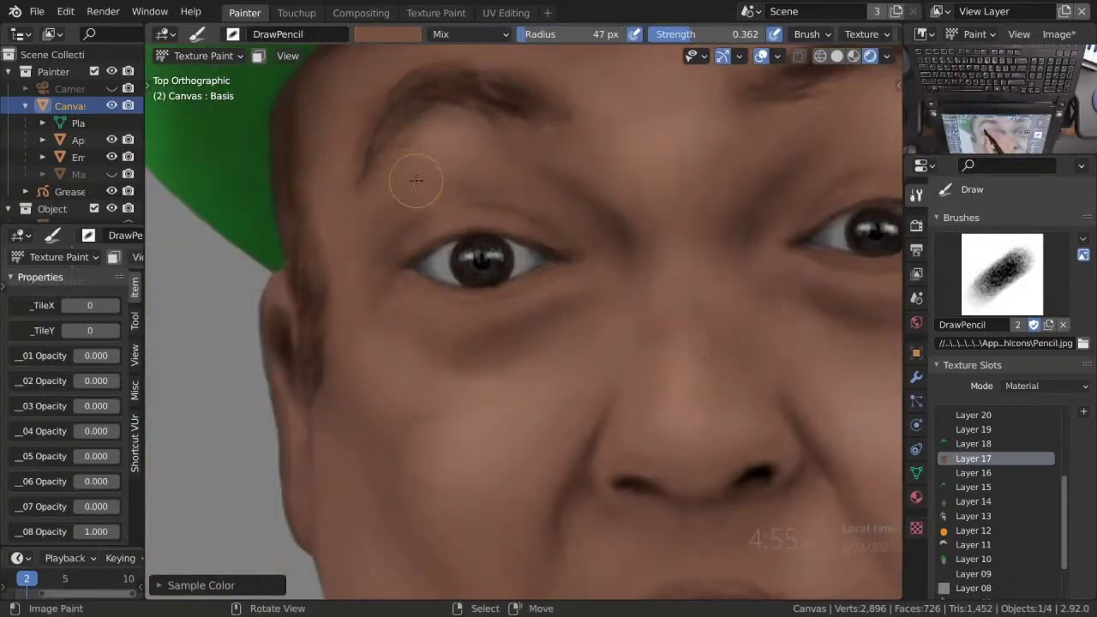
pyautogui.press('Home')
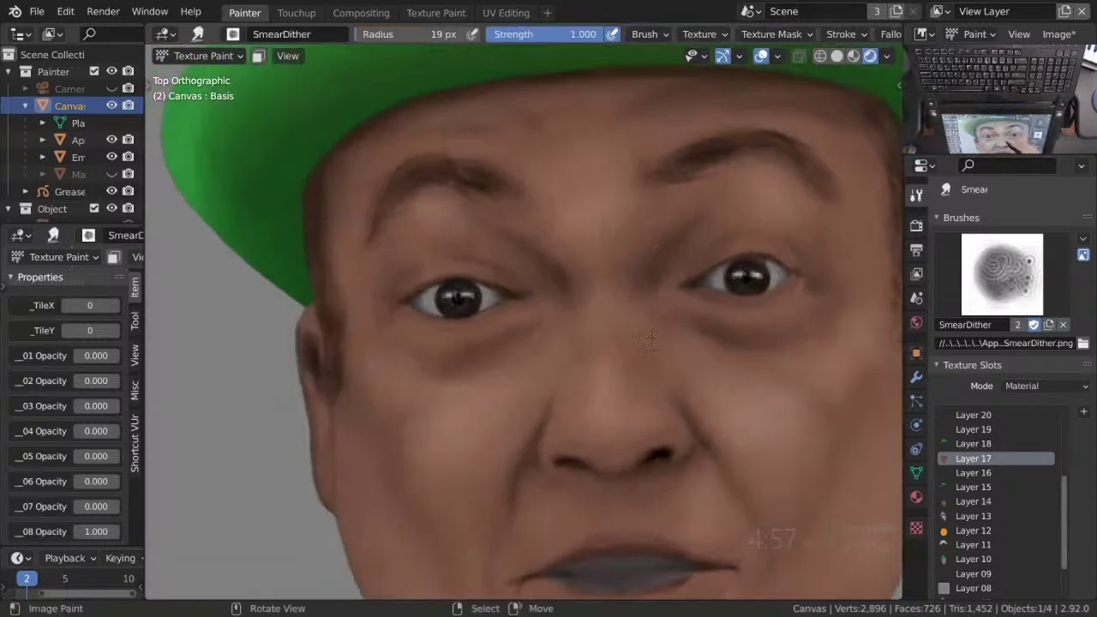
# Sample a skin tone and retouch the area between the eyebrows, blending it with the Smear tool.
pyautogui.press('s')
pyautogui.hotkey('shift', 'space')
pyautogui.click(500, 215)
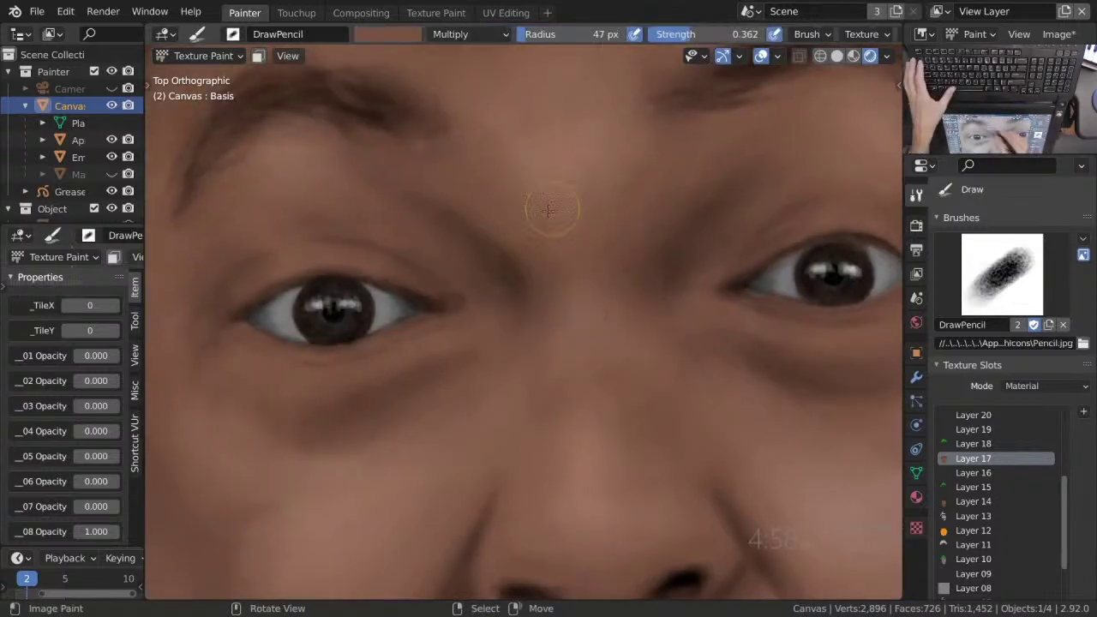
# Paint a freshly sampled skin tone in Mix mode over the bridge of the nose and blend it with SmearDither.
pyautogui.press('s')
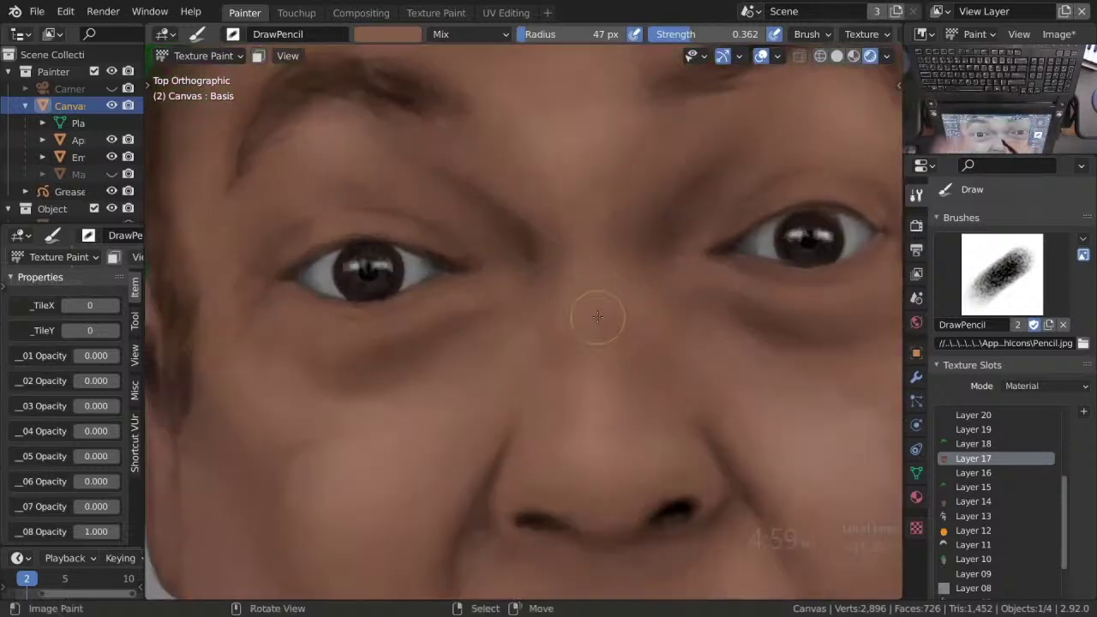
pyautogui.press('e')
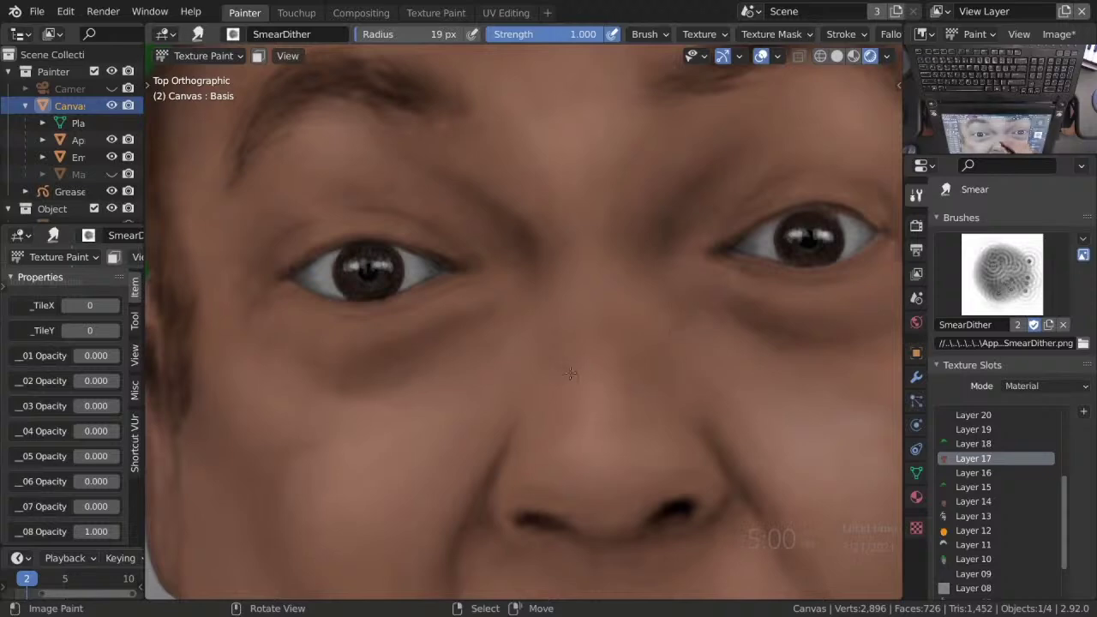
pyautogui.scroll(-5, 605, 252)
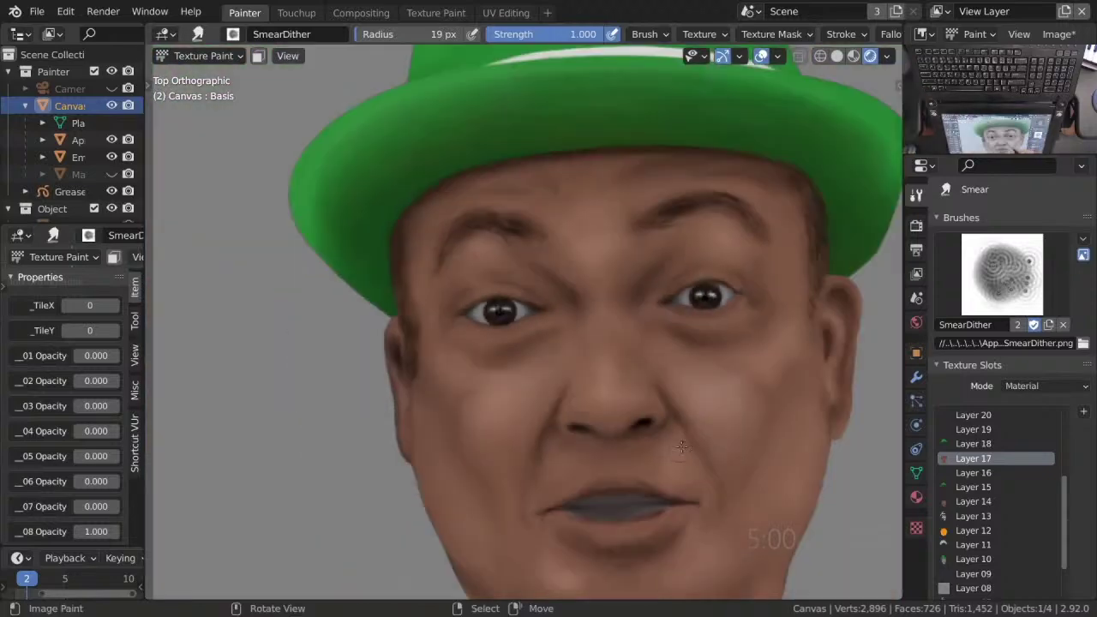
# Paint a sampled skin tone over the nose using DrawPencil at 47 px and 0.362 strength, and blend it with SmearDither.
pyautogui.scroll(4, 605, 345)
pyautogui.press('d')
pyautogui.press('s')
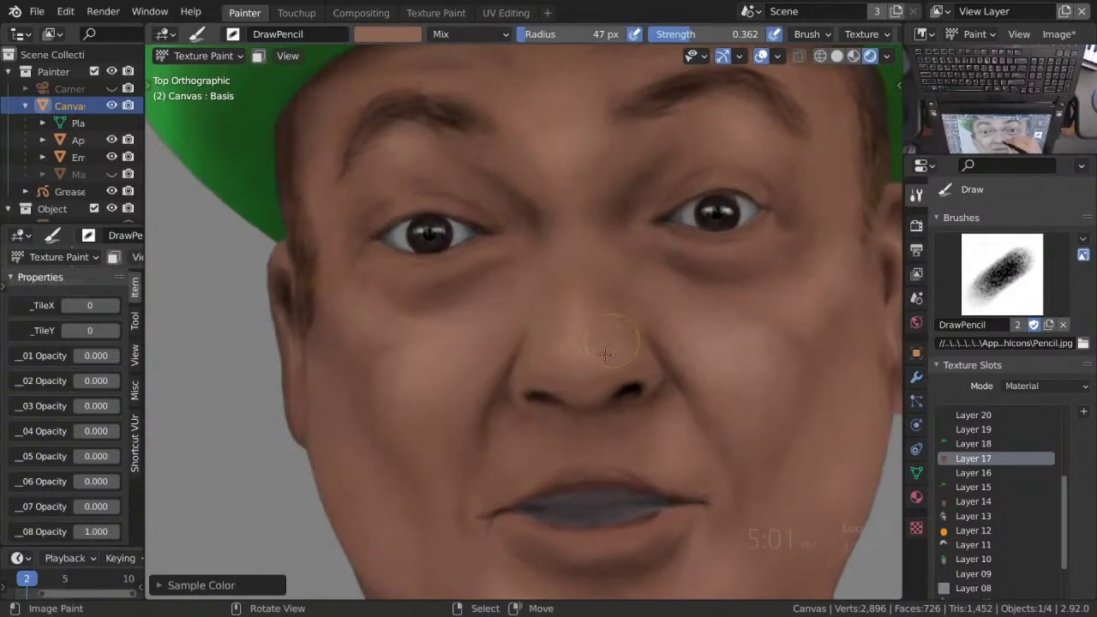
pyautogui.press('m')
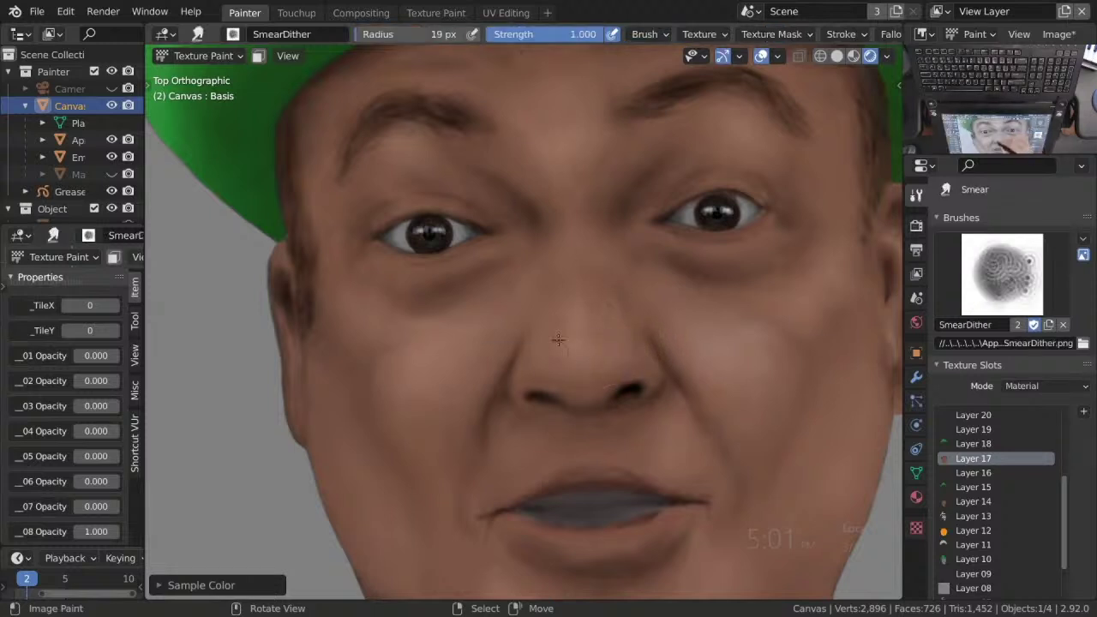
pyautogui.scroll(2, 539, 404)
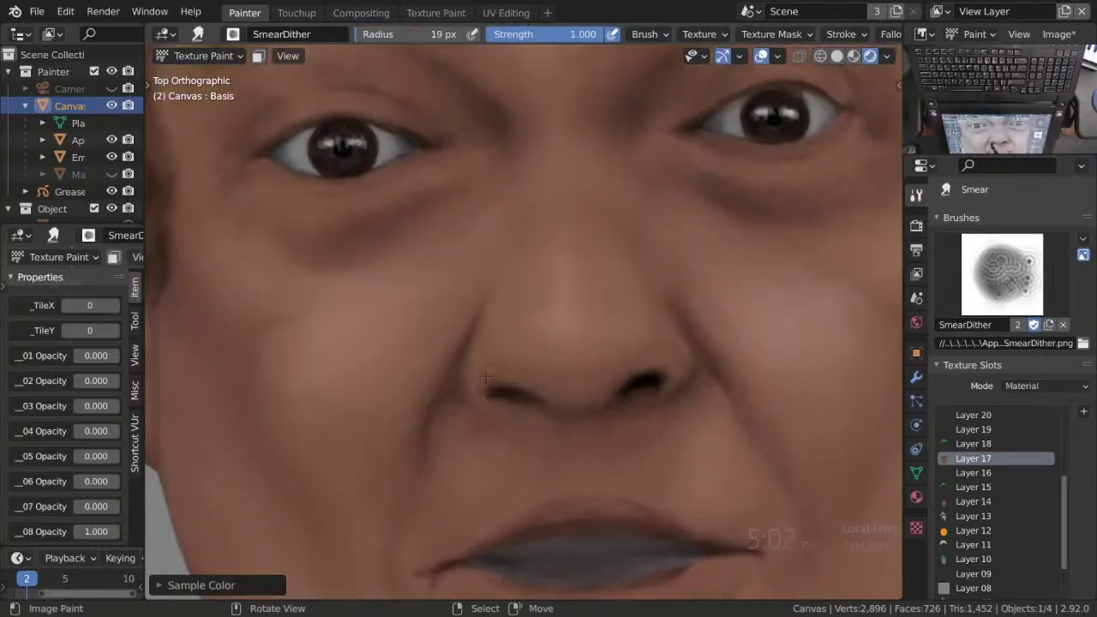
pyautogui.scroll(-5, 489, 368)
pyautogui.scroll(4, 501, 341)
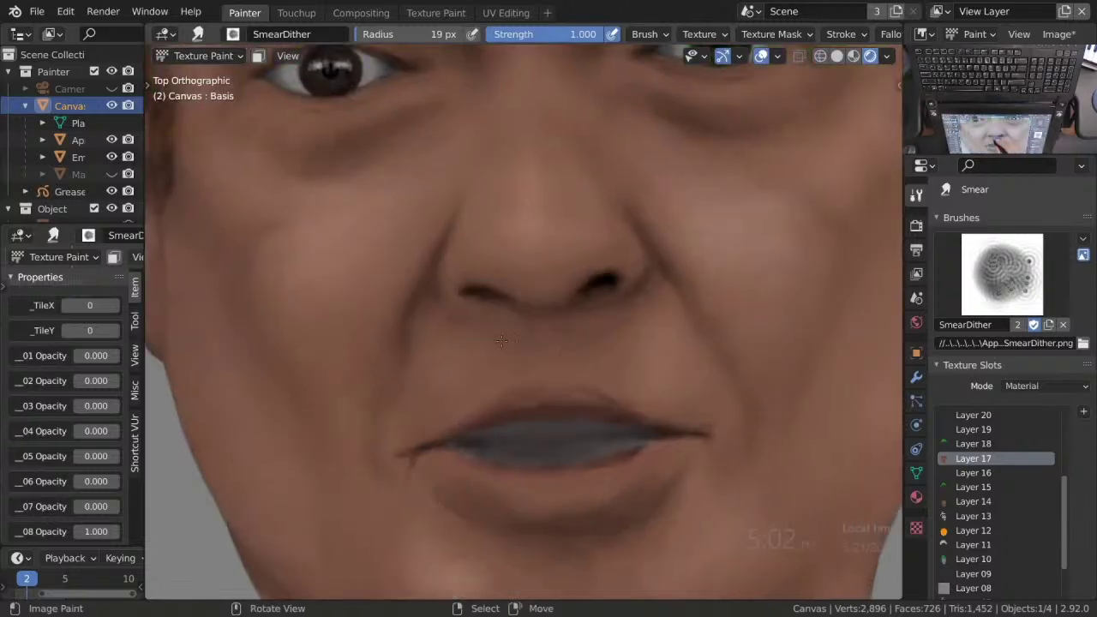
# Retouch the skin around the mouth corners with a sampled tone using DrawPencil at 42 px and 0.459 strength, and smear it smooth.
pyautogui.scroll(-4, 581, 316)
pyautogui.scroll(4, 558, 429)
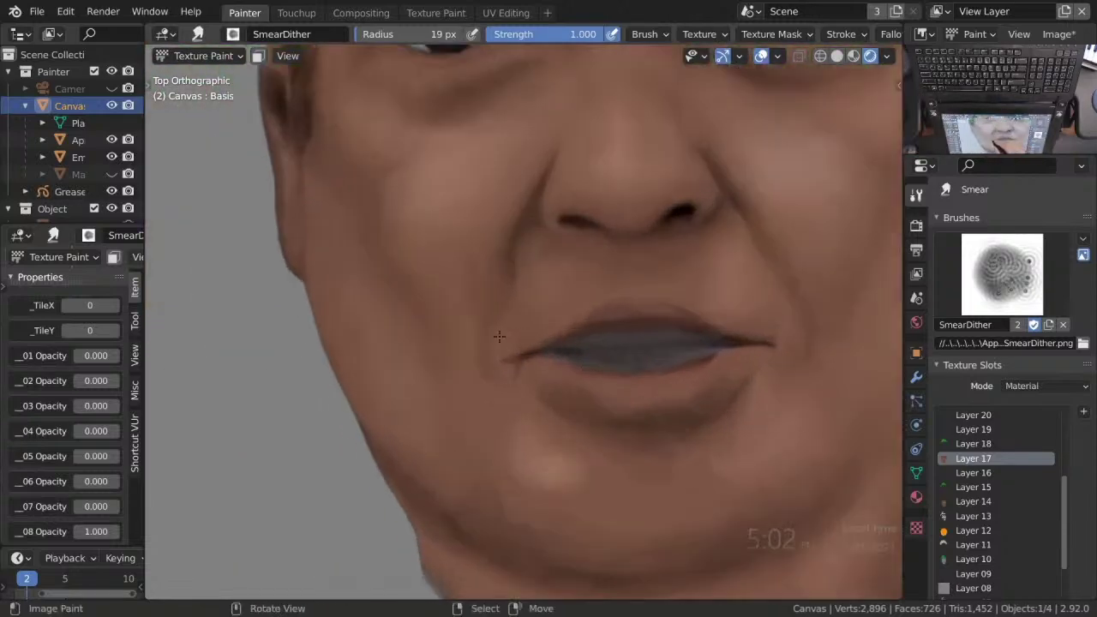
pyautogui.press('d')
pyautogui.press('s')
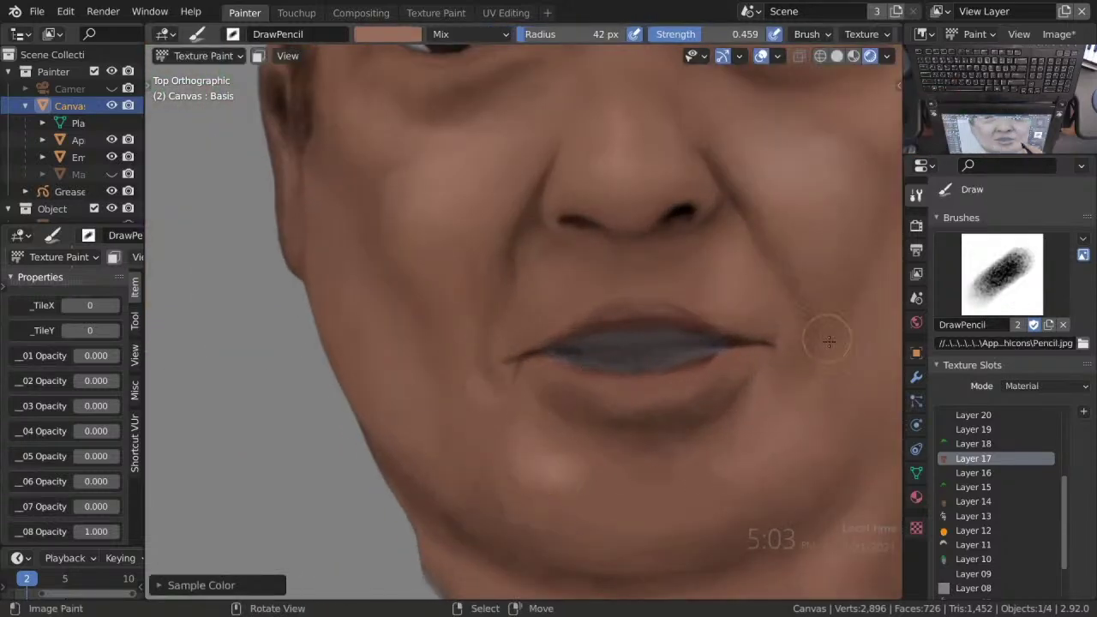
pyautogui.scroll(-2, 829, 341)
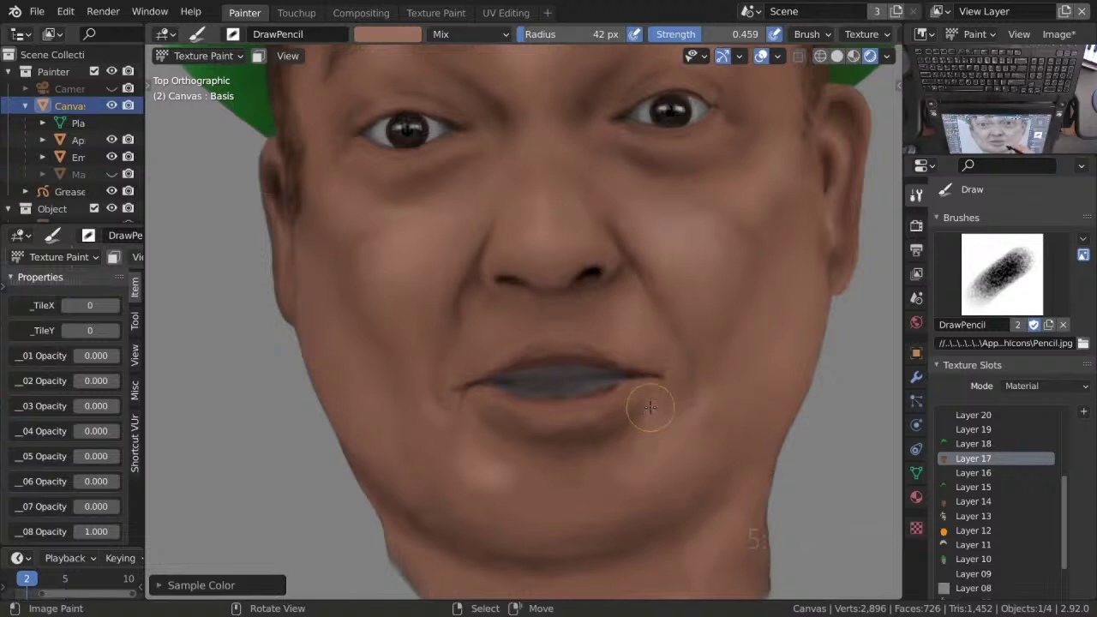
pyautogui.scroll(-5, 735, 400)
pyautogui.scroll(5, 516, 320)
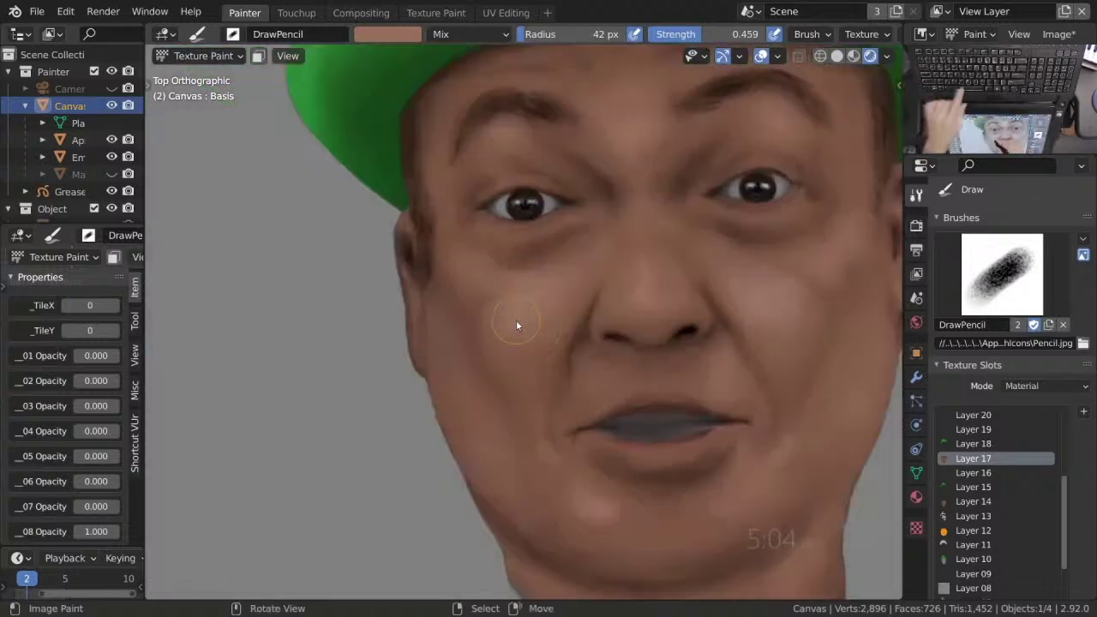
pyautogui.press('2')
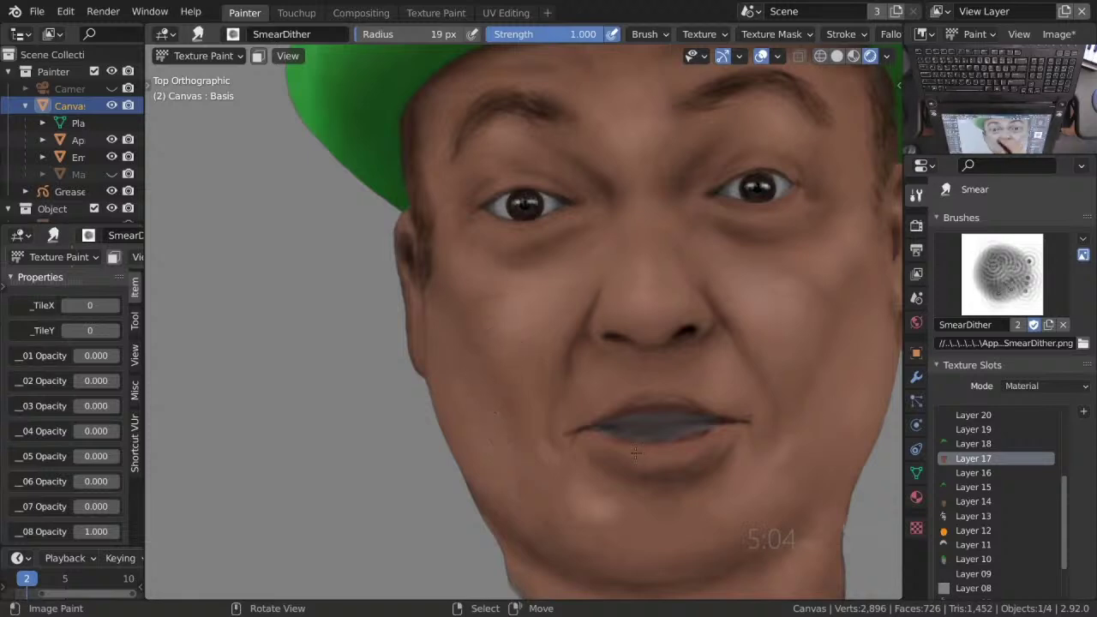
# Set DrawPencil to Color blending with pure red at 42 px and 0.055 strength and tint the left ear.
pyautogui.scroll(-3, 635, 453)
pyautogui.scroll(3, 635, 453)
pyautogui.scroll(2, 515, 343)
pyautogui.click(227, 143)
pyautogui.press('s')
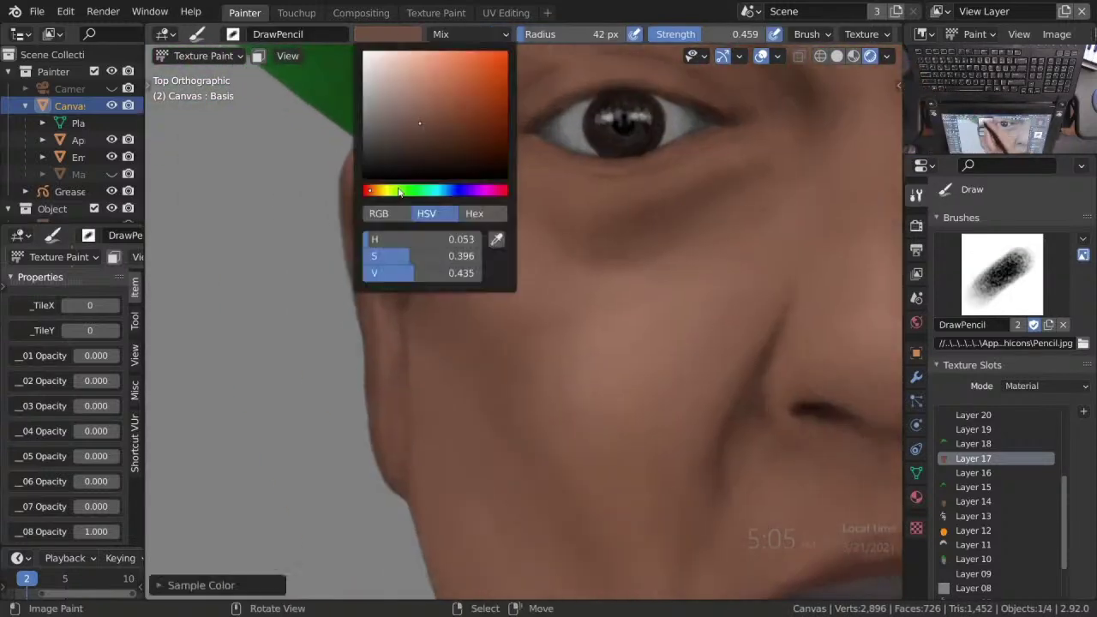
pyautogui.click(472, 33)
pyautogui.click(495, 219)
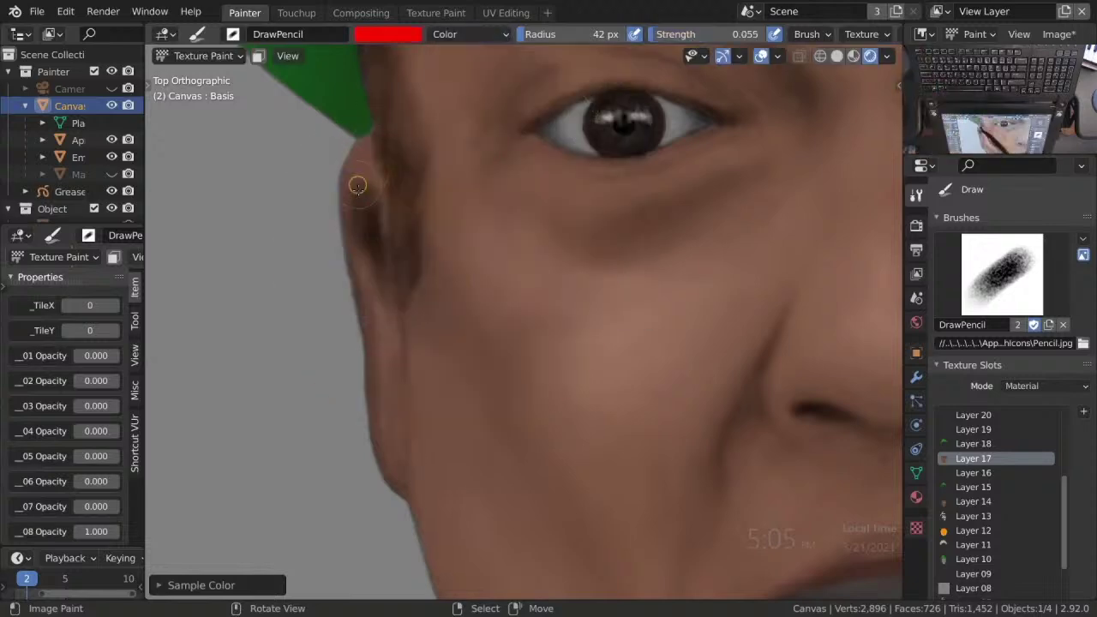
pyautogui.scroll(-3, 390, 403)
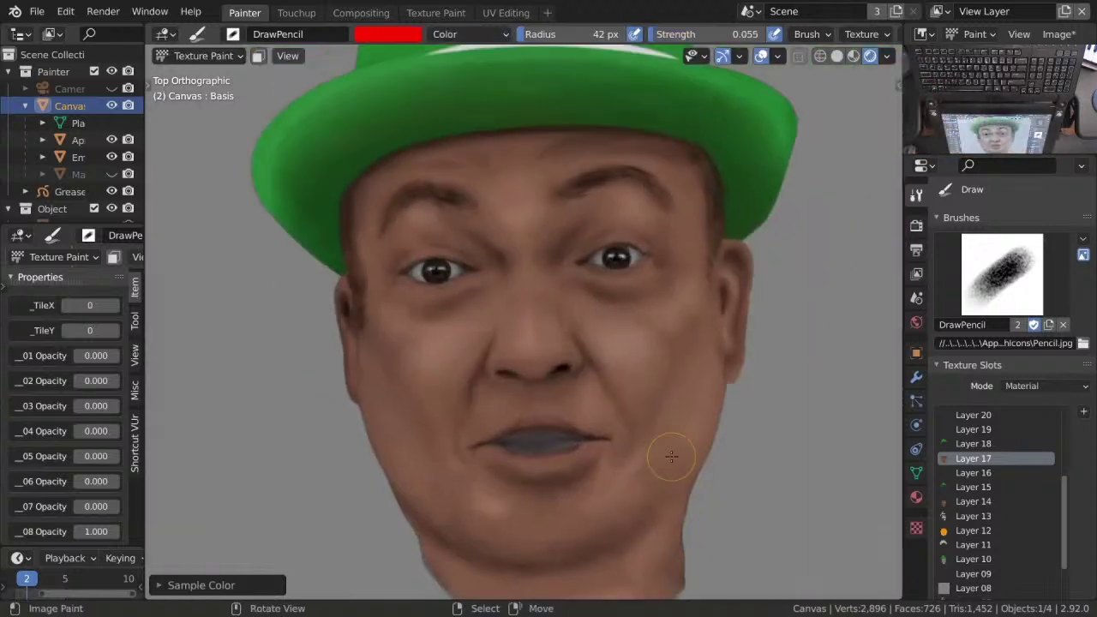
# Return DrawPencil to Mix mode at 17 px and full strength and retouch the left ear with a sampled brown tone.
pyautogui.click(471, 33)
pyautogui.click(467, 51)
pyautogui.scroll(4, 343, 215)
pyautogui.press('s')
pyautogui.hotkey('ctrl', 'z')
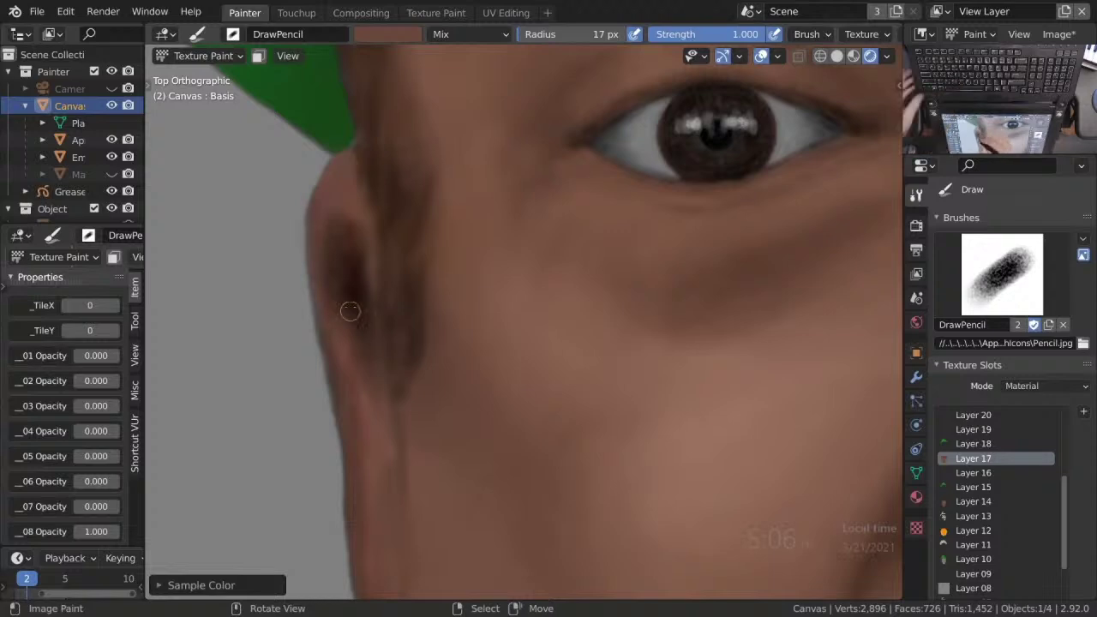
pyautogui.keyDown('shift'); pyautogui.moveTo(350, 311); pyautogui.dragTo(322, 208, button='middle'); pyautogui.keyUp('shift')
# Trim the upper outer edge of the left ear with EraseSharp at 42 px.
pyautogui.scroll(-3, 327, 183)
pyautogui.press('e')
pyautogui.scroll(3, 429, 342)
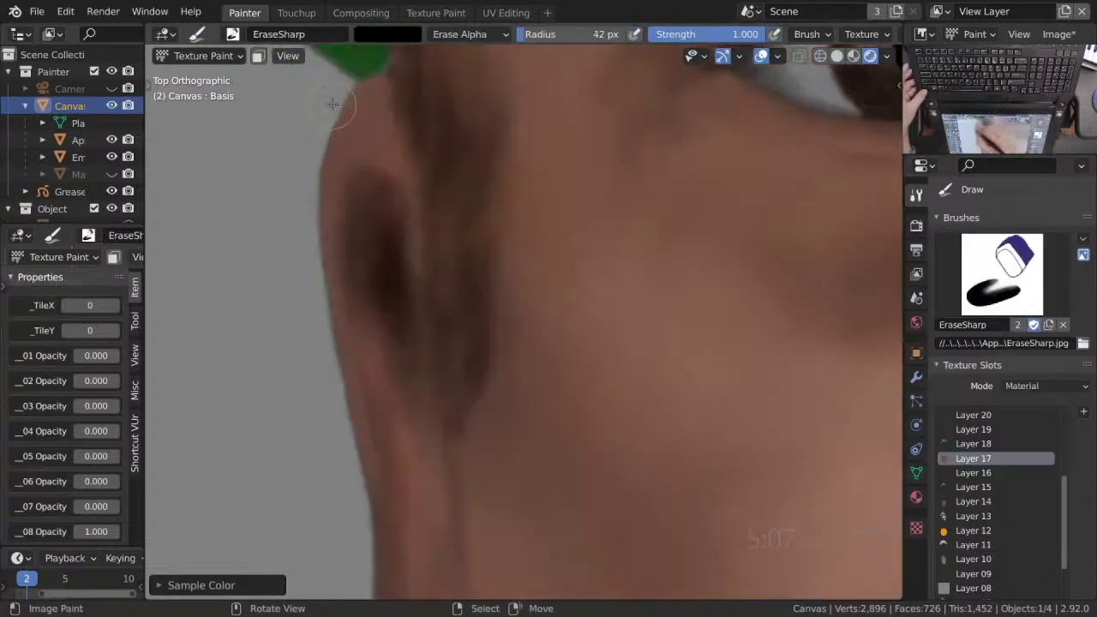
# Paint sampled skin tone along the left ear using DrawPencil at 38 px and full strength, and blend it with the Smear tool.
pyautogui.press('d')
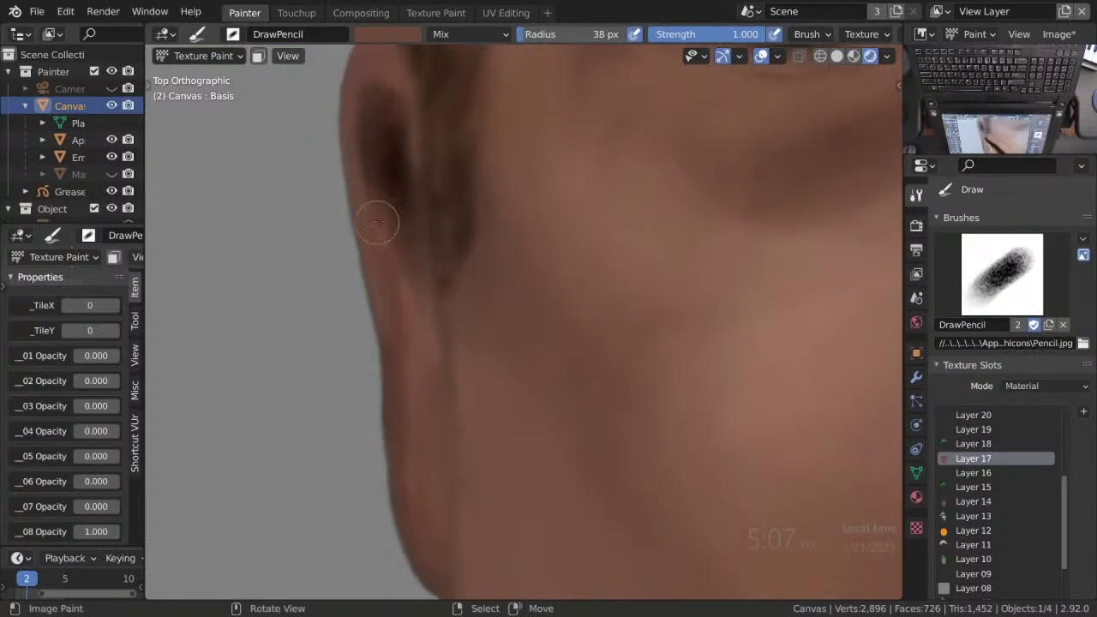
pyautogui.hotkey('shift', 'space')
pyautogui.click(369, 301)
pyautogui.press('d')
pyautogui.press('s')
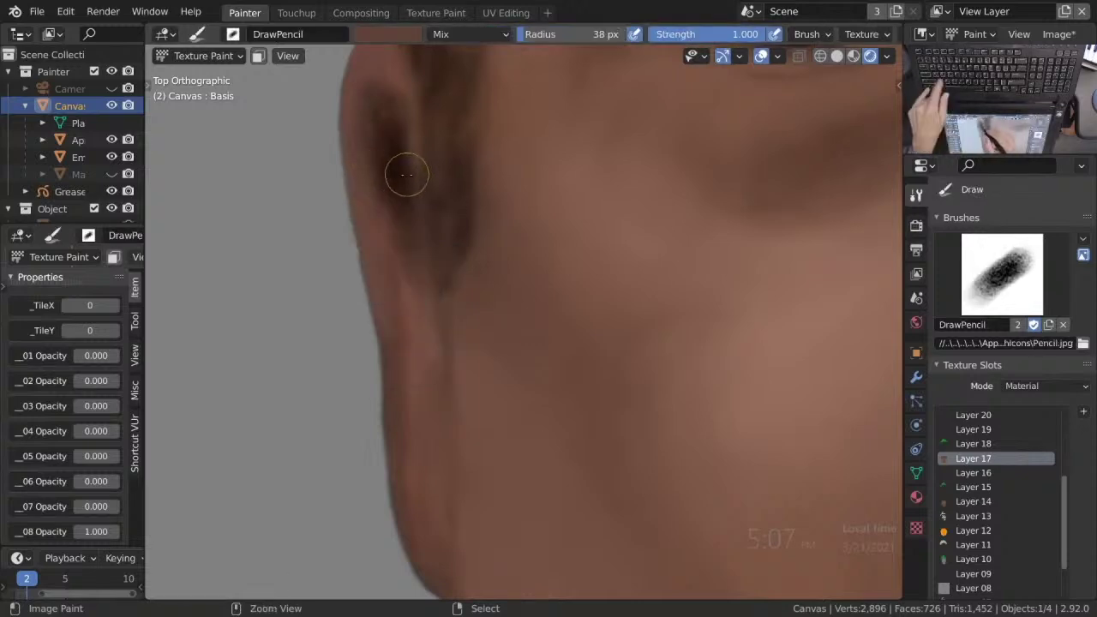
# Reshape the lower outer edge of the left ear with EraseSharp at 42 px and soften it with SmearDither.
pyautogui.scroll(-3, 411, 295)
pyautogui.scroll(3, 404, 246)
pyautogui.press('e')
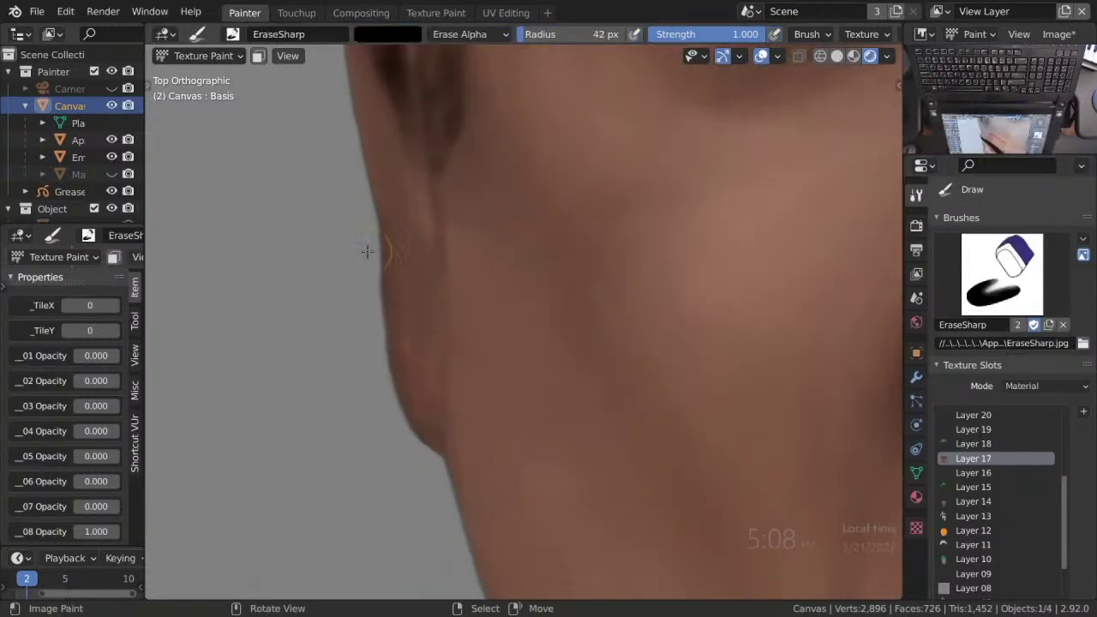
pyautogui.scroll(-3, 421, 386)
pyautogui.scroll(3, 432, 257)
pyautogui.press('s')
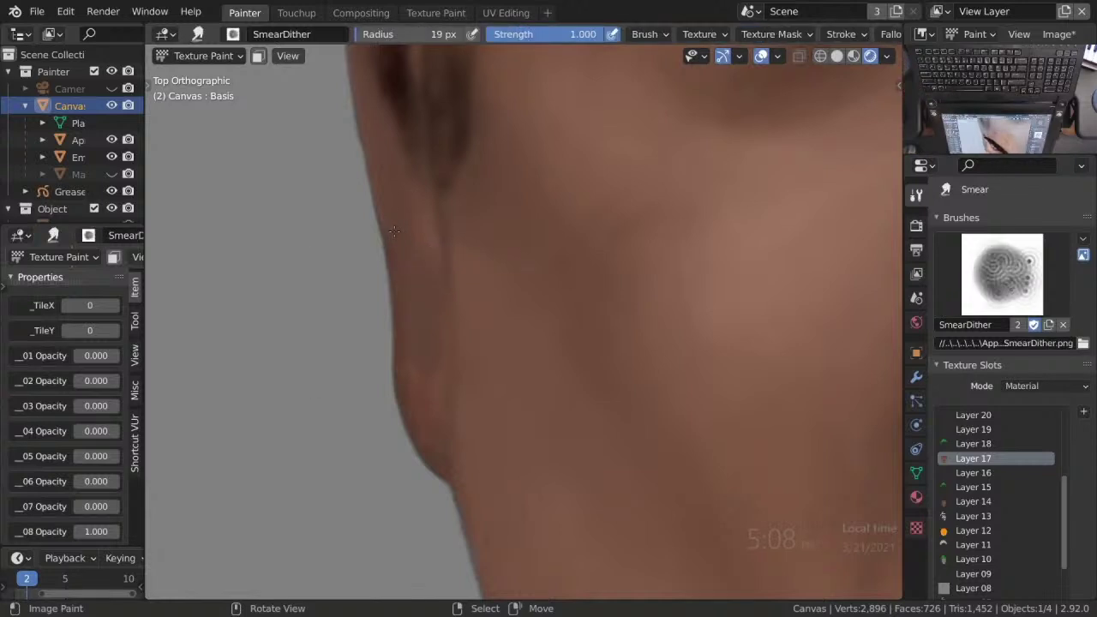
pyautogui.scroll(-3, 435, 288)
pyautogui.scroll(3, 457, 216)
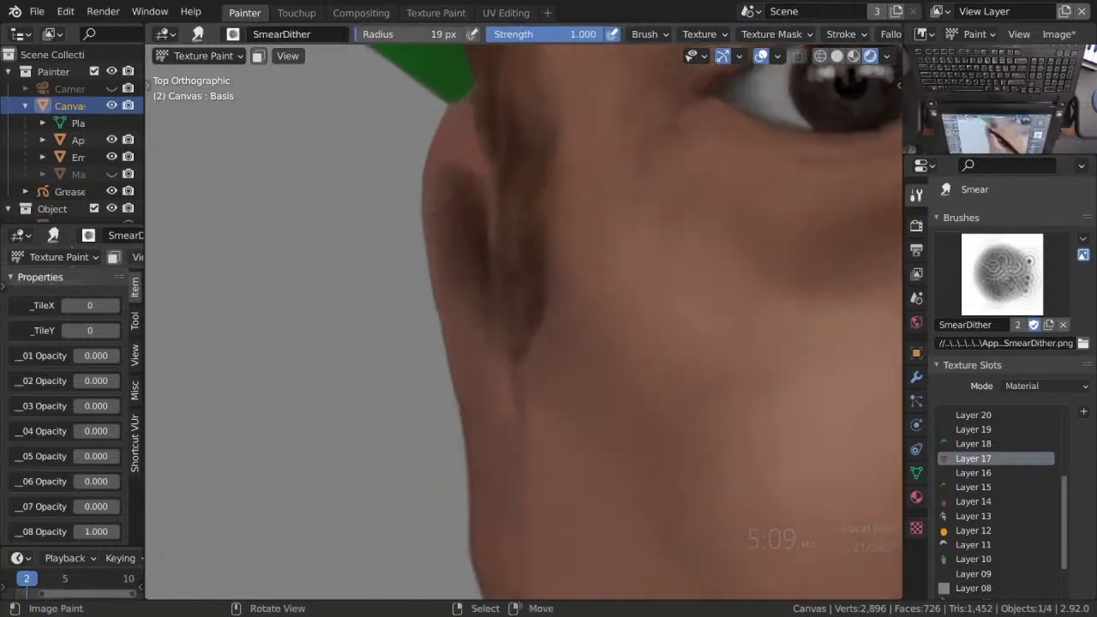
# Darken the left ear's inner hollow with a sampled dark brown using DrawPencil at 19 px and full strength, and smear it.
pyautogui.hotkey('shift', 'space')
pyautogui.press('e')
pyautogui.press('d')
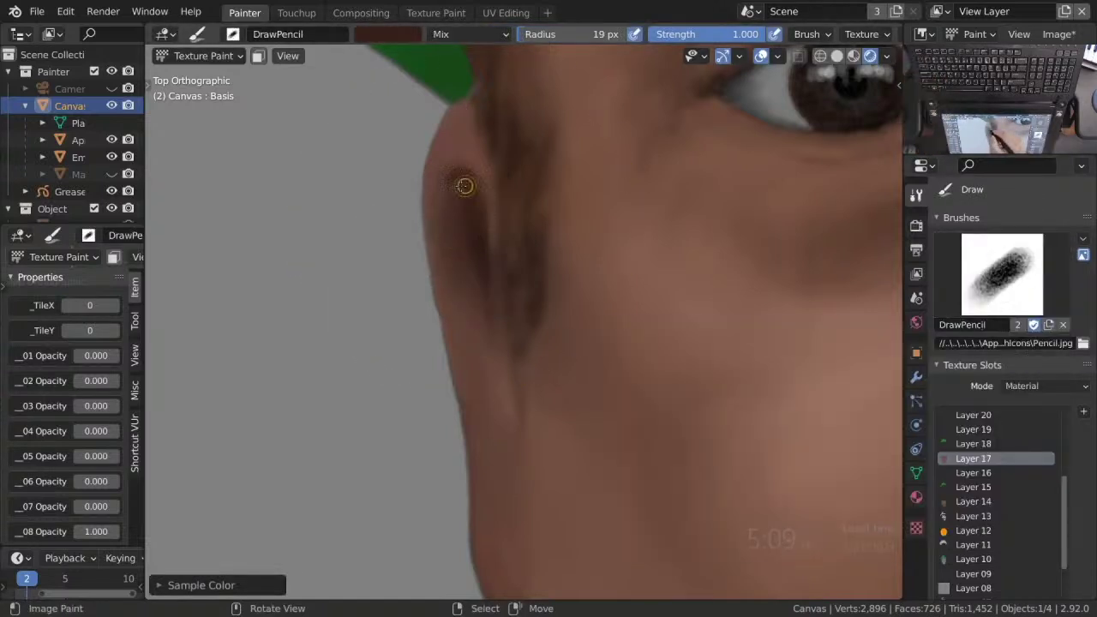
pyautogui.press('s')
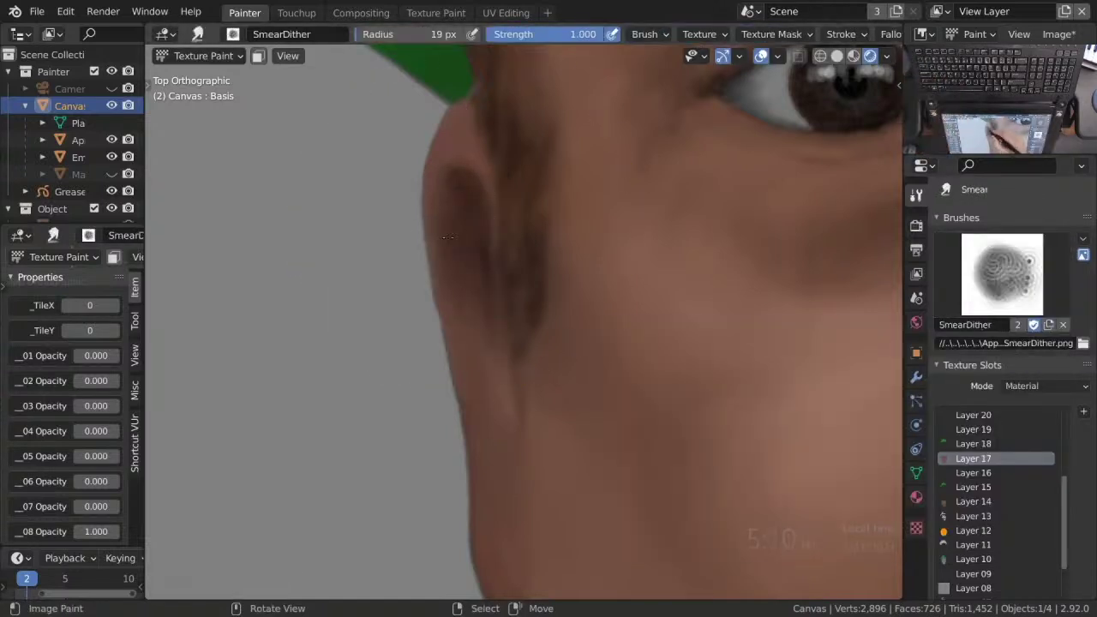
pyautogui.scroll(-4, 496, 336)
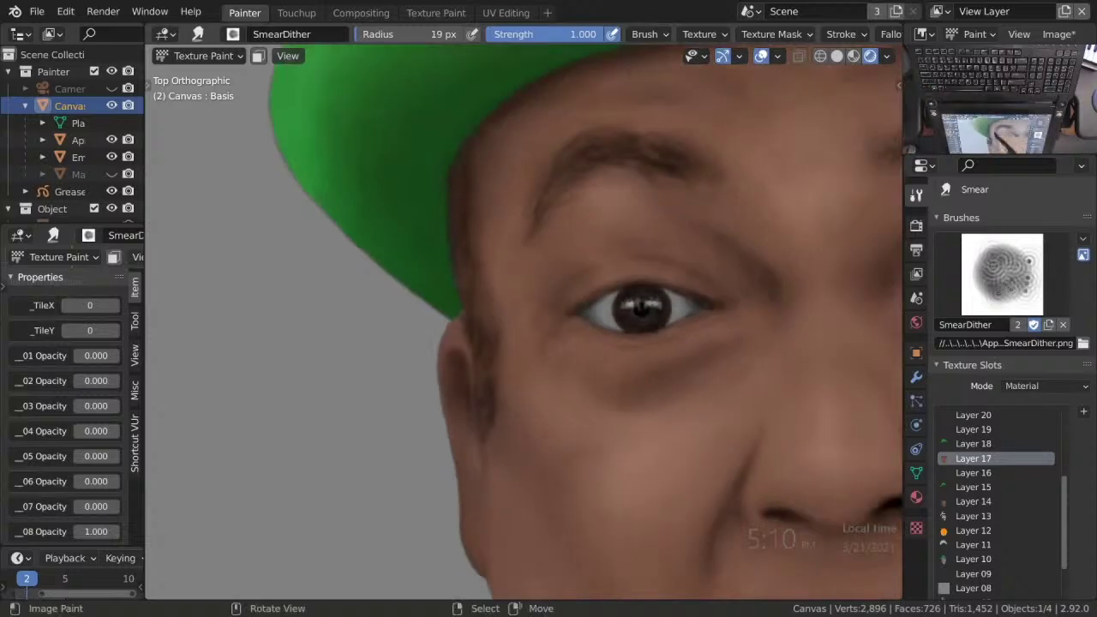
# Try shading the left ear with dark red using DrawPencil at 102 px and 0.099 strength, and undo the last three changes.
pyautogui.scroll(4, 437, 167)
pyautogui.hotkey('shift', 'space')
pyautogui.press('d')
pyautogui.press('f')
pyautogui.click(477, 306)
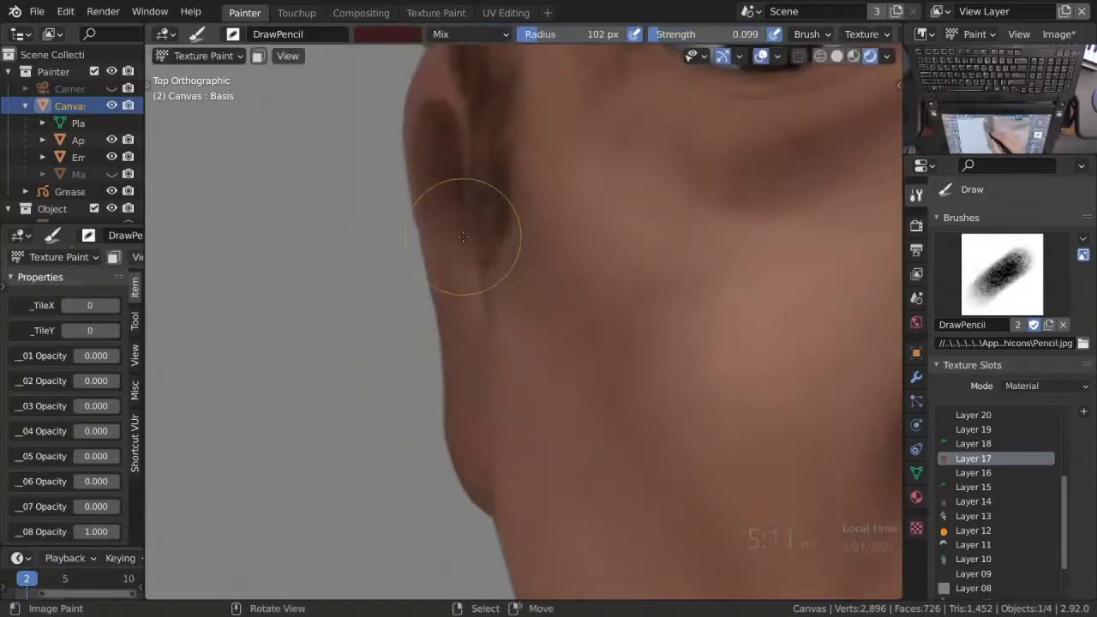
pyautogui.hotkey('shift', 'f')
pyautogui.click(472, 403)
pyautogui.hotkey('ctrl', 'z')
pyautogui.hotkey('ctrl', 'z')
pyautogui.hotkey('ctrl', 'z')
# Paint a lighter sampled skin tone on the left earlobe as a highlight using DrawPencil at 52 px and 0.507 strength.
pyautogui.press('s')
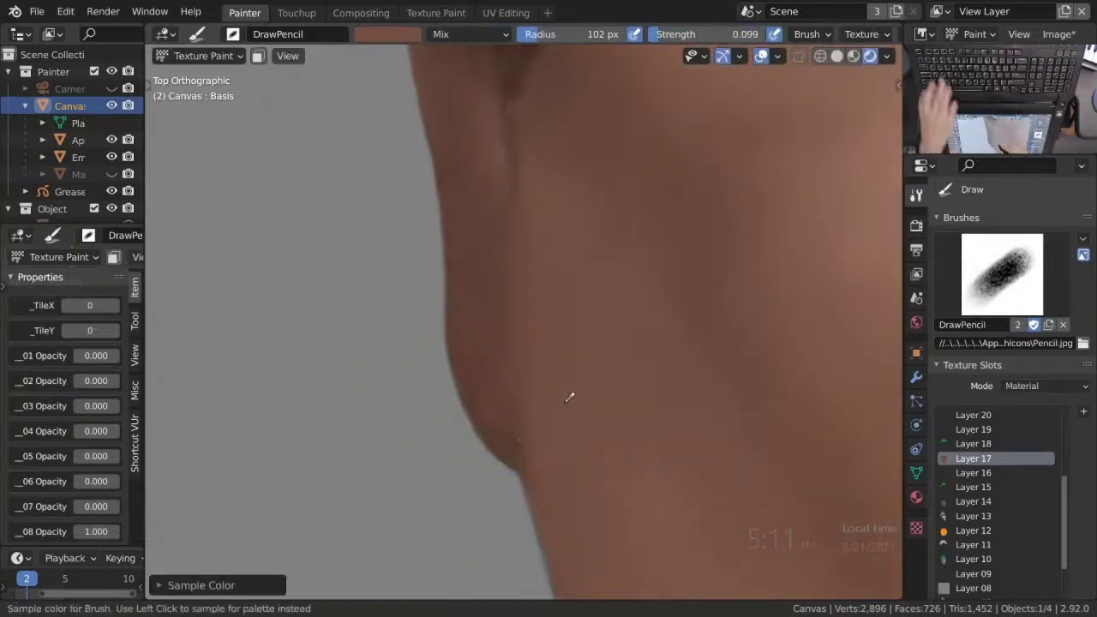
pyautogui.hotkey('shift', 'space')
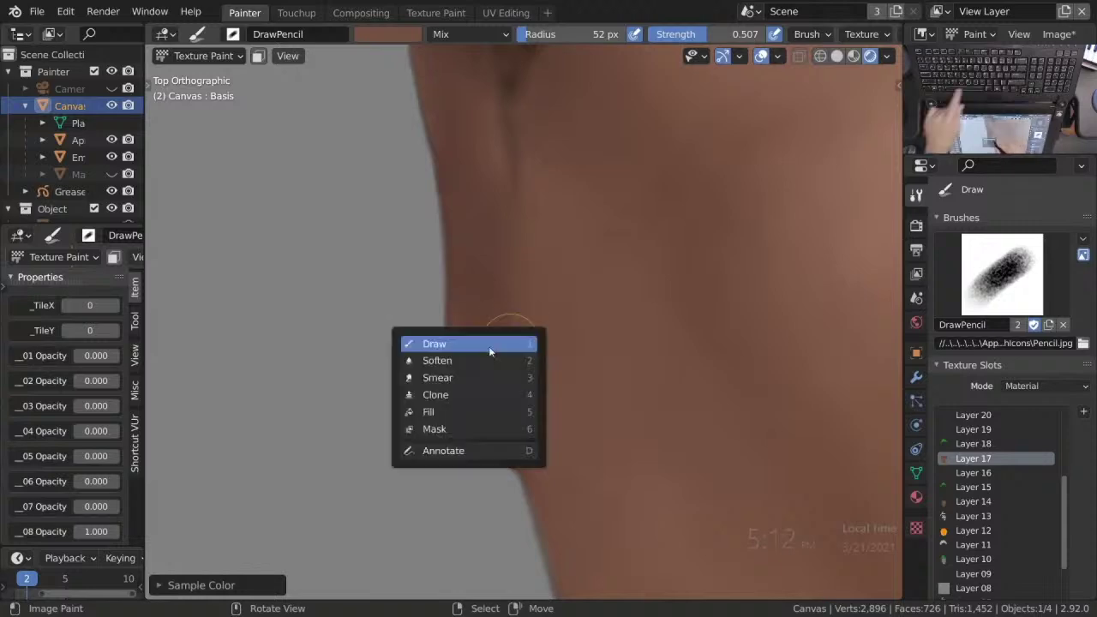
pyautogui.click(489, 377)
pyautogui.hotkey('shift', 'space')
pyautogui.press('d')
pyautogui.press('s')
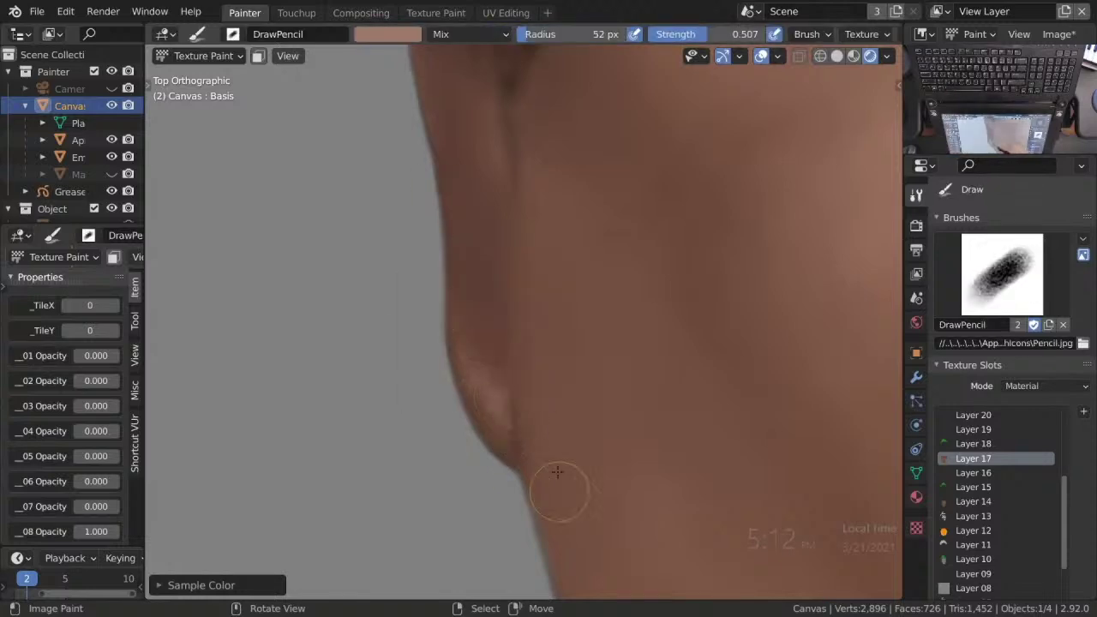
# Smear the left earlobe's highlight smooth and retouch the lobe's outer rim with a darker sampled tone.
pyautogui.keyDown('shift'); pyautogui.moveTo(558, 490); pyautogui.dragTo(497, 307, button='middle'); pyautogui.keyUp('shift')
pyautogui.hotkey('shift', 'space')
pyautogui.keyDown('shift'); pyautogui.moveTo(509, 349); pyautogui.dragTo(467, 324, button='middle'); pyautogui.keyUp('shift')
pyautogui.press('d')
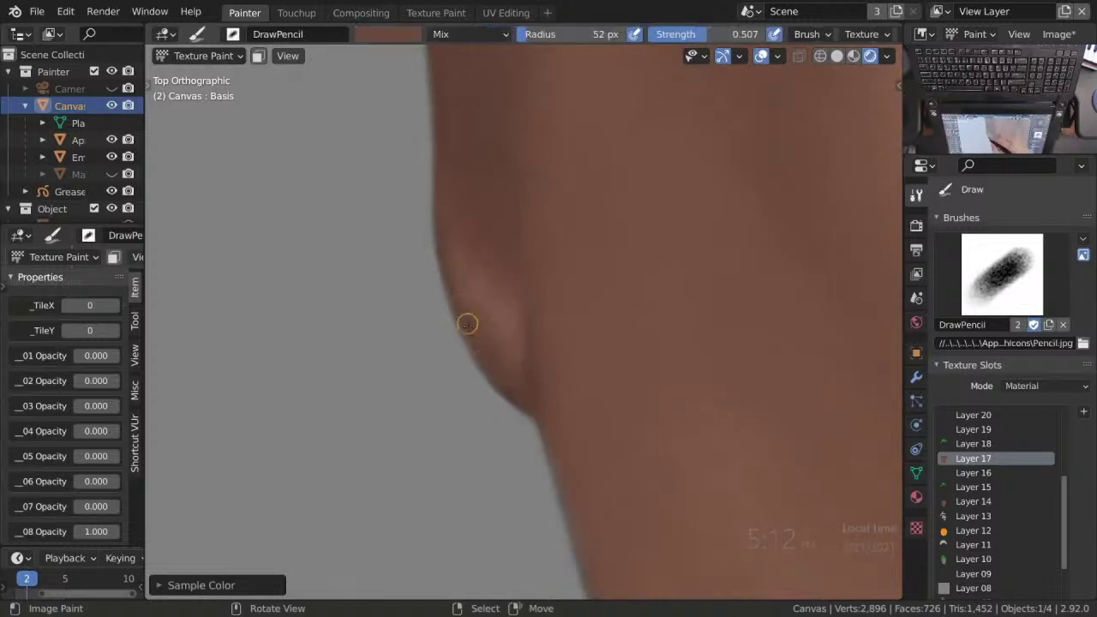
# Clean up the left earlobe's outer edge with EraseSharp at 42 px and save the painting.
pyautogui.press('e')
pyautogui.scroll(-5, 521, 400)
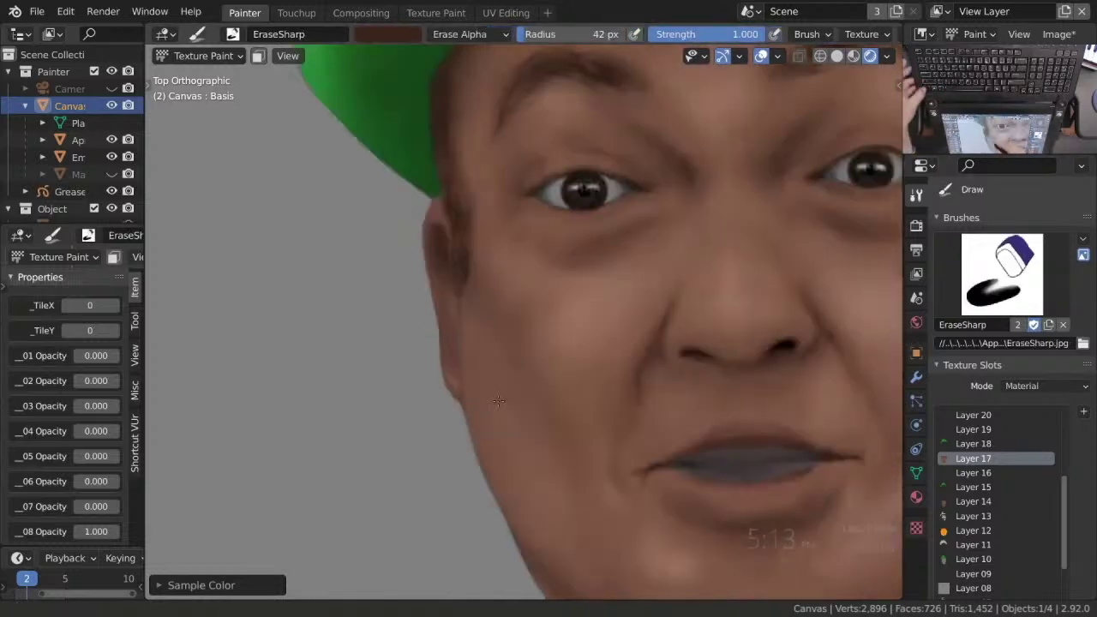
pyautogui.hotkey('ctrl', 's')
pyautogui.scroll(-1, 643, 386)
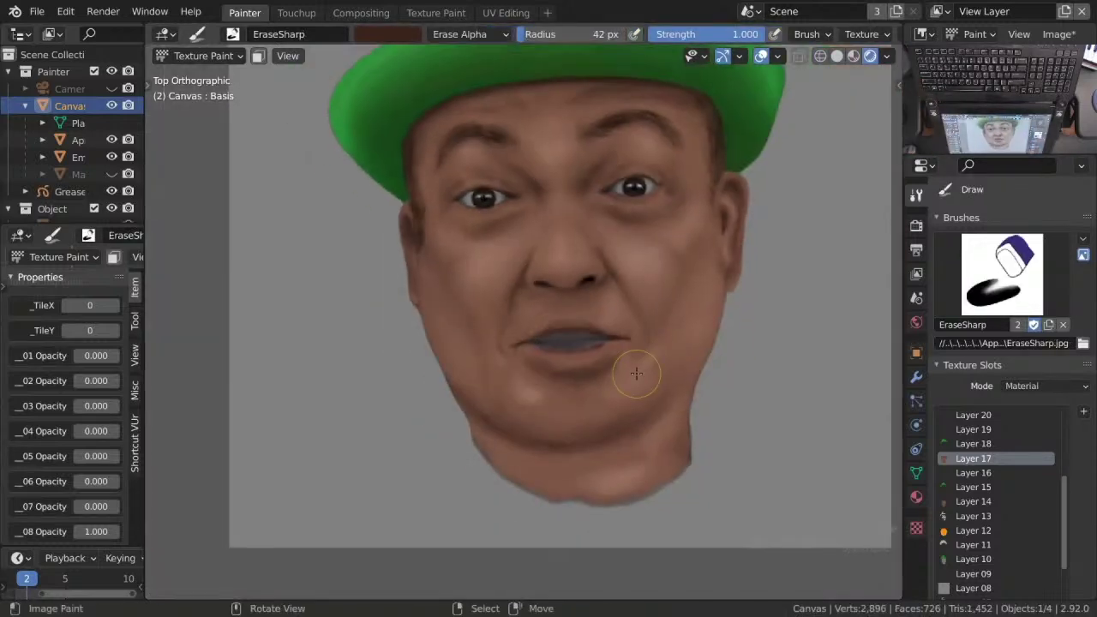
# Shade the left ear in Multiply mode with DrawPencil, setting it to 97 px radius and 0.410 strength.
pyautogui.scroll(4, 637, 373)
pyautogui.press('d')
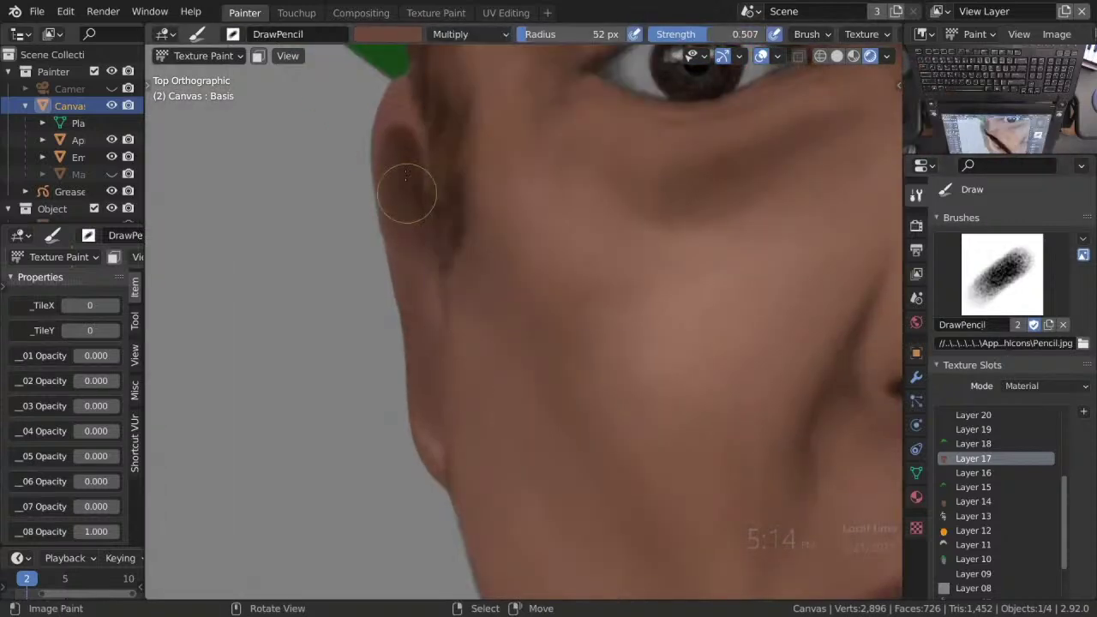
pyautogui.moveTo(434, 254)
pyautogui.mouseDown()
pyautogui.moveTo(399, 214)
pyautogui.moveTo(453, 362)
pyautogui.mouseUp()
pyautogui.scroll(-4, 453, 362)
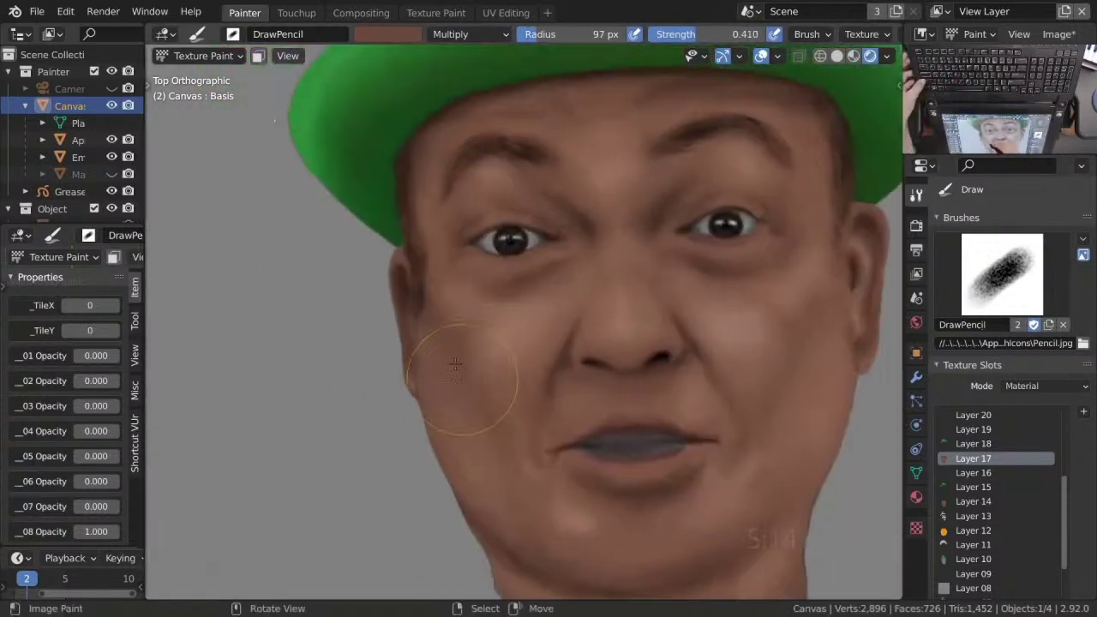
# Switch DrawPencil back to Mix mode at 0.156 strength and paint a sampled brown tone over the left ear's shading.
pyautogui.scroll(4, 446, 355)
pyautogui.click(471, 35)
pyautogui.click(441, 49)
pyautogui.press('s')
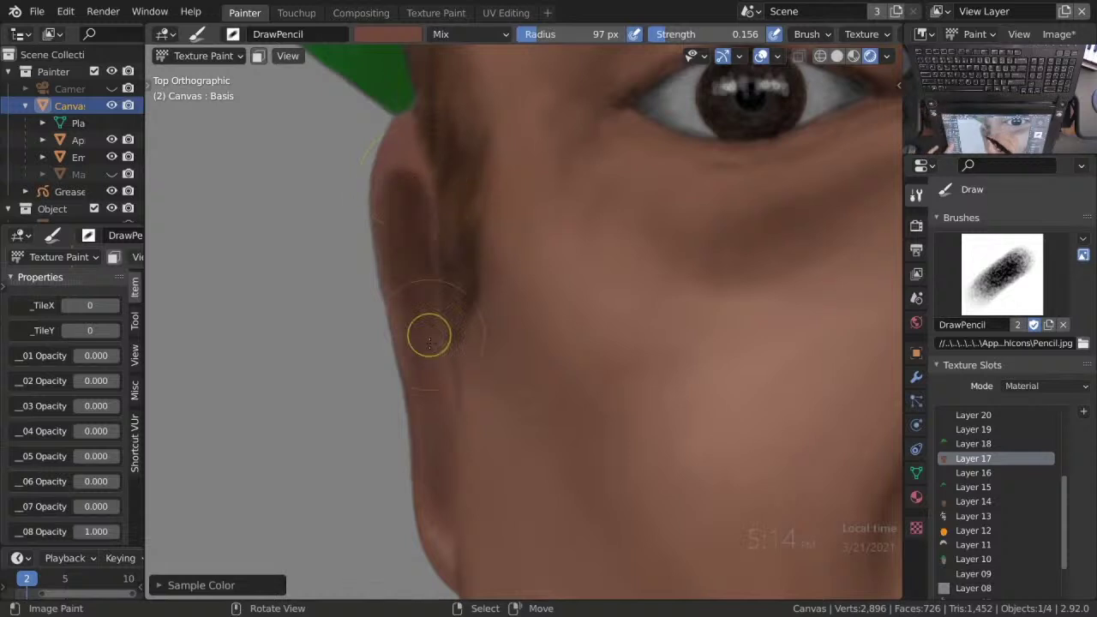
# Blend the left ear's tones with SmearDither at 19 px and save the painting.
pyautogui.scroll(-2, 470, 355)
pyautogui.hotkey('shift', 'space')
pyautogui.click(471, 385)
pyautogui.scroll(-3, 466, 399)
pyautogui.hotkey('ctrl', 's')
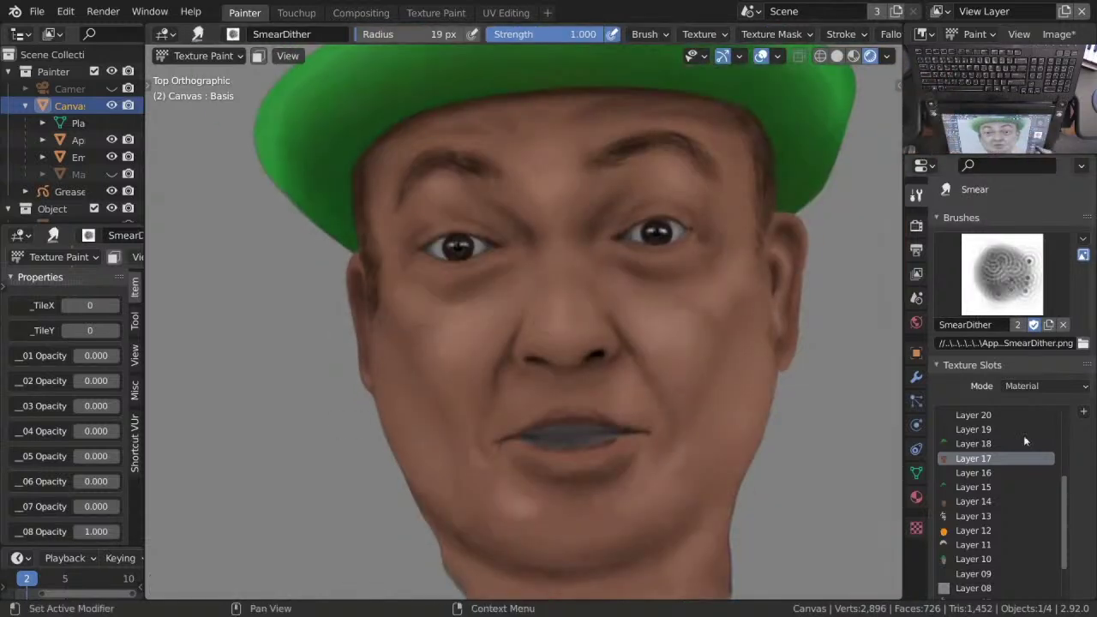
# Select Layer 19 and paint fine light-brown hair strands beside the left ear with DrawPenPoint at 9 px.
pyautogui.scroll(2, 1023, 435)
pyautogui.click(991, 487)
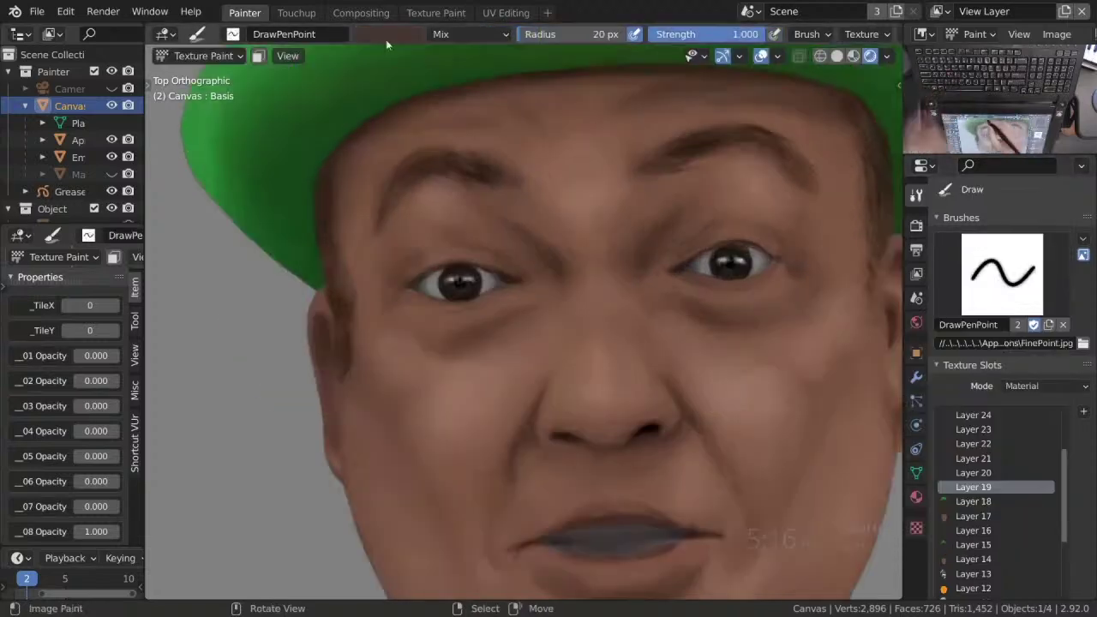
pyautogui.click(387, 38)
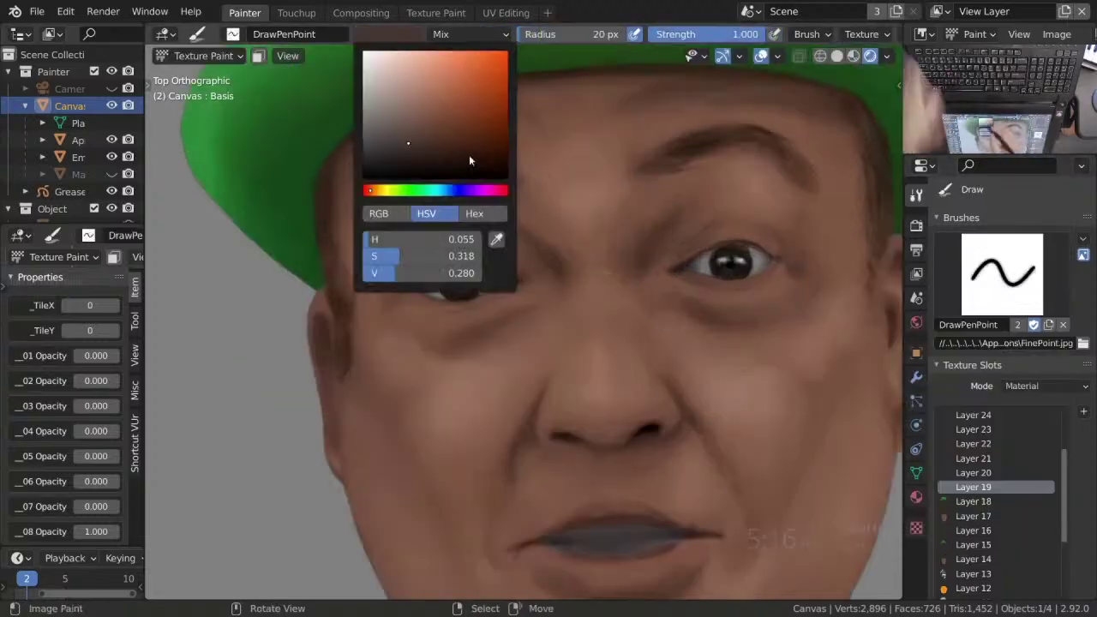
pyautogui.moveTo(469, 154); pyautogui.dragTo(409, 126)
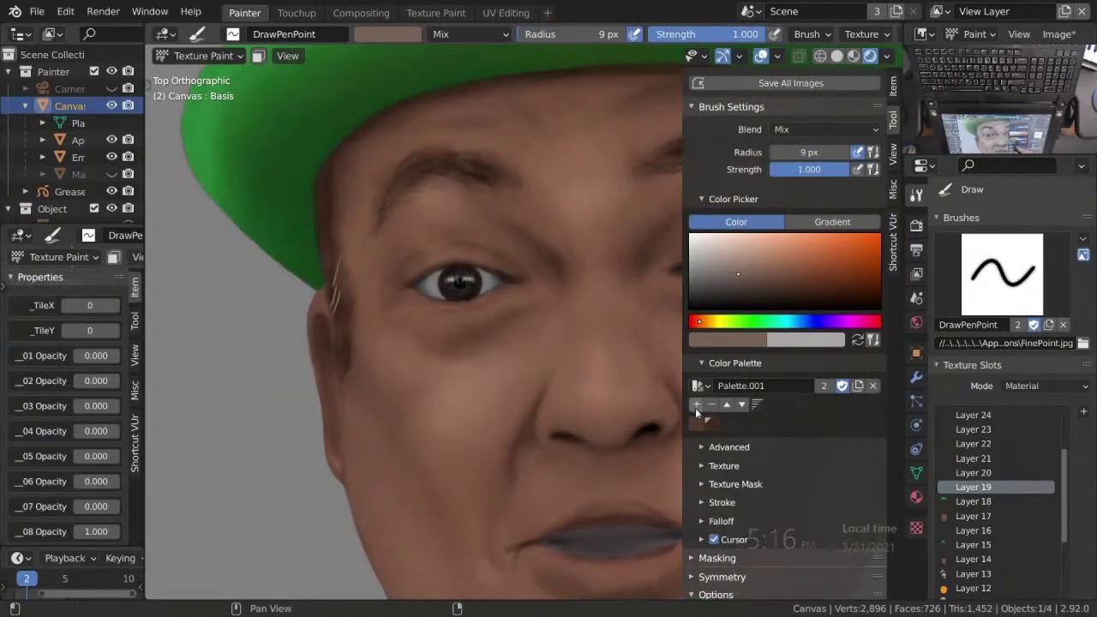
# Fill in the left sideburn in a very dark brown with DrawPencil at 20 px radius.
pyautogui.press('2')
pyautogui.press('f')
pyautogui.click(387, 34)
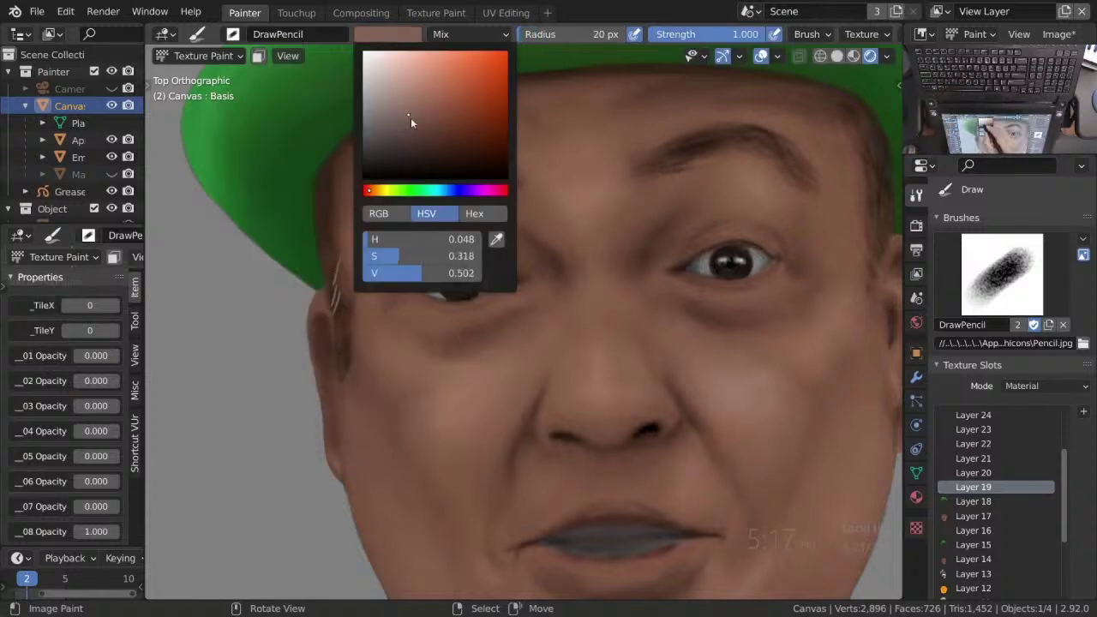
pyautogui.moveTo(411, 117); pyautogui.dragTo(405, 165)
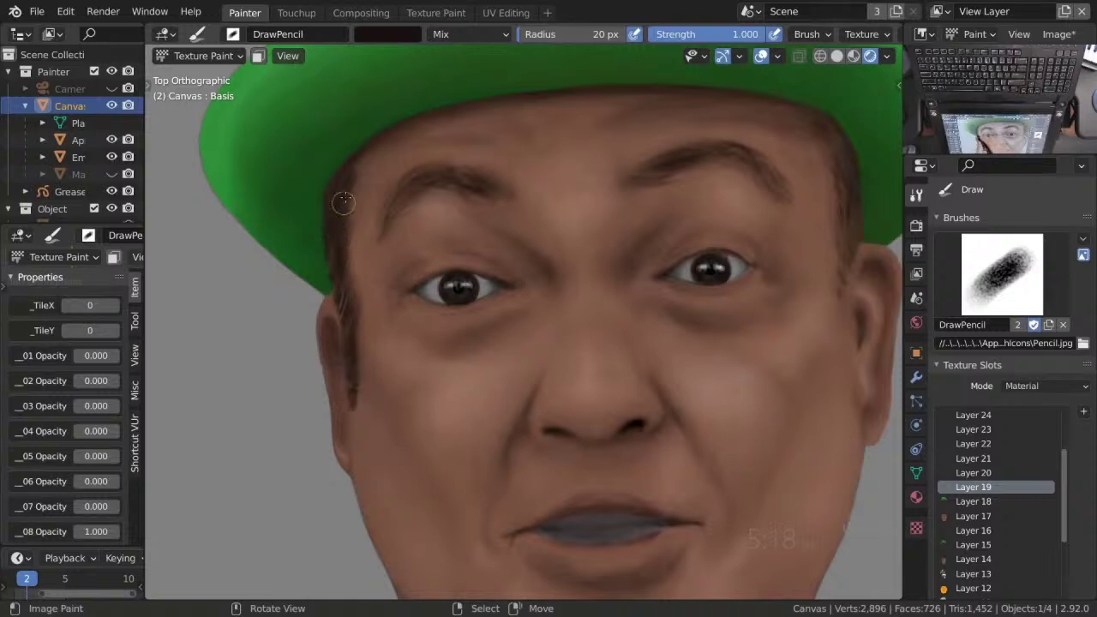
# Paint light-grey strands over the left sideburn with DrawPenPoint at 24 px and 0.091 strength, and soften them with SmearSmooth.
pyautogui.press('1')
pyautogui.moveTo(337, 230)
pyautogui.mouseDown()
pyautogui.moveTo(316, 278)
pyautogui.moveTo(355, 338)
pyautogui.mouseUp()
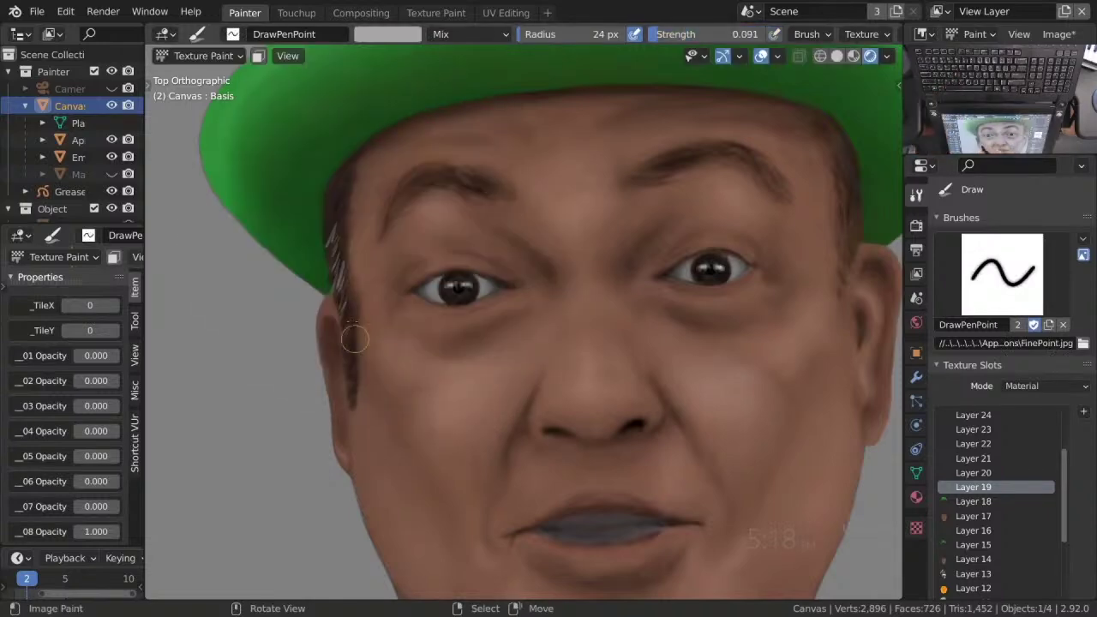
pyautogui.scroll(3, 341, 305)
pyautogui.hotkey('shift', 'space')
pyautogui.click(326, 320)
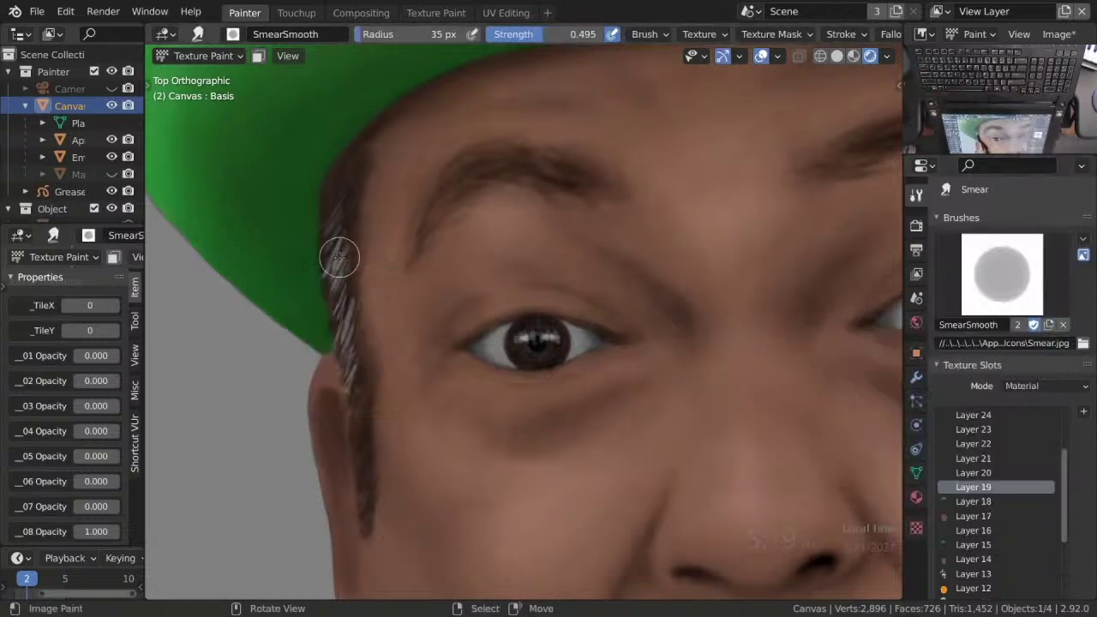
# Add brighter strands to the left sideburn with DrawPenPoint at 0.402 strength, using tones sampled from the painting.
pyautogui.hotkey('shift', 'space')
pyautogui.click(331, 218)
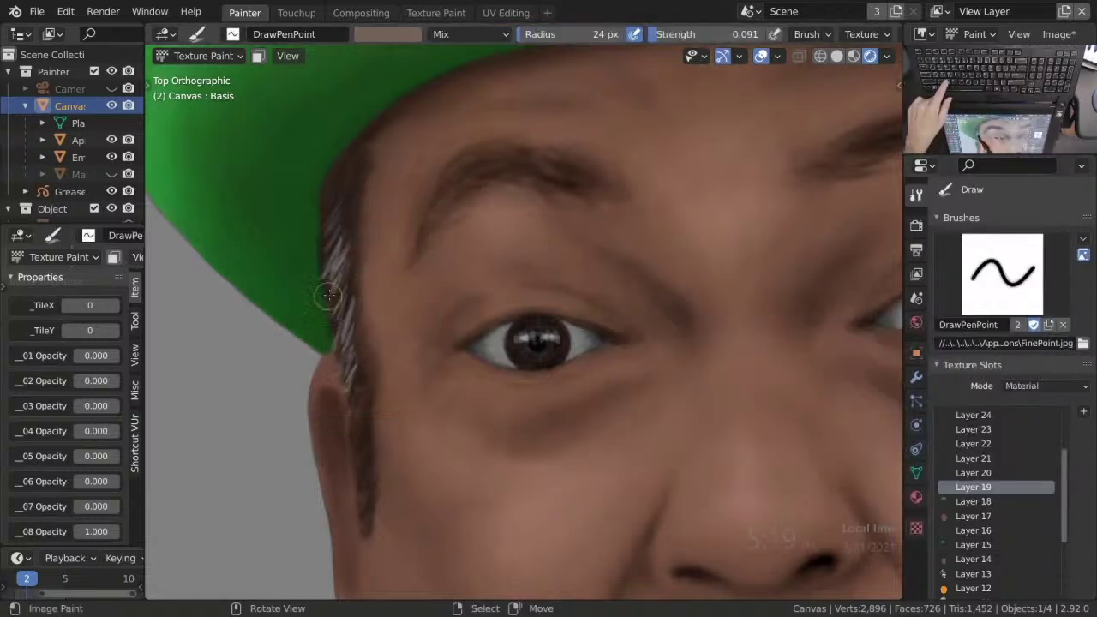
pyautogui.hotkey('shift', 'f')
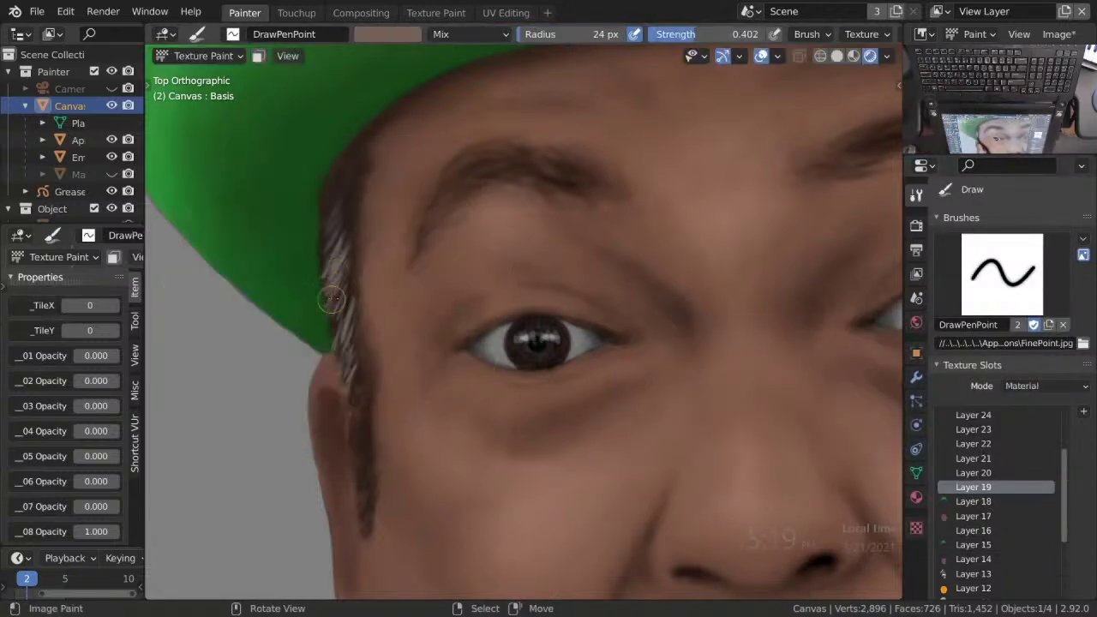
pyautogui.moveTo(330, 304); pyautogui.dragTo(347, 377)
pyautogui.press('s')
pyautogui.moveTo(326, 214); pyautogui.dragTo(360, 420)
# Blend the left sideburn's grey strands with SmearSmooth at 35 px and 0.495 strength.
pyautogui.scroll(2, 368, 394)
pyautogui.hotkey('shift', 'space')
pyautogui.click(355, 399)
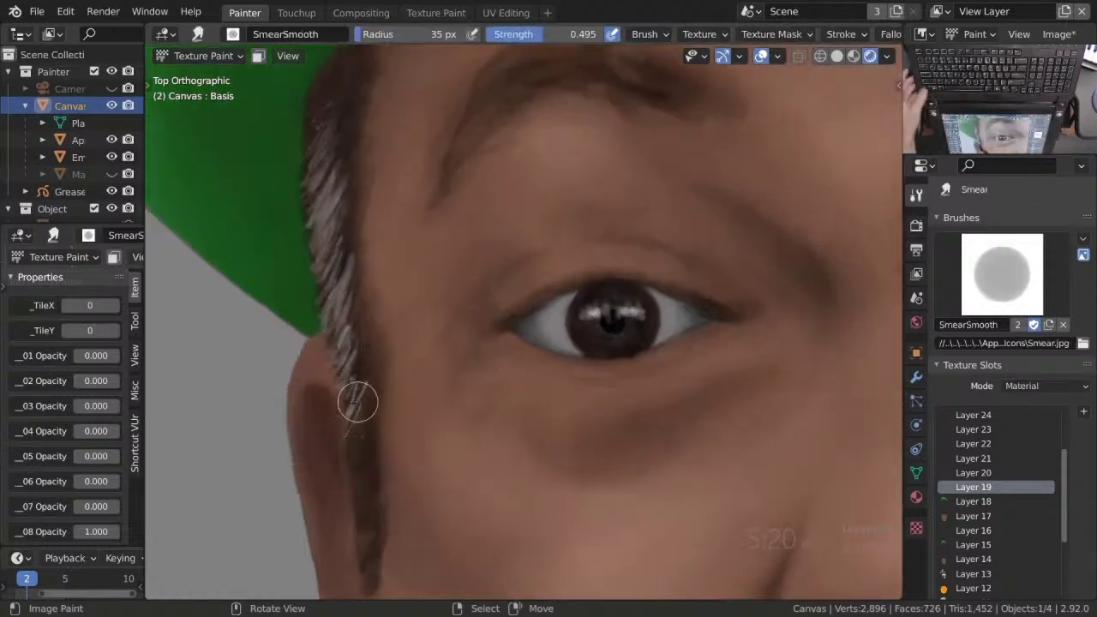
pyautogui.scroll(-3, 347, 114)
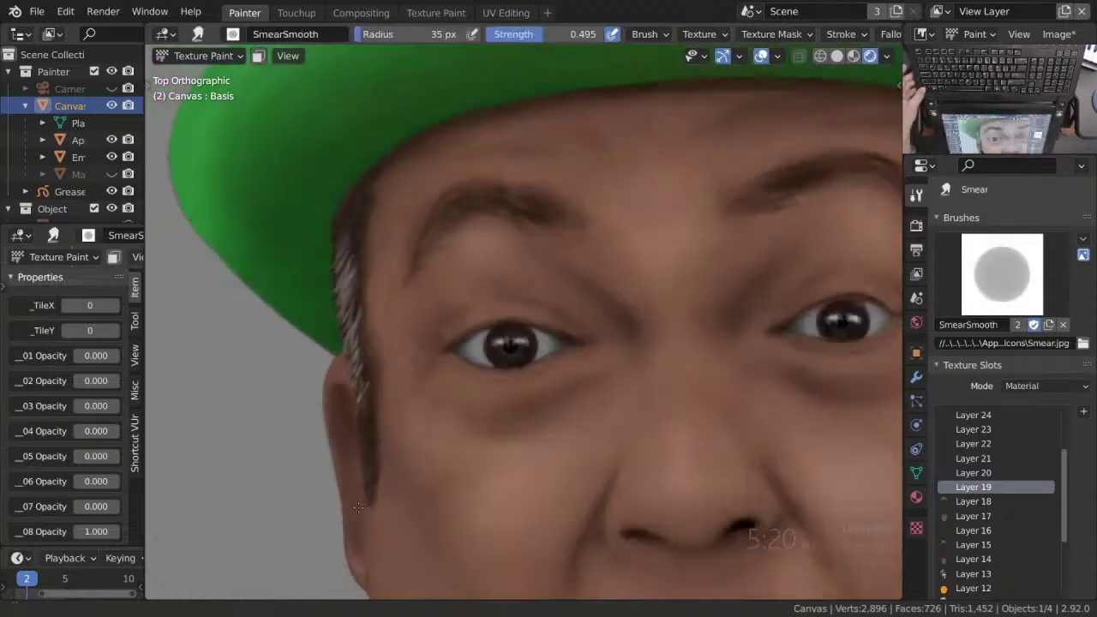
pyautogui.scroll(3, 351, 361)
pyautogui.scroll(-2, 353, 343)
pyautogui.scroll(2, 356, 322)
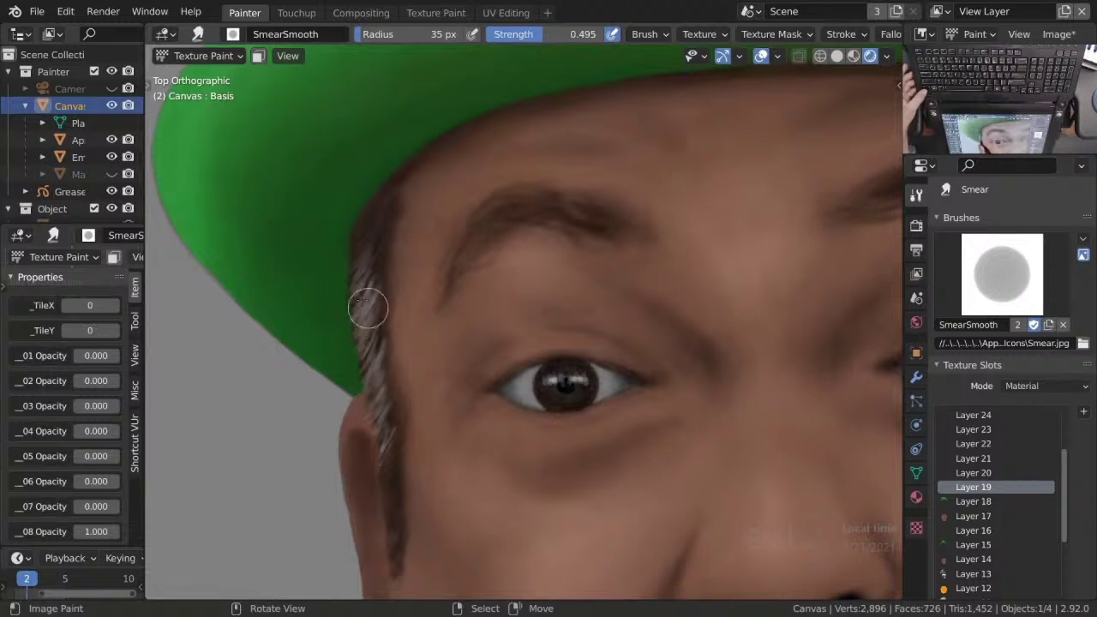
# Extend the grey strands down the lower left sideburn with DrawPenPoint at 24 px, raising its strength to 0.103.
pyautogui.press('d')
pyautogui.keyDown('shift'); pyautogui.scroll(-2, 427, 357); pyautogui.keyUp('shift')
pyautogui.scroll(1, 427, 357)
pyautogui.keyDown('shift'); pyautogui.scroll(-3, 427, 357); pyautogui.keyUp('shift')
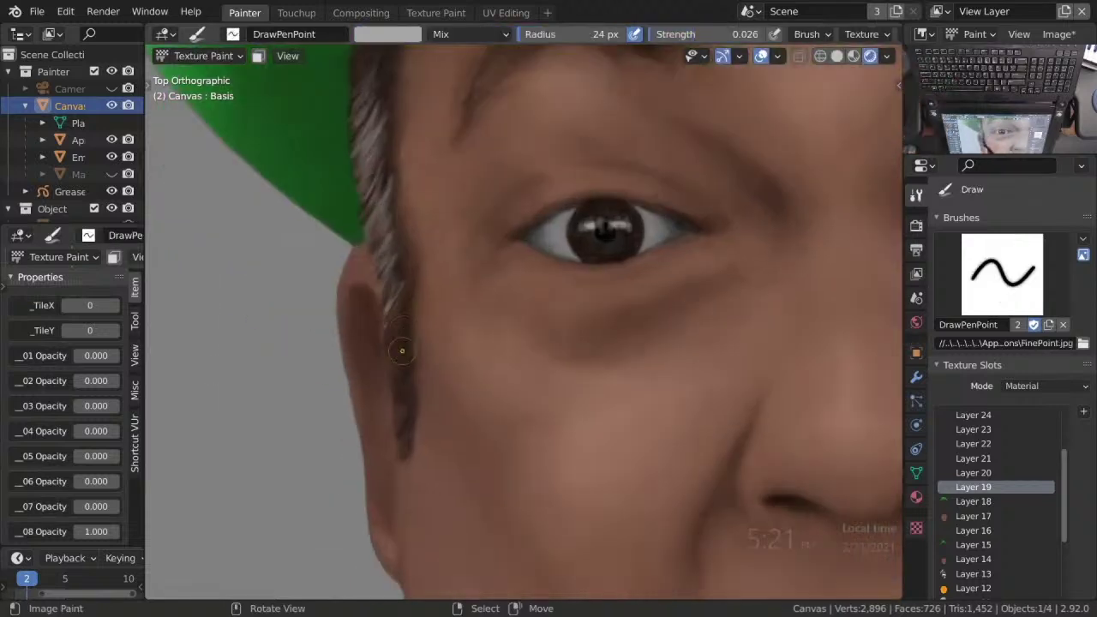
pyautogui.moveTo(400, 313)
pyautogui.mouseDown()
pyautogui.moveTo(408, 350)
pyautogui.moveTo(409, 302)
pyautogui.moveTo(402, 448)
pyautogui.mouseUp()
pyautogui.press('s')
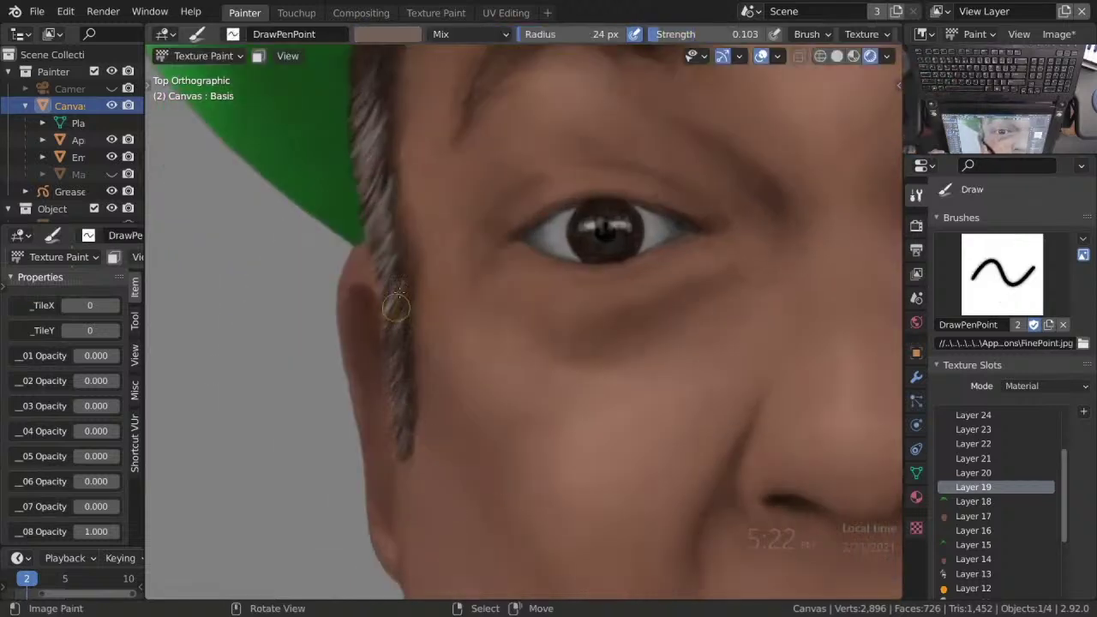
pyautogui.click(408, 275)
# Clean up the left sideburn's edge beside the temple with EraseSharp at 8 px.
pyautogui.scroll(-5, 472, 283)
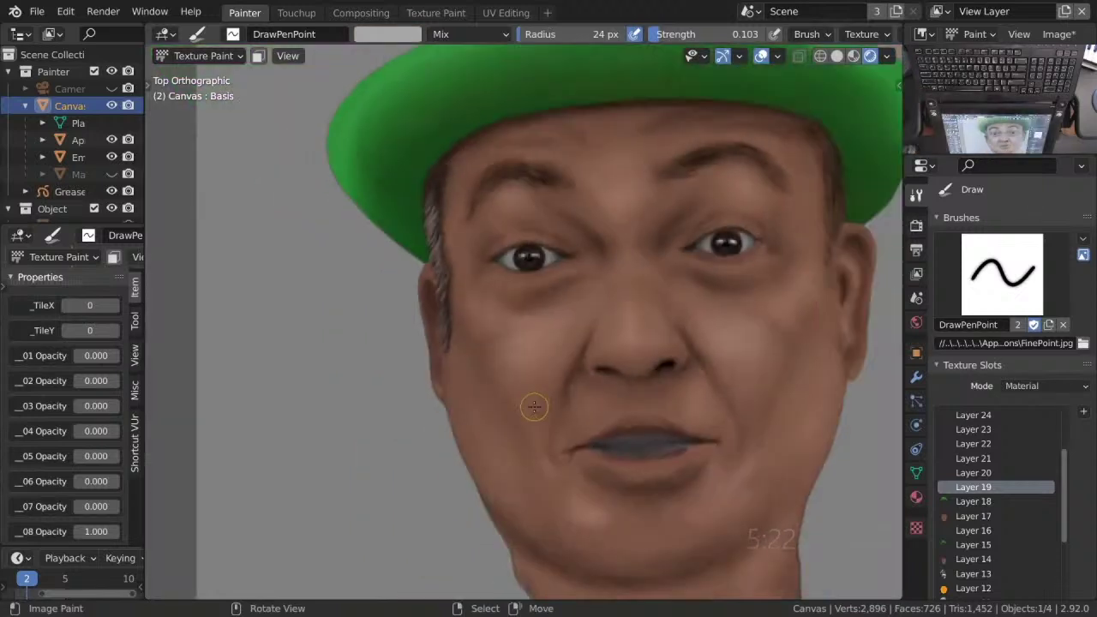
pyautogui.scroll(3, 429, 223)
pyautogui.press('s')
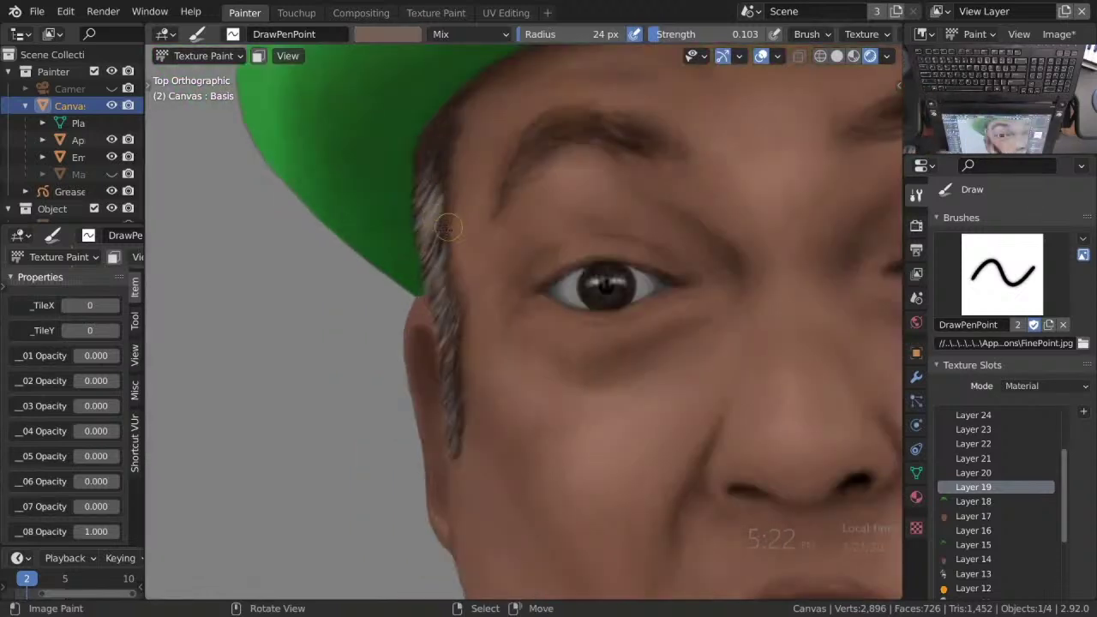
pyautogui.press('e')
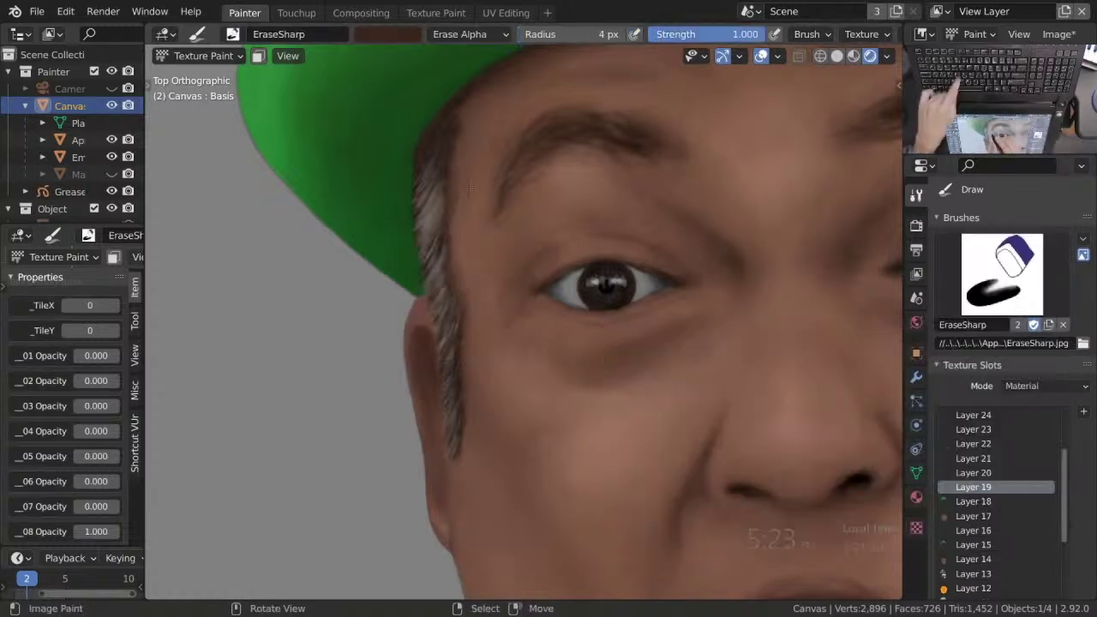
pyautogui.press('f')
pyautogui.click(469, 361)
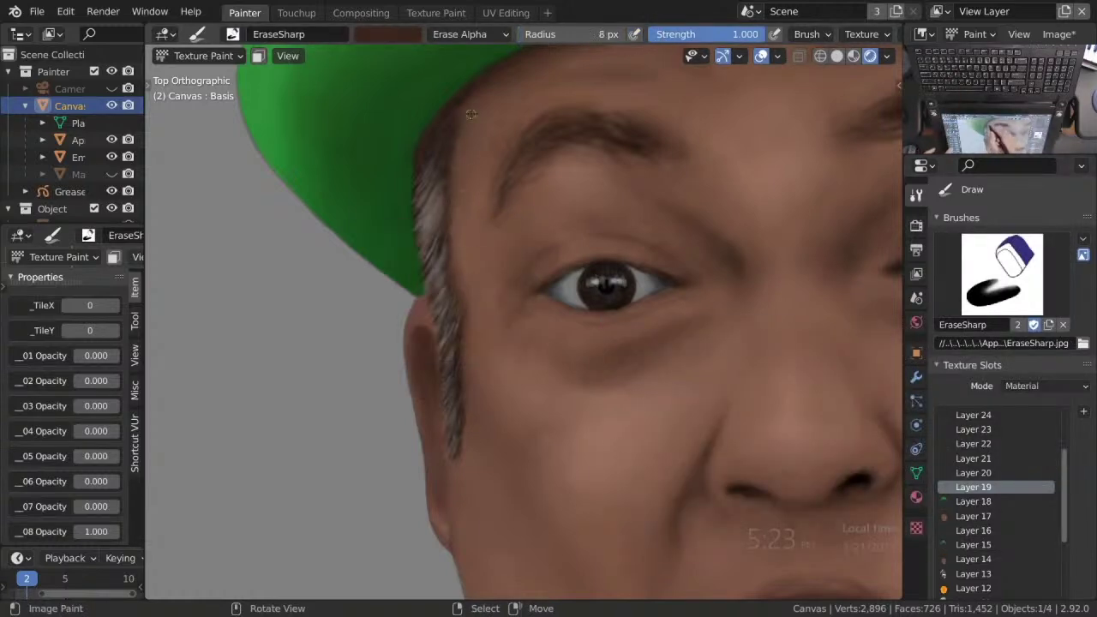
# Paint dark-brown strands into the left sideburn with DrawPenPoint at 0.103 strength and save all images.
pyautogui.press('d')
pyautogui.press('e')
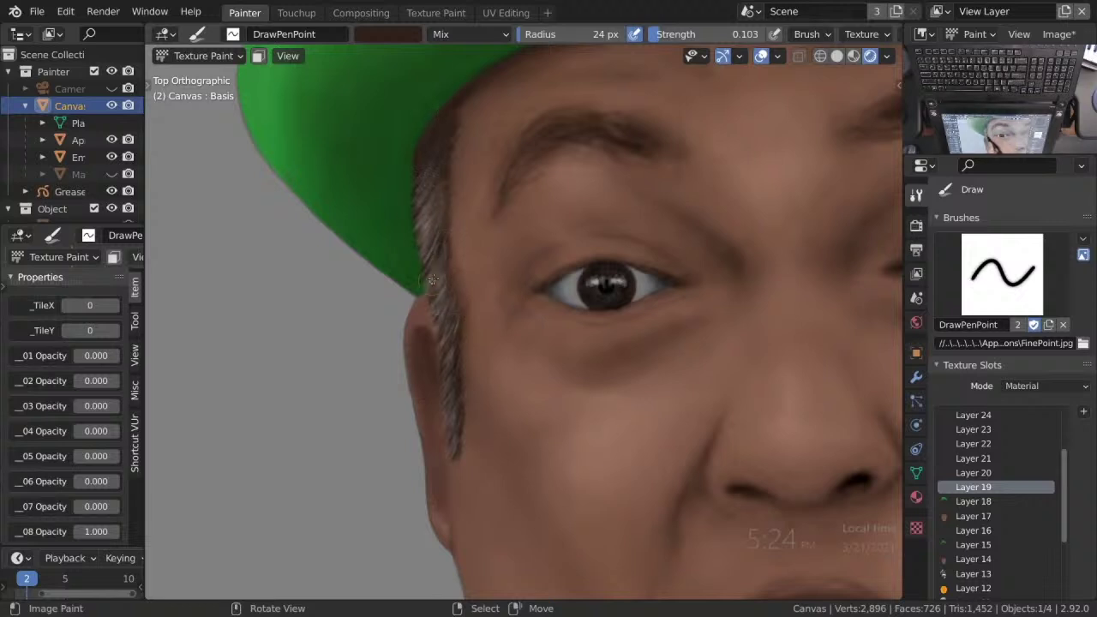
pyautogui.press('q')
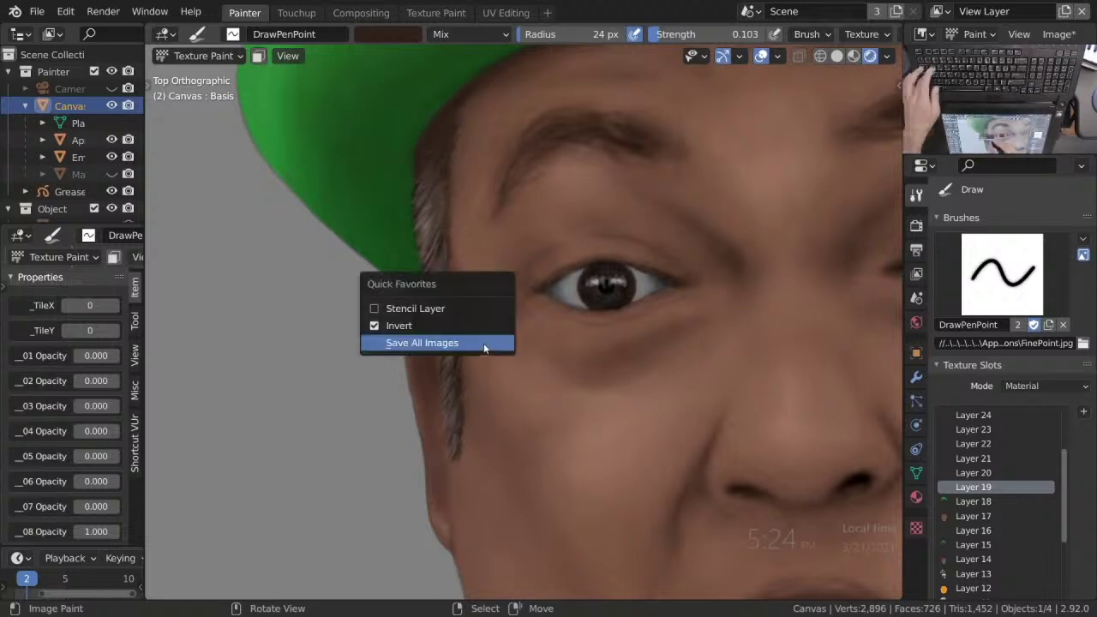
pyautogui.click(484, 348)
# Refine the left sideburn with thin dark-brown strands using DrawPenPoint at 8 px and 0.184 strength.
pyautogui.scroll(-2, 463, 381)
pyautogui.scroll(2, 396, 198)
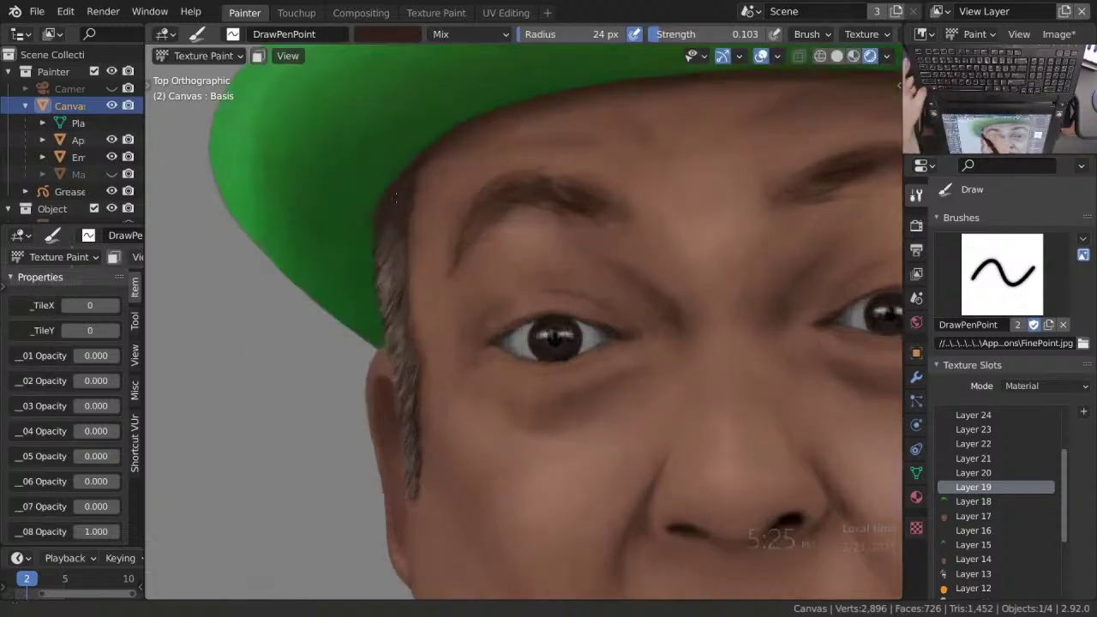
pyautogui.scroll(3, 396, 198)
pyautogui.hotkey('shift', 'space')
pyautogui.click(443, 283)
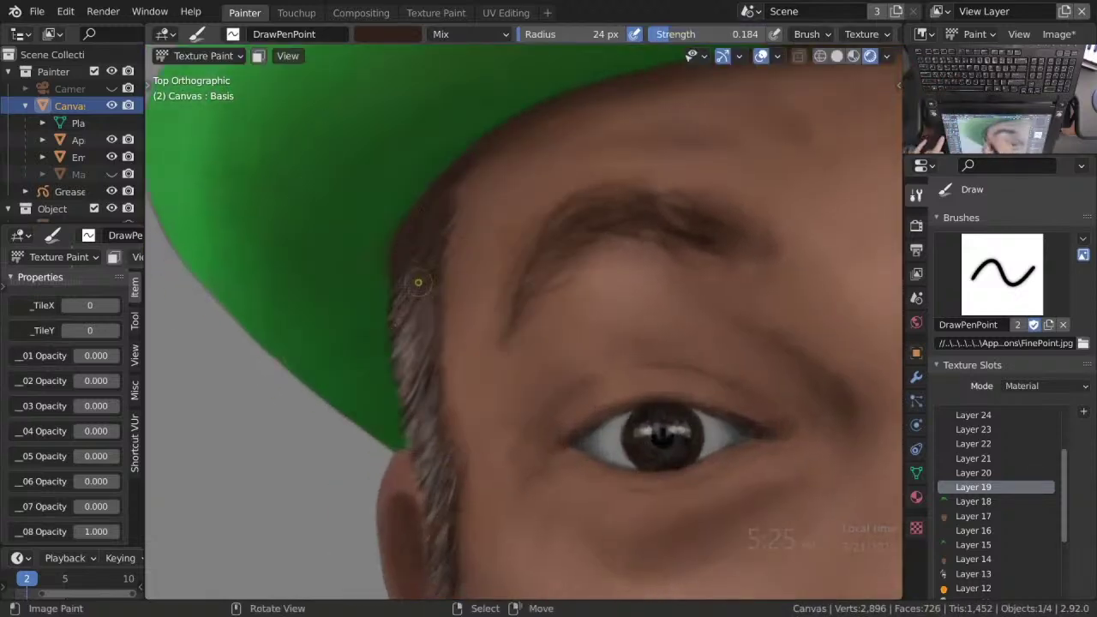
pyautogui.press('[')
pyautogui.press('[')
pyautogui.press('[')
pyautogui.press('[')
pyautogui.press('[')
pyautogui.press('[')
pyautogui.press('[')
pyautogui.press('[')
pyautogui.press('[')
pyautogui.press('[')
pyautogui.scroll(-1, 420, 304)
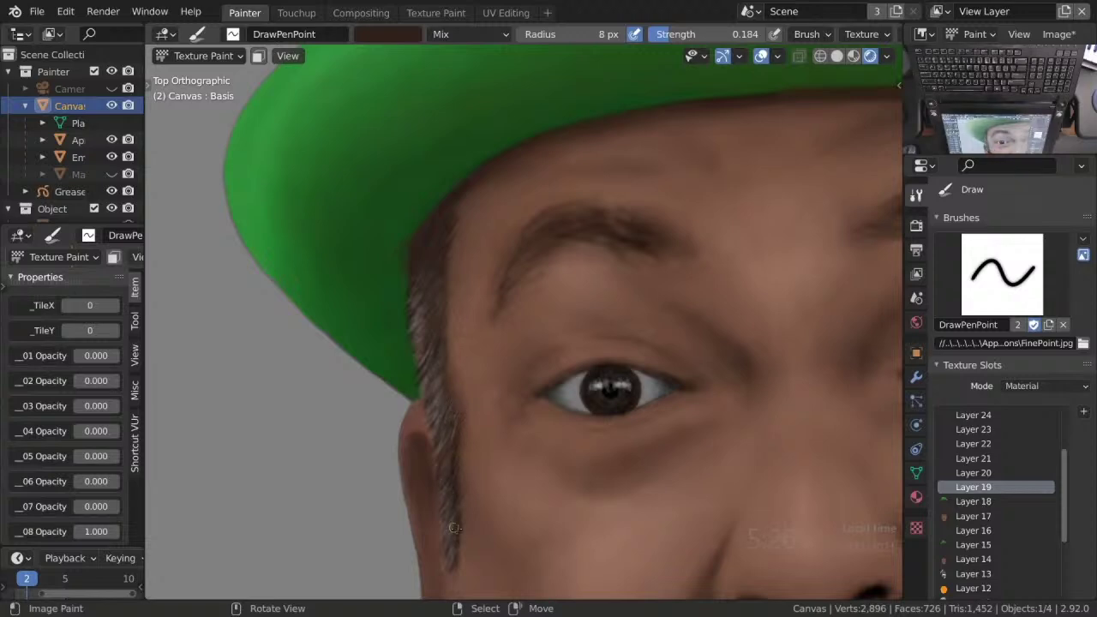
# Deepen the left sideburn's strands in Multiply mode with DrawPenPoint at 5 px, using a sampled grey.
pyautogui.keyDown('shift'); pyautogui.moveTo(470, 520); pyautogui.dragTo(521, 413, button='middle'); pyautogui.keyUp('shift')
pyautogui.press('s')
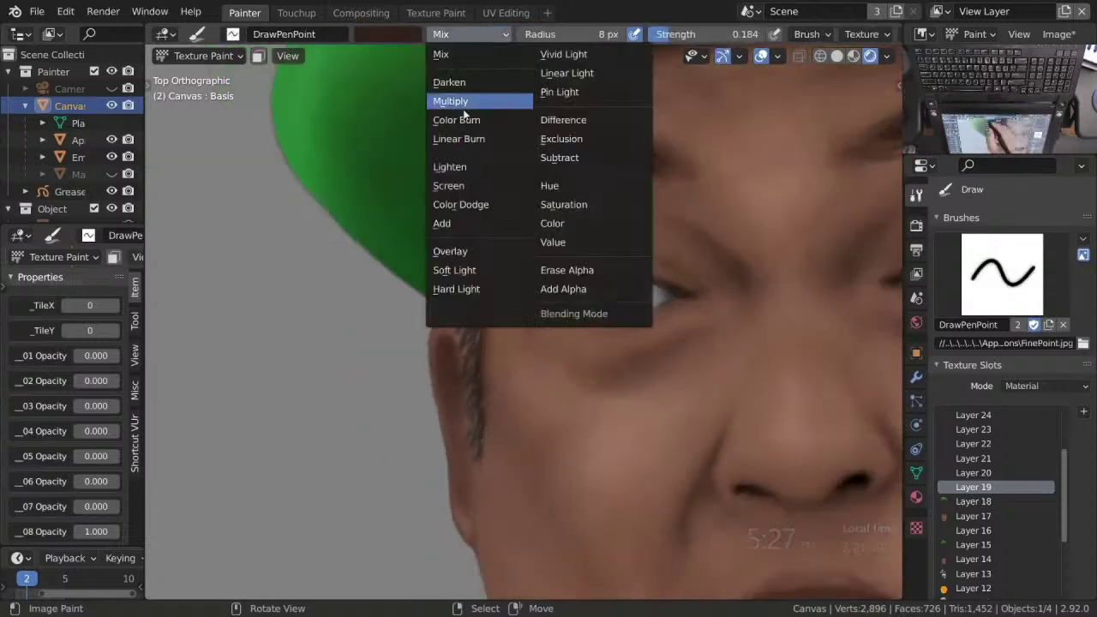
pyautogui.click(462, 106)
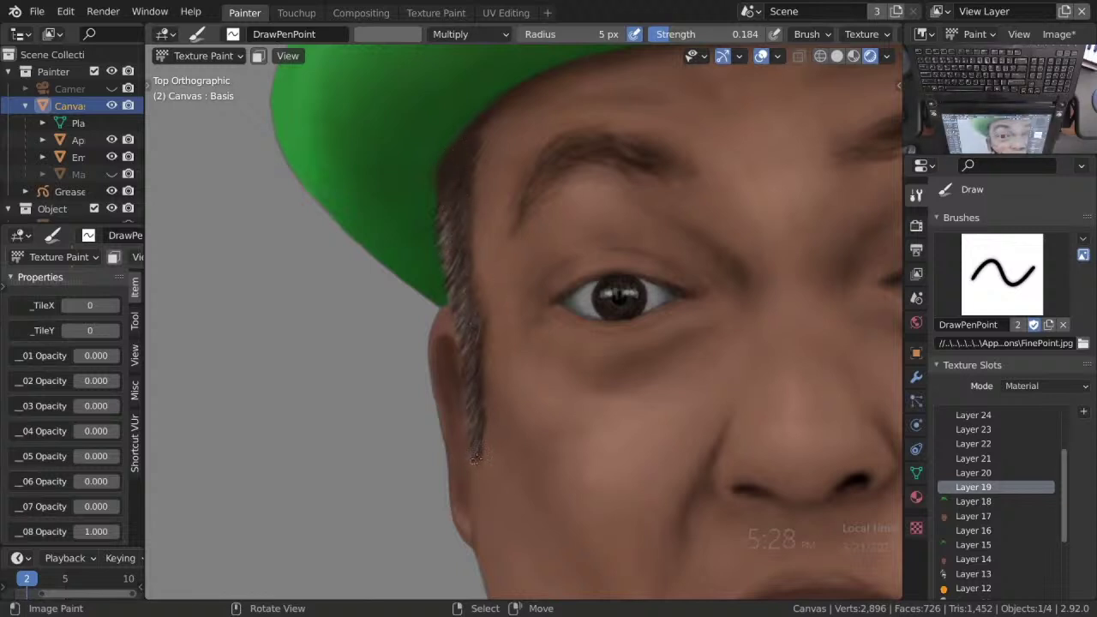
# Highlight the left sideburn's strands in white with DrawPenPoint in Overlay mode at 5 px and 0.160 strength.
pyautogui.click(471, 34)
pyautogui.click(453, 250)
pyautogui.hotkey('shift', 'f')
pyautogui.click(456, 228)
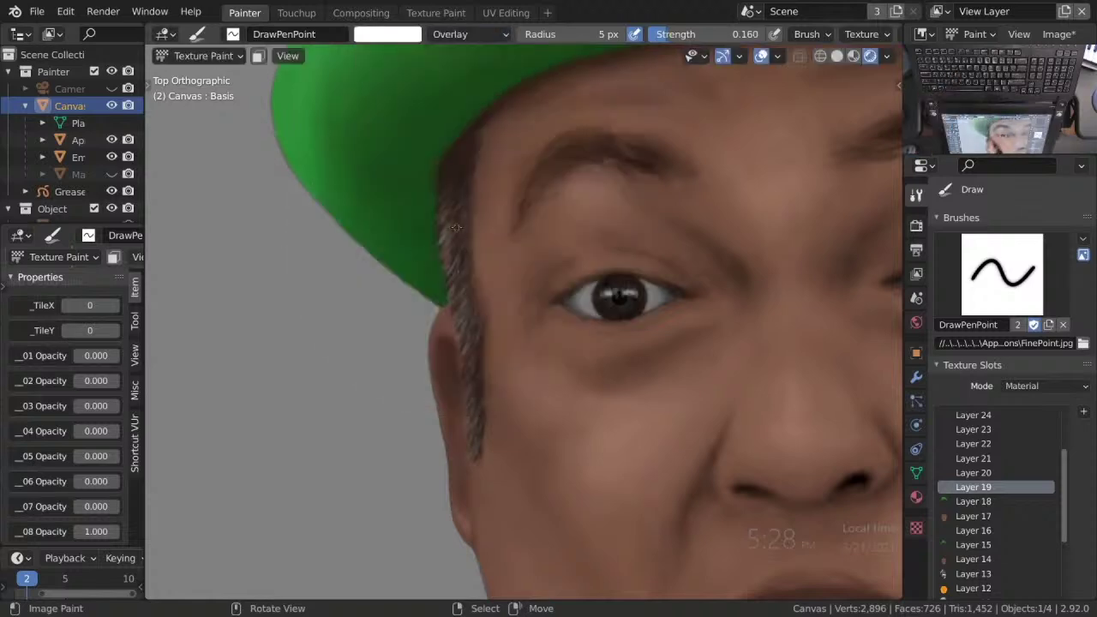
pyautogui.moveTo(456, 227)
pyautogui.mouseDown()
pyautogui.moveTo(465, 275)
pyautogui.moveTo(456, 325)
pyautogui.mouseUp()
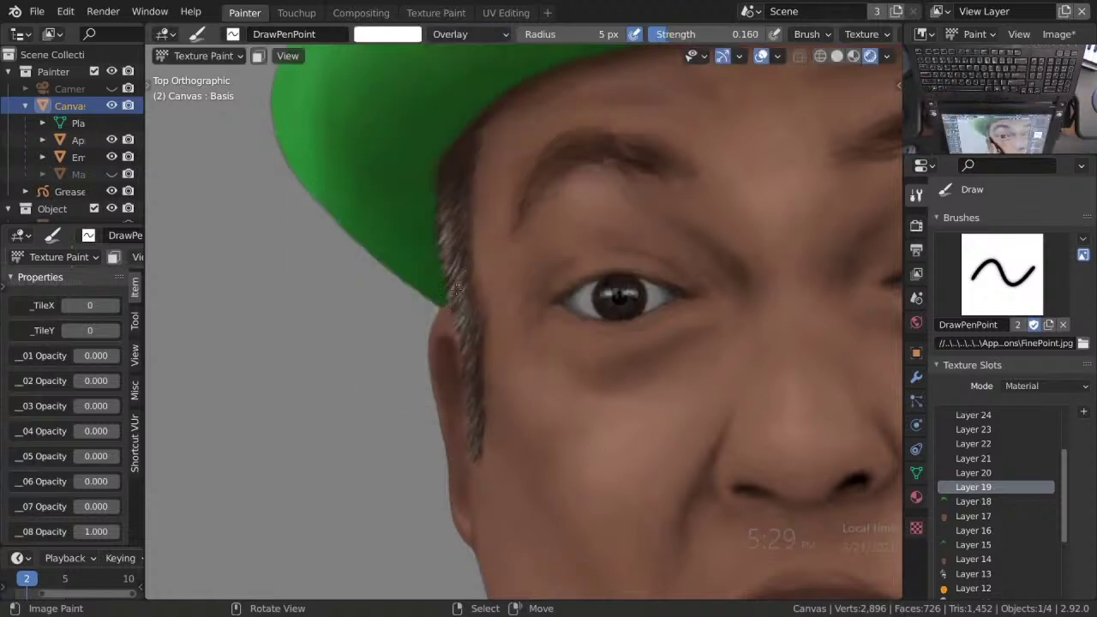
# Soften the left sideburn's highlighted strands with SmearSmooth and check them against the whole portrait.
pyautogui.scroll(-8, 457, 289)
pyautogui.hotkey('shift', 'space')
pyautogui.scroll(8, 448, 334)
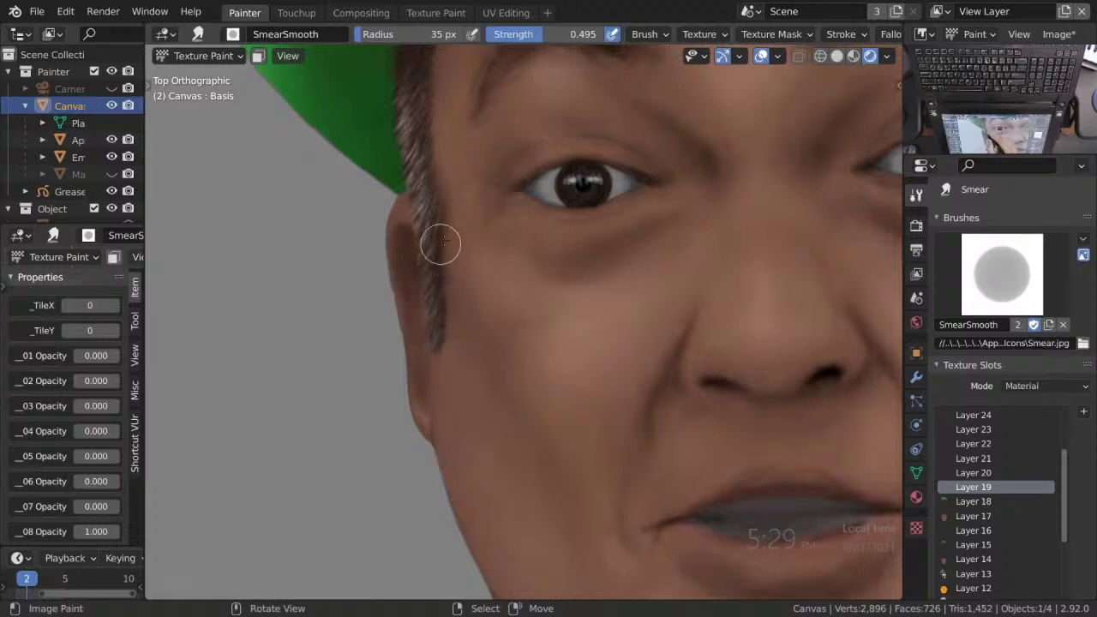
pyautogui.scroll(-5, 583, 360)
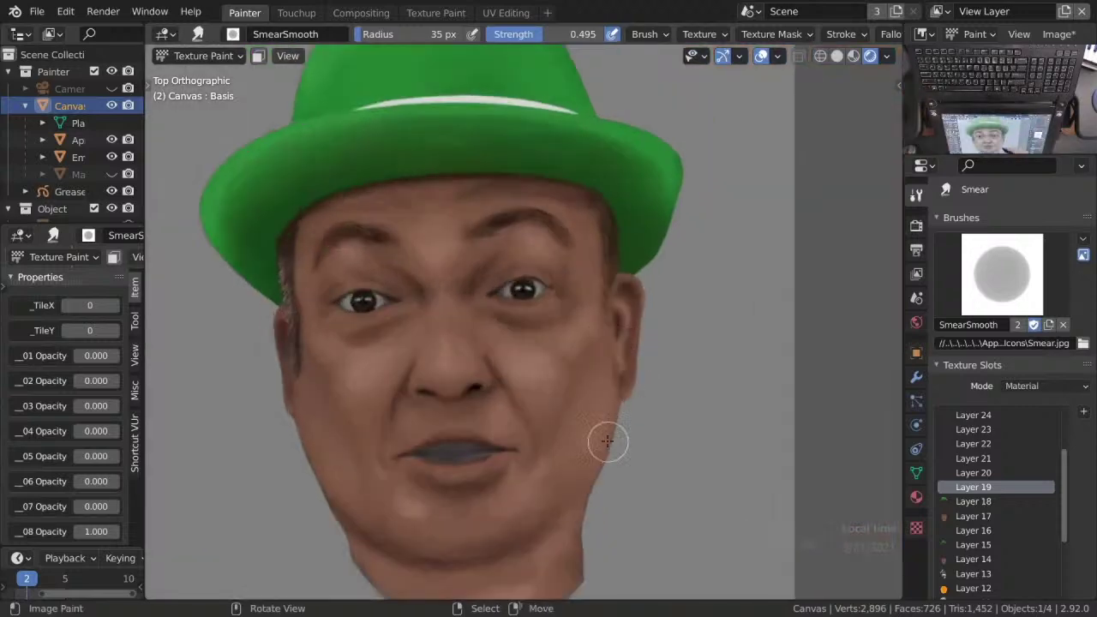
pyautogui.scroll(-1, 652, 300)
pyautogui.scroll(2, 633, 254)
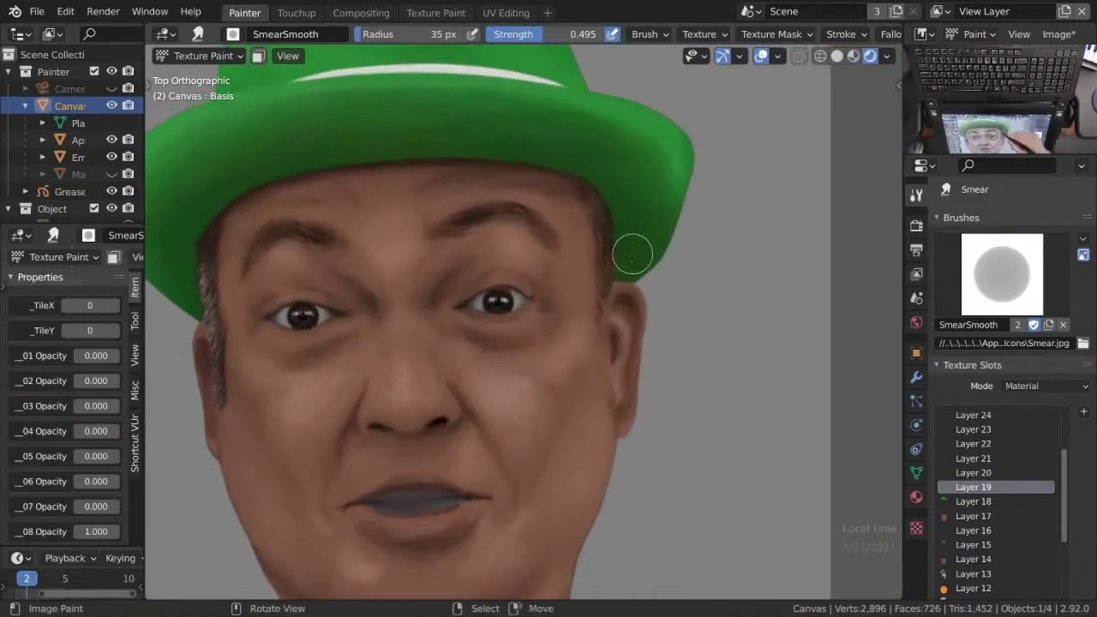
# Paint the right sideburn from the hat brim down past the ear's upper part in sampled dark brown with DrawPencil at 20 px and full strength.
pyautogui.hotkey('shift', 'space')
pyautogui.keyDown('ctrl'); pyautogui.hscroll(-2, 652, 282); pyautogui.keyUp('ctrl')
pyautogui.rightClick(673, 317)
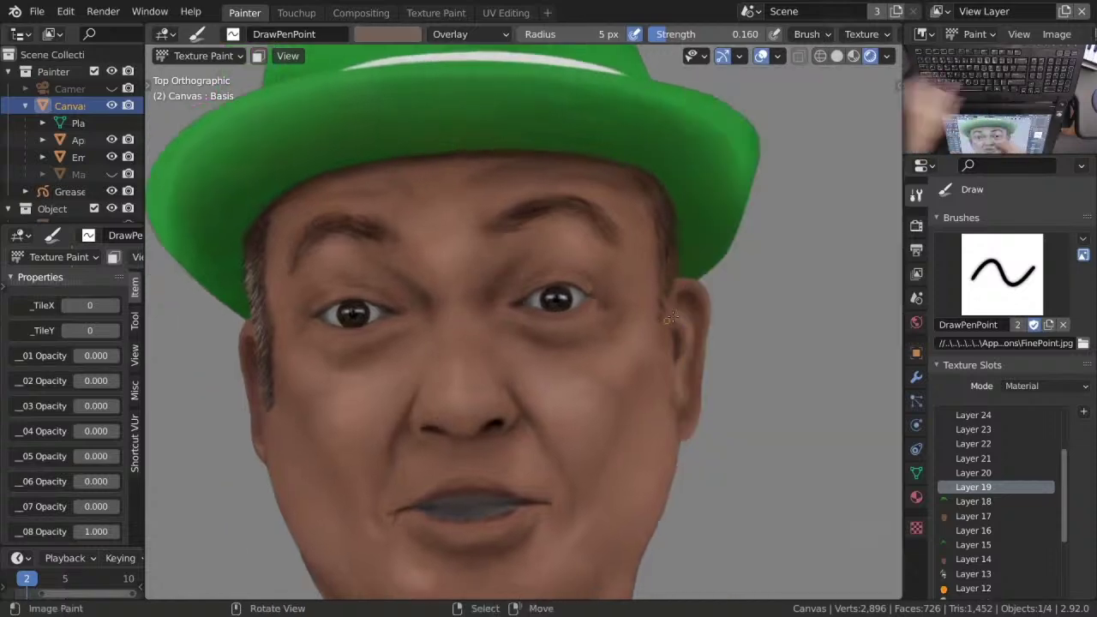
pyautogui.scroll(2, 671, 318)
pyautogui.hotkey('shift', 'space')
pyautogui.press('s')
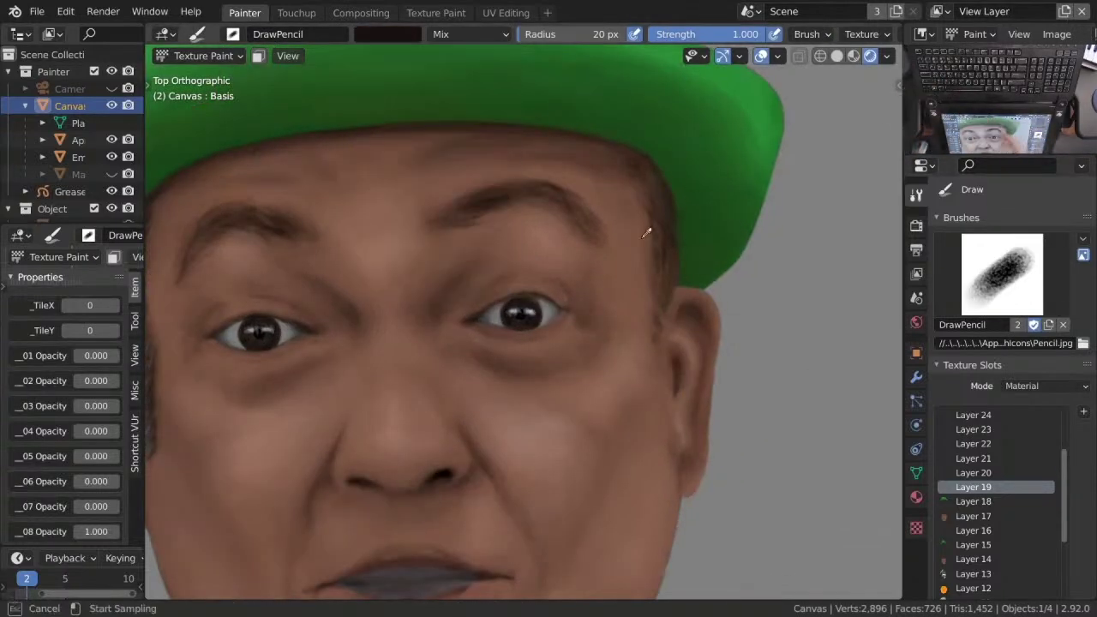
pyautogui.keyDown('ctrl'); pyautogui.hscroll(-2, 648, 232); pyautogui.keyUp('ctrl')
pyautogui.click(563, 145)
pyautogui.scroll(2, 562, 146)
pyautogui.click(388, 34)
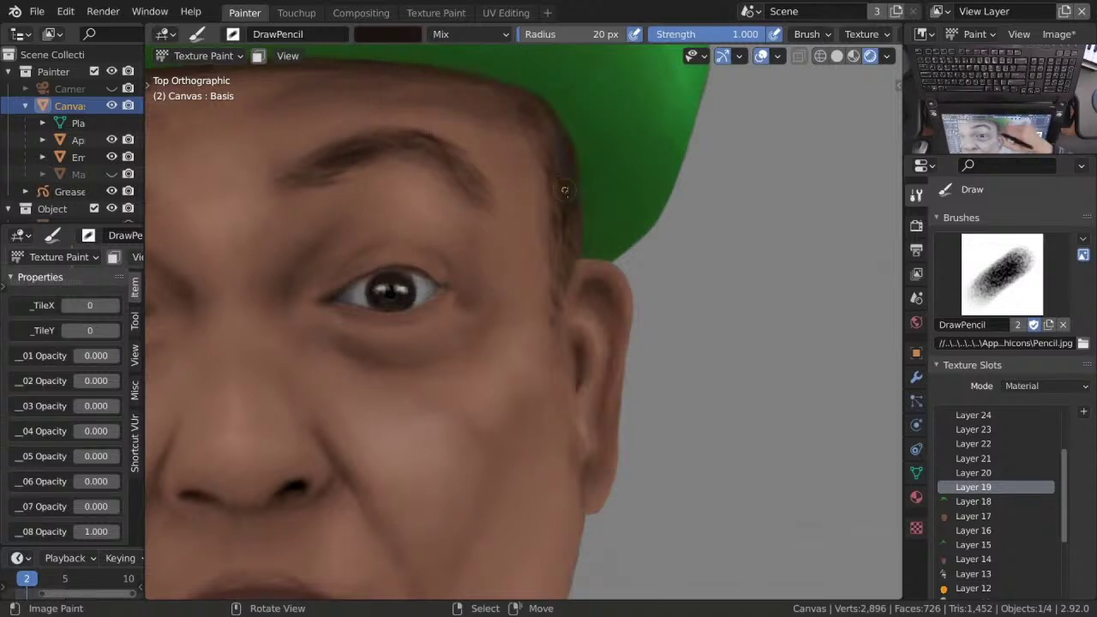
pyautogui.moveTo(542, 273)
pyautogui.mouseDown()
pyautogui.moveTo(566, 377)
pyautogui.moveTo(569, 365)
pyautogui.moveTo(560, 362)
pyautogui.moveTo(557, 396)
pyautogui.mouseUp()
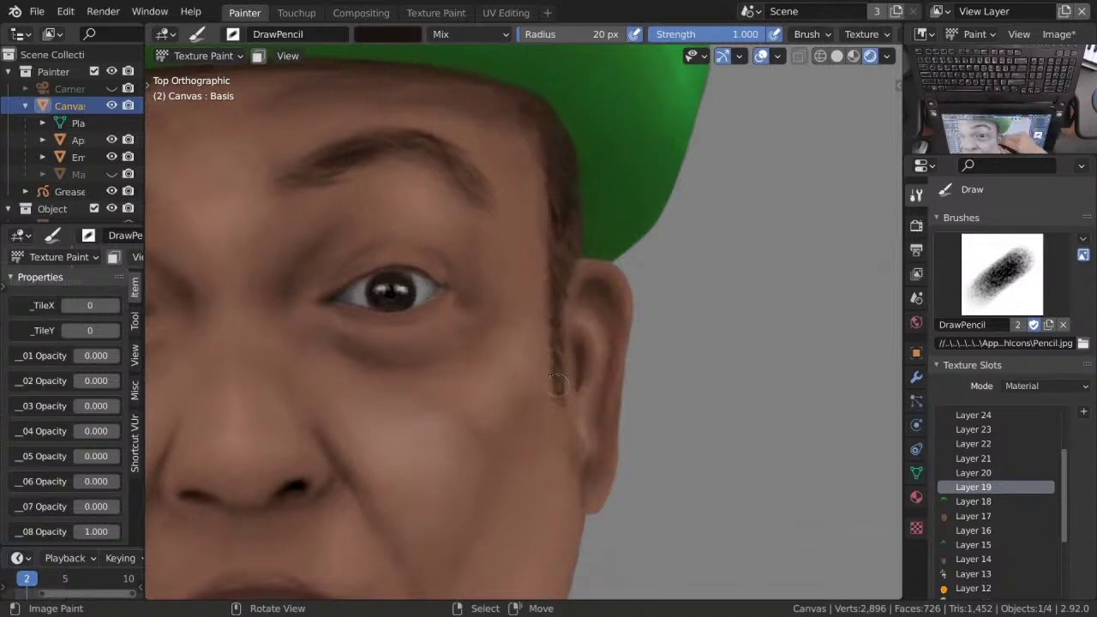
pyautogui.scroll(-3, 557, 377)
pyautogui.scroll(3, 614, 257)
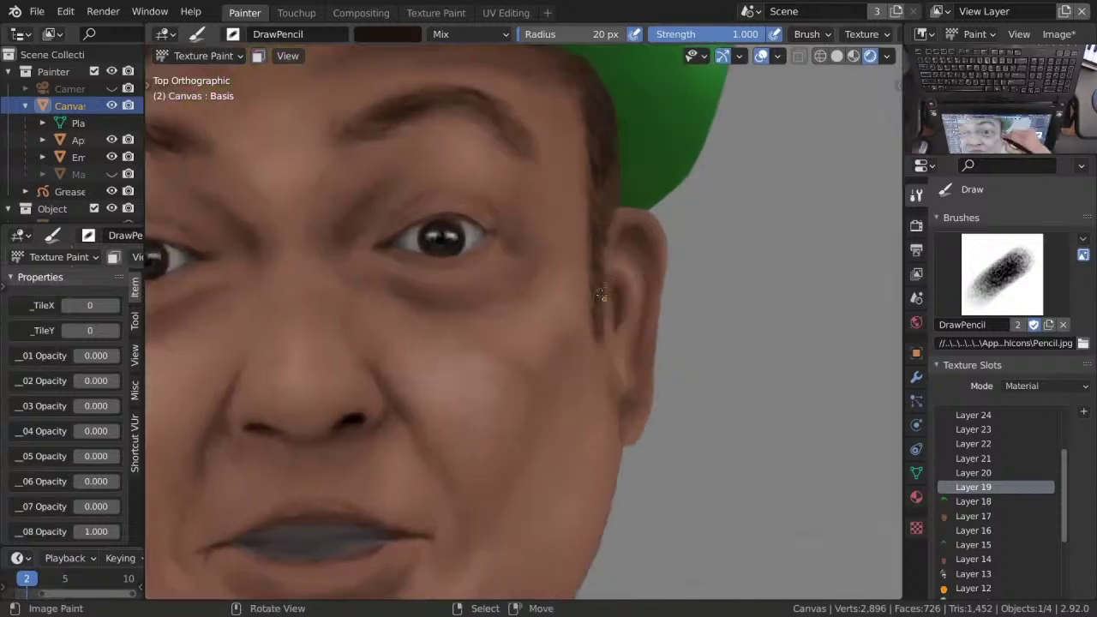
# Fill in the right sideburn down past the ear's upper part with dark brown DrawPencil strokes at 16 px, and blend it with SmearSmooth.
pyautogui.moveTo(602, 212)
pyautogui.mouseDown()
pyautogui.moveTo(604, 328)
pyautogui.moveTo(609, 172)
pyautogui.moveTo(630, 374)
pyautogui.moveTo(604, 276)
pyautogui.moveTo(611, 111)
pyautogui.moveTo(605, 345)
pyautogui.mouseUp()
pyautogui.moveTo(591, 280); pyautogui.dragTo(600, 347)
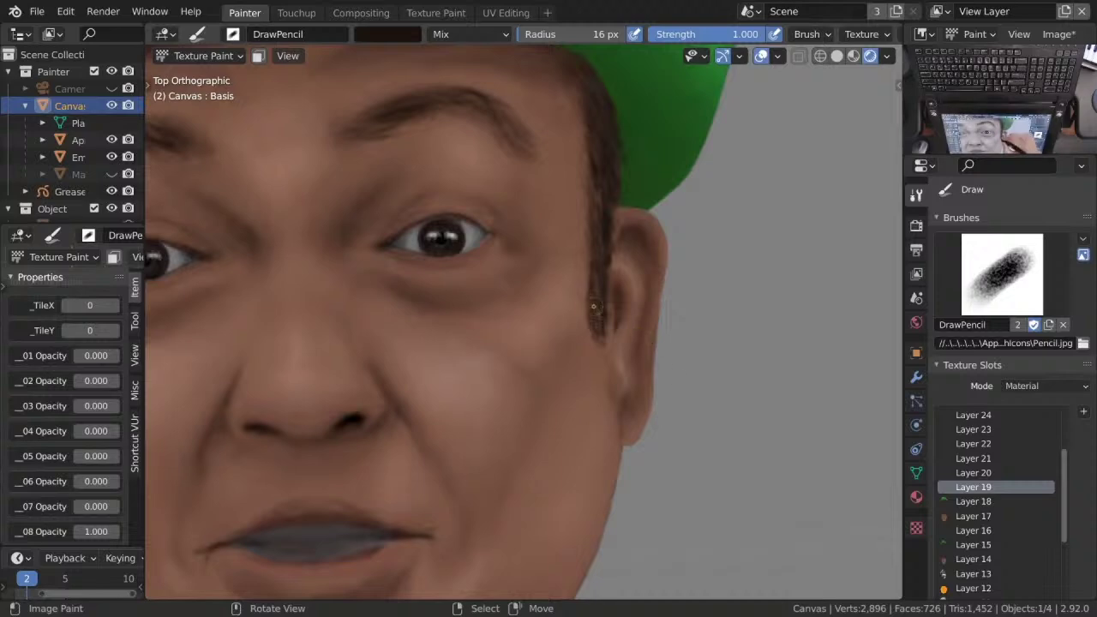
pyautogui.scroll(-3, 600, 283)
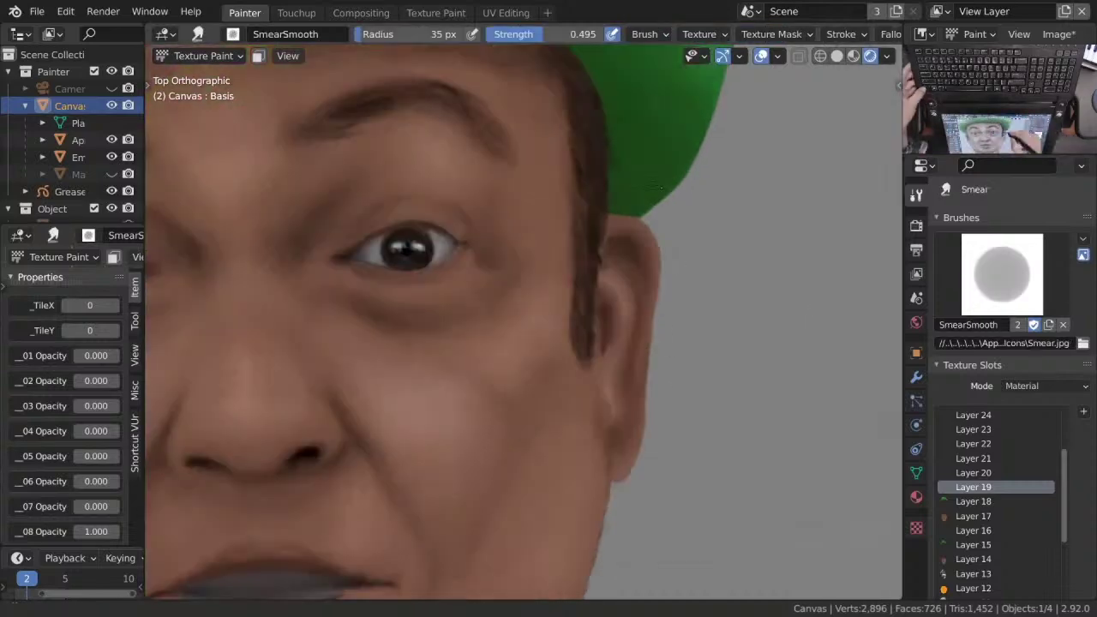
# Draw fine light grey strands over the right sideburn with DrawPenPoint in Mix mode at 5 px and 0.046 strength.
pyautogui.press('d')
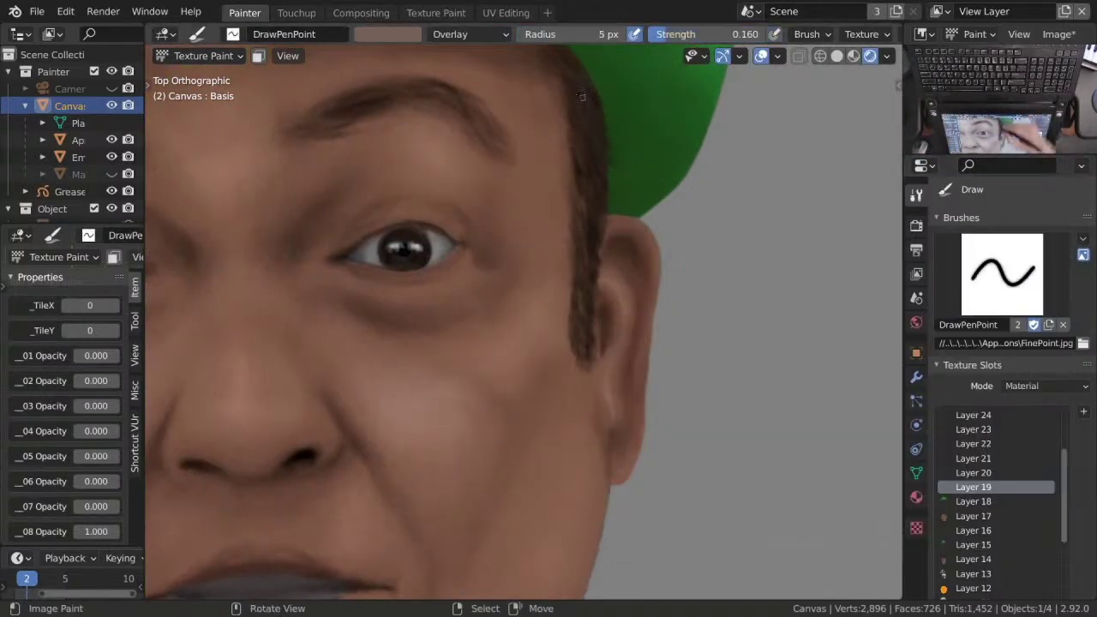
pyautogui.click(471, 34)
pyautogui.click(454, 53)
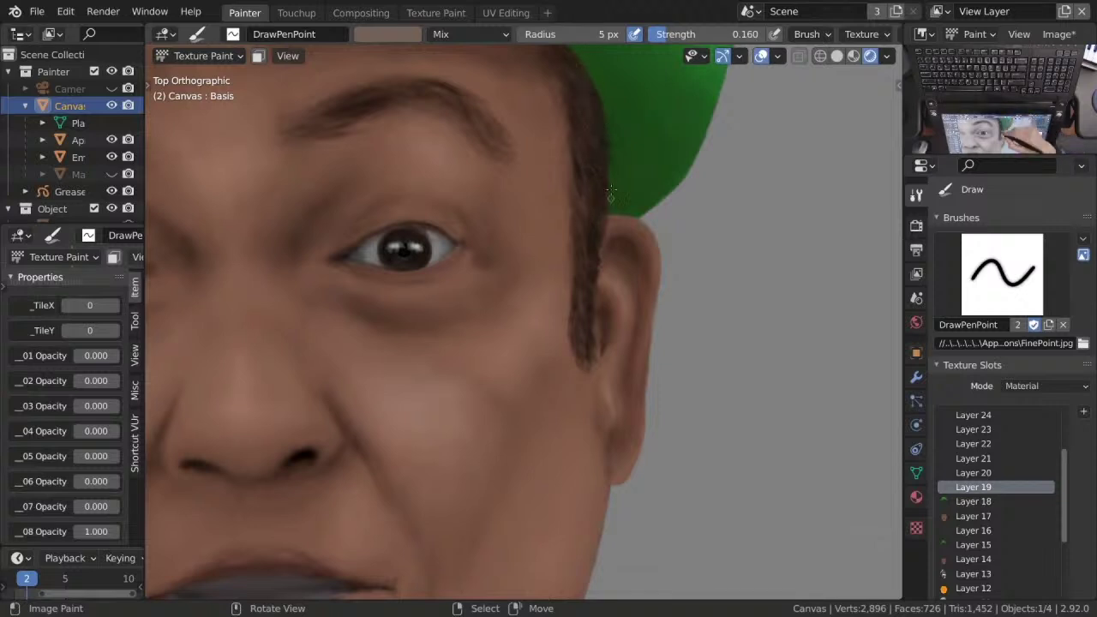
pyautogui.press('s')
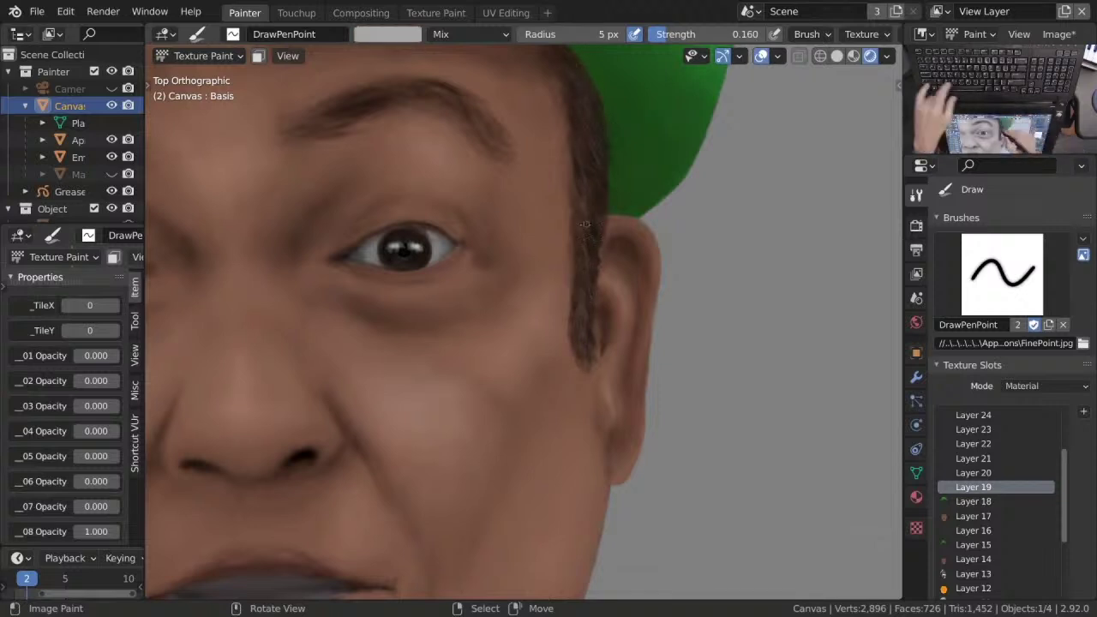
pyautogui.hotkey('shift', 'f')
pyautogui.click(594, 118)
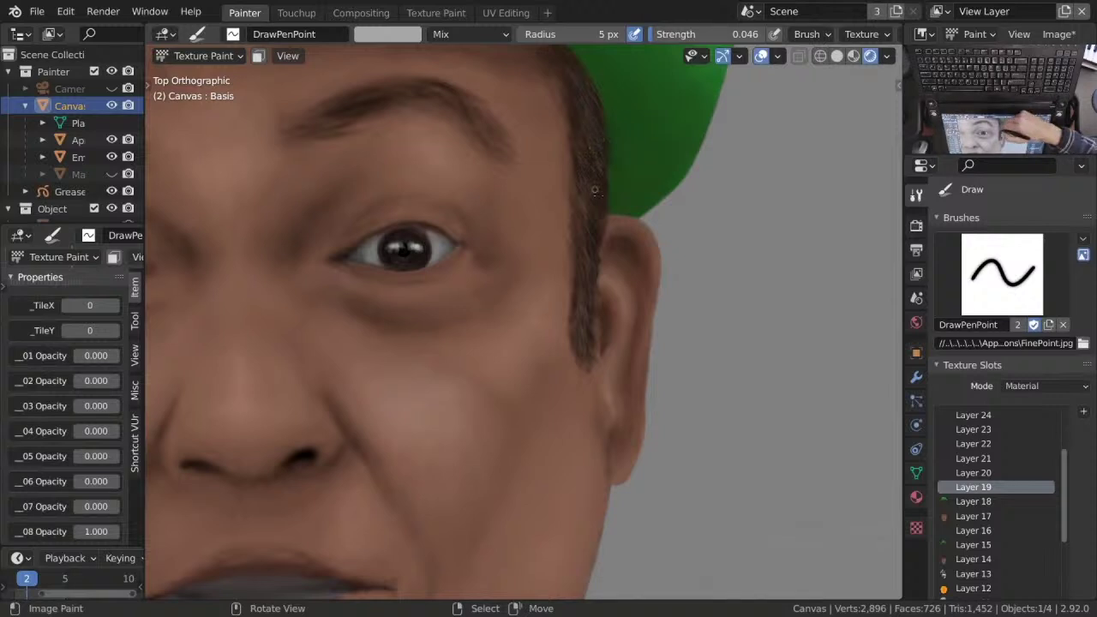
# Build up the right sideburn's grey strands at 0.103 strength, alternating brown-grey and light grey, and soften them with SmearSmooth.
pyautogui.hotkey('shift', 'f')
pyautogui.click(607, 221)
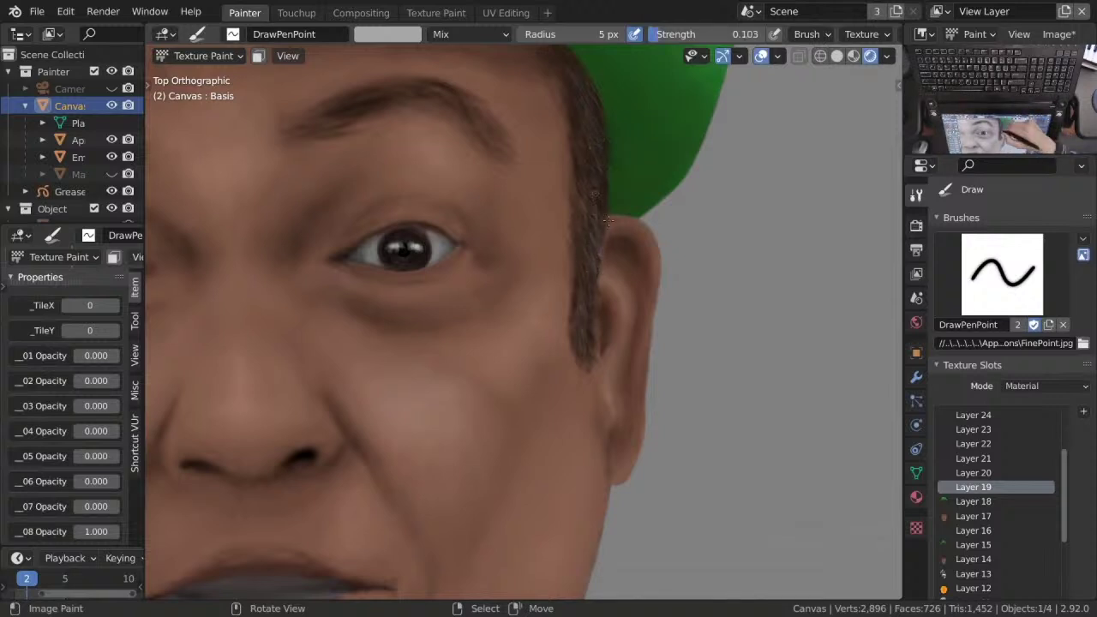
pyautogui.press('2')
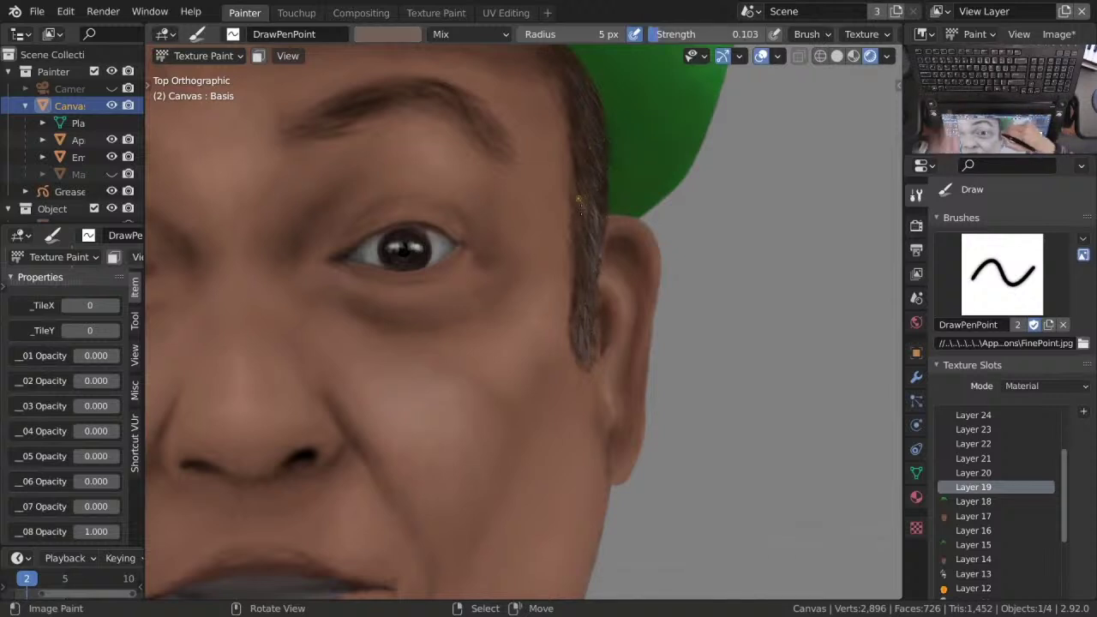
pyautogui.press('1')
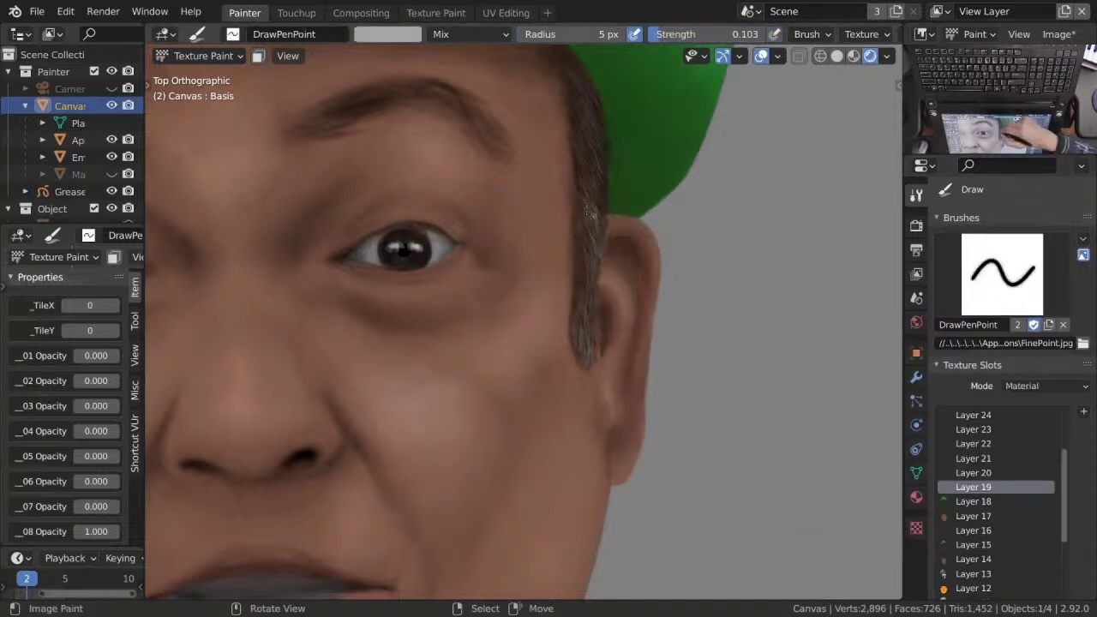
pyautogui.scroll(-3, 585, 315)
pyautogui.press('3')
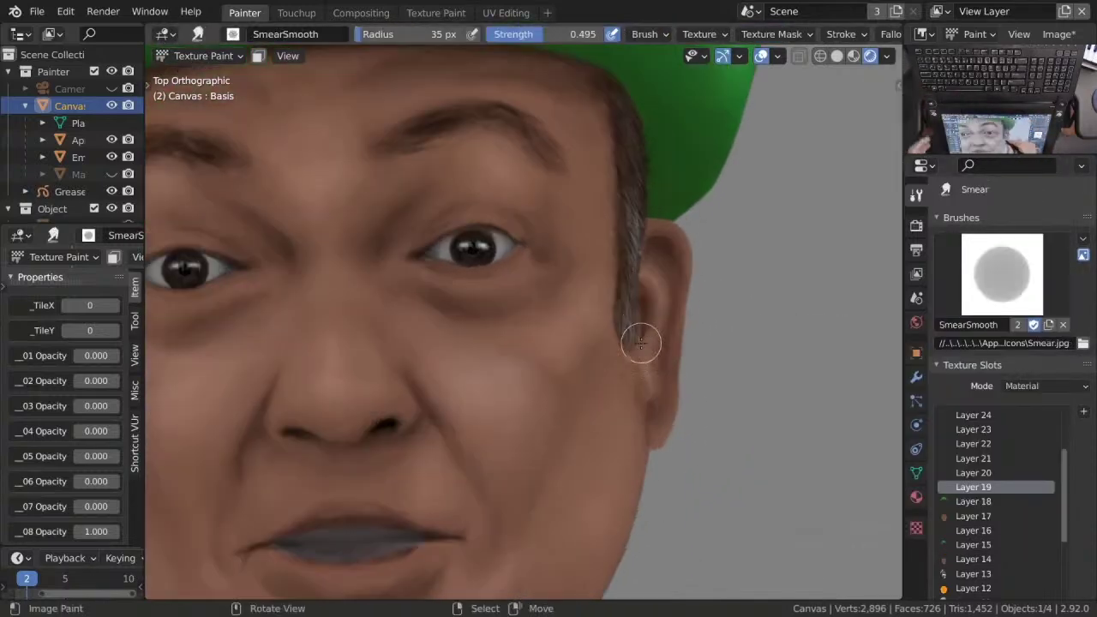
pyautogui.scroll(4, 640, 336)
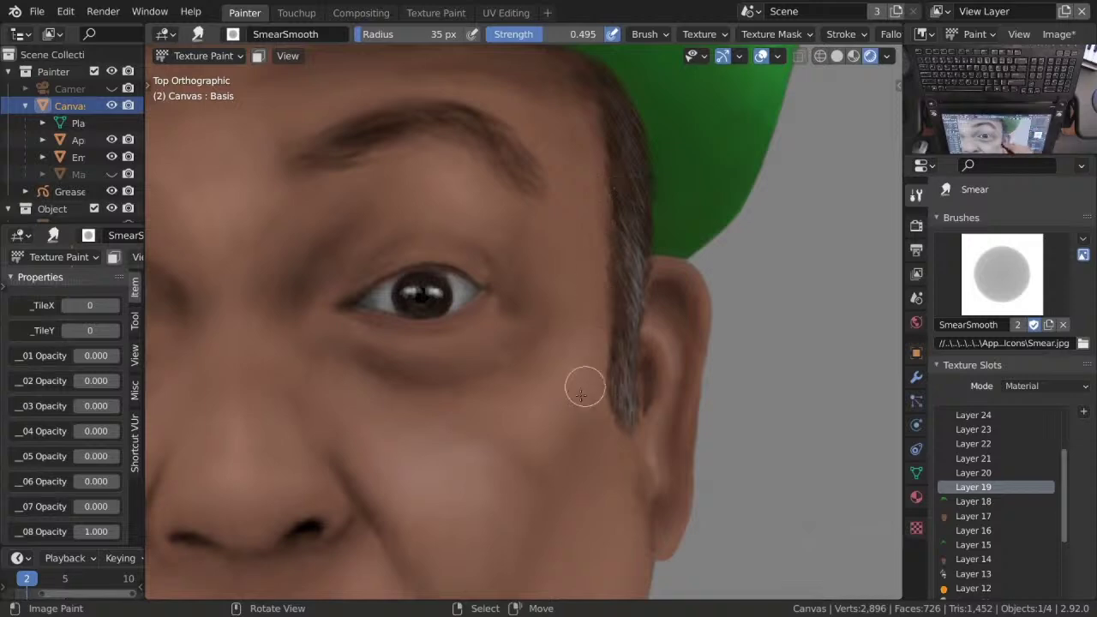
# Trim the right sideburn's face-side edge with EraseSharp at 8 px and 0.543 strength.
pyautogui.hotkey('shift', 'space')
pyautogui.press('1')
pyautogui.hotkey('shift', 'f')
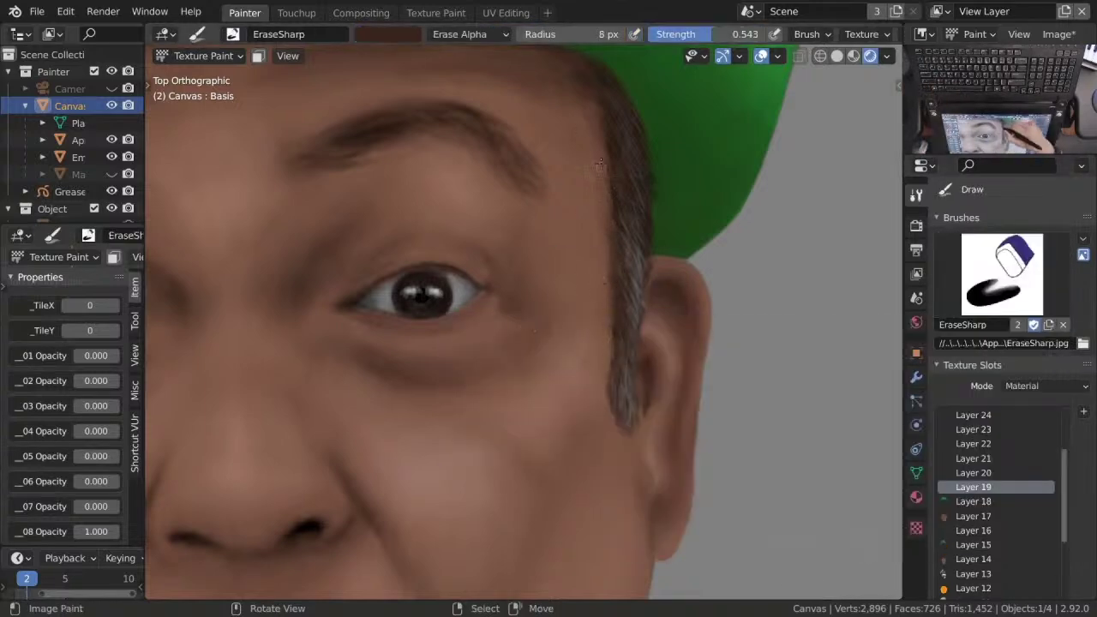
# Deepen the right sideburn's strands in Multiply mode and highlight them in white Overlay with DrawPenPoint at 5 px and 0.103 strength.
pyautogui.scroll(-3, 600, 165)
pyautogui.scroll(2, 619, 292)
pyautogui.press('2')
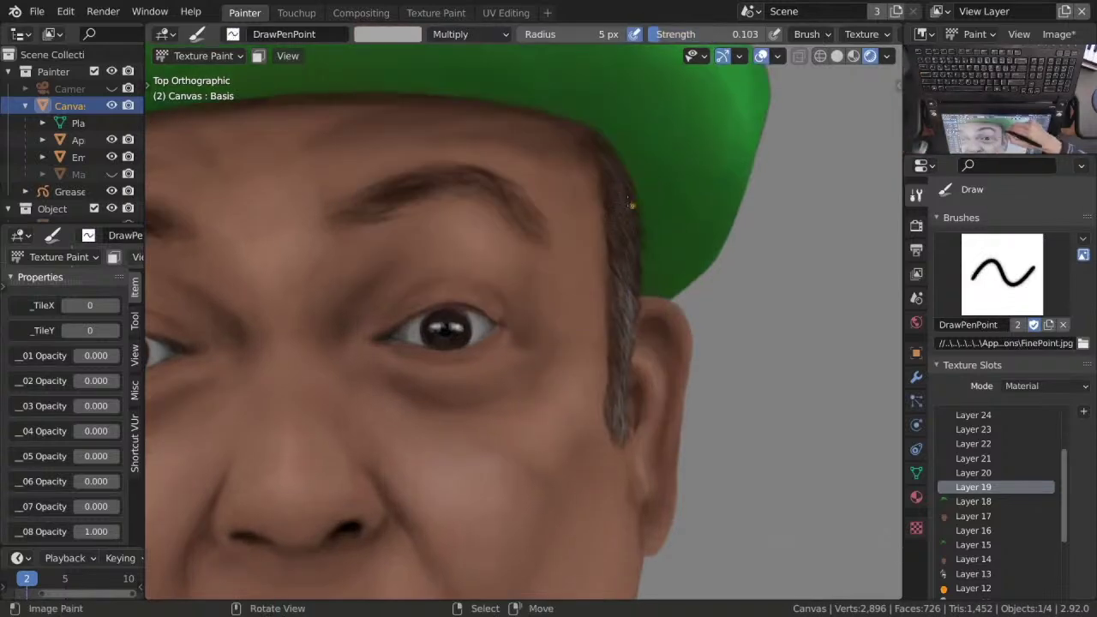
pyautogui.press('3')
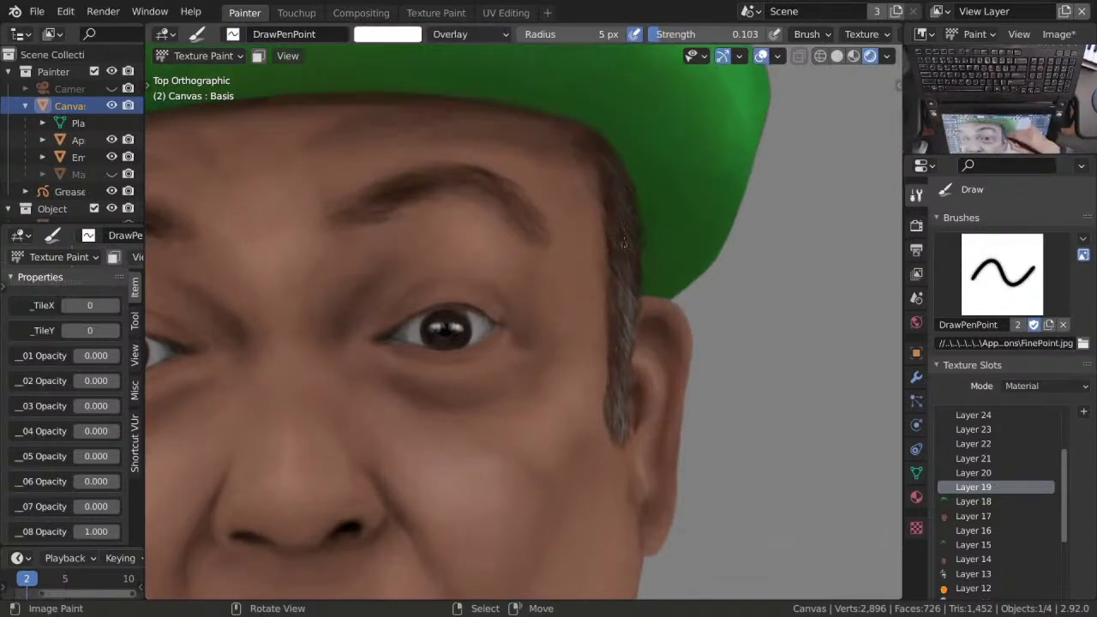
pyautogui.scroll(-1, 651, 350)
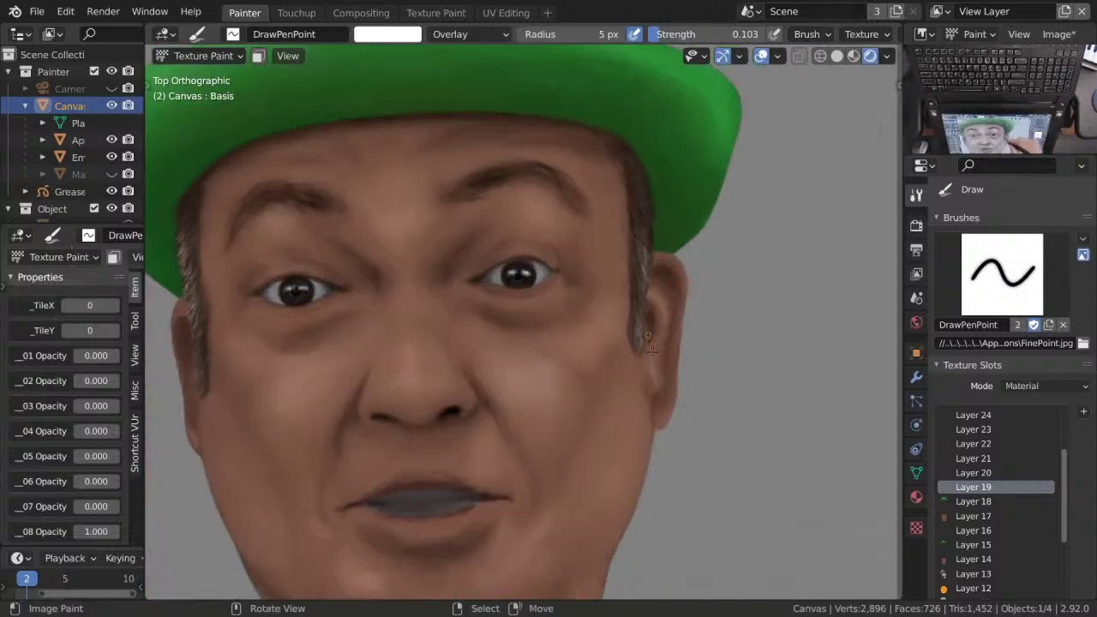
# Refine the right sideburn with brown-grey DrawPenPoint strands at 0.257 strength in Mix and Multiply modes, blending them with SmearSmooth.
pyautogui.press('1')
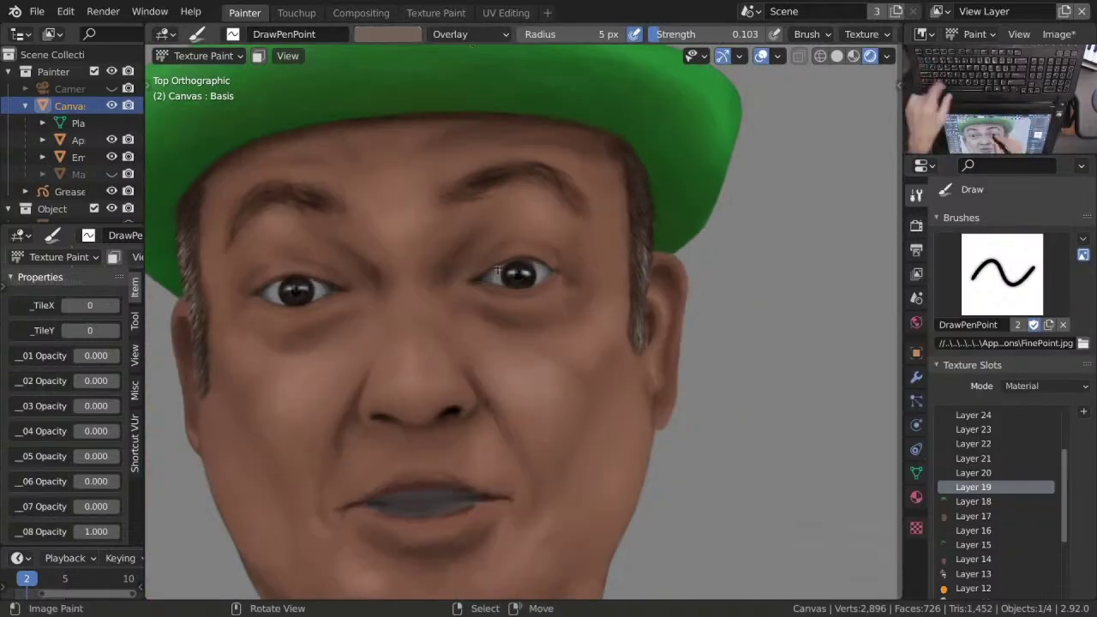
pyautogui.hotkey('shift', 'f')
pyautogui.click(640, 250)
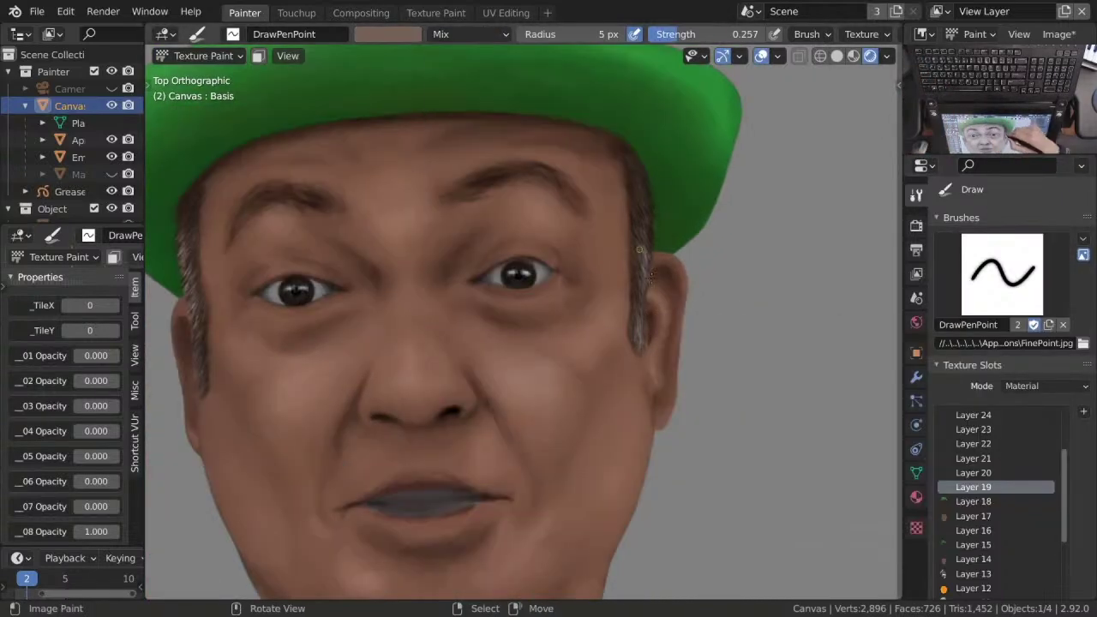
pyautogui.press('2')
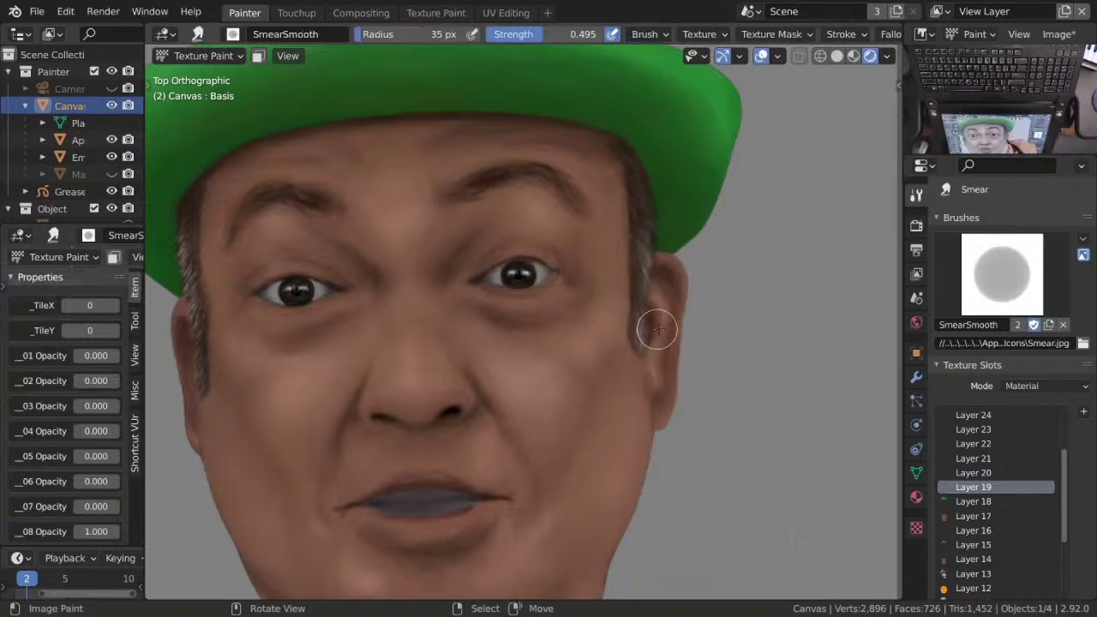
pyautogui.press('1')
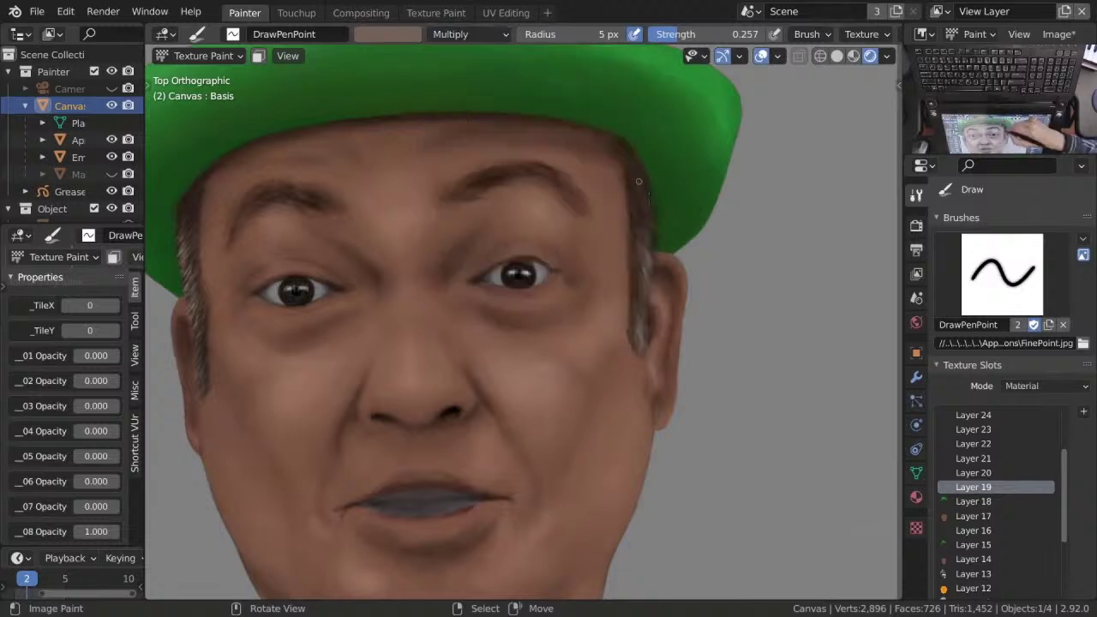
# Darken the right eyebrow with brown DrawPenPoint hairs in Multiply mode at 0.317 strength, and blend them with SmearSmooth at 0.568 strength.
pyautogui.click(562, 242)
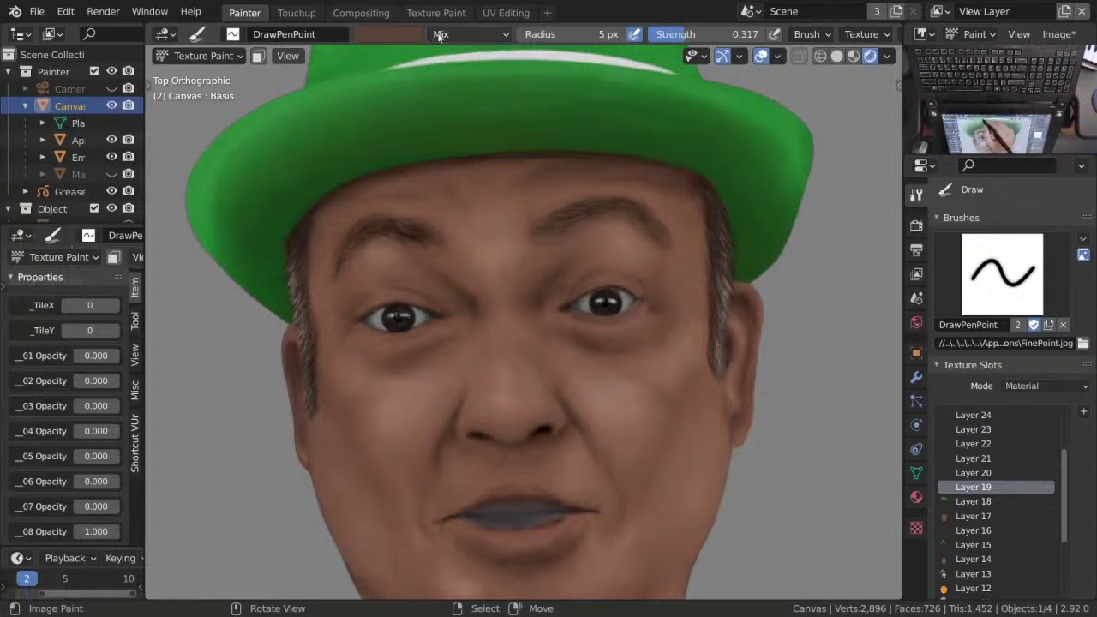
pyautogui.press('m')
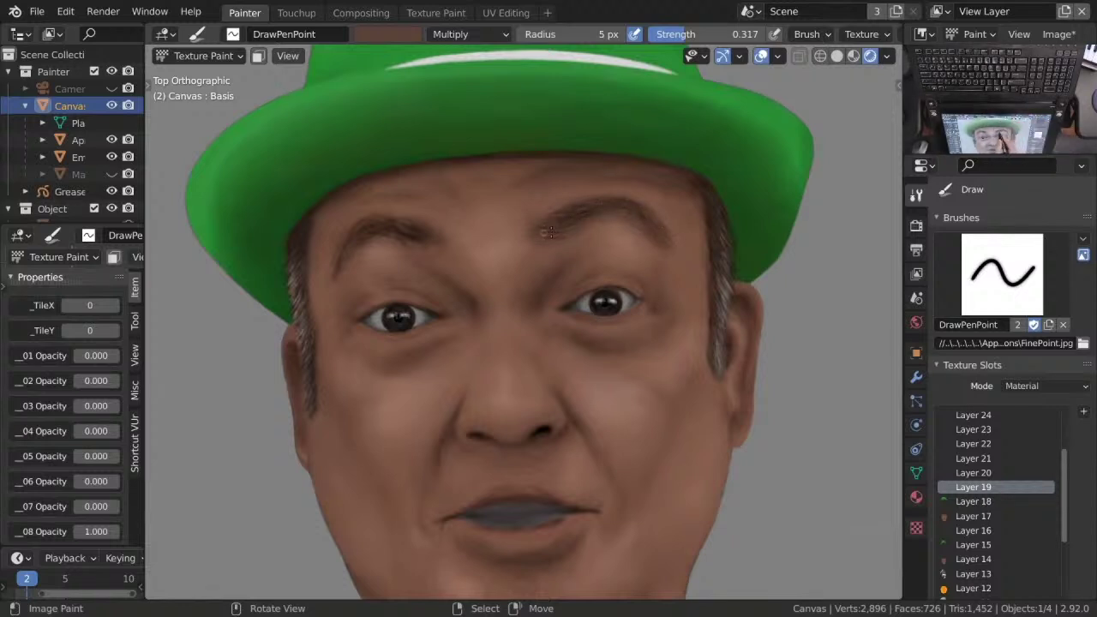
pyautogui.press('s')
pyautogui.hotkey('shift', 'f')
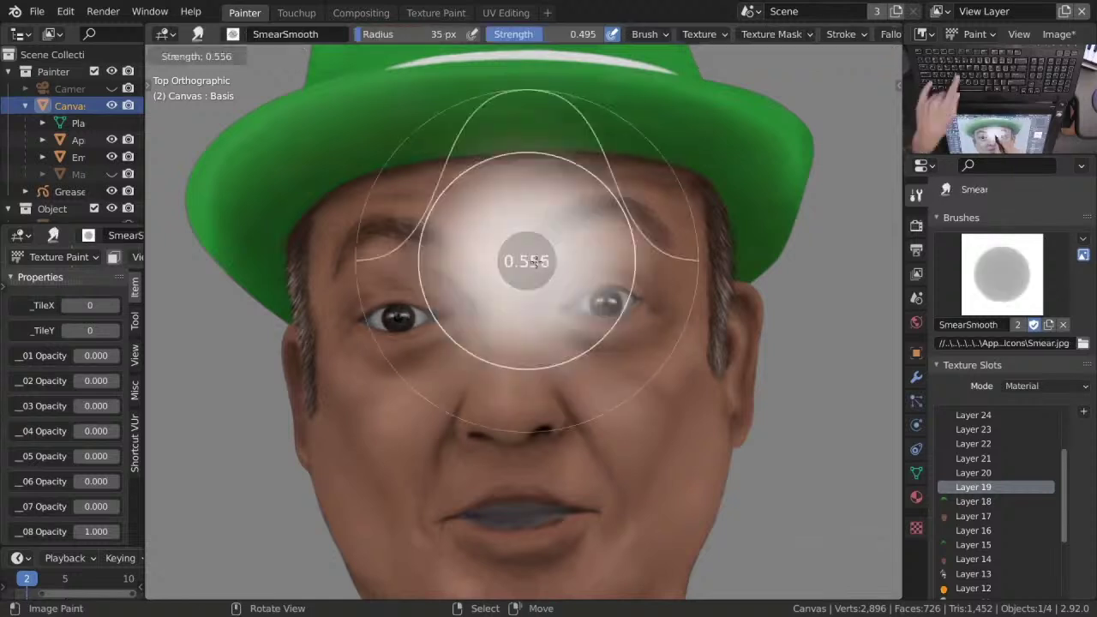
pyautogui.click(554, 215)
# Draw light grey hairs along the right eyebrow with DrawPenPoint in Mix mode at 5 px and 0.103 strength, and soften them.
pyautogui.press('d')
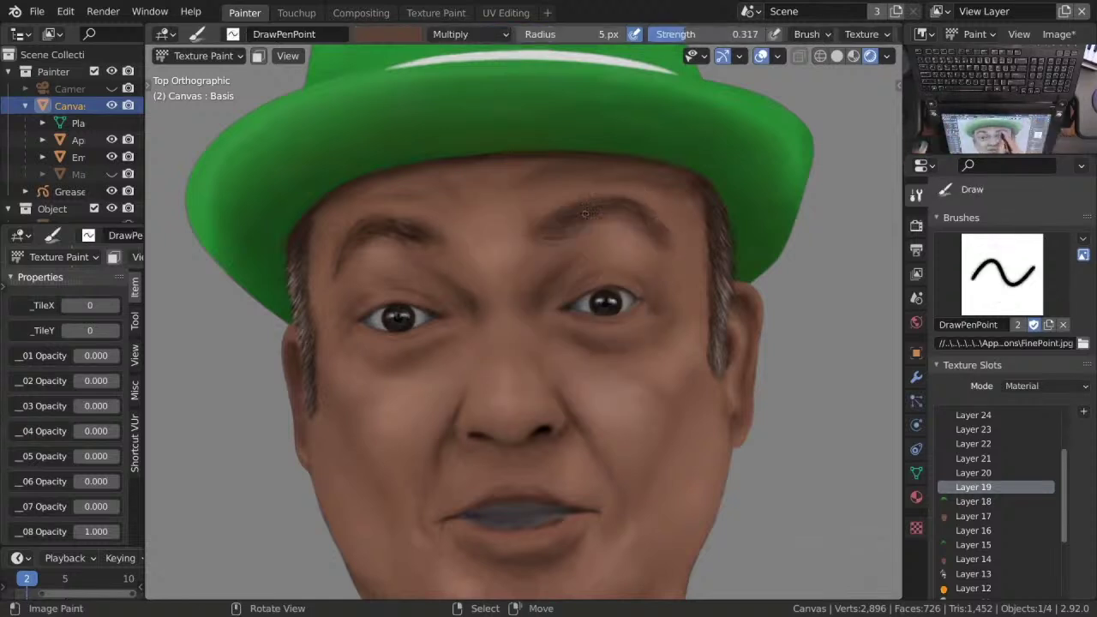
pyautogui.hotkey('shift', 'f')
pyautogui.click(574, 224)
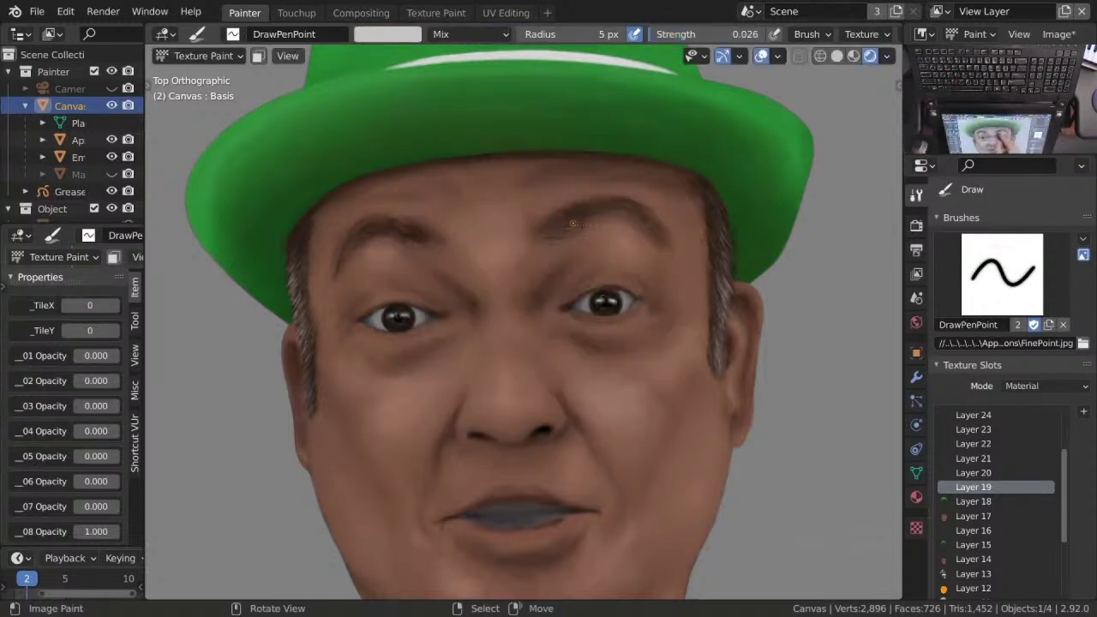
pyautogui.hotkey('shift', 'f')
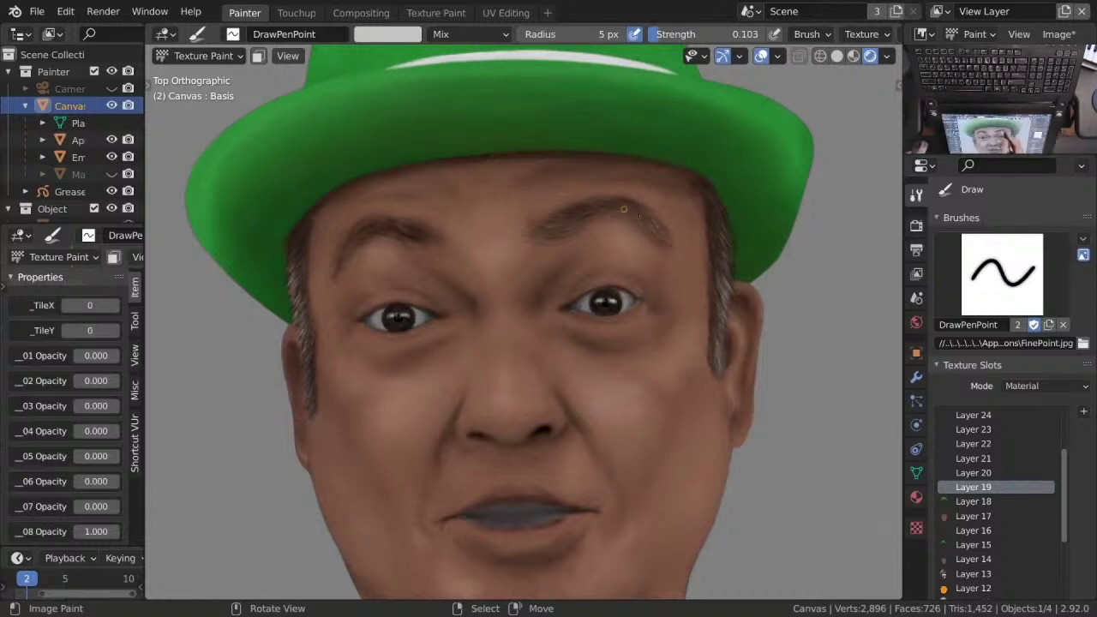
pyautogui.press('s')
# Refine the right eyebrow's hairs with DrawPenPoint in Overlay and Multiply modes at 0.103 strength, blending them with SmearSmooth.
pyautogui.click(471, 34)
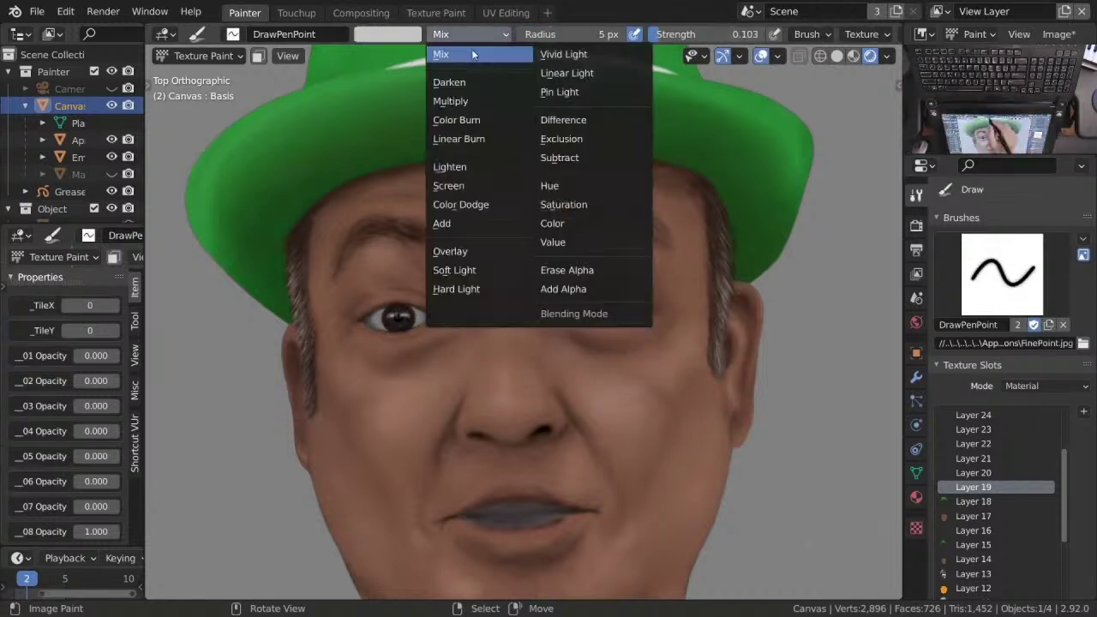
pyautogui.click(463, 251)
pyautogui.click(388, 34)
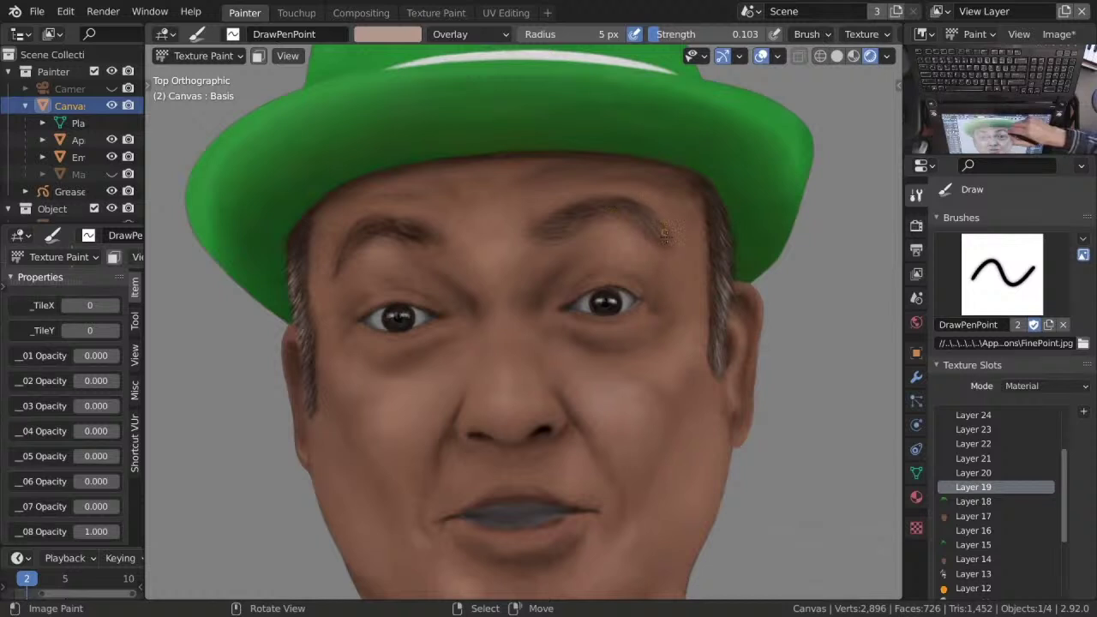
pyautogui.press('s')
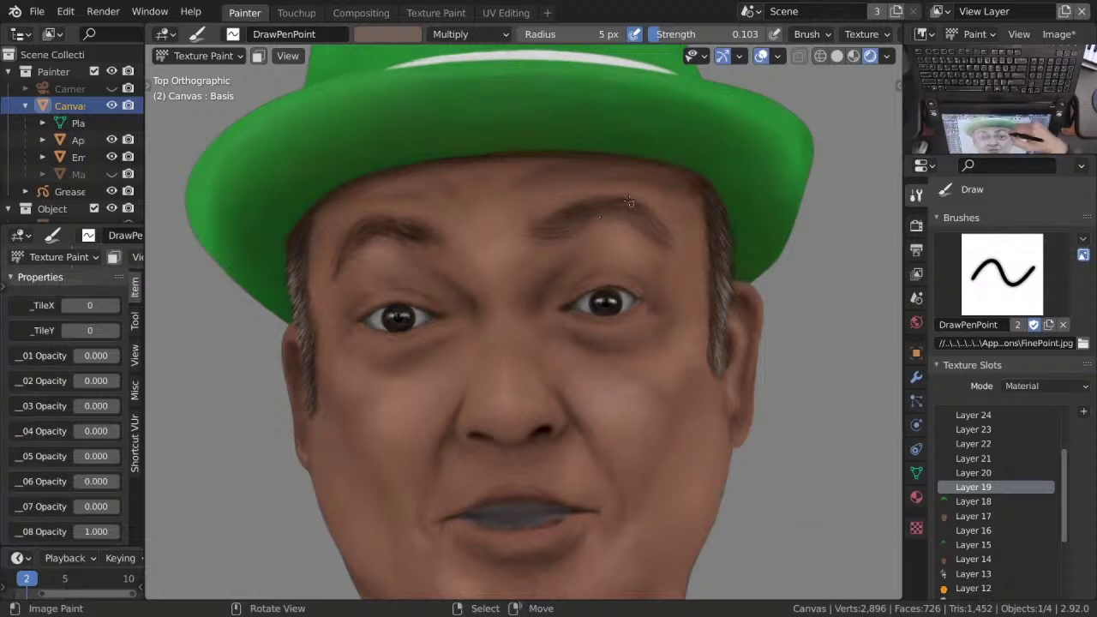
pyautogui.moveTo(621, 200)
pyautogui.keyDown('ctrl'); pyautogui.mouseDown(button='middle')
pyautogui.moveTo(621, 175)
pyautogui.moveTo(543, 201)
pyautogui.mouseUp(button='middle'); pyautogui.keyUp('ctrl')
pyautogui.hotkey('shift', 's')
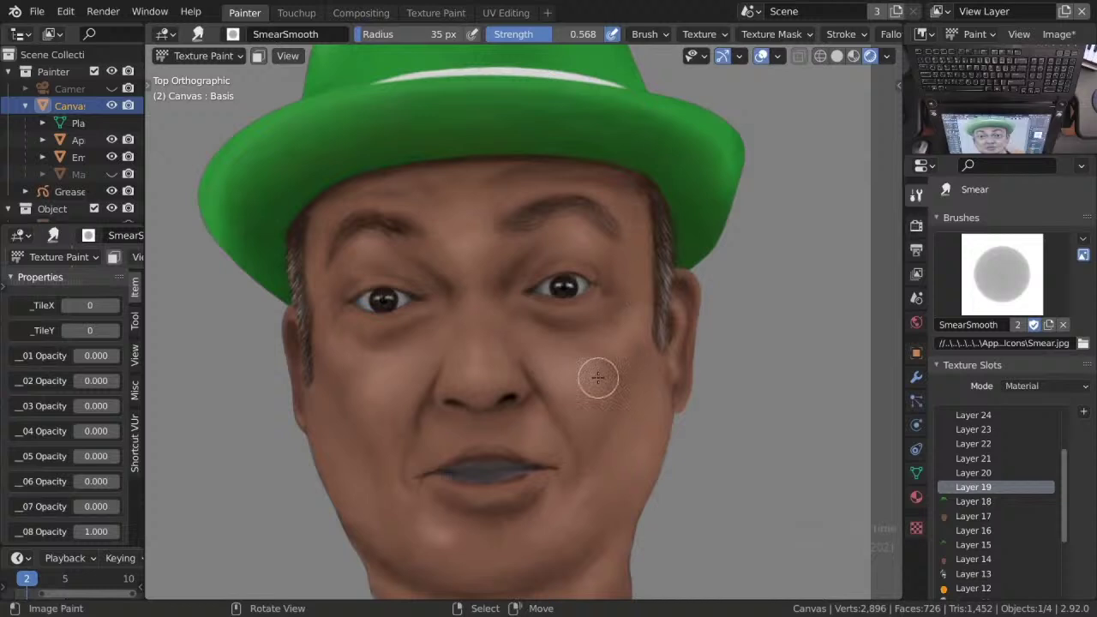
# Deepen the left eyebrow's hairs with brown-grey DrawPenPoint strokes in Multiply mode at 5 px and 0.168 strength.
pyautogui.hotkey('shift', 'd')
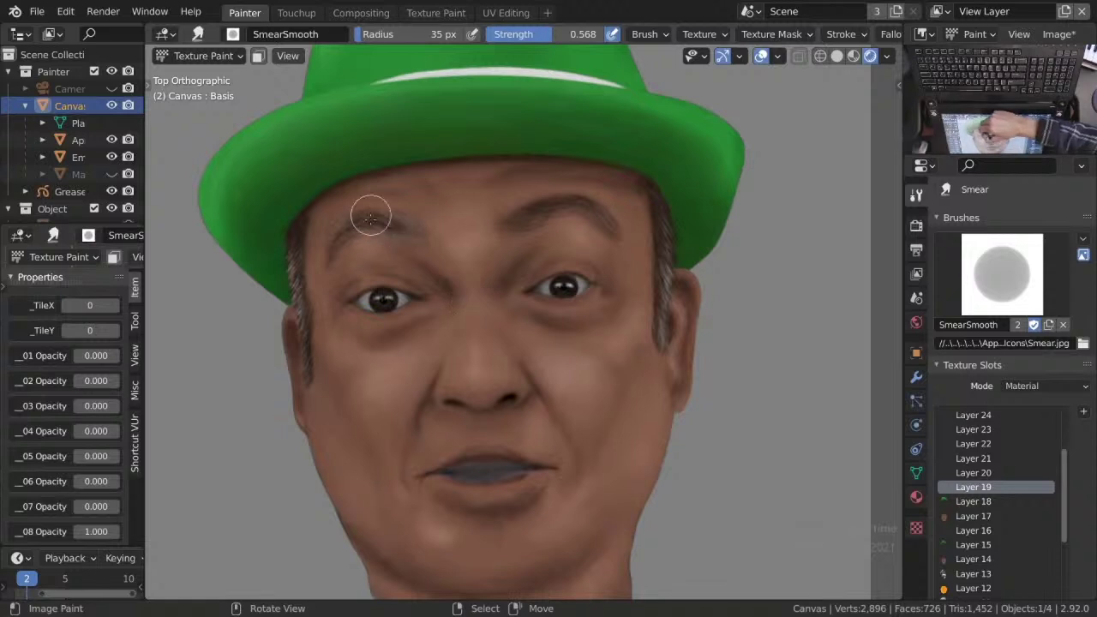
pyautogui.click(473, 35)
pyautogui.click(450, 101)
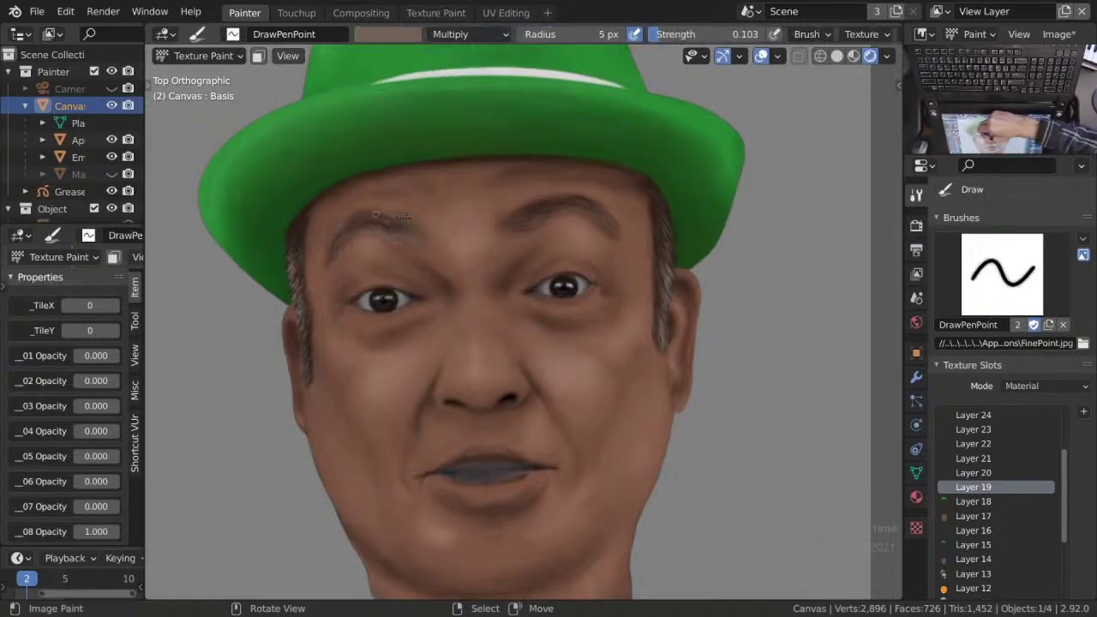
pyautogui.hotkey('shift', 'f')
pyautogui.click(400, 221)
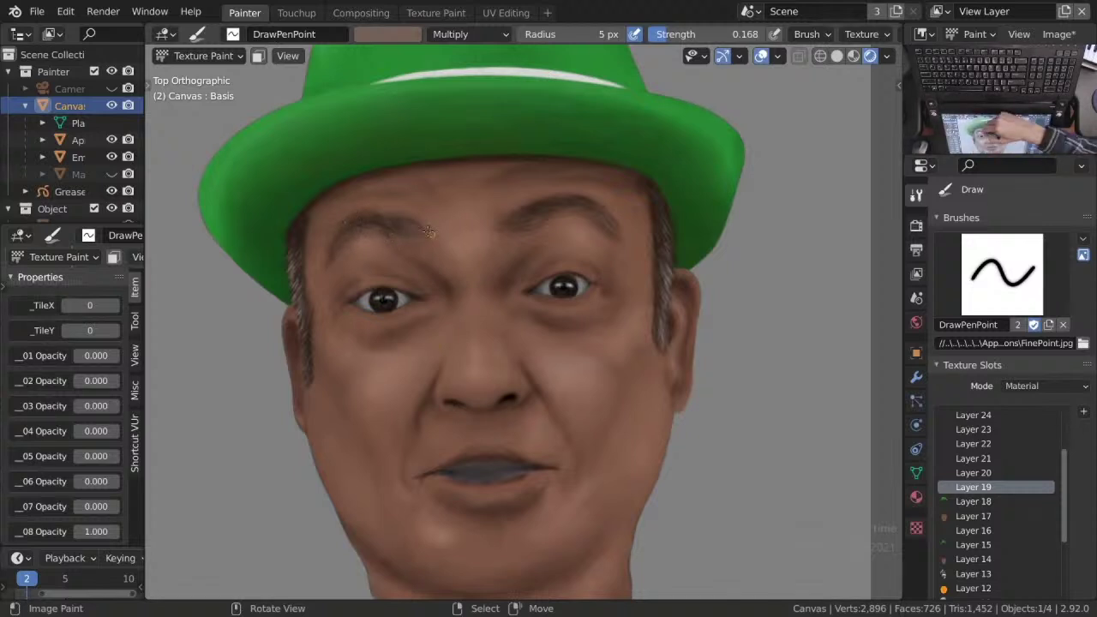
# Soften the left eyebrow with SmearSmooth and fill out its inner end with DrawPenPoint hairs in Mix and Multiply modes at 0.168 strength.
pyautogui.hotkey('shift', 'space')
pyautogui.click(442, 290)
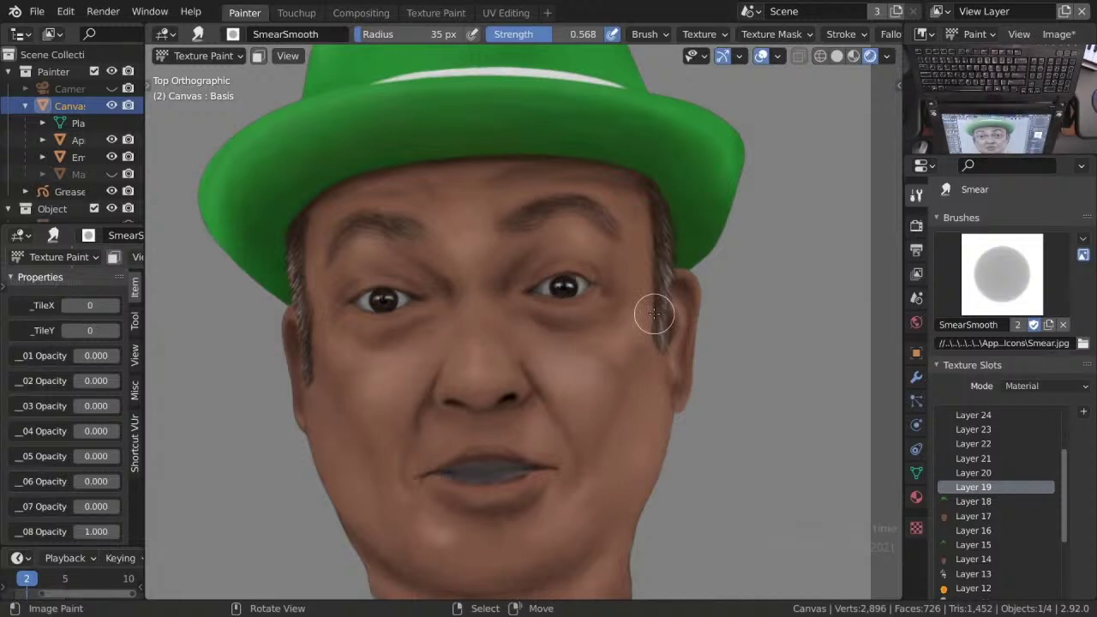
pyautogui.hotkey('shift', 'space')
pyautogui.click(395, 203)
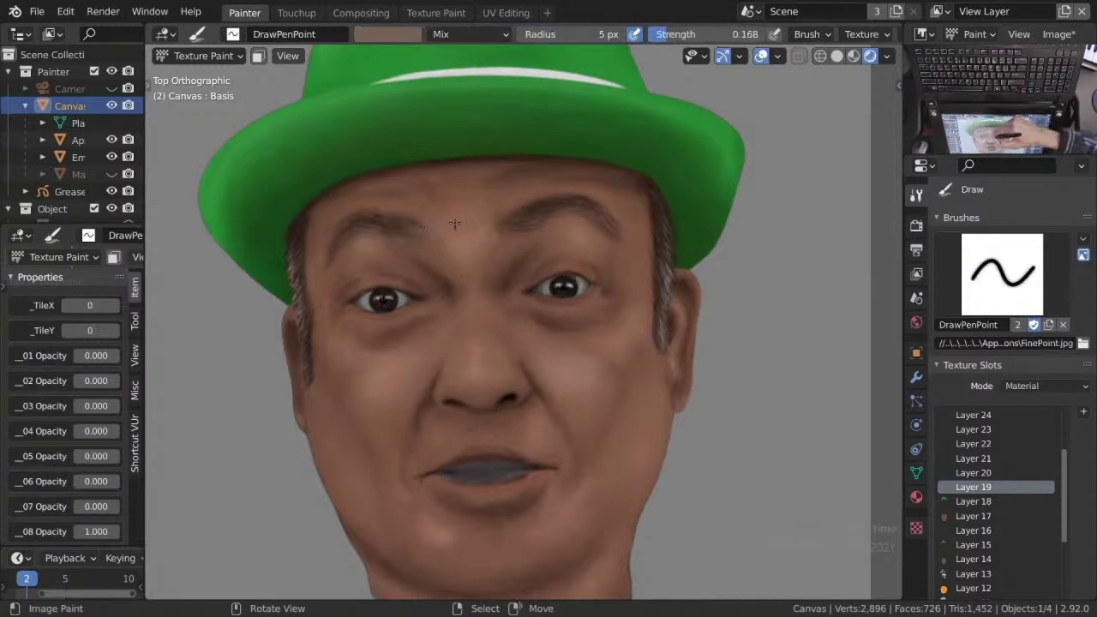
pyautogui.press('m')
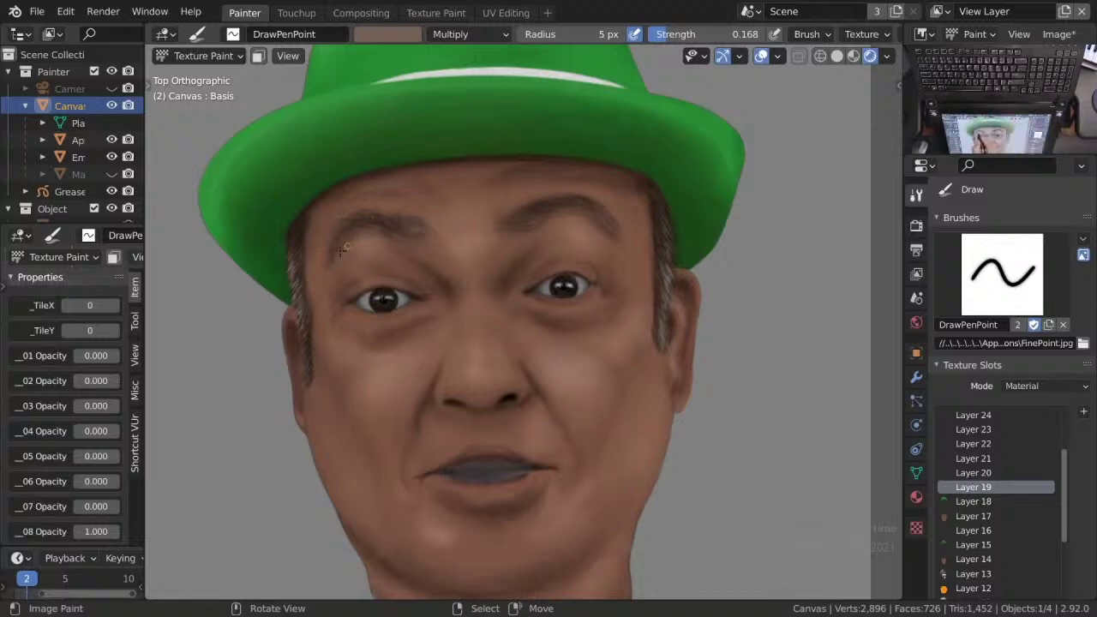
# Highlight the eyebrow hairs with light grey DrawPenPoint strokes in Overlay mode at 4 px and 1.000 strength.
pyautogui.press('m')
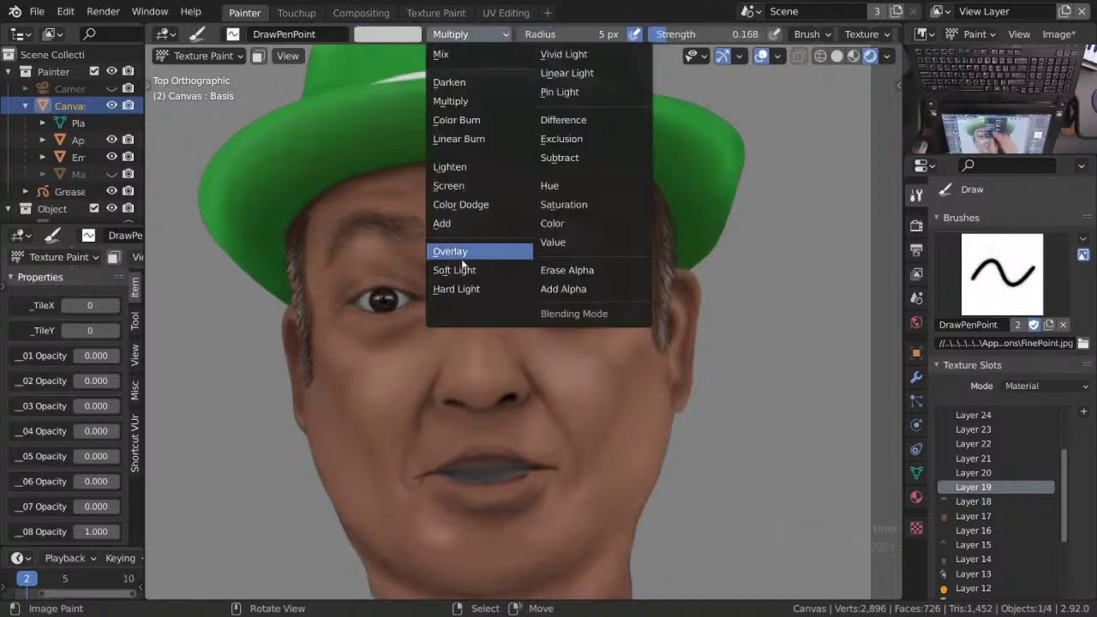
pyautogui.click(454, 249)
pyautogui.hotkey('shift', 'f')
pyautogui.click(391, 218)
pyautogui.hotkey('shift', 'f')
pyautogui.click(398, 223)
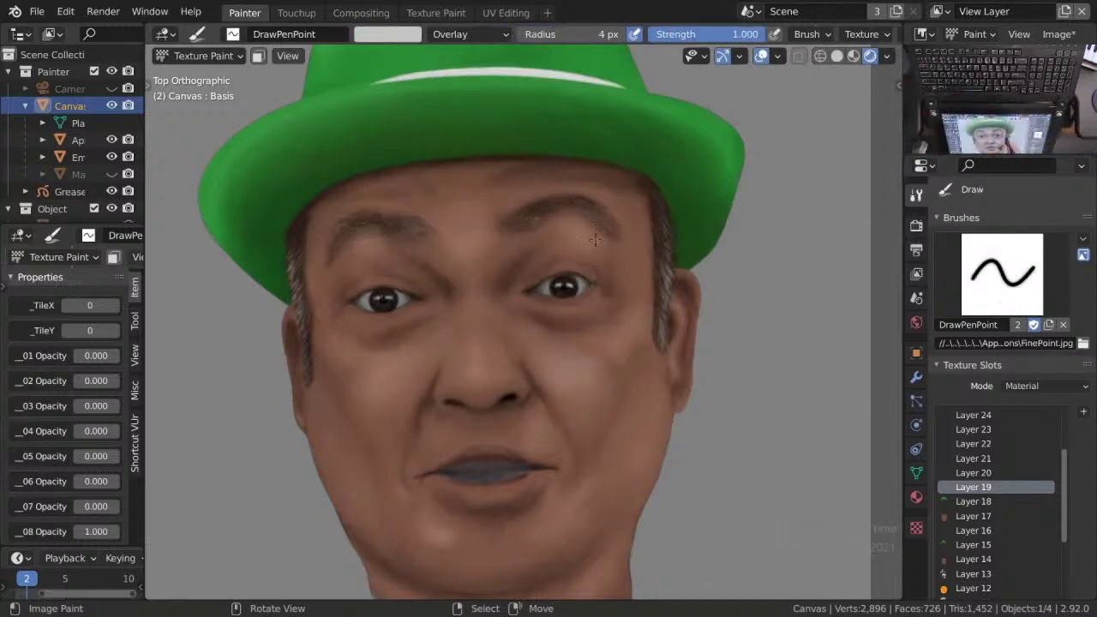
# Save all the painted images.
pyautogui.press('q')
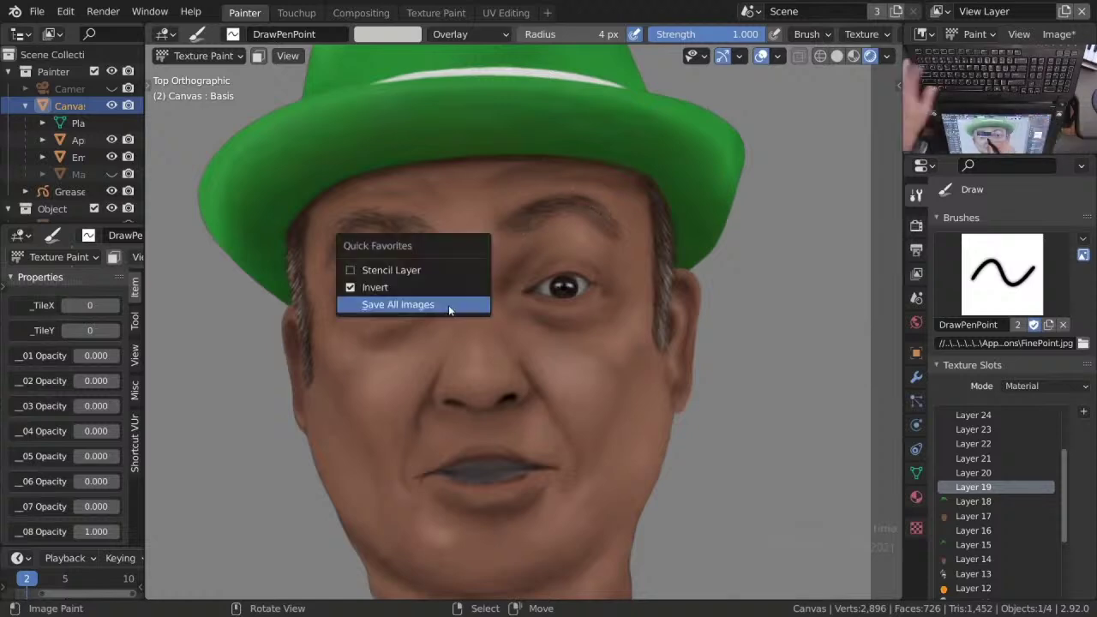
pyautogui.click(452, 311)
pyautogui.scroll(2, 604, 398)
pyautogui.press('q')
# Tint the eye whites on Layer 17 using DrawPencil in Color mode at 16 px and 0.051 strength, and save the file.
pyautogui.scroll(2, 514, 300)
pyautogui.click(978, 517)
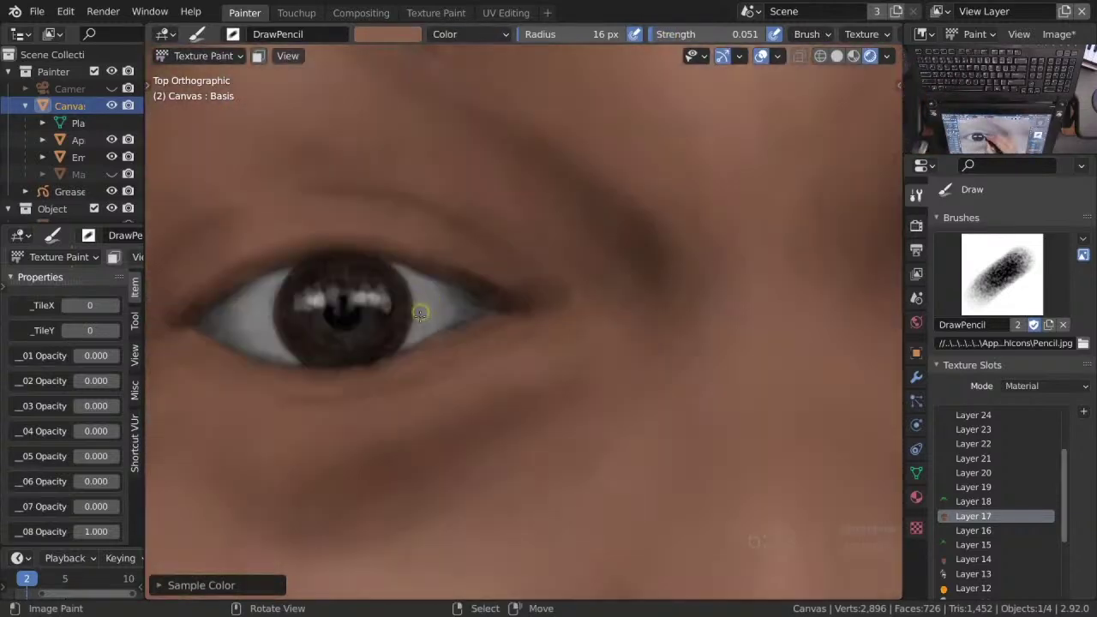
pyautogui.scroll(-6, 514, 386)
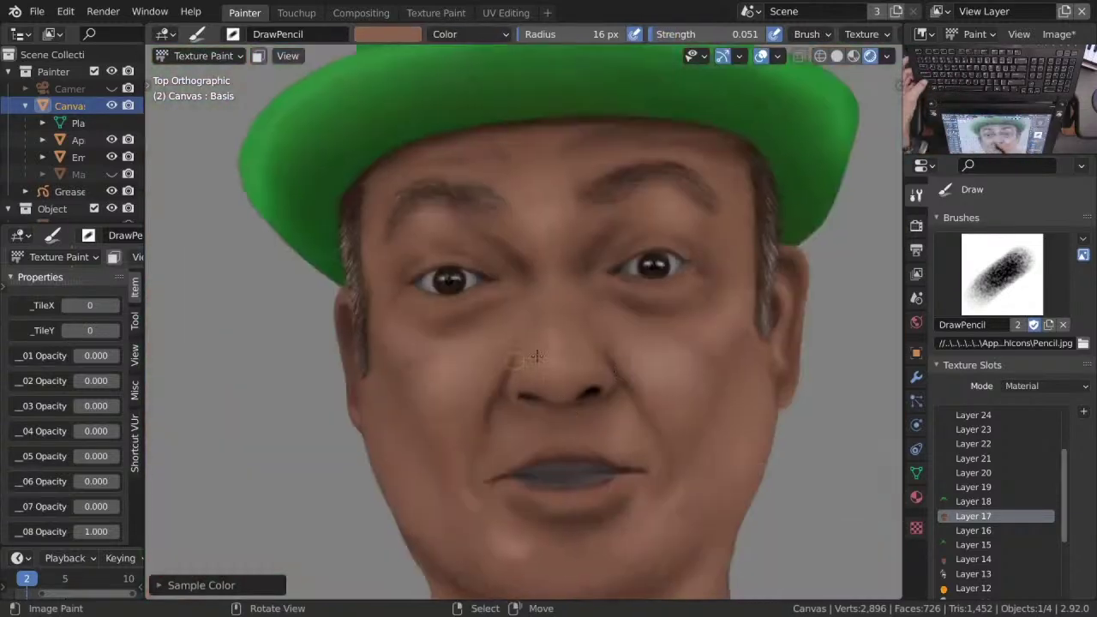
pyautogui.hotkey('ctrl', 's')
pyautogui.scroll(4, 552, 438)
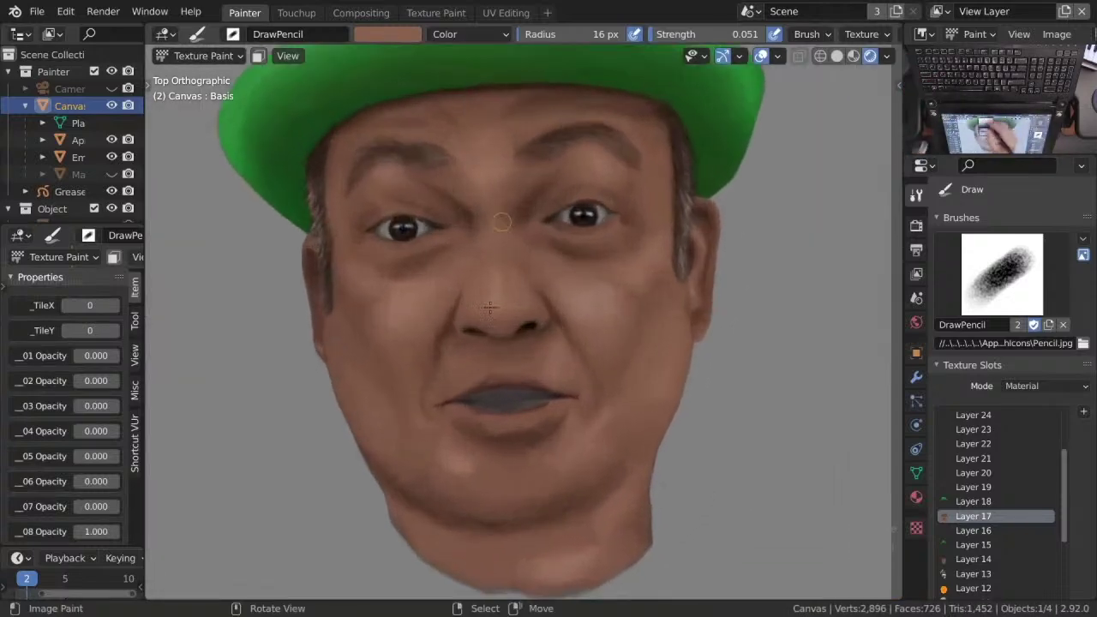
# Fill the mouth opening with dark red in DrawPencil Mix mode, and darken it in Multiply mode at 14 px and 0.139 strength.
pyautogui.click(387, 34)
pyautogui.click(480, 128)
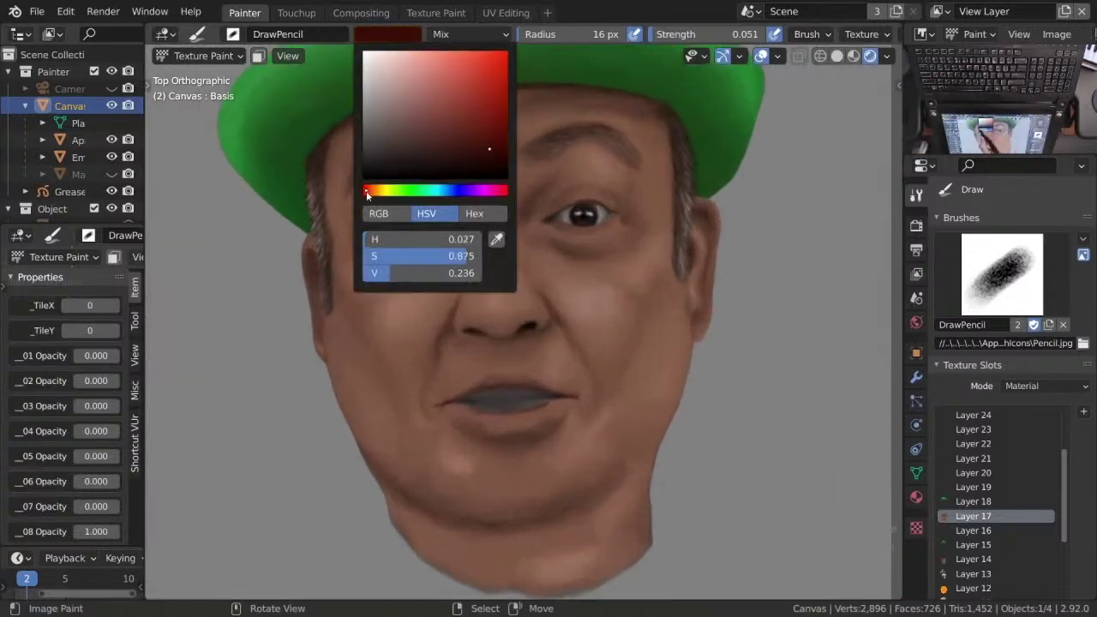
pyautogui.scroll(2, 481, 278)
pyautogui.hotkey('ctrl', 's')
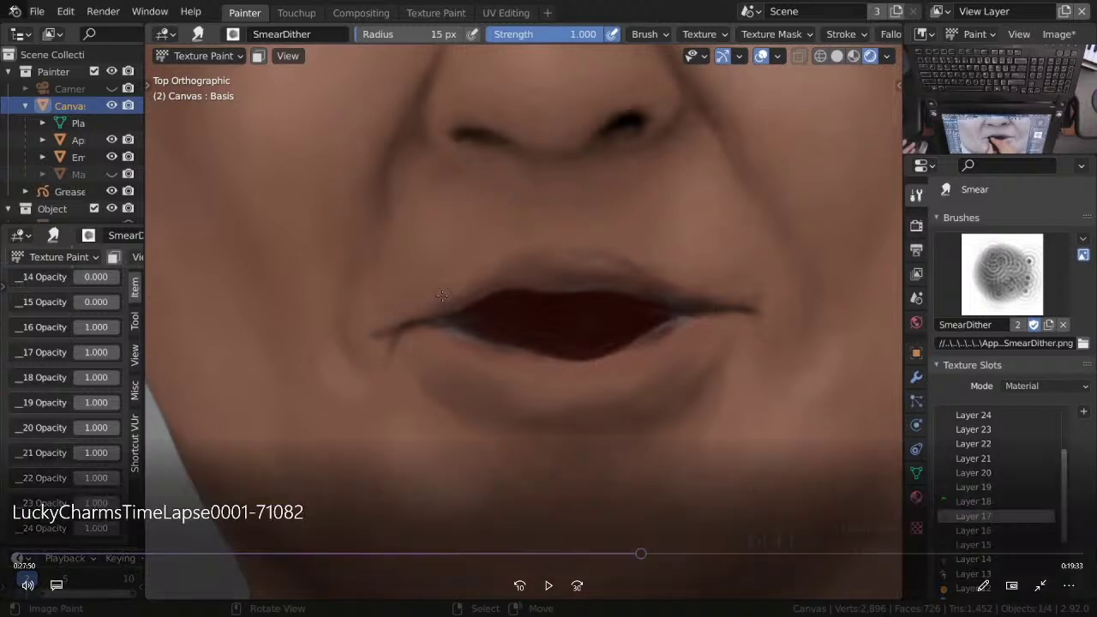
pyautogui.click(548, 588)
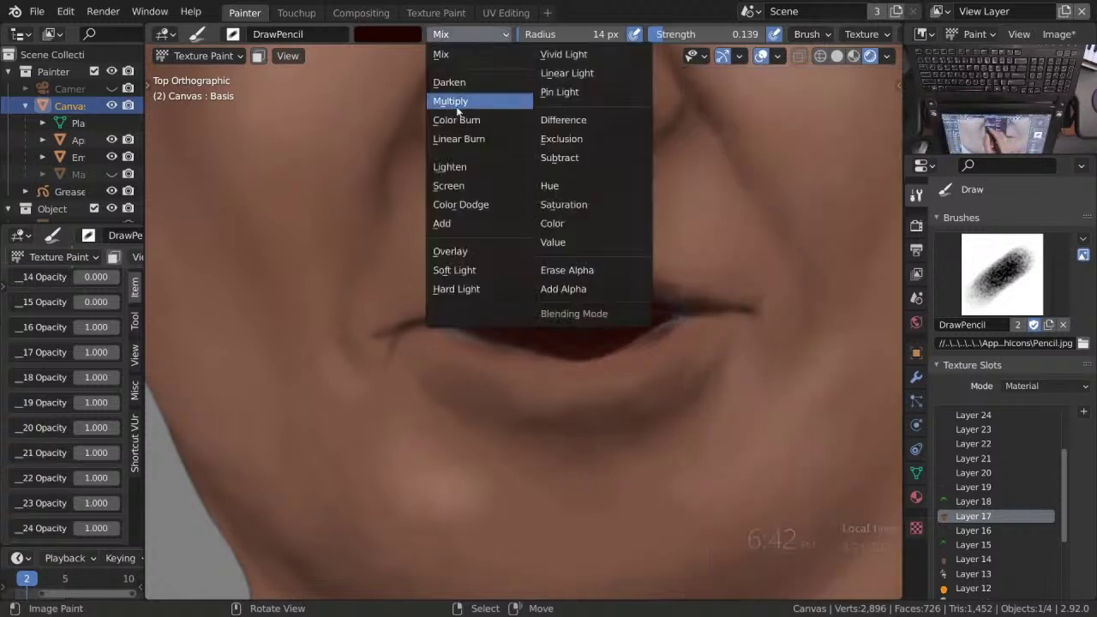
pyautogui.click(457, 104)
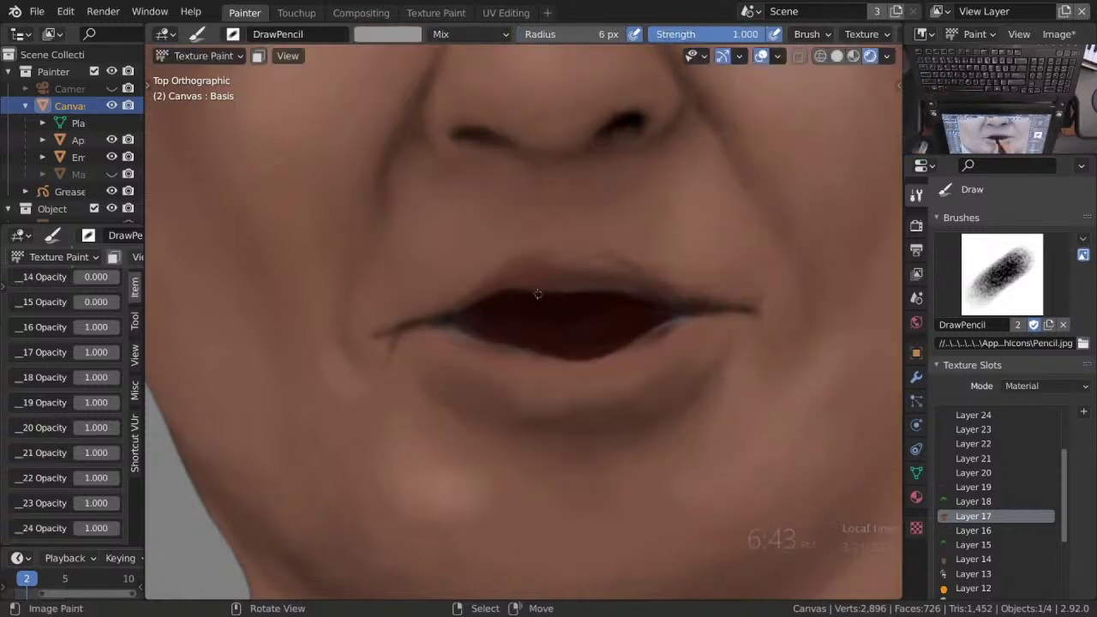
# Paint light grey upper teeth edges with DrawPencil in Mix mode at 6 px and 1.000 strength, and switch to Smear for blending.
pyautogui.scroll(-5, 592, 293)
pyautogui.scroll(6, 591, 292)
pyautogui.hotkey('shift', 'space')
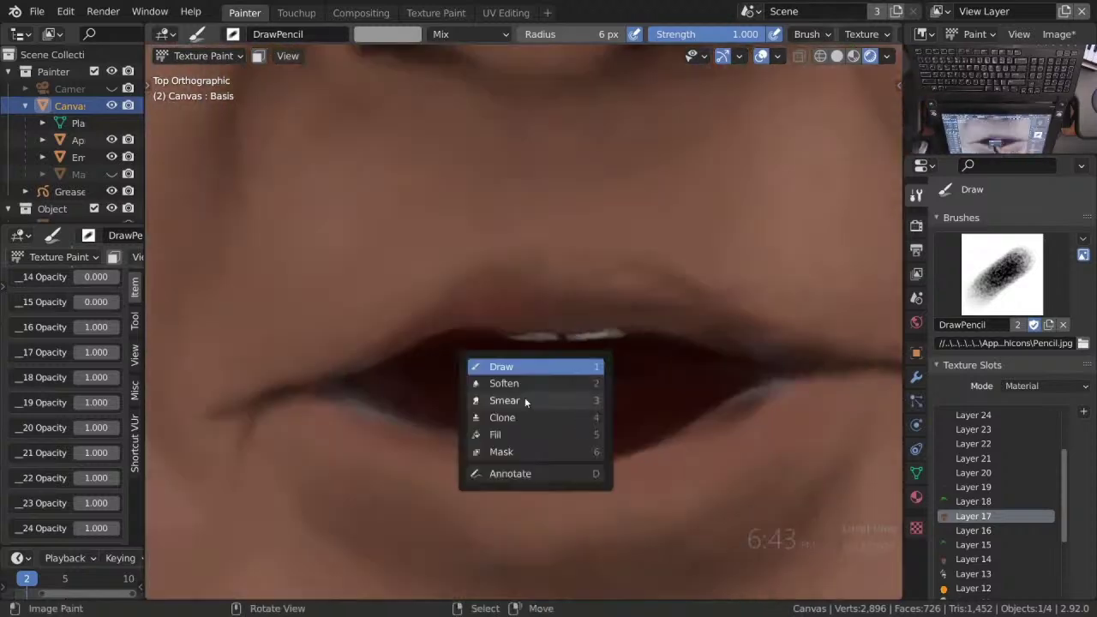
pyautogui.click(524, 397)
# Tint the upper lip reddish brown with DrawPencil at 12 px and 0.552 strength, and blend it using SmearDither at 15 px.
pyautogui.press('s')
pyautogui.moveTo(532, 296)
pyautogui.mouseDown()
pyautogui.moveTo(681, 311)
pyautogui.moveTo(671, 306)
pyautogui.mouseUp()
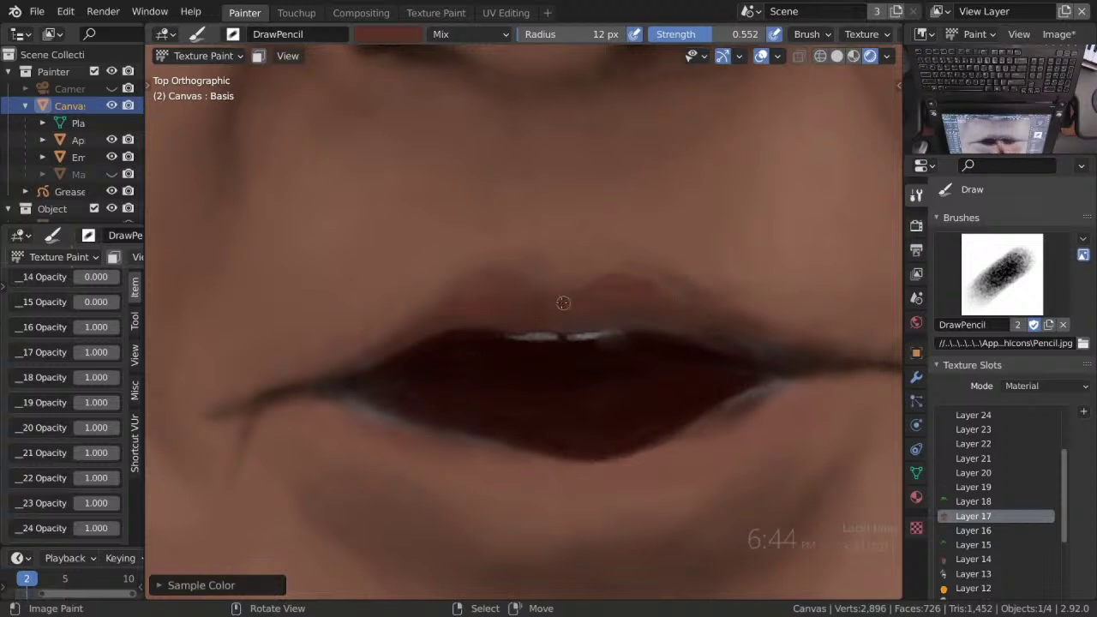
pyautogui.scroll(-1, 562, 303)
pyautogui.press('s')
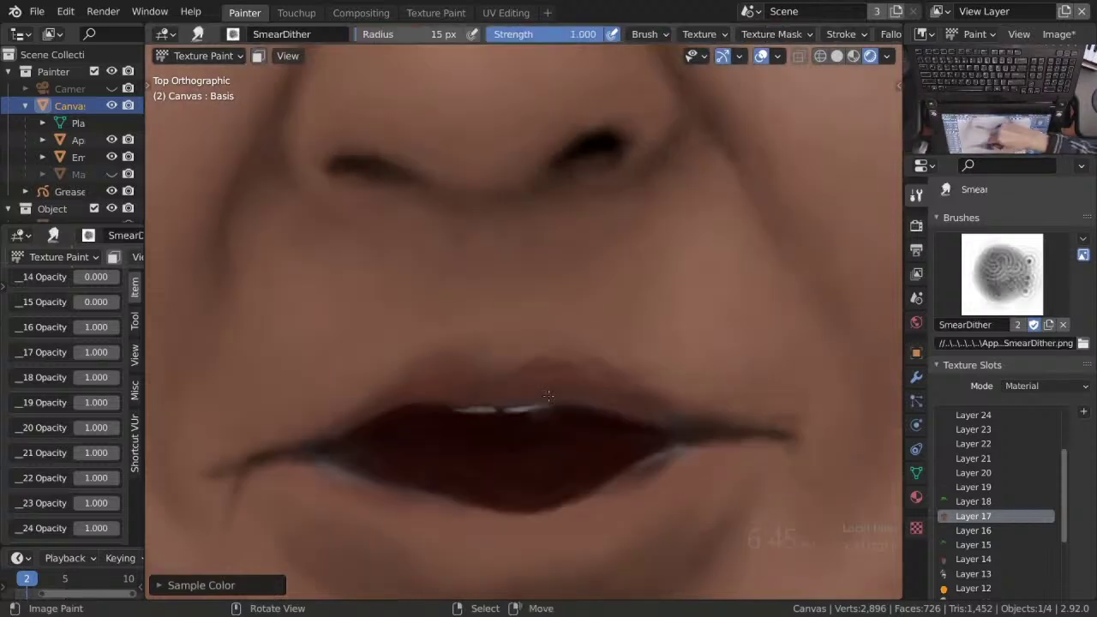
pyautogui.scroll(1, 549, 396)
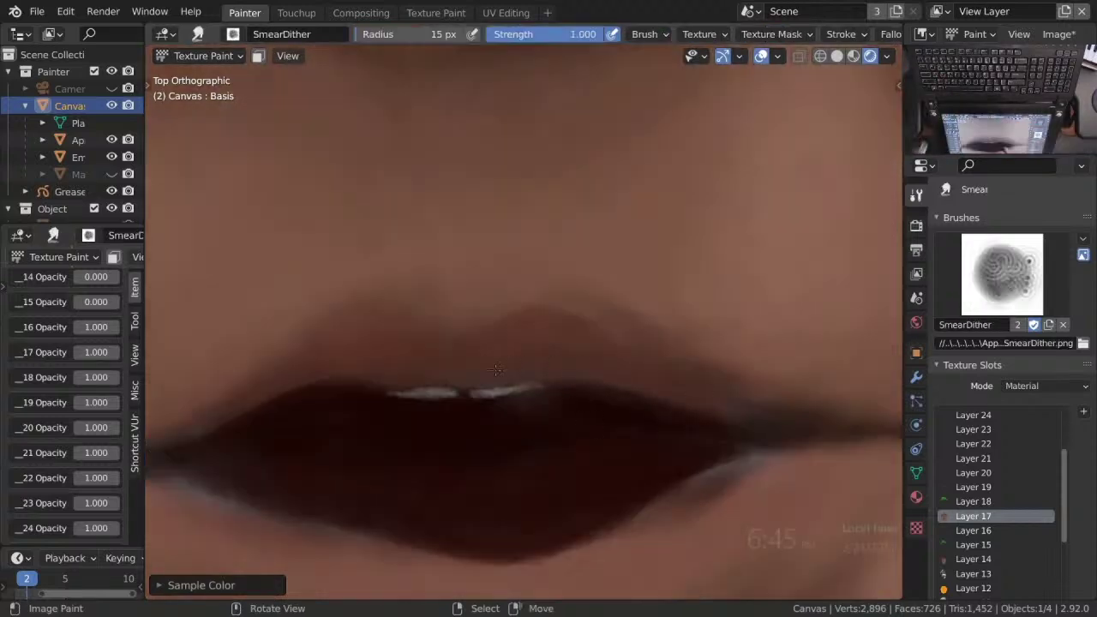
pyautogui.keyDown('ctrl'); pyautogui.moveTo(509, 412); pyautogui.dragTo(508, 260, button='middle'); pyautogui.keyUp('ctrl')
pyautogui.scroll(-7, 508, 260)
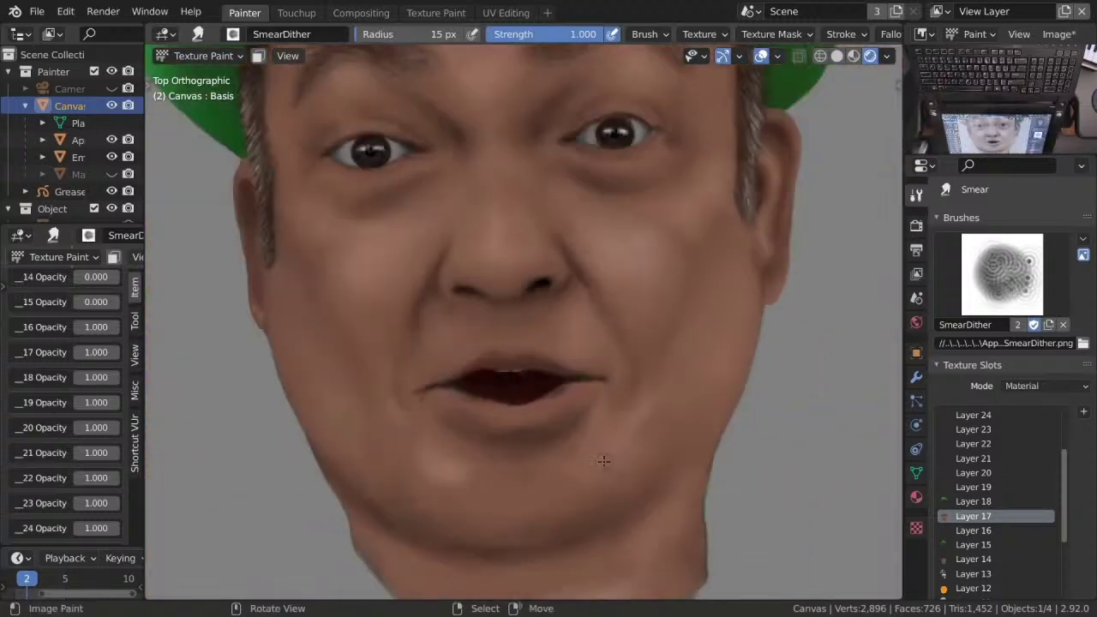
pyautogui.scroll(6, 451, 320)
pyautogui.scroll(3, 515, 369)
# Build up the upper lip with sampled lip tones, using DrawPencil in Mix mode at 33 px and 0.552 strength.
pyautogui.press('d')
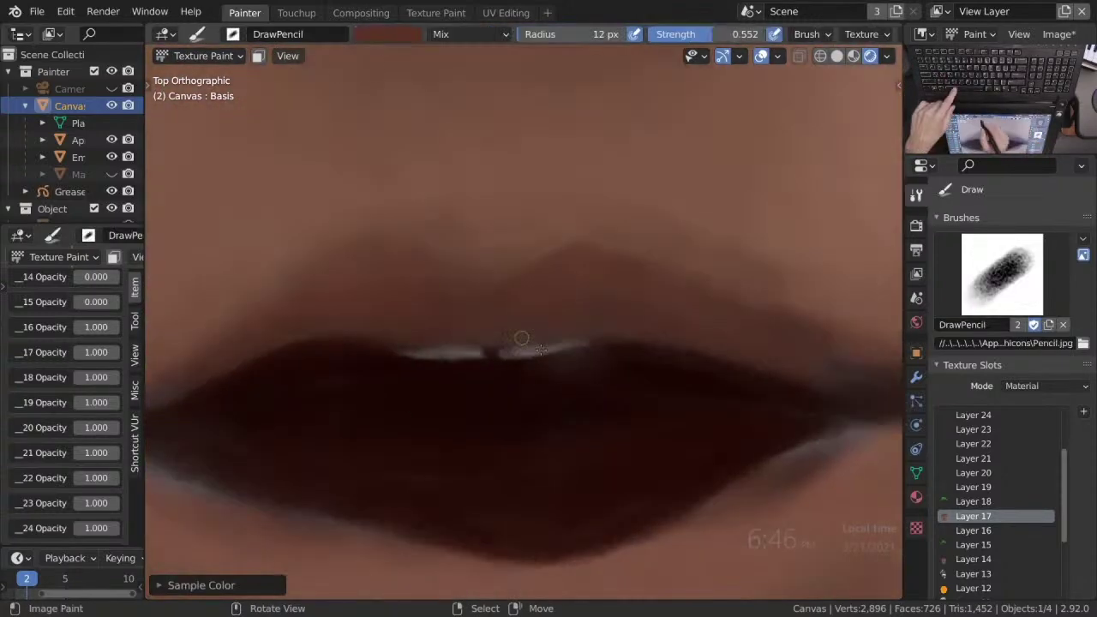
pyautogui.scroll(5, 519, 343)
pyautogui.scroll(-4, 313, 346)
pyautogui.press('s')
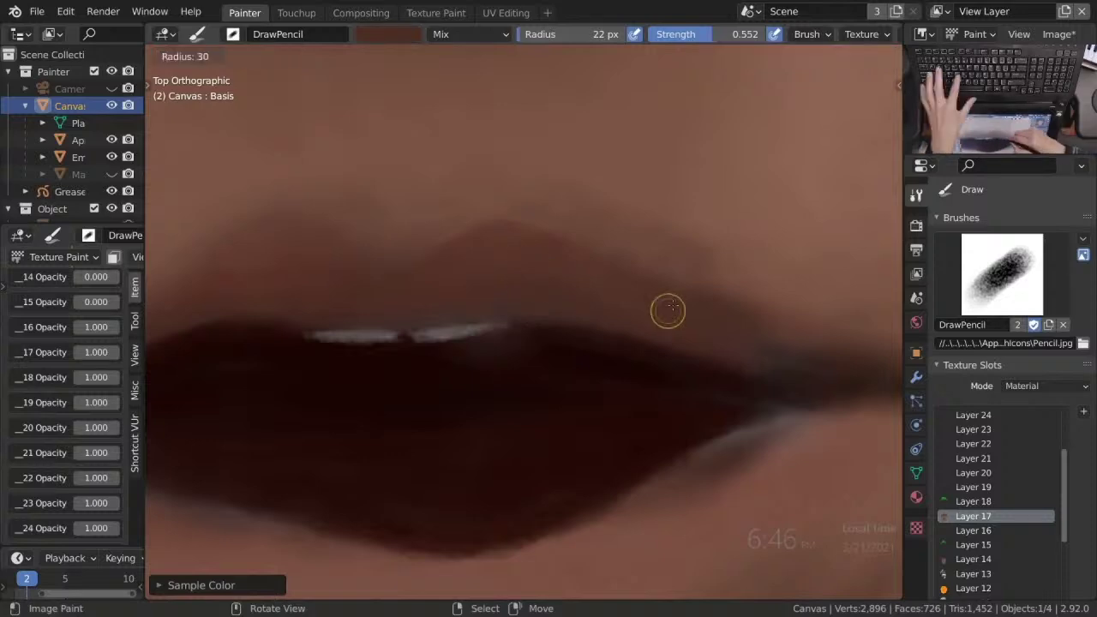
pyautogui.press('f')
pyautogui.click(652, 305)
pyautogui.press('s')
pyautogui.scroll(2, 678, 284)
pyautogui.scroll(-4, 549, 311)
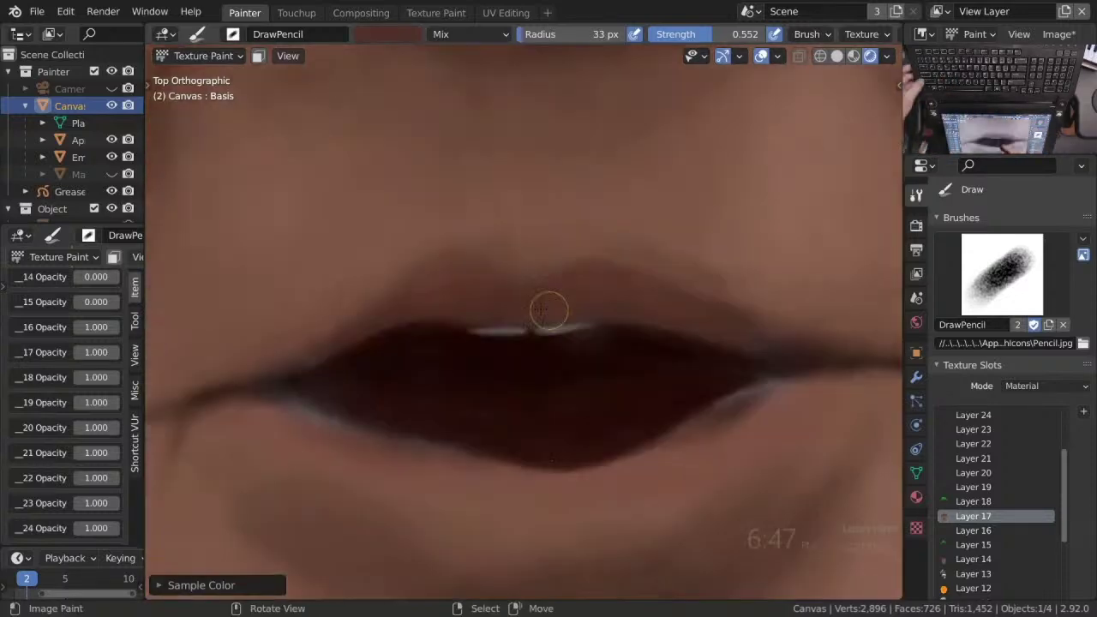
pyautogui.press('s')
pyautogui.scroll(2, 347, 283)
pyautogui.press('s')
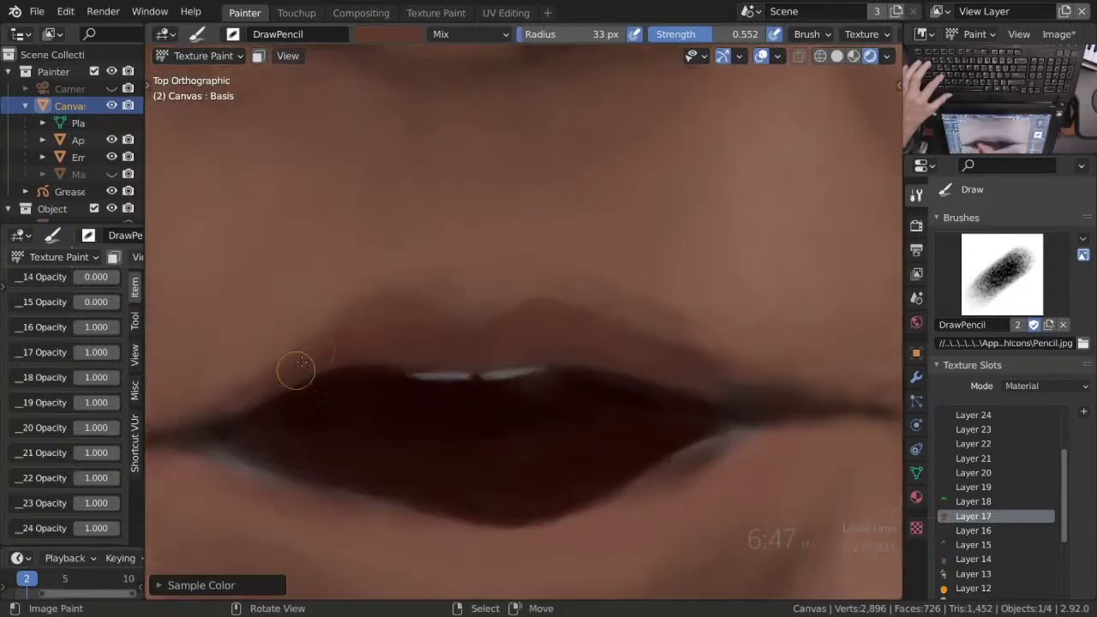
# Refine the upper lip's left side with sampled colour and blend its edge using SmearDither at 15 px.
pyautogui.press('s')
pyautogui.scroll(-2, 485, 392)
pyautogui.scroll(3, 437, 371)
pyautogui.press('e')
pyautogui.scroll(-2, 437, 370)
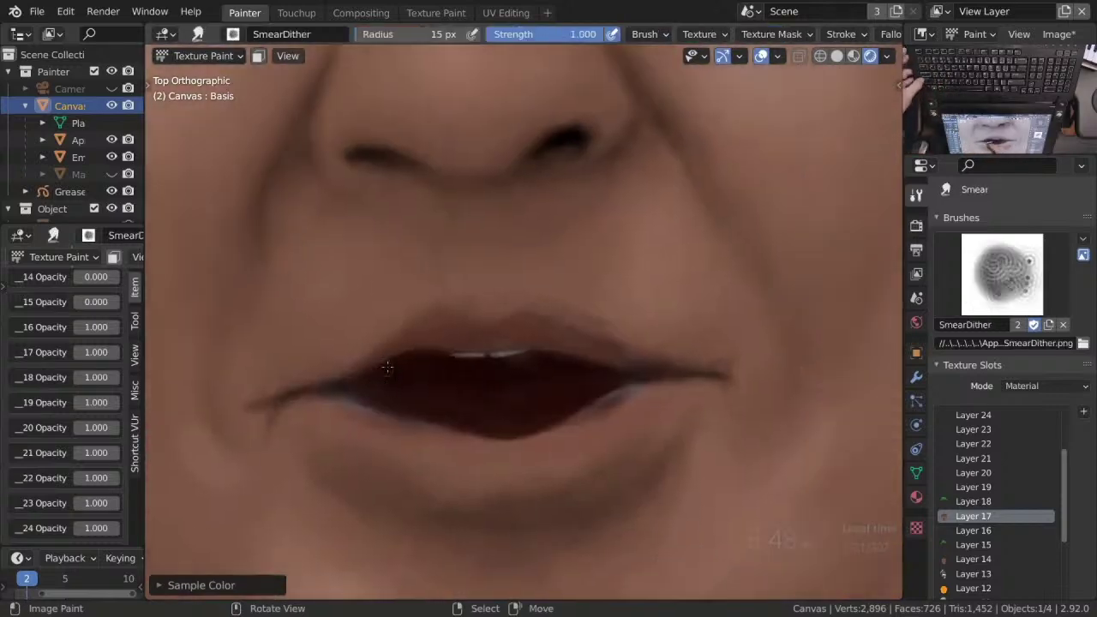
pyautogui.scroll(-3, 527, 410)
pyautogui.scroll(5, 528, 410)
# Extend the upper lip toward the left mouth corner with sampled lip and dark red tones, using DrawPencil at 33 px.
pyautogui.press('d')
pyautogui.press('s')
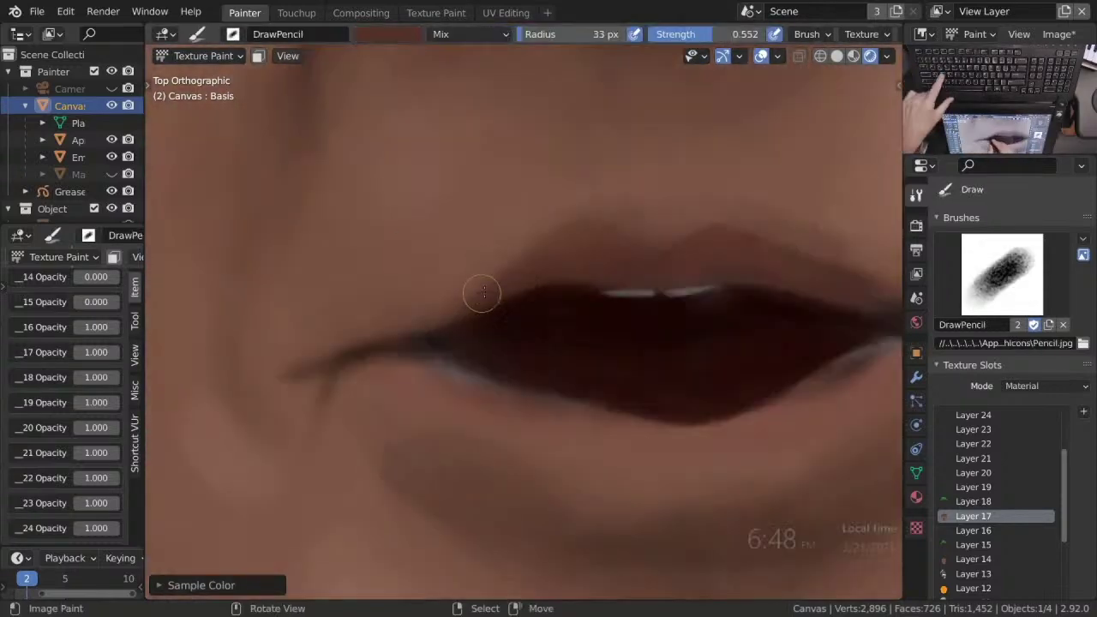
pyautogui.press('s')
pyautogui.scroll(-4, 581, 364)
pyautogui.scroll(3, 352, 279)
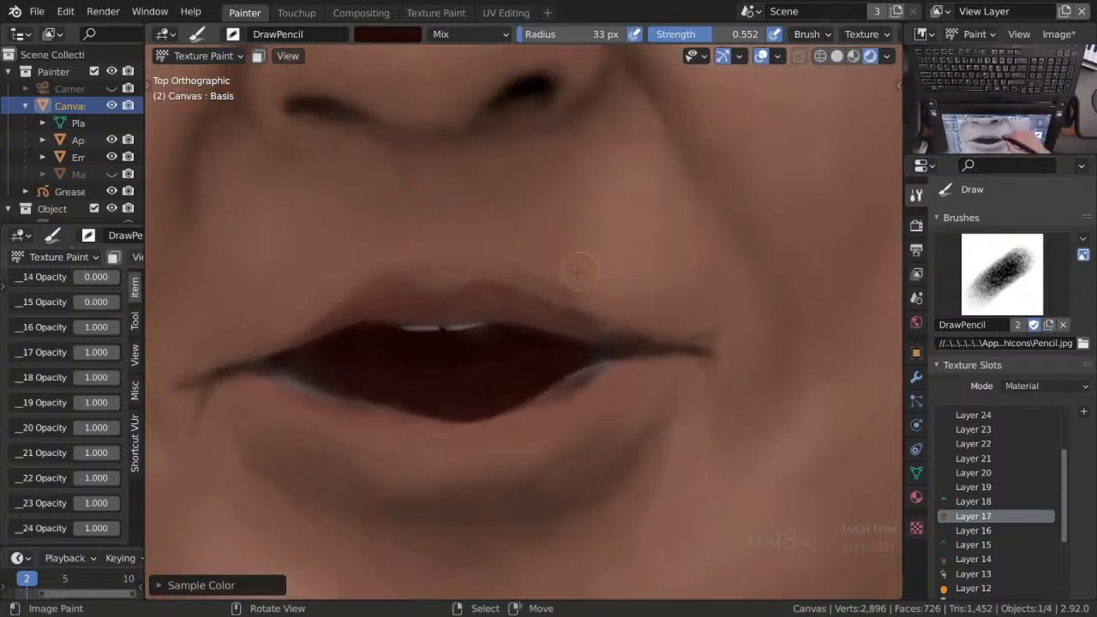
# Clean up the upper lip's right edge with sampled skin tone and smooth the outline using SmearDither at 21 px.
pyautogui.press('s')
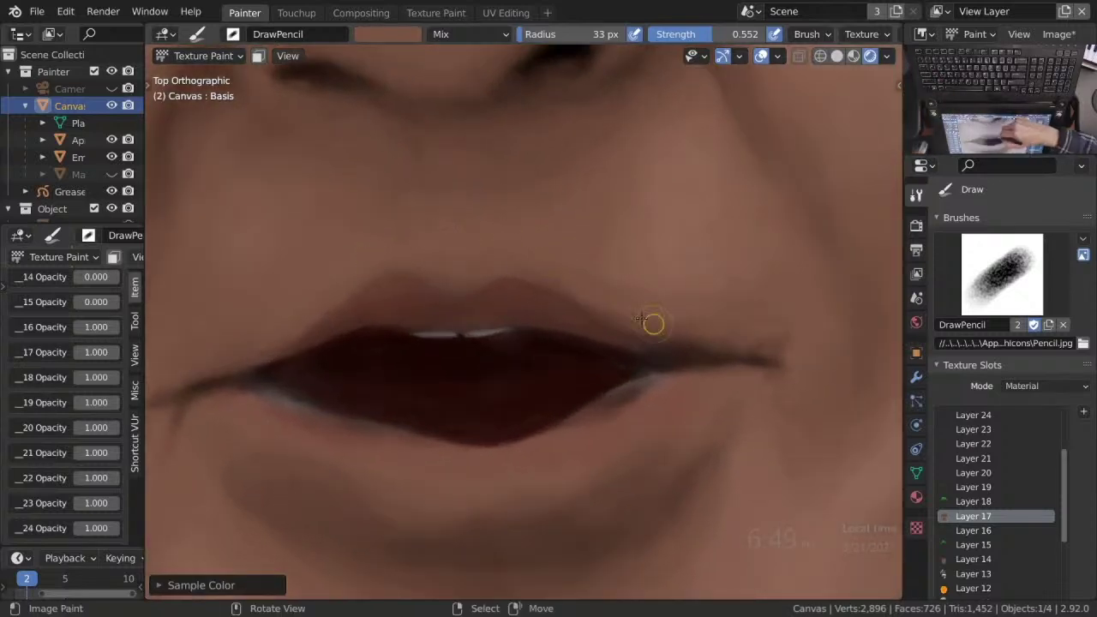
pyautogui.press('s')
pyautogui.press('d')
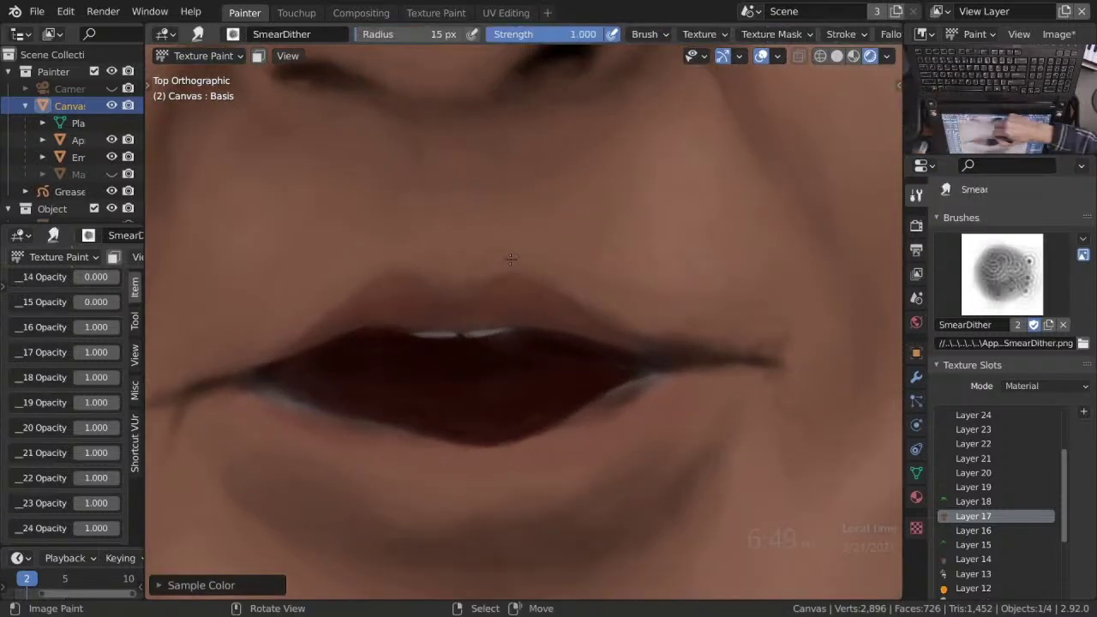
pyautogui.scroll(-1, 637, 307)
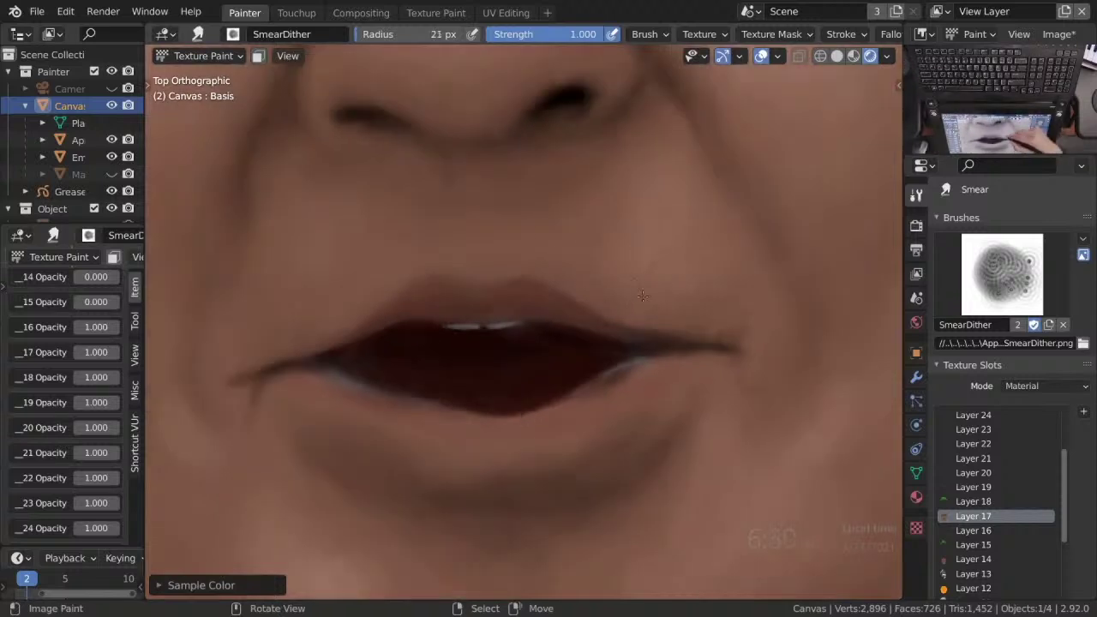
pyautogui.scroll(1, 642, 296)
pyautogui.scroll(-2, 515, 257)
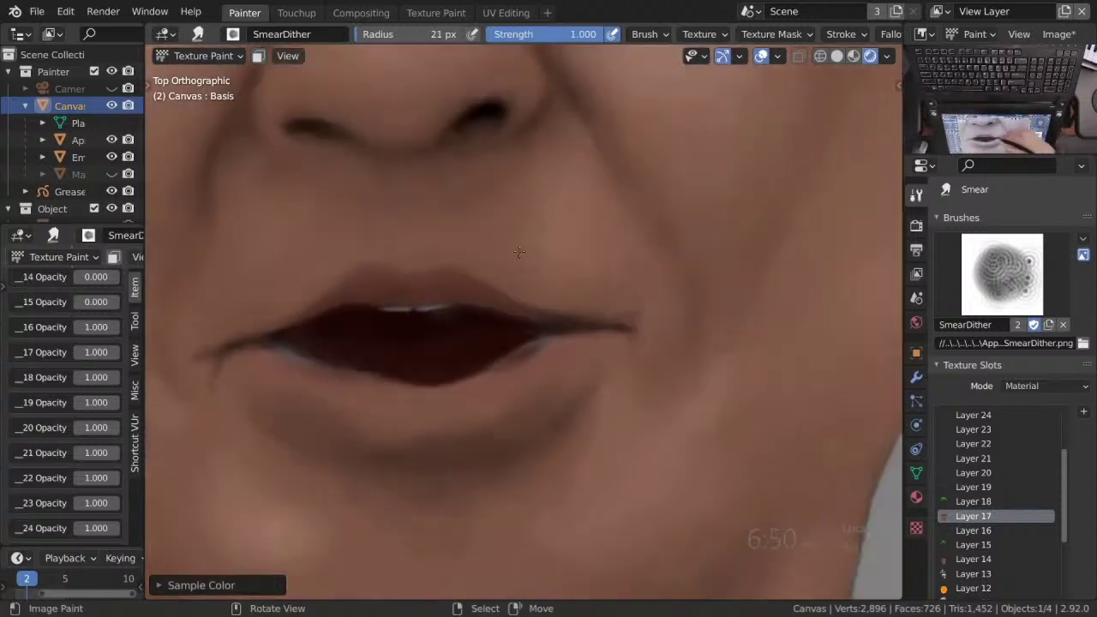
# Paint the lower lip's reddish contour with DrawPencil in Mix mode at 33 px and 0.552 strength.
pyautogui.scroll(1, 614, 403)
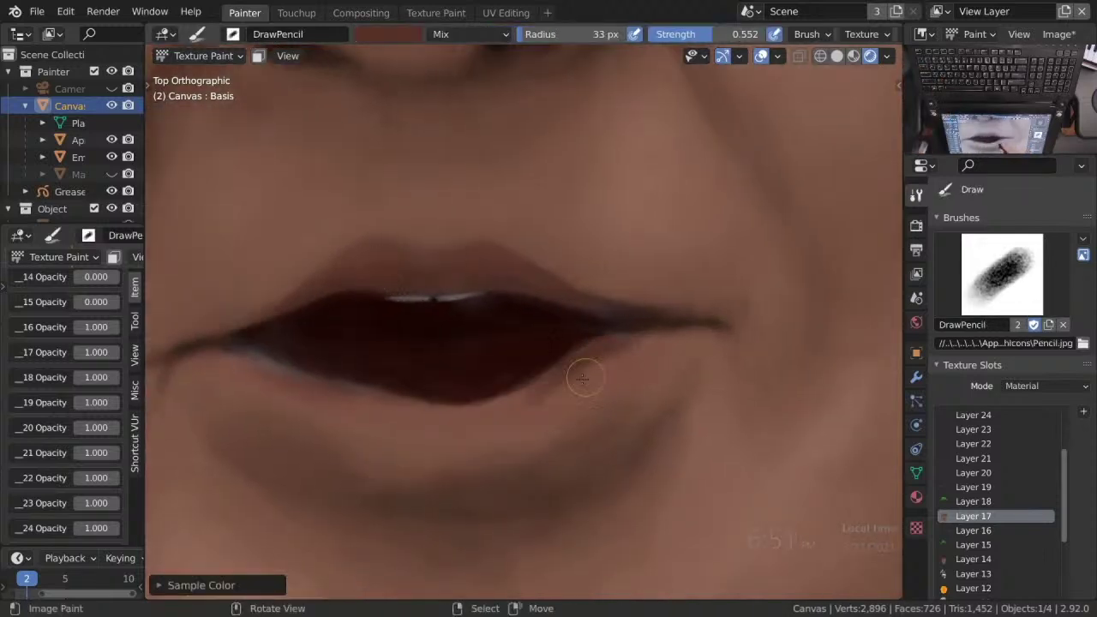
pyautogui.scroll(-3, 560, 428)
pyautogui.scroll(2, 560, 428)
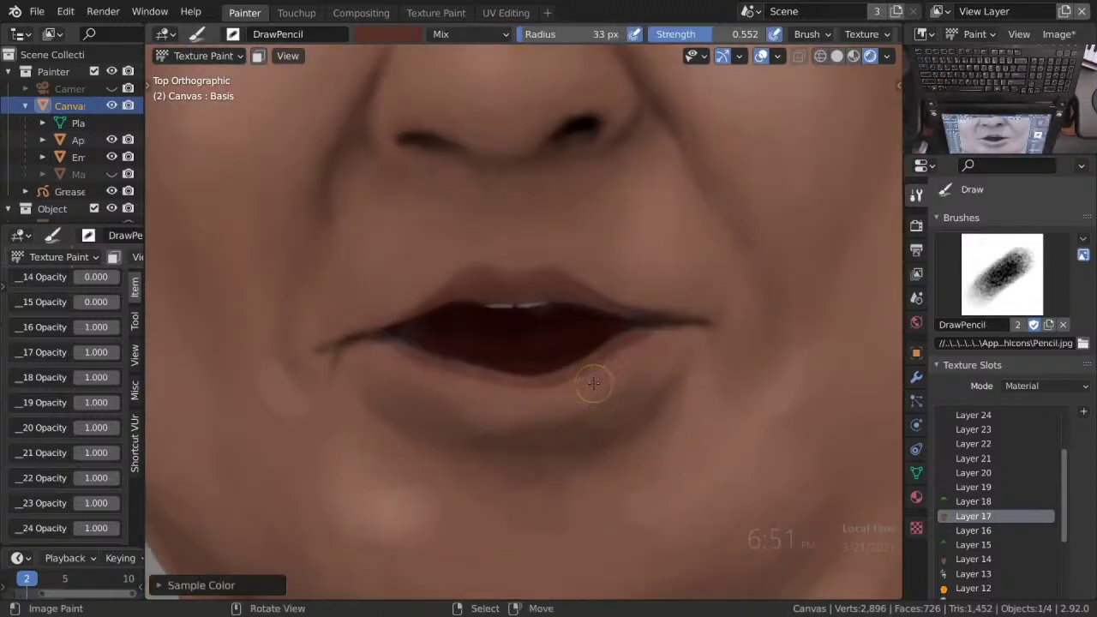
pyautogui.scroll(2, 418, 366)
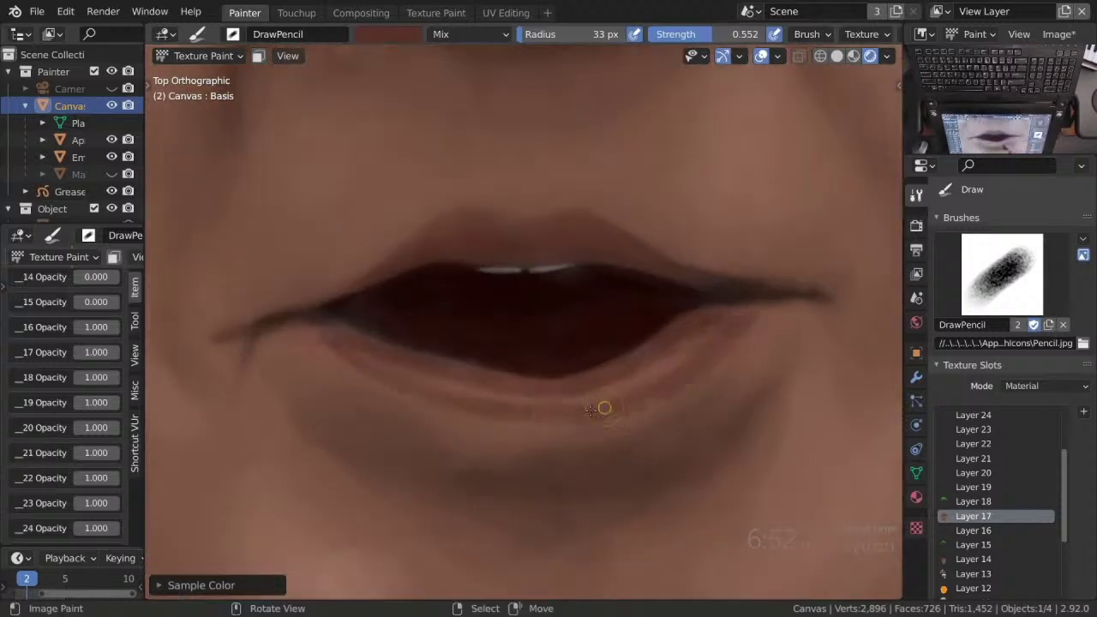
# Blend the lower lip's contour into the surrounding skin using SmearDither at 21 px.
pyautogui.scroll(-1, 582, 400)
pyautogui.press('e')
pyautogui.scroll(-1, 583, 401)
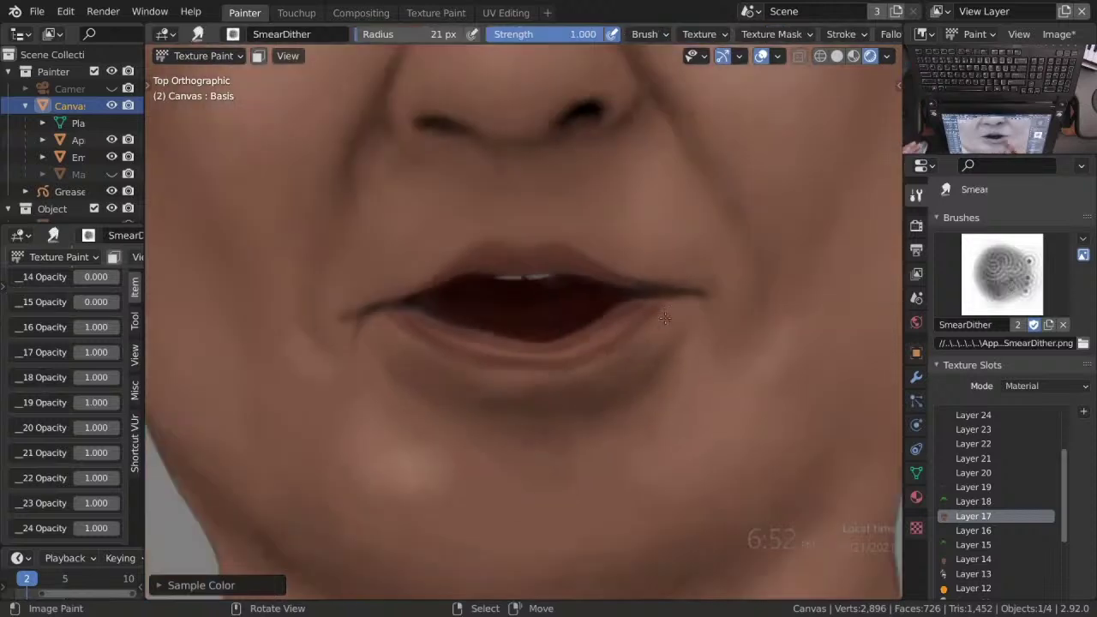
pyautogui.scroll(3, 649, 426)
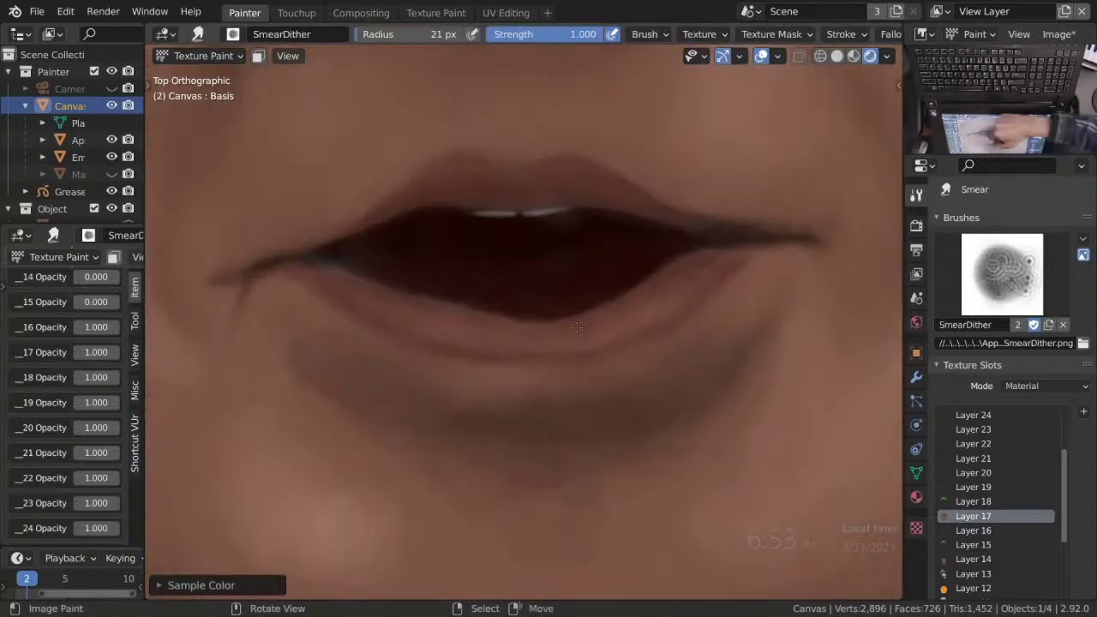
# Shape the brown shadow beneath the lower lip with DrawPencil in Mix mode at 51 px and 0.463 strength.
pyautogui.scroll(-2, 600, 317)
pyautogui.hotkey('shift', 'space')
pyautogui.press('1')
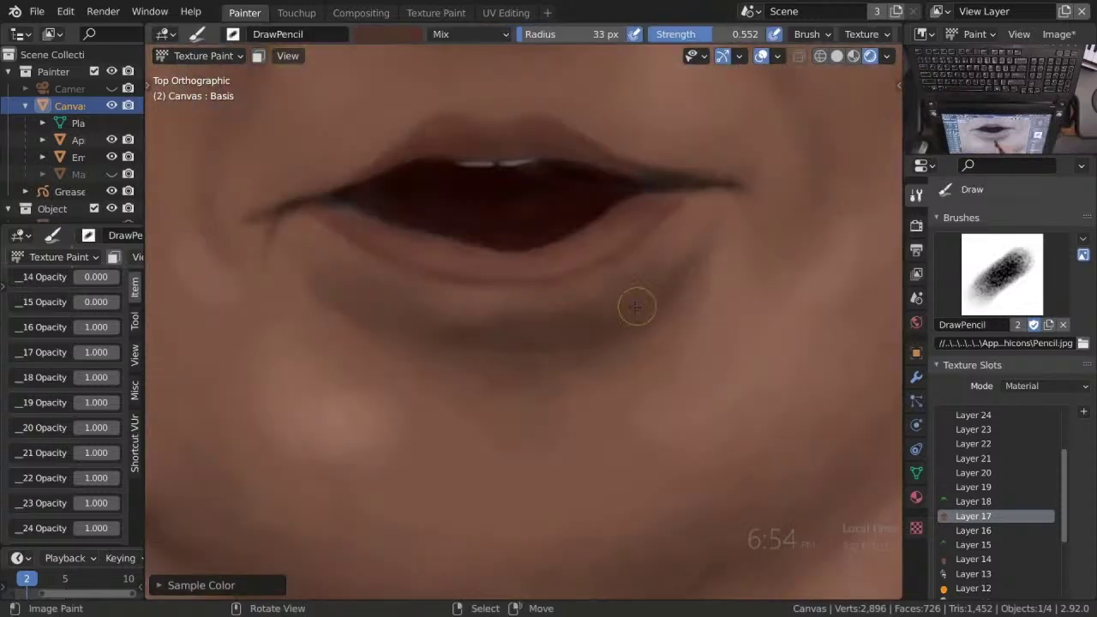
pyautogui.scroll(-2, 514, 350)
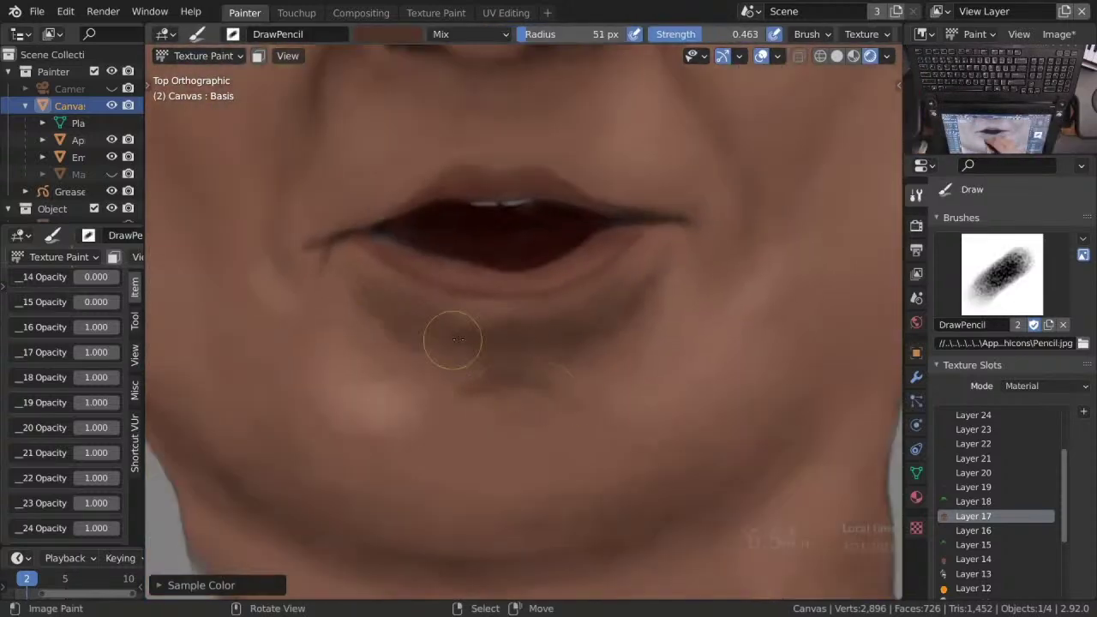
# Trim the edges of the under-lip shadow with sampled skin tones using DrawPencil in Mix mode at 51 px and 0.463 strength.
pyautogui.hotkey('shift', 'space')
pyautogui.press('3')
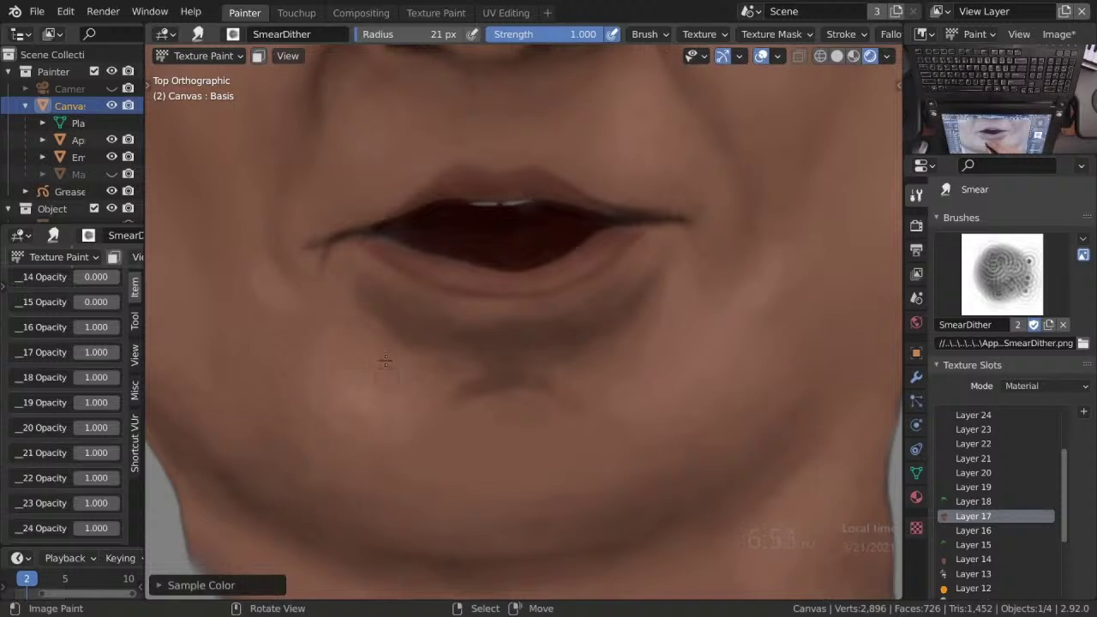
pyautogui.hotkey('shift', 'space')
pyautogui.press('1')
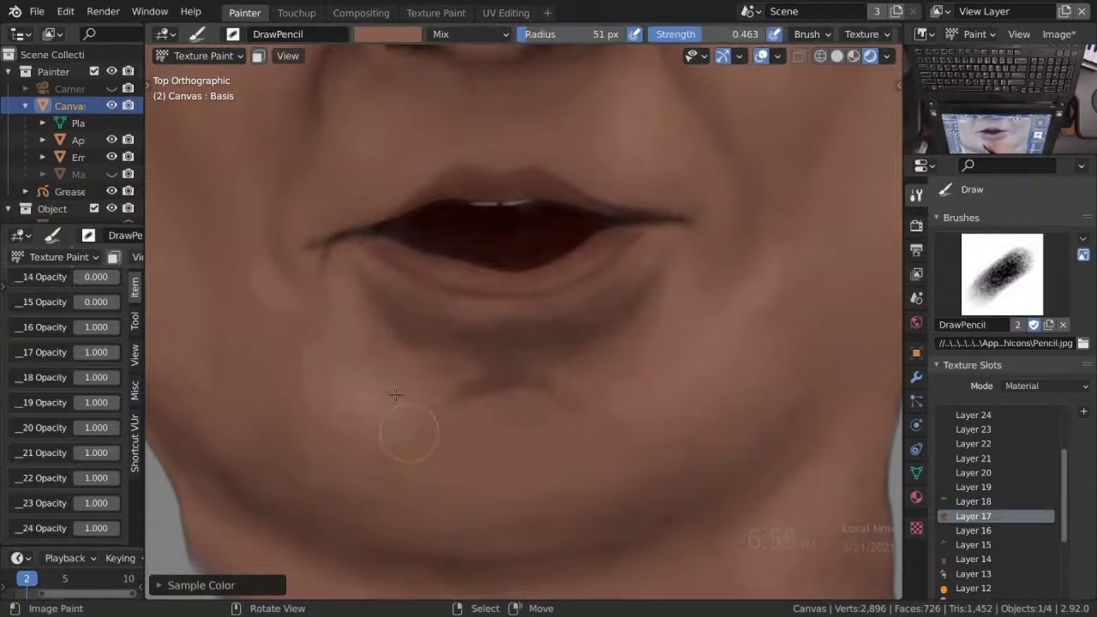
pyautogui.press('Home')
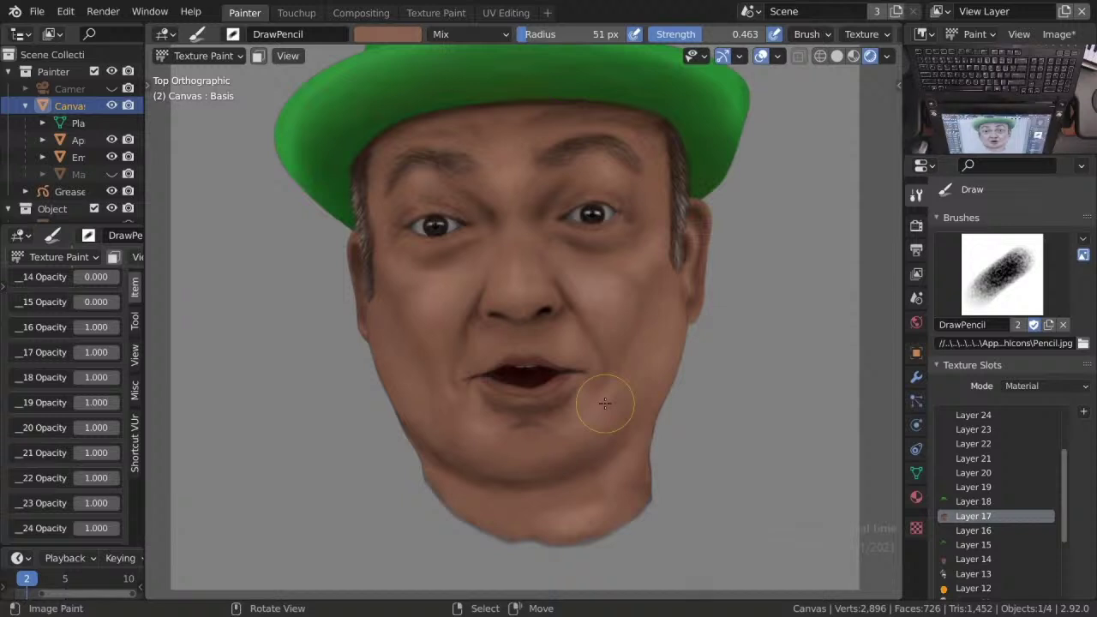
pyautogui.scroll(5, 600, 377)
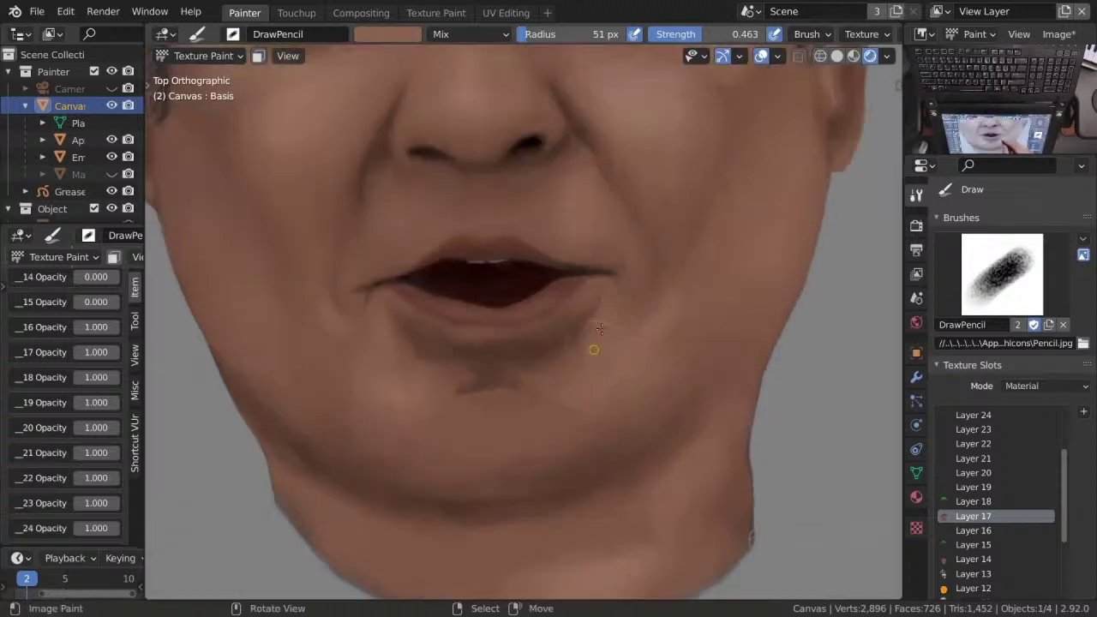
pyautogui.press('s')
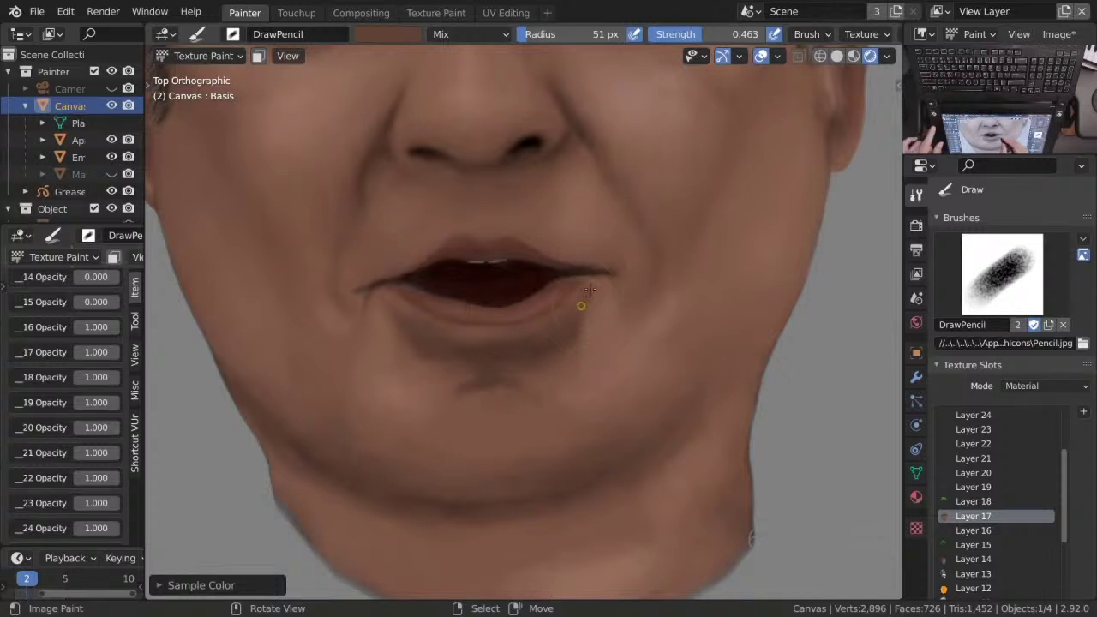
# Soften the outline of the shadow beneath the lower lip into the chin with SmearDither at 21 px.
pyautogui.hotkey('shift', 'space')
pyautogui.press('3')
pyautogui.scroll(2, 474, 354)
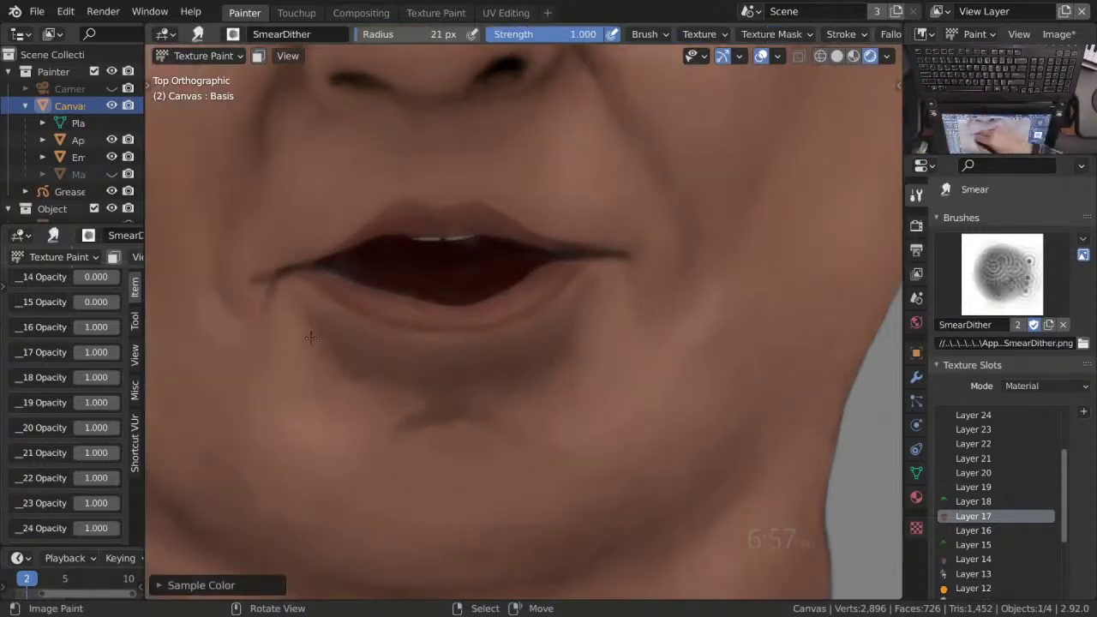
pyautogui.hotkey('shift', 'space')
pyautogui.press('1')
pyautogui.hotkey('shift', 'space')
pyautogui.press('3')
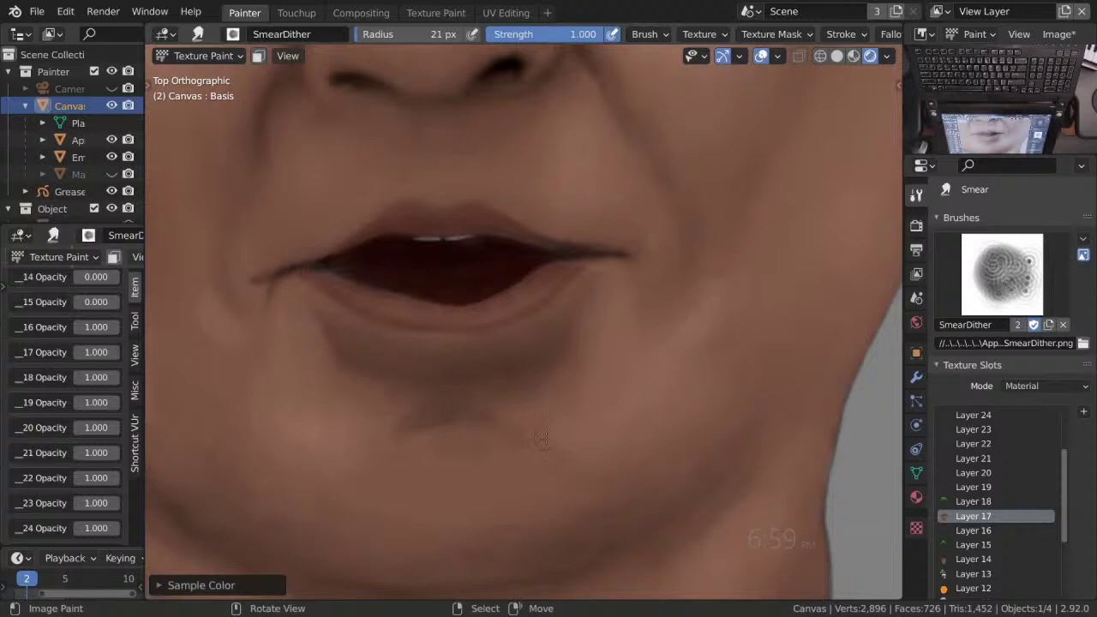
# Narrow the under-lip shadow's sides with DrawPencil at 51 px, smear them with SmearDither, and undo the last smear stroke.
pyautogui.scroll(-6, 541, 439)
pyautogui.scroll(5, 542, 439)
pyautogui.hotkey('shift', 'space')
pyautogui.press('1')
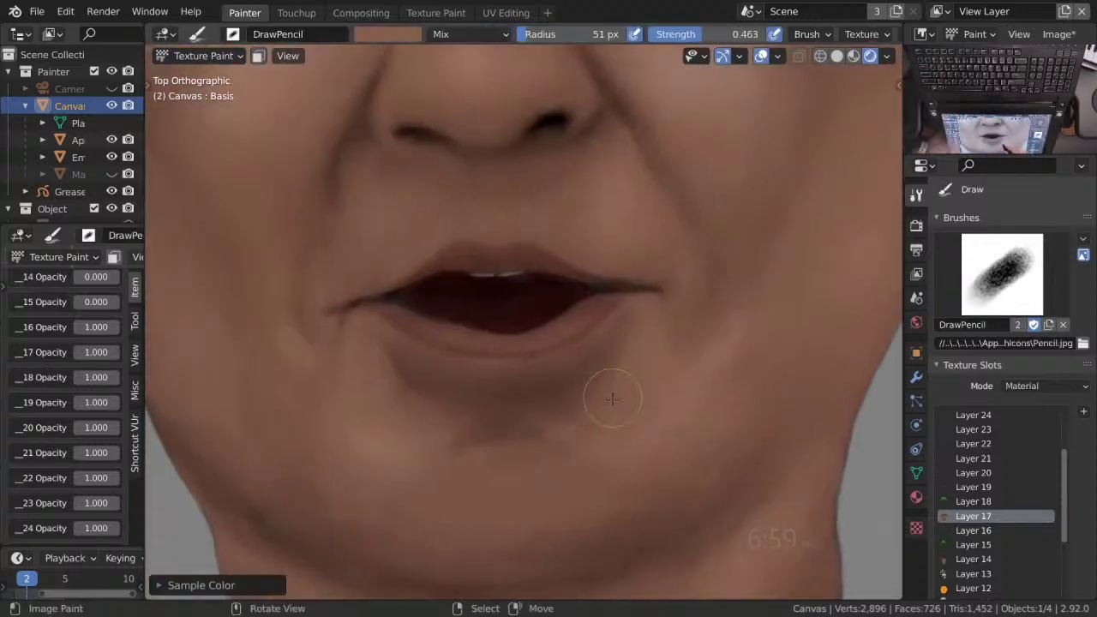
pyautogui.hotkey('shift', 'space')
pyautogui.press('3')
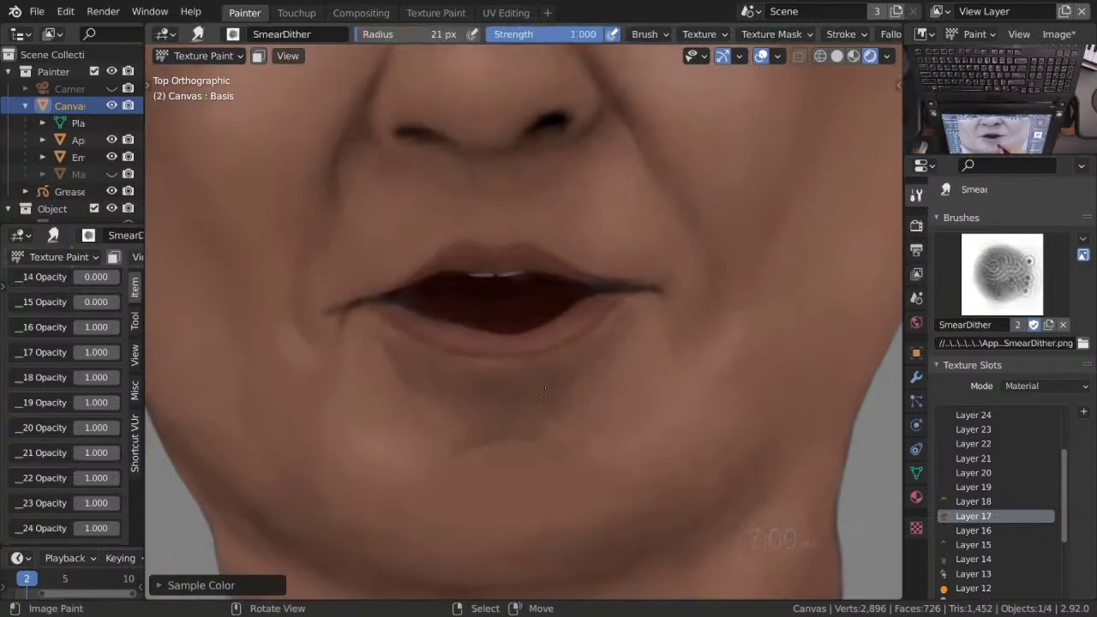
pyautogui.hotkey('ctrl', 'z')
# Repaint the lower lip's bottom edge with DrawPencil in Mix mode at 24 px and 0.624 strength.
pyautogui.scroll(3, 469, 380)
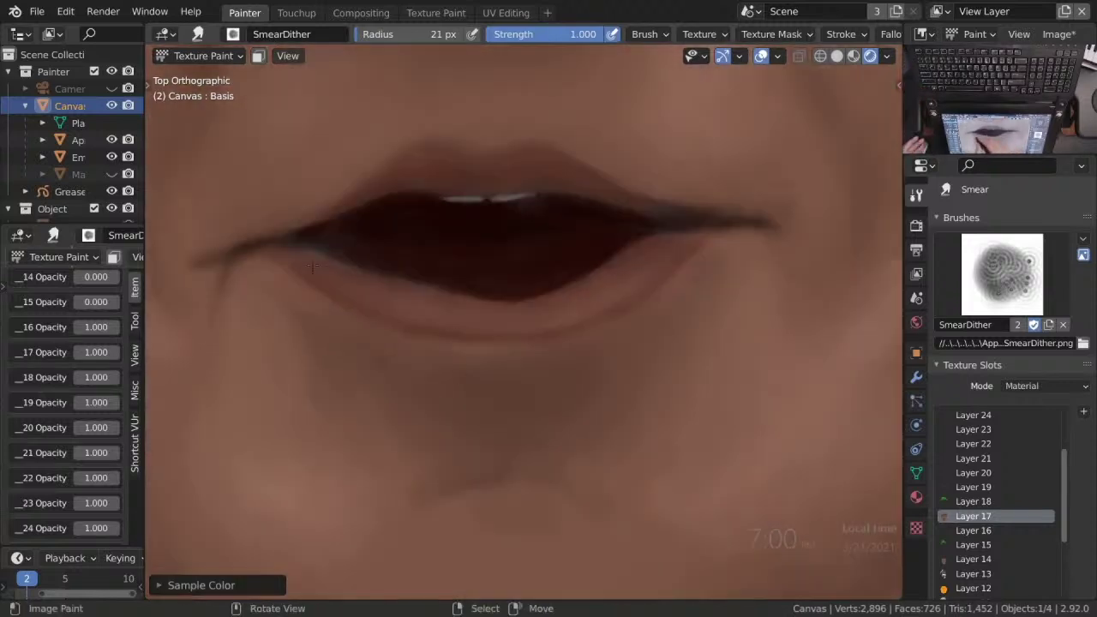
pyautogui.hotkey('shift', 'space')
pyautogui.press('1')
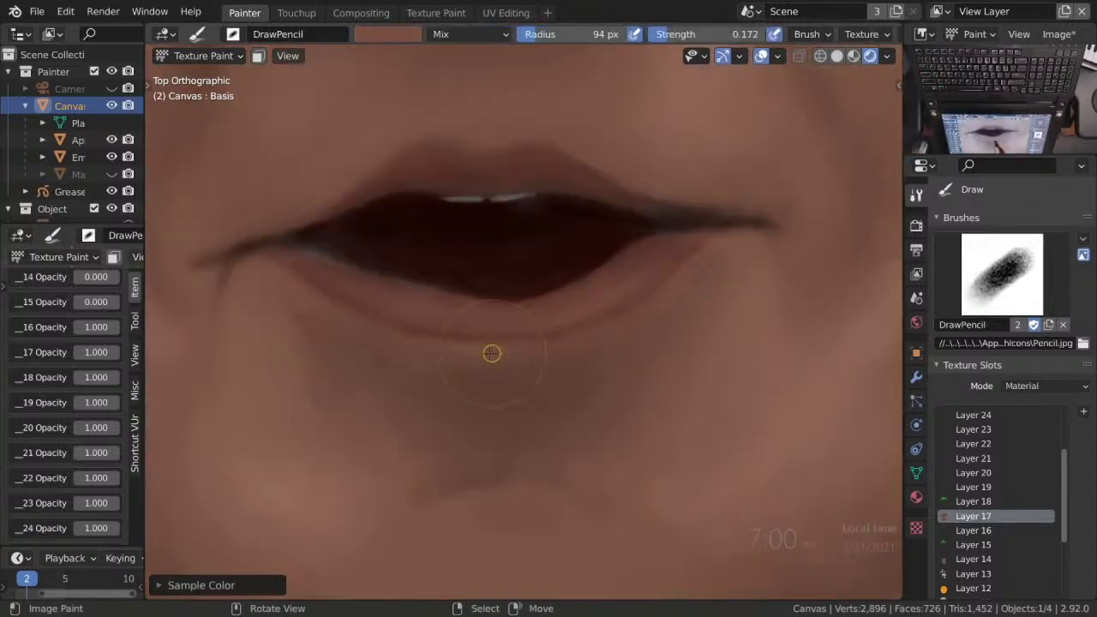
pyautogui.press('1')
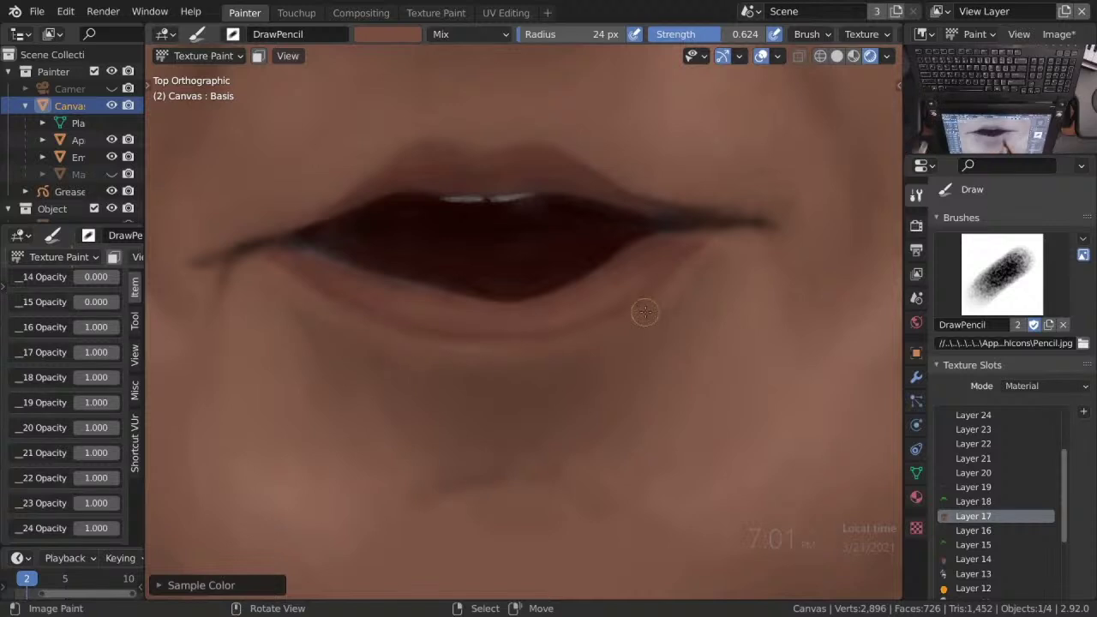
# Blend the lower lip's contour and corners using SmearDither at 21 px and SmearSmooth at 63 px.
pyautogui.hotkey('shift', 'space')
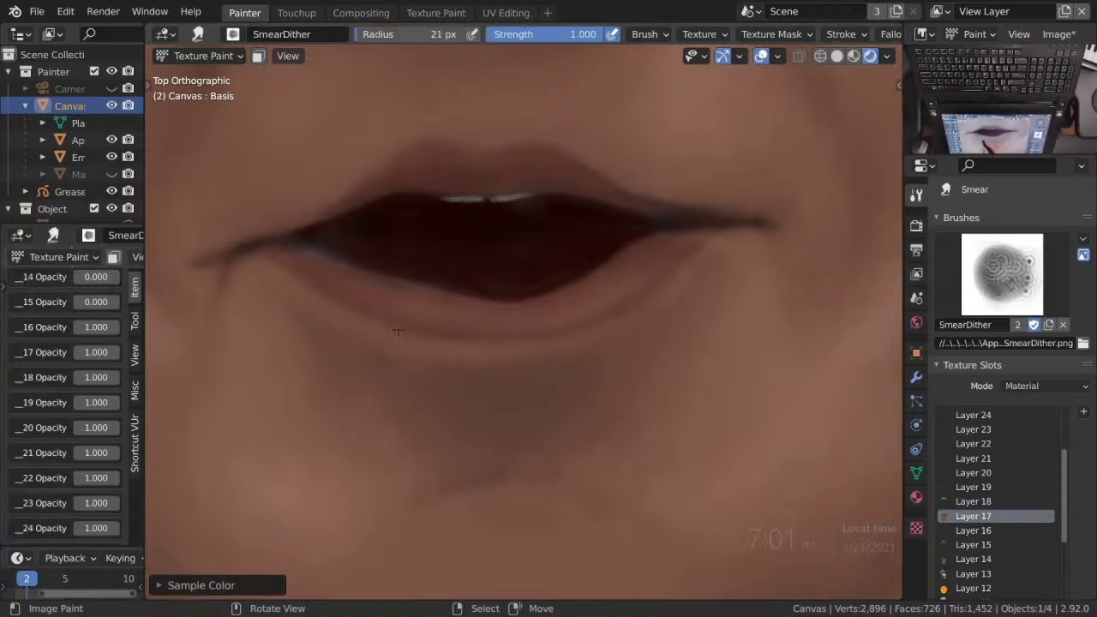
pyautogui.press('2')
pyautogui.press('3')
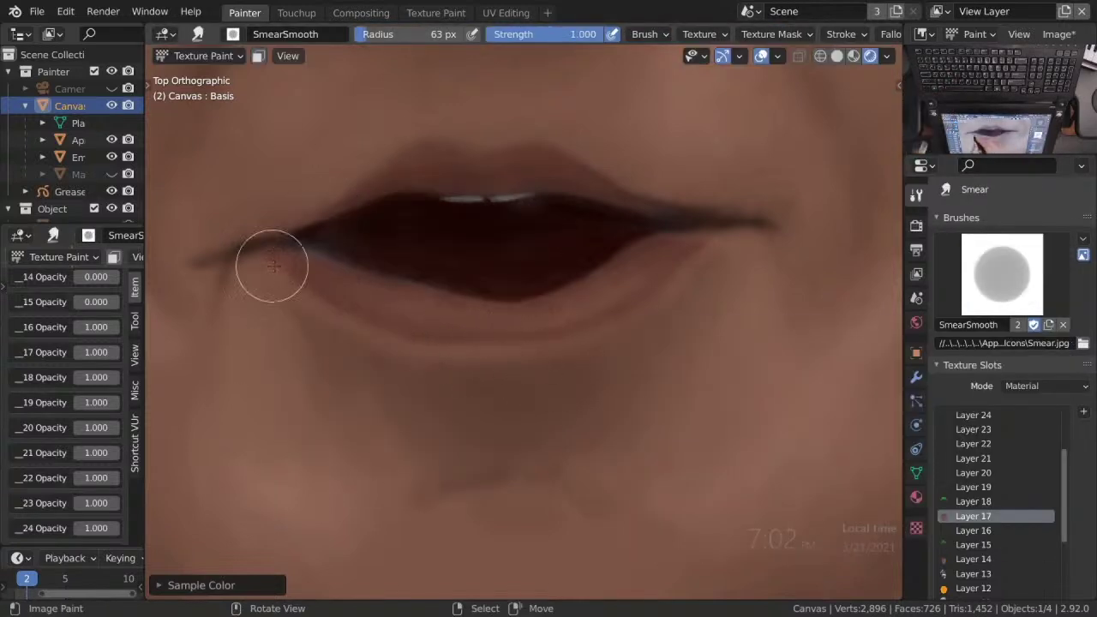
pyautogui.scroll(-5, 578, 387)
pyautogui.scroll(4, 529, 306)
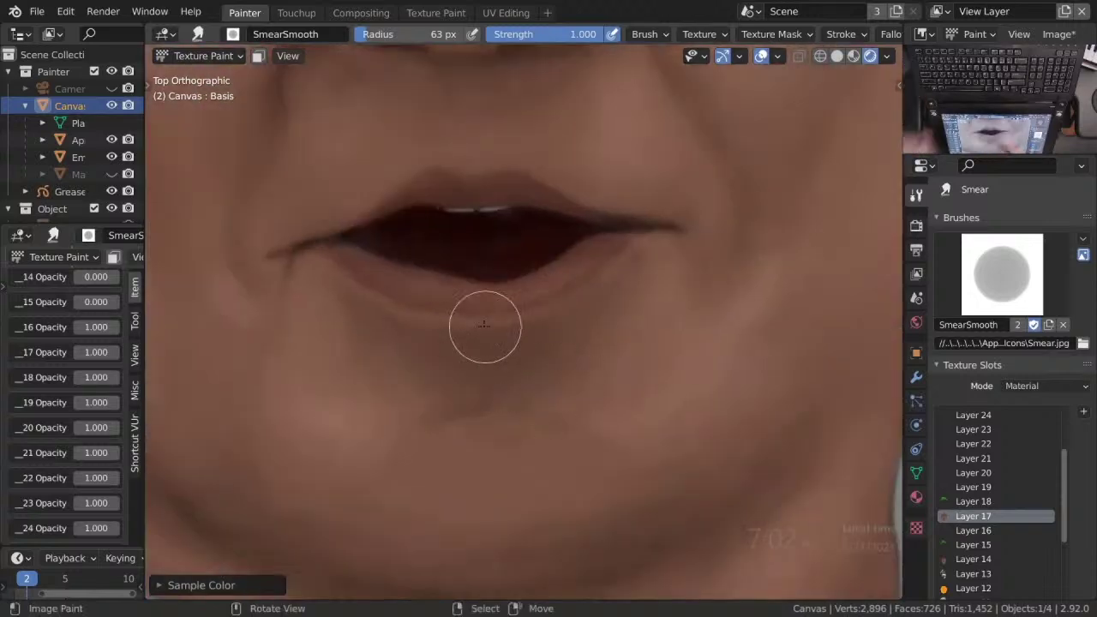
# Save the work and lighten the skin beside the under-lip shadow with DrawPencil at 24 px and 0.624 strength, blending with SmearDither.
pyautogui.press('2')
pyautogui.hotkey('ctrl', 's')
pyautogui.press('1')
pyautogui.press('s')
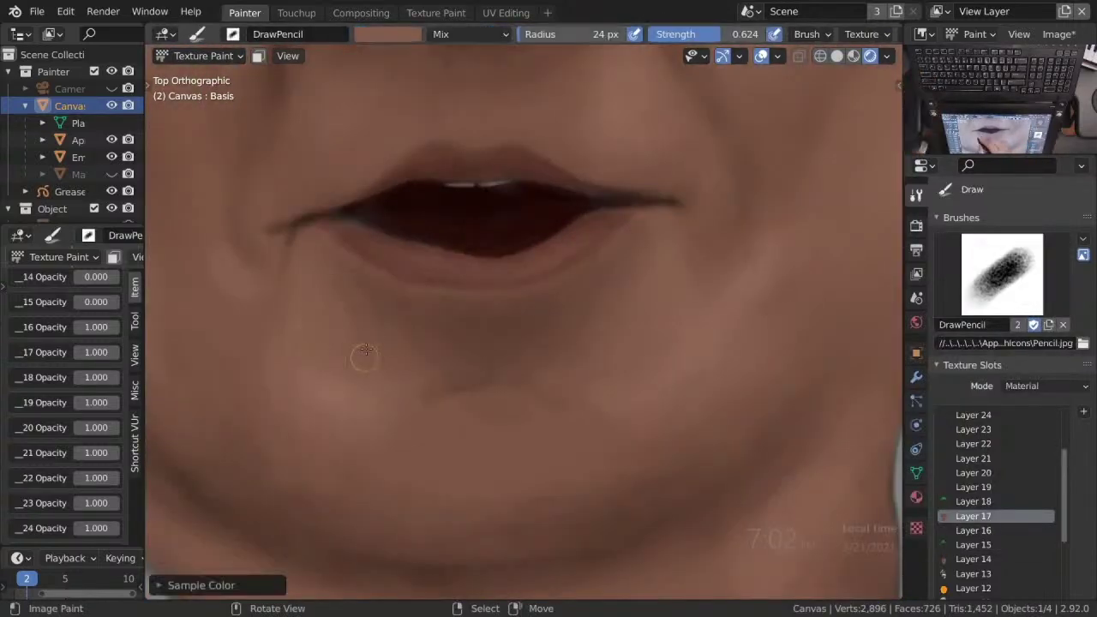
pyautogui.press('2')
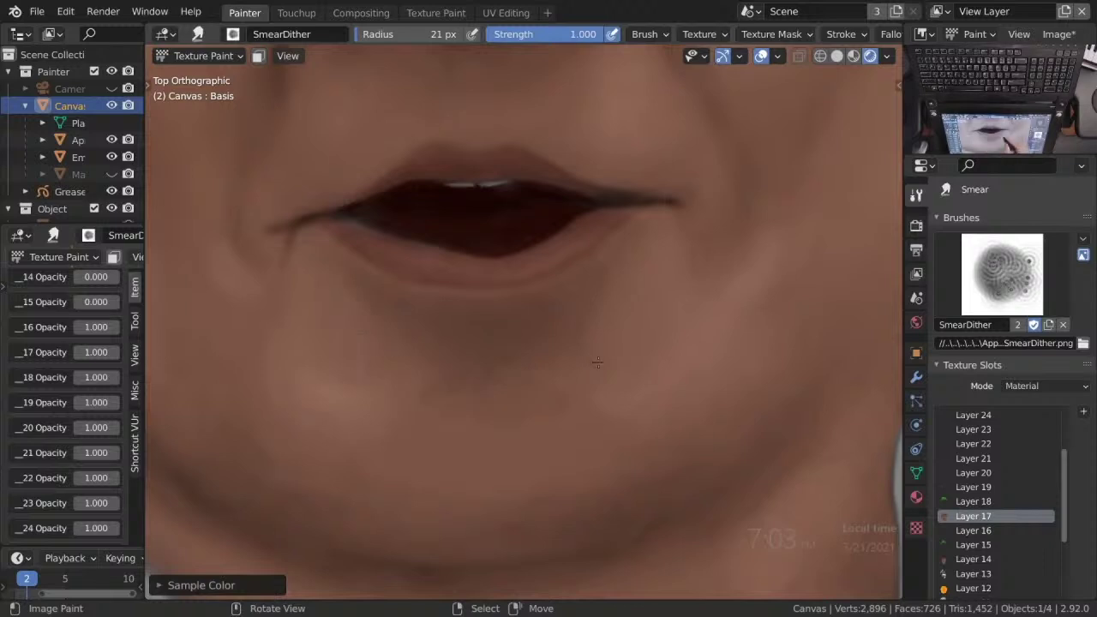
pyautogui.hotkey('shift', 'space')
pyautogui.click(341, 348)
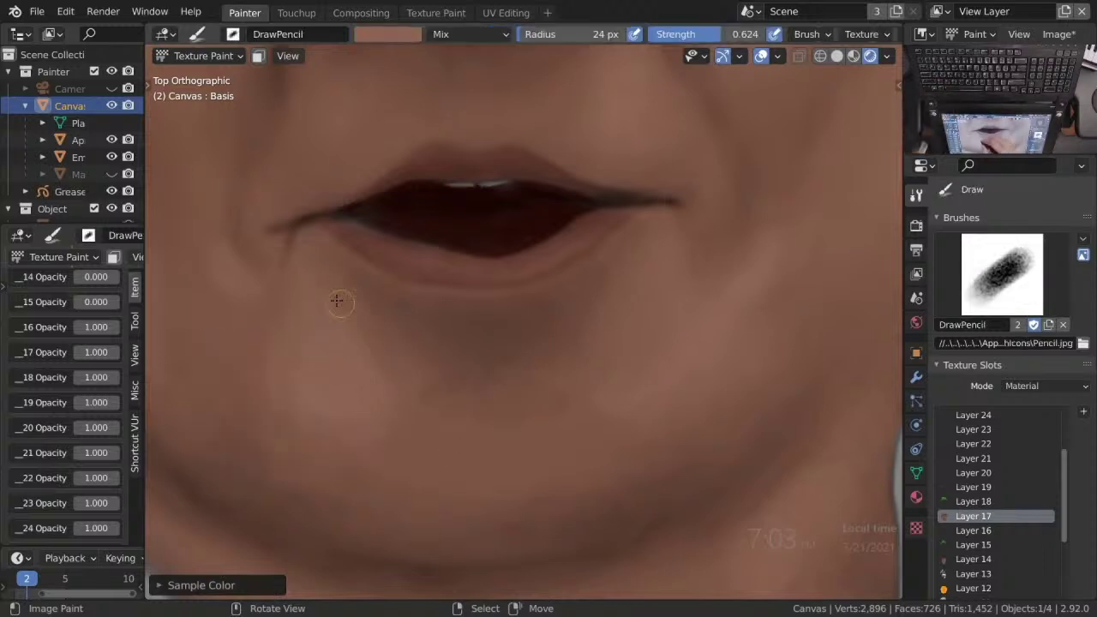
pyautogui.press('2')
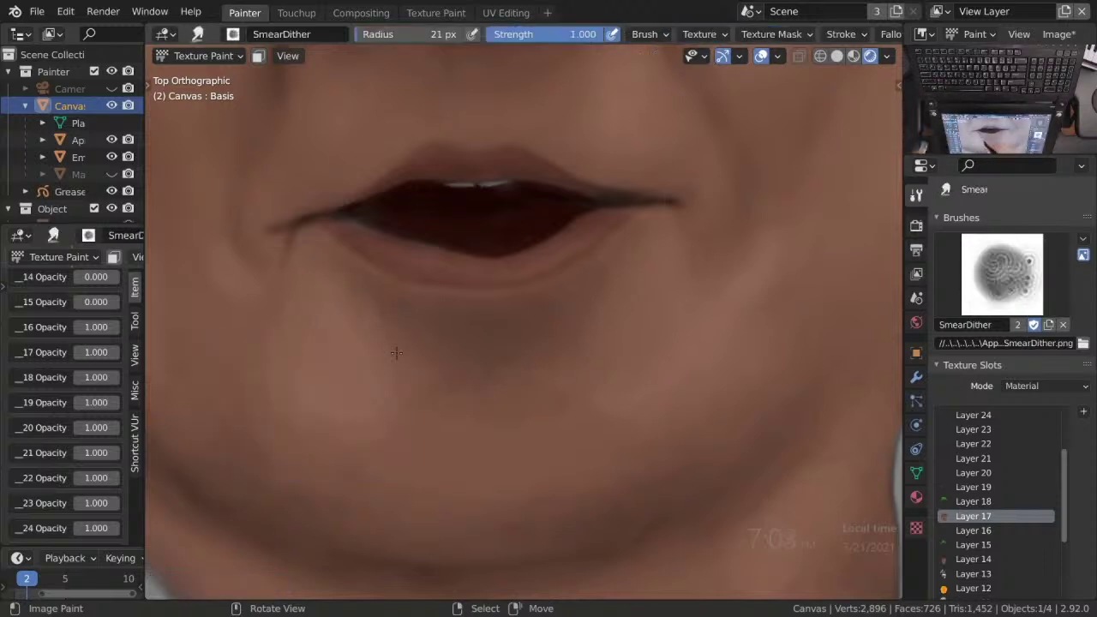
# Deepen the shadow beneath the lower lip with DrawPencil in Multiply mode at 24 px and 0.192 strength, softening it with SmearDither.
pyautogui.press('1')
pyautogui.hotkey('shift', 'f')
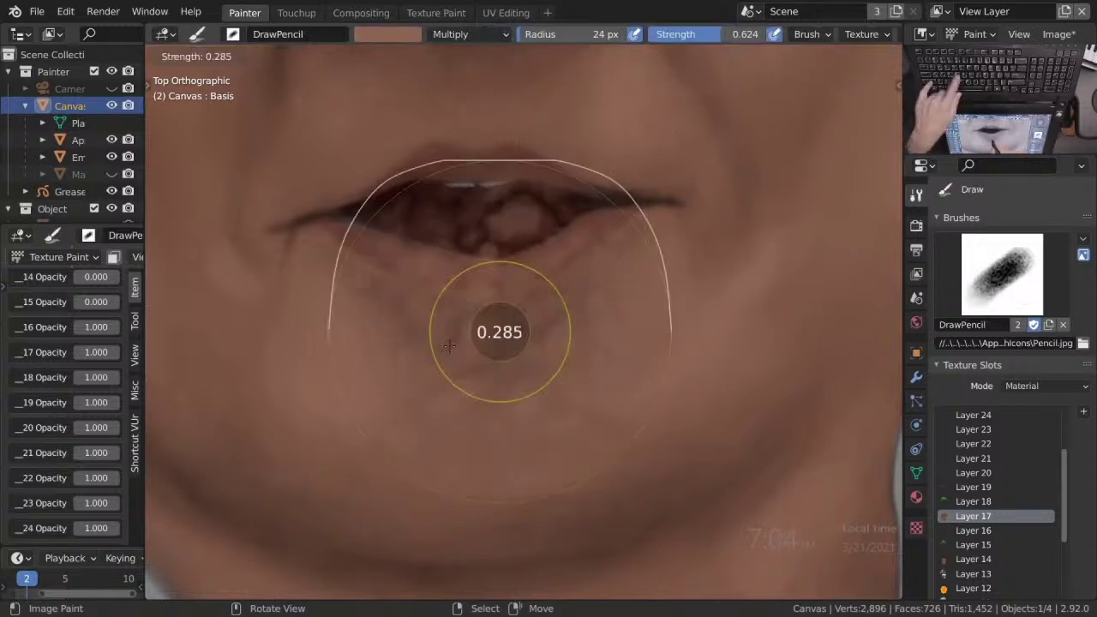
pyautogui.click(386, 305)
pyautogui.scroll(-3, 496, 311)
pyautogui.scroll(3, 501, 330)
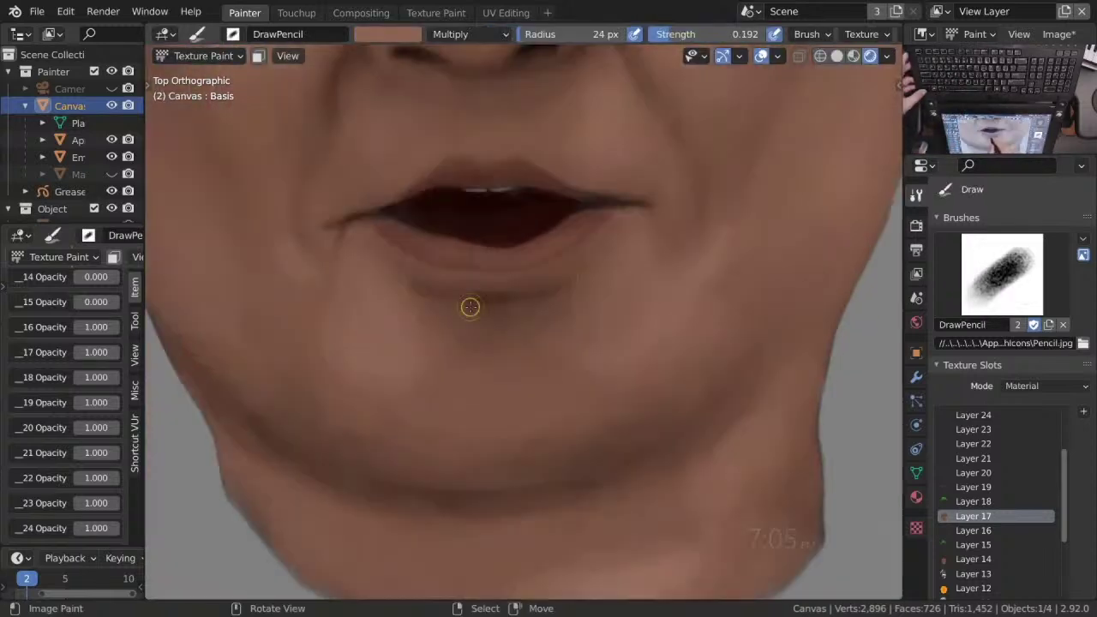
pyautogui.moveTo(561, 285)
pyautogui.mouseDown()
pyautogui.moveTo(510, 394)
pyautogui.moveTo(515, 290)
pyautogui.moveTo(445, 361)
pyautogui.moveTo(575, 372)
pyautogui.moveTo(588, 366)
pyautogui.moveTo(458, 319)
pyautogui.mouseUp()
pyautogui.press('2')
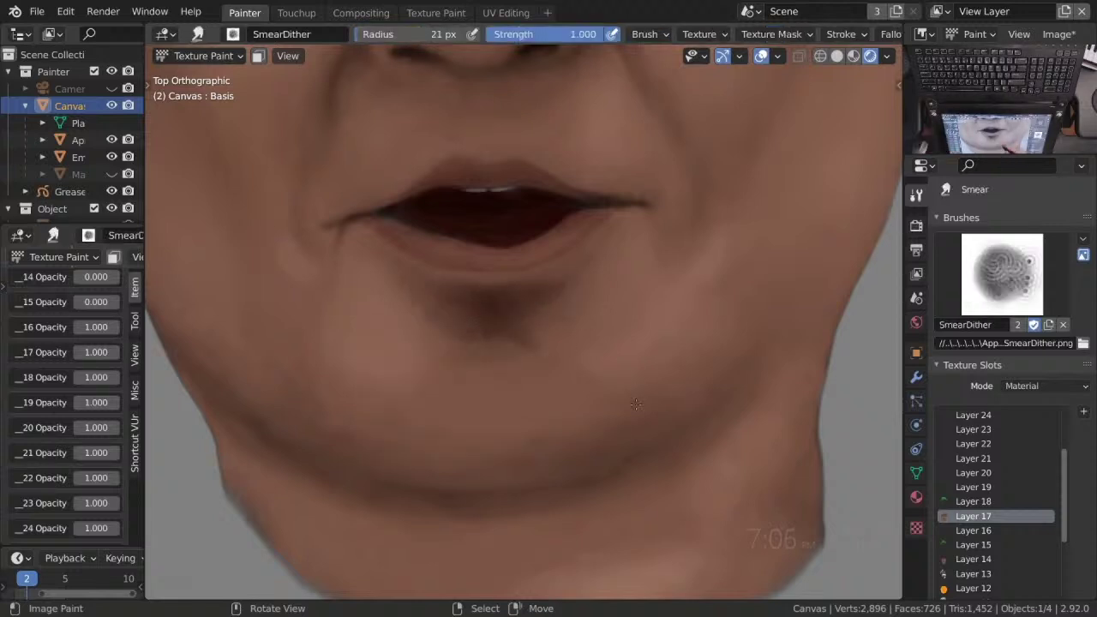
# Paint the lower teeth above the lower lip with DrawPencil in light grey, saturation 0 and value 0.849.
pyautogui.scroll(2, 523, 347)
pyautogui.press('1')
pyautogui.click(403, 34)
pyautogui.click(354, 66)
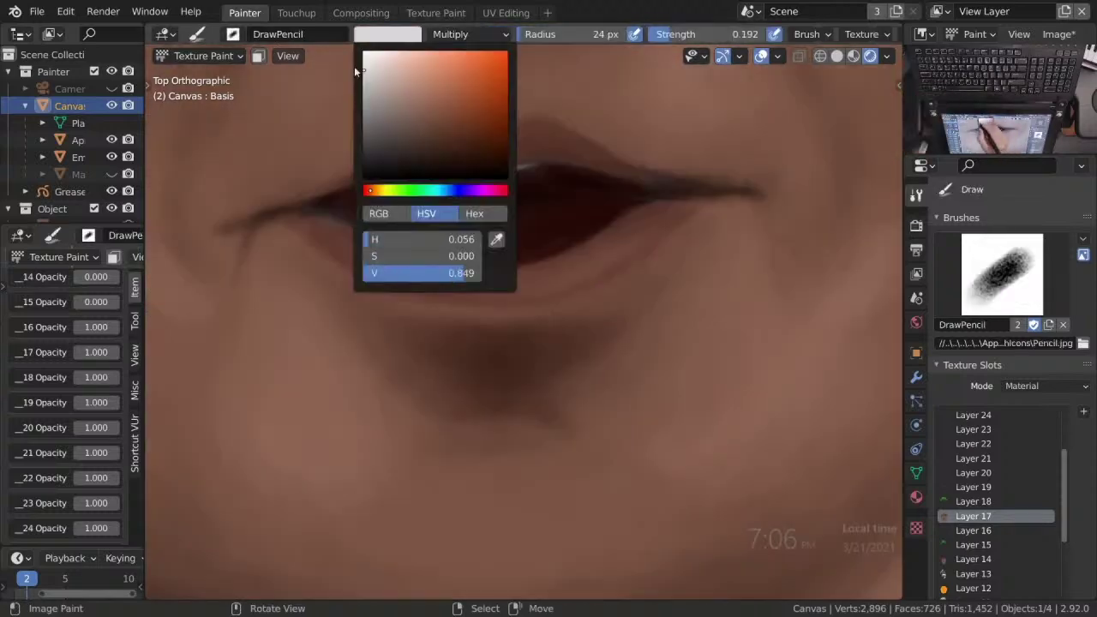
pyautogui.scroll(2, 553, 297)
pyautogui.moveTo(489, 291)
pyautogui.mouseDown()
pyautogui.moveTo(566, 296)
pyautogui.moveTo(515, 299)
pyautogui.moveTo(549, 297)
pyautogui.mouseUp()
# Refine the lower teeth's edges with the sampled dark red mouth color using DrawPencil in Mix mode at full strength.
pyautogui.scroll(2, 573, 180)
pyautogui.press('s')
pyautogui.moveTo(600, 407)
pyautogui.mouseDown()
pyautogui.moveTo(485, 413)
pyautogui.moveTo(542, 423)
pyautogui.moveTo(523, 417)
pyautogui.moveTo(600, 396)
pyautogui.mouseUp()
pyautogui.press('2')
pyautogui.press('1')
pyautogui.press('f')
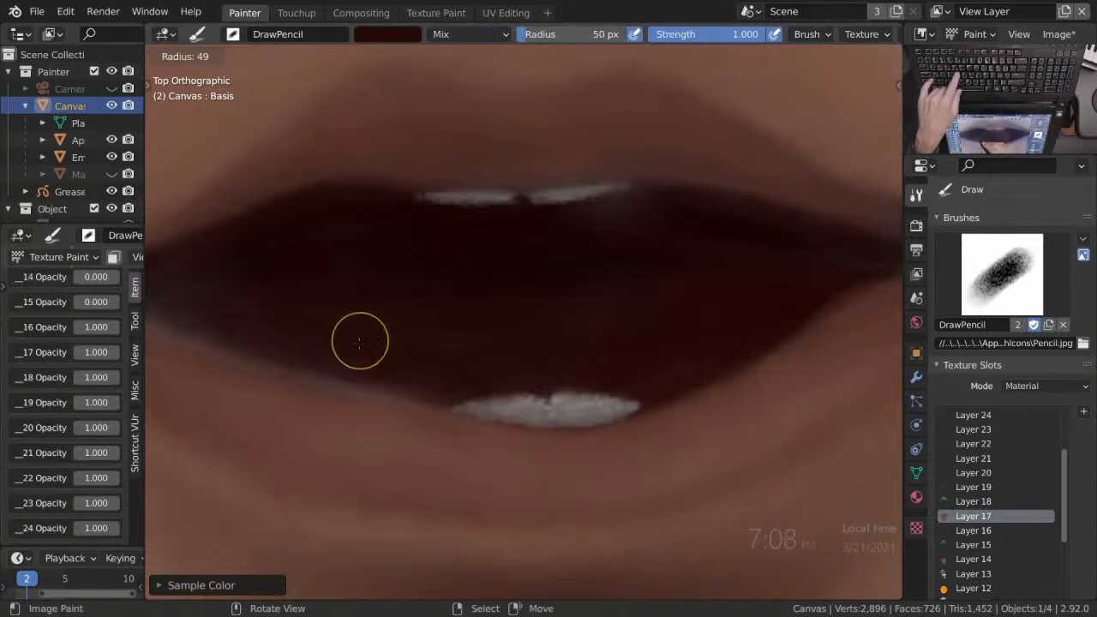
pyautogui.click(449, 385)
pyautogui.moveTo(448, 385); pyautogui.dragTo(309, 298, button='middle')
# Smear the lower teeth and the inner edge of the lower lip with SmearDither at 21 px.
pyautogui.press('2')
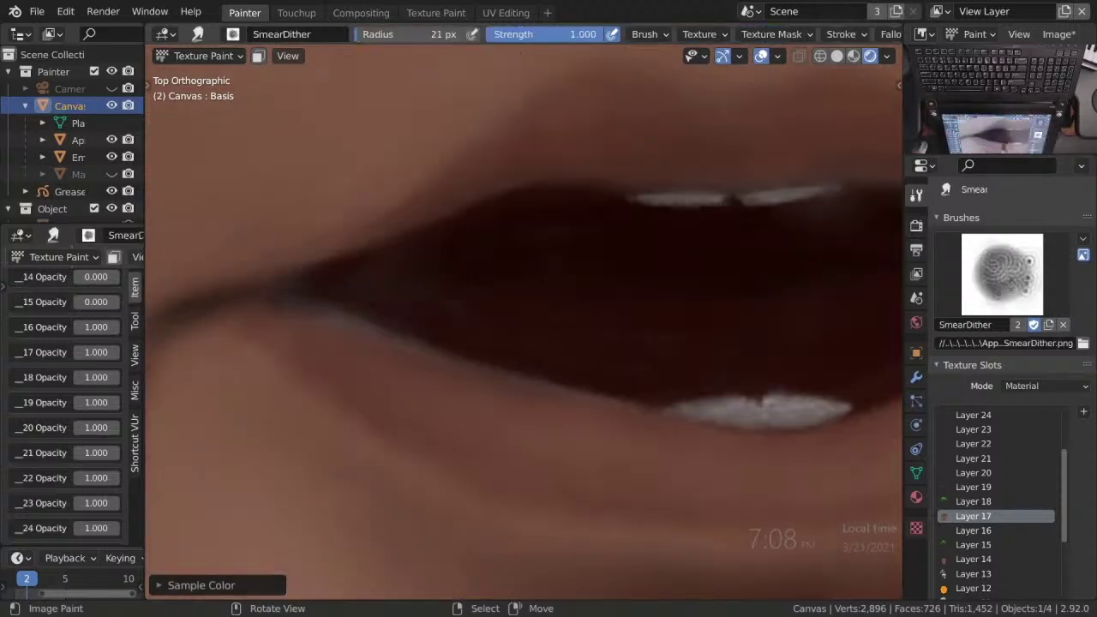
pyautogui.scroll(-2, 669, 375)
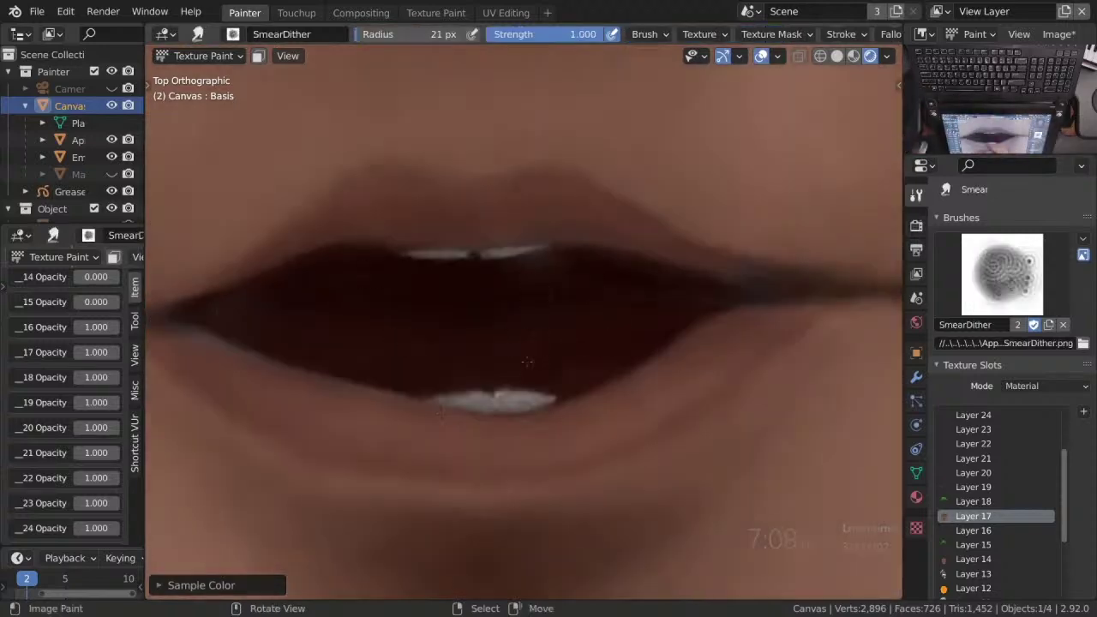
pyautogui.scroll(2, 527, 361)
pyautogui.scroll(-10, 514, 343)
pyautogui.scroll(6, 508, 336)
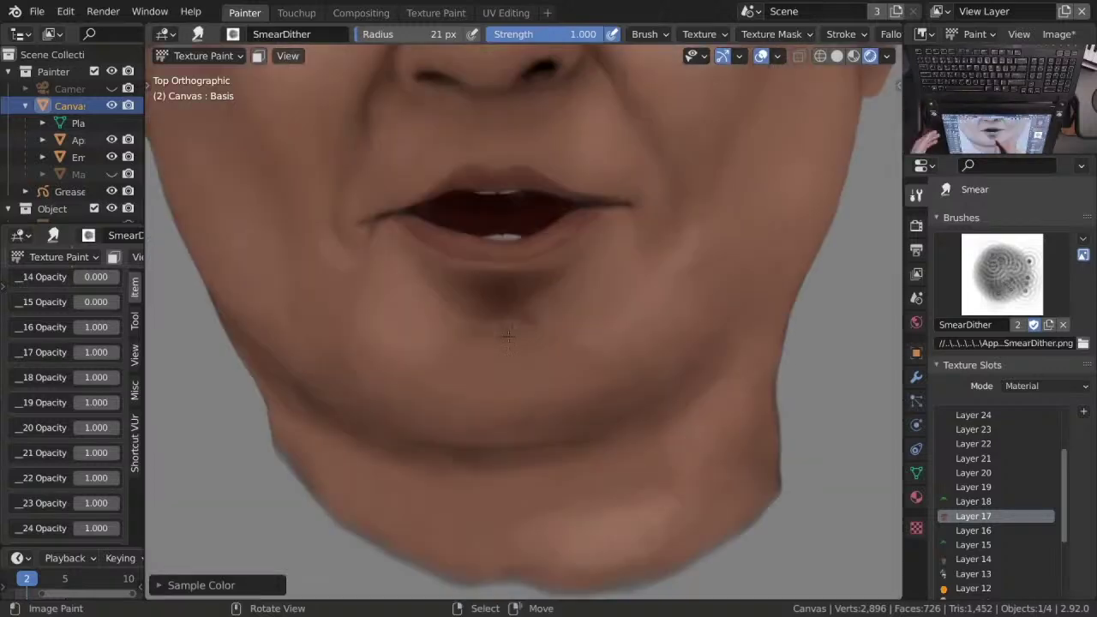
pyautogui.scroll(-6, 615, 415)
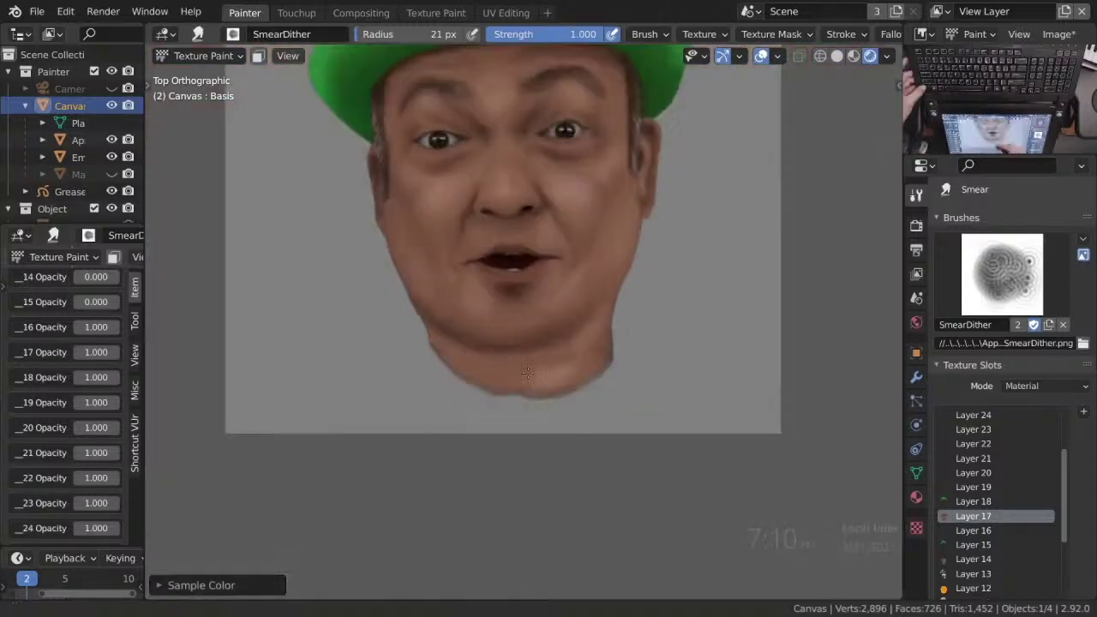
# Smooth the dark shadow below the lower lip into the surrounding chin with SmearDither at 21 px.
pyautogui.scroll(7, 470, 214)
pyautogui.press('s')
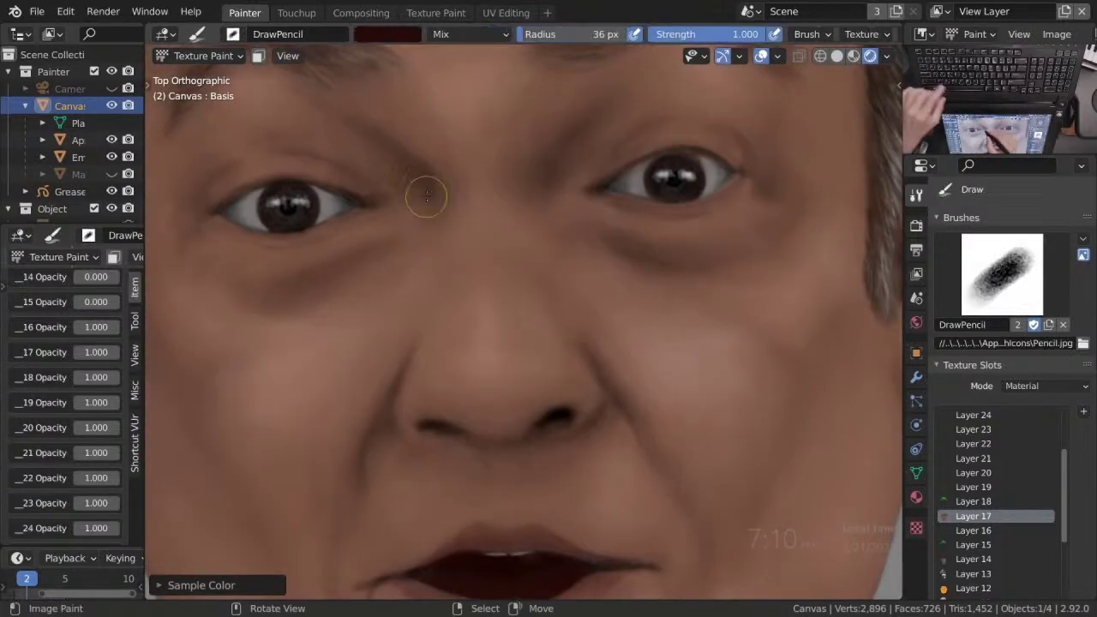
pyautogui.scroll(-4, 458, 368)
pyautogui.scroll(4, 458, 368)
pyautogui.scroll(-2, 436, 374)
pyautogui.press('s')
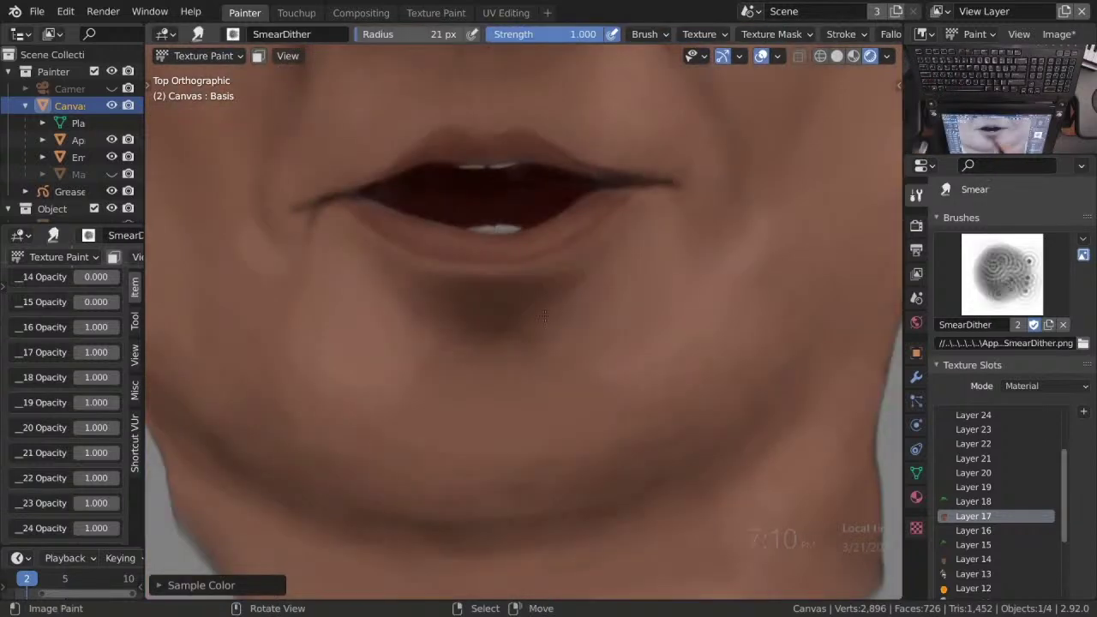
pyautogui.scroll(-2, 509, 247)
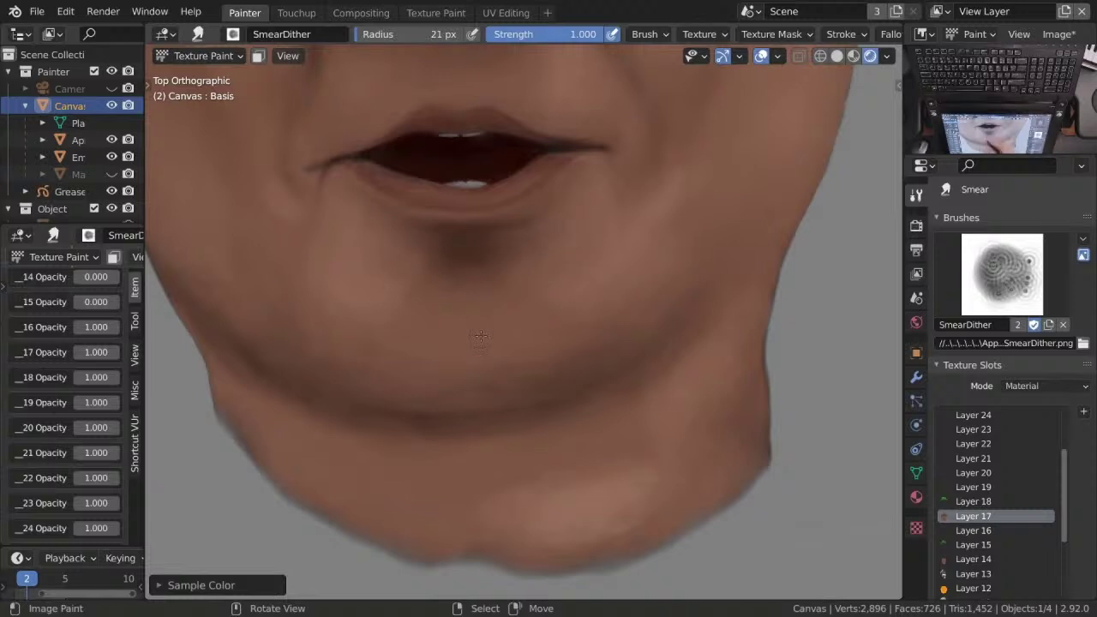
pyautogui.scroll(-10, 514, 261)
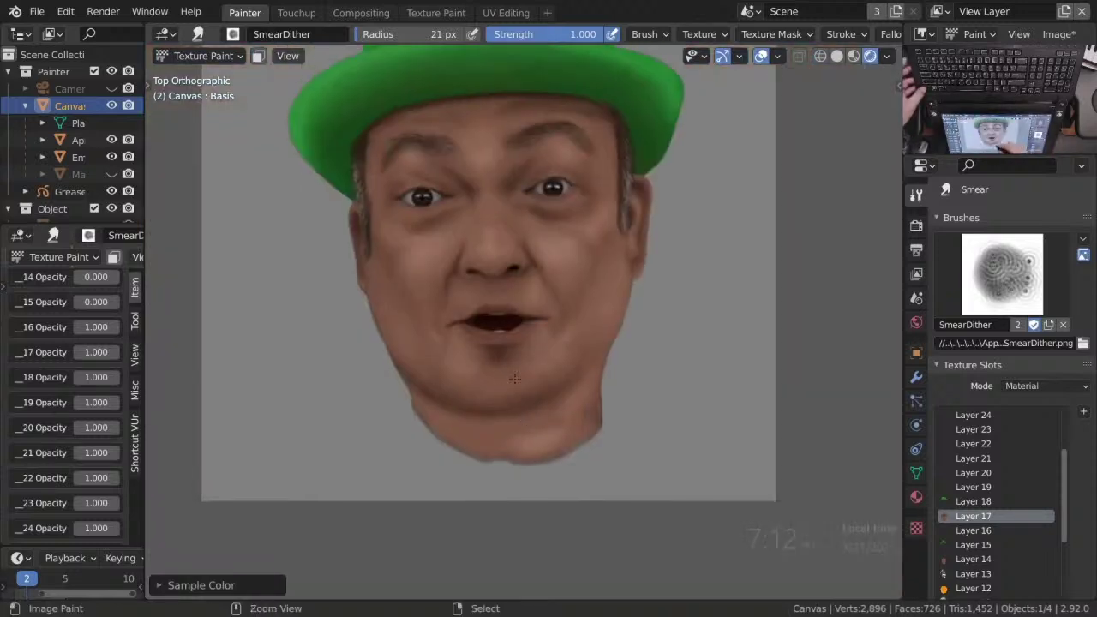
pyautogui.scroll(10, 341, 365)
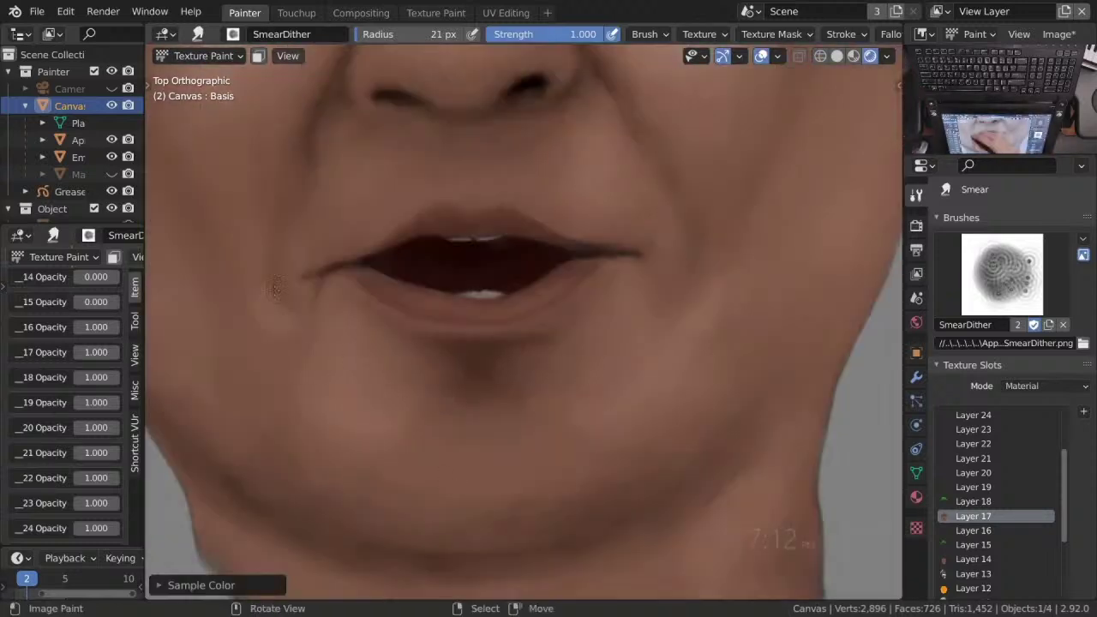
pyautogui.scroll(-4, 360, 433)
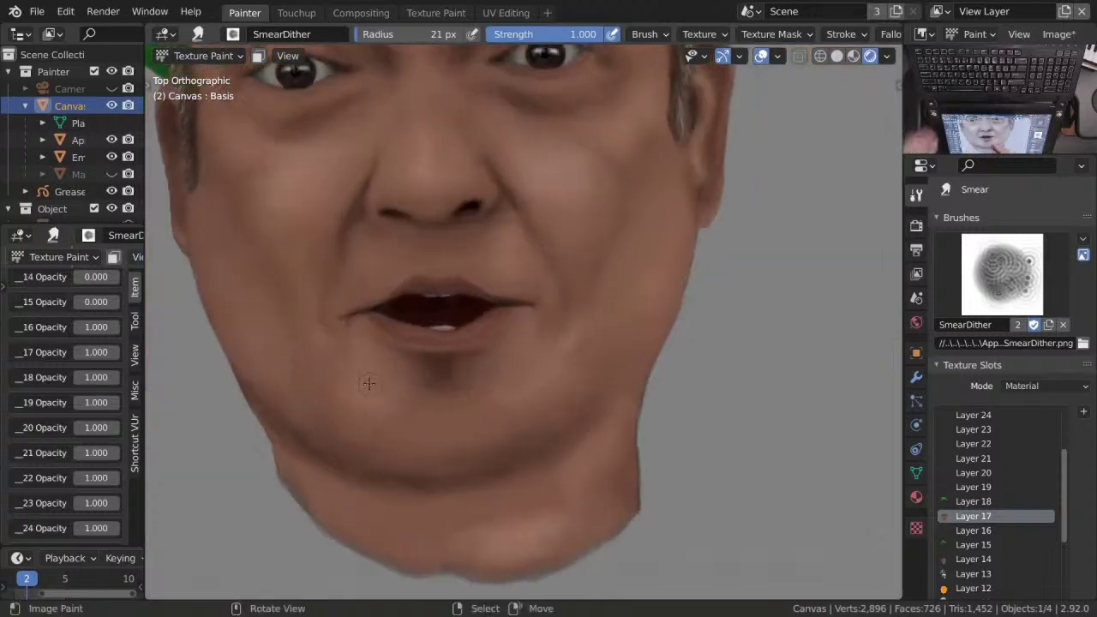
# Paint sampled skin tone over the chin with DrawPencil in Mix mode at 76 px and 0.471 strength.
pyautogui.press('1')
pyautogui.press('s')
pyautogui.scroll(1, 367, 384)
pyautogui.hotkey('shift', 'f')
pyautogui.click(461, 413)
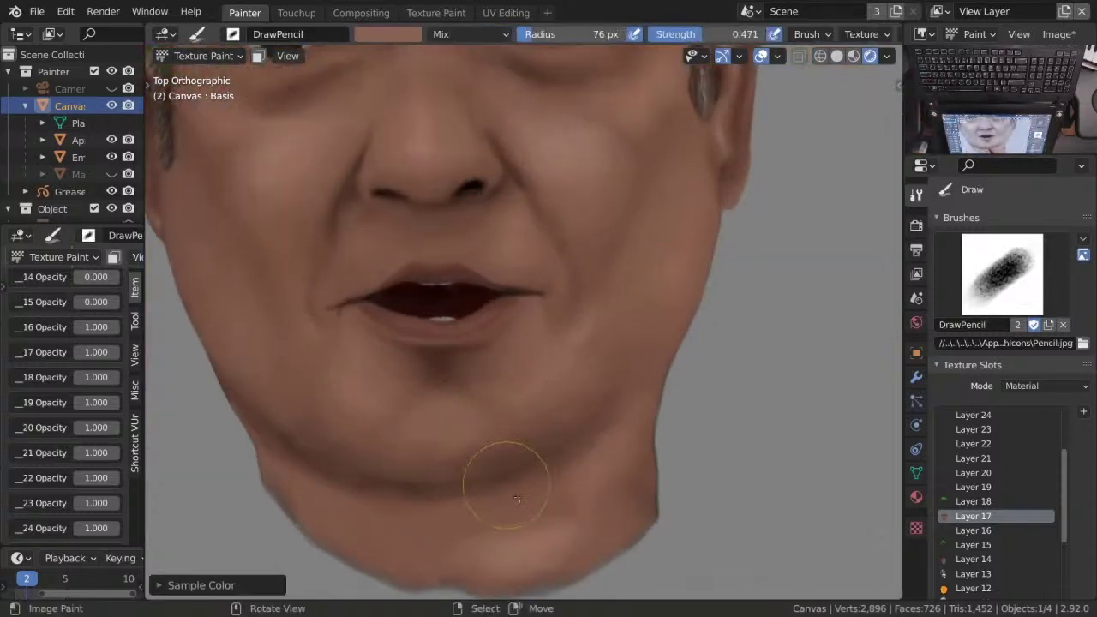
# Blend the fresh skin tone on the chin with SmearDither at 21 px and save all images.
pyautogui.scroll(-2, 517, 498)
pyautogui.hotkey('shift', 'space')
pyautogui.click(411, 477)
pyautogui.press('q')
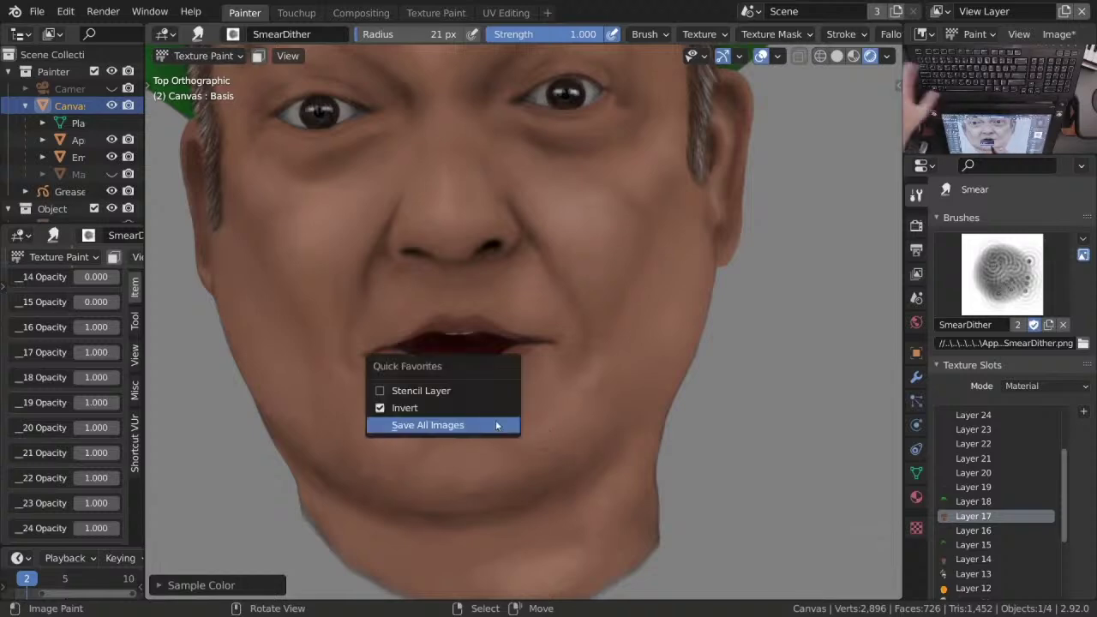
pyautogui.click(446, 426)
# Darken the creases at the mouth corners with DrawPencil in Multiply mode at 88 px and 0.236 strength.
pyautogui.scroll(-2, 504, 393)
pyautogui.scroll(5, 504, 393)
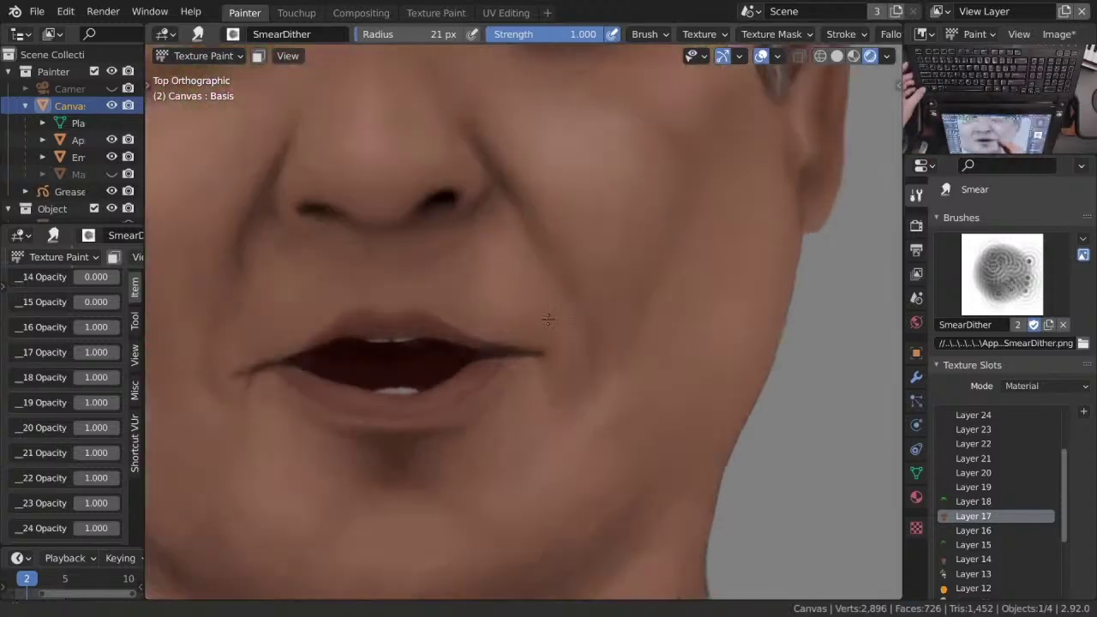
pyautogui.press('1')
pyautogui.moveTo(614, 369); pyautogui.dragTo(610, 386)
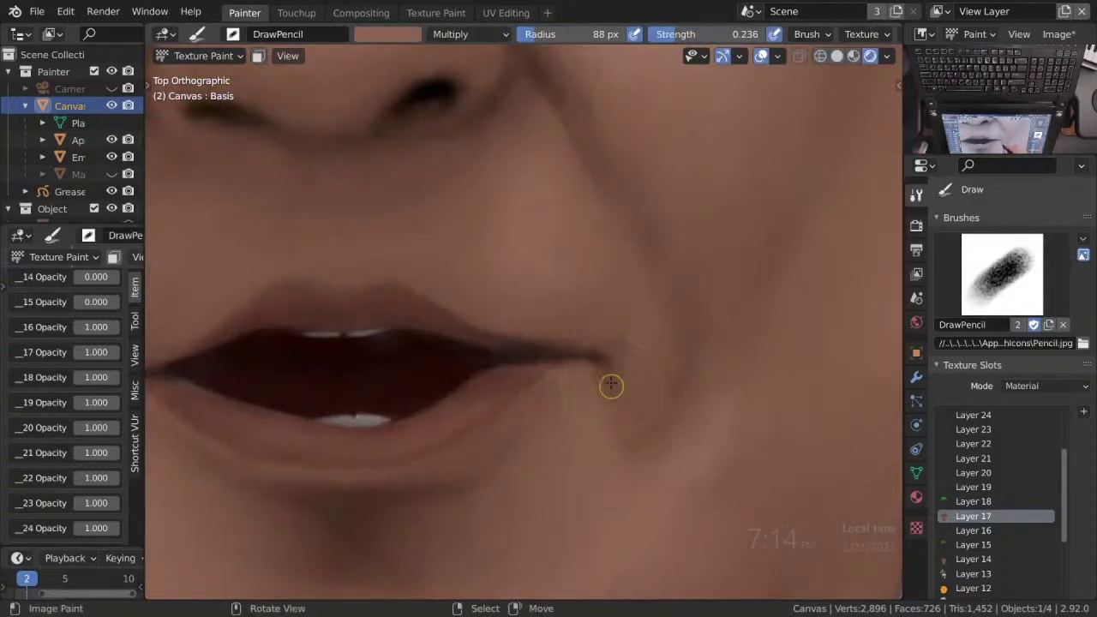
pyautogui.keyDown('shift'); pyautogui.moveTo(146, 403); pyautogui.dragTo(420, 412, button='middle'); pyautogui.keyUp('shift')
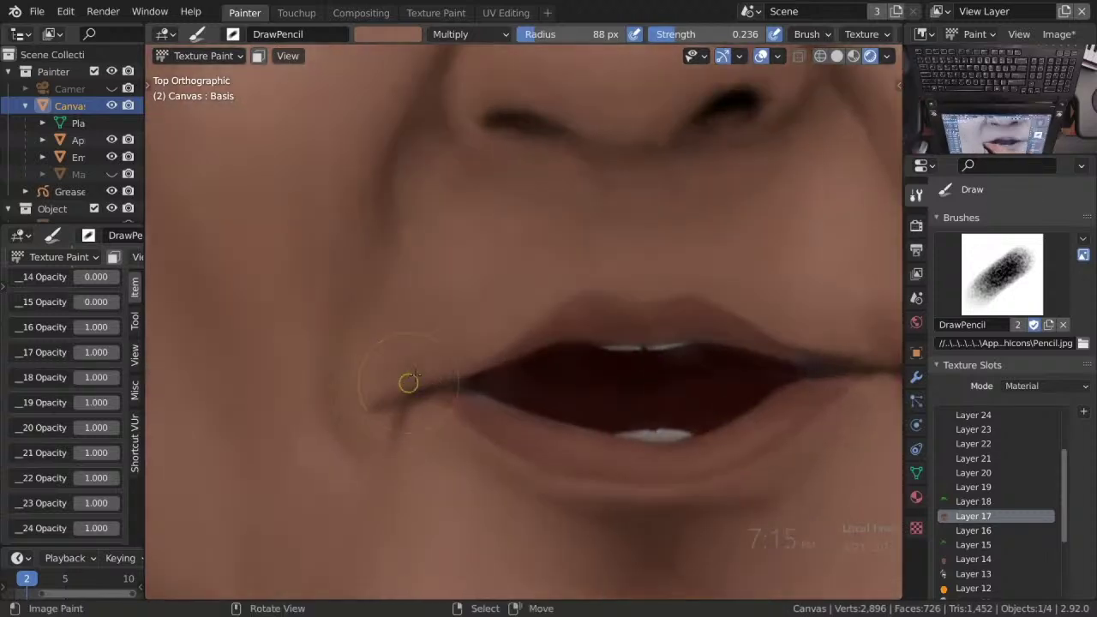
# Deepen the creases below both mouth corners with DrawPencil in Multiply mode at 39 px and 0.188 strength.
pyautogui.hotkey('shift', 'f')
pyautogui.click(411, 403)
pyautogui.scroll(-3, 410, 403)
pyautogui.press('f')
pyautogui.click(410, 403)
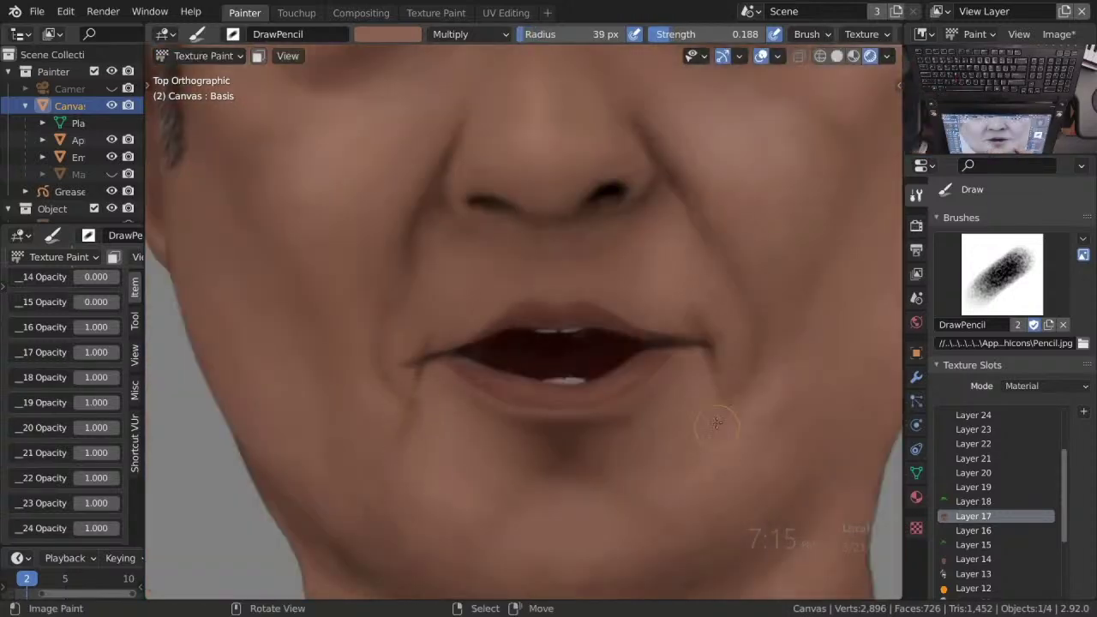
pyautogui.scroll(-1, 692, 409)
pyautogui.scroll(4, 416, 353)
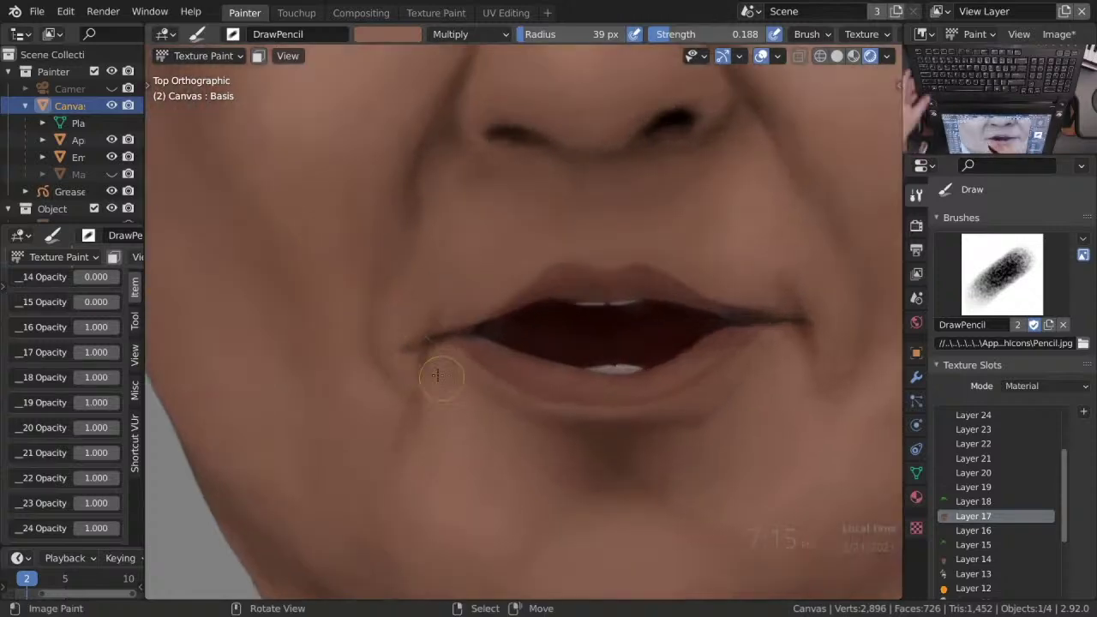
pyautogui.scroll(-6, 436, 343)
pyautogui.scroll(8, 510, 302)
# Soften the mouth-corner creases with SmearDither at 21 px, save all images and save the file.
pyautogui.press('s')
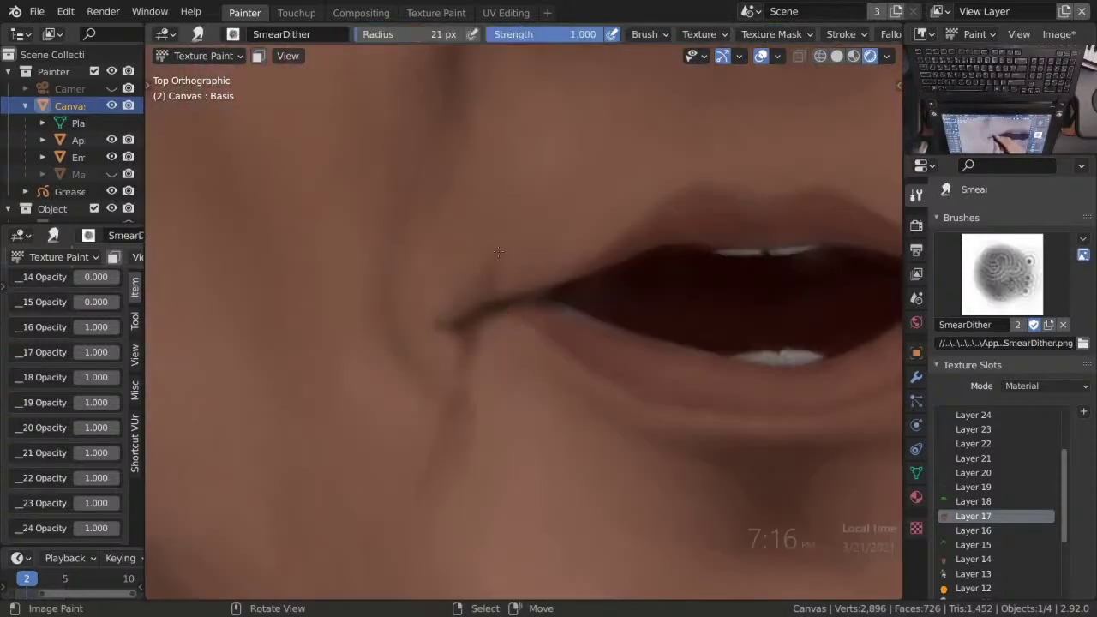
pyautogui.scroll(-3, 489, 339)
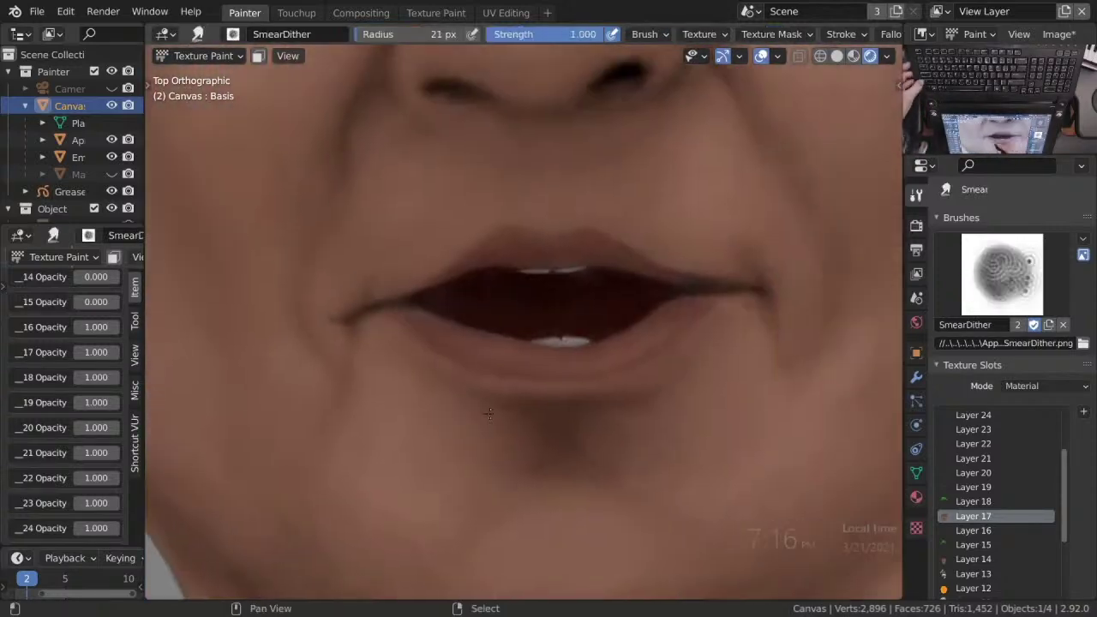
pyautogui.scroll(3, 609, 361)
pyautogui.scroll(-4, 611, 372)
pyautogui.press('q')
pyautogui.click(466, 343)
pyautogui.scroll(-2, 514, 360)
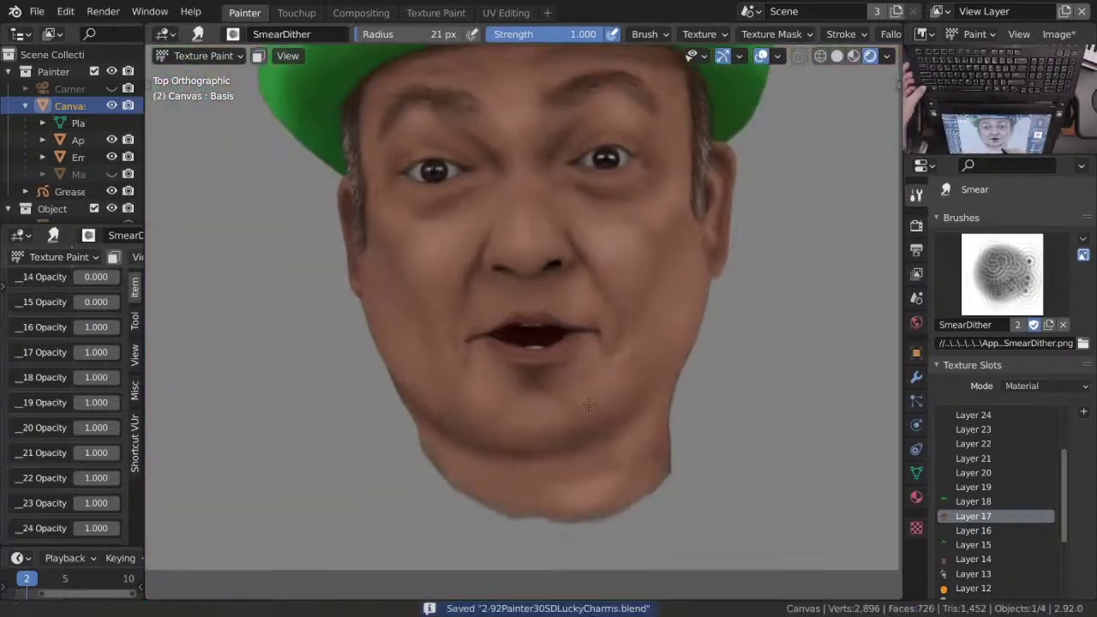
# Touch up the jawline and upper neck shading with SmearDither at 21 px and save the file.
pyautogui.scroll(5, 623, 390)
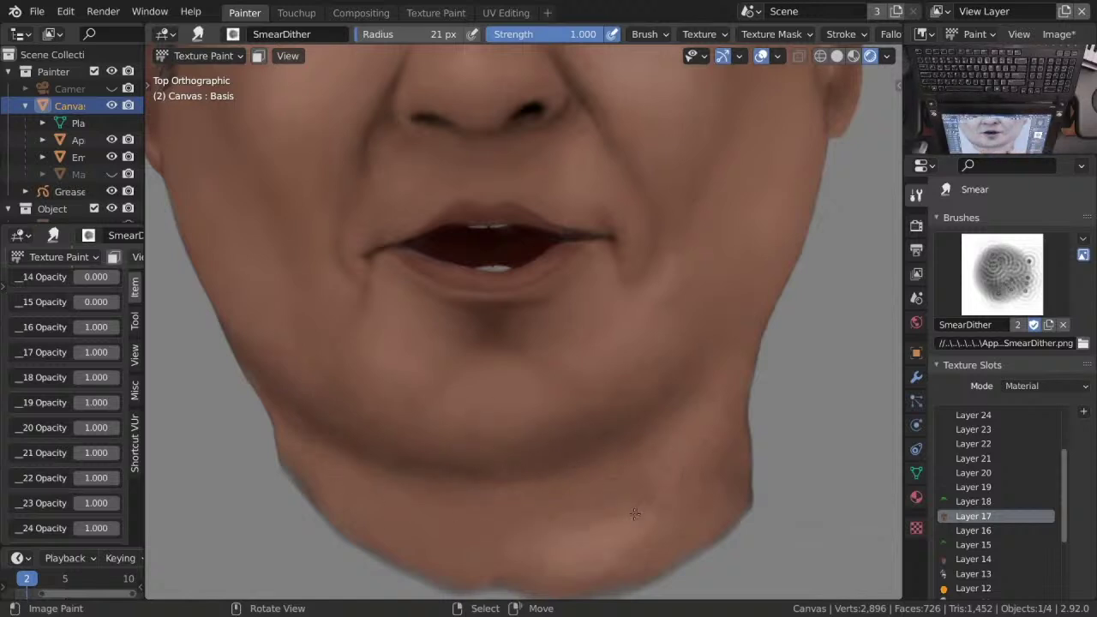
pyautogui.scroll(-6, 709, 473)
pyautogui.hotkey('ctrl', 's')
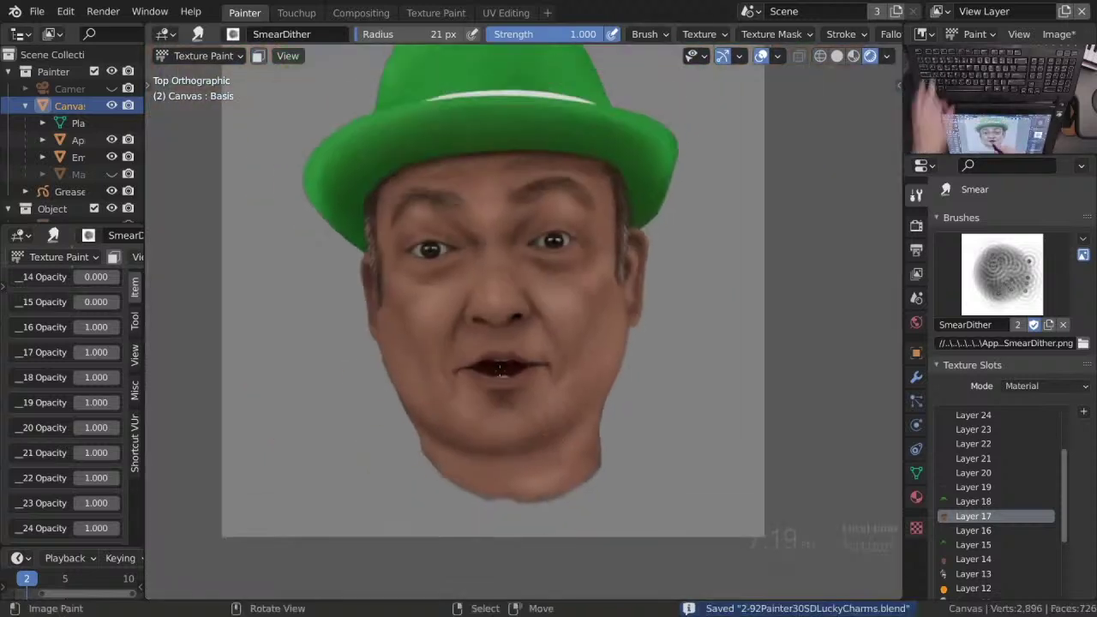
pyautogui.scroll(5, 616, 370)
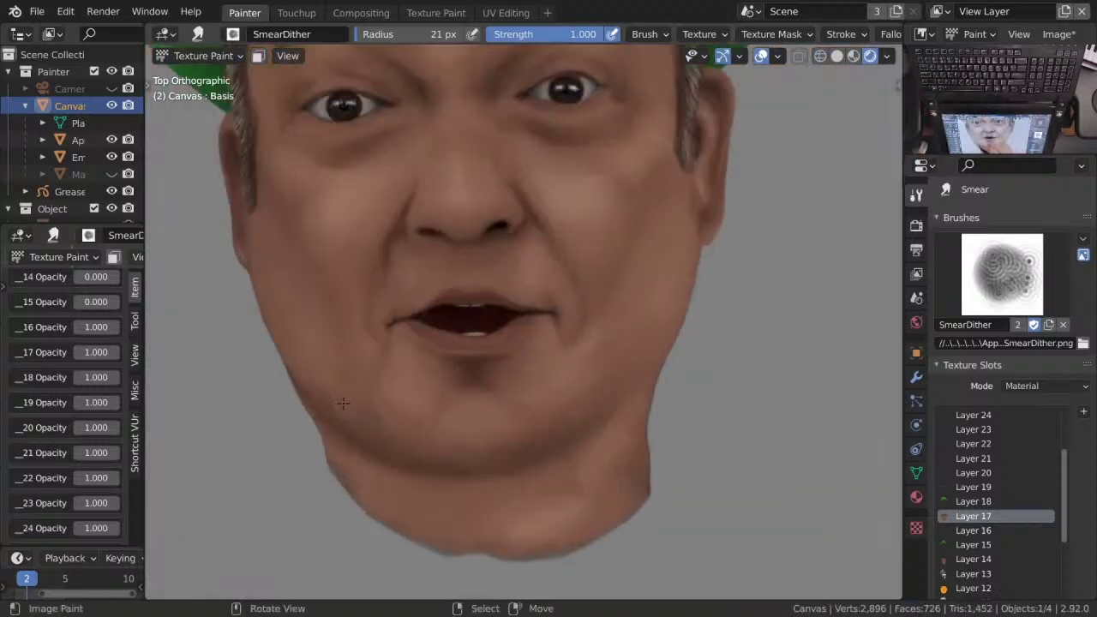
pyautogui.scroll(2, 401, 416)
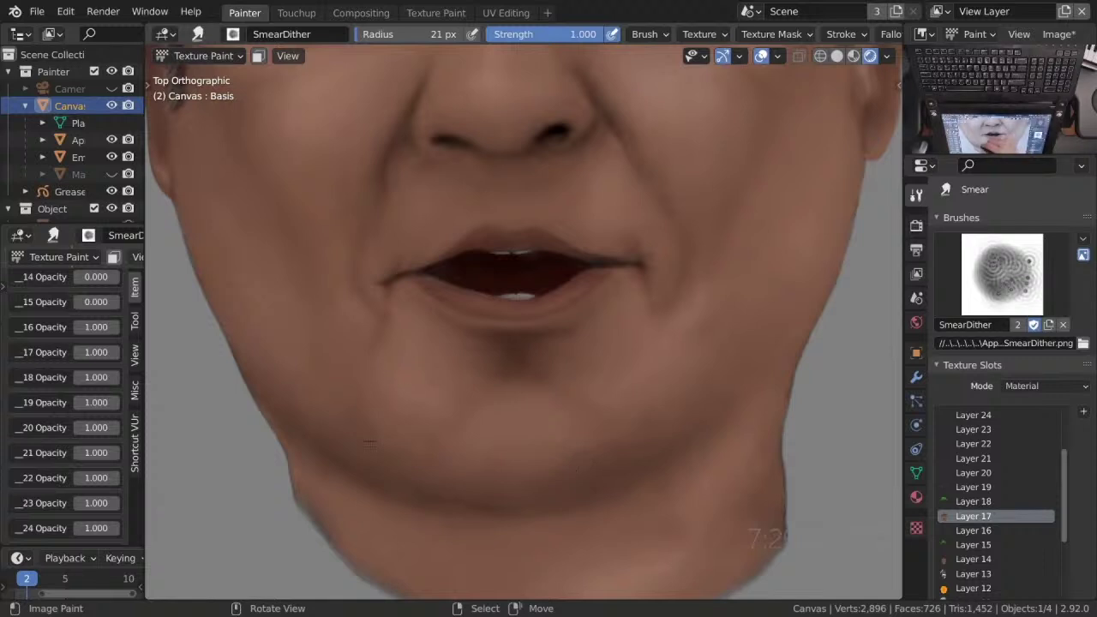
pyautogui.scroll(-5, 544, 401)
pyautogui.hotkey('ctrl', 's')
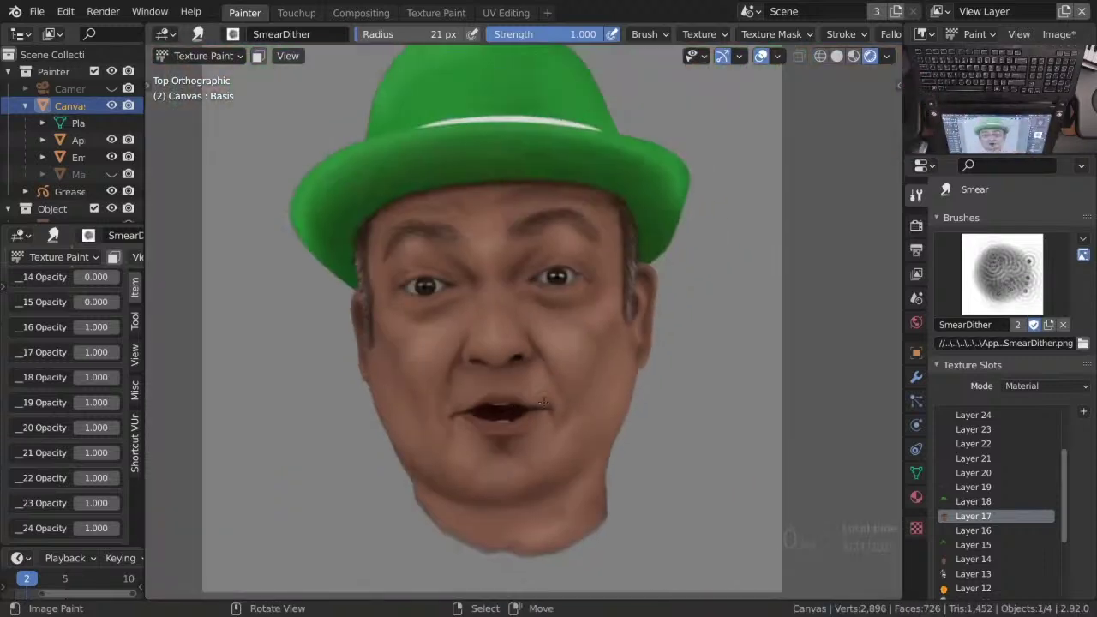
pyautogui.scroll(-1, 544, 402)
pyautogui.hotkey('ctrl', 's')
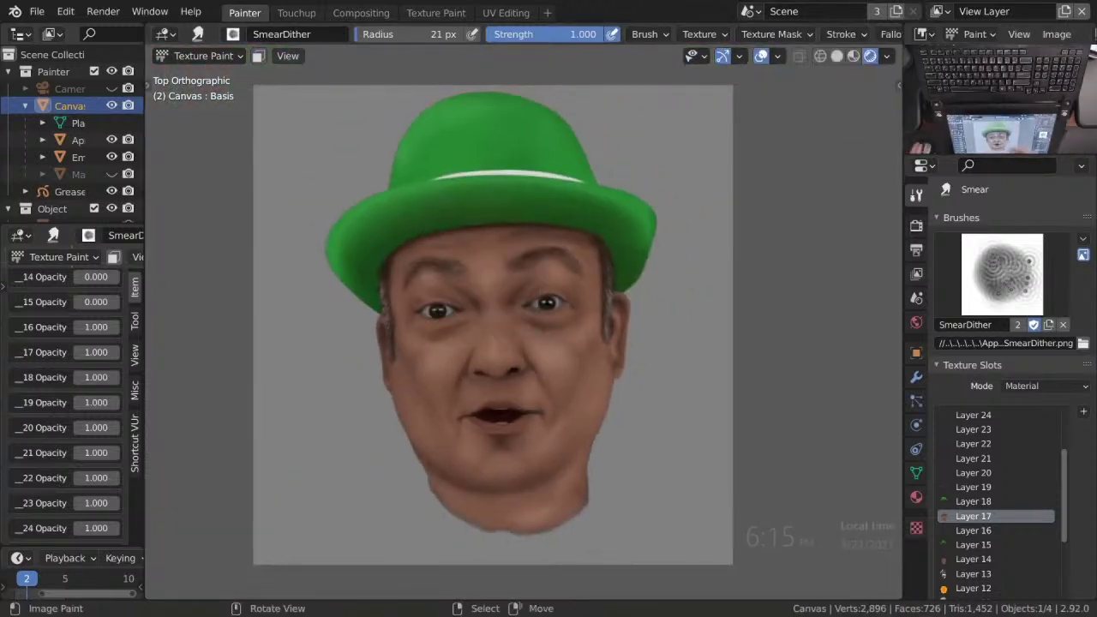
# Repaint the lower teeth in a sampled tooth gray with DrawPencil in Mix mode at 12 px and full strength.
pyautogui.hotkey('shift', 'space')
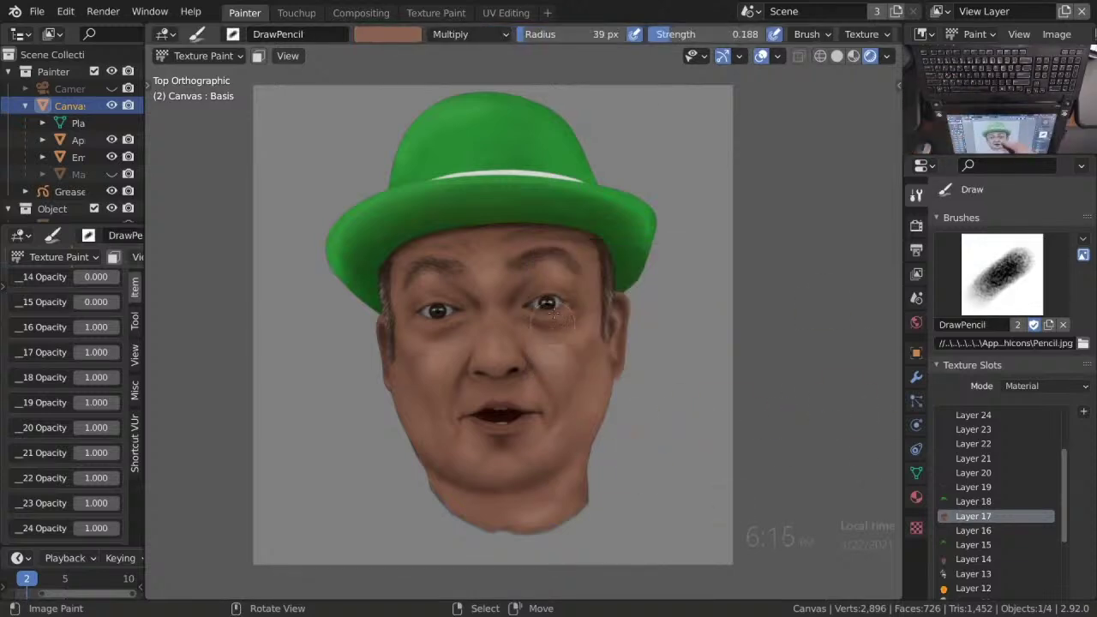
pyautogui.scroll(6, 553, 315)
pyautogui.click(470, 34)
pyautogui.click(428, 51)
pyautogui.press('s')
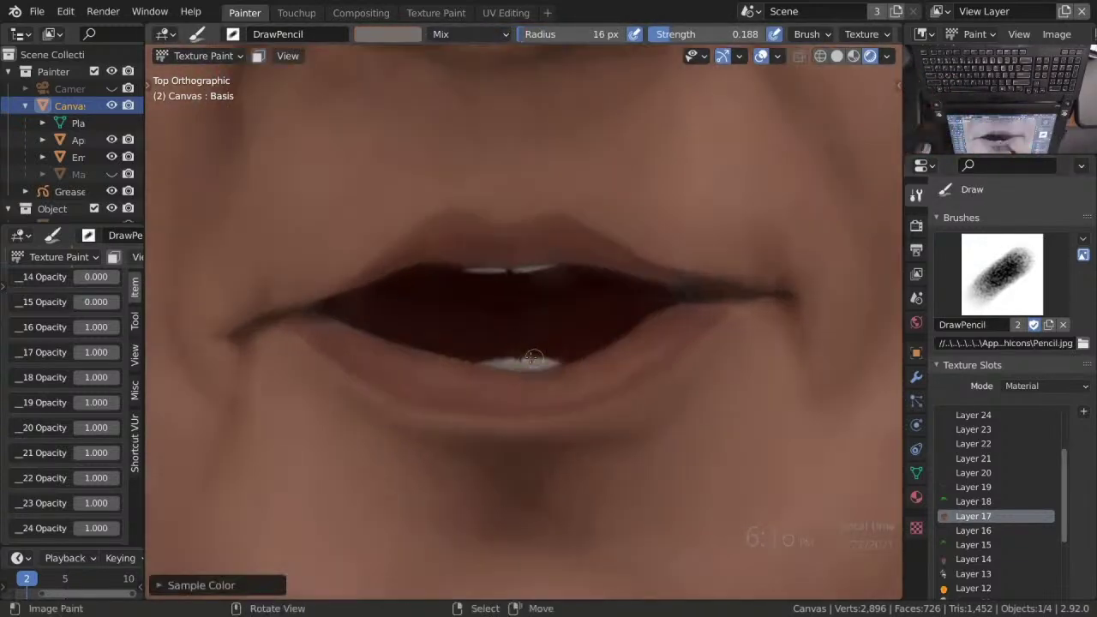
pyautogui.press('[')
pyautogui.hotkey('shift', 'space')
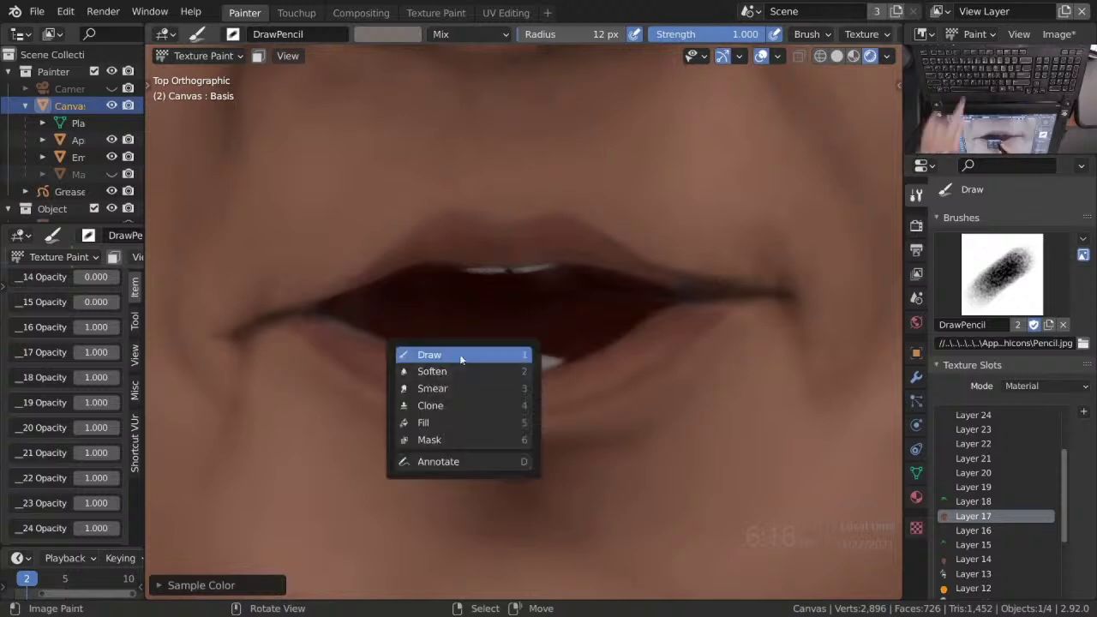
pyautogui.click(512, 359)
pyautogui.scroll(3, 568, 375)
pyautogui.moveTo(524, 295)
pyautogui.mouseDown()
pyautogui.moveTo(586, 297)
pyautogui.moveTo(454, 296)
pyautogui.moveTo(613, 302)
pyautogui.mouseUp()
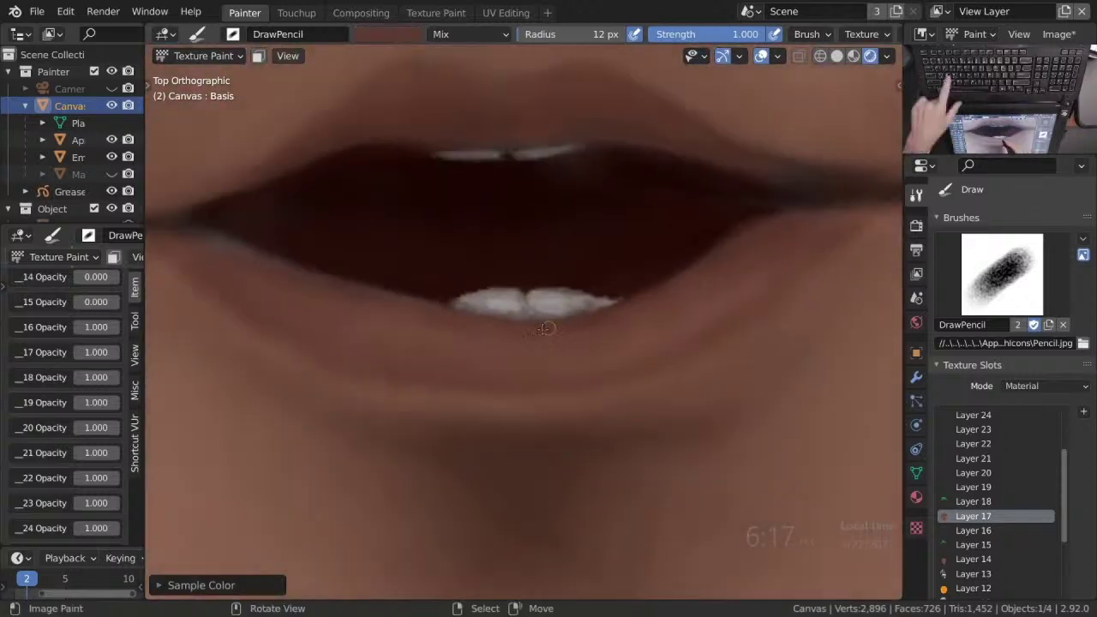
# Undo the last stroke and repaint the lip edge below the lower teeth with sampled lip color at 21 px and full strength.
pyautogui.hotkey('ctrl', 'z')
pyautogui.press('s')
pyautogui.press(']')
pyautogui.press(']')
pyautogui.press(']')
pyautogui.press(']')
pyautogui.press(']')
pyautogui.press(']')
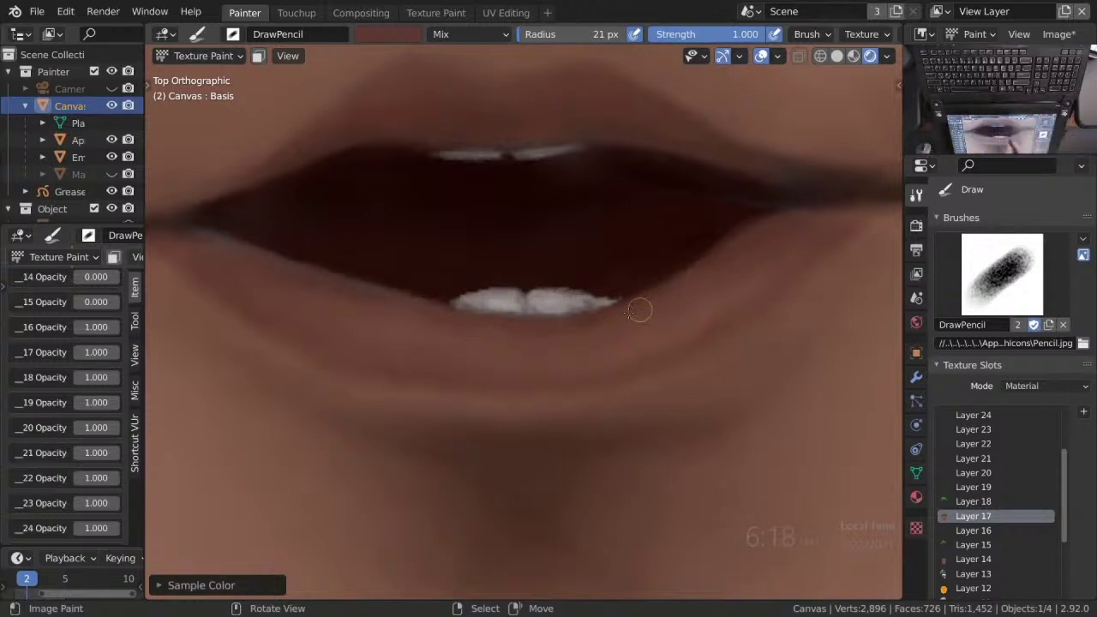
pyautogui.moveTo(589, 311); pyautogui.dragTo(454, 326)
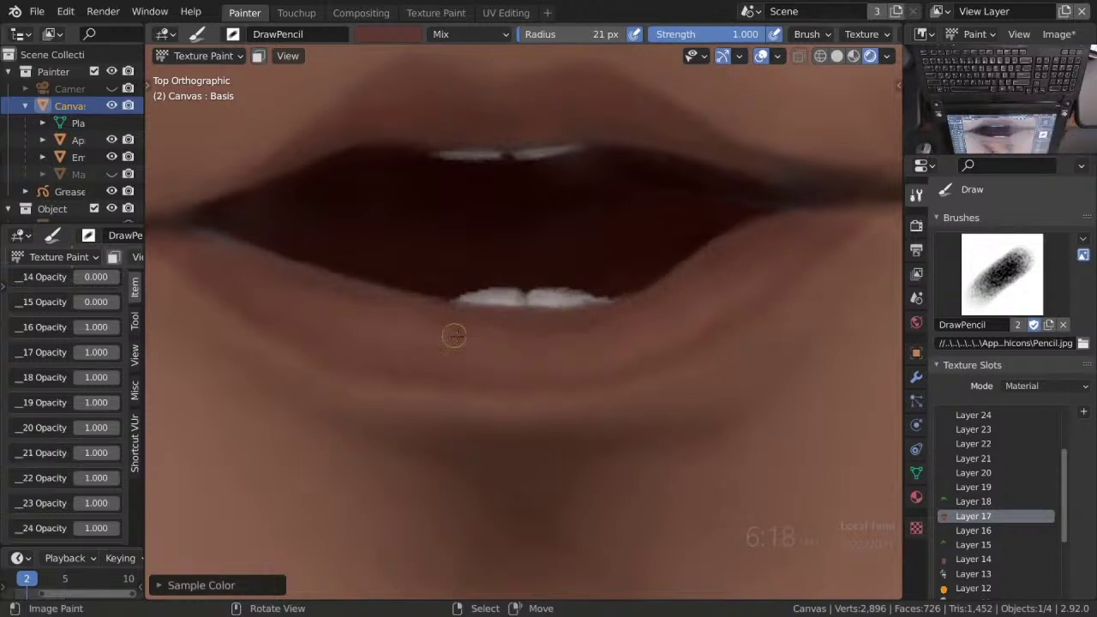
# Smear the lower lip's inner edge around the lower teeth with SmearDither at 21 px.
pyautogui.hotkey('shift', 'space')
pyautogui.click(386, 296)
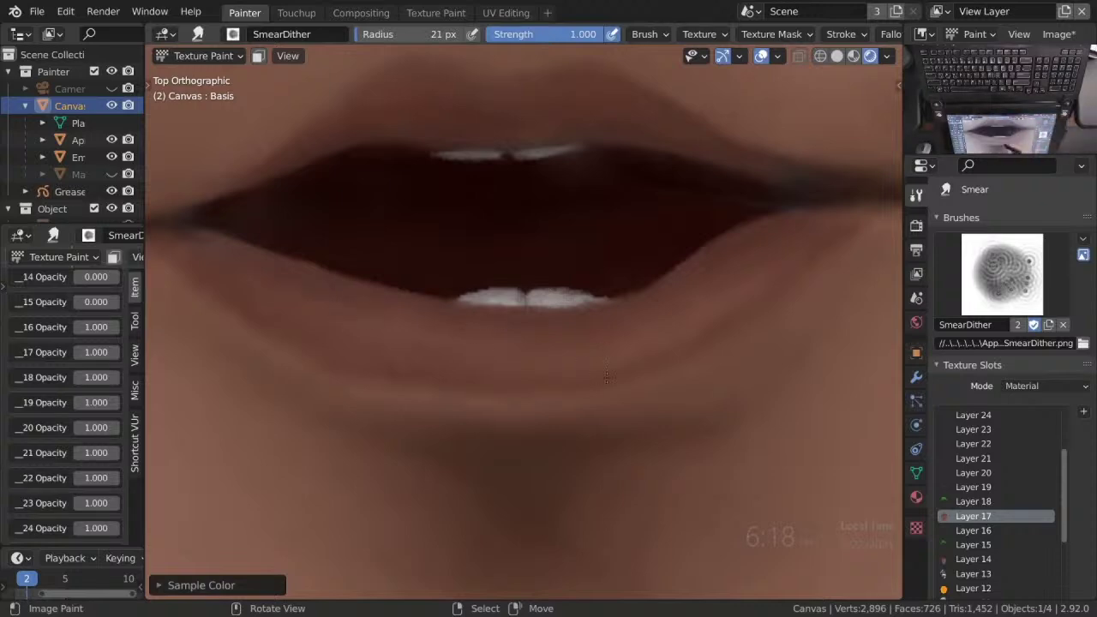
pyautogui.scroll(4, 401, 281)
pyautogui.scroll(-3, 327, 261)
# Paint white highlights on the lower lip with DrawPencil in Overlay mode at 21 px and 0.172 strength.
pyautogui.hotkey('shift', 'space')
pyautogui.click(380, 203)
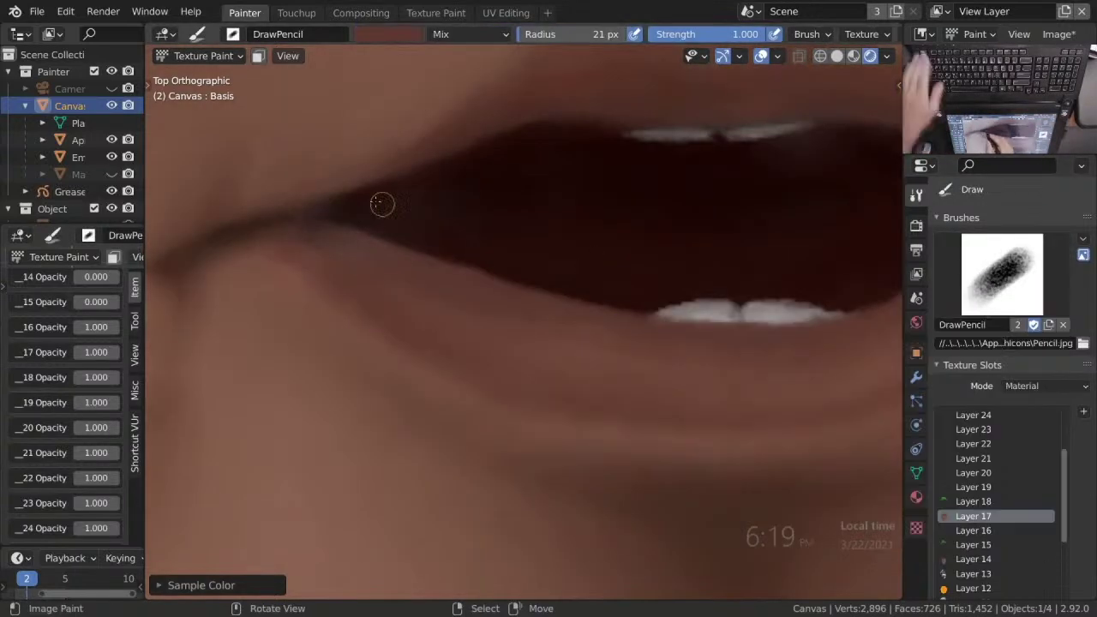
pyautogui.scroll(-2, 367, 215)
pyautogui.click(387, 34)
pyautogui.hotkey('shift', 'f')
pyautogui.click(426, 271)
pyautogui.scroll(2, 315, 244)
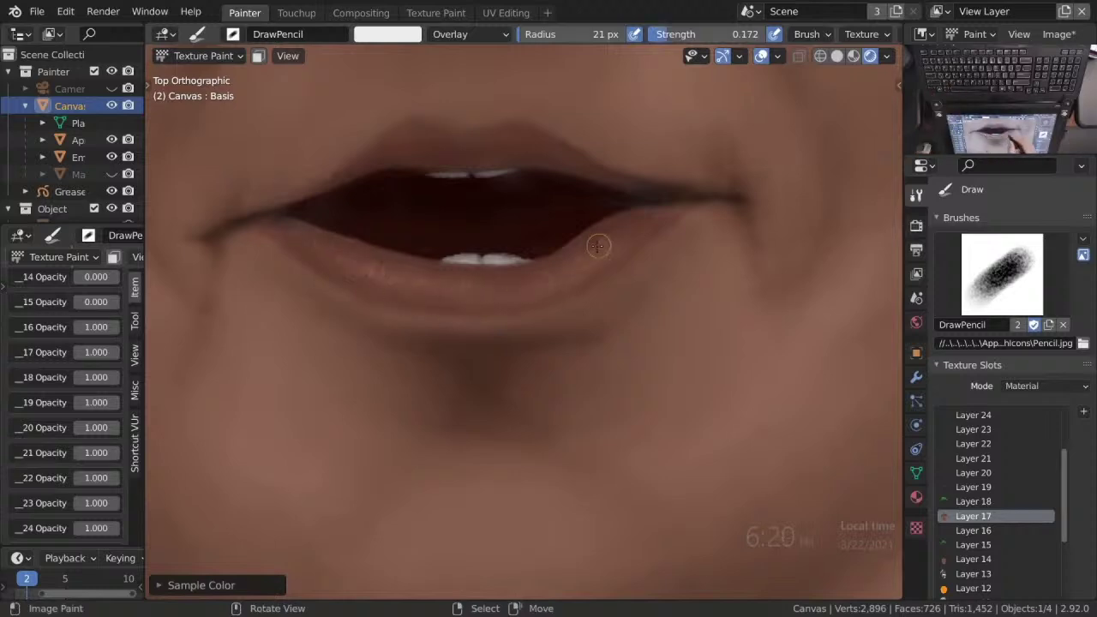
# Enlarge the brush to 50 px and brighten the whole lower lip with white in Overlay mode.
pyautogui.press('f')
pyautogui.click(522, 284)
pyautogui.scroll(-5, 522, 284)
pyautogui.scroll(4, 458, 342)
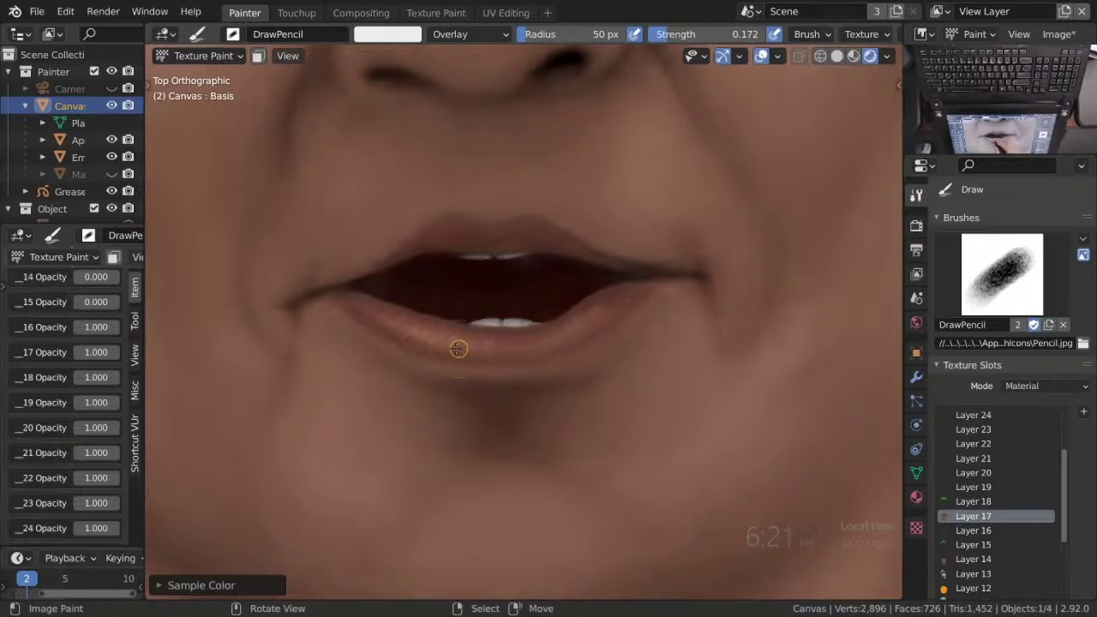
pyautogui.scroll(-4, 458, 349)
pyautogui.scroll(4, 461, 225)
# Switch DrawPencil to Mix mode and blend the lower lip's highlights with SmearDither at 21 px.
pyautogui.press('s')
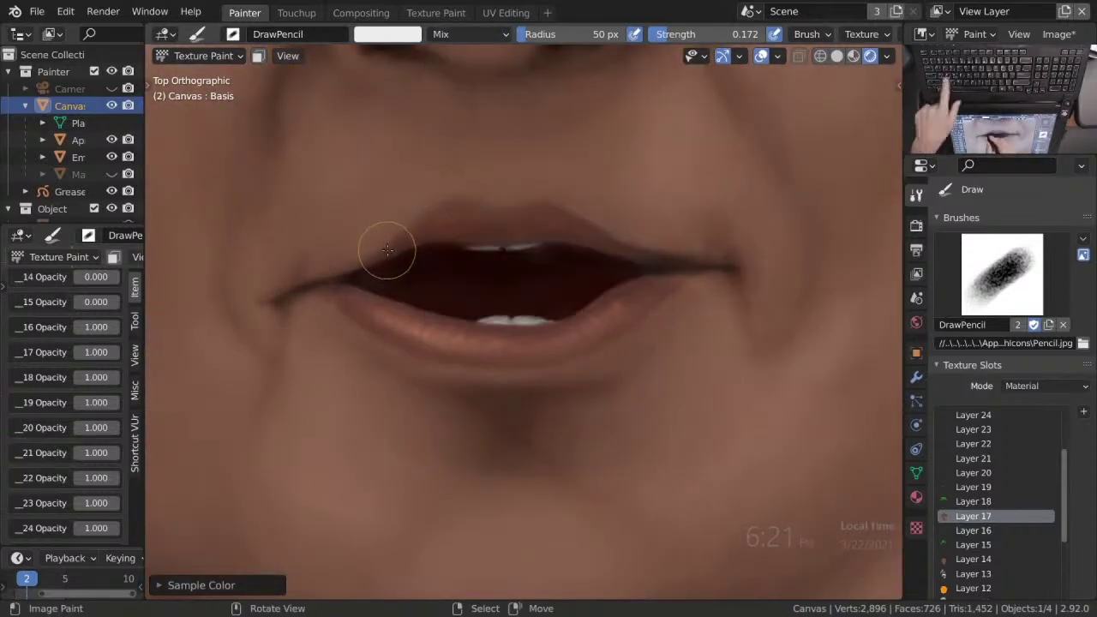
pyautogui.scroll(3, 385, 248)
pyautogui.hotkey('shift', 'space')
pyautogui.click(392, 279)
pyautogui.scroll(-4, 514, 275)
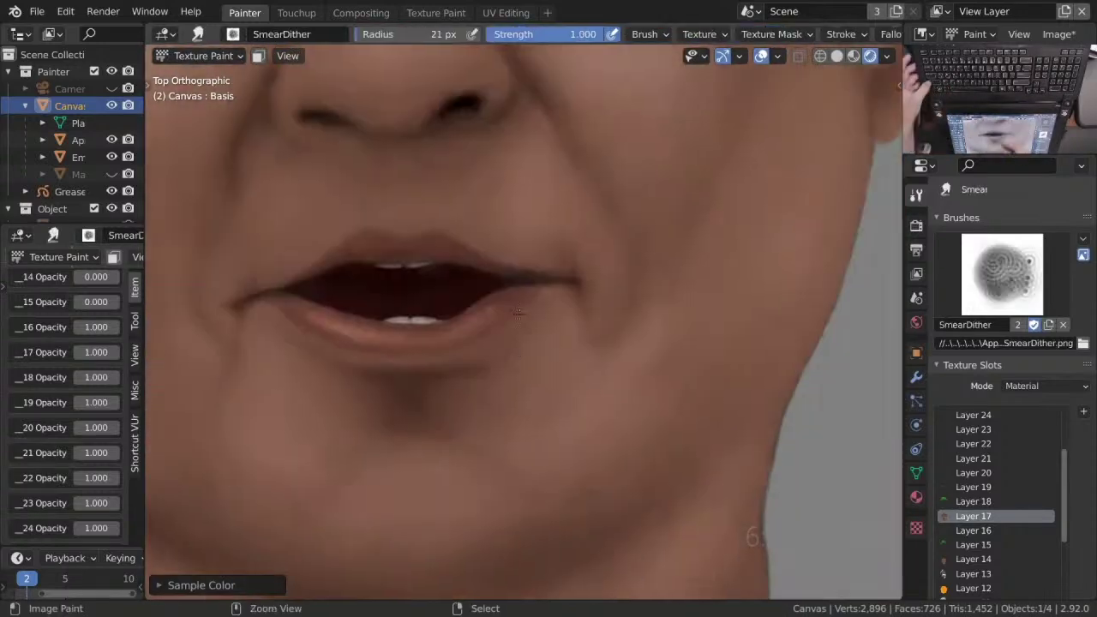
# Refine the upper lip's edge near the mouth corner with sampled brown at 12 px and full strength, and save all images.
pyautogui.scroll(5, 525, 277)
pyautogui.scroll(-2, 506, 257)
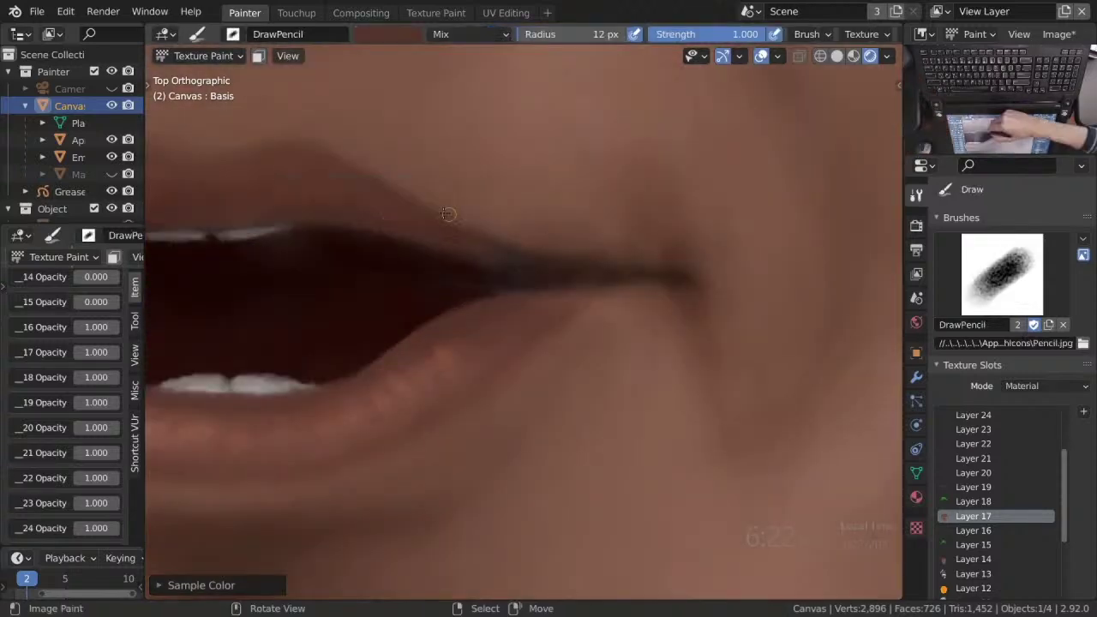
pyautogui.scroll(-3, 455, 231)
pyautogui.scroll(-4, 444, 230)
pyautogui.press('q')
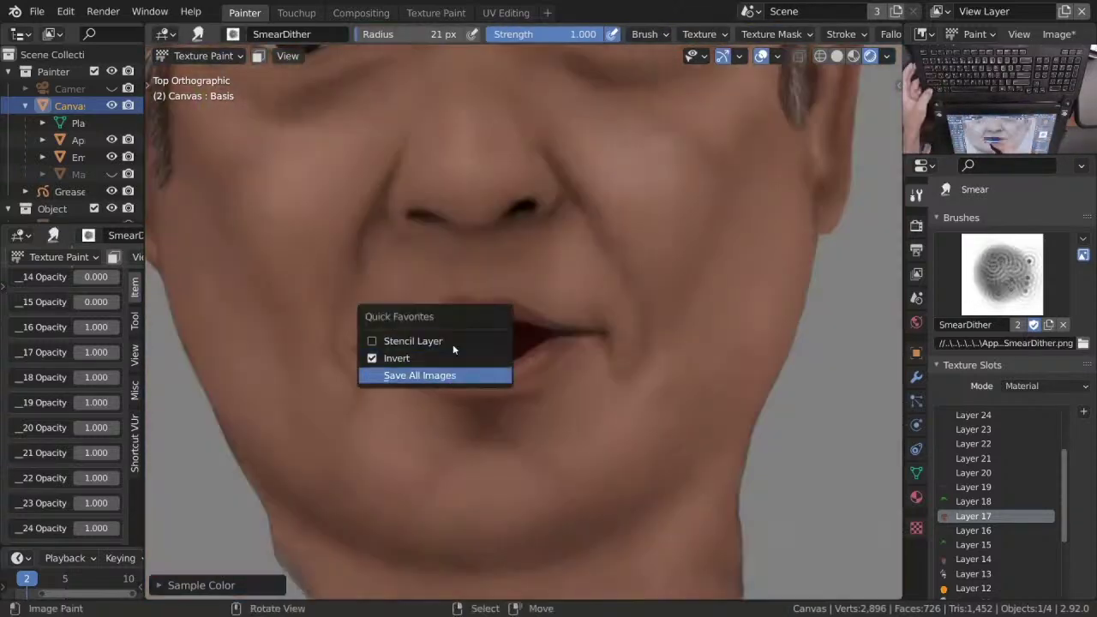
# Darken the shadow under the lower lip with sampled dark brown, using DrawPencil in Mix mode at 41 px and 0.273 strength.
pyautogui.scroll(2, 480, 334)
pyautogui.hotkey('shift', 'space')
pyautogui.click(488, 311)
pyautogui.scroll(-2, 489, 325)
pyautogui.hotkey('shift', 'f')
pyautogui.click(464, 387)
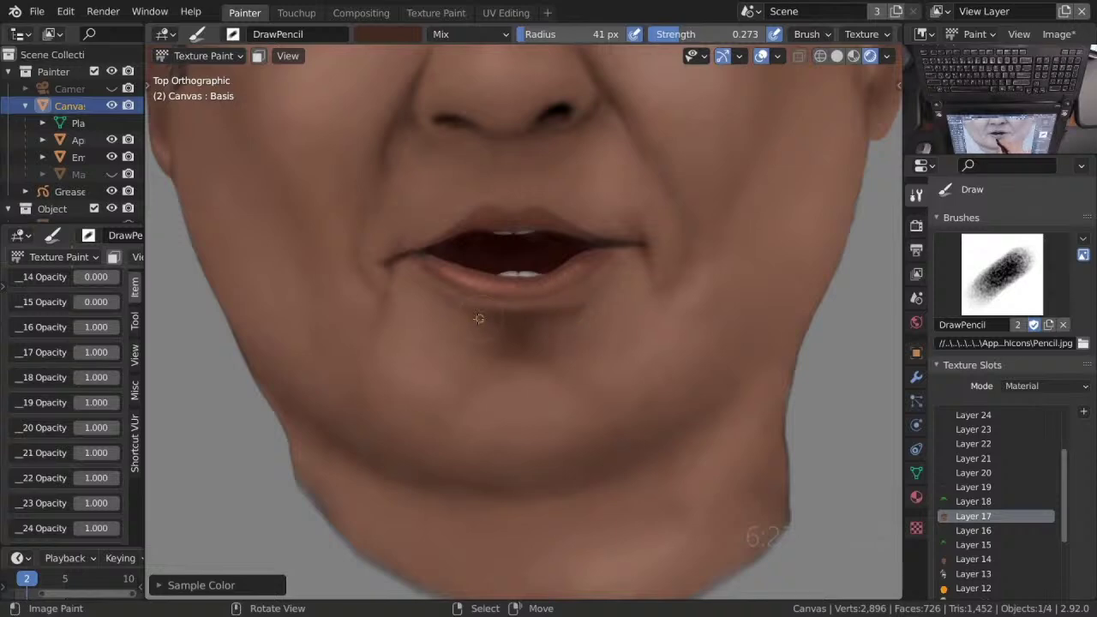
pyautogui.scroll(2, 600, 308)
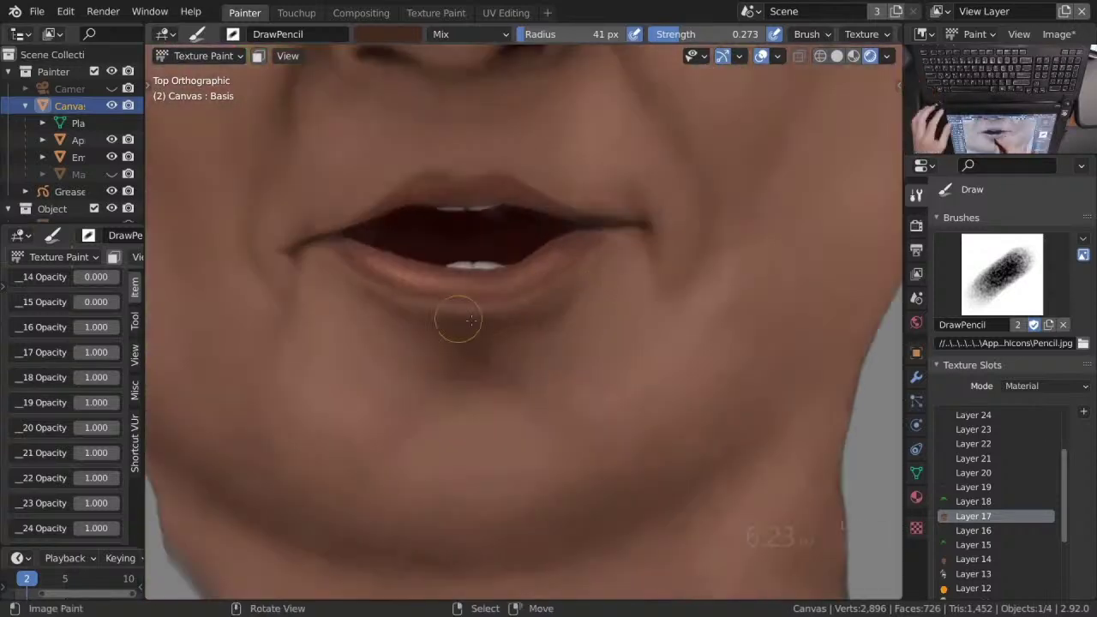
# Blend the darkened under-lip shadow into the surrounding chin with SmearDither at 21 px.
pyautogui.press('3')
pyautogui.scroll(-5, 442, 342)
pyautogui.scroll(5, 542, 370)
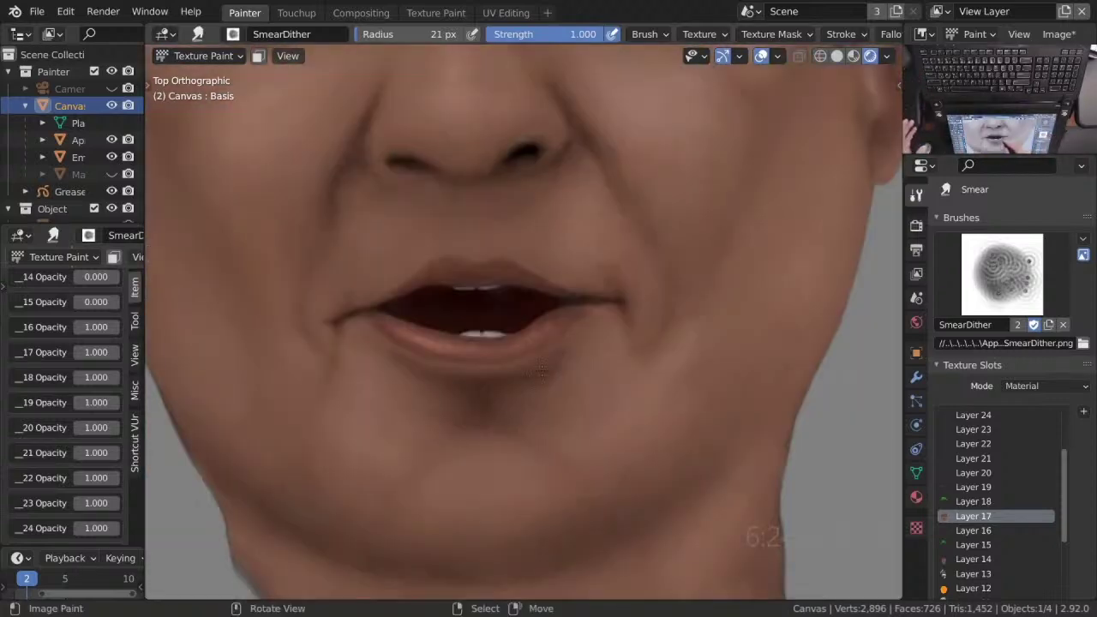
pyautogui.scroll(-3, 529, 343)
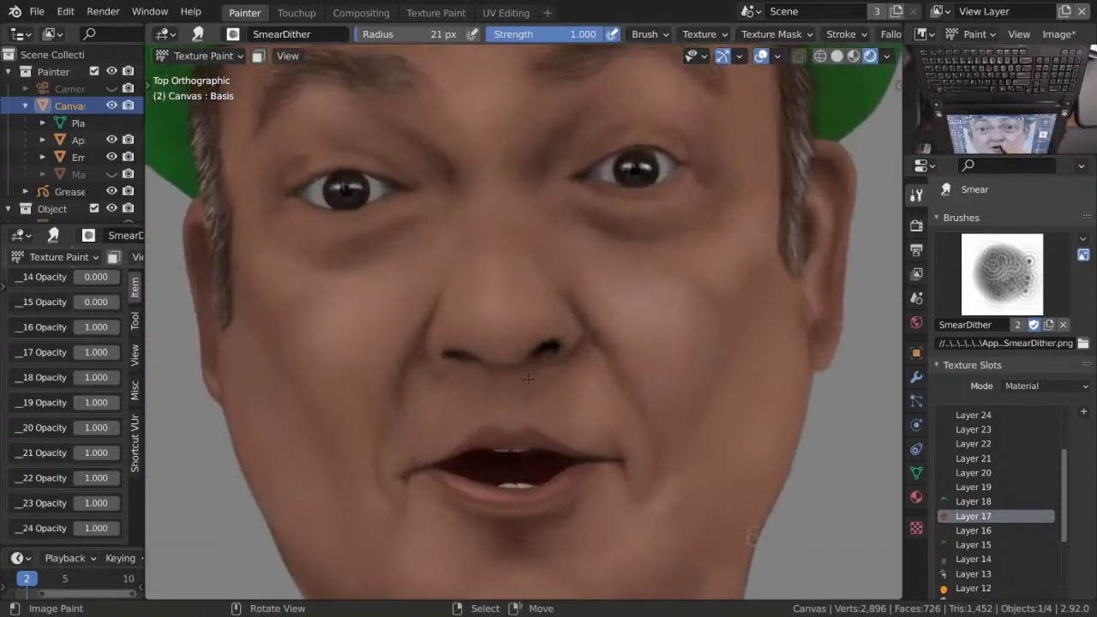
# Darken the shading beneath the nose with DrawPencil in Multiply mode, and blend it into the upper lip area with SmearDither at 21 px.
pyautogui.press('1')
pyautogui.click(467, 35)
pyautogui.click(453, 137)
pyautogui.scroll(2, 529, 402)
pyautogui.scroll(1, 529, 403)
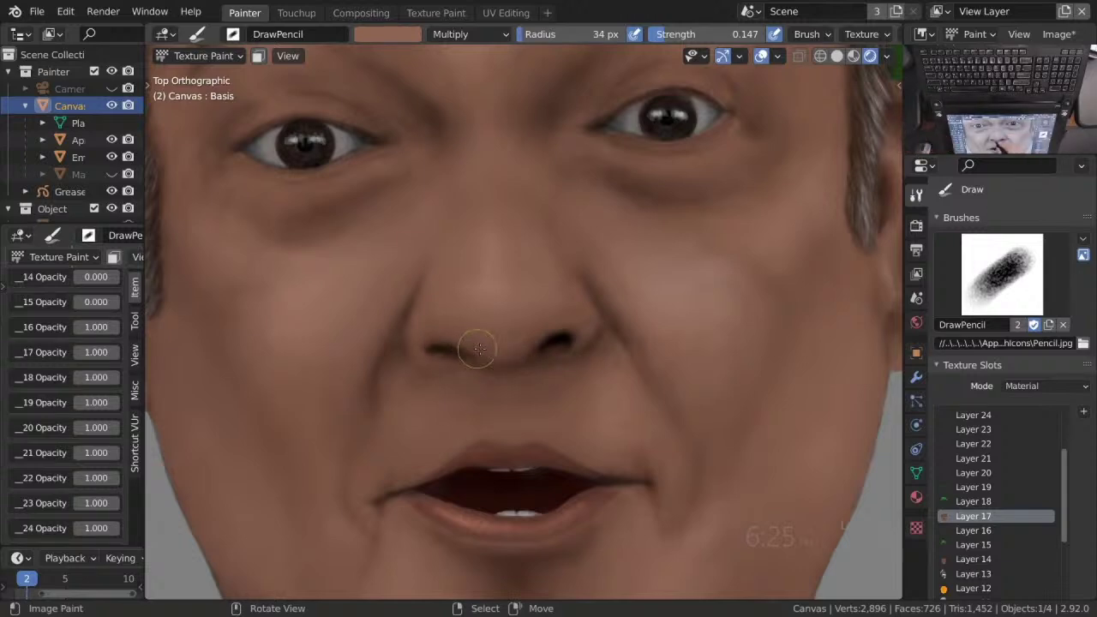
pyautogui.scroll(-4, 480, 349)
pyautogui.scroll(4, 519, 350)
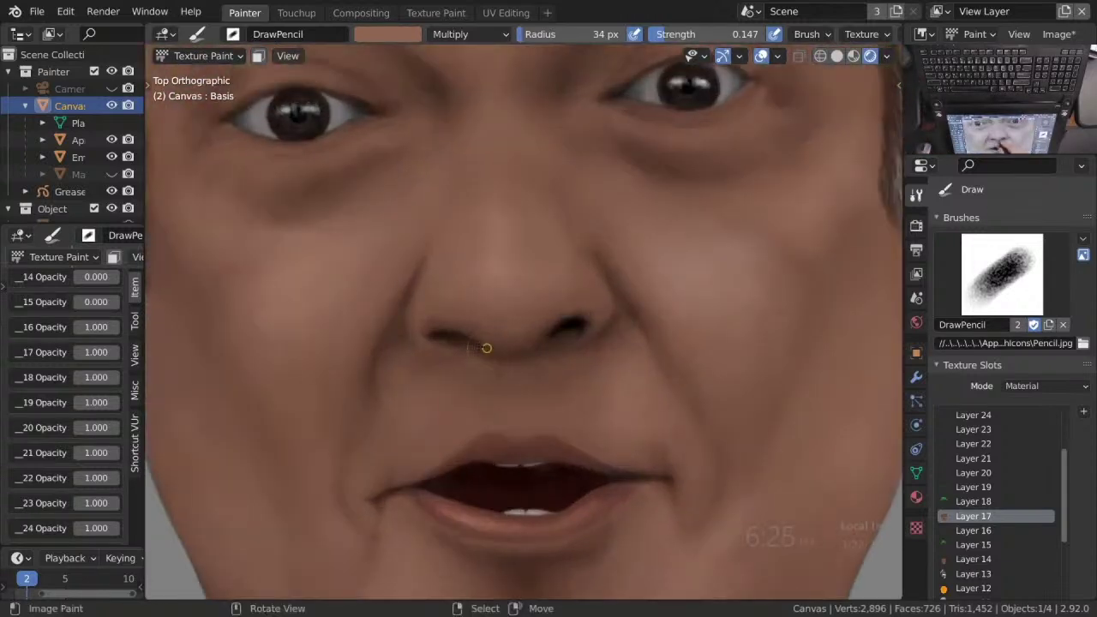
pyautogui.press('f')
pyautogui.hotkey('shift', 'f')
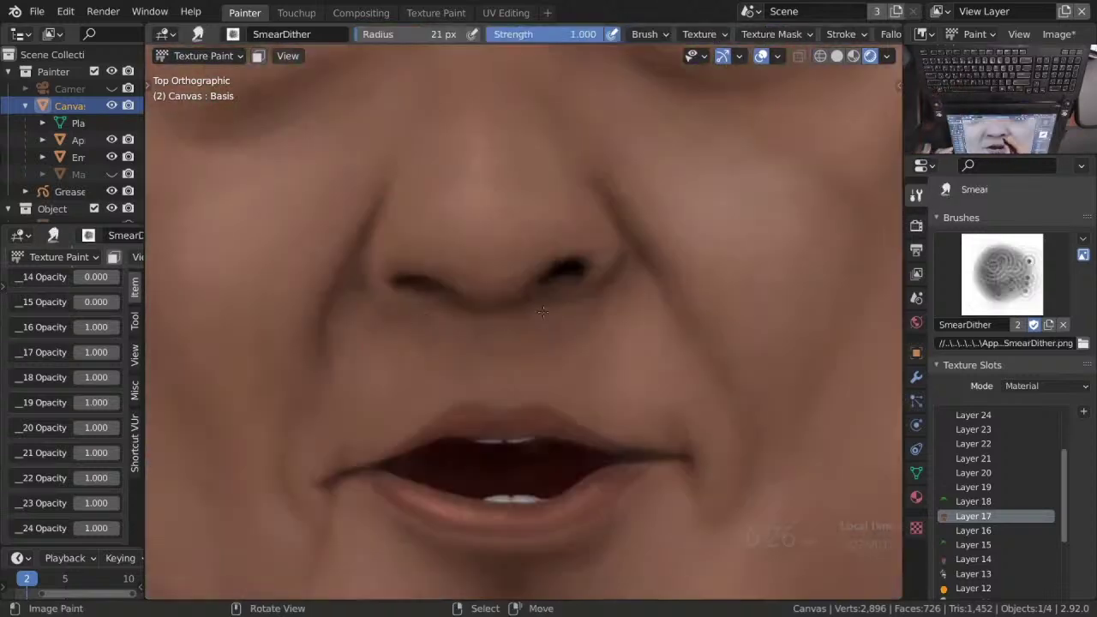
pyautogui.scroll(-4, 504, 329)
pyautogui.scroll(4, 505, 343)
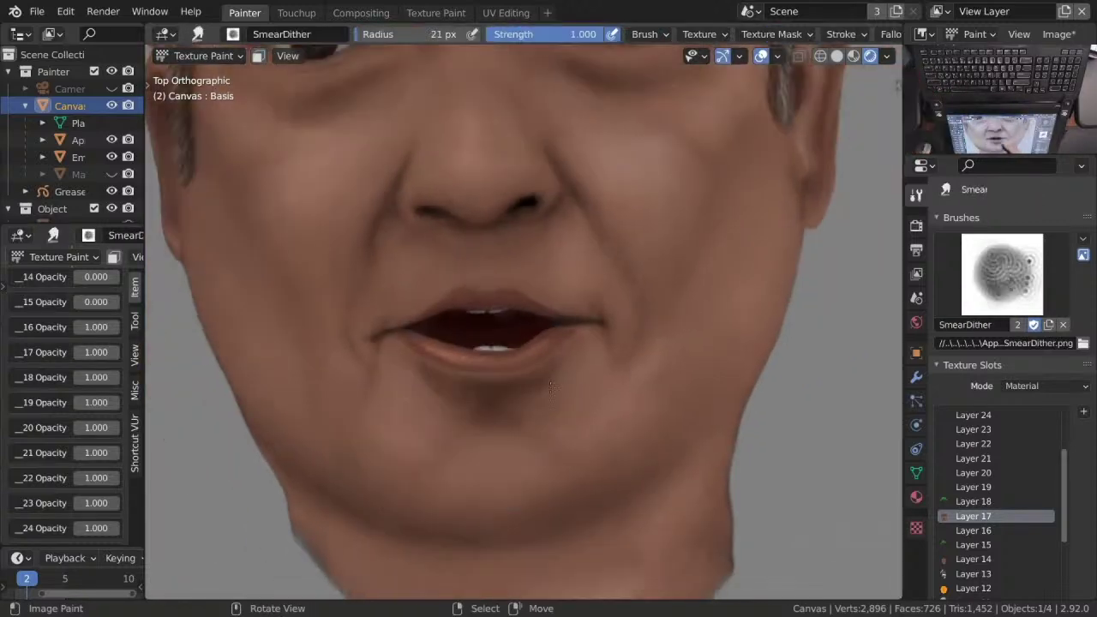
# Deepen the shadow under the chin with sampled dark brown, using DrawPencil in Multiply mode at 63 px and 0.156 strength.
pyautogui.scroll(-4, 523, 322)
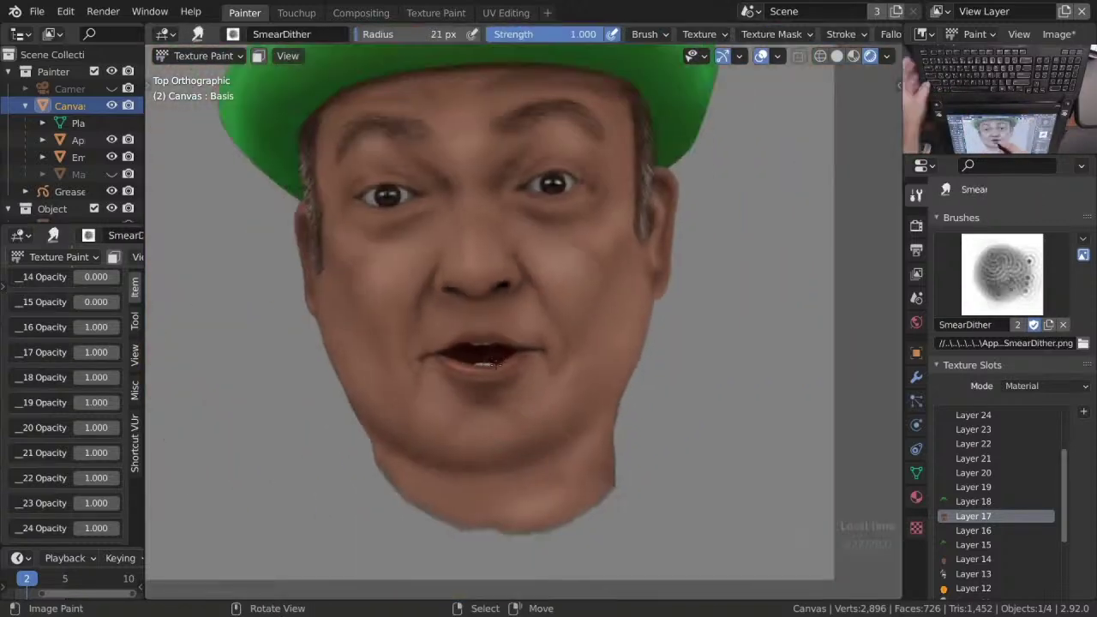
pyautogui.scroll(4, 523, 343)
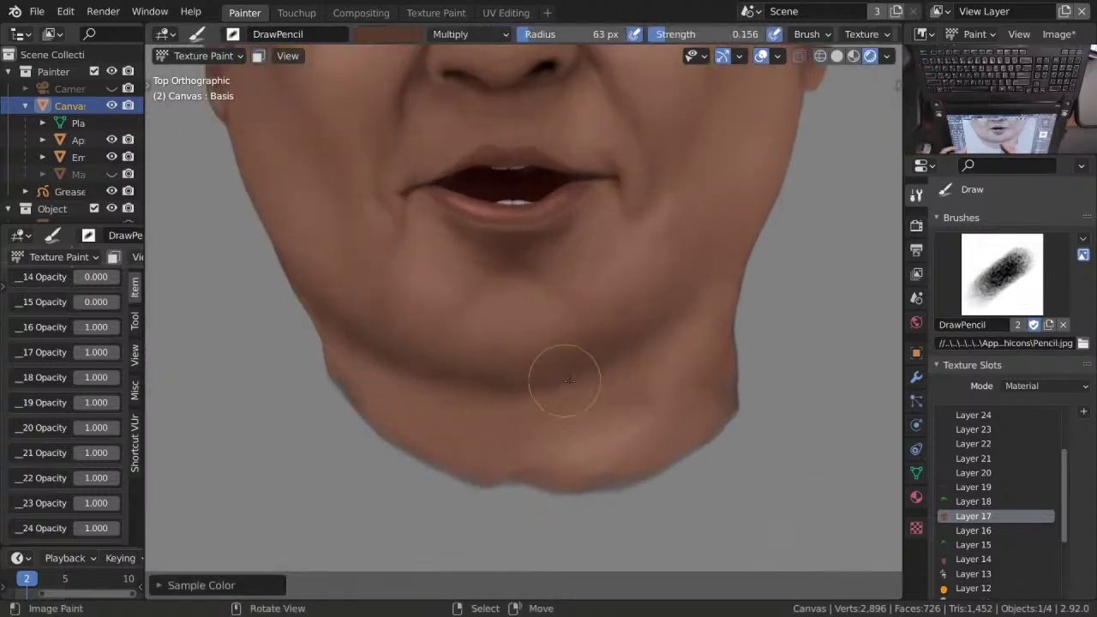
pyautogui.scroll(-1, 535, 379)
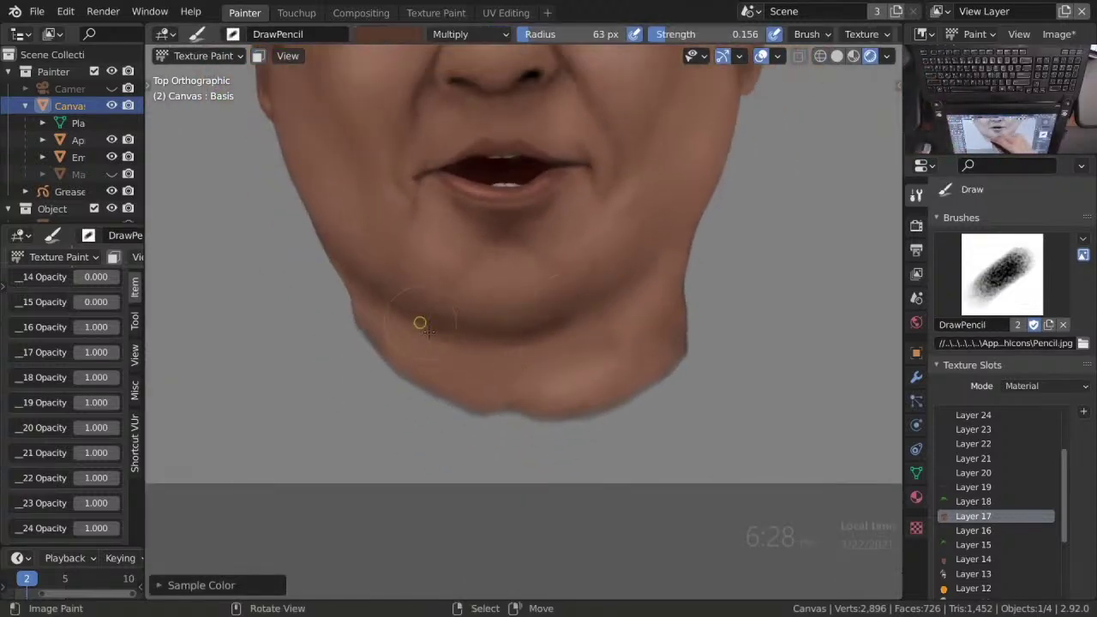
pyautogui.scroll(-3, 568, 318)
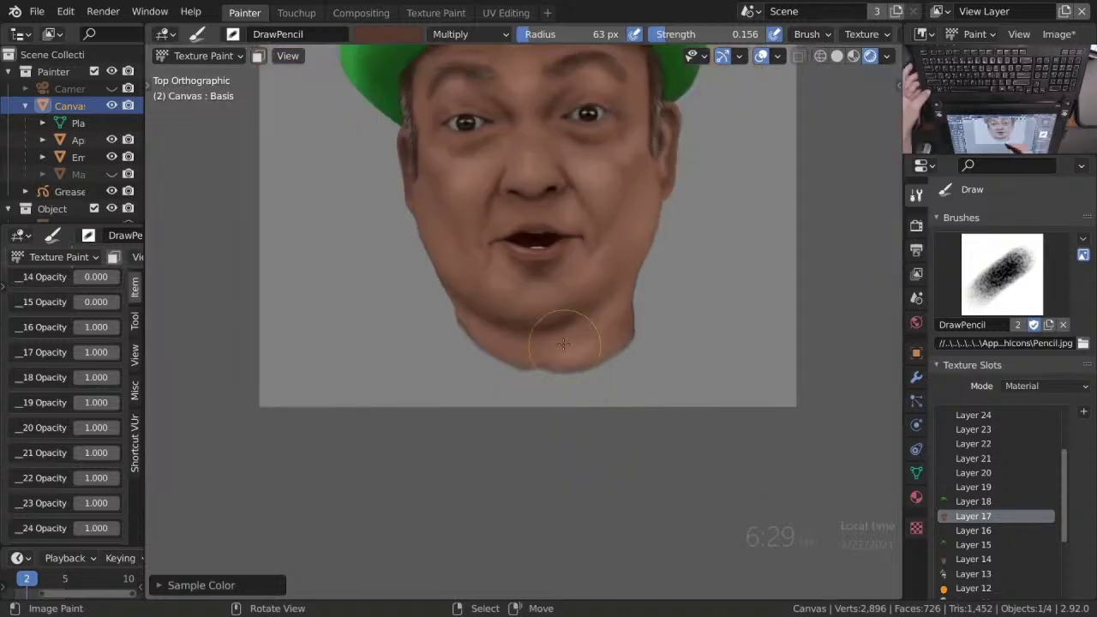
# Soften the chin and jawline shading with sampled skin tones, using DrawPencil in Mix mode at 63 px and 0.156 strength.
pyautogui.scroll(3, 495, 289)
pyautogui.click(467, 35)
pyautogui.click(441, 54)
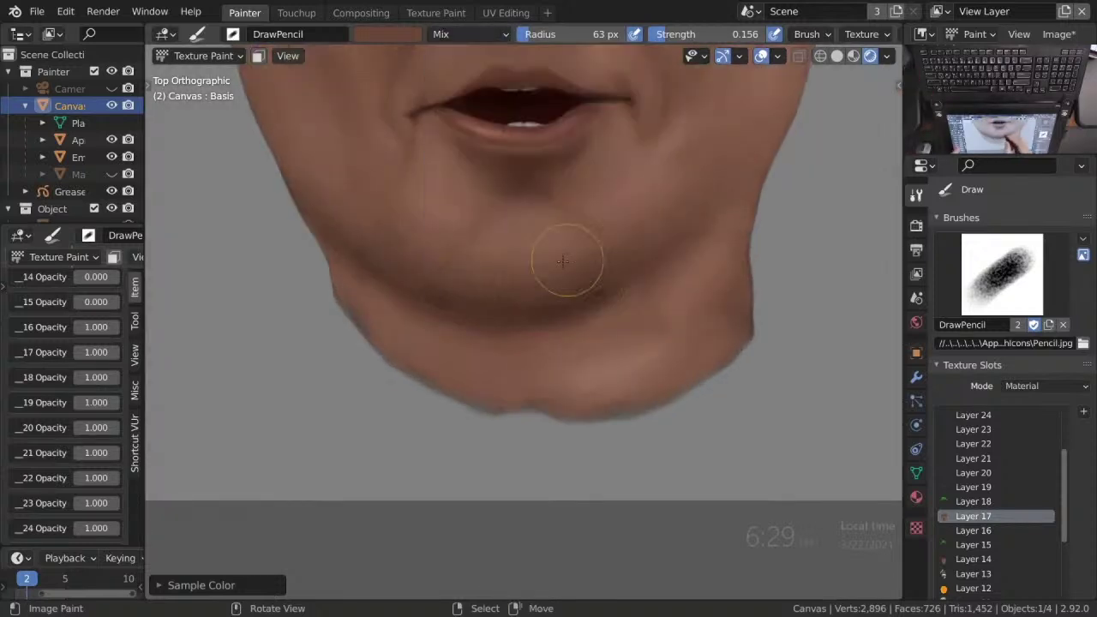
pyautogui.press('s')
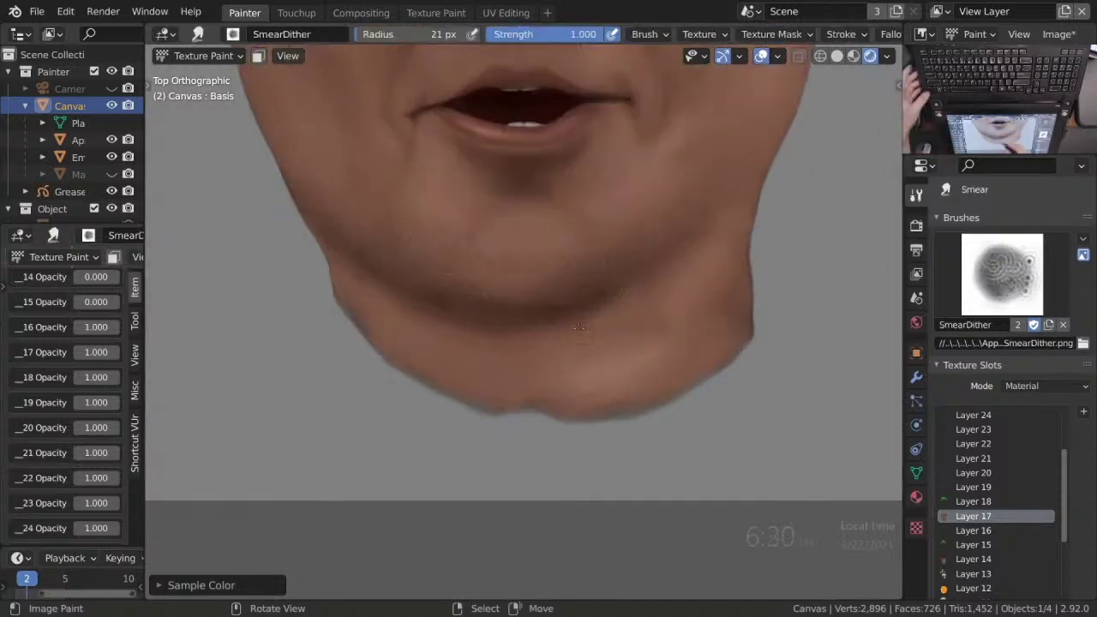
pyautogui.hotkey('ctrl', 'z')
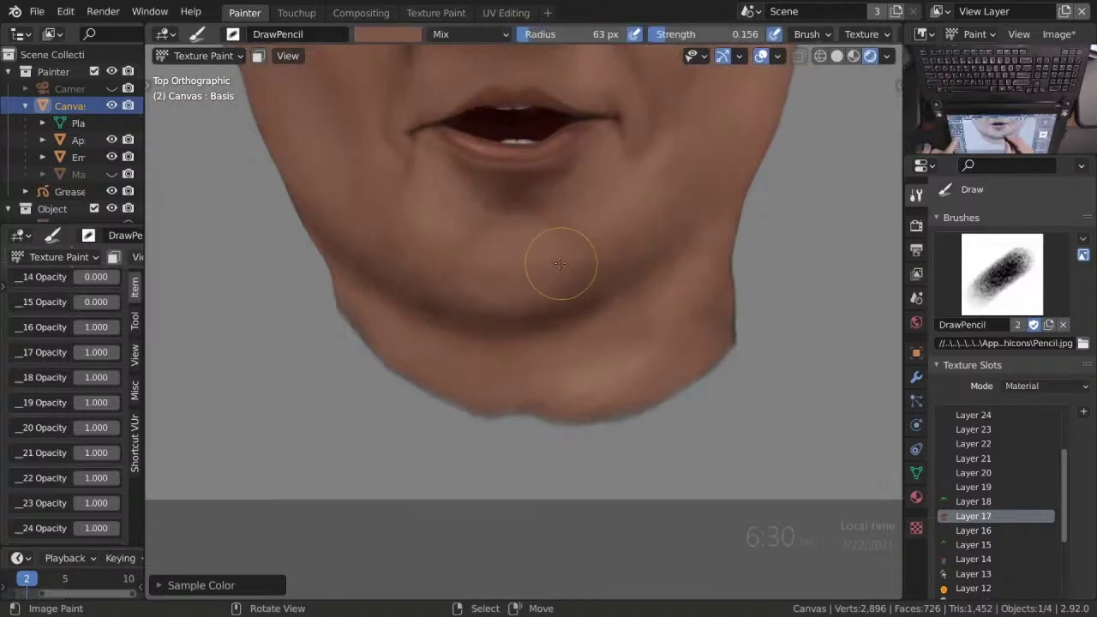
pyautogui.moveTo(499, 259)
pyautogui.mouseDown()
pyautogui.moveTo(541, 250)
pyautogui.moveTo(538, 307)
pyautogui.moveTo(566, 309)
pyautogui.mouseUp()
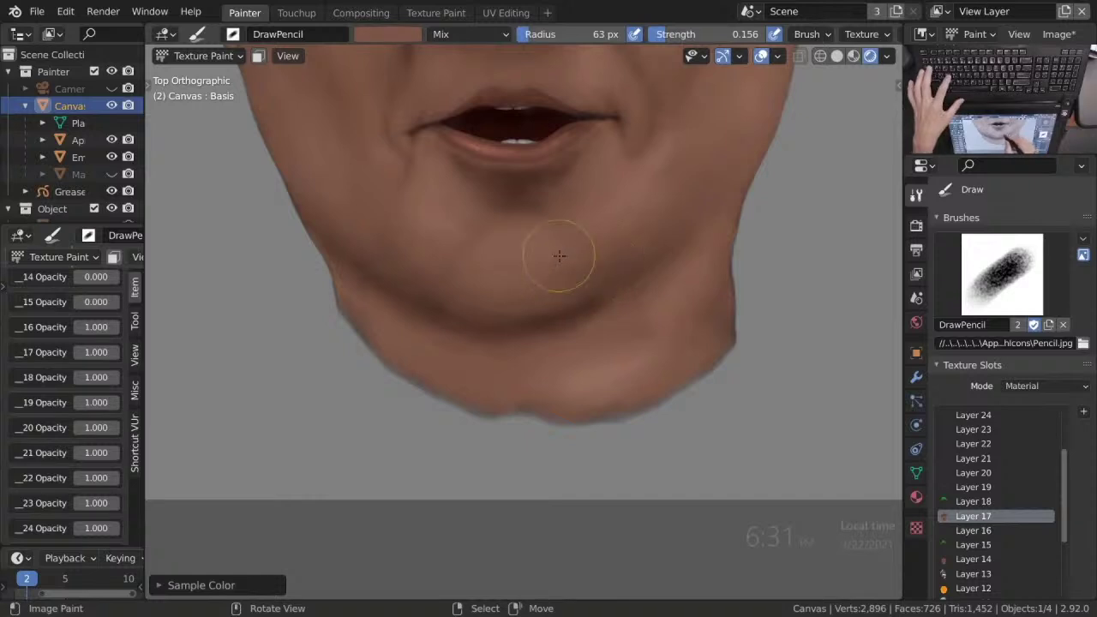
pyautogui.moveTo(515, 251)
pyautogui.mouseDown()
pyautogui.moveTo(552, 331)
pyautogui.moveTo(608, 314)
pyautogui.mouseUp()
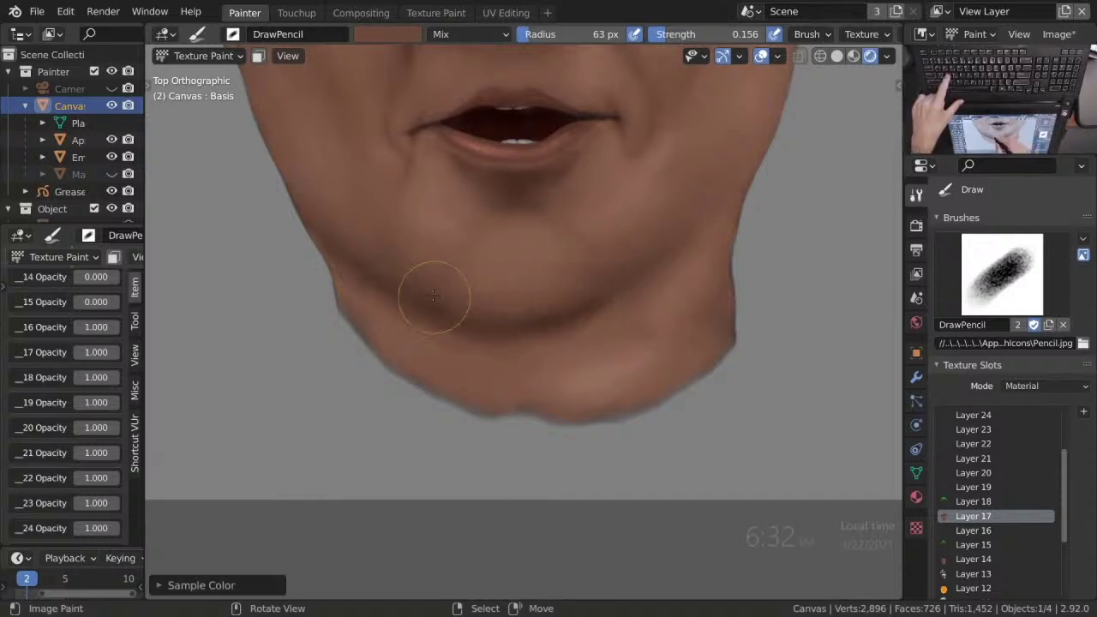
# Blend the shadow along the chin's lower edge with SmearDither at 21 px, and save the blend file.
pyautogui.press('2')
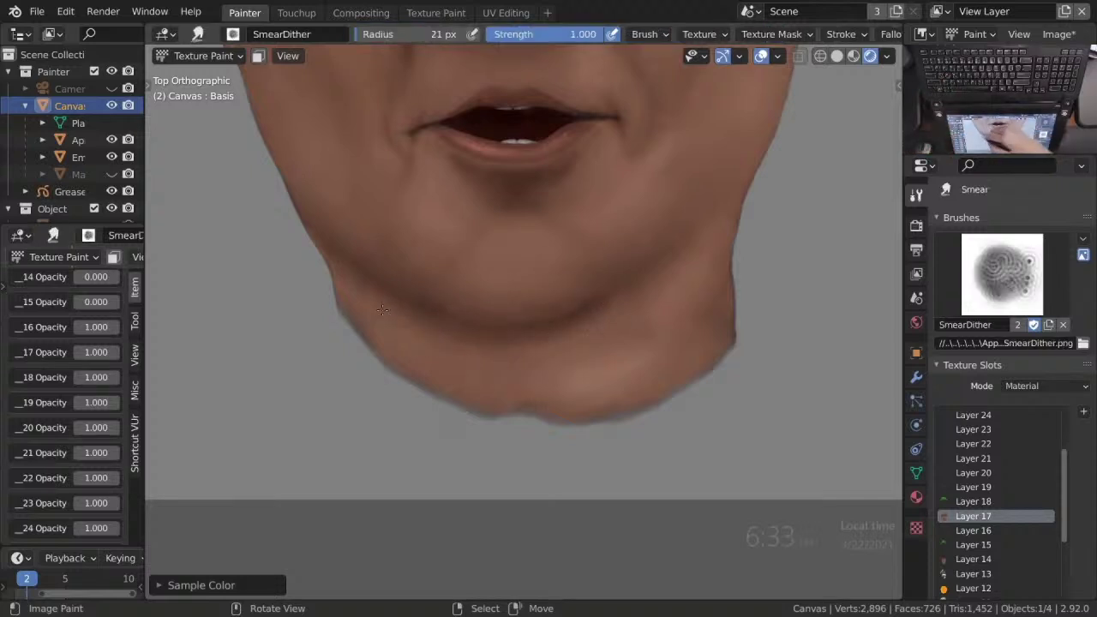
pyautogui.scroll(-5, 595, 322)
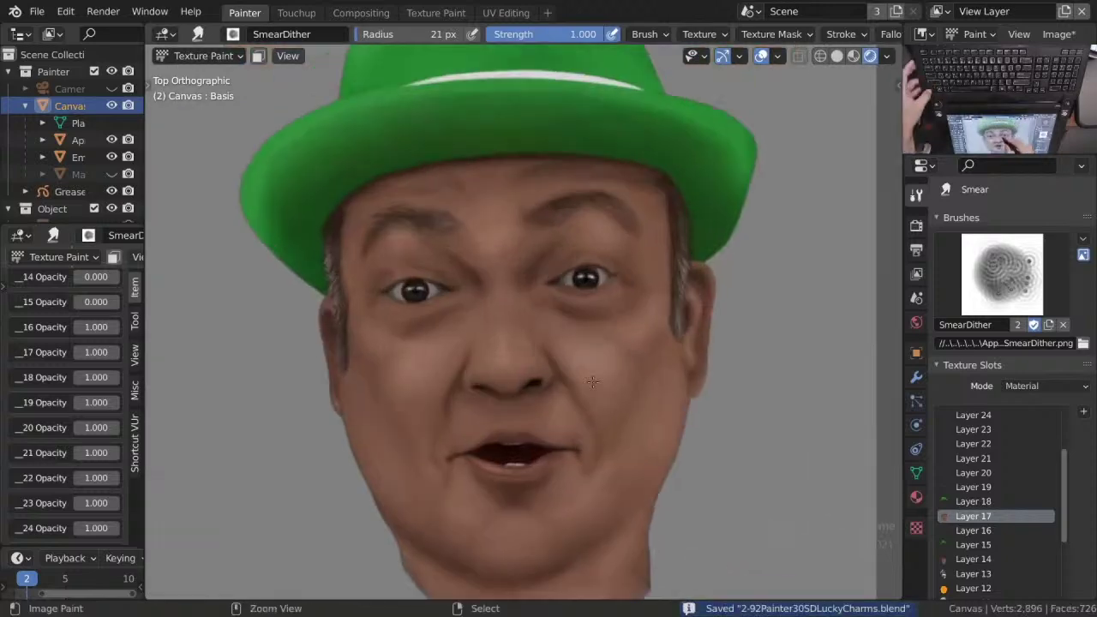
# Activate Layer 22 and set up the DrawSoft brush with a gray color in Mix mode.
pyautogui.click(974, 443)
pyautogui.click(1002, 274)
pyautogui.click(1029, 363)
pyautogui.scroll(2, 514, 300)
pyautogui.click(387, 35)
pyautogui.scroll(-5, 75, 399)
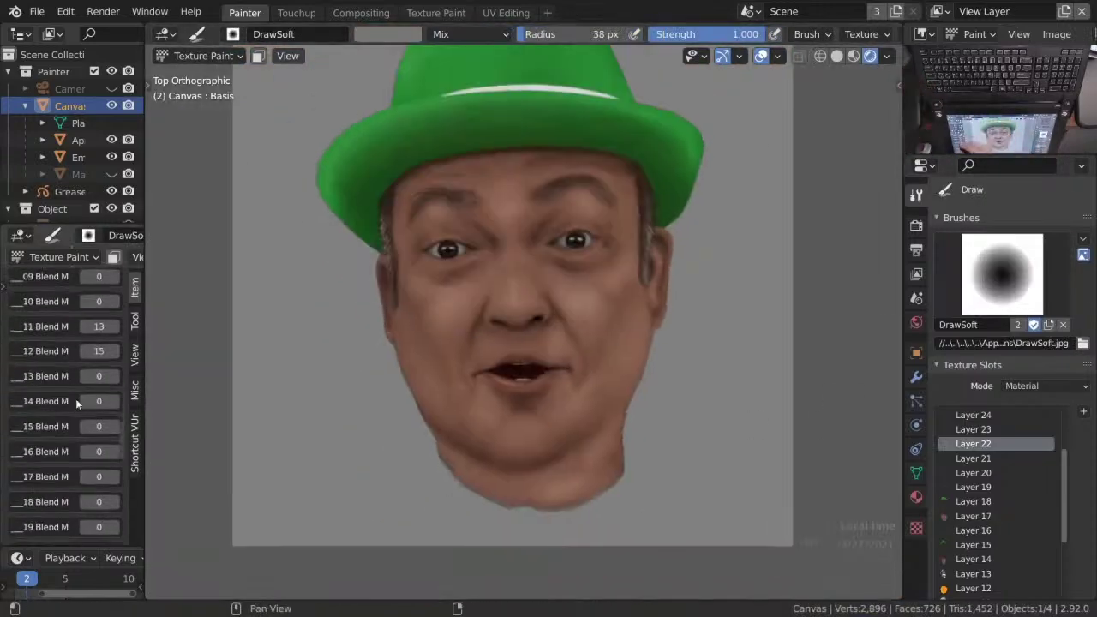
# Lower the DrawSoft brush's strength to 0.115 for soft painting over the portrait on Layer 22.
pyautogui.scroll(2, 588, 310)
pyautogui.scroll(8, 60, 443)
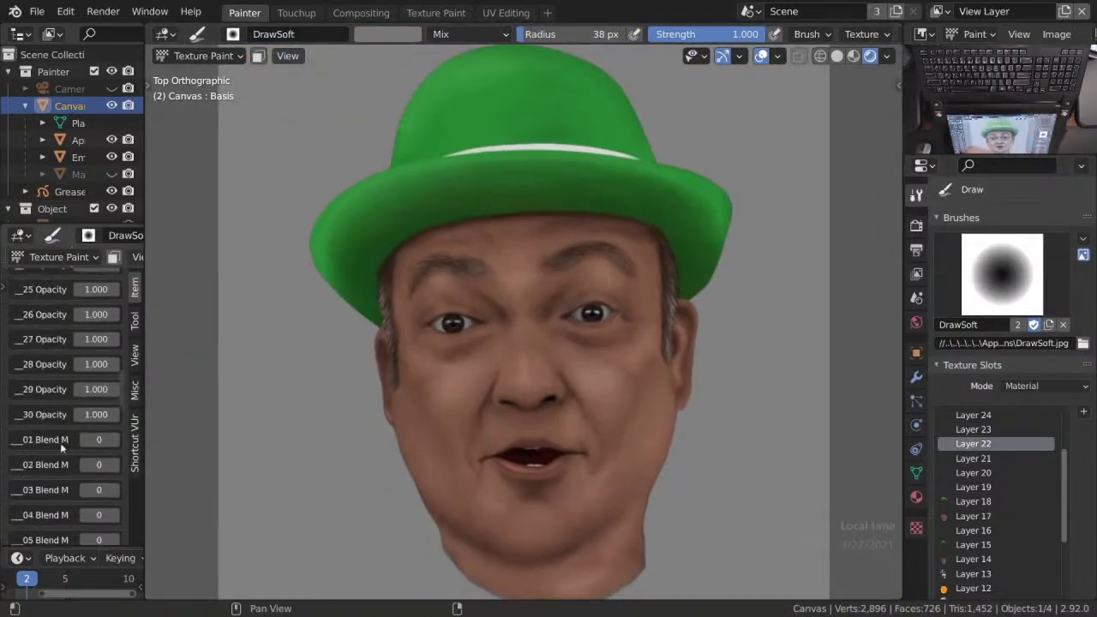
pyautogui.scroll(2, 540, 300)
pyautogui.press('q')
pyautogui.click(463, 260)
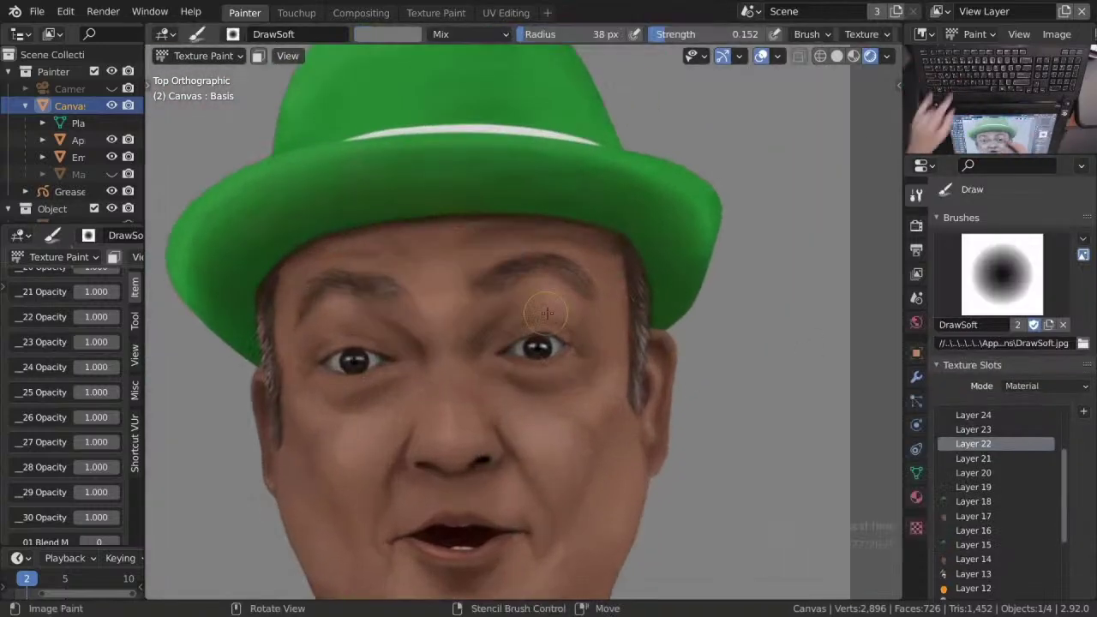
pyautogui.scroll(2, 568, 206)
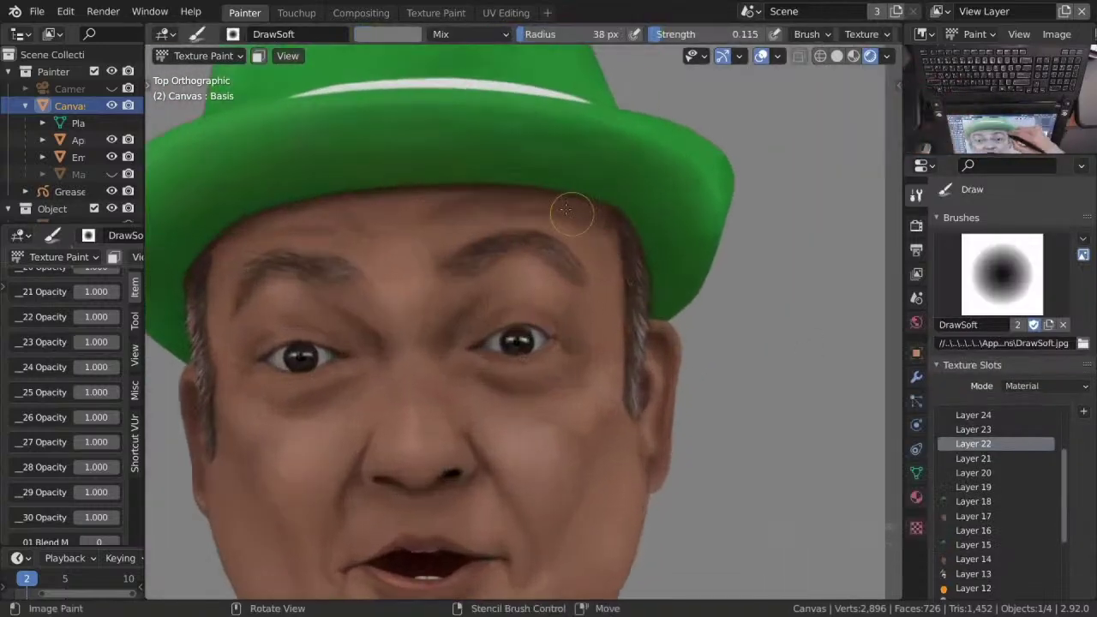
pyautogui.scroll(3, 665, 292)
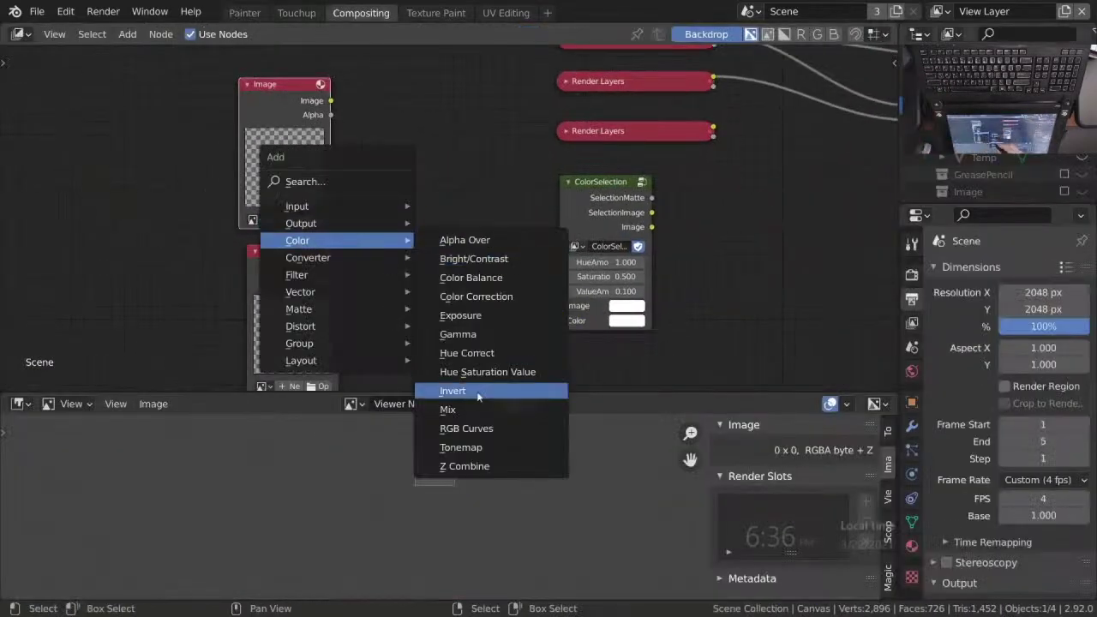
# Combine the face and hat layers' alphas with a Mix node in the compositor, and save the full-head silhouette as Mask.png.
pyautogui.click(451, 409)
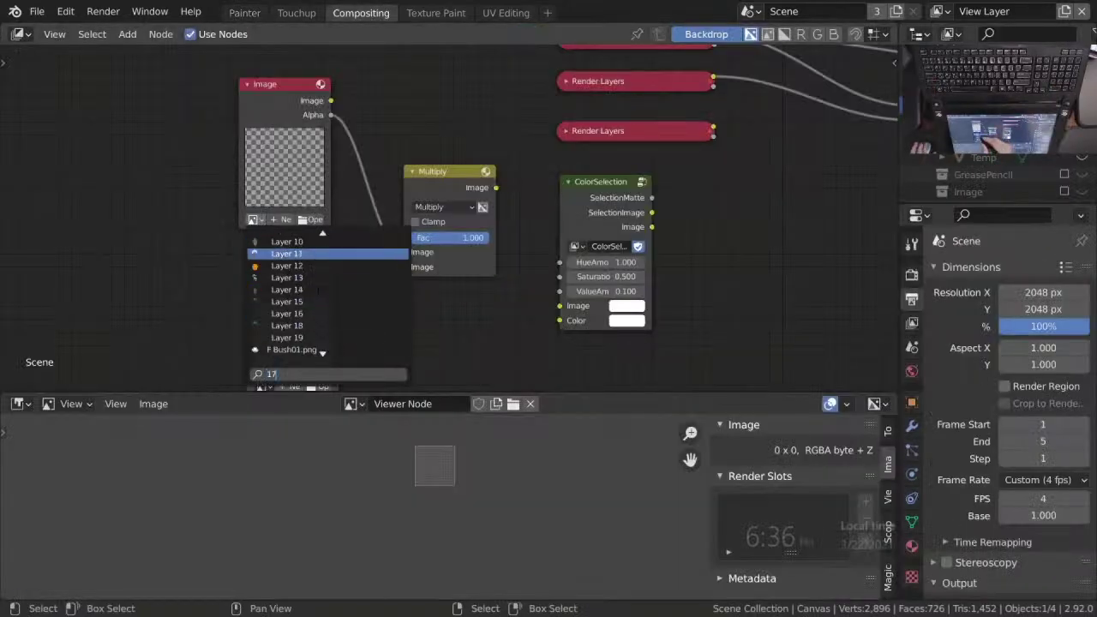
pyautogui.click(450, 161)
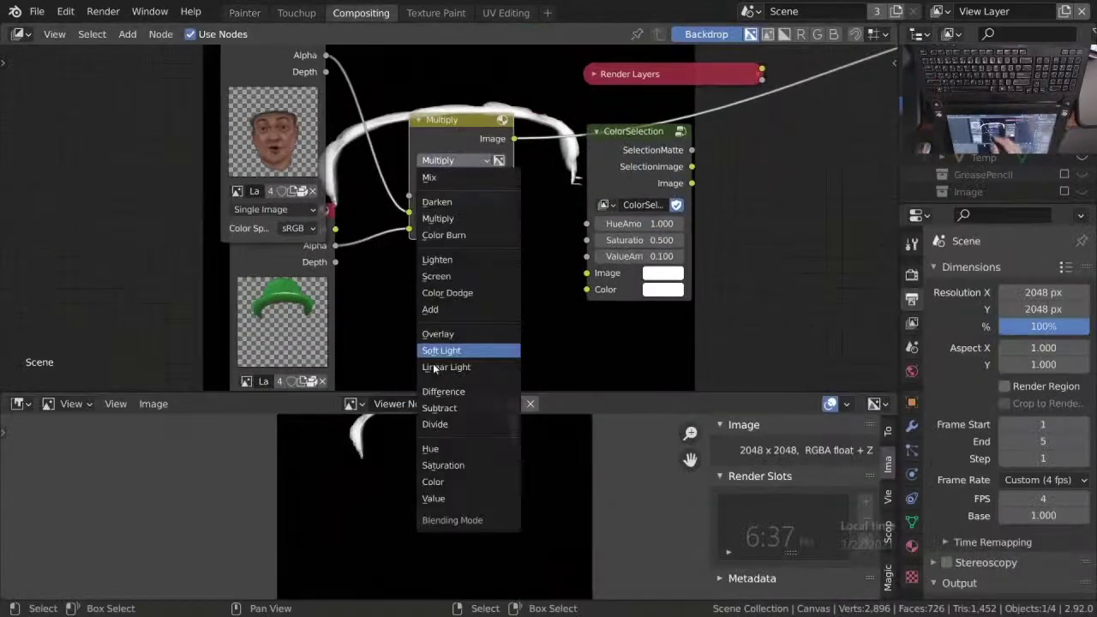
pyautogui.click(442, 367)
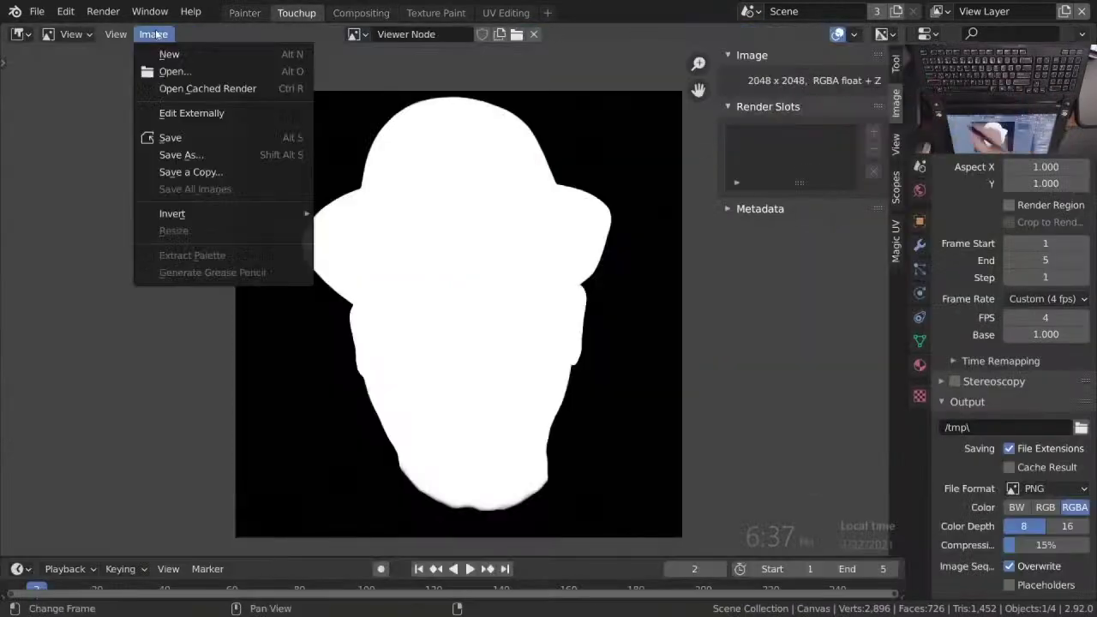
pyautogui.click(183, 152)
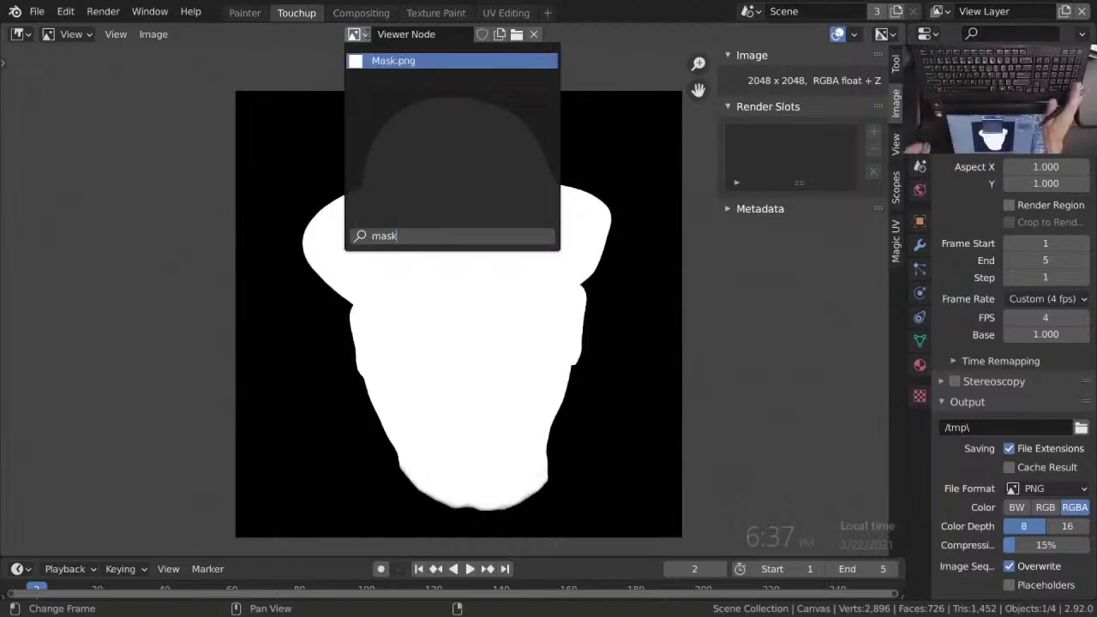
pyautogui.click(392, 64)
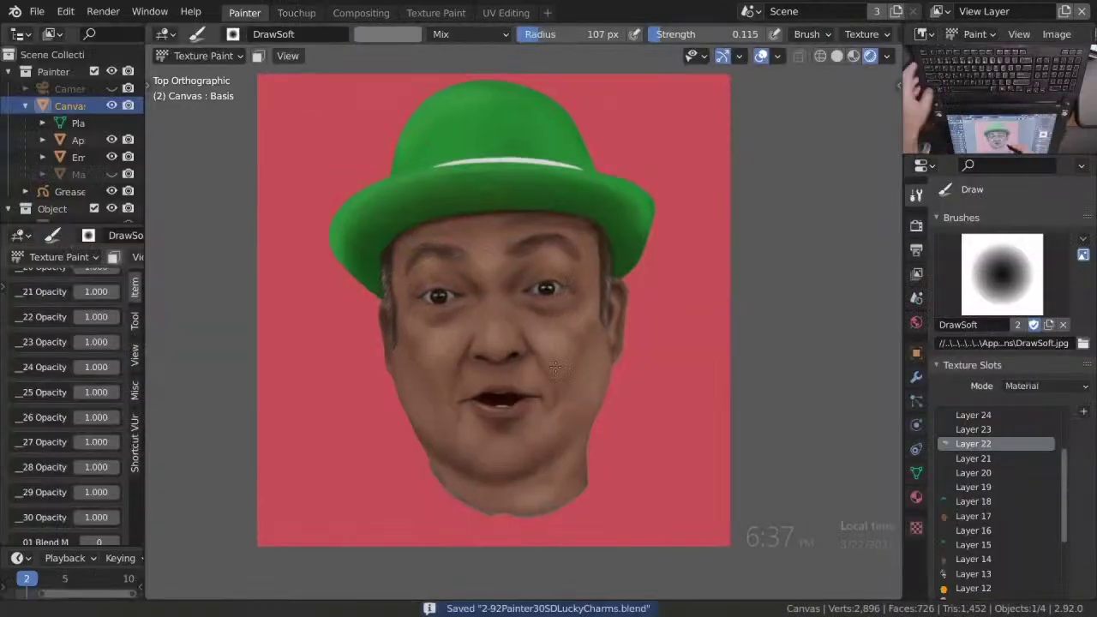
# Mask the hat's band with the Mask brush at 25 px and the green crown above it with MaskHard at 95 px.
pyautogui.scroll(3, 600, 303)
pyautogui.scroll(2, 600, 303)
pyautogui.hotkey('shift', 'space')
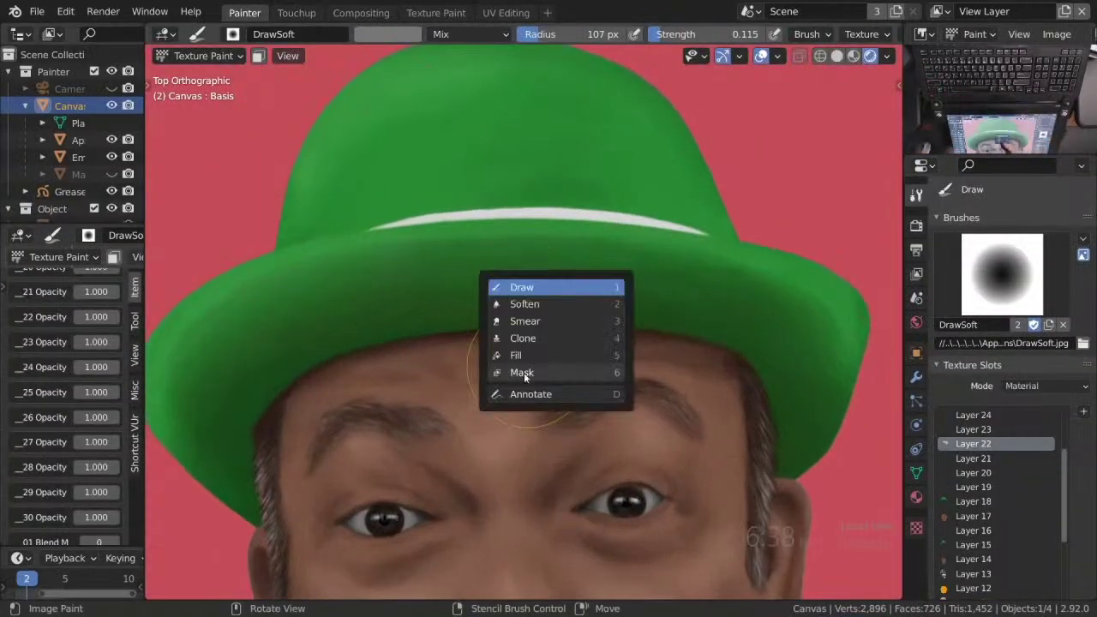
pyautogui.click(523, 365)
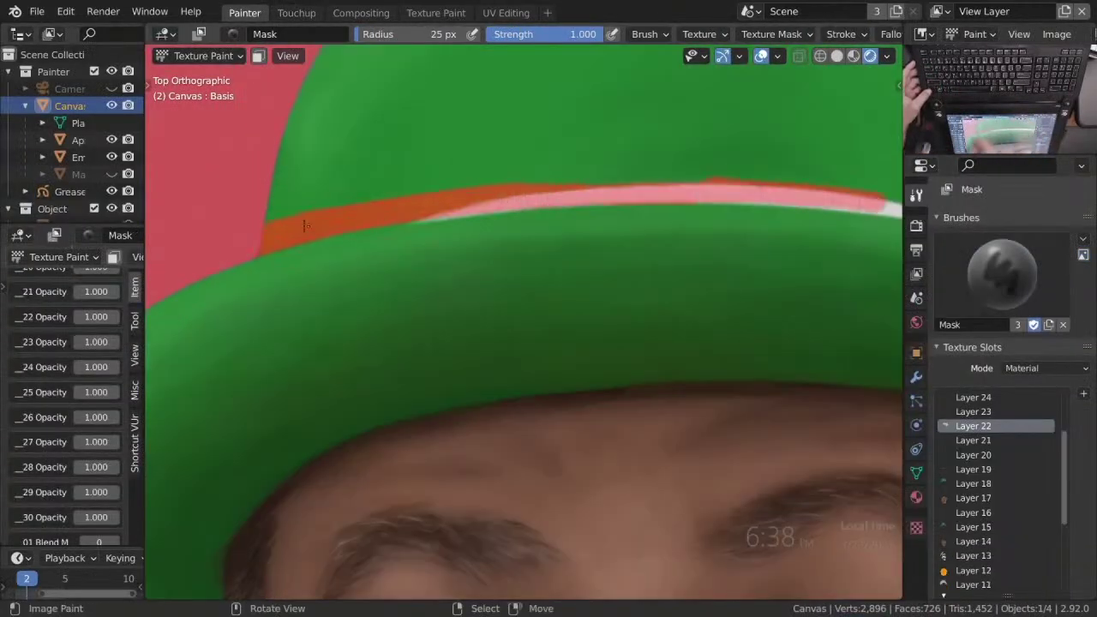
pyautogui.scroll(-5, 305, 225)
pyautogui.moveTo(304, 225); pyautogui.dragTo(641, 244, button='middle')
pyautogui.scroll(4, 514, 240)
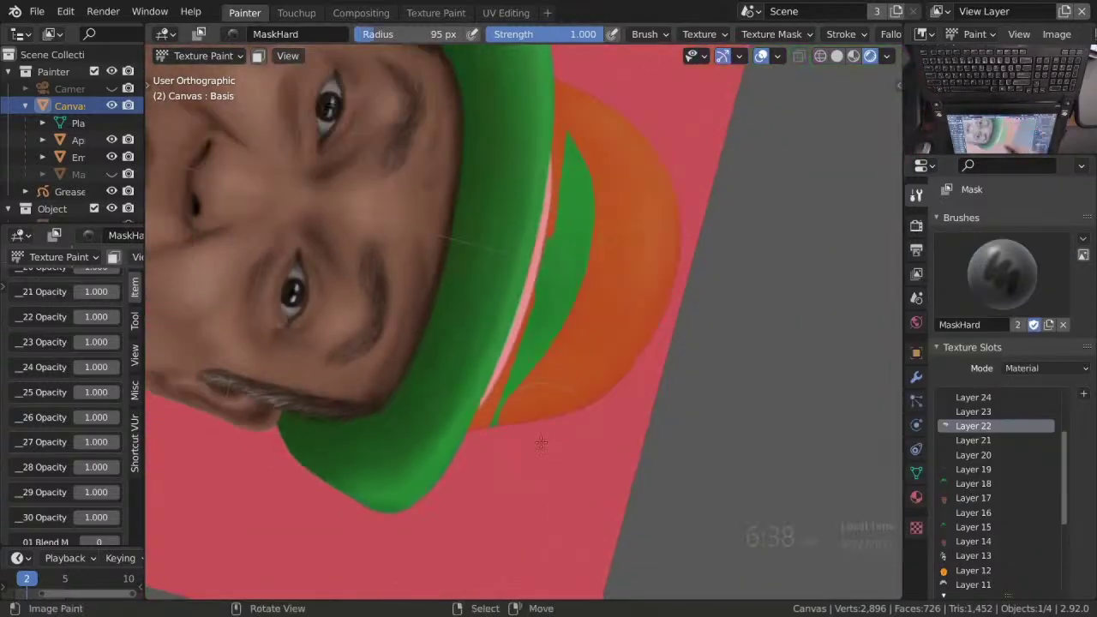
pyautogui.press('KP_7')
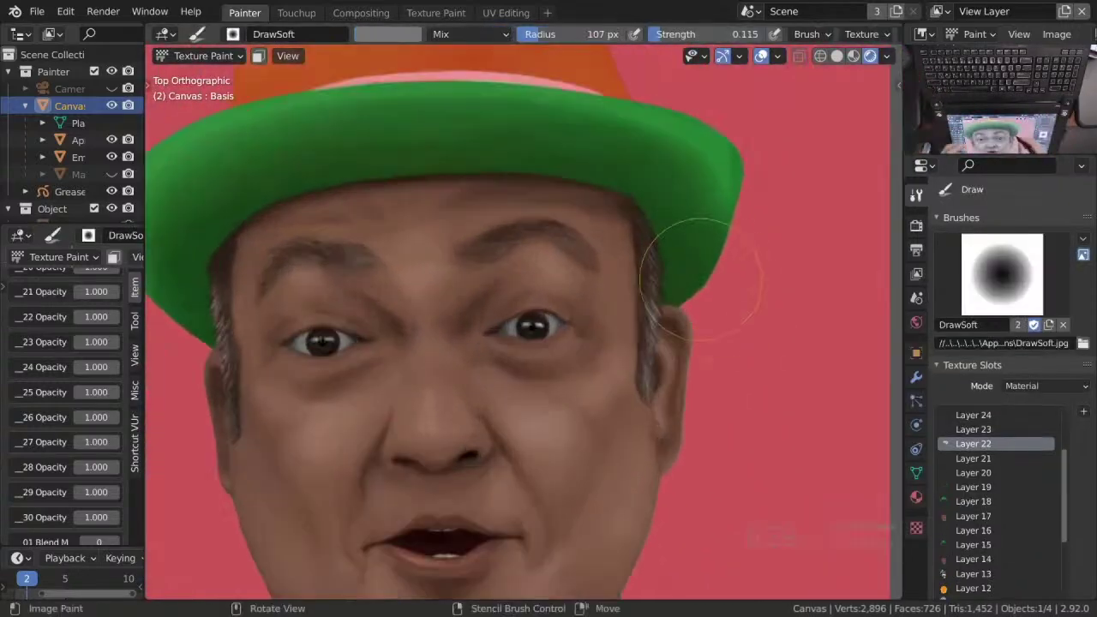
# Mask the sideburn beside the unobstructed ear under the hat's raised brim with the 25 px Mask brush, and set its strength to 0.095.
pyautogui.scroll(3, 656, 274)
pyautogui.hotkey('shift', 'space')
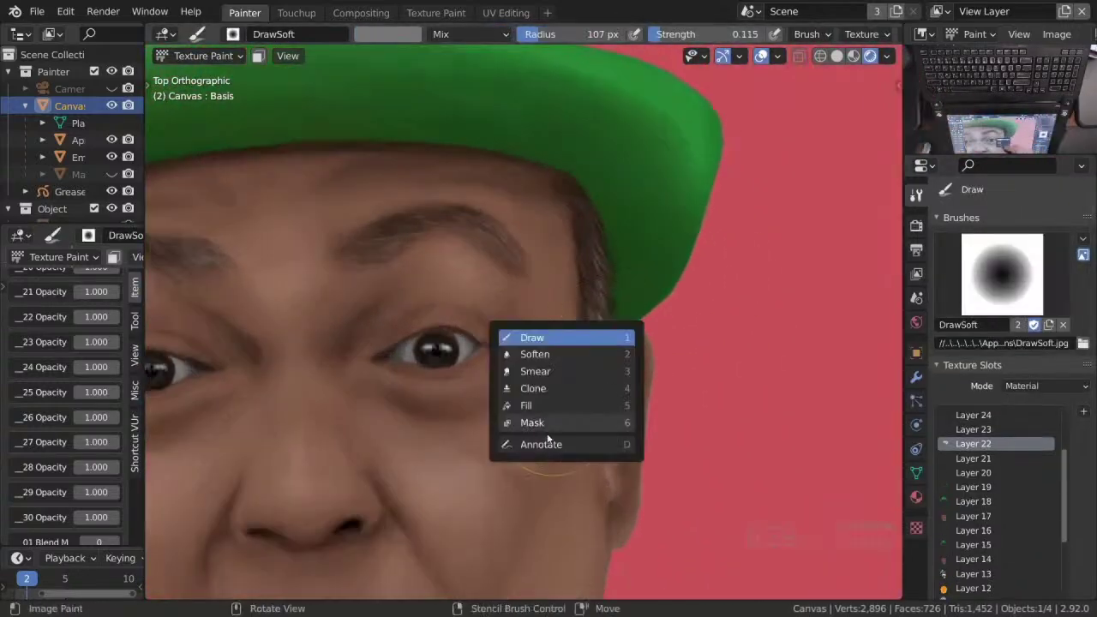
pyautogui.click(534, 421)
pyautogui.moveTo(592, 296); pyautogui.dragTo(590, 429)
pyautogui.hotkey('shift', 'f')
pyautogui.click(537, 364)
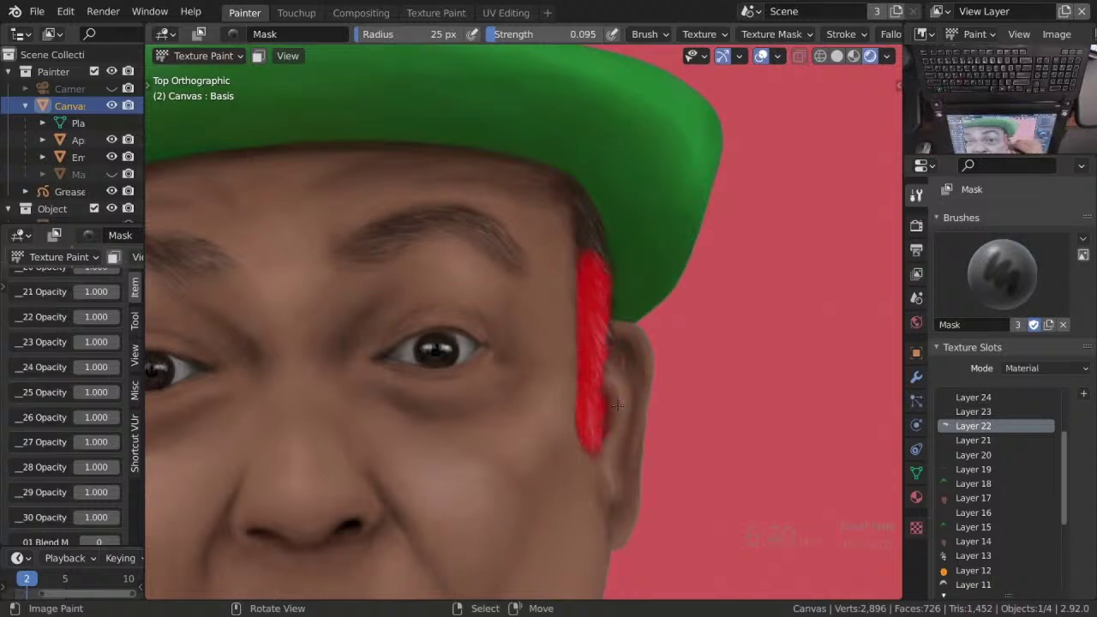
# Extend the mask from that sideburn over the adjoining ear with the Mask brush at 25 px, using full strength for the solid areas.
pyautogui.keyDown('ctrl'); pyautogui.moveTo(617, 405); pyautogui.dragTo(567, 441, button='middle'); pyautogui.keyUp('ctrl')
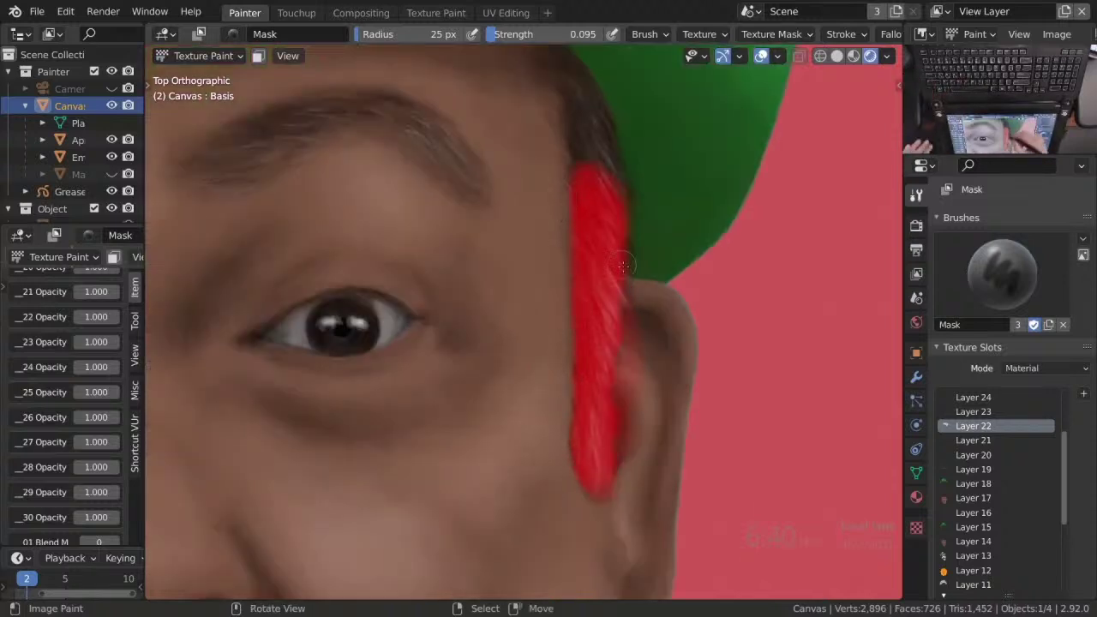
pyautogui.moveTo(623, 266)
pyautogui.keyDown('ctrl'); pyautogui.mouseDown(button='middle')
pyautogui.moveTo(617, 248)
pyautogui.moveTo(613, 265)
pyautogui.mouseUp(button='middle'); pyautogui.keyUp('ctrl')
pyautogui.moveTo(613, 257); pyautogui.dragTo(630, 330)
pyautogui.scroll(5, 590, 275)
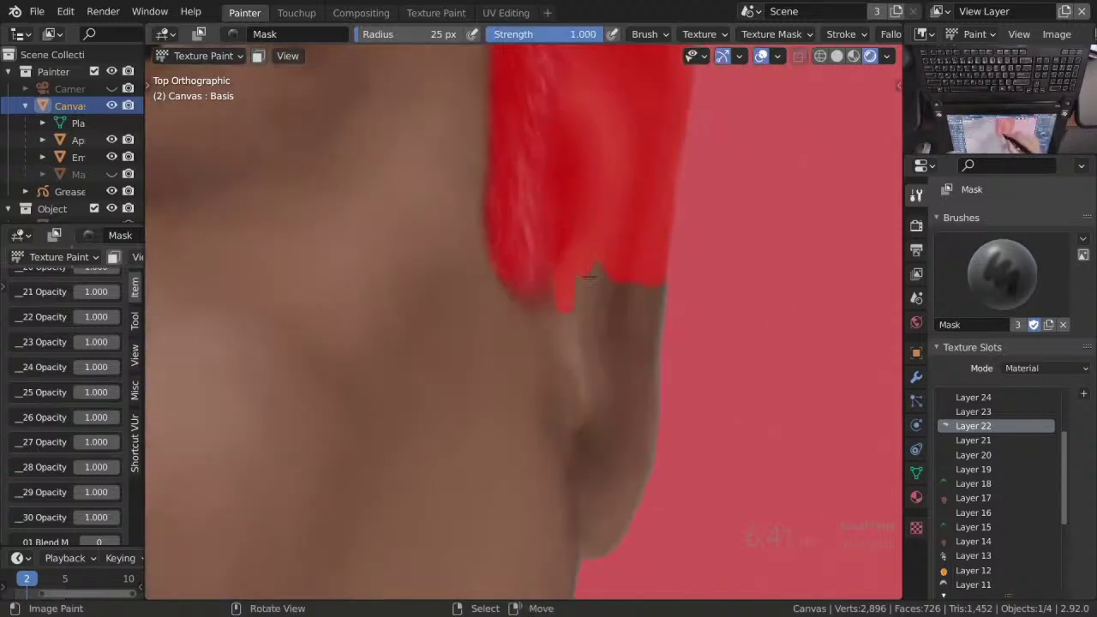
# Mask the opposite sideburn beneath the hat's lower brim and outline the adjoining ear with the 25 px Mask brush, setting its strength to 0.196.
pyautogui.scroll(-5, 590, 275)
pyautogui.keyDown('shift'); pyautogui.moveTo(361, 129); pyautogui.dragTo(507, 423, button='middle'); pyautogui.keyUp('shift')
pyautogui.scroll(6, 427, 277)
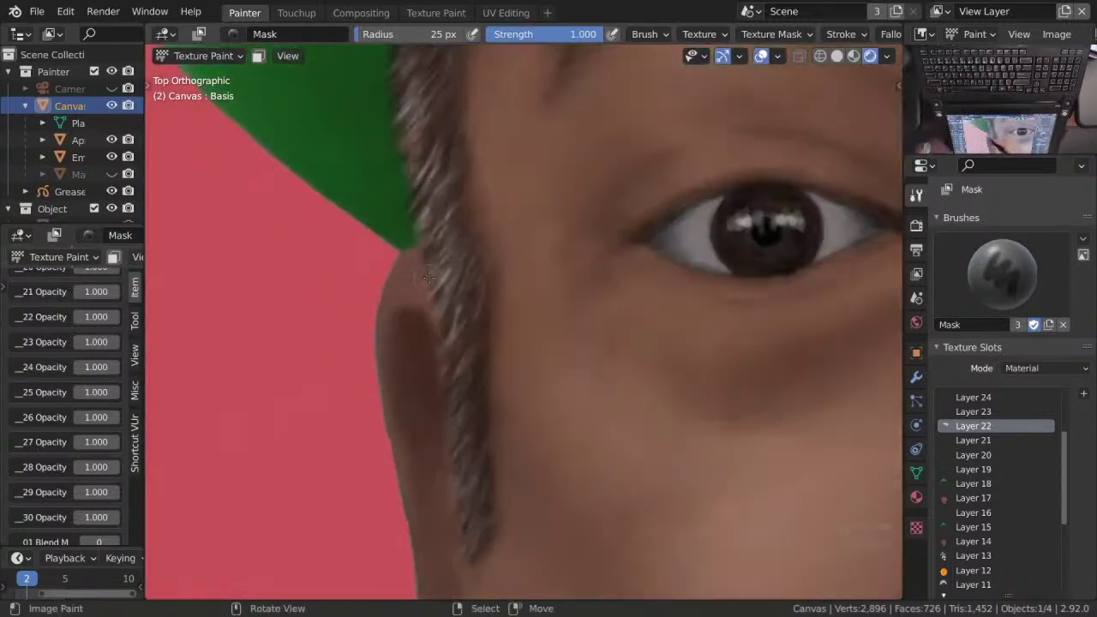
pyautogui.scroll(-3, 428, 277)
pyautogui.hotkey('shift', 'f')
pyautogui.moveTo(461, 324)
pyautogui.keyDown('shift'); pyautogui.mouseDown(button='middle')
pyautogui.moveTo(463, 187)
pyautogui.moveTo(411, 386)
pyautogui.mouseUp(button='middle'); pyautogui.keyUp('shift')
pyautogui.scroll(2, 420, 228)
pyautogui.scroll(-3, 453, 347)
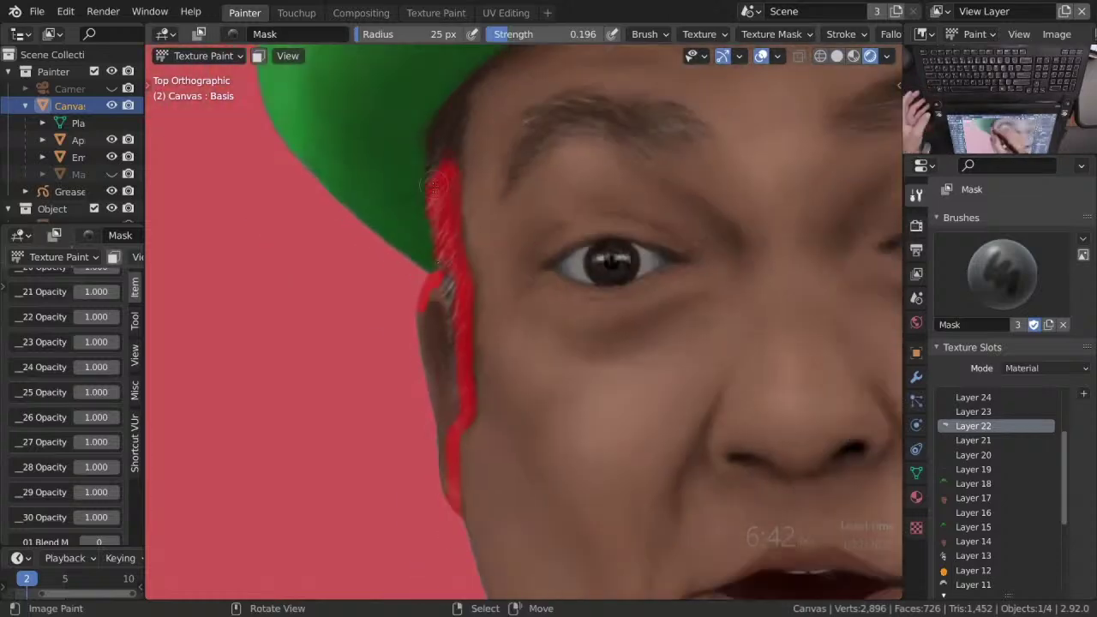
# Blend the sideburn mask up to the hair under the brim with the 25 px Mask brush, using strengths of 0.030 and 0.309.
pyautogui.scroll(2, 454, 215)
pyautogui.scroll(1, 461, 150)
pyautogui.hotkey('shift', 'f')
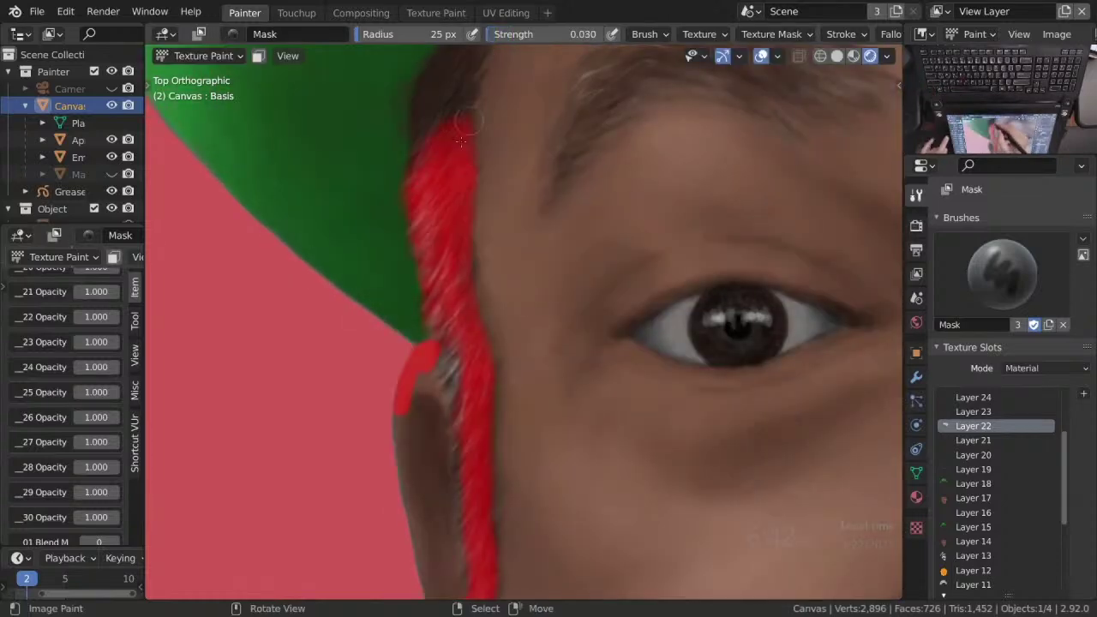
pyautogui.hotkey('shift', 'f')
pyautogui.click(455, 322)
pyautogui.hotkey('shift', 'f')
pyautogui.click(453, 238)
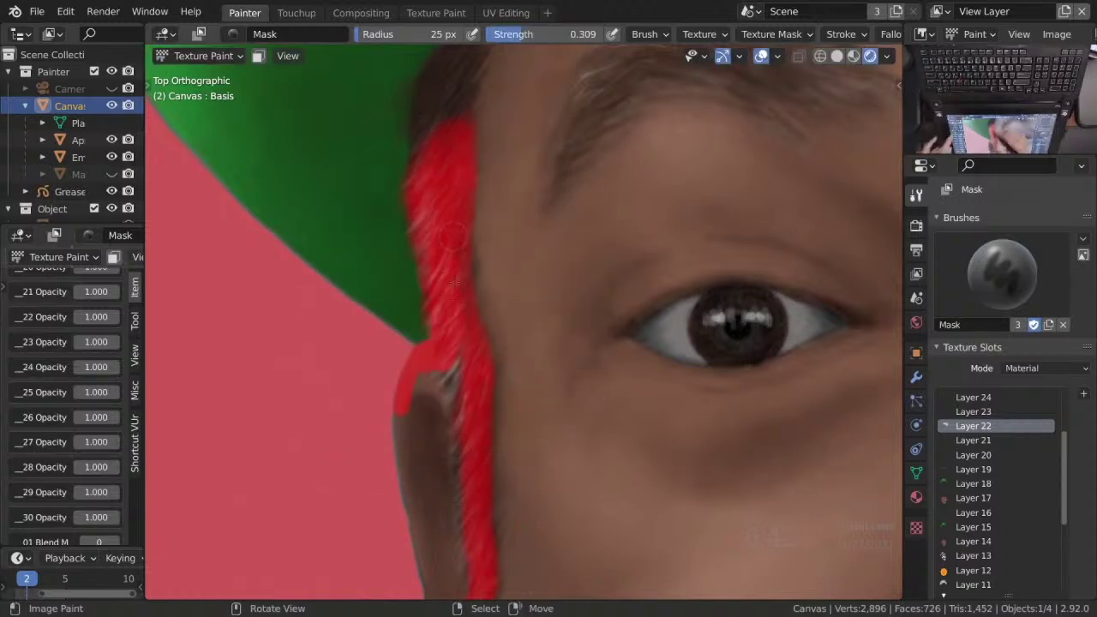
# Fill the mask over the ear beside that sideburn at full strength, and set the Mask brush strength to 0.709.
pyautogui.scroll(-2, 463, 343)
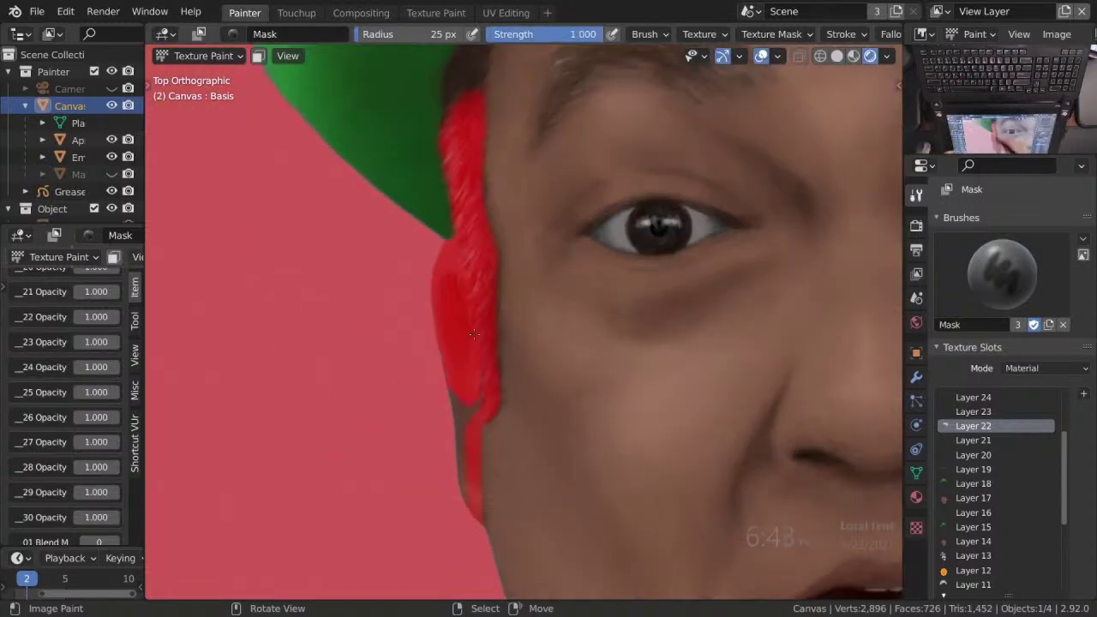
pyautogui.hotkey('shift', 'f')
pyautogui.click(434, 314)
pyautogui.scroll(2, 478, 419)
pyautogui.scroll(-3, 478, 419)
# Save all images and switch from the Mask brush to the DrawSoft brush.
pyautogui.press('q')
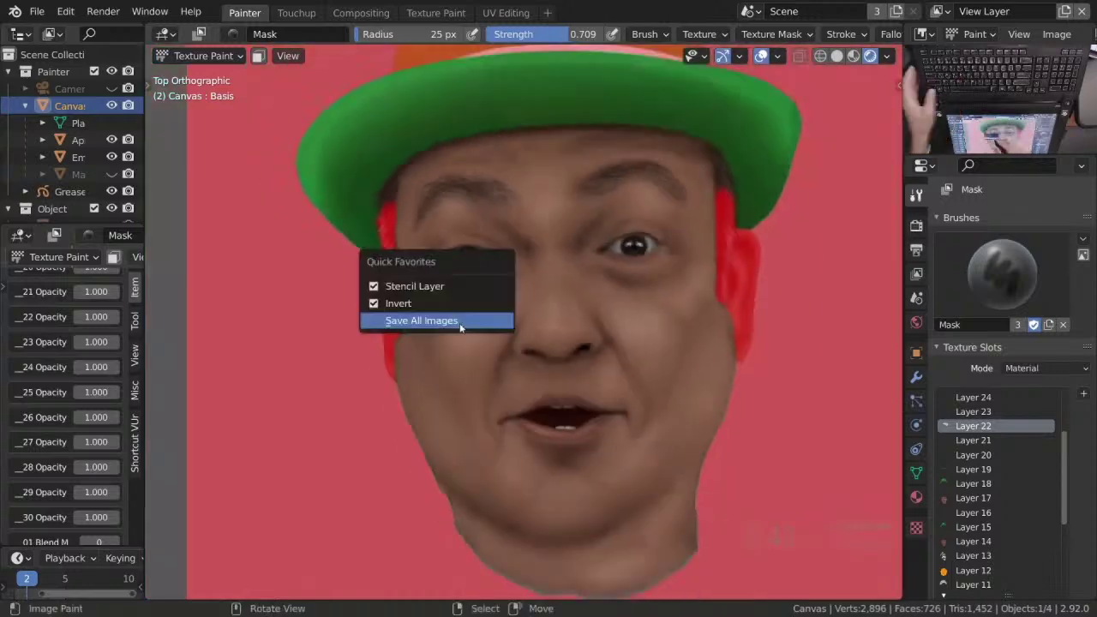
pyautogui.click(439, 321)
pyautogui.hotkey('ctrl', 'pagedown')
pyautogui.scroll(-2, 461, 350)
pyautogui.hotkey('ctrl', 'pageup')
# Hide the red mask overlay and softly darken the head beneath the hat brim on Layer 22 with DrawSoft at 107 px and 0.115 strength.
pyautogui.press('q')
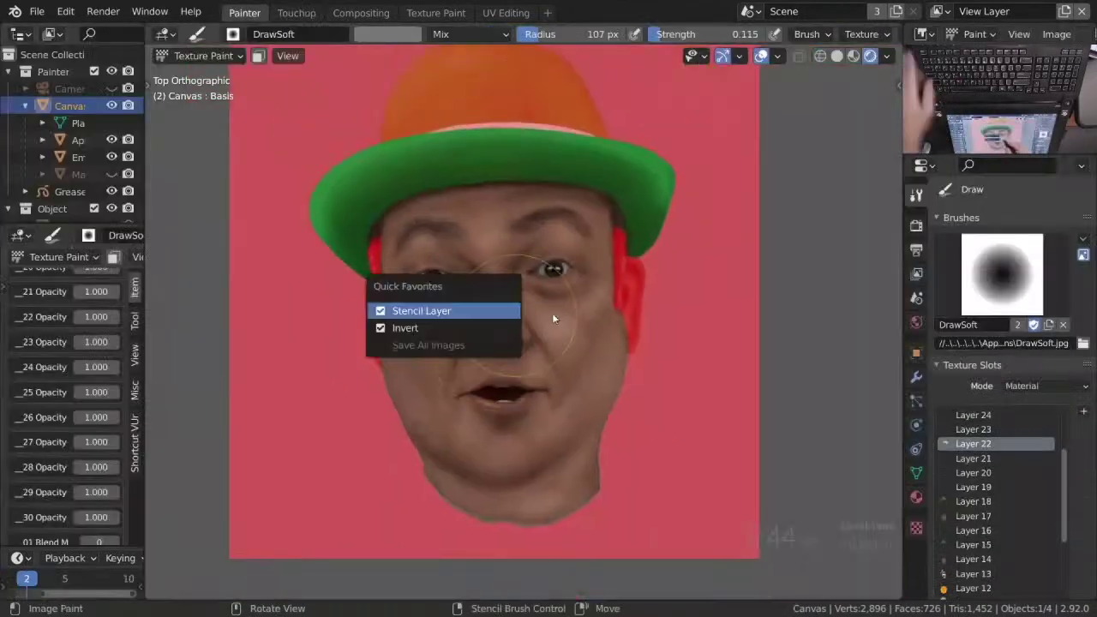
pyautogui.click(463, 312)
pyautogui.scroll(3, 618, 320)
pyautogui.scroll(-1, 617, 320)
pyautogui.moveTo(601, 208); pyautogui.dragTo(642, 232, button='middle')
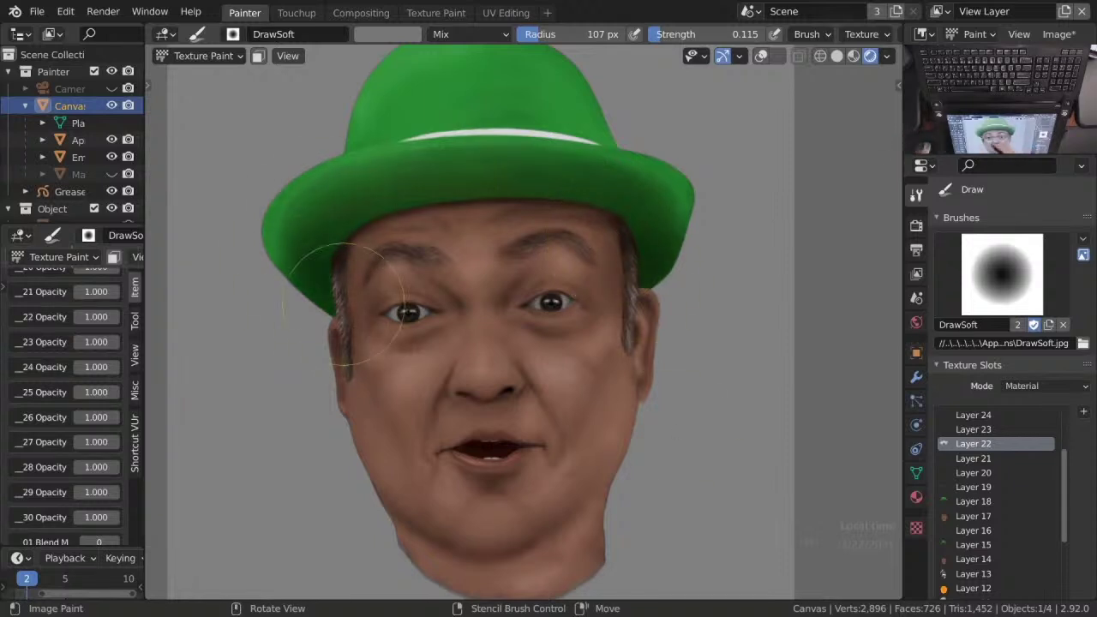
pyautogui.press('KP_0')
pyautogui.scroll(2, 674, 436)
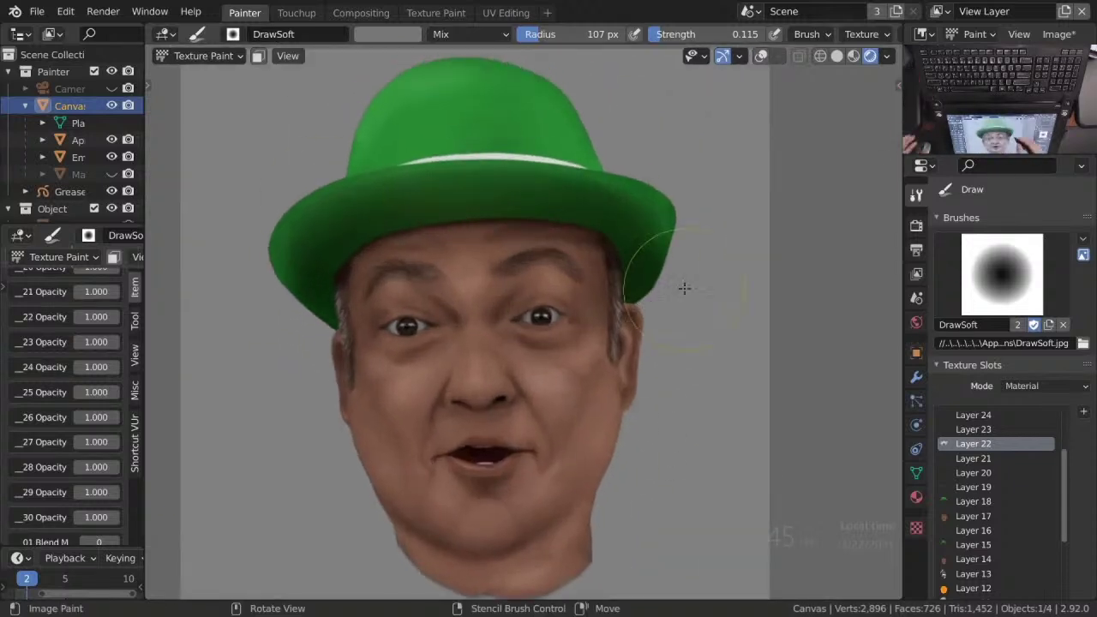
# Set the DrawSoft radius to 47 px and softly shade the temple beneath the hat brim on Layer 22.
pyautogui.press('f')
pyautogui.click(613, 309)
pyautogui.scroll(-3, 583, 358)
pyautogui.keyDown('ctrl'); pyautogui.moveTo(583, 357); pyautogui.dragTo(612, 238, button='middle'); pyautogui.keyUp('ctrl')
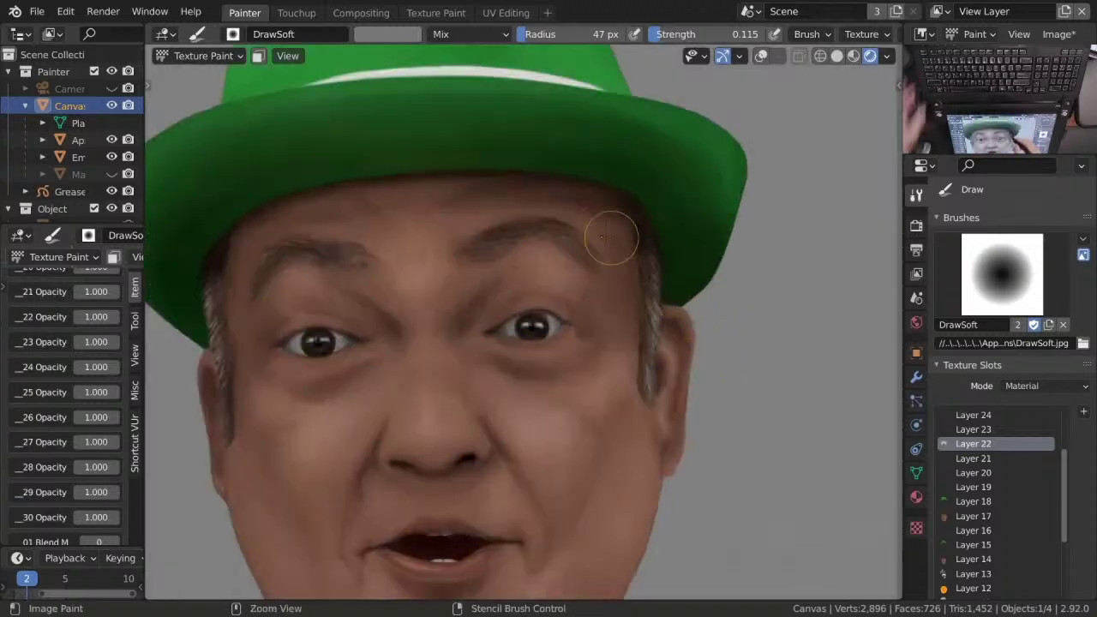
# Fade the grey hair paint on Layer 22 using the soft brush in Erase Alpha mode at 130 px radius and 0.059 strength.
pyautogui.hotkey('shift', 'f')
pyautogui.click(587, 342)
pyautogui.press('f')
pyautogui.click(636, 341)
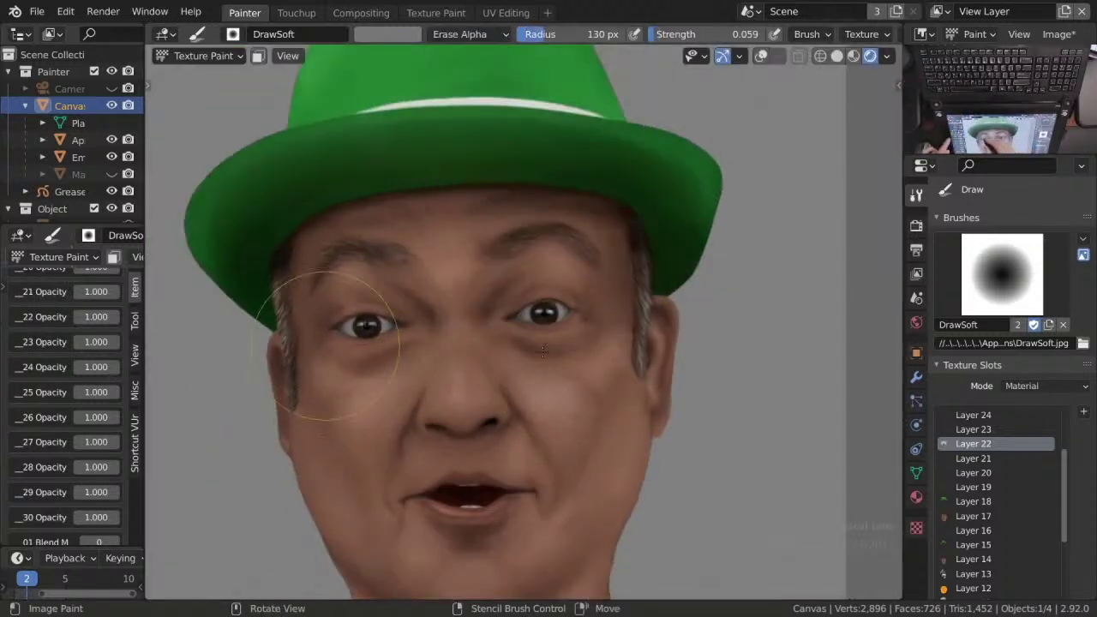
# Paint grey over the temple hair on Layer 22 with the soft brush in Mix mode, enlarging its radius to 34 px.
pyautogui.press('f')
pyautogui.click(480, 215)
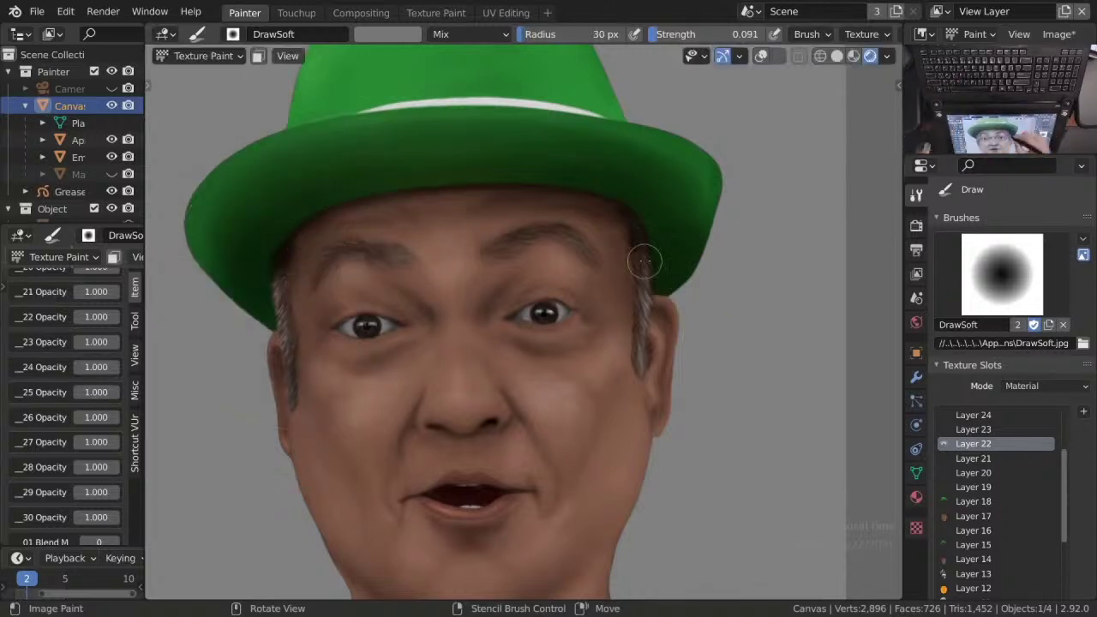
pyautogui.scroll(4, 645, 263)
pyautogui.press('f')
pyautogui.scroll(-5, 598, 236)
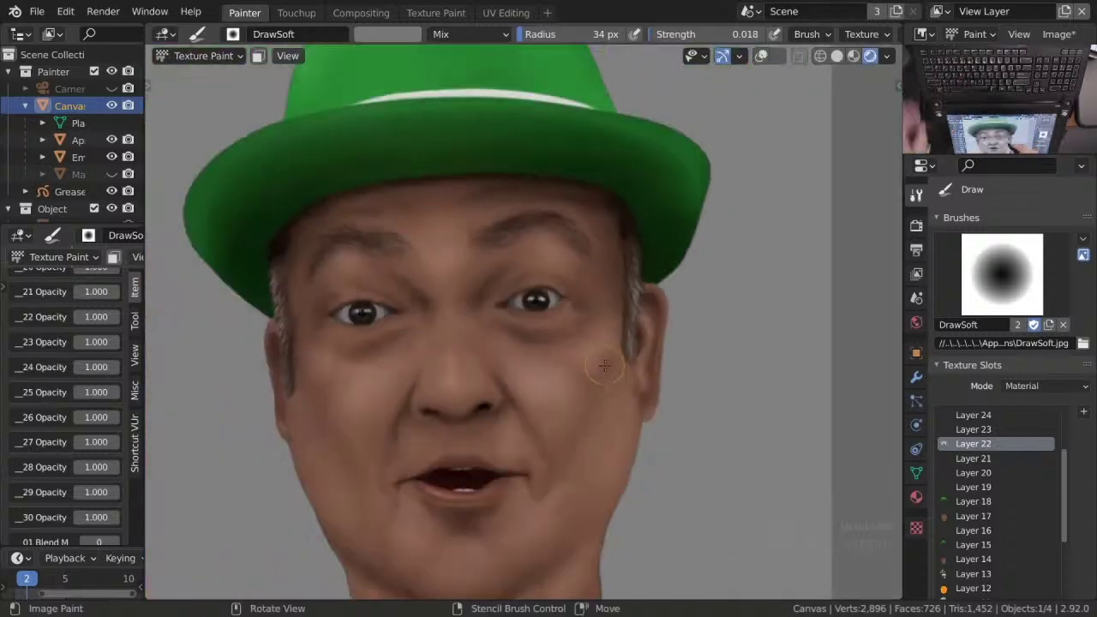
# Build up faint grey strokes along the hair beneath the hat brim, raising the brush strength to 0.042 and 0.063.
pyautogui.hotkey('shift', 'f')
pyautogui.click(607, 186)
pyautogui.scroll(4, 607, 187)
pyautogui.scroll(-1, 423, 208)
pyautogui.scroll(-2, 423, 209)
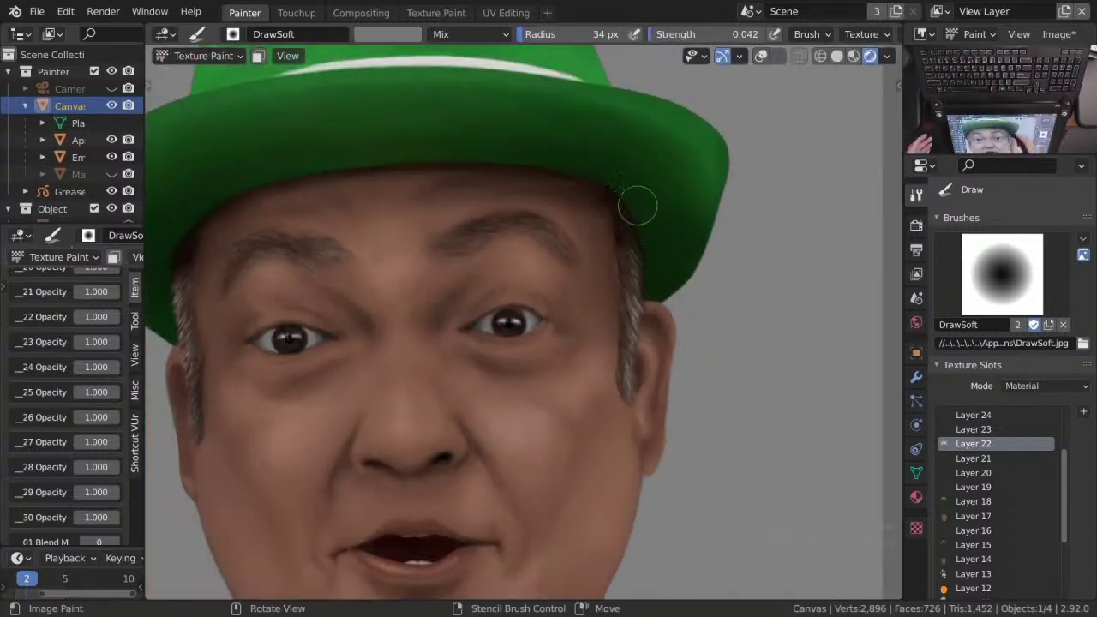
pyautogui.hotkey('shift', 'f')
pyautogui.click(534, 186)
pyautogui.scroll(1, 431, 137)
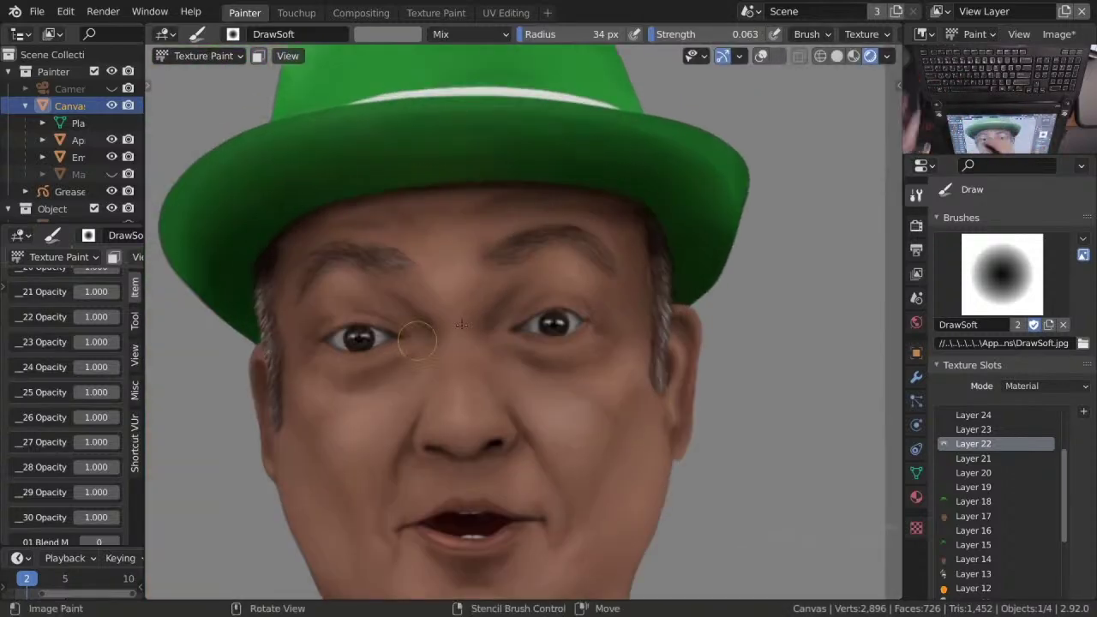
# Focus on the eye nearest the visible ear and raise the soft brush strength to 0.240.
pyautogui.scroll(-3, 431, 137)
pyautogui.scroll(6, 562, 244)
pyautogui.hotkey('shift', 'f')
pyautogui.press('Escape')
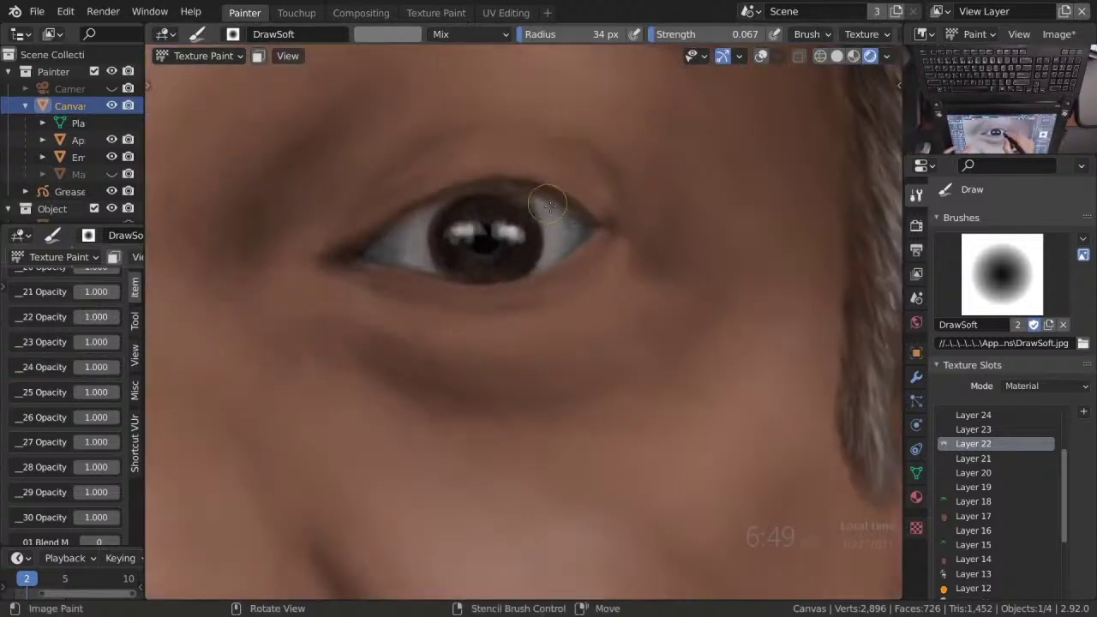
pyautogui.hotkey('shift', 'f')
pyautogui.click(551, 238)
pyautogui.hotkey('shift', 'f')
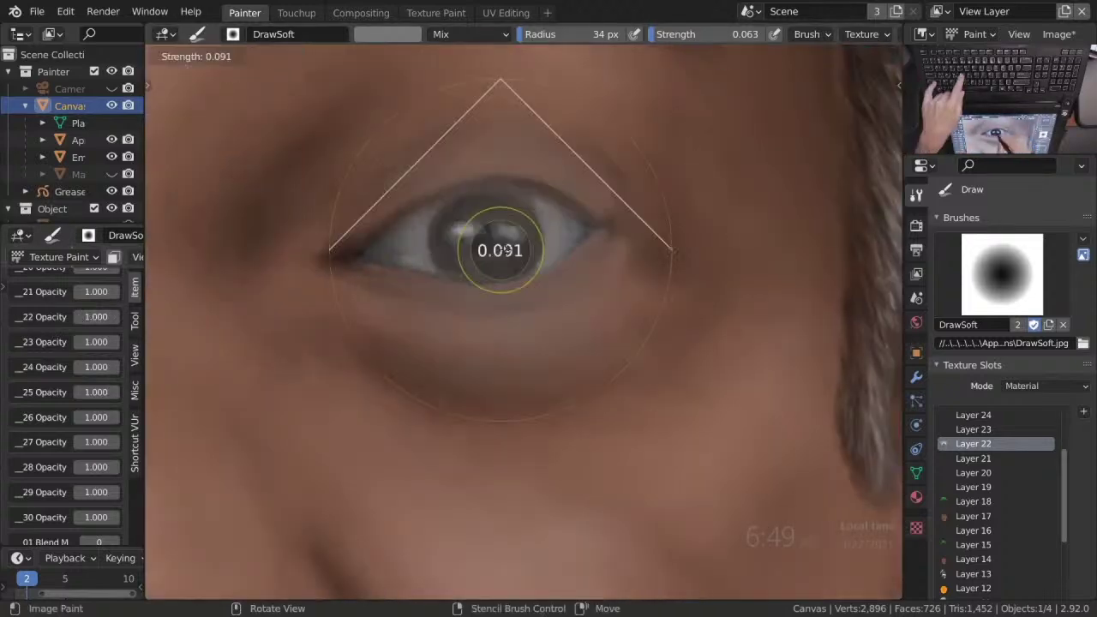
pyautogui.click(562, 246)
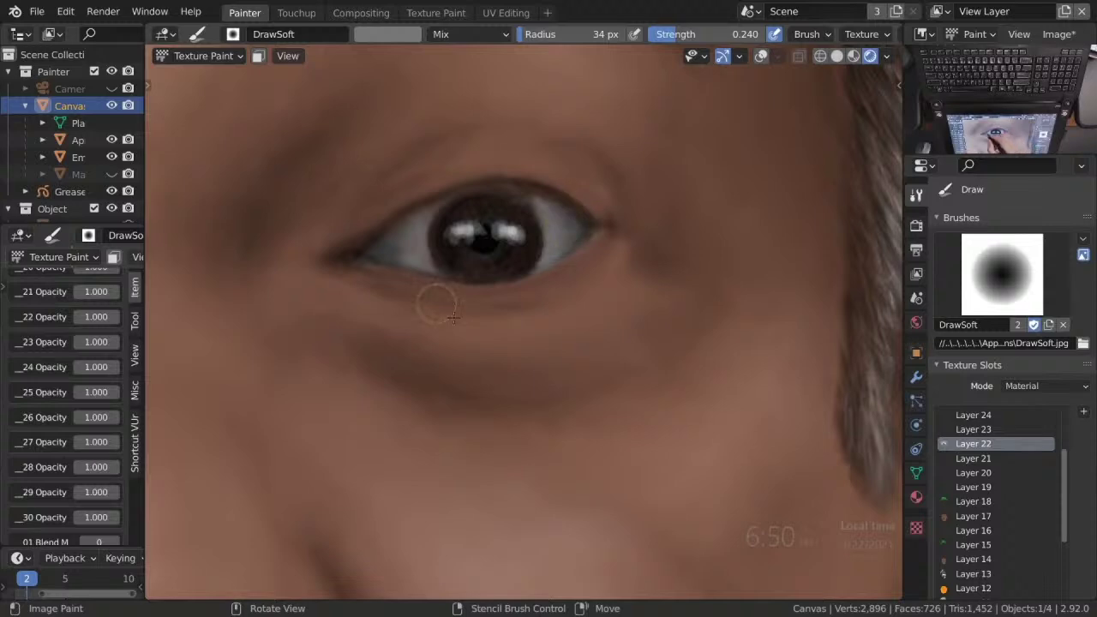
# Paint soft grey touches over the whites and rims of both eyes on Layer 22 with the 34 px brush.
pyautogui.scroll(-3, 559, 210)
pyautogui.scroll(6, 515, 240)
pyautogui.moveTo(458, 262); pyautogui.dragTo(467, 257)
pyautogui.scroll(-3, 590, 255)
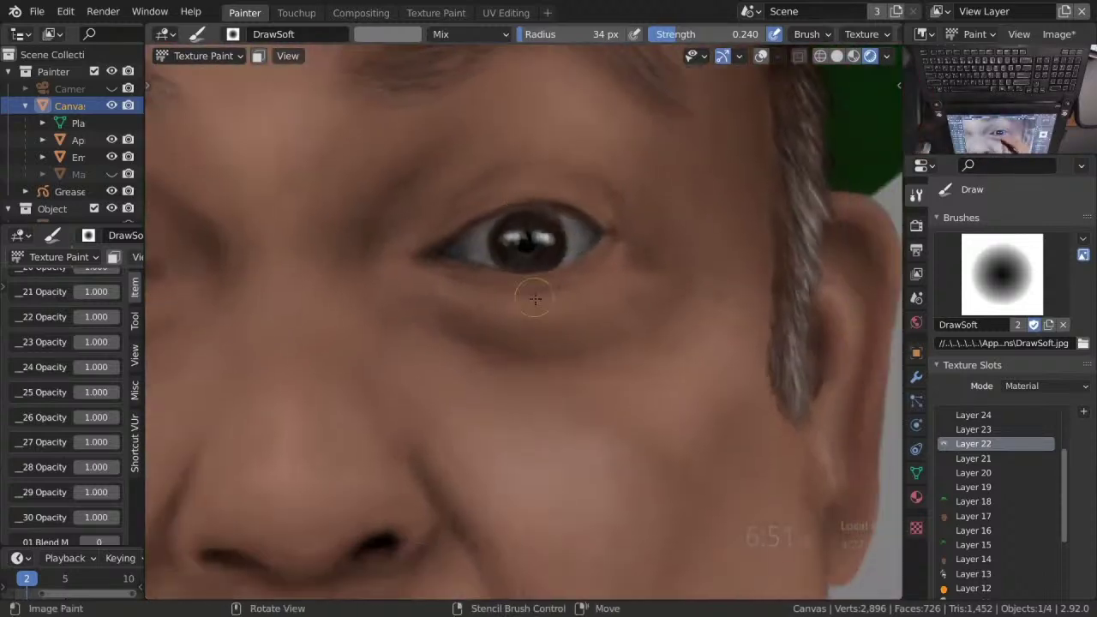
pyautogui.moveTo(509, 277); pyautogui.dragTo(464, 297, button='middle')
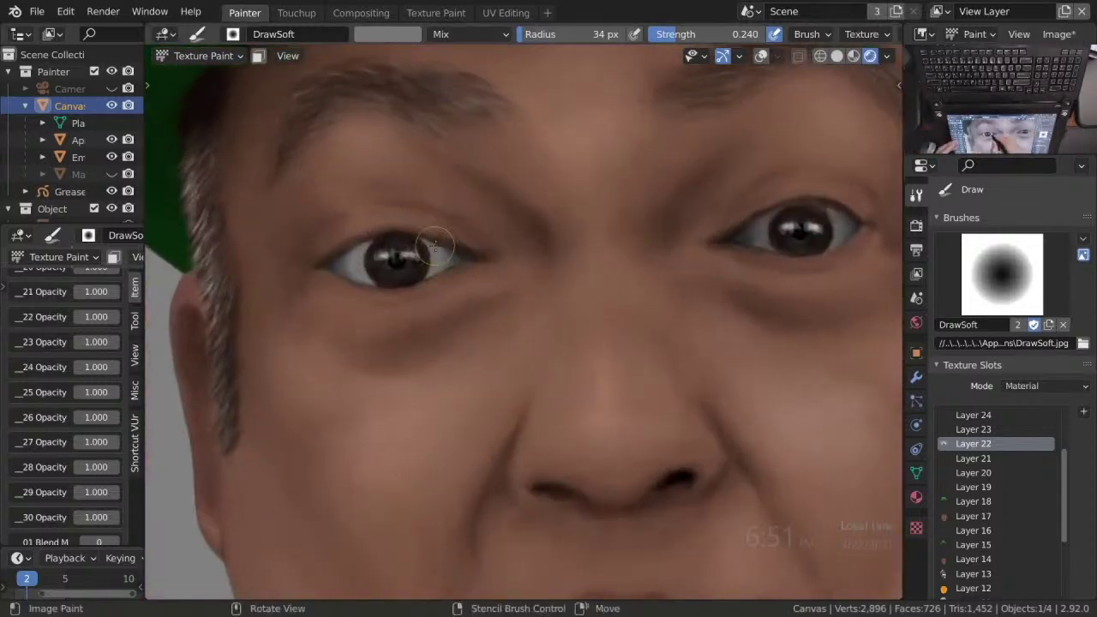
pyautogui.scroll(1, 433, 262)
pyautogui.moveTo(316, 265)
pyautogui.mouseDown()
pyautogui.moveTo(345, 251)
pyautogui.moveTo(349, 278)
pyautogui.moveTo(330, 250)
pyautogui.moveTo(342, 271)
pyautogui.moveTo(348, 240)
pyautogui.mouseUp()
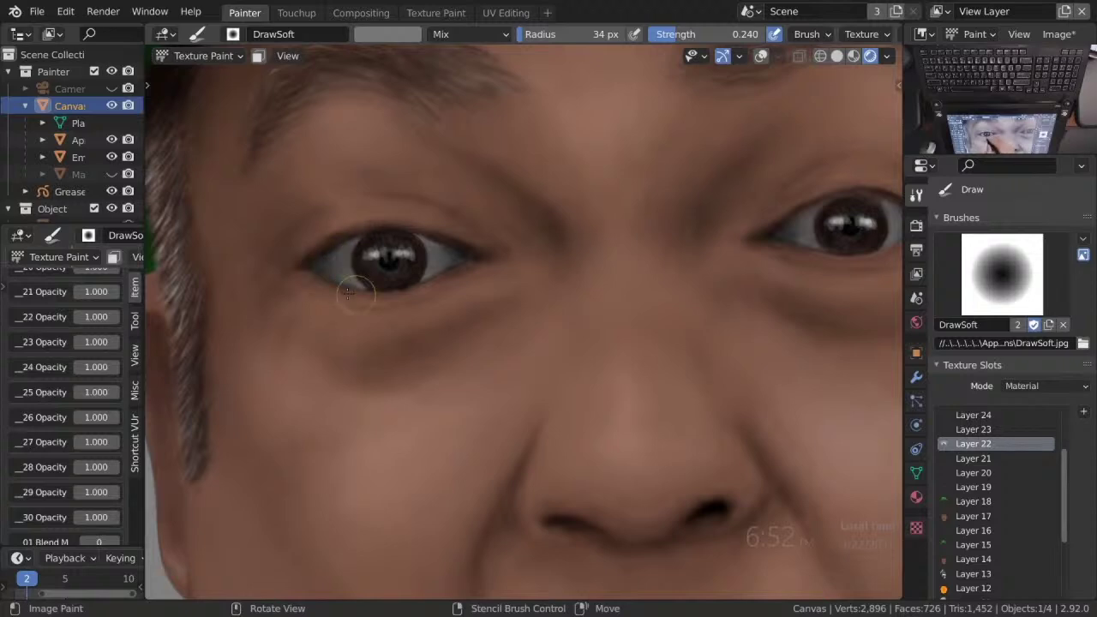
# Smear the skin tones between the eyes on Layer 17 with the SmearDither brush at 21 px radius and full strength.
pyautogui.scroll(-5, 433, 267)
pyautogui.scroll(-3, 693, 385)
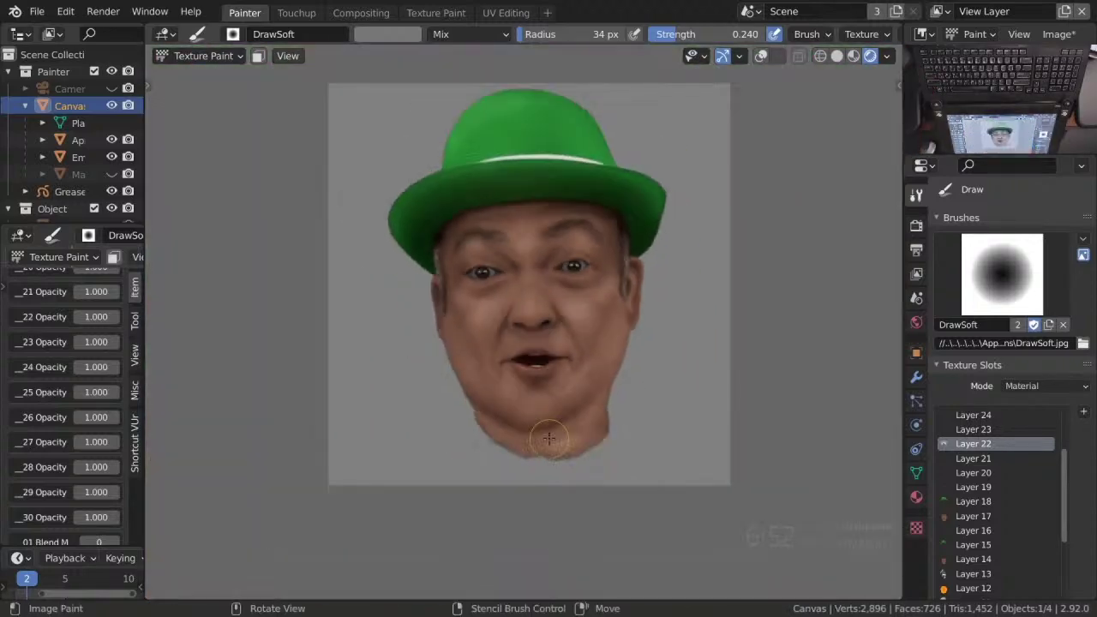
pyautogui.scroll(3, 652, 390)
pyautogui.moveTo(644, 392); pyautogui.dragTo(673, 354, button='middle')
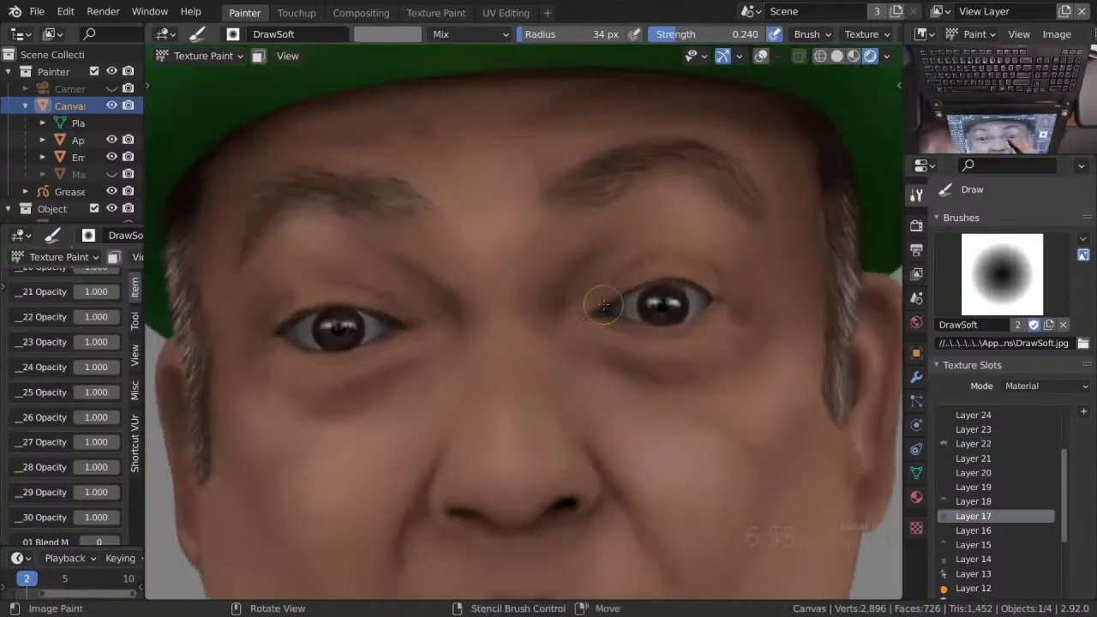
pyautogui.scroll(3, 607, 222)
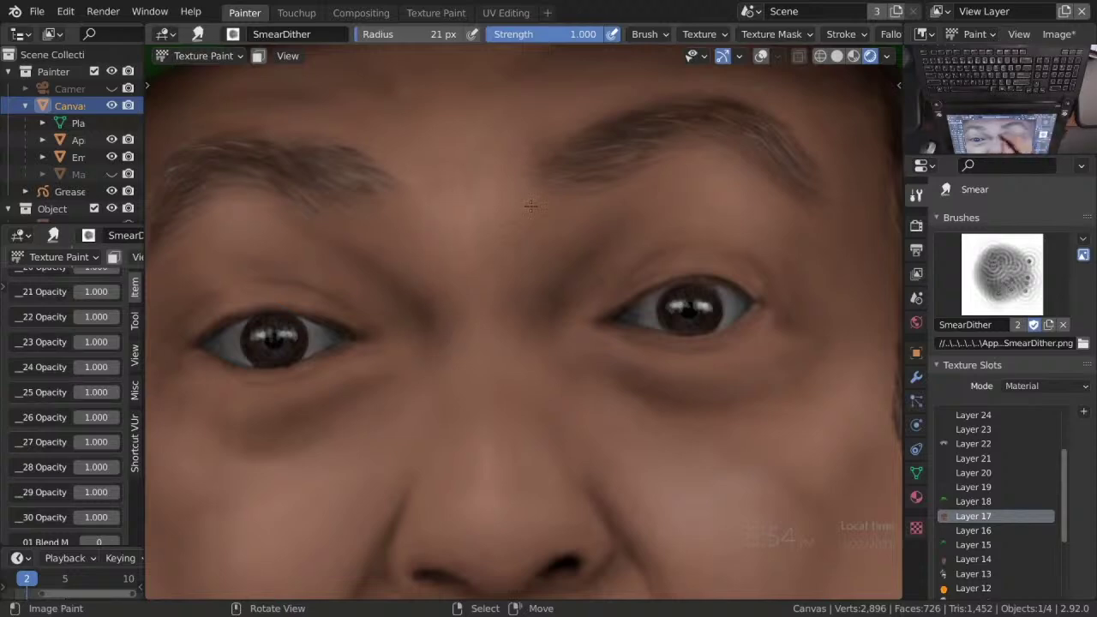
pyautogui.scroll(-5, 506, 294)
pyautogui.scroll(5, 571, 267)
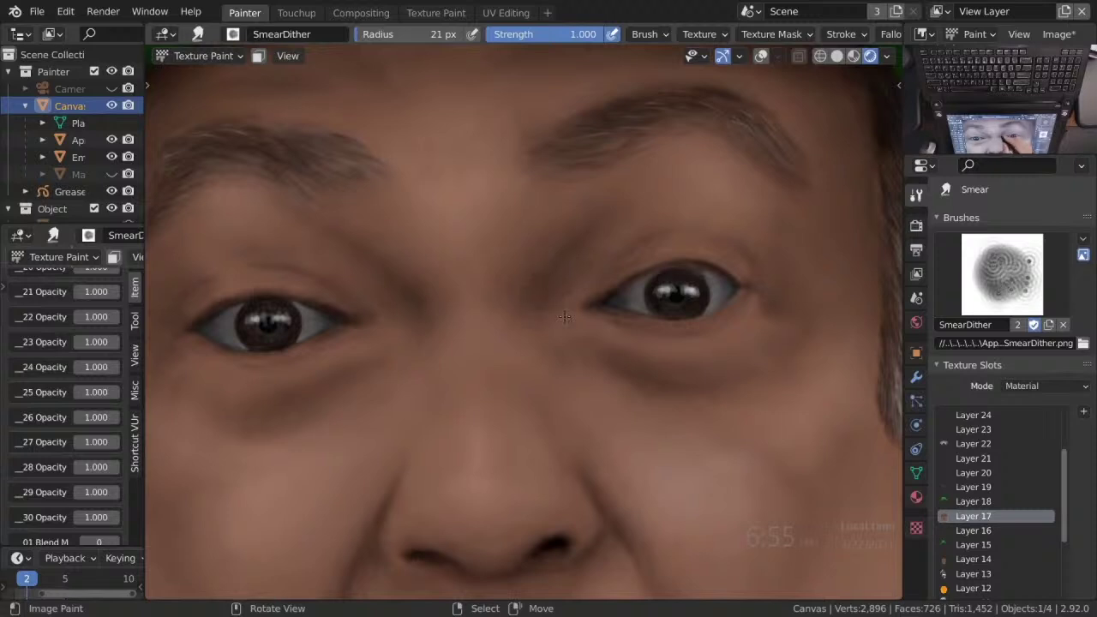
# Paint sampled skin tones over the nose bridge with the DrawPencil brush at 63 px radius and 0.156 strength, and save the file.
pyautogui.press('d')
pyautogui.press('s')
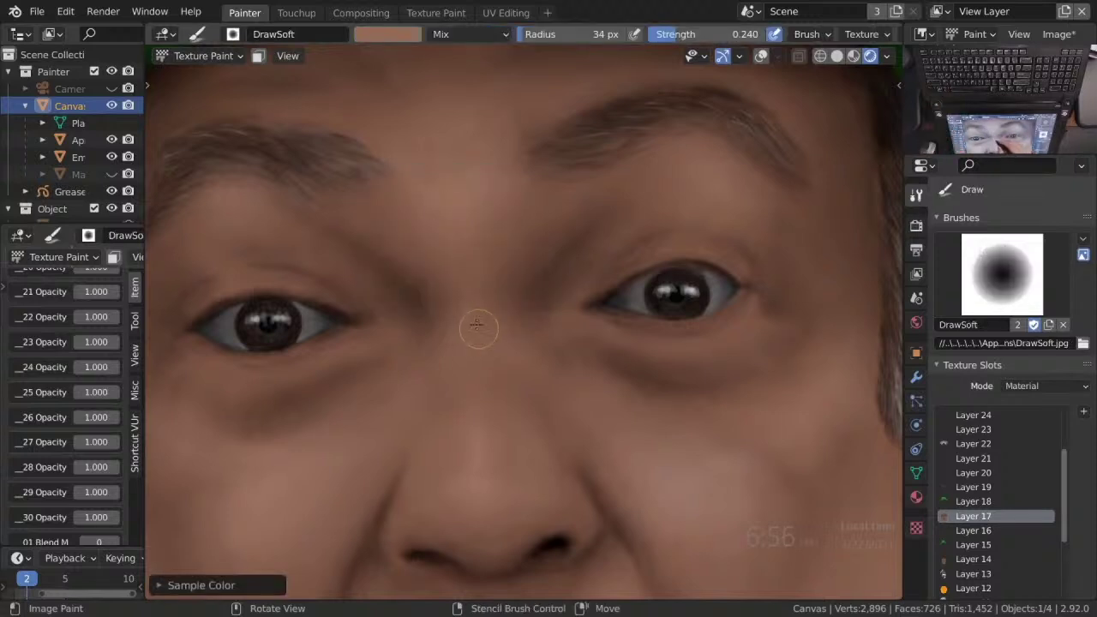
pyautogui.press('p')
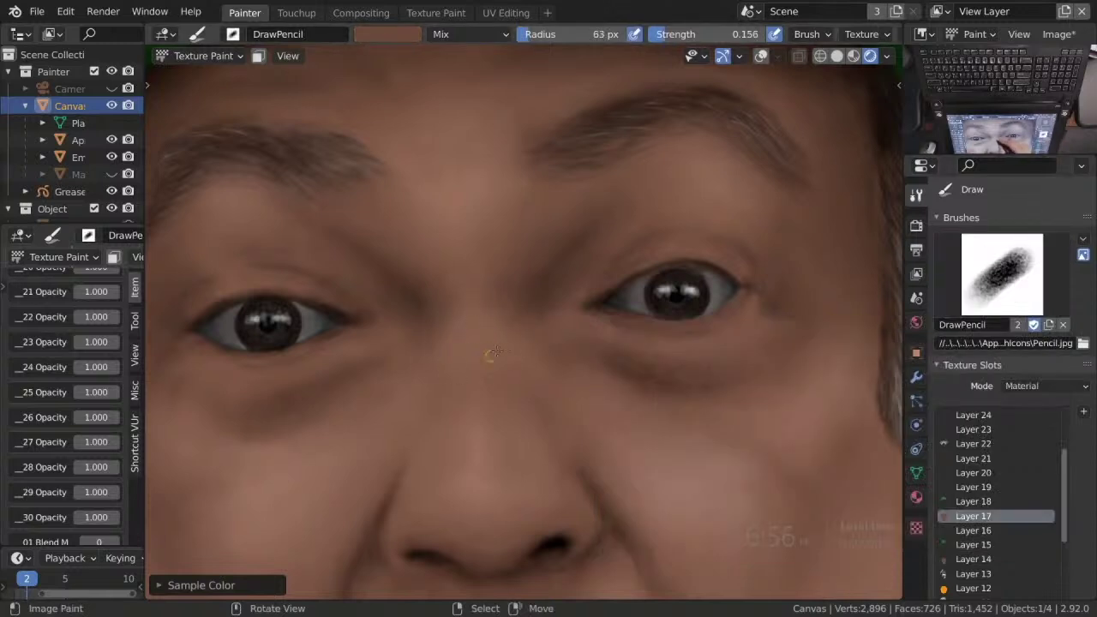
pyautogui.press('s')
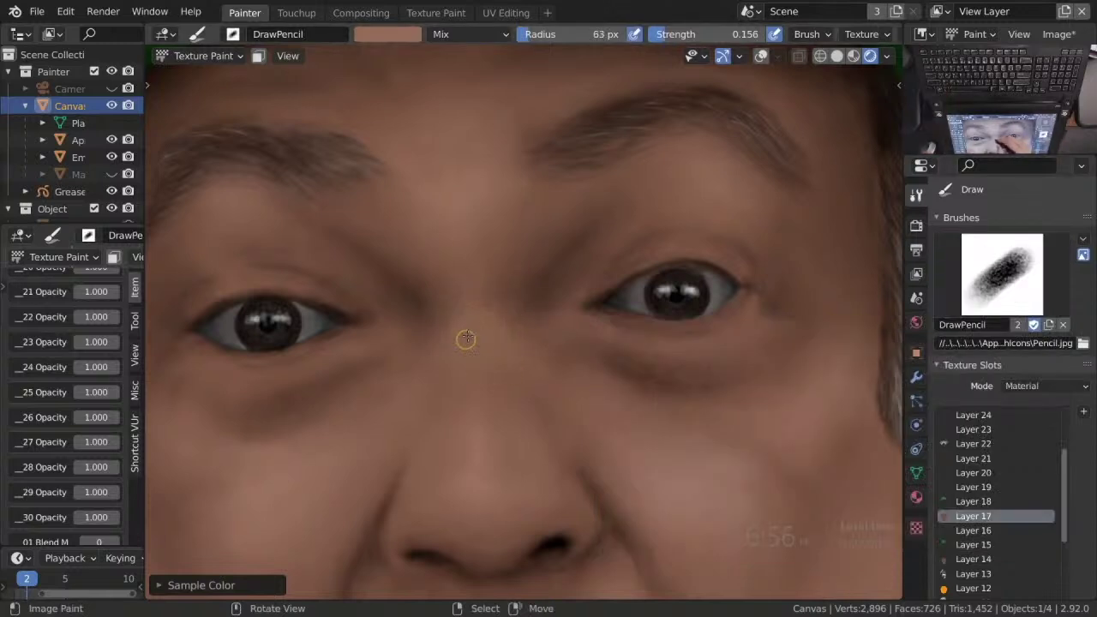
pyautogui.press('s')
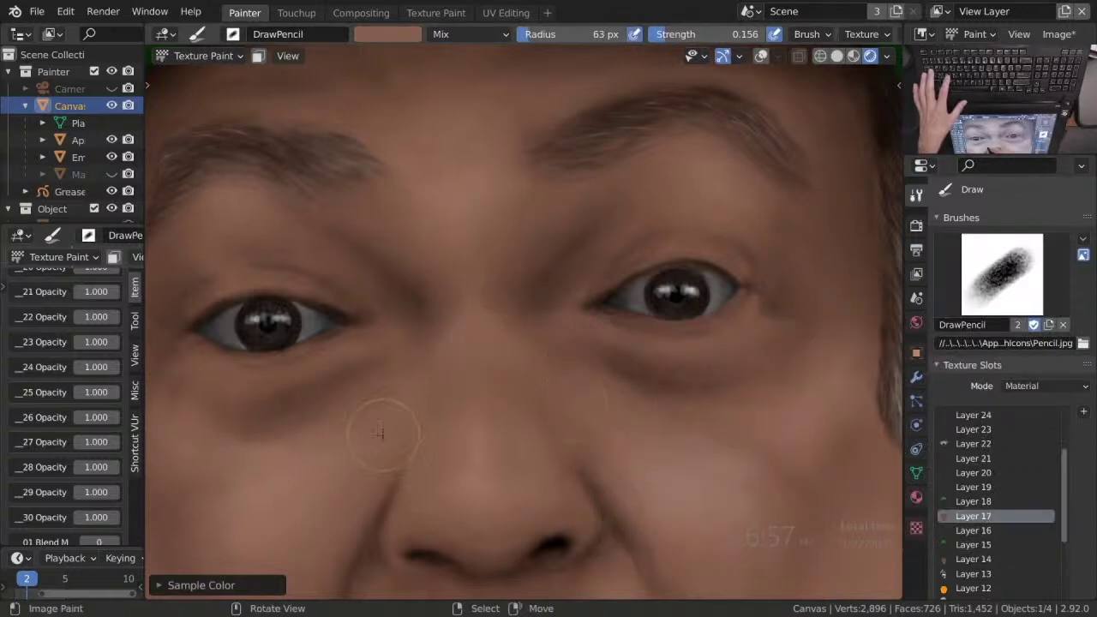
pyautogui.press('s')
pyautogui.scroll(-4, 632, 534)
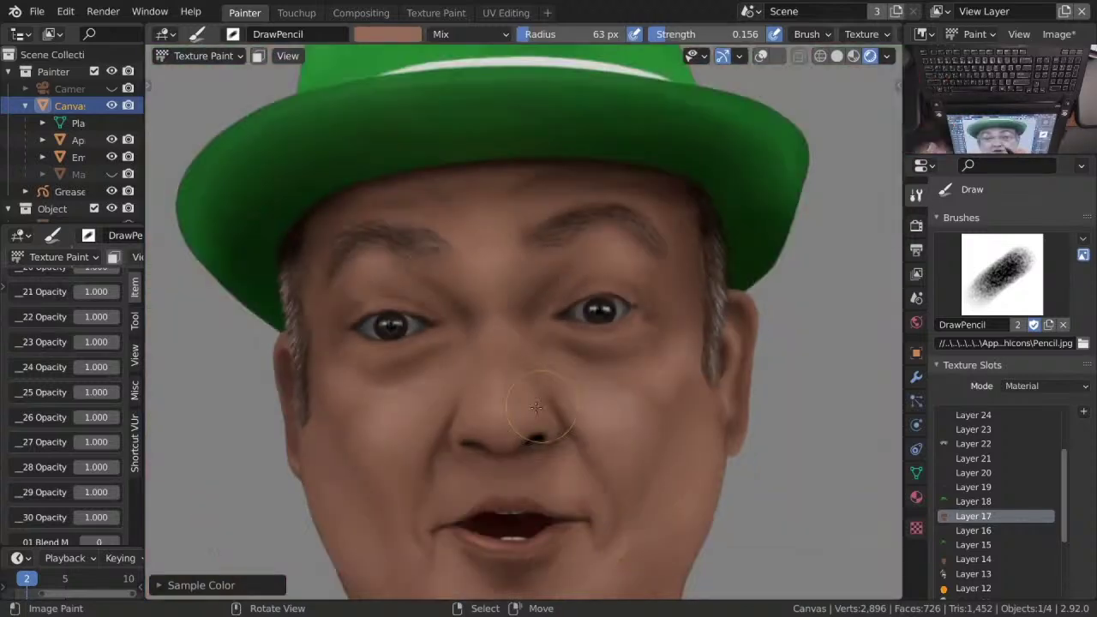
pyautogui.scroll(3, 532, 403)
pyautogui.hotkey('ctrl', 's')
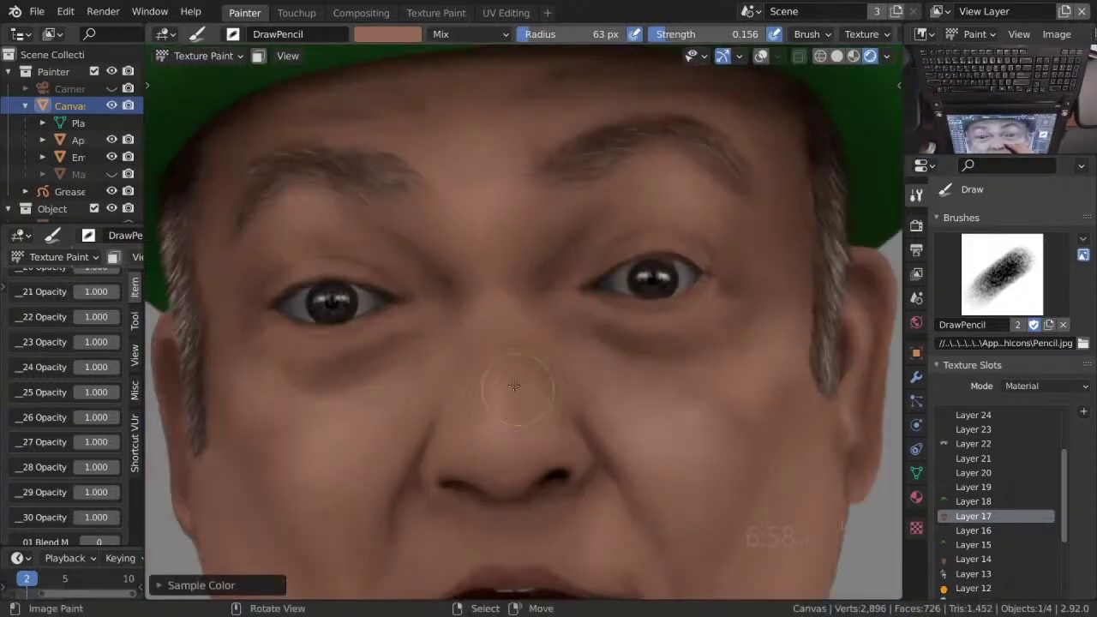
# Paint the cheek beside the nose, blend the skin with the SmearDither brush, and save the file.
pyautogui.moveTo(403, 393); pyautogui.dragTo(351, 412)
pyautogui.press('2')
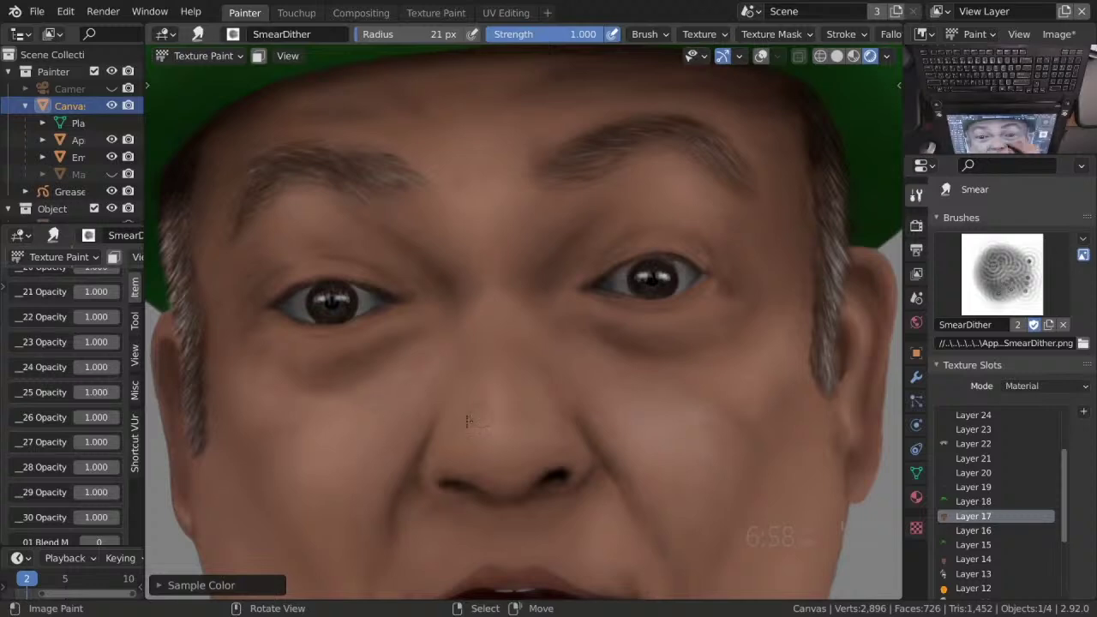
pyautogui.scroll(-5, 531, 413)
pyautogui.hotkey('ctrl', 's')
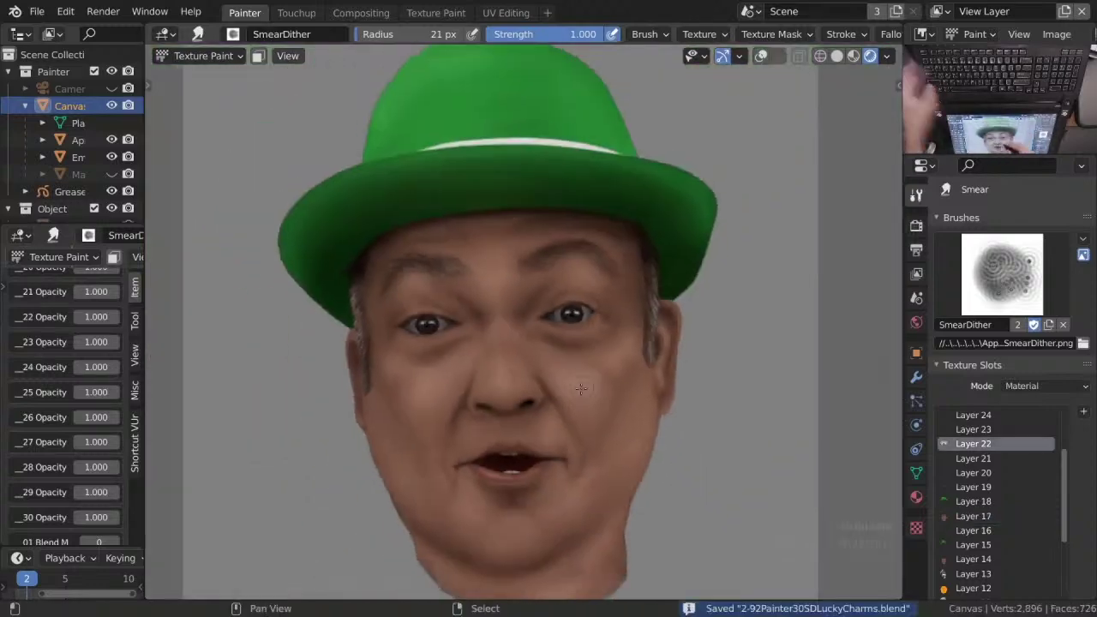
# Glaze skin colour around the eyes and brows on Layer 22 with the DrawSoft brush at 106 px radius and 0.038 strength.
pyautogui.hotkey('shift', 'space')
pyautogui.hotkey('shift', 'f')
pyautogui.click(548, 257)
pyautogui.scroll(3, 580, 206)
pyautogui.moveTo(580, 206); pyautogui.dragTo(588, 279, button='middle')
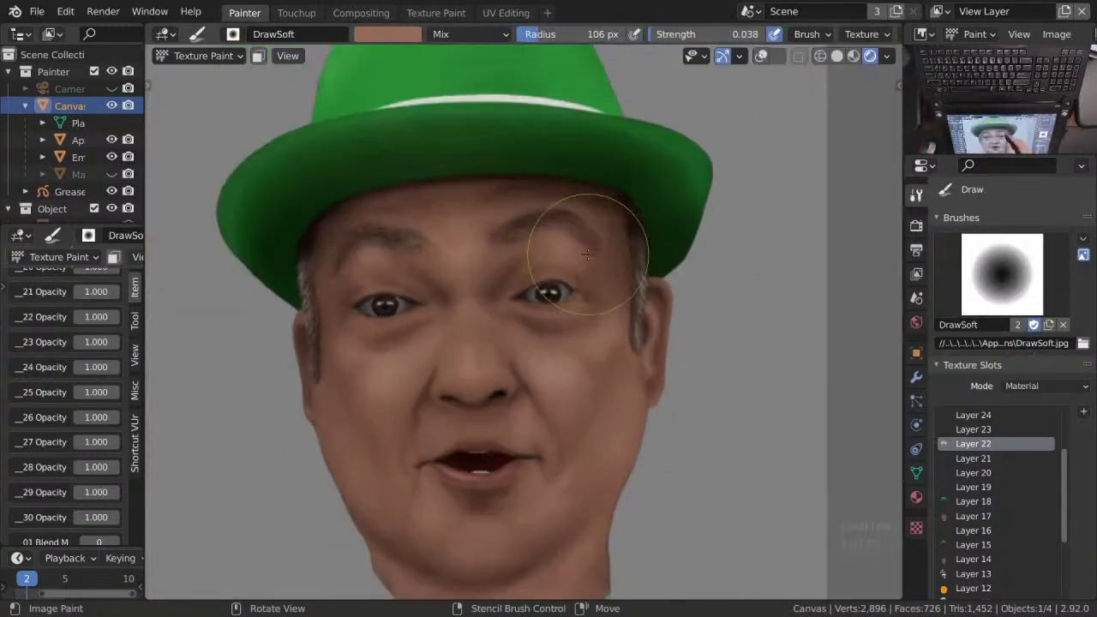
pyautogui.moveTo(588, 278); pyautogui.dragTo(531, 291)
pyautogui.moveTo(532, 291); pyautogui.dragTo(536, 249, button='middle')
pyautogui.moveTo(356, 251); pyautogui.dragTo(534, 319, button='middle')
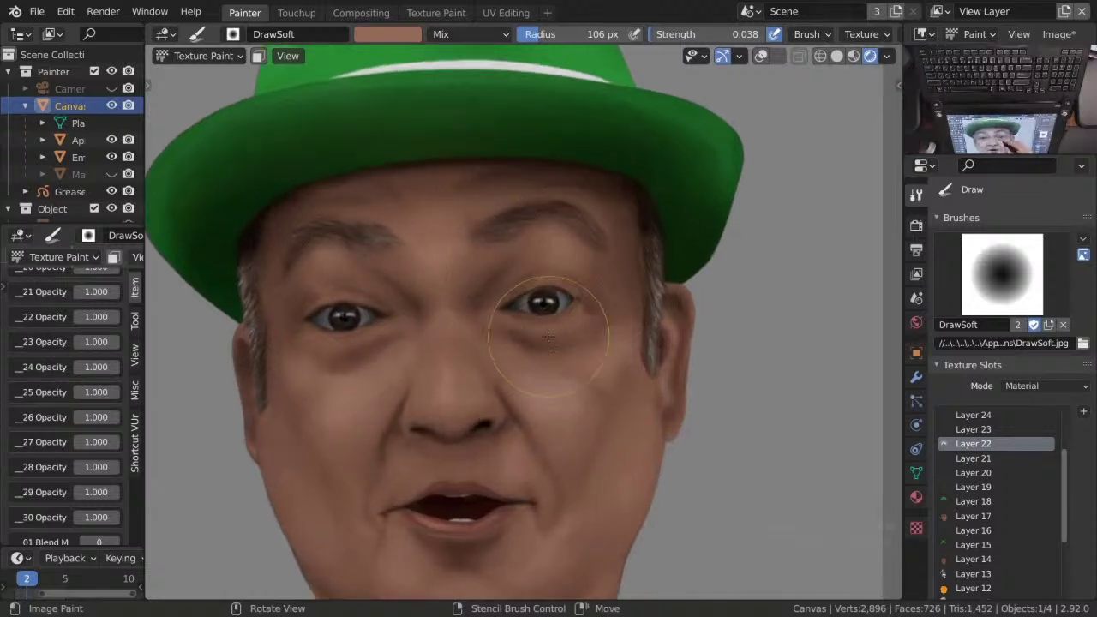
pyautogui.moveTo(391, 220); pyautogui.dragTo(319, 251, button='middle')
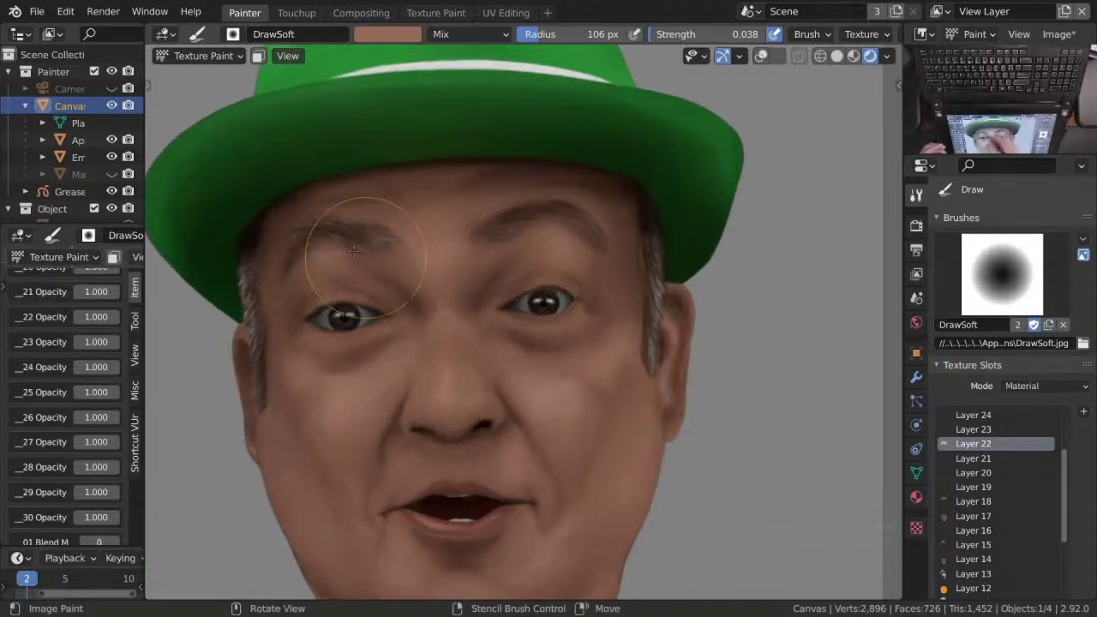
# Examine the brows, eyes and overall portrait from close up and from a distance.
pyautogui.scroll(-5, 319, 251)
pyautogui.scroll(7, 465, 245)
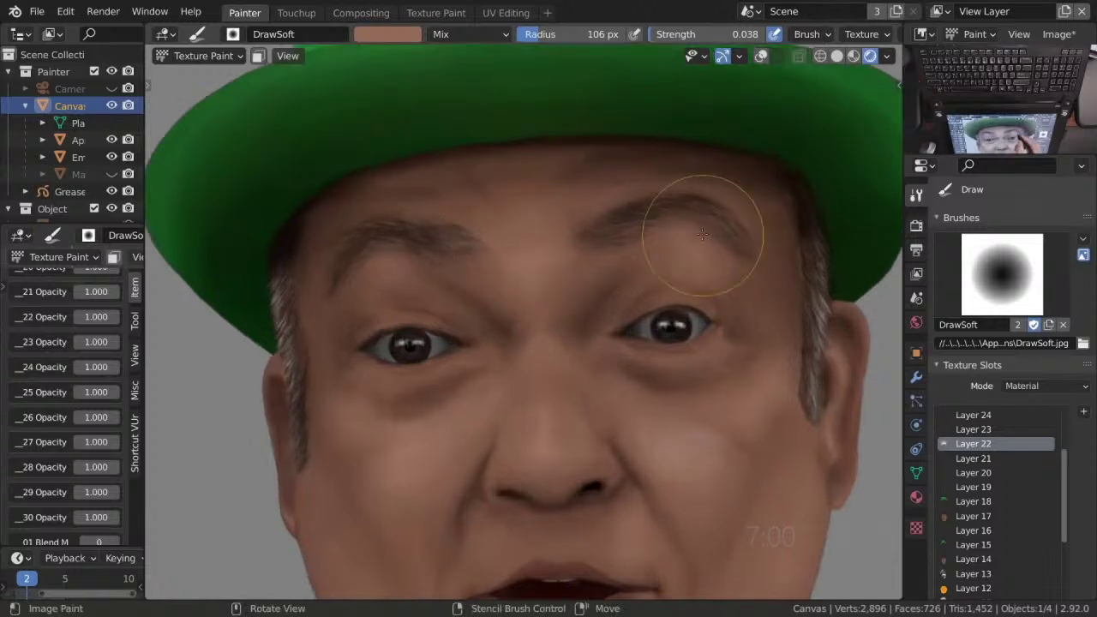
pyautogui.keyDown('ctrl'); pyautogui.moveTo(600, 253); pyautogui.dragTo(579, 390, button='middle'); pyautogui.keyUp('ctrl')
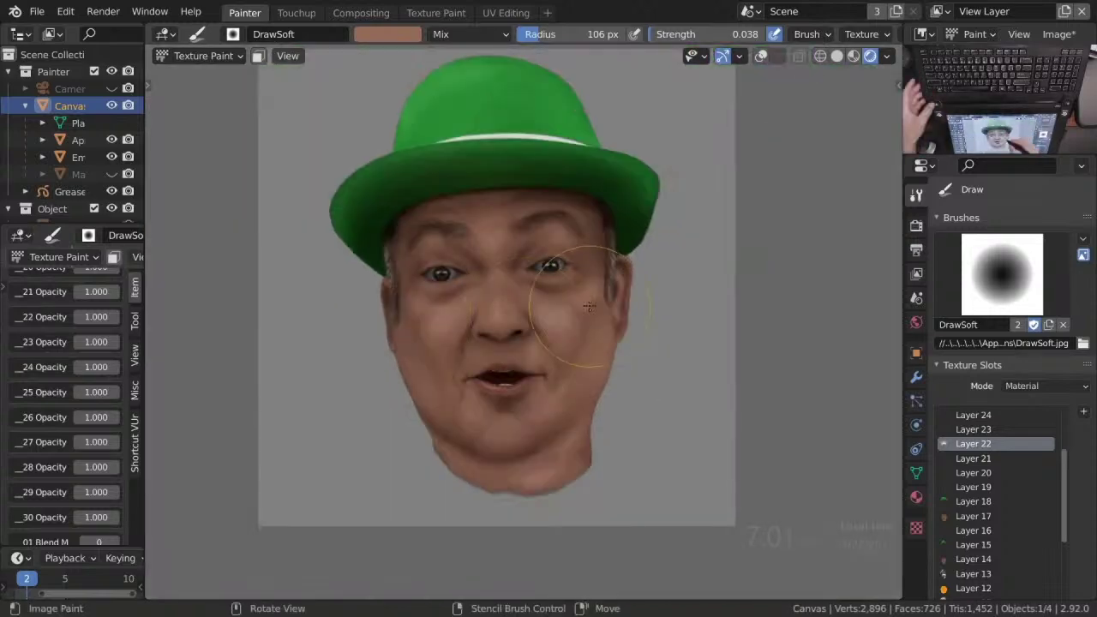
pyautogui.scroll(5, 523, 318)
pyautogui.scroll(-4, 395, 143)
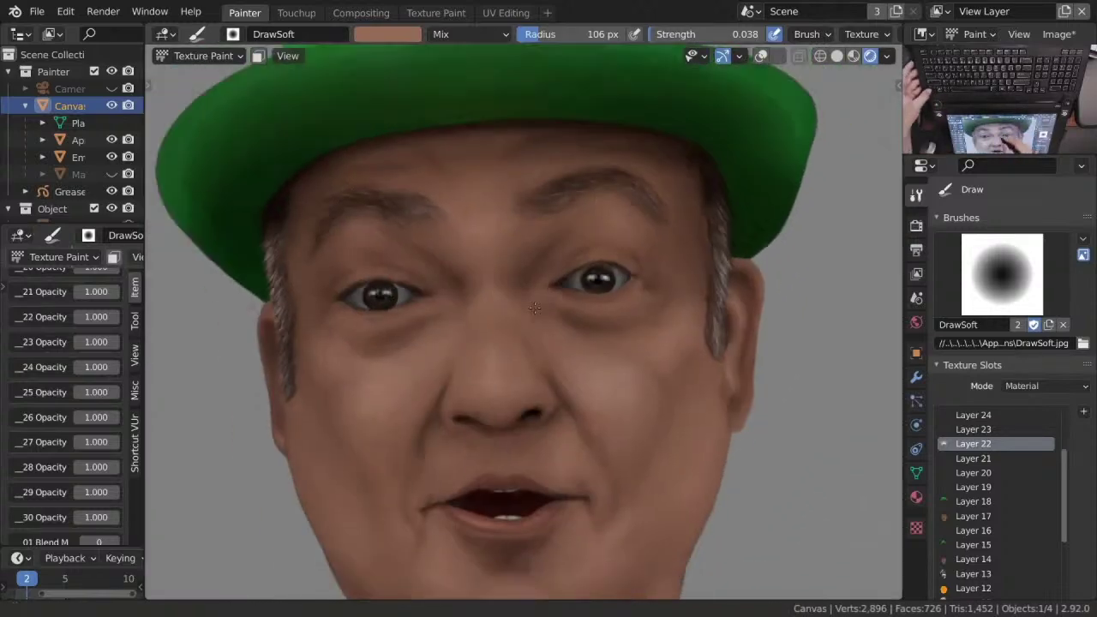
pyautogui.scroll(5, 712, 297)
pyautogui.scroll(-4, 712, 296)
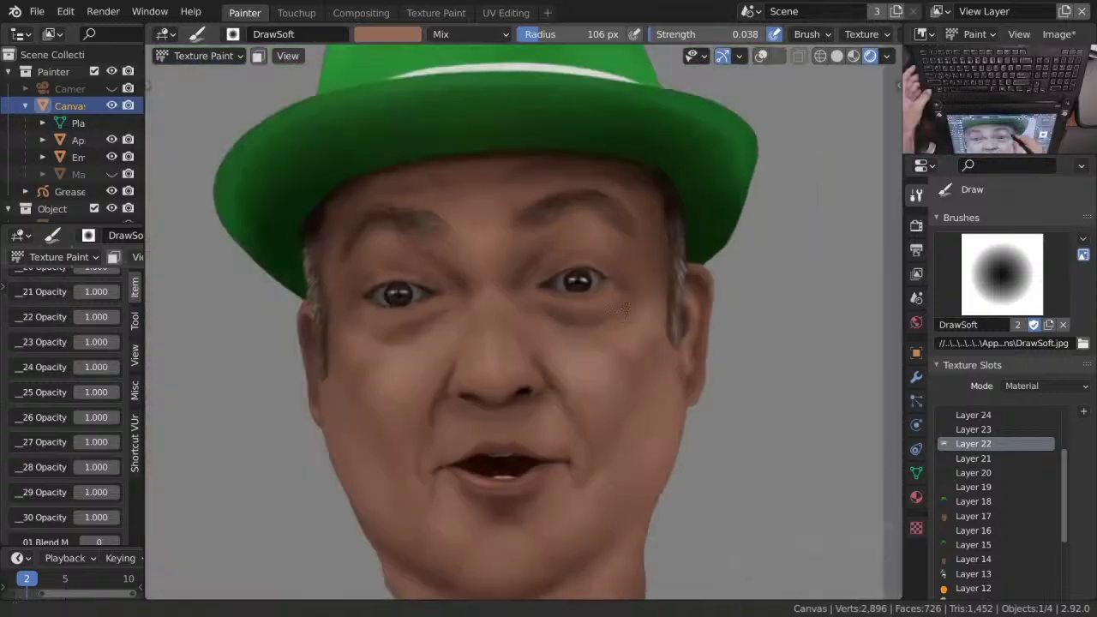
# Sample a neutral grey from the canvas as the soft brush colour.
pyautogui.press('s')
pyautogui.scroll(2, 271, 229)
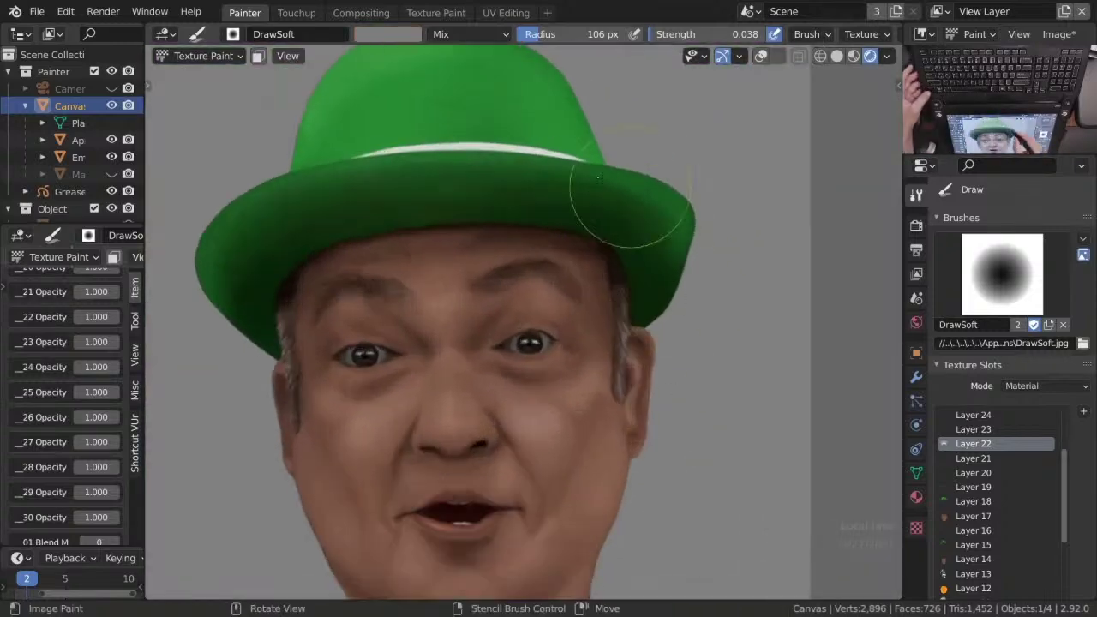
pyautogui.scroll(-4, 643, 414)
pyautogui.scroll(2, 643, 414)
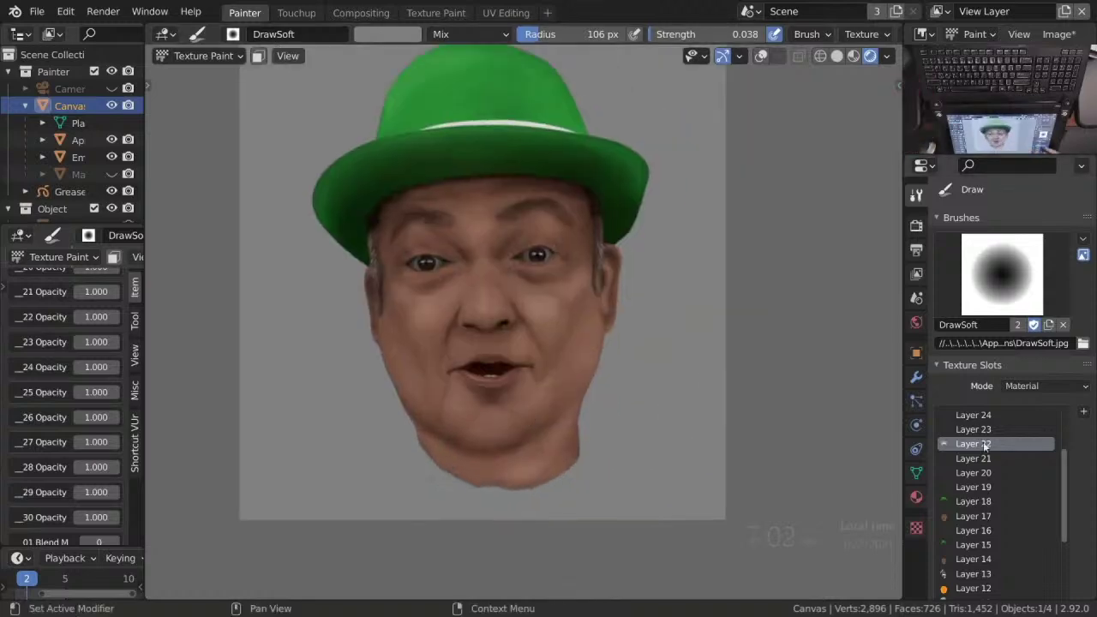
# Make Layer 23 the active paint layer and switch to the DrawStipple brush.
pyautogui.click(973, 429)
pyautogui.press('q')
pyautogui.click(509, 372)
pyautogui.scroll(2, 511, 304)
# Choose a dark, muted brown for the stipple brush, save the file, and bring the remaining brush settings into view.
pyautogui.click(387, 35)
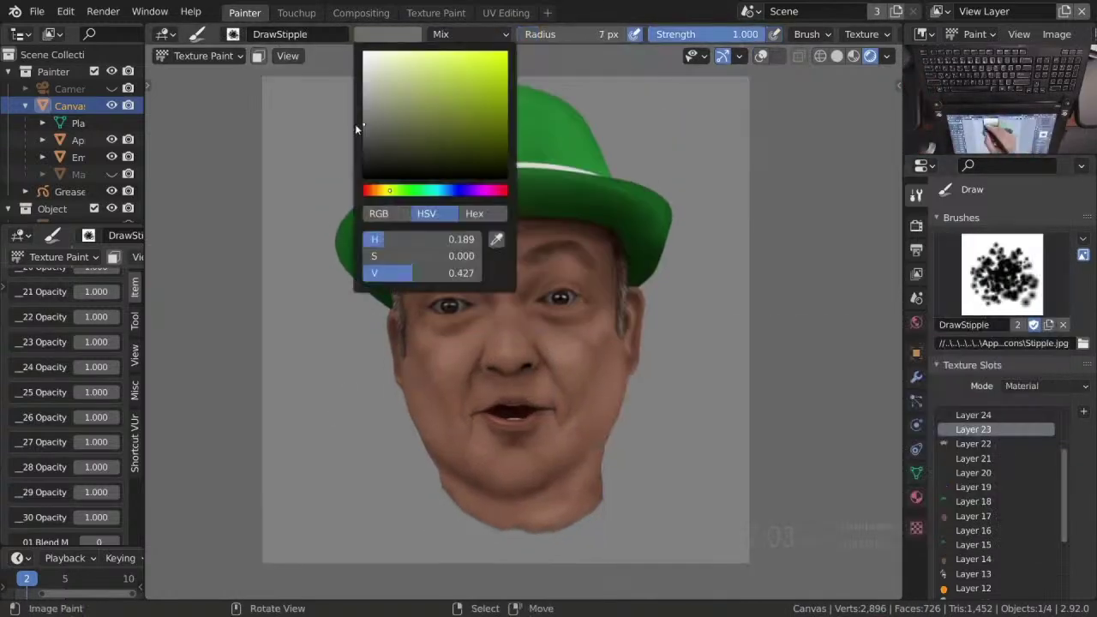
pyautogui.moveTo(355, 124); pyautogui.dragTo(392, 132)
pyautogui.press('n')
pyautogui.click(388, 34)
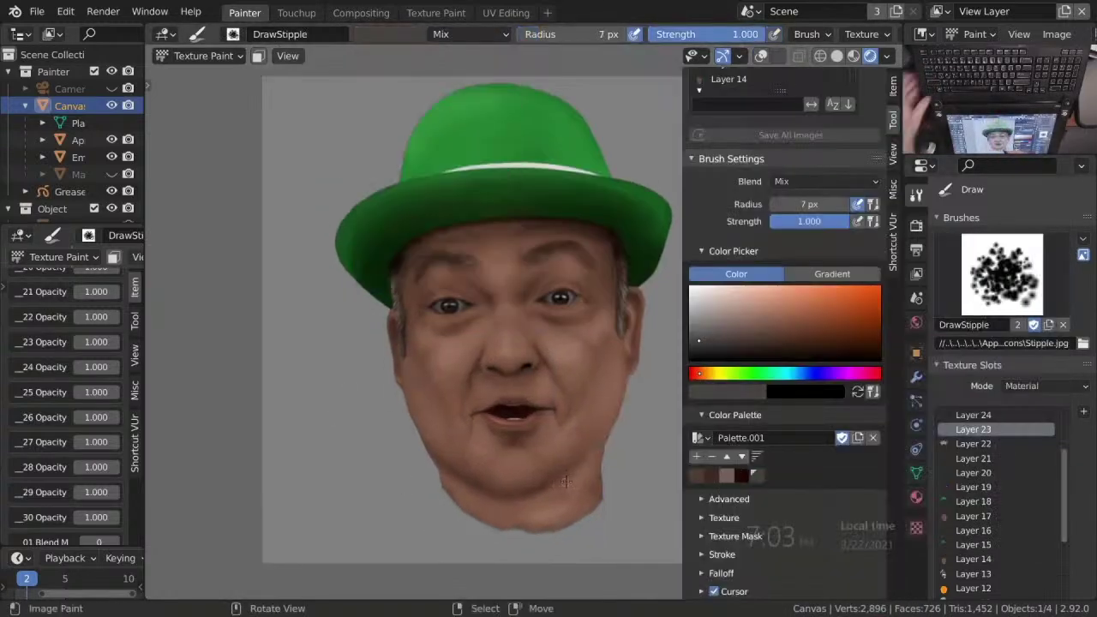
pyautogui.press('n')
pyautogui.hotkey('ctrl', 's')
pyautogui.scroll(-5, 737, 34)
pyautogui.click(753, 35)
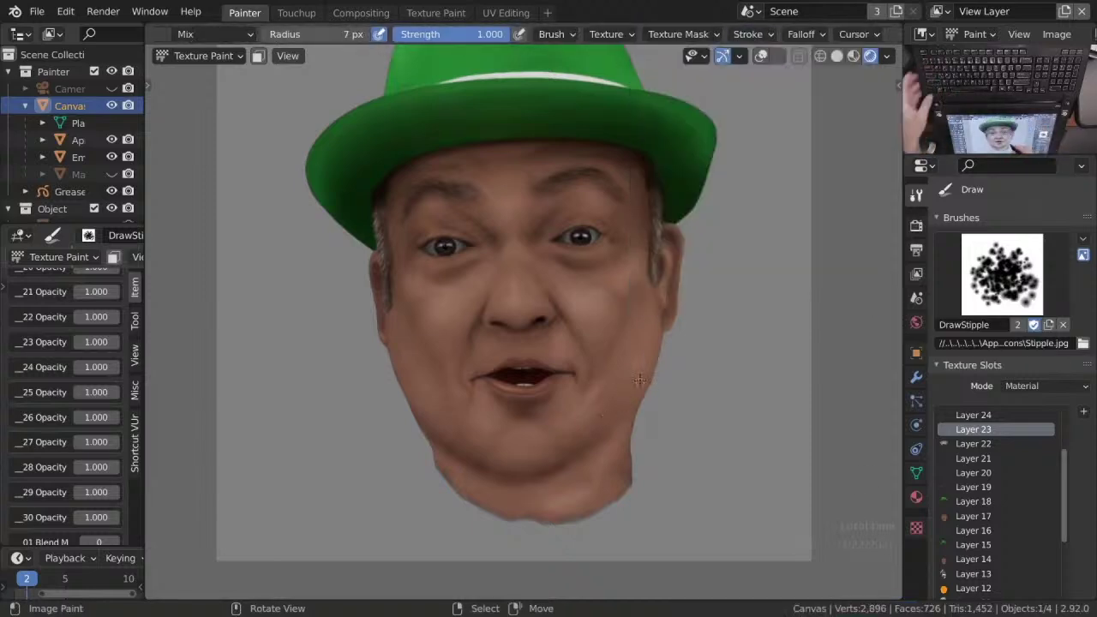
# Dab test stipples above the upper lip and set the stipple colour to a dark, muted brown.
pyautogui.scroll(3, 566, 300)
pyautogui.click(573, 300)
pyautogui.click(571, 307)
pyautogui.scroll(2, 589, 334)
pyautogui.scroll(5, 388, 34)
pyautogui.click(387, 34)
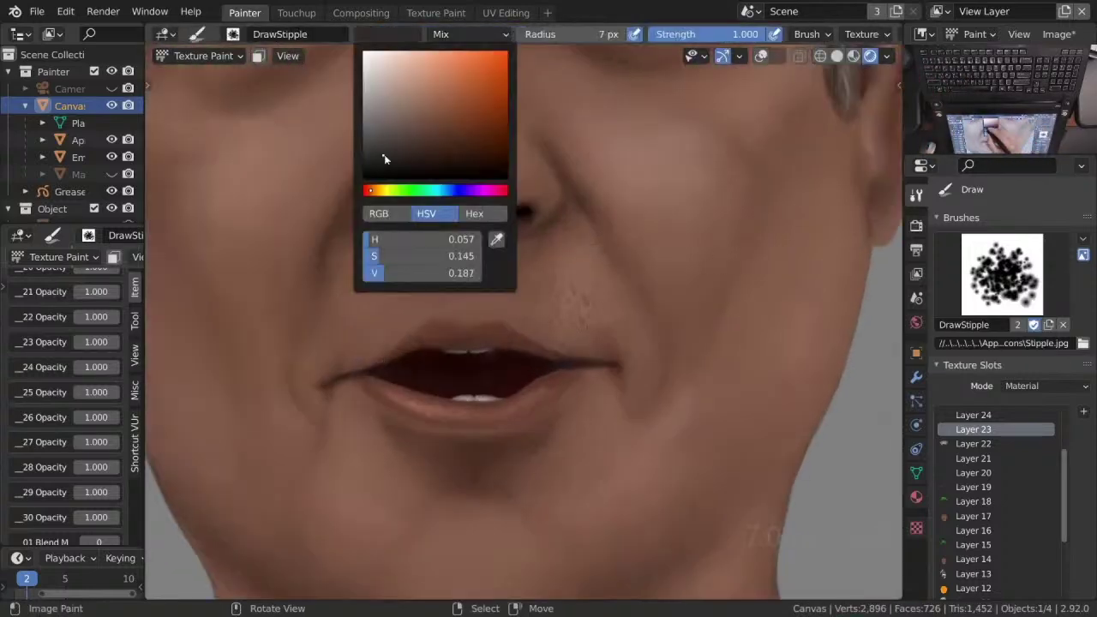
pyautogui.press('n')
pyautogui.scroll(-1, 461, 372)
pyautogui.press('n')
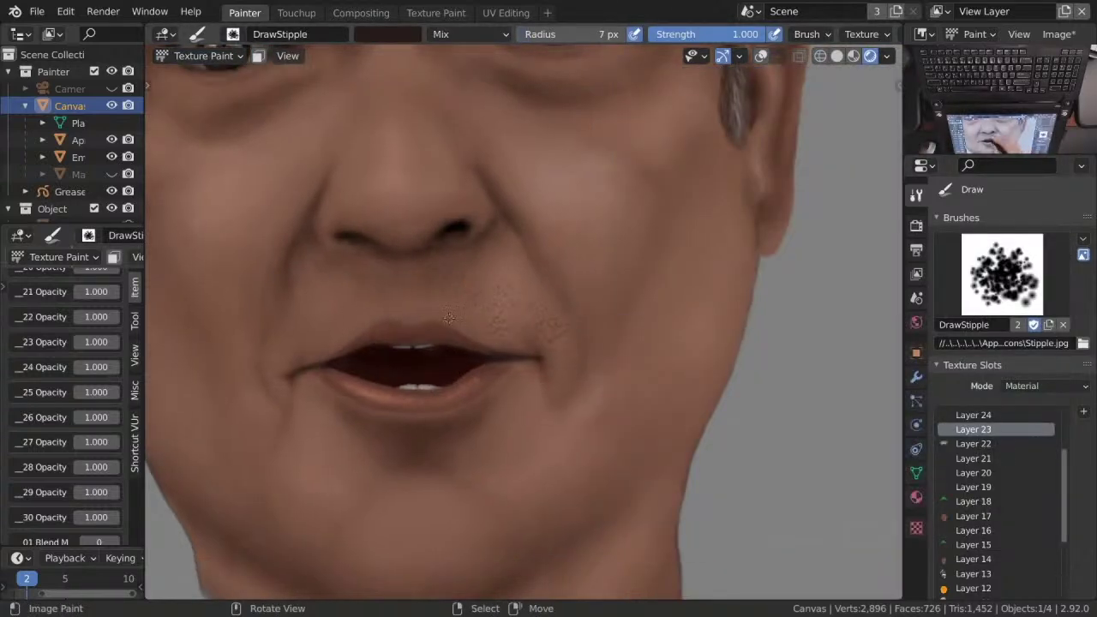
# Stipple dark moustache stubble across the upper lip and a first stubble patch on the cheek beside the mouth corner.
pyautogui.click(398, 268)
pyautogui.click(340, 313)
pyautogui.click(323, 310)
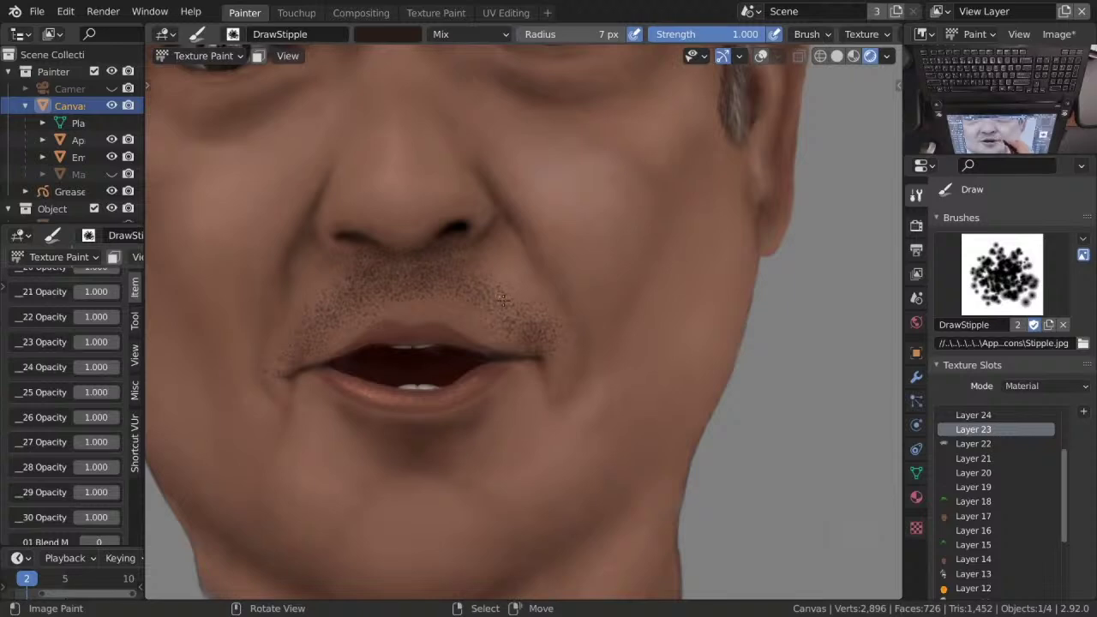
pyautogui.scroll(-2, 568, 421)
pyautogui.click(611, 402)
pyautogui.click(638, 335)
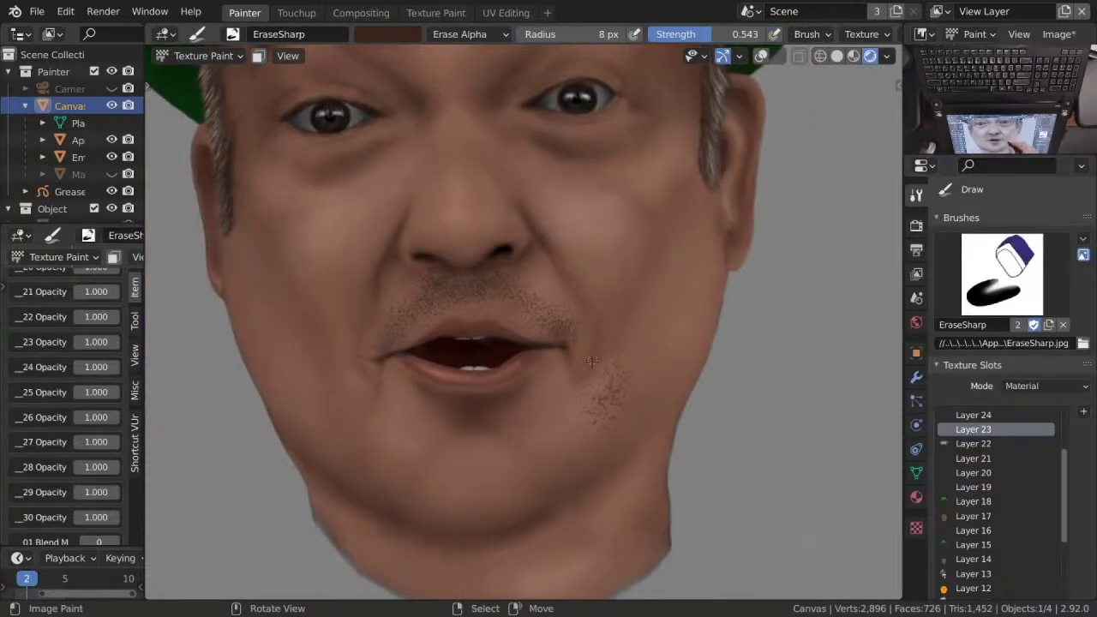
# On Layer 17 with Layer 23 hidden, blend the jaw and lower cheek using DrawPencil at strength 0.337 and sampled skin tones.
pyautogui.press('d')
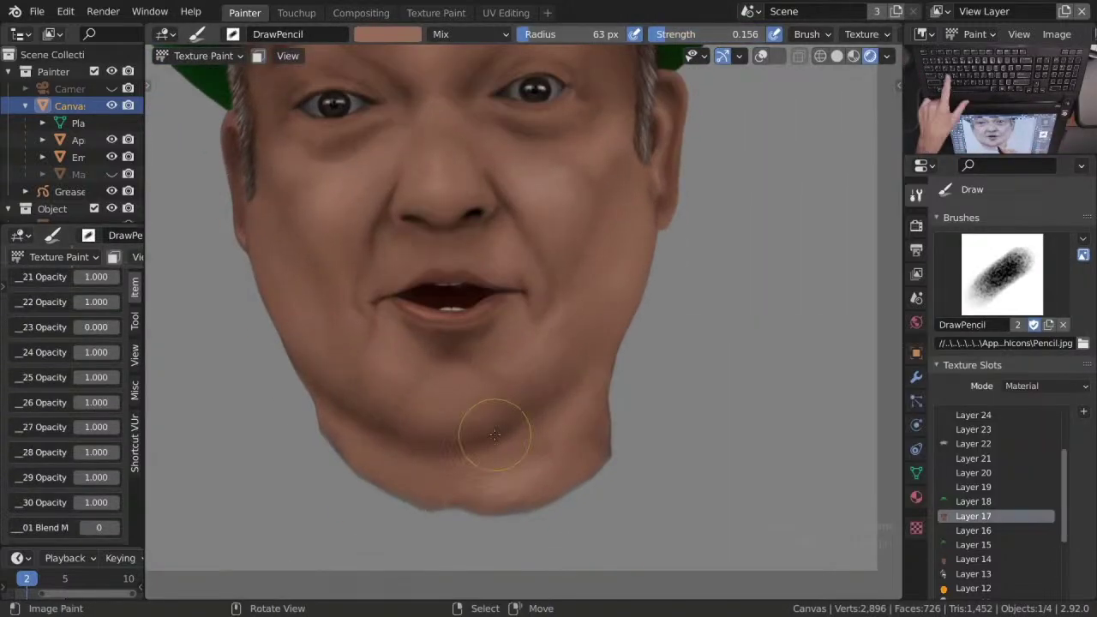
pyautogui.press('s')
pyautogui.hotkey('shift', 'f')
pyautogui.click(610, 336)
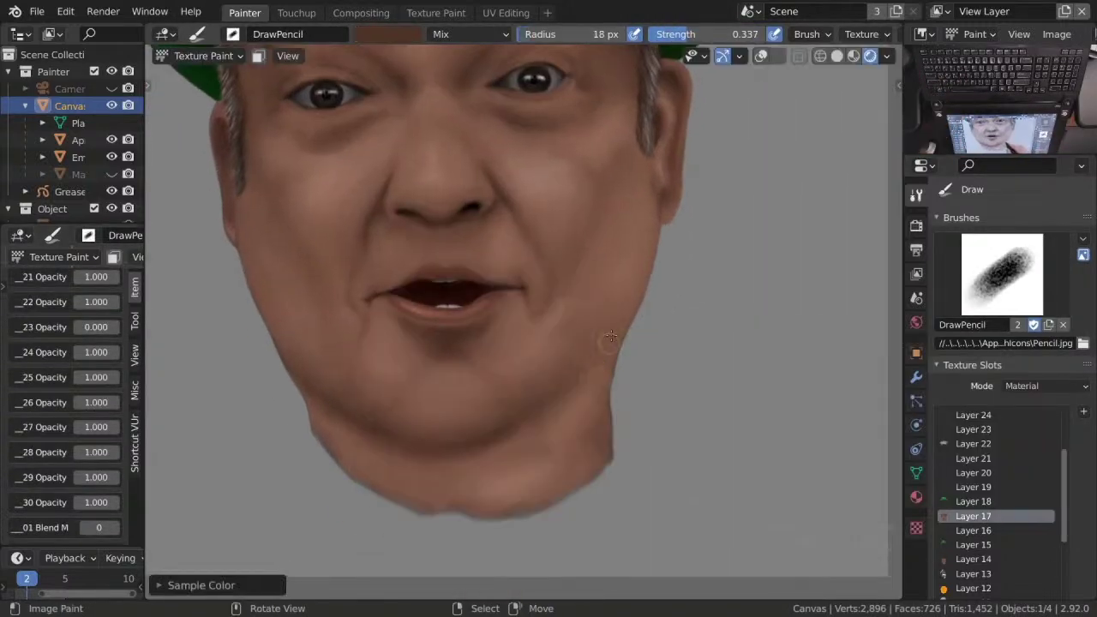
pyautogui.press('s')
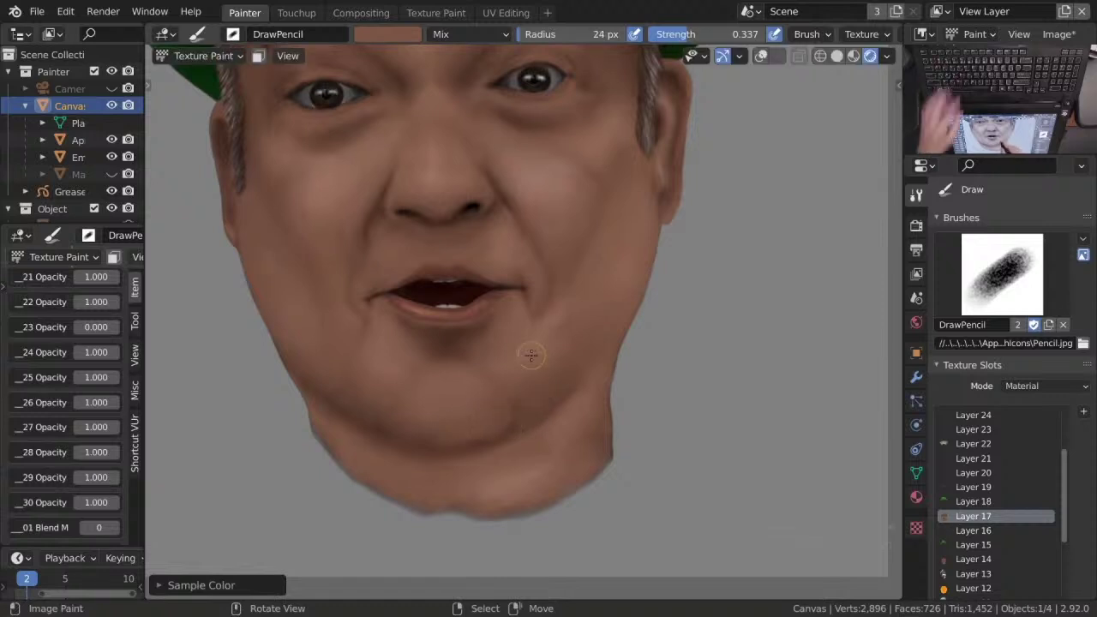
pyautogui.press('s')
pyautogui.press('s')
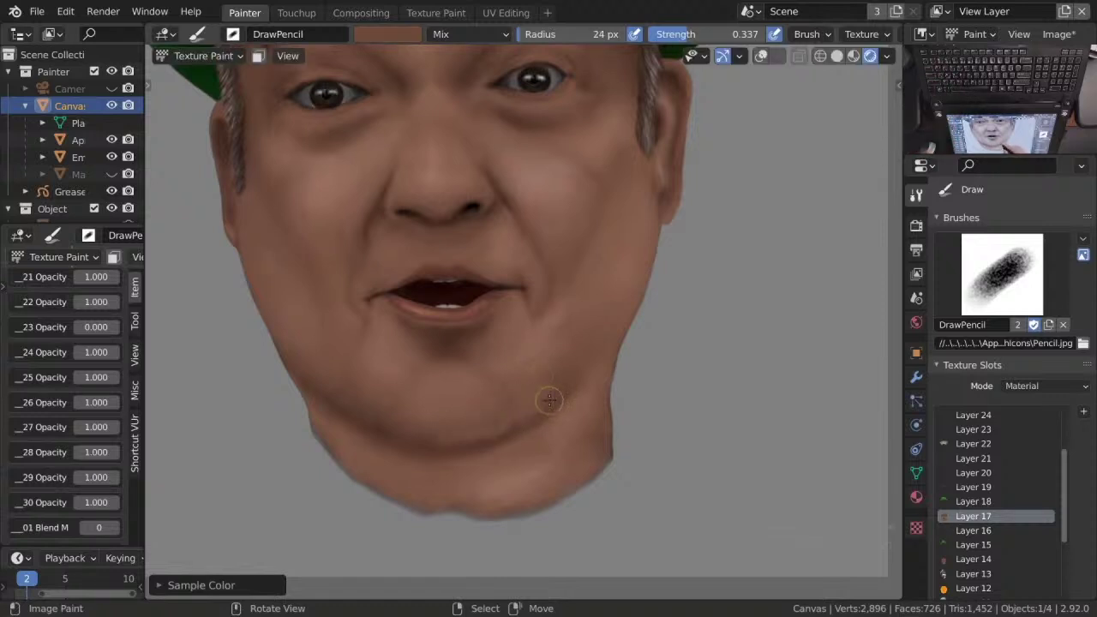
# Enlarge the pencil to 47 px and smooth the chin and under-chin shading with sampled skin tones and the SmearDither brush.
pyautogui.press('f')
pyautogui.click(553, 413)
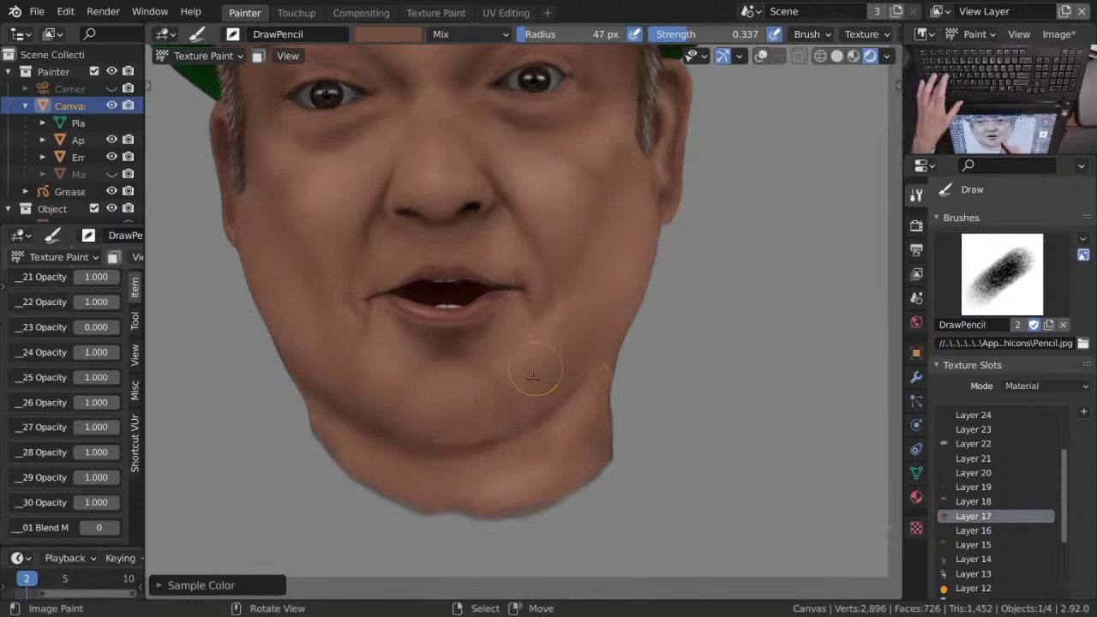
pyautogui.press('s')
pyautogui.press('s')
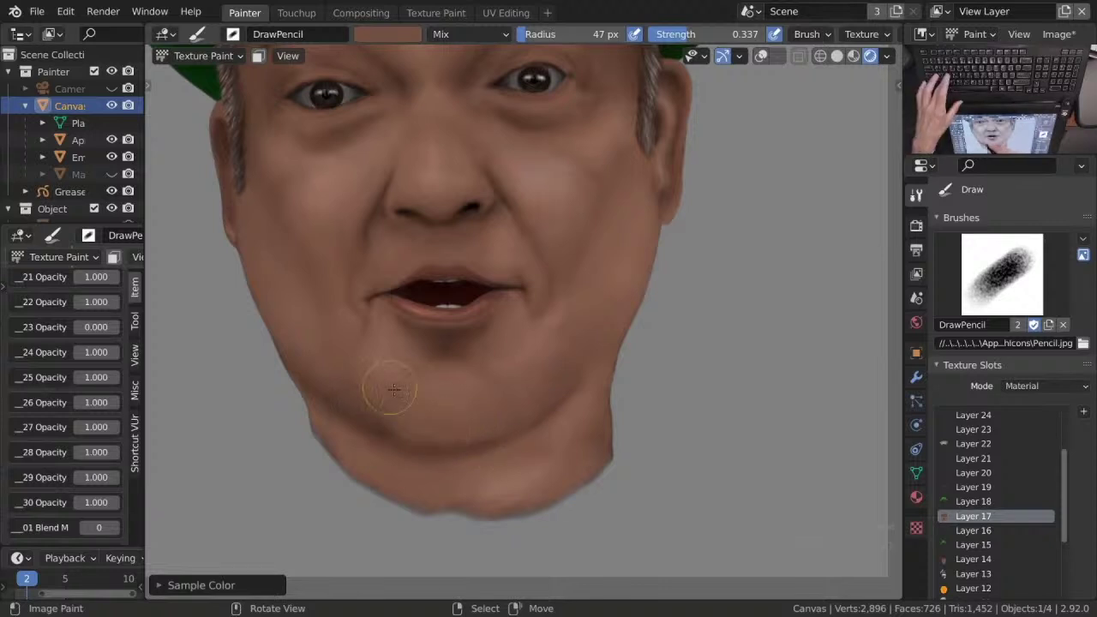
pyautogui.press('s')
pyautogui.press('s')
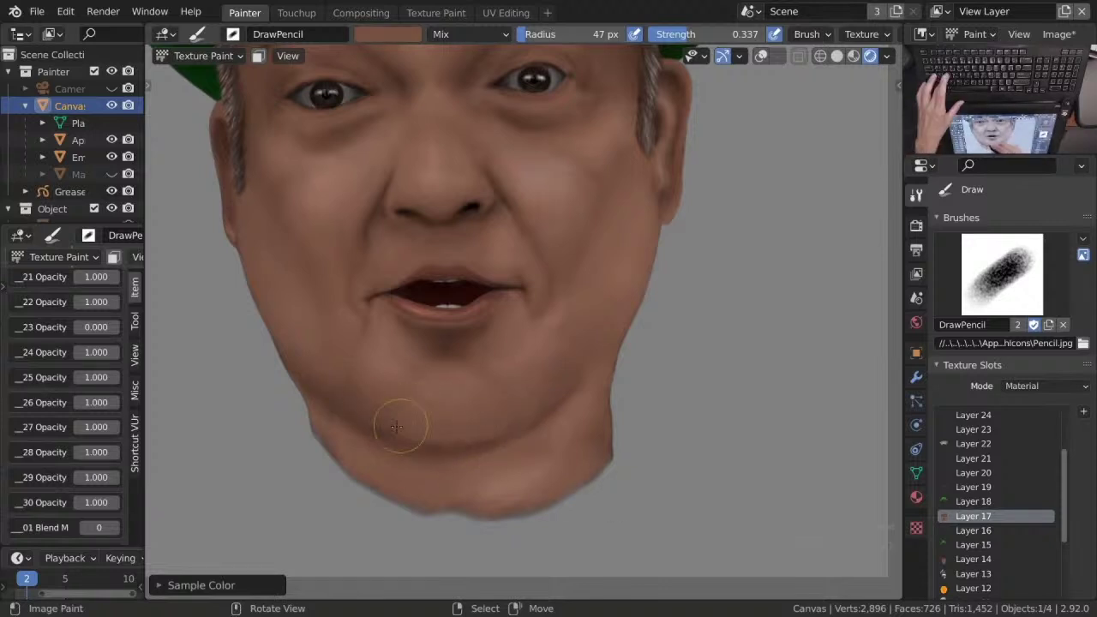
pyautogui.press('e')
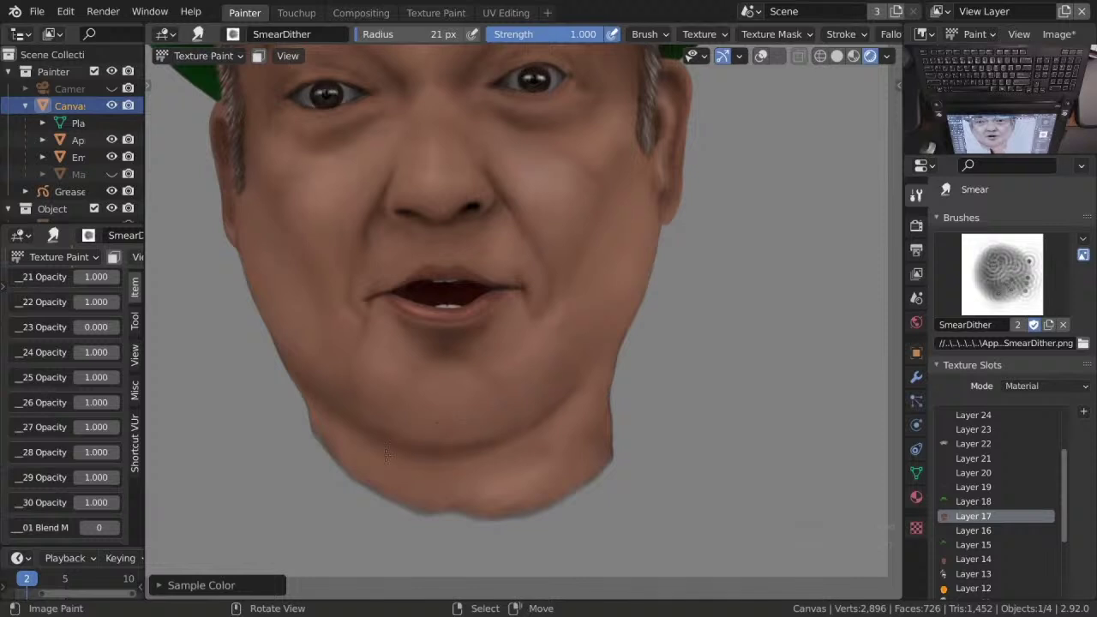
pyautogui.press('d')
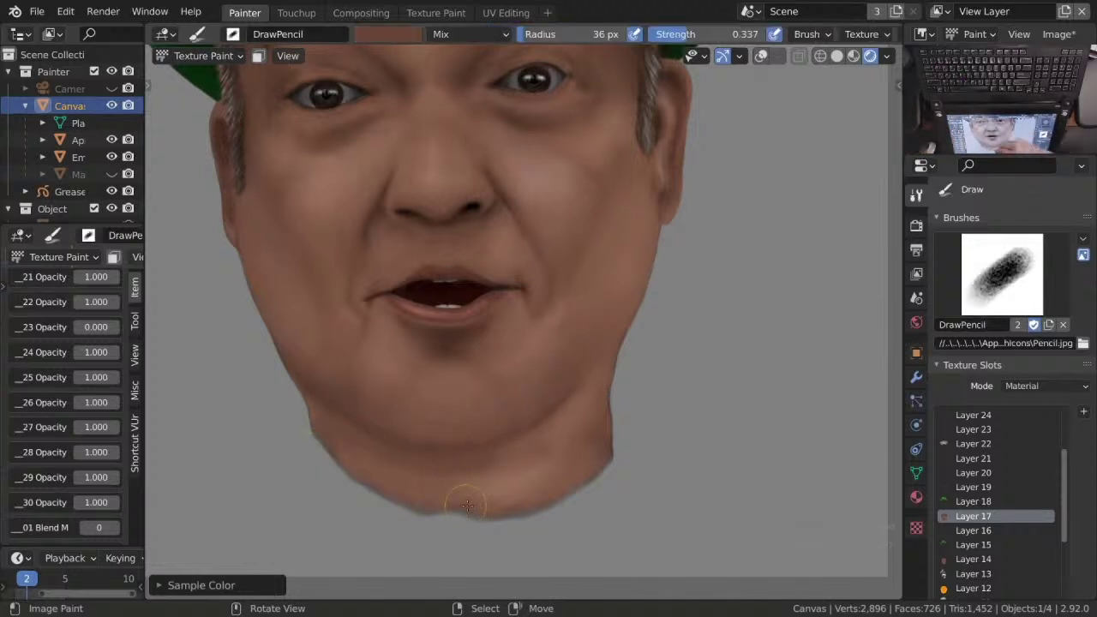
# Return to DrawStipple on the visible Layer 23 and stipple 7 px stubble along the chin and one side of the jaw.
pyautogui.press('q')
pyautogui.click(454, 392)
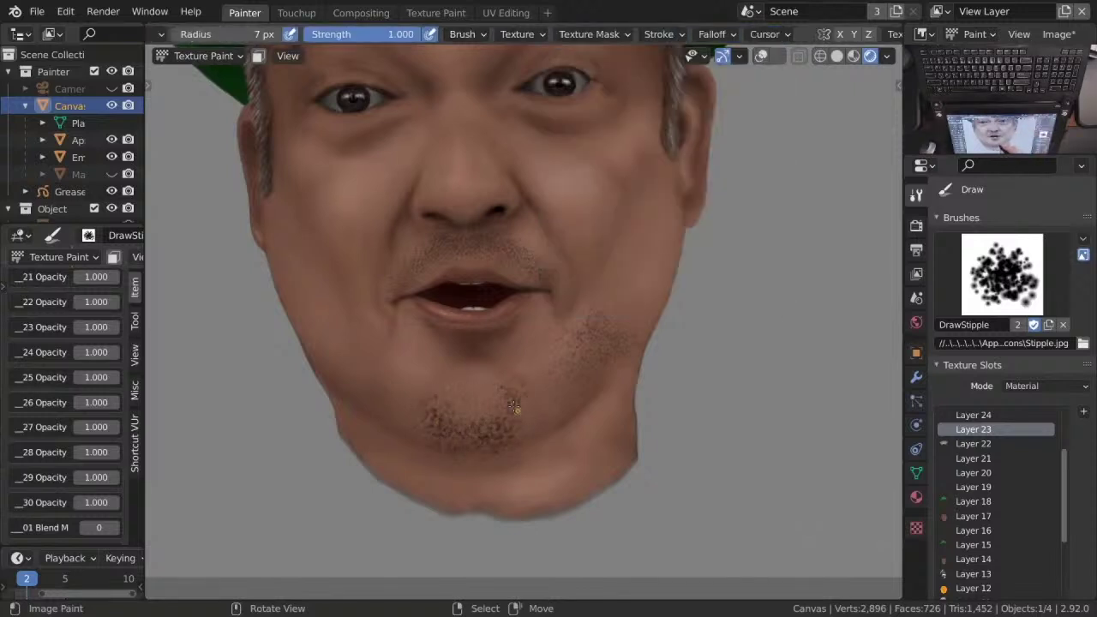
pyautogui.moveTo(600, 324)
pyautogui.mouseDown()
pyautogui.moveTo(542, 412)
pyautogui.moveTo(558, 337)
pyautogui.mouseUp()
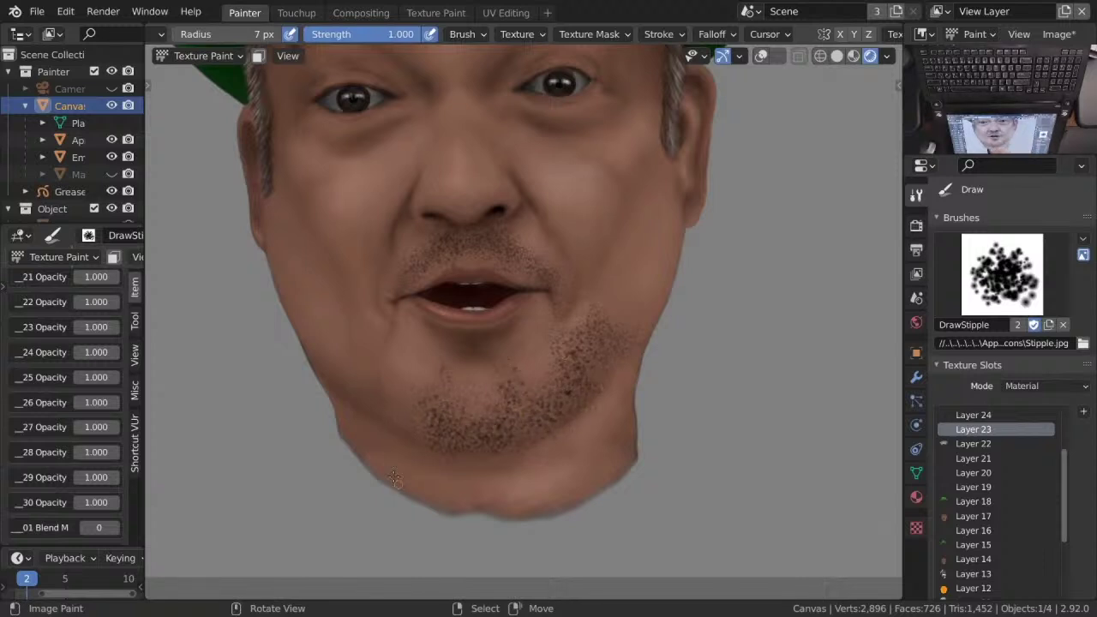
# Reduce the stipple brush to 4 px, extend the stubble along the other side of the jaw, and tidy it with EraseSharp.
pyautogui.press('[')
pyautogui.press('[')
pyautogui.press('[')
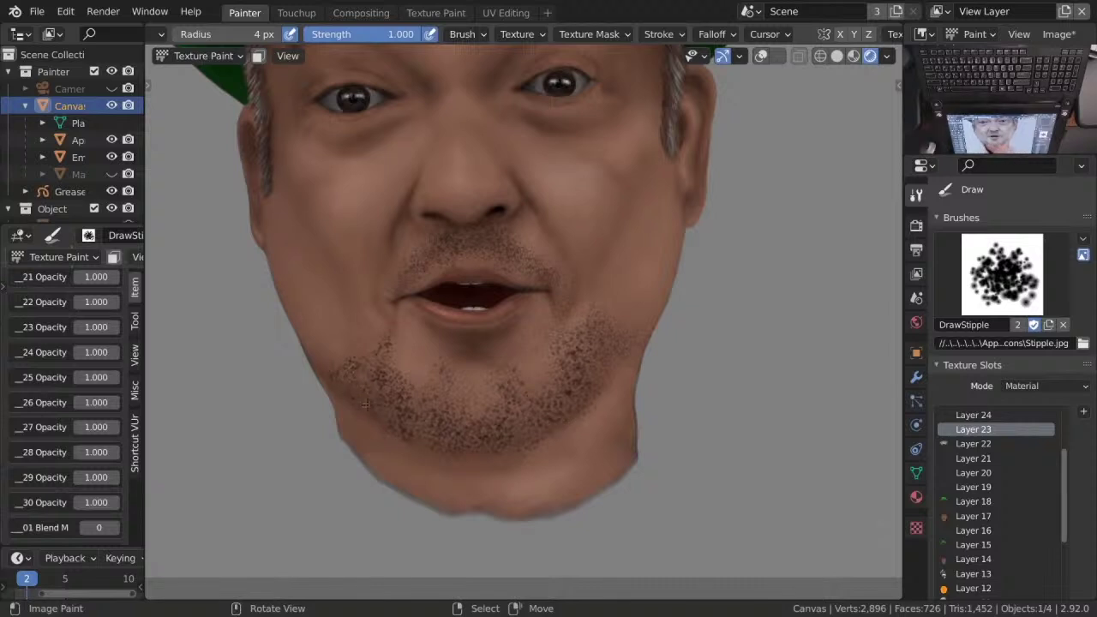
pyautogui.moveTo(319, 375); pyautogui.dragTo(341, 390)
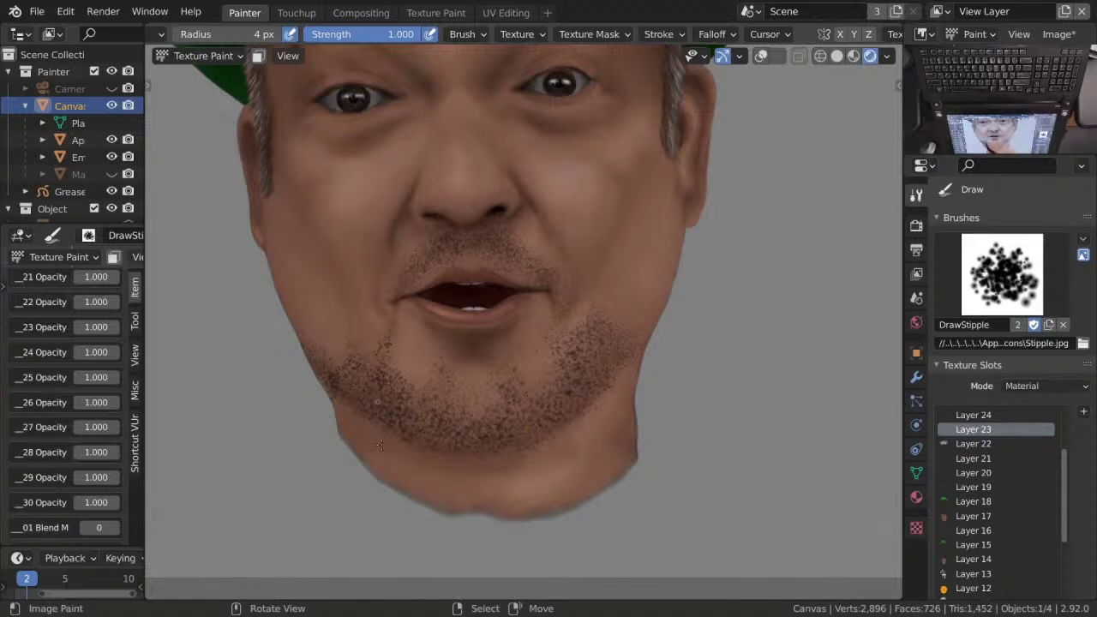
pyautogui.press('e')
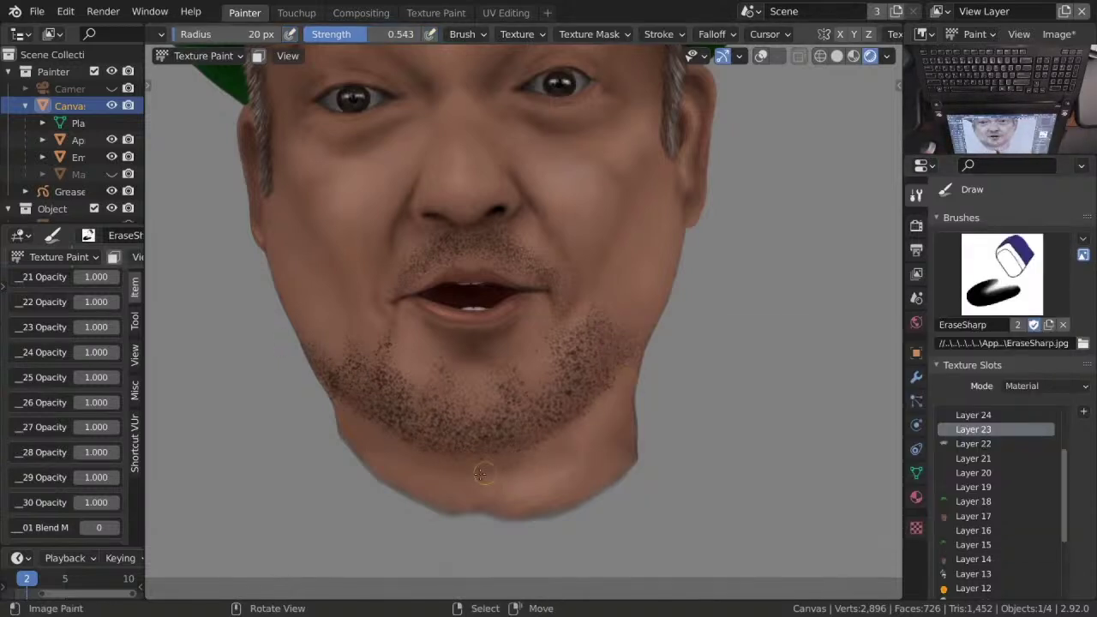
pyautogui.press('d')
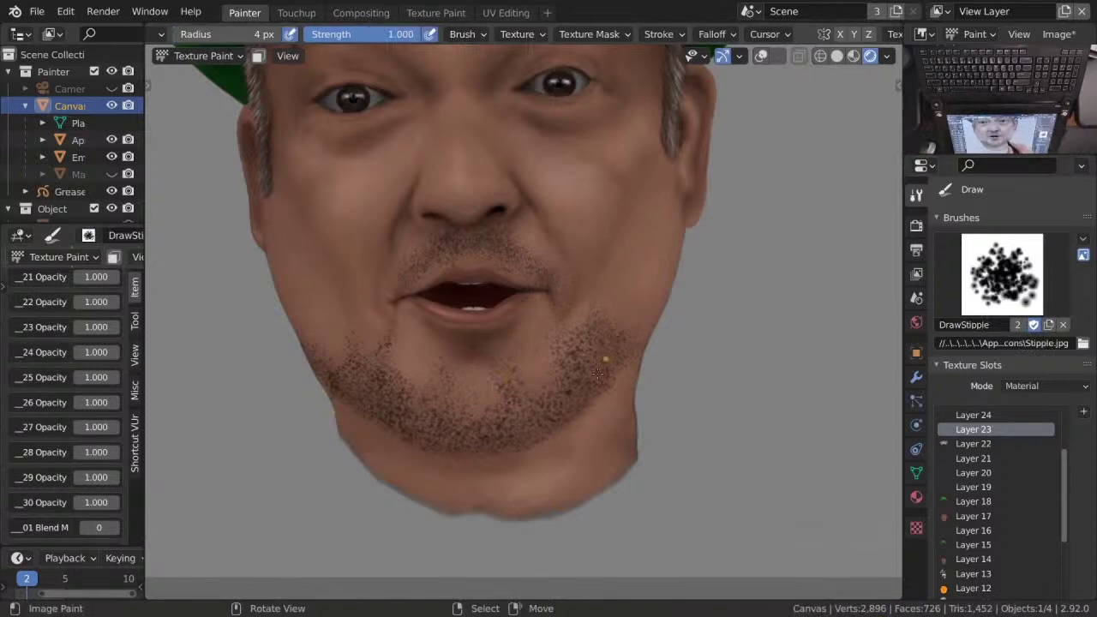
# Switch the 4 px stipple brush to light grey and scatter grey hairs over the moustache, chin and outer jaw edges.
pyautogui.press('s')
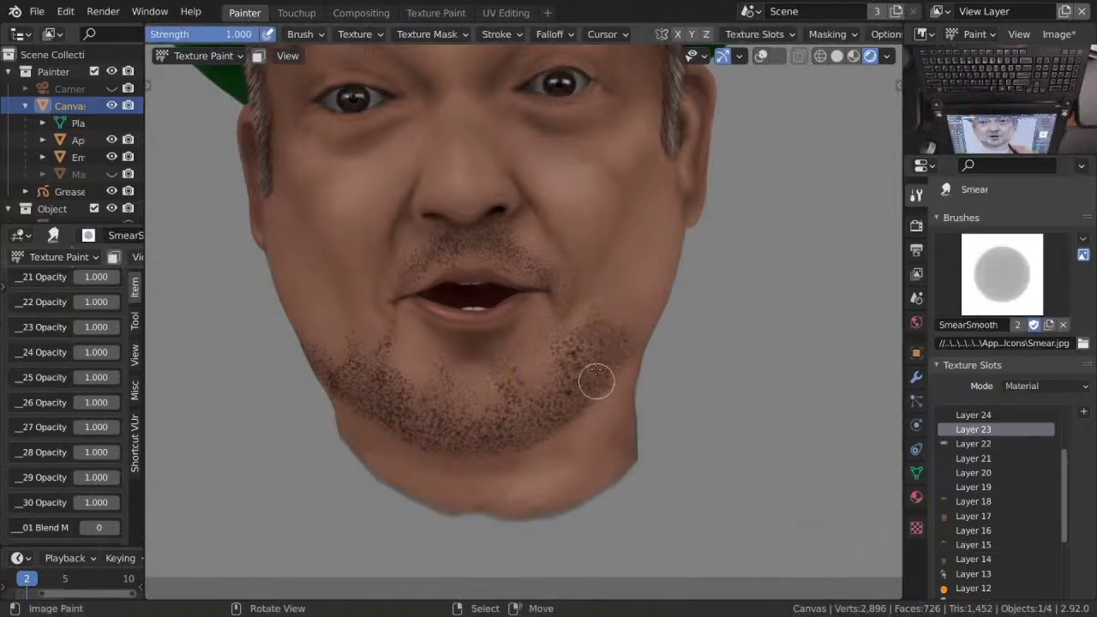
pyautogui.hotkey('shift', 'space')
pyautogui.click(507, 286)
pyautogui.click(887, 421)
pyautogui.click(387, 34)
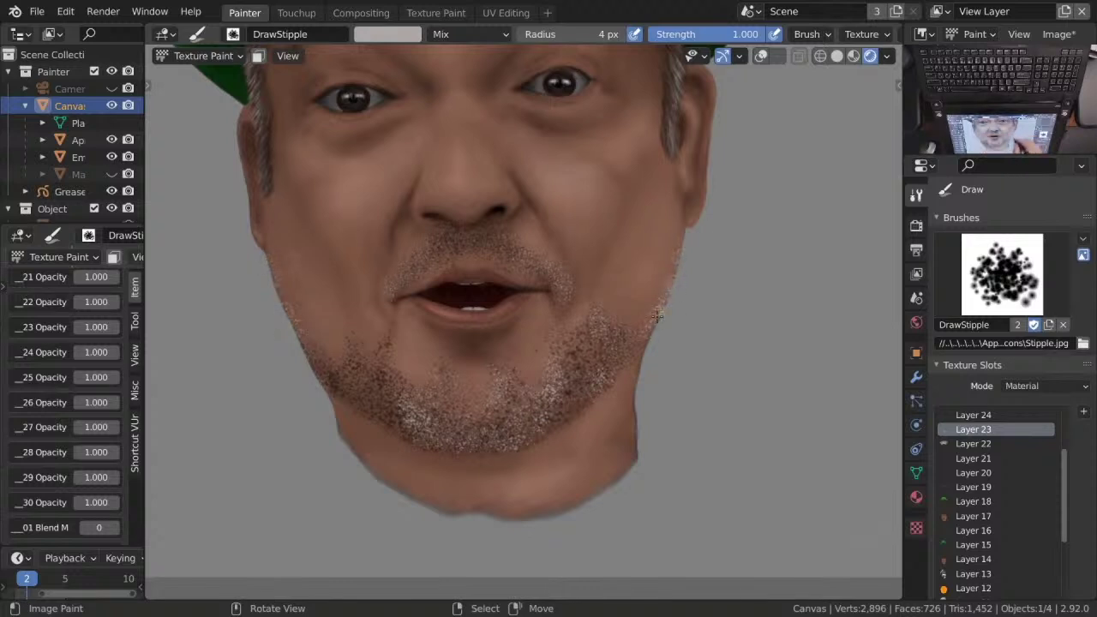
pyautogui.moveTo(551, 429); pyautogui.dragTo(559, 409)
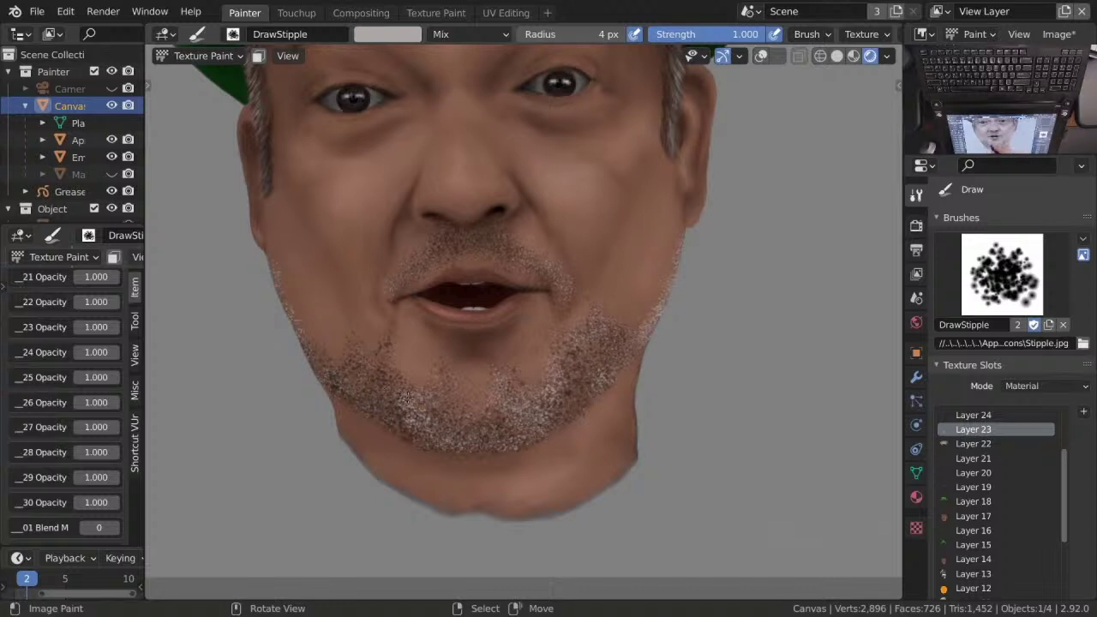
# Touch up the stubble with alternating dark and light stipples, erase the excess below the lower lip, and save the file.
pyautogui.press('s')
pyautogui.press('n')
pyautogui.press('n')
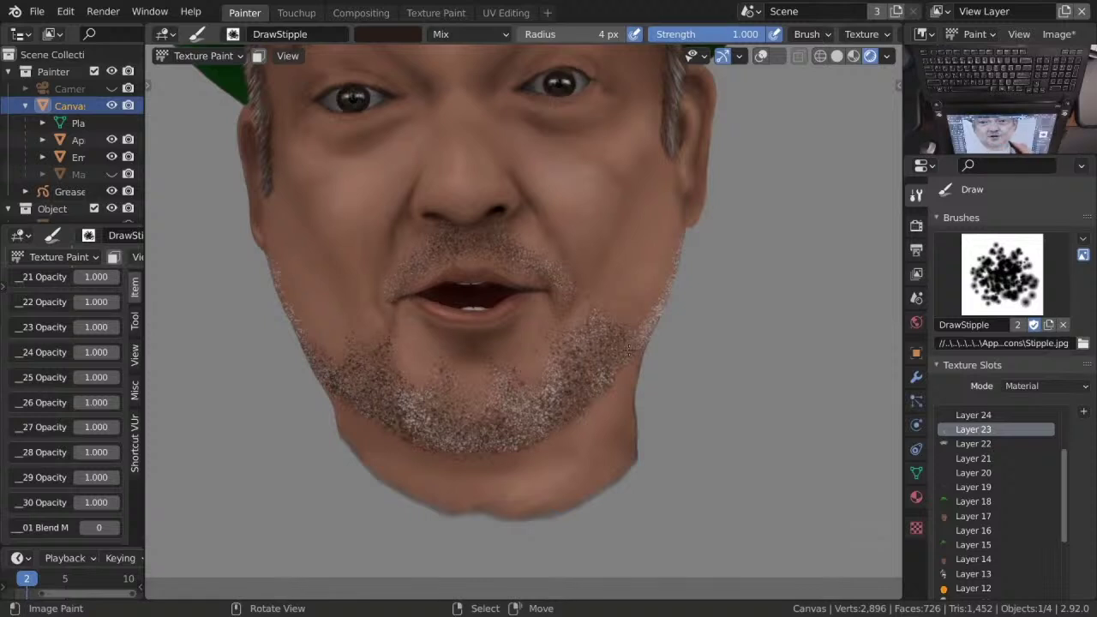
pyautogui.press('s')
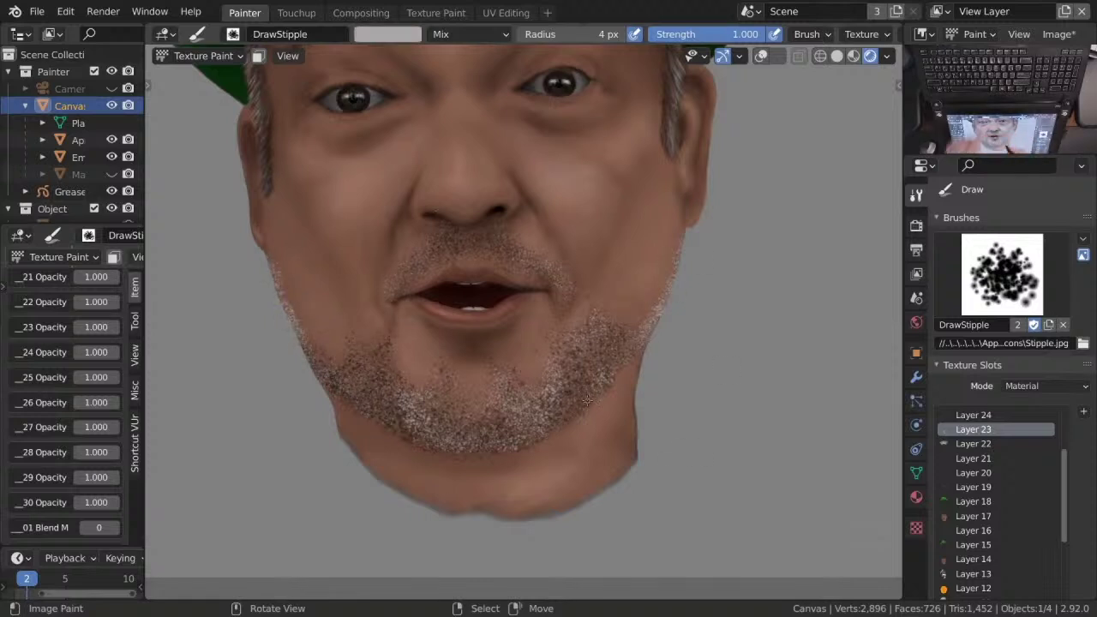
pyautogui.press('e')
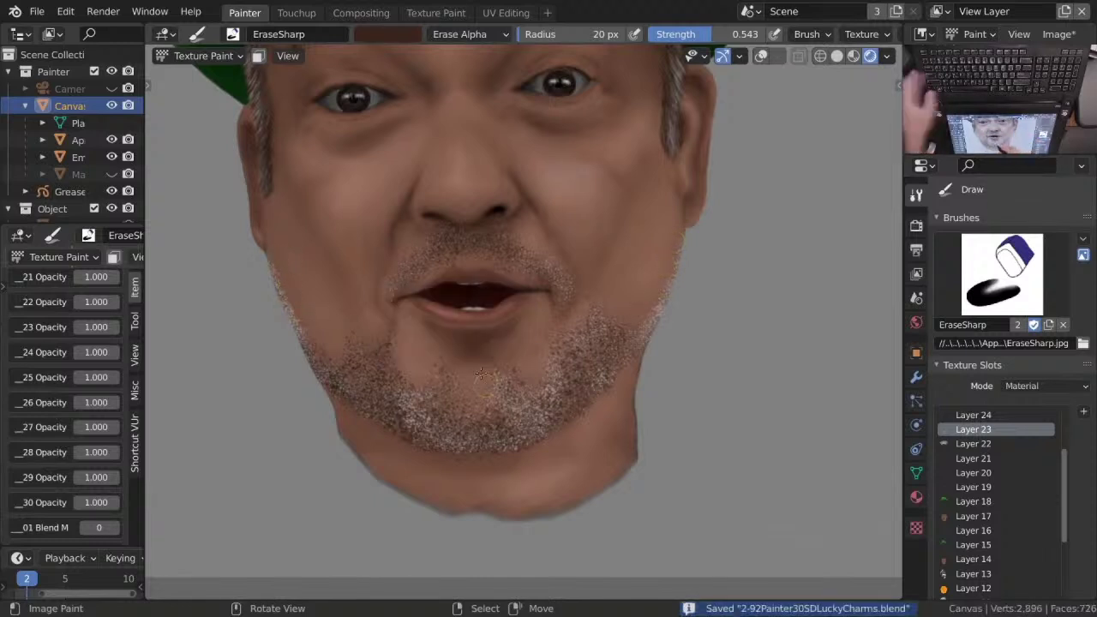
pyautogui.press('KP_0')
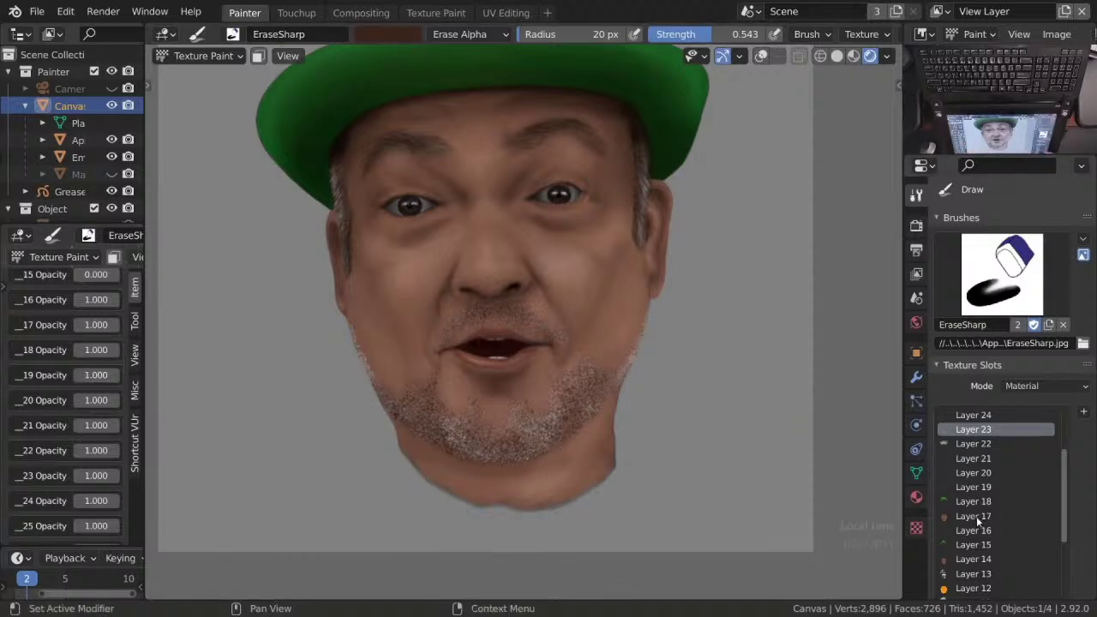
# Copy the stubble onto Layer 24 with Apply Camera Image and set Layer 23's opacity to 0.
pyautogui.scroll(-5, 600, 33)
pyautogui.click(864, 34)
pyautogui.click(846, 258)
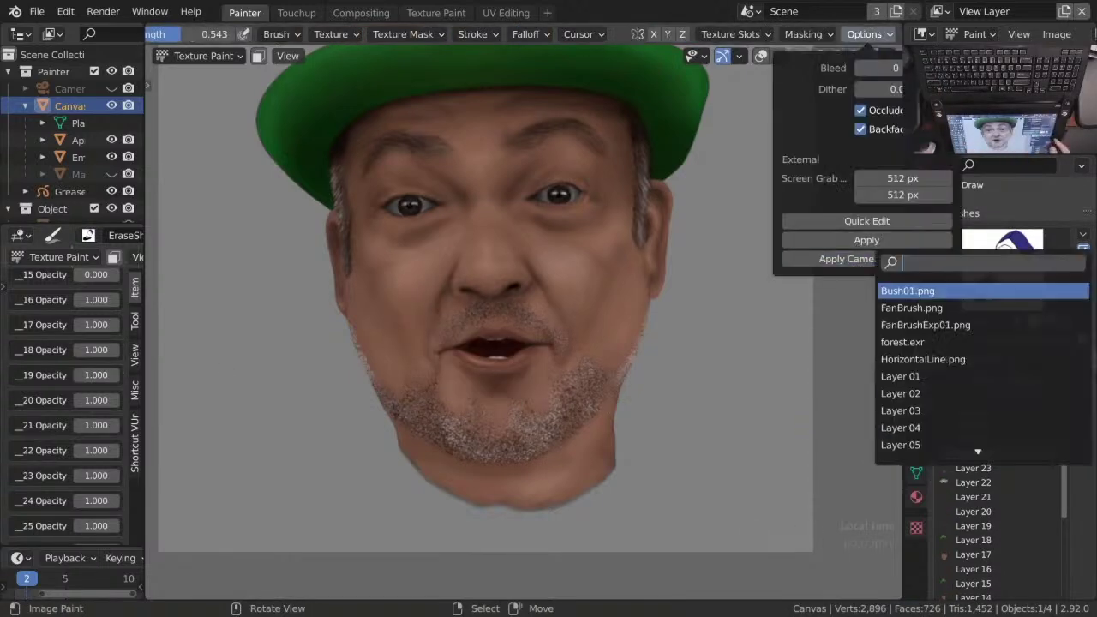
pyautogui.scroll(-4, 935, 385)
pyautogui.click(935, 386)
# Soften the jaw and chin stubble on Layer 24 with SmearSmooth at 47 px and strength 0.446.
pyautogui.scroll(4, 591, 409)
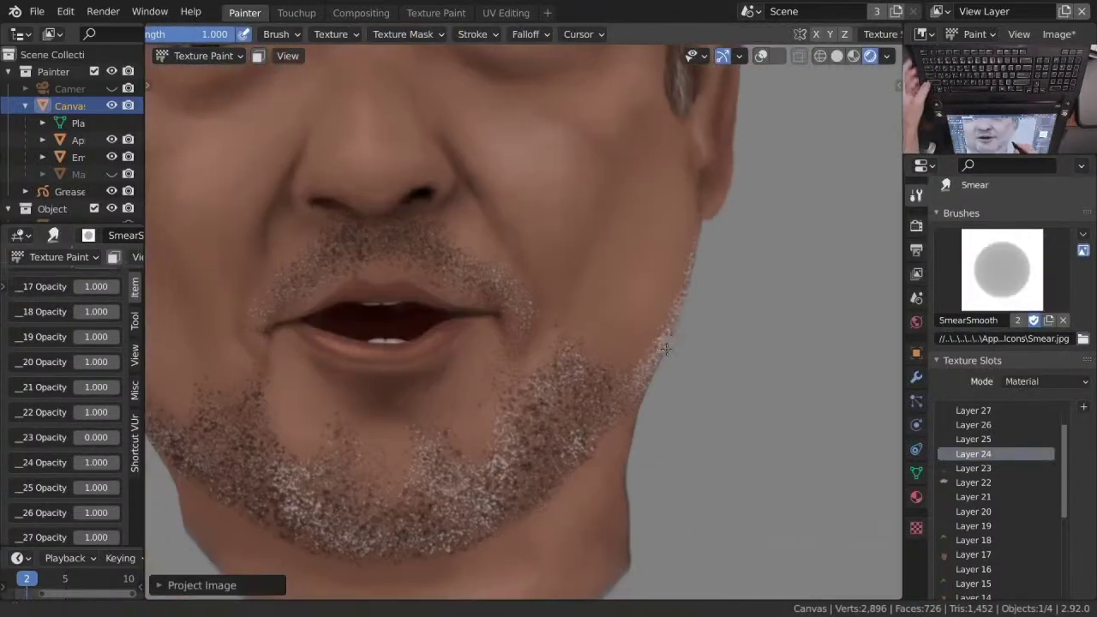
pyautogui.scroll(-1, 601, 360)
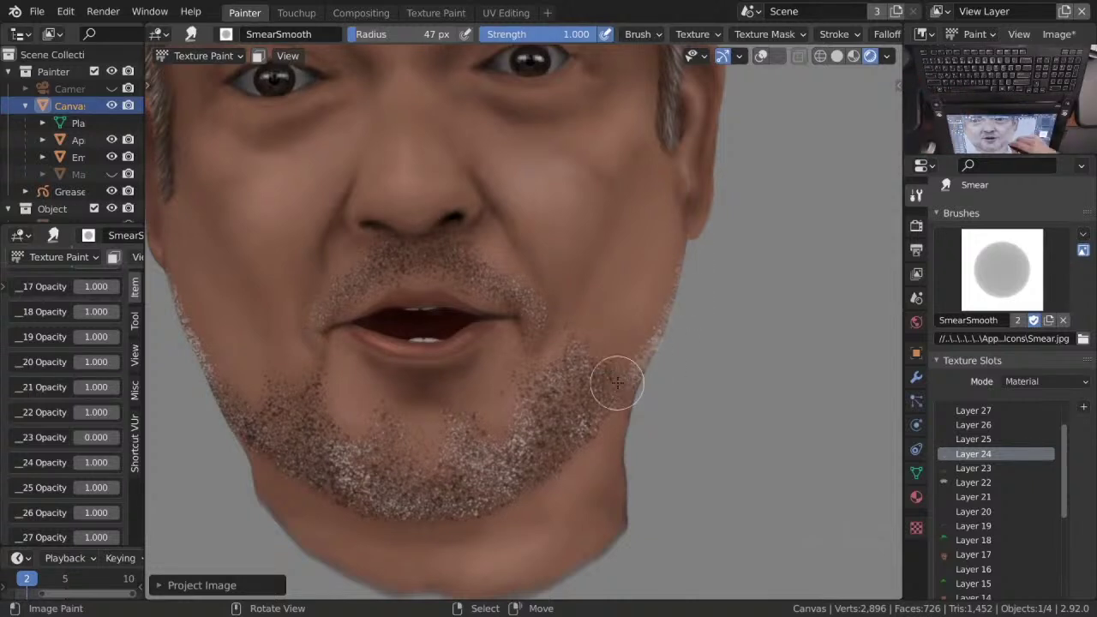
pyautogui.press(']')
pyautogui.press(']')
pyautogui.press(']')
pyautogui.press(']')
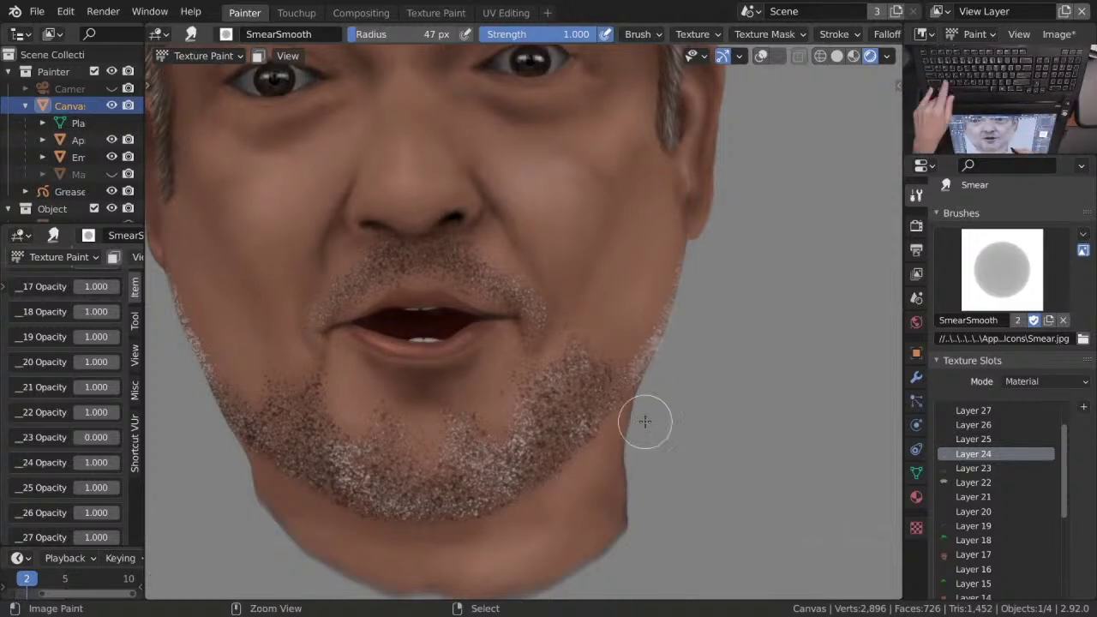
pyautogui.hotkey('shift', 'f')
pyautogui.click(681, 289)
pyautogui.moveTo(601, 403)
pyautogui.mouseDown()
pyautogui.moveTo(598, 431)
pyautogui.moveTo(529, 367)
pyautogui.moveTo(553, 386)
pyautogui.moveTo(545, 446)
pyautogui.moveTo(517, 425)
pyautogui.moveTo(517, 441)
pyautogui.moveTo(477, 423)
pyautogui.moveTo(458, 429)
pyautogui.moveTo(485, 458)
pyautogui.moveTo(502, 458)
pyautogui.moveTo(467, 482)
pyautogui.moveTo(515, 472)
pyautogui.moveTo(473, 522)
pyautogui.moveTo(477, 488)
pyautogui.moveTo(511, 497)
pyautogui.moveTo(570, 418)
pyautogui.moveTo(396, 506)
pyautogui.moveTo(416, 432)
pyautogui.moveTo(383, 420)
pyautogui.moveTo(630, 470)
pyautogui.moveTo(365, 513)
pyautogui.moveTo(352, 477)
pyautogui.moveTo(384, 464)
pyautogui.moveTo(318, 368)
pyautogui.moveTo(561, 481)
pyautogui.moveTo(302, 466)
pyautogui.moveTo(274, 406)
pyautogui.mouseUp()
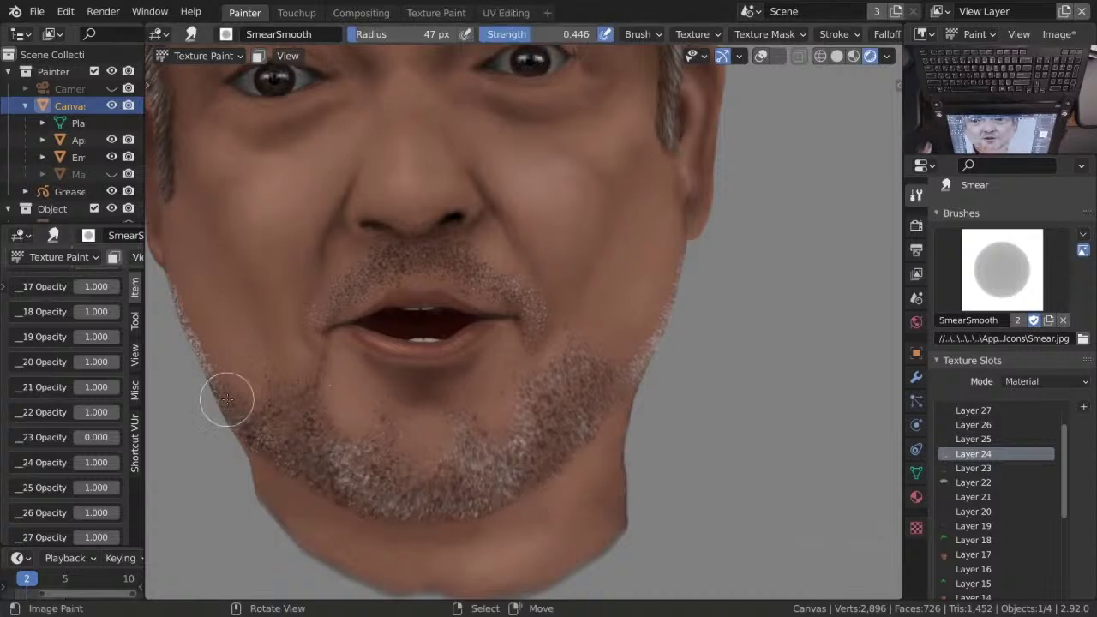
# Smear the remaining cheek-edge, chin and moustache stubble into soft hairs, and save the file.
pyautogui.moveTo(228, 392); pyautogui.dragTo(380, 436, button='middle')
pyautogui.moveTo(275, 269)
pyautogui.mouseDown()
pyautogui.moveTo(314, 321)
pyautogui.moveTo(772, 319)
pyautogui.moveTo(274, 338)
pyautogui.moveTo(325, 400)
pyautogui.moveTo(387, 409)
pyautogui.moveTo(438, 460)
pyautogui.moveTo(428, 465)
pyautogui.moveTo(517, 455)
pyautogui.moveTo(495, 460)
pyautogui.mouseUp()
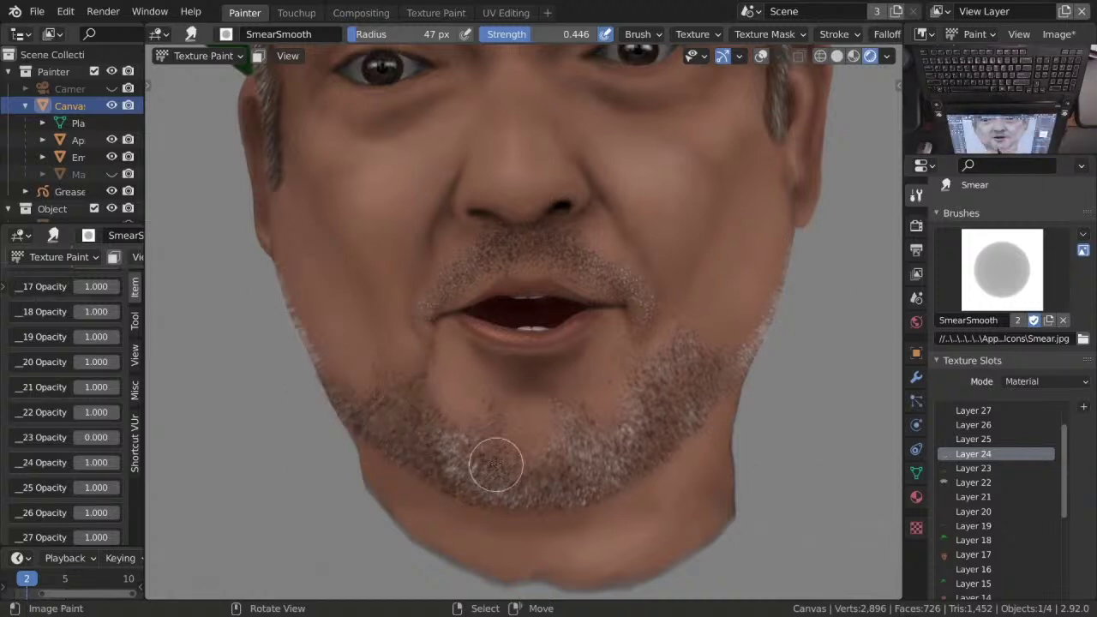
pyautogui.scroll(-4, 502, 429)
pyautogui.press('q')
pyautogui.scroll(-1, 600, 428)
pyautogui.hotkey('ctrl', 's')
pyautogui.scroll(5, 635, 429)
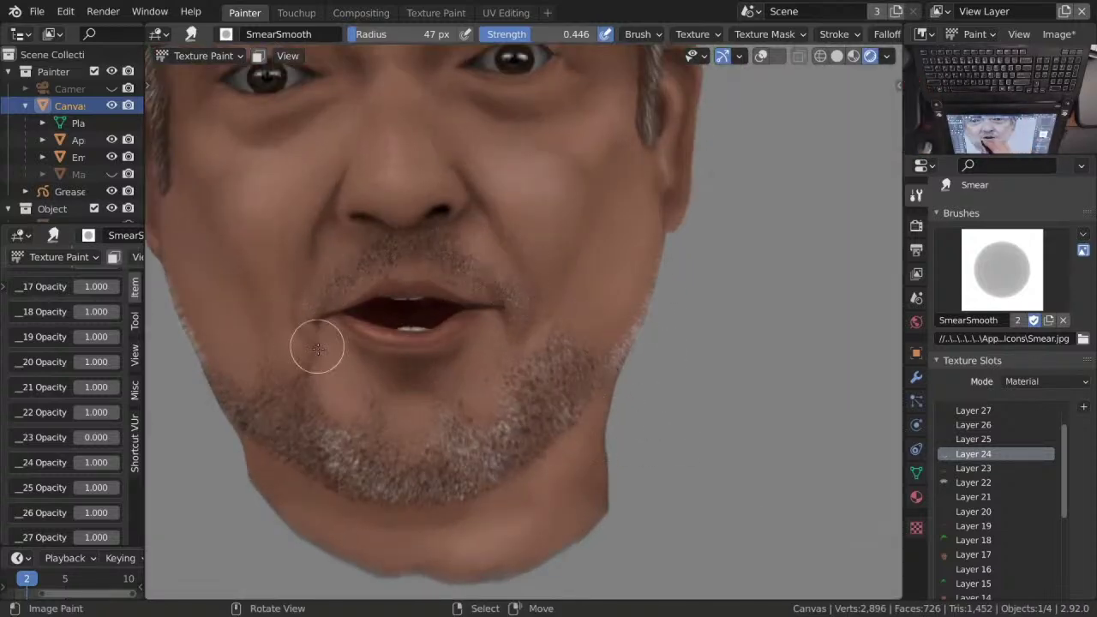
# Save the file and raise Layer 24's opacity to 1.110.
pyautogui.scroll(-5, 318, 343)
pyautogui.scroll(-1, 543, 411)
pyautogui.scroll(-2, 520, 366)
pyautogui.hotkey('ctrl', 's')
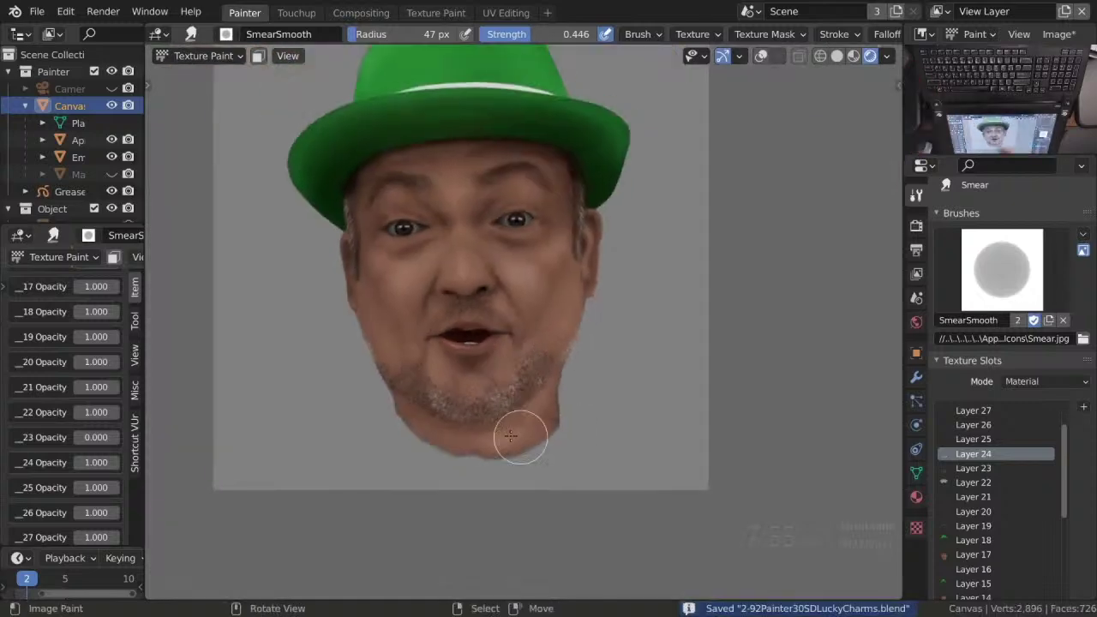
pyautogui.scroll(-6, 86, 386)
pyautogui.scroll(4, 86, 377)
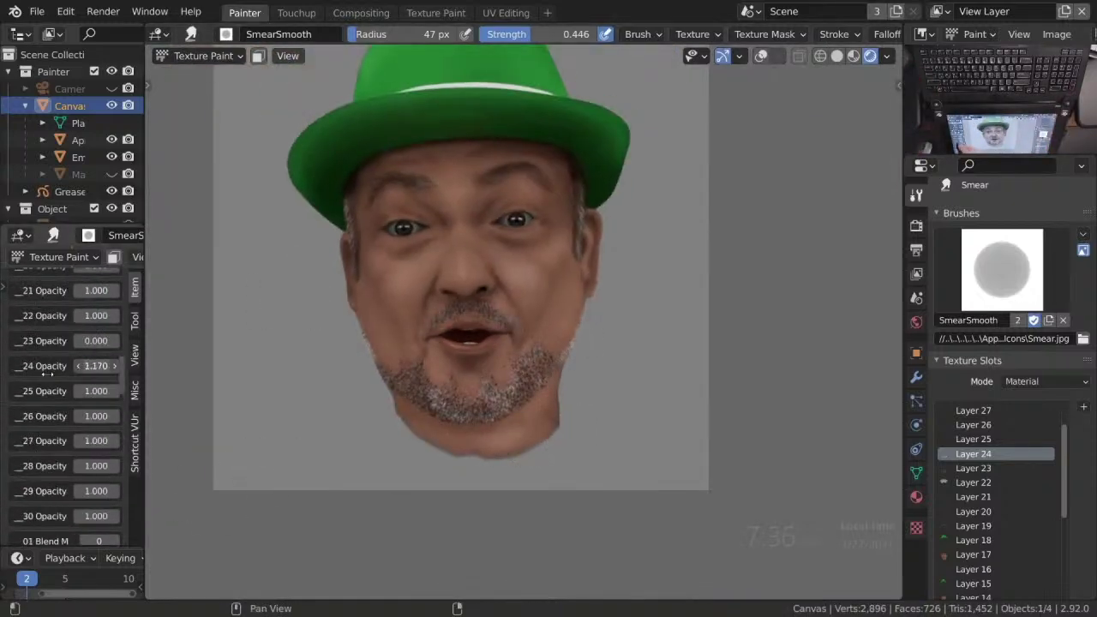
pyautogui.scroll(4, 468, 389)
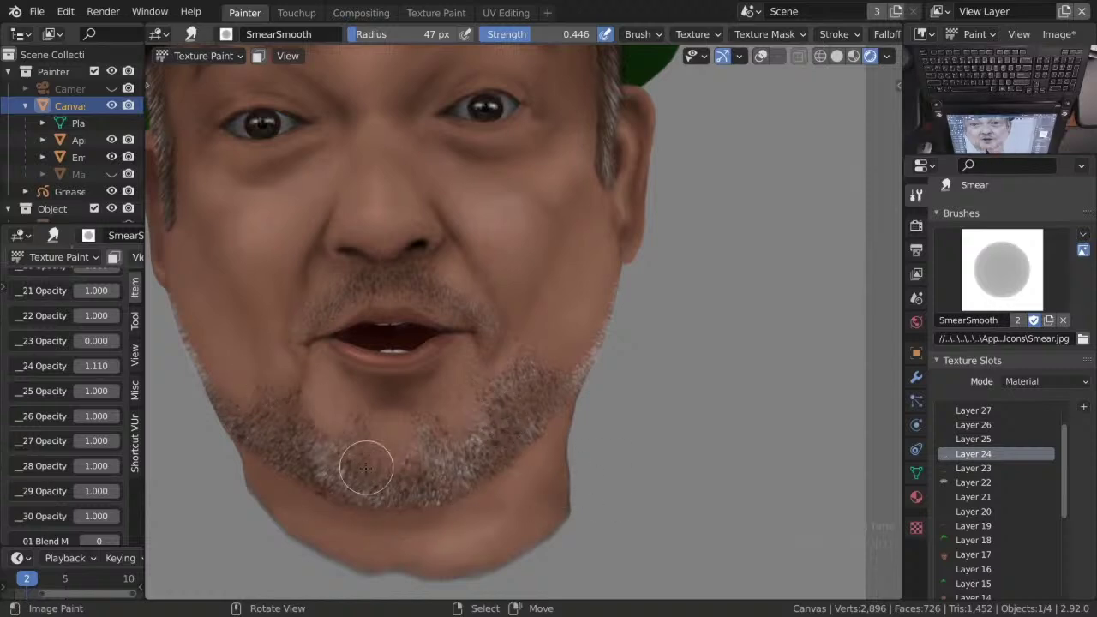
# Clean up stray chin stubble with the EraseSharp brush at 20 px and strength 0.543, and save the file.
pyautogui.scroll(3, 515, 369)
pyautogui.press('e')
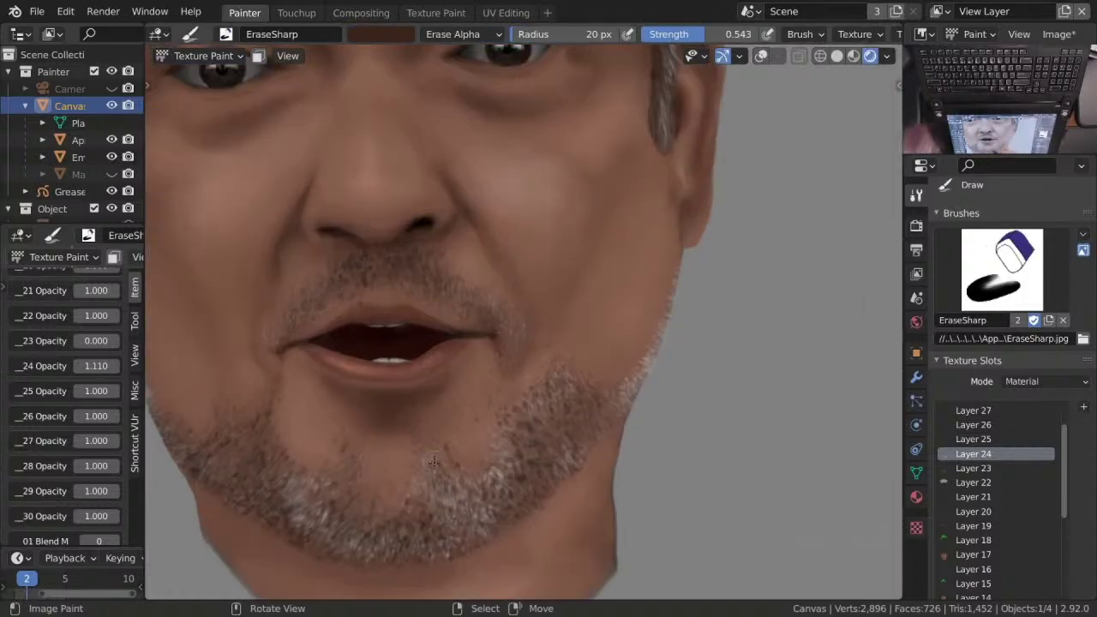
pyautogui.scroll(-6, 575, 472)
pyautogui.hotkey('ctrl', 's')
# Darken the beard stubble on Layer 24 using DrawPenPoint in Multiply mode at 6 px and strength 0.422.
pyautogui.scroll(2, 578, 453)
pyautogui.press('d')
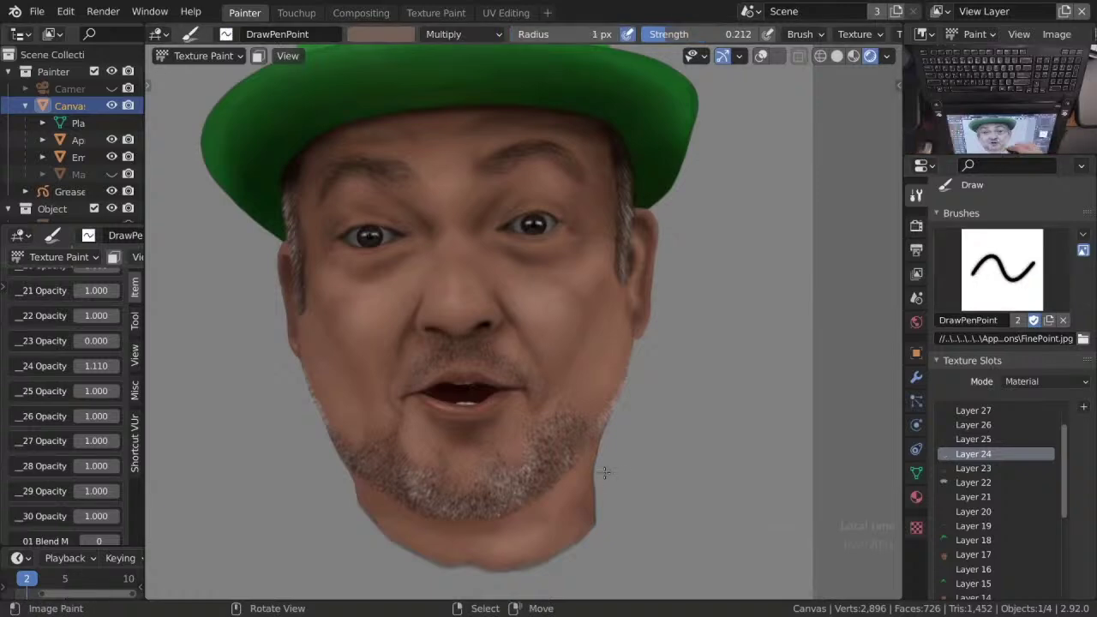
pyautogui.scroll(2, 605, 472)
pyautogui.hotkey('shift', 'f')
pyautogui.click(557, 428)
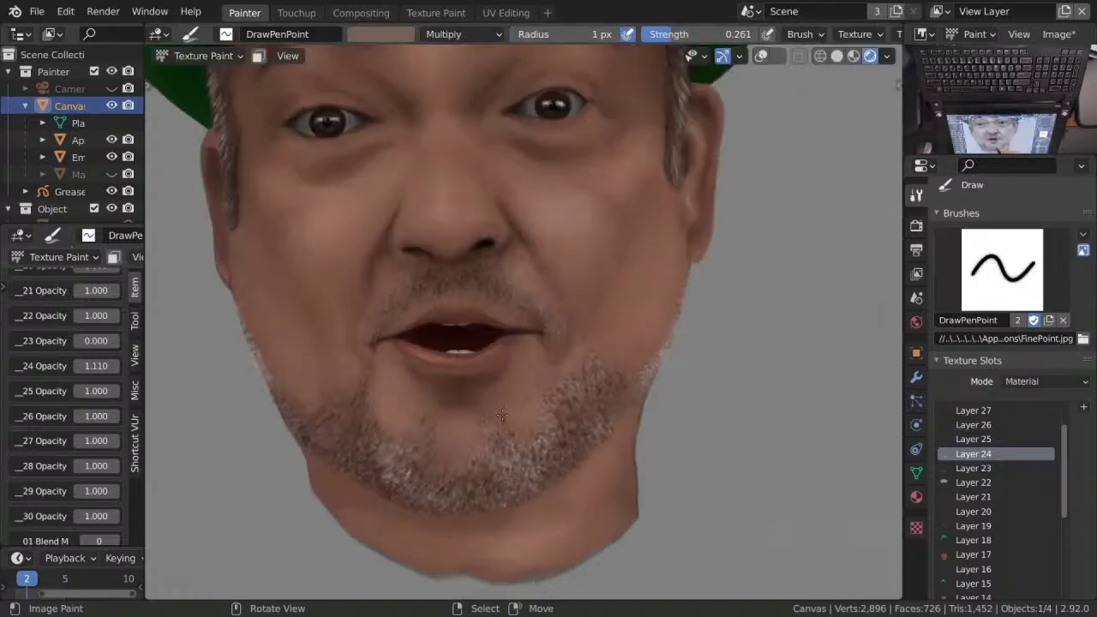
pyautogui.hotkey('shift', 'f')
pyautogui.click(497, 427)
pyautogui.scroll(2, 497, 427)
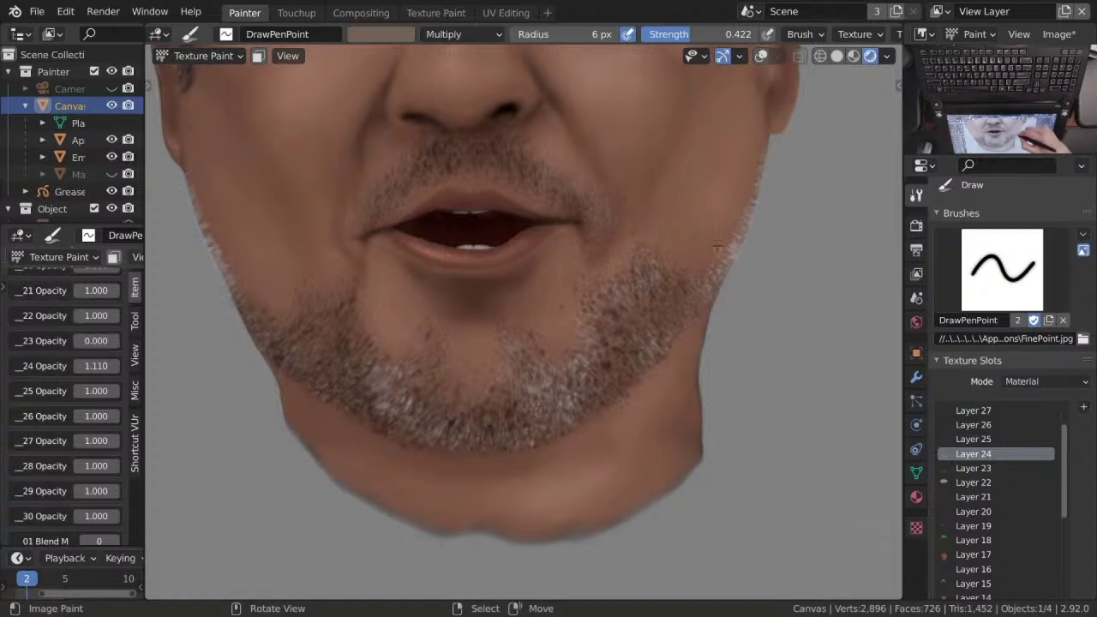
pyautogui.scroll(2, 754, 219)
pyautogui.scroll(-2, 759, 224)
# Add fine white hairs across the beard with DrawPenPoint in Overlay mode at strength 0.422, and save the file.
pyautogui.click(463, 34)
pyautogui.click(471, 206)
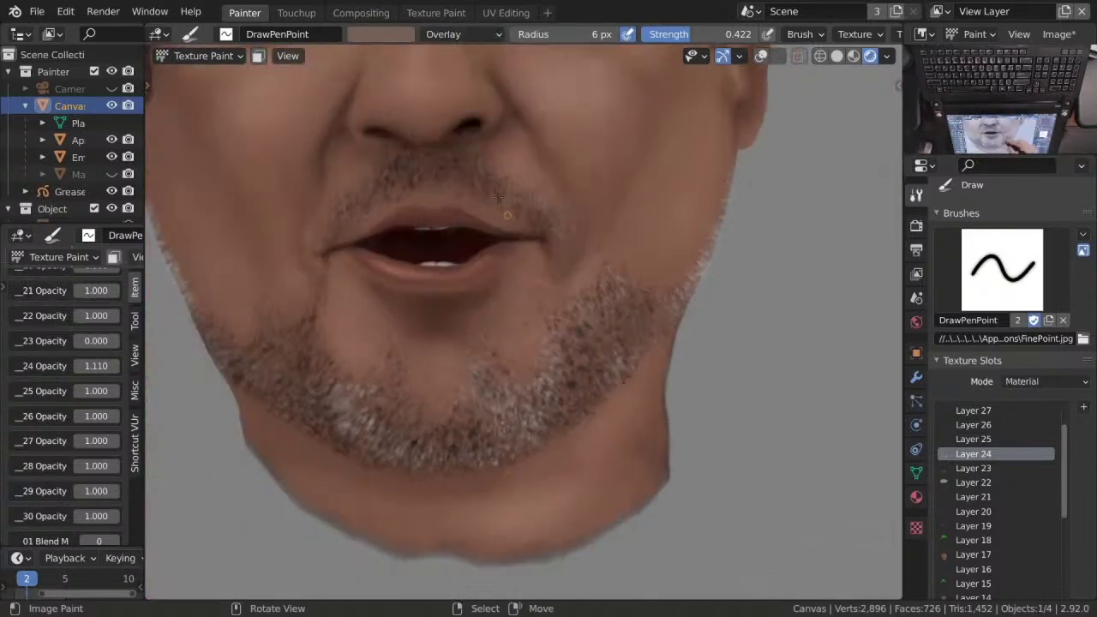
pyautogui.press('x')
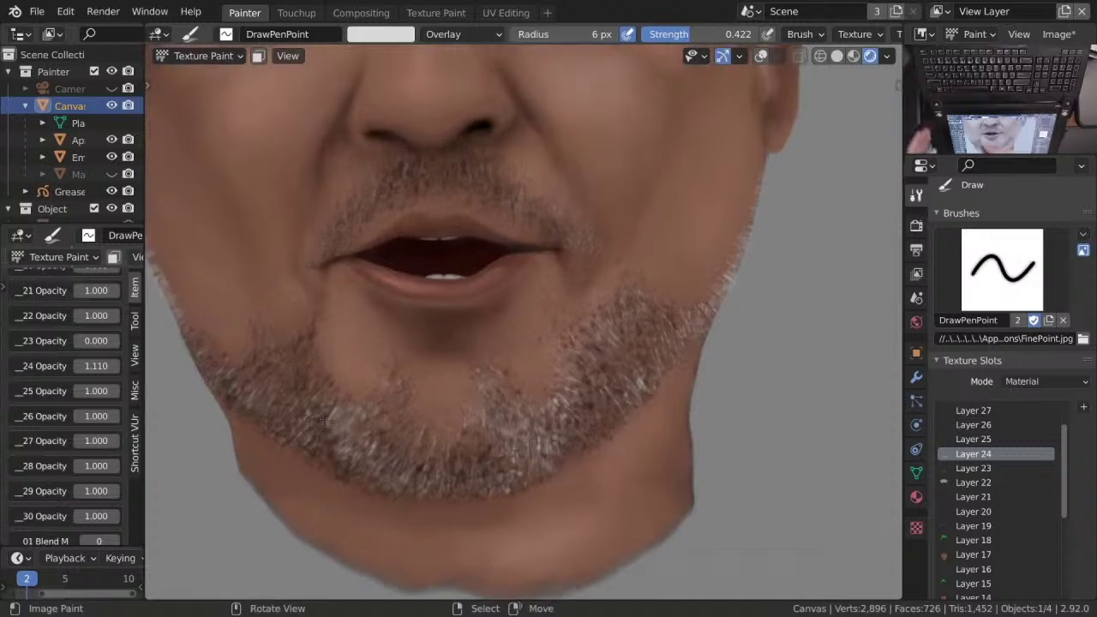
pyautogui.click(464, 34)
pyautogui.click(464, 73)
pyautogui.click(381, 34)
pyautogui.click(382, 118)
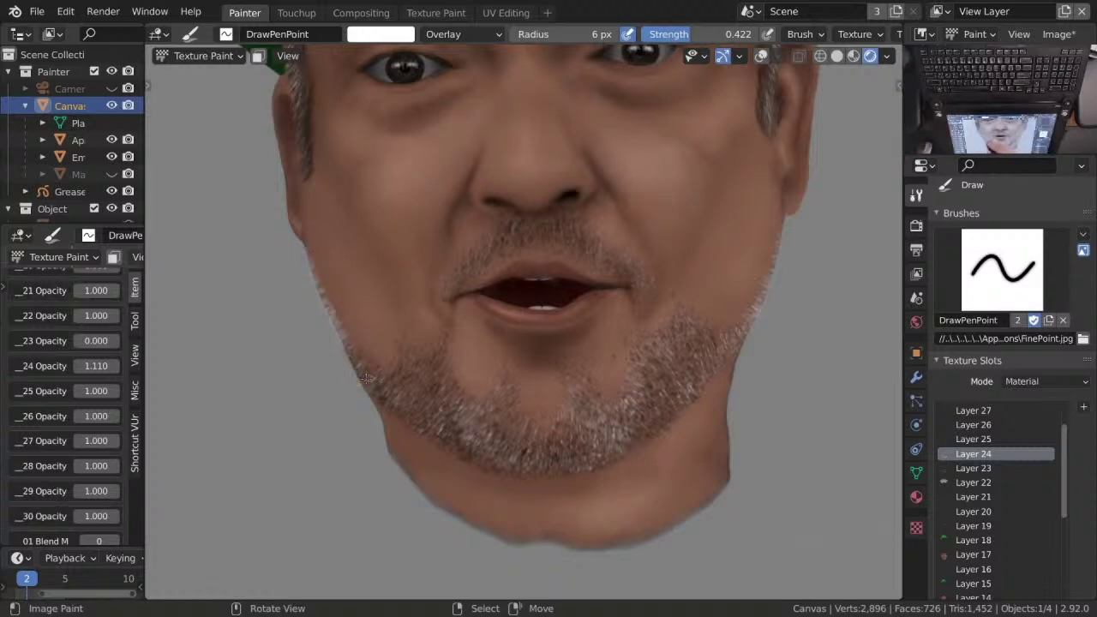
pyautogui.hotkey('ctrl', 's')
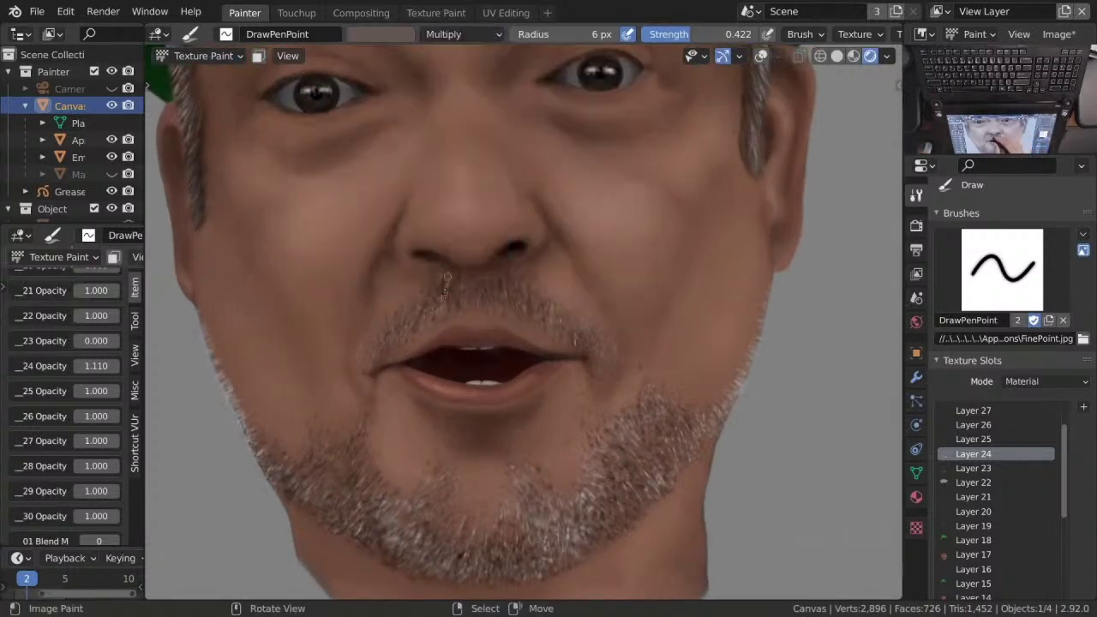
# Brush light Overlay hairs over the darkened moustache stubble with DrawPenPoint.
pyautogui.click(463, 34)
pyautogui.click(441, 250)
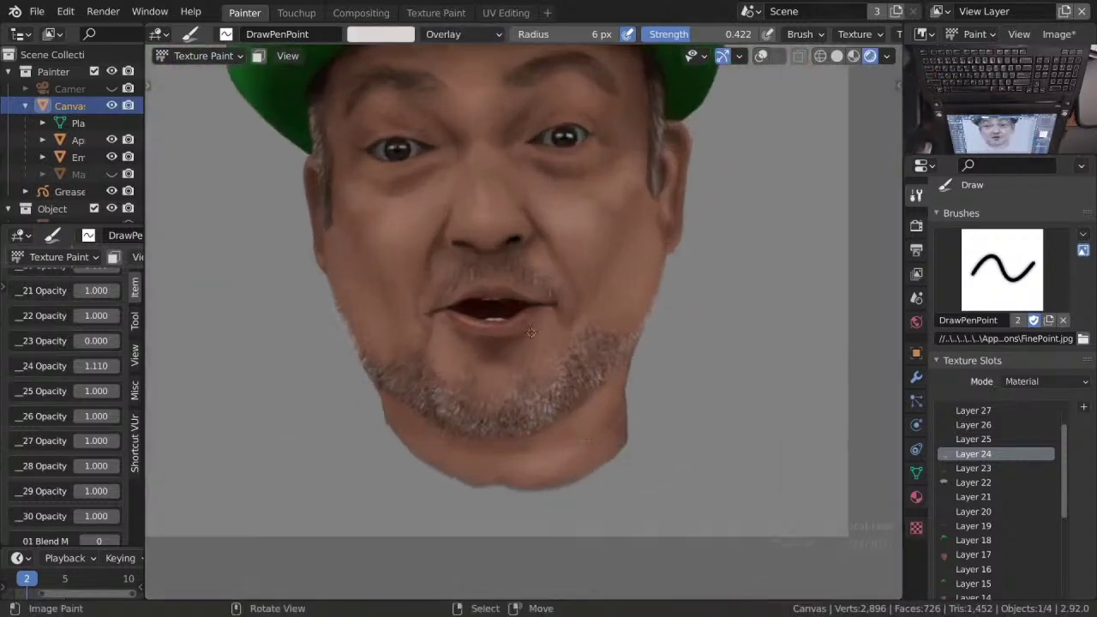
pyautogui.scroll(-2, 1003, 360)
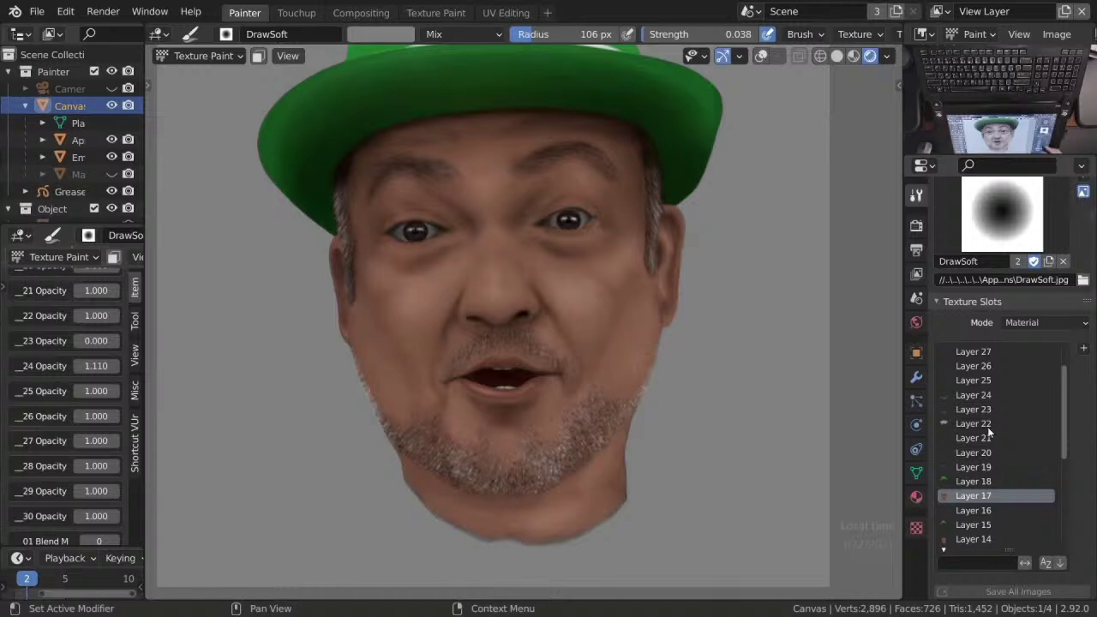
# Paint a dark shadow beneath the bearded jaw on Layer 22 with DrawSoft, reducing the radius to 18 px and setting strength 0.293.
pyautogui.click(973, 424)
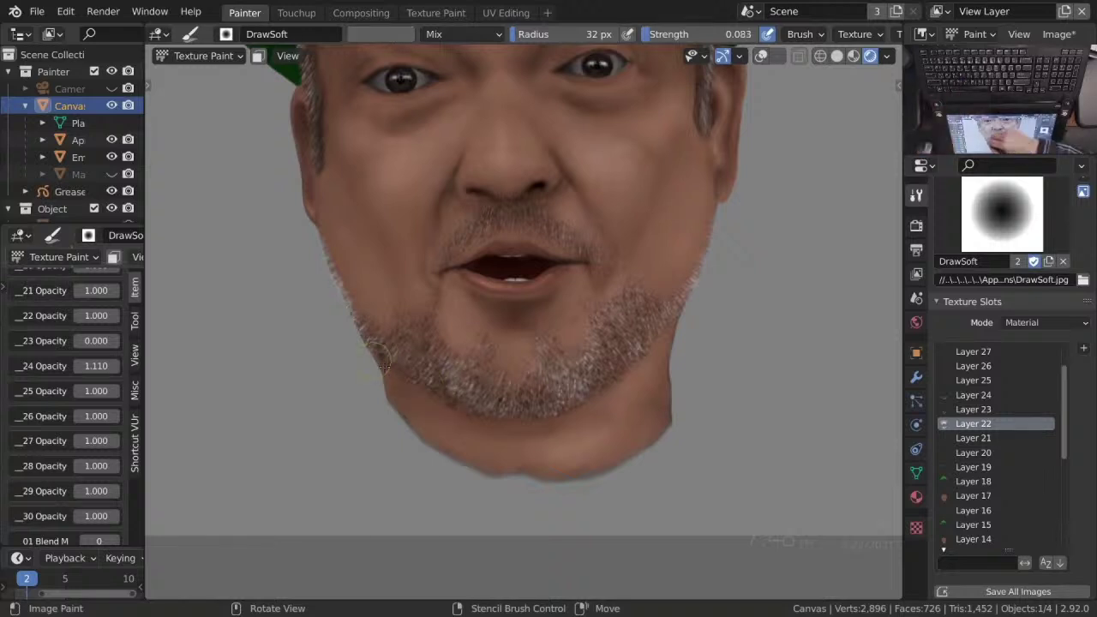
pyautogui.press('[')
pyautogui.press('[')
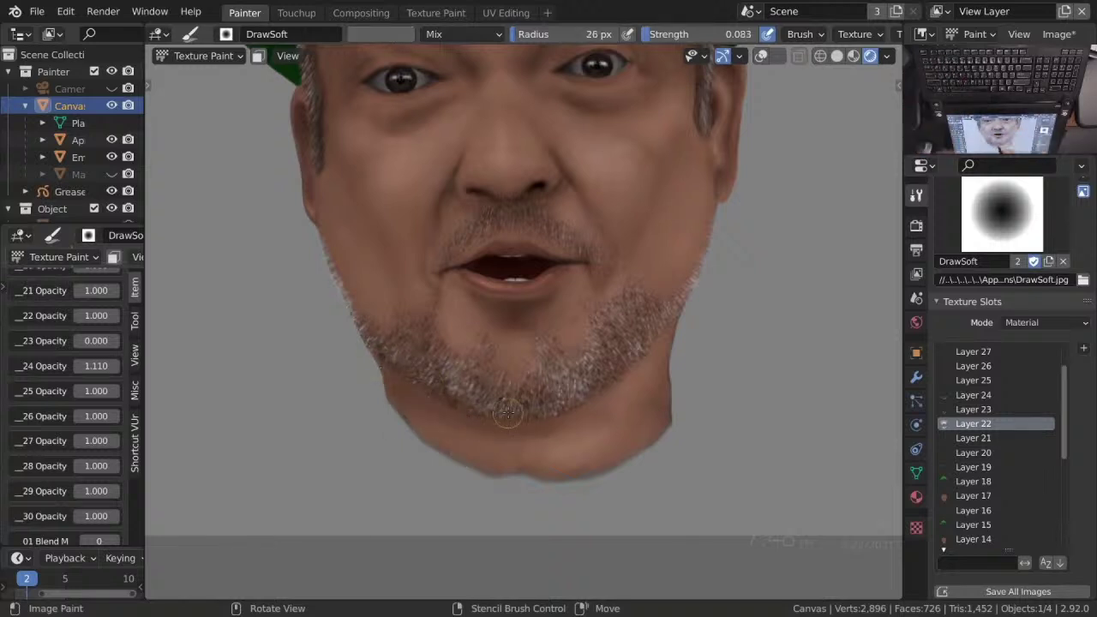
pyautogui.hotkey('shift', 'f')
pyautogui.click(396, 377)
pyautogui.press('[')
pyautogui.press('[')
pyautogui.press('[')
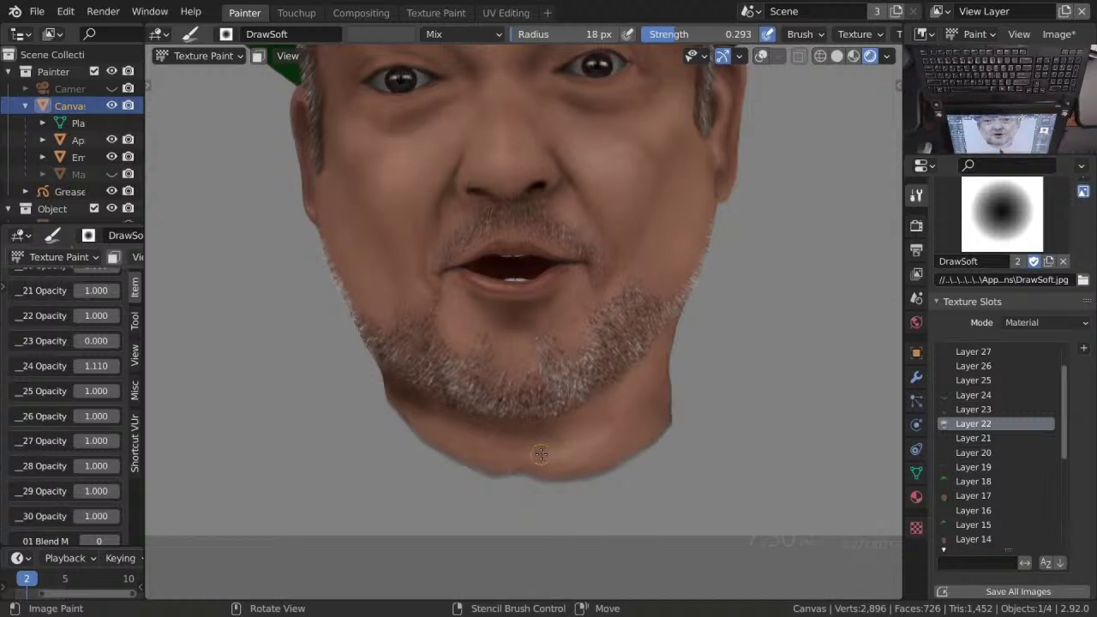
# Soften the neck shadow under the chin with DrawSoft at 33 px and strength 0.034.
pyautogui.press(']')
pyautogui.press(']')
pyautogui.press(']')
pyautogui.press(']')
pyautogui.press(']')
pyautogui.press(']')
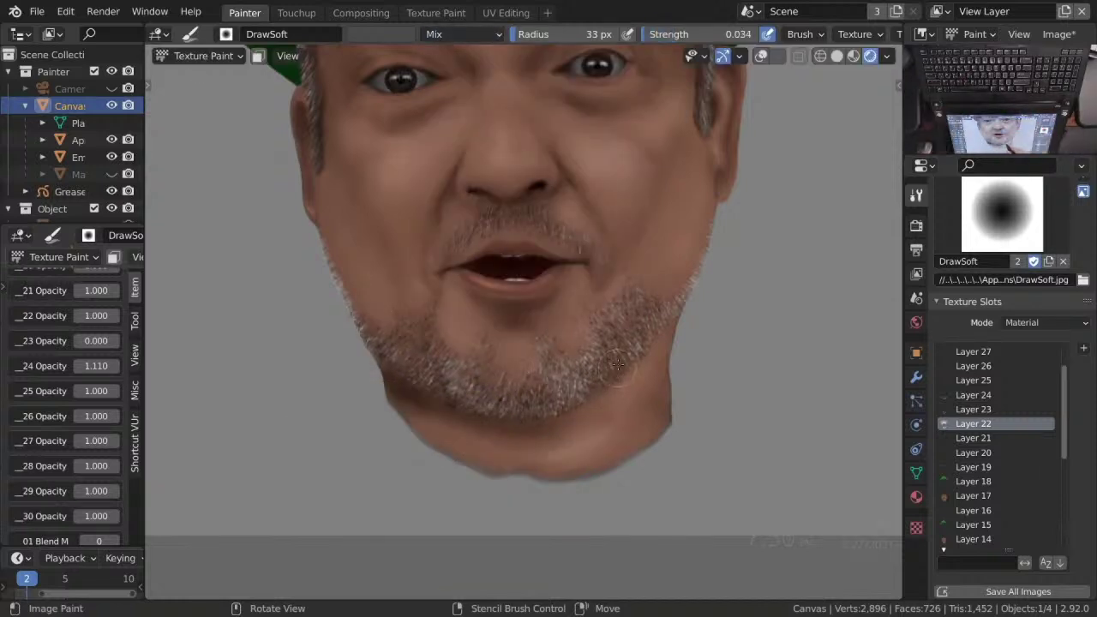
# Refine the neck and lower-face shading with DrawSoft, varying strength between 0.103 and 0.071, and save the file.
pyautogui.press('2')
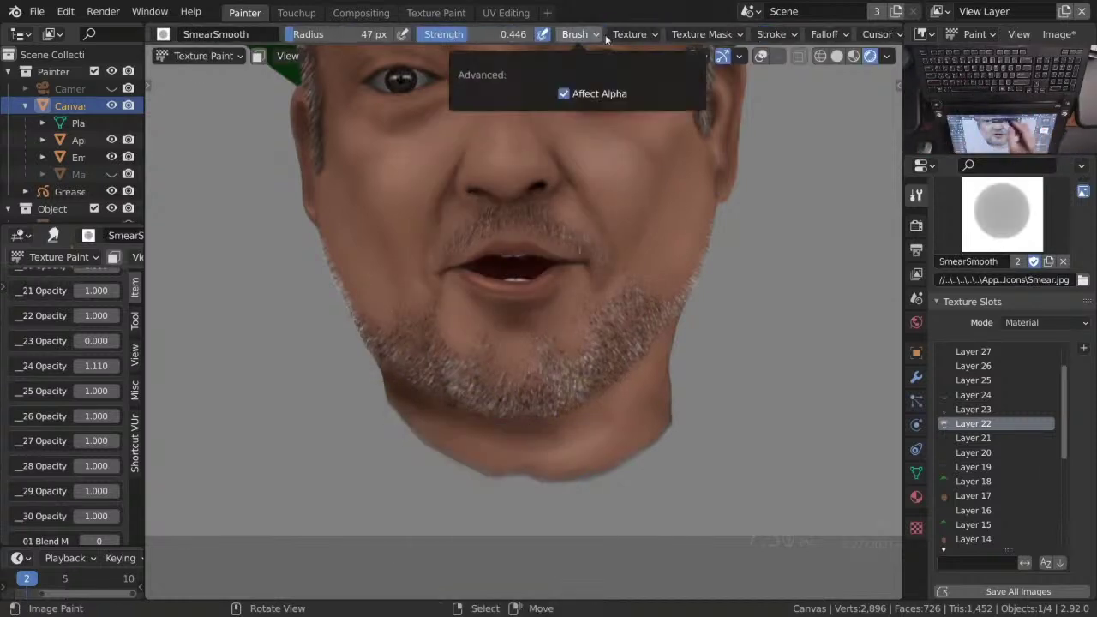
pyautogui.press('1')
pyautogui.hotkey('shift', 'f')
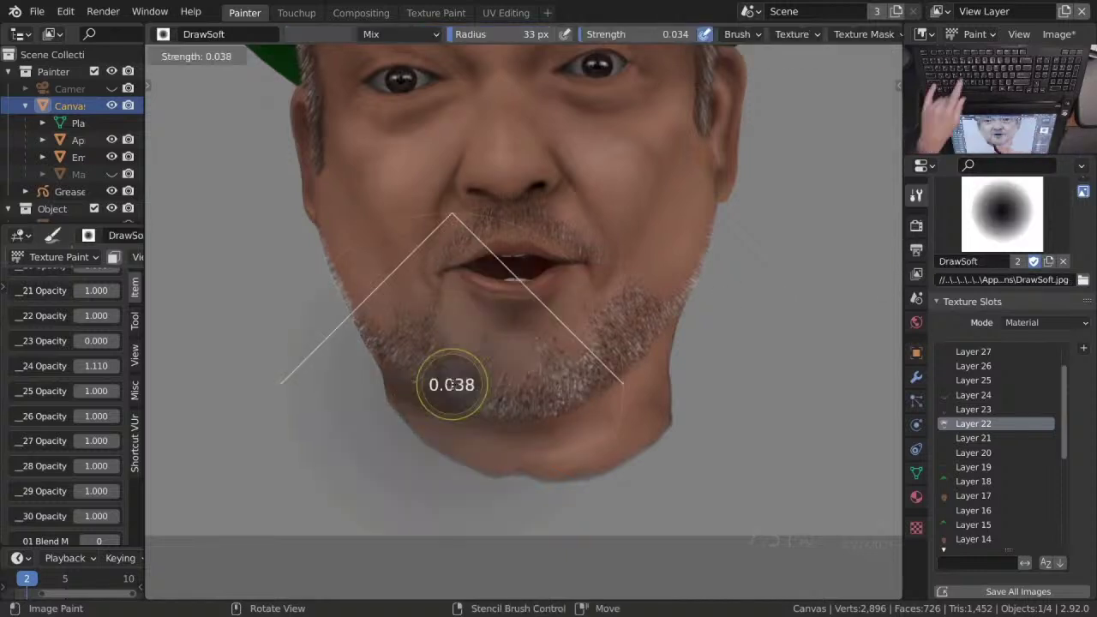
pyautogui.click(414, 416)
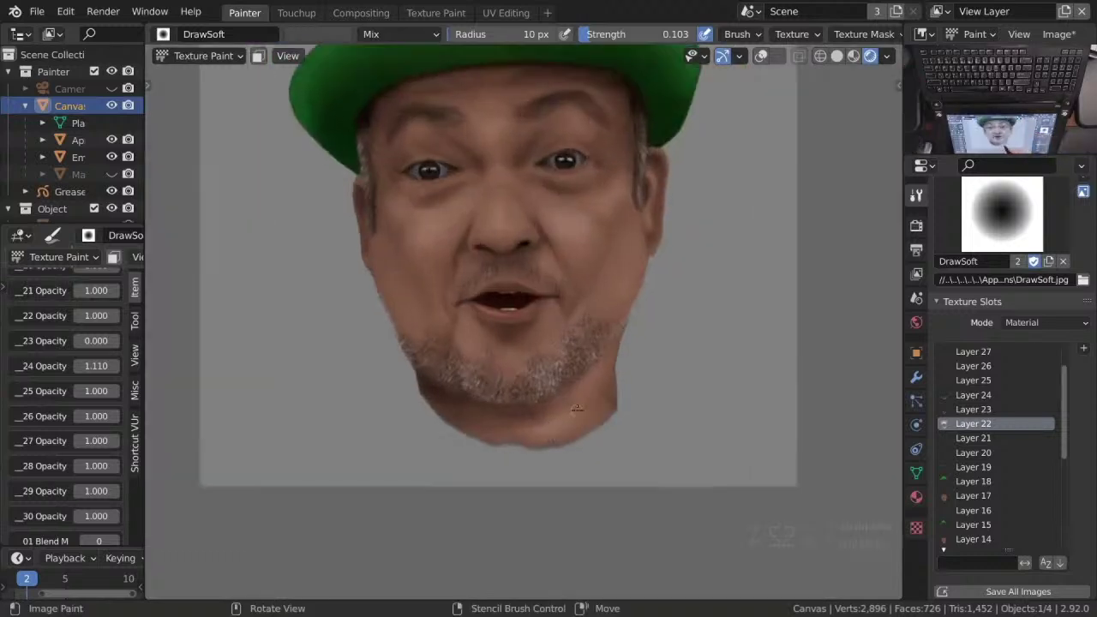
pyautogui.scroll(3, 563, 393)
pyautogui.scroll(-3, 614, 393)
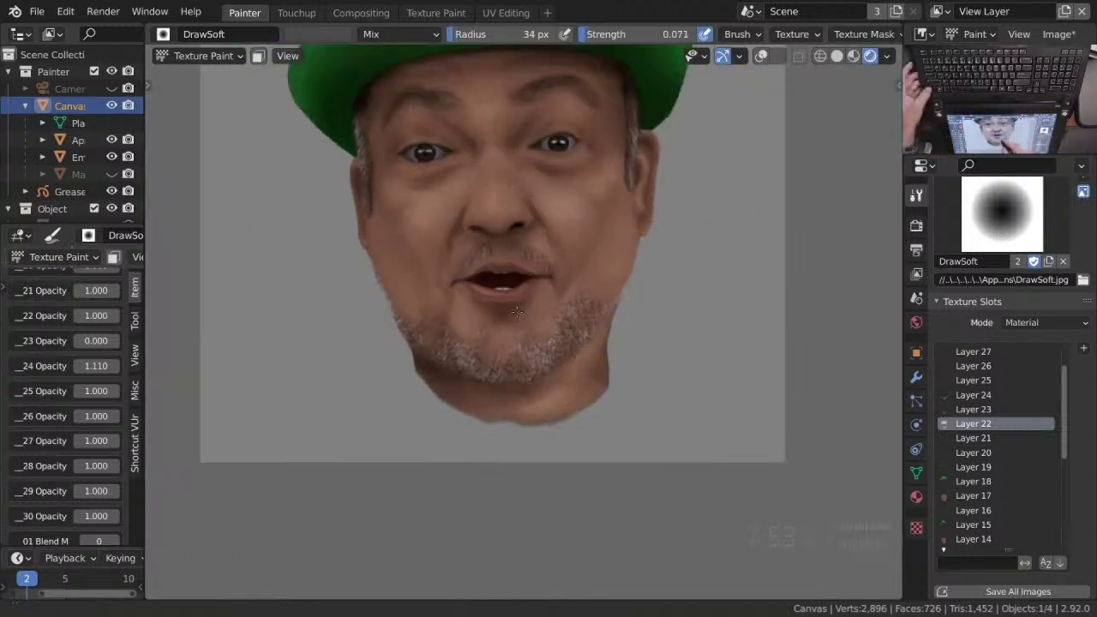
pyautogui.hotkey('ctrl', 's')
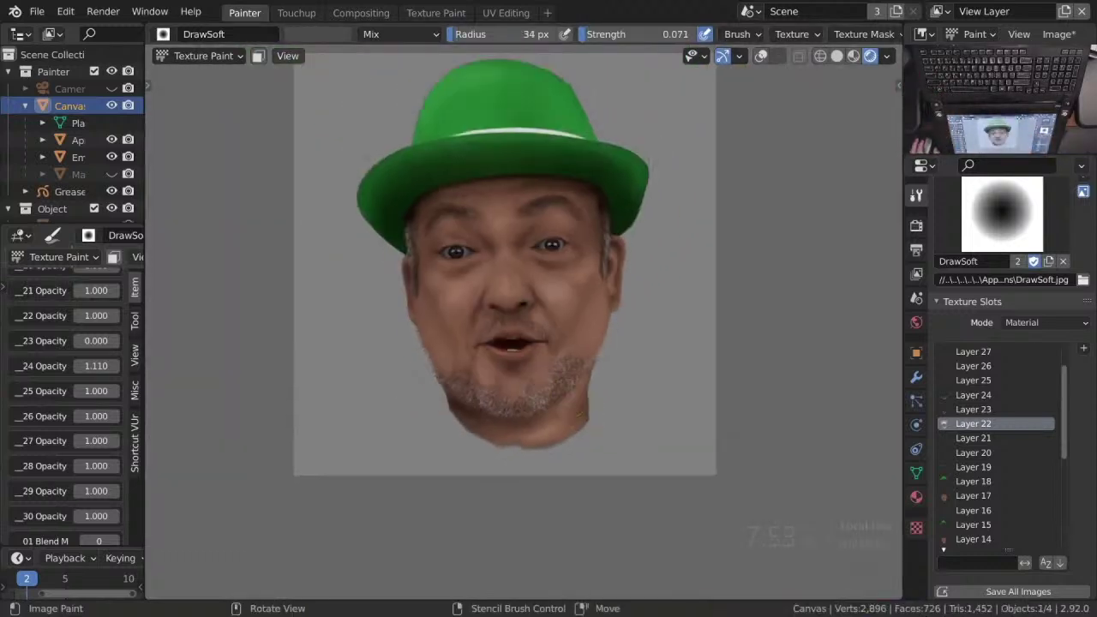
# Paint a dark green knotted scarf around the neck on Layer 25 with DrawPencil at 10 px and full strength.
pyautogui.scroll(3, 997, 424)
pyautogui.click(998, 424)
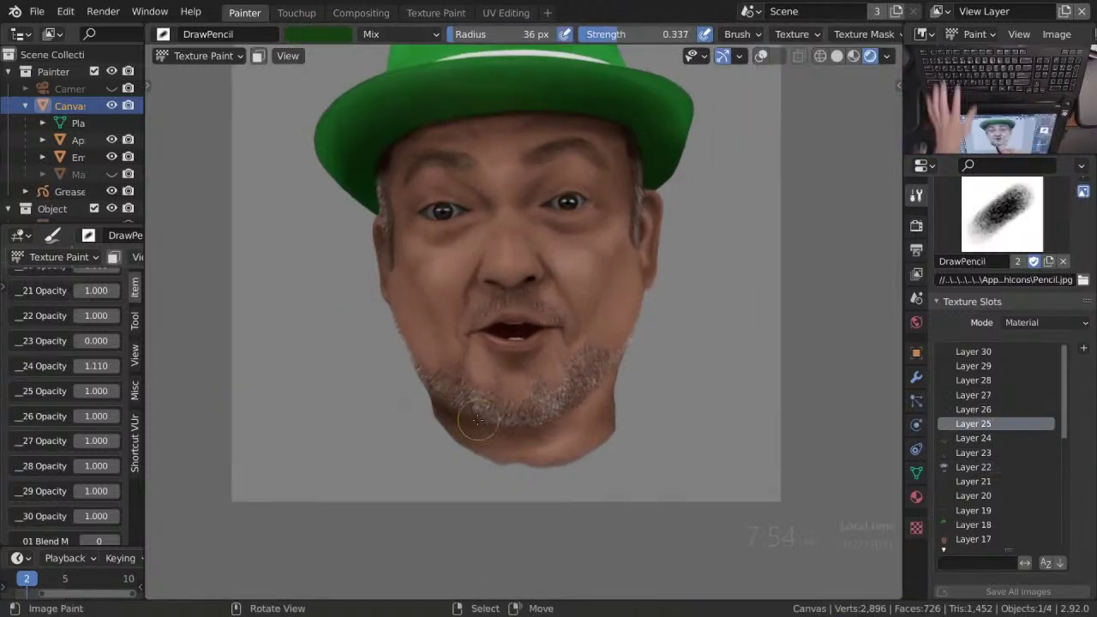
pyautogui.scroll(2, 417, 325)
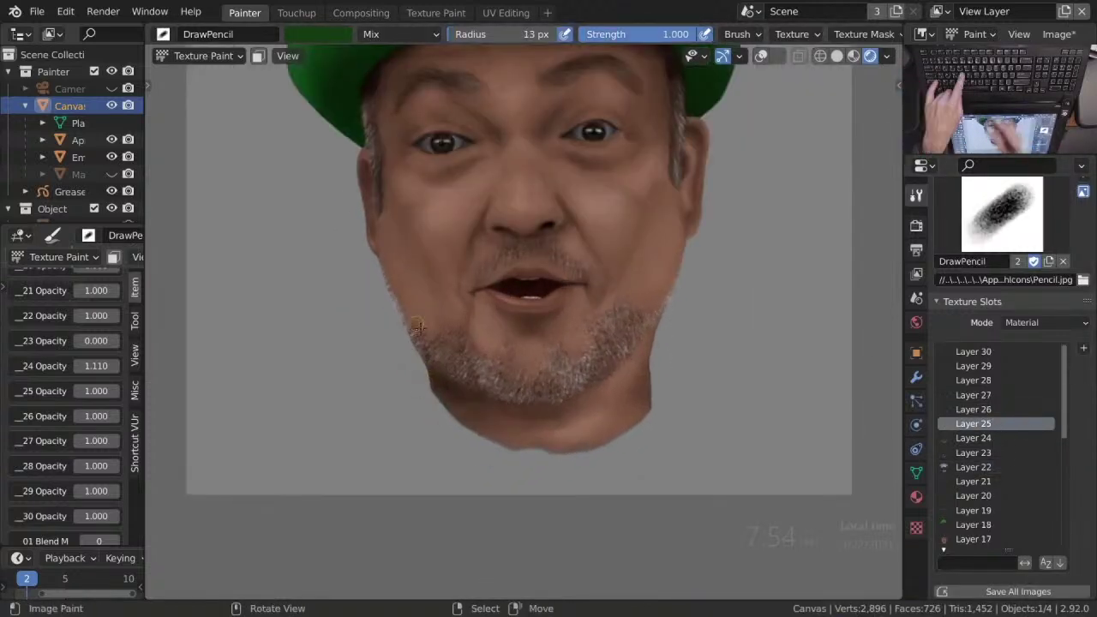
pyautogui.moveTo(437, 407)
pyautogui.mouseDown()
pyautogui.moveTo(427, 383)
pyautogui.moveTo(450, 391)
pyautogui.moveTo(479, 371)
pyautogui.moveTo(513, 446)
pyautogui.moveTo(457, 410)
pyautogui.moveTo(532, 455)
pyautogui.mouseUp()
pyautogui.scroll(-1, 480, 394)
pyautogui.press('f')
pyautogui.click(522, 431)
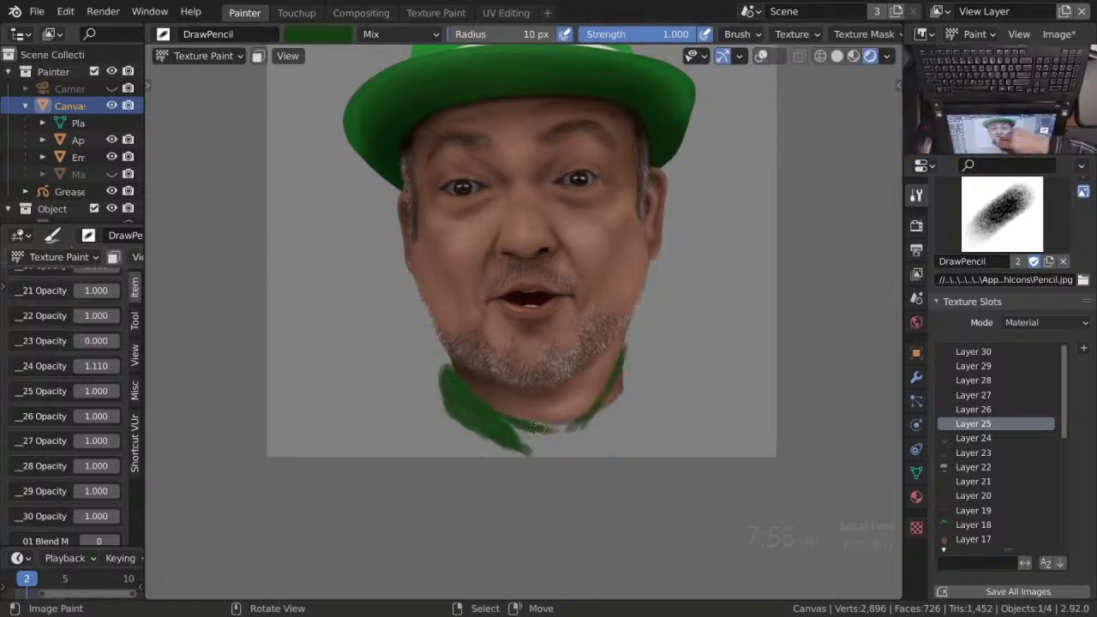
pyautogui.moveTo(557, 431)
pyautogui.mouseDown()
pyautogui.moveTo(543, 445)
pyautogui.moveTo(590, 410)
pyautogui.moveTo(570, 422)
pyautogui.mouseUp()
pyautogui.moveTo(626, 353); pyautogui.dragTo(572, 442)
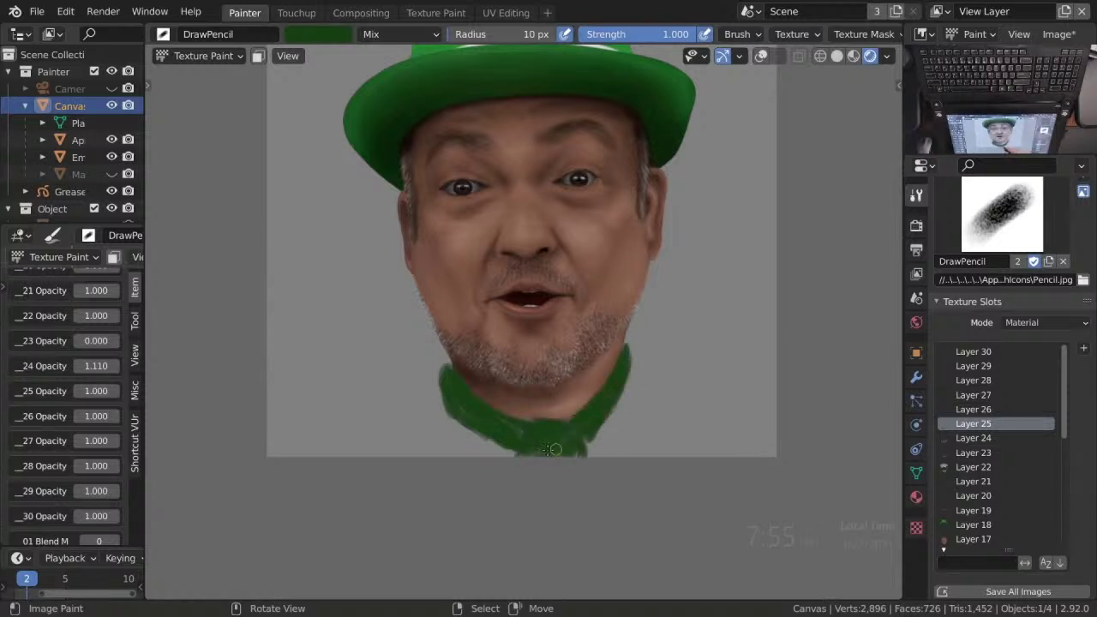
# Smooth the scarf's lower-left outline with green strokes and trim its rough edge in Erase Alpha mode at 10 px.
pyautogui.scroll(5, 607, 426)
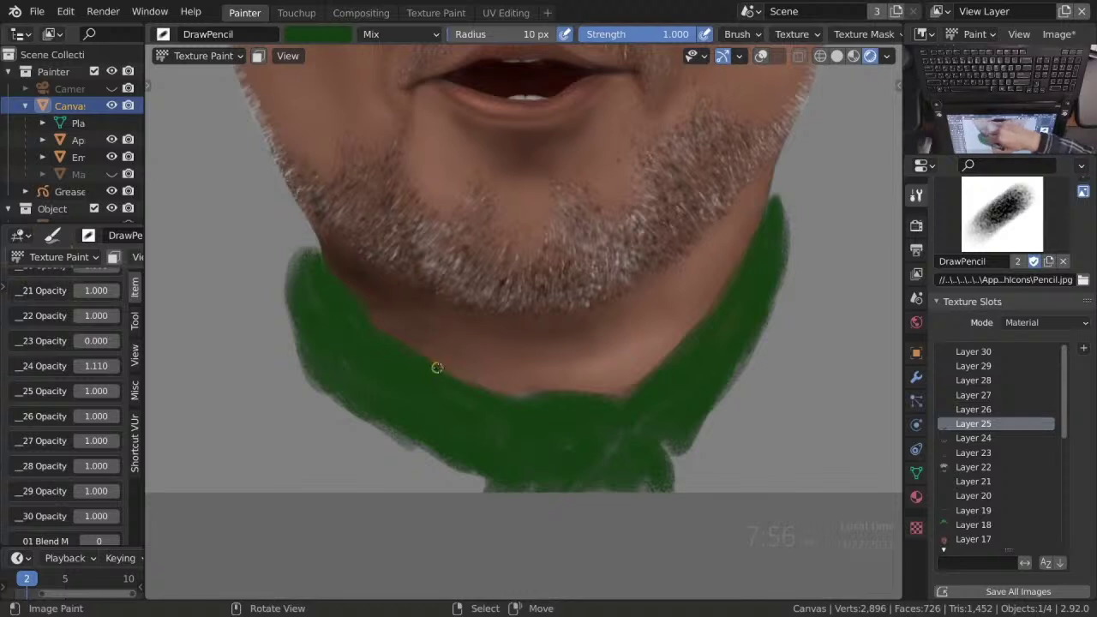
pyautogui.moveTo(318, 401); pyautogui.dragTo(425, 469)
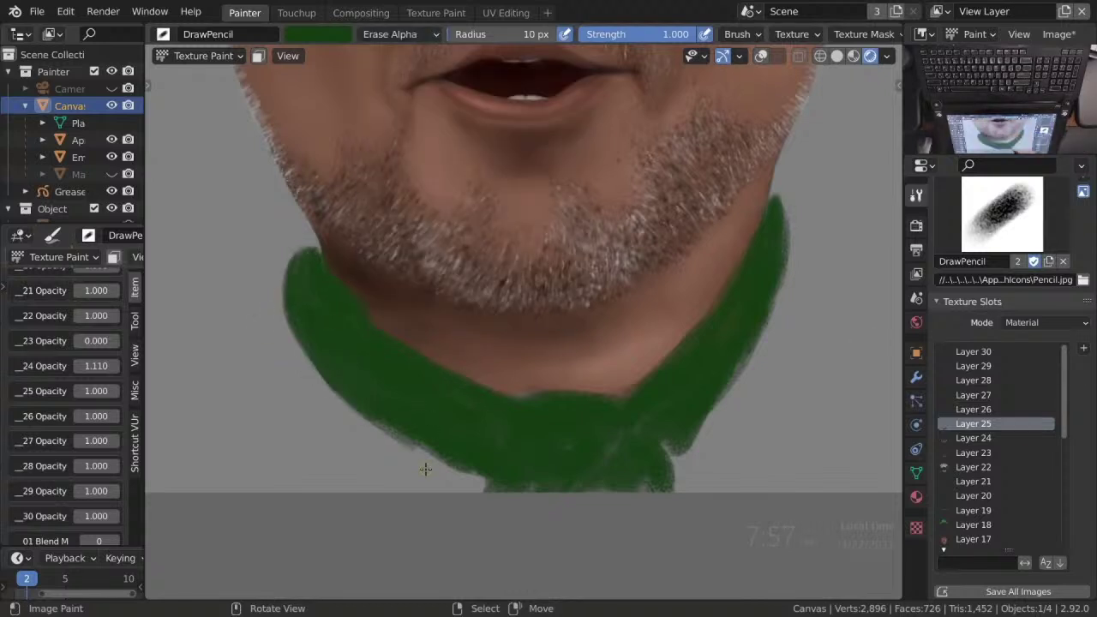
pyautogui.click(401, 33)
pyautogui.click(532, 300)
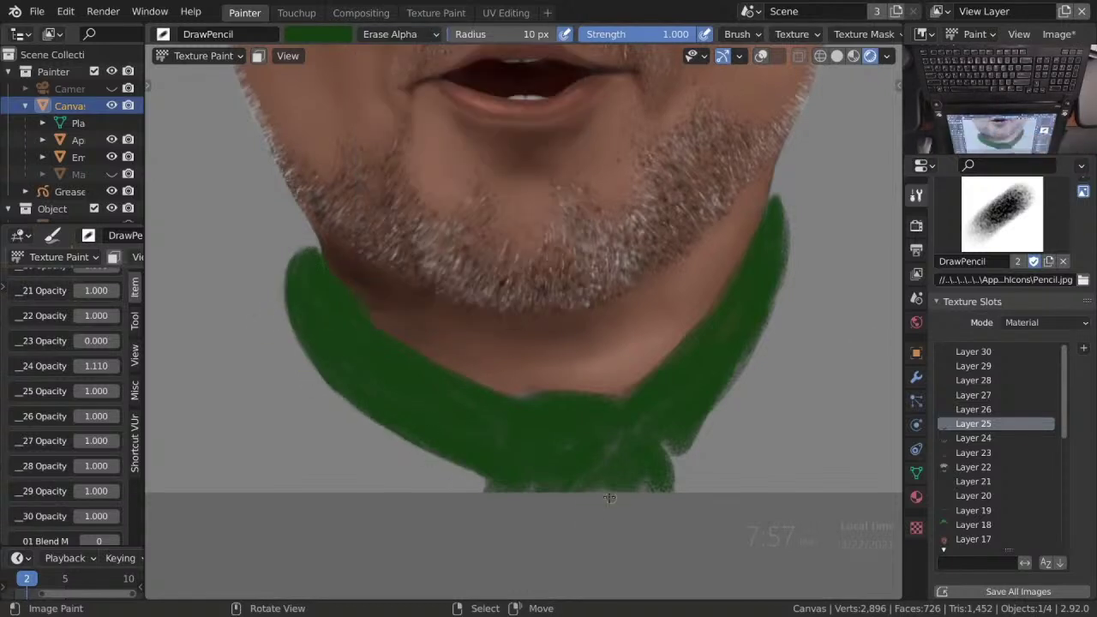
pyautogui.moveTo(384, 423)
pyautogui.mouseDown()
pyautogui.moveTo(451, 455)
pyautogui.moveTo(465, 519)
pyautogui.moveTo(465, 459)
pyautogui.moveTo(331, 380)
pyautogui.mouseUp()
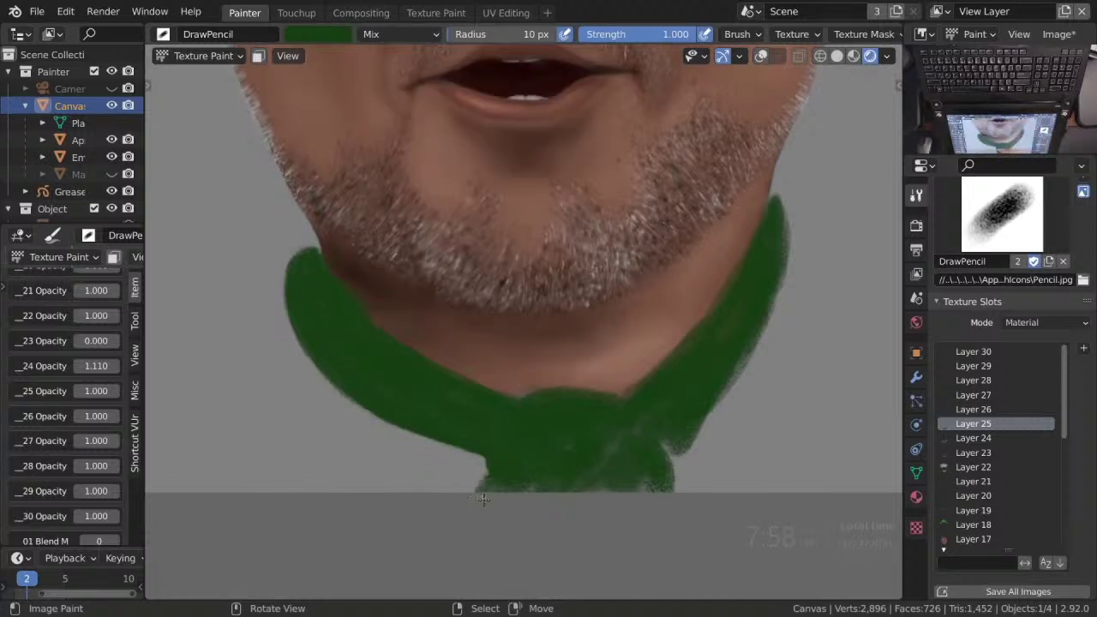
# Fill out the scarf knot in Mix mode and paint lighter green fold highlights on the knot and right band.
pyautogui.moveTo(558, 421)
pyautogui.mouseDown()
pyautogui.moveTo(758, 273)
pyautogui.moveTo(587, 464)
pyautogui.moveTo(616, 457)
pyautogui.moveTo(624, 412)
pyautogui.mouseUp()
pyautogui.scroll(-2, 625, 412)
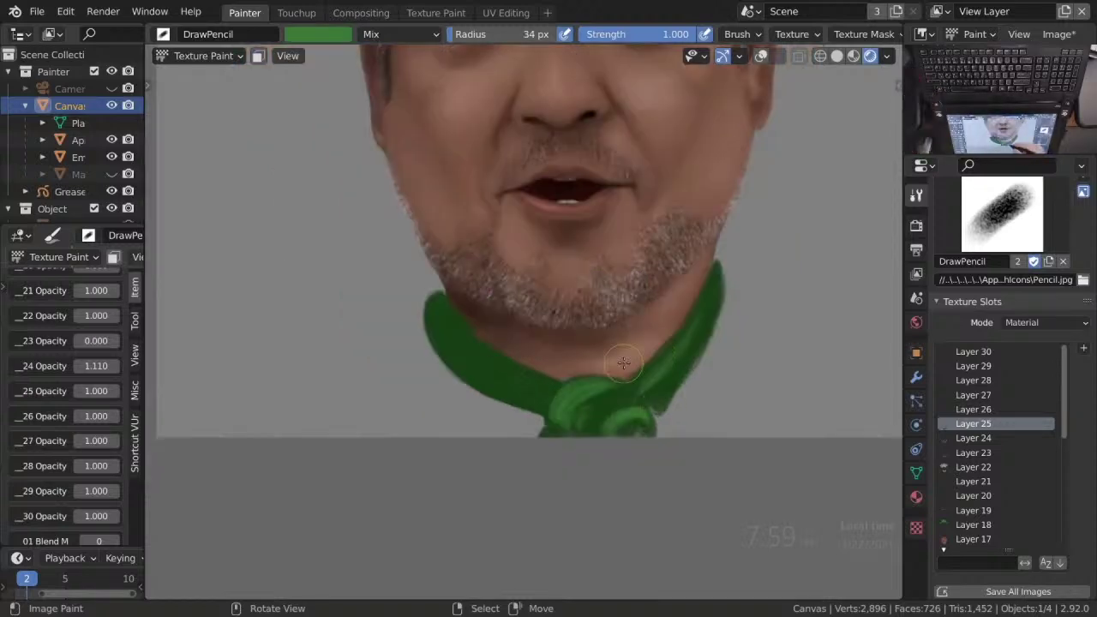
# Trim the left scarf band with Erase Alpha at 11 px, repaint it in Mix mode, sample a lighter green, and save the file.
pyautogui.click(401, 33)
pyautogui.click(517, 289)
pyautogui.scroll(3, 450, 343)
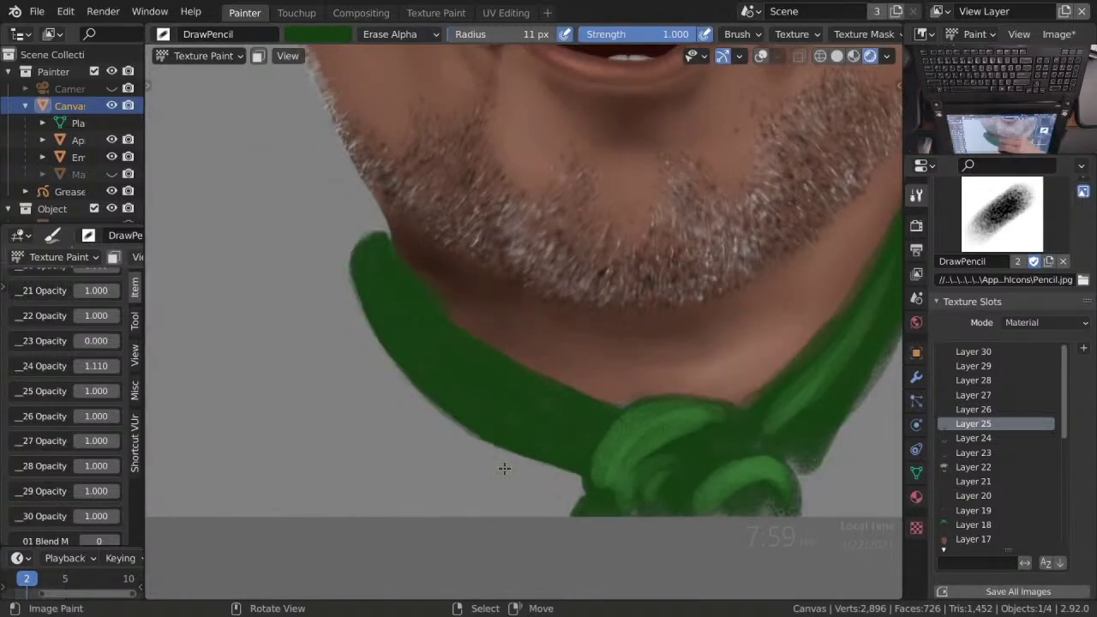
pyautogui.moveTo(505, 468); pyautogui.dragTo(508, 448)
pyautogui.moveTo(367, 331); pyautogui.dragTo(590, 433)
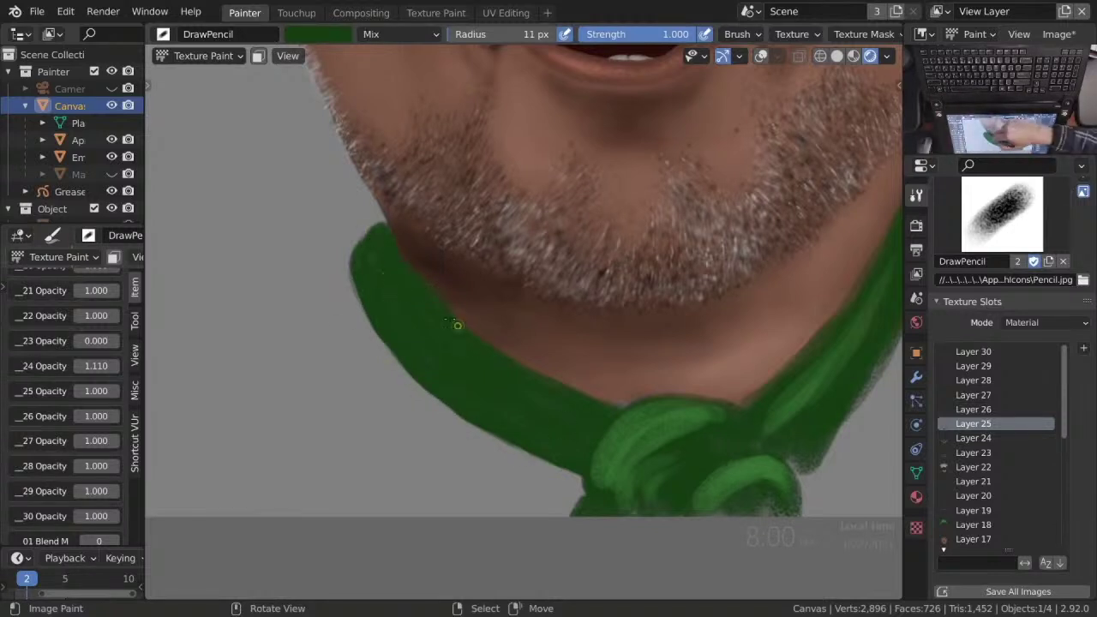
pyautogui.press('s')
pyautogui.scroll(-3, 693, 466)
pyautogui.hotkey('ctrl', 's')
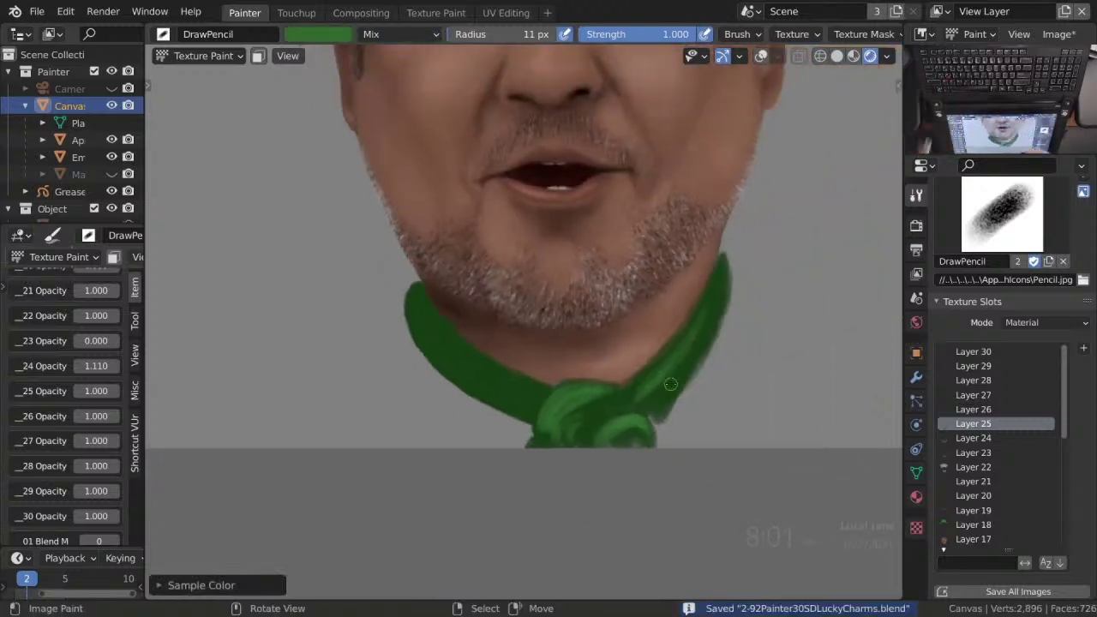
# Trim the rough outer edge of the right scarf band in Erase Alpha mode, then return to Mix with an 8 px brush.
pyautogui.scroll(4, 456, 299)
pyautogui.scroll(-2, 457, 299)
pyautogui.scroll(2, 456, 298)
pyautogui.click(400, 34)
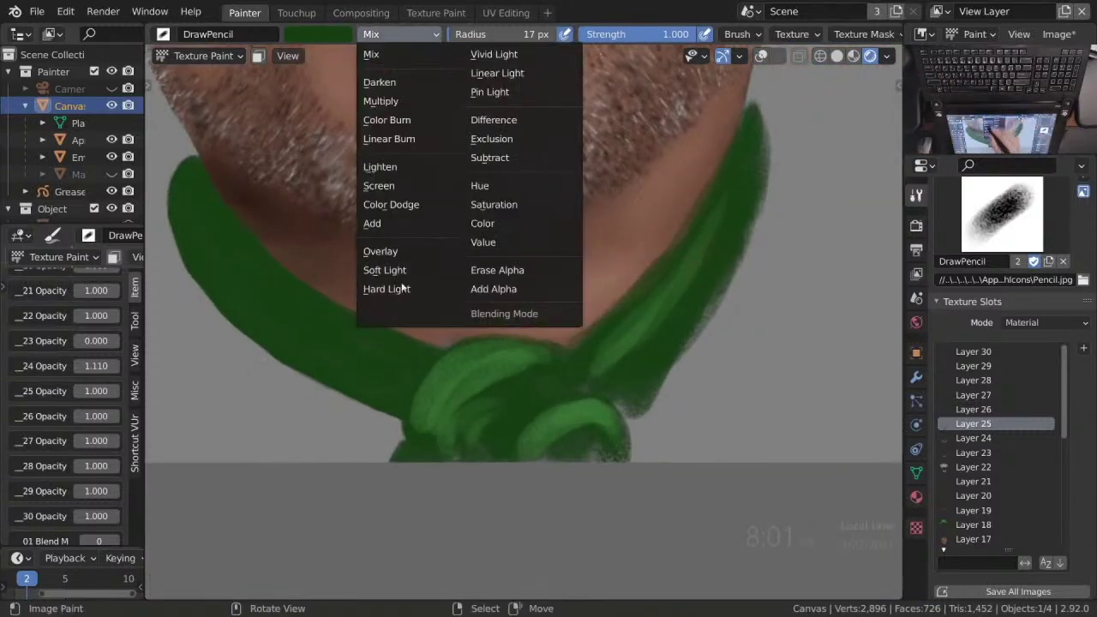
pyautogui.click(497, 266)
pyautogui.moveTo(738, 334); pyautogui.dragTo(759, 154)
pyautogui.moveTo(635, 412); pyautogui.dragTo(763, 232)
pyautogui.press('f')
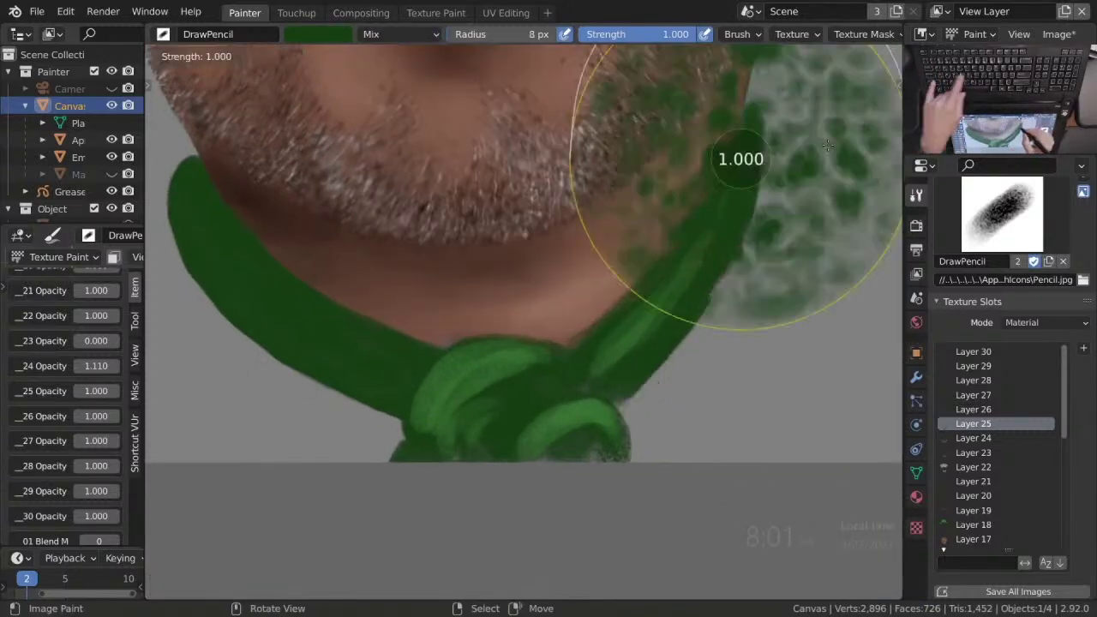
pyautogui.click(730, 155)
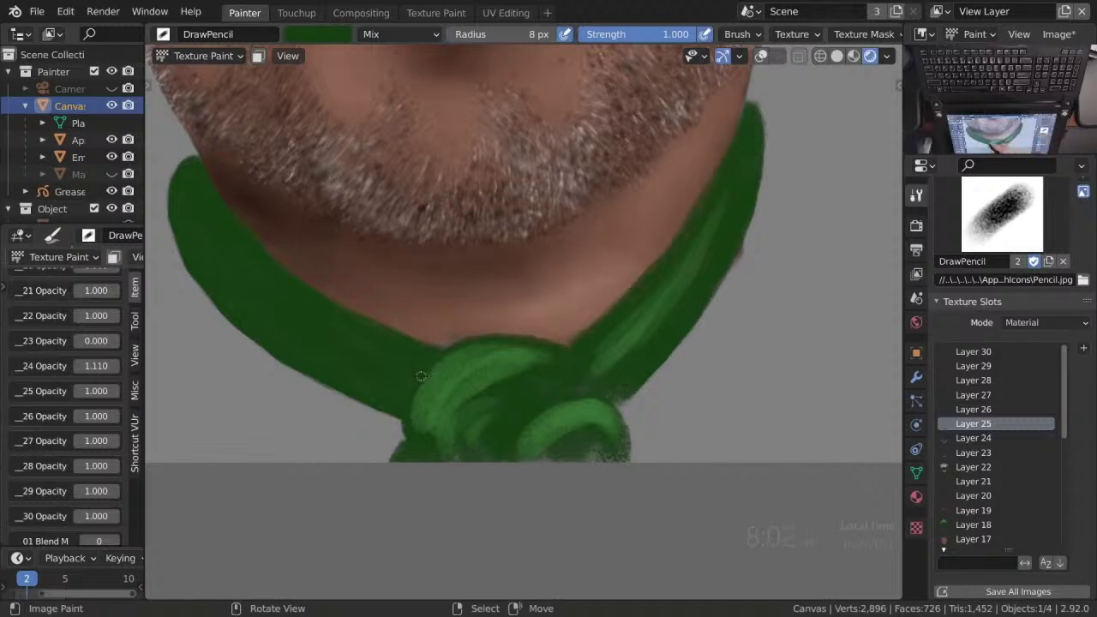
# Clean up the joint between the right scarf band and the knot in Erase Alpha and Mix modes, and save the file.
pyautogui.click(401, 33)
pyautogui.click(501, 267)
pyautogui.click(401, 33)
pyautogui.click(386, 51)
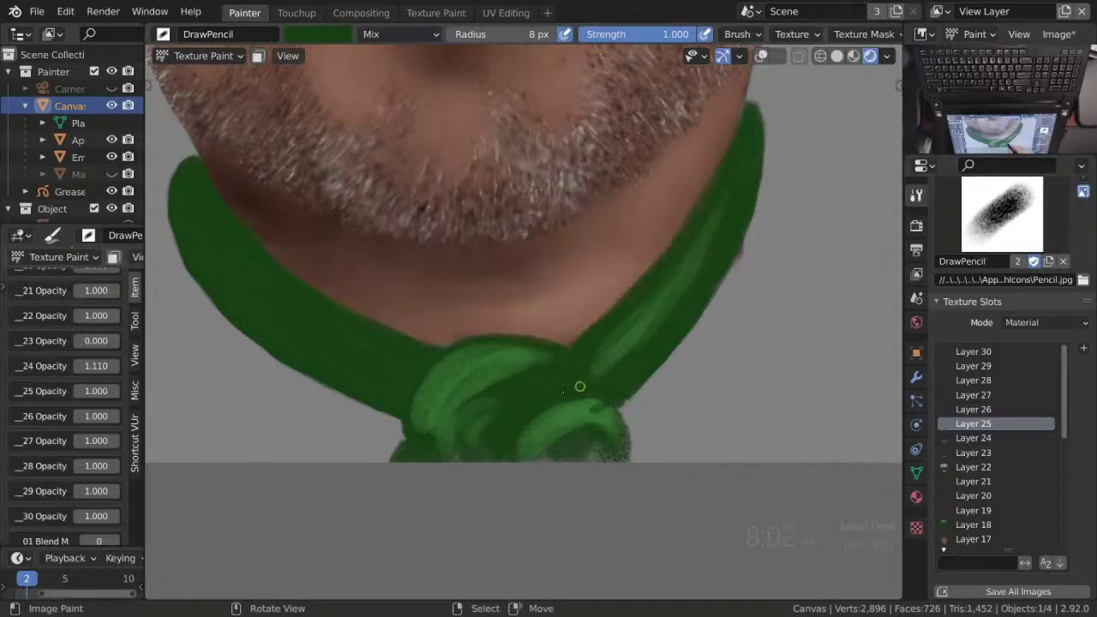
pyautogui.scroll(-4, 686, 317)
pyautogui.hotkey('ctrl', 's')
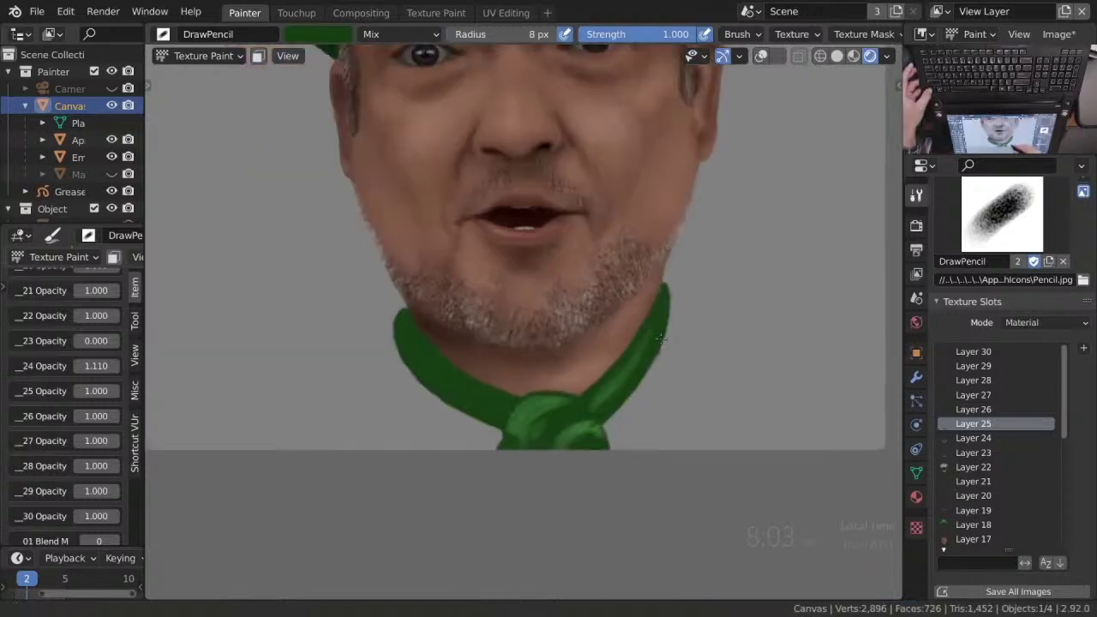
# Touch up the scarf's outline once more with Erase Alpha and Mix passes at 8 px, and save the file.
pyautogui.click(401, 33)
pyautogui.click(522, 269)
pyautogui.click(400, 34)
pyautogui.click(386, 52)
pyautogui.scroll(-1, 603, 316)
pyautogui.hotkey('ctrl', 's')
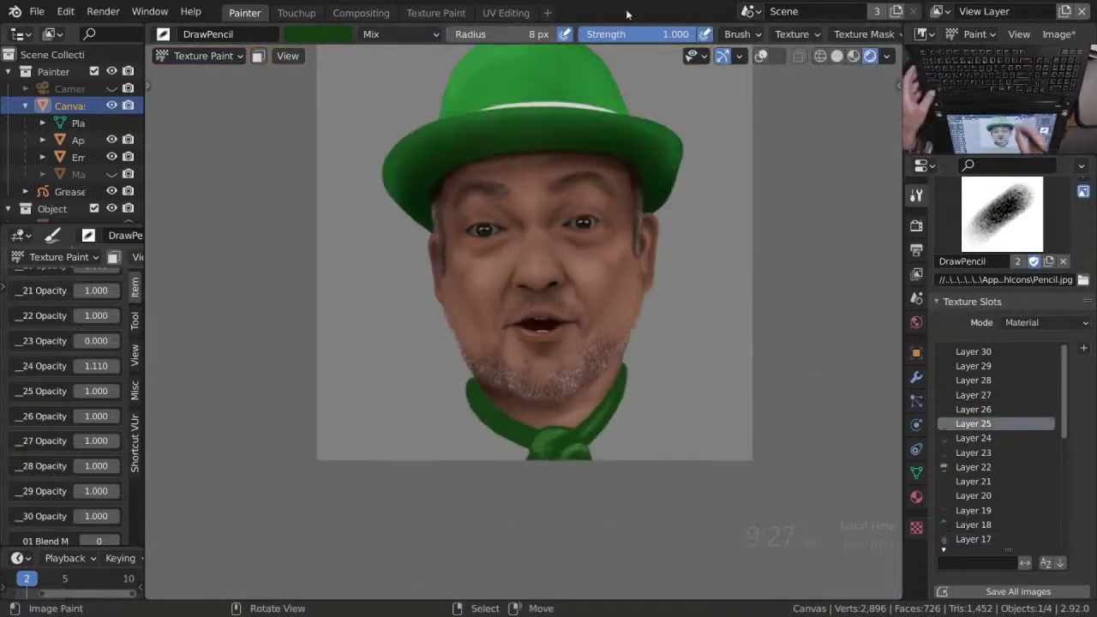
# On Layer 22, soften the shading below the left jaw with DrawSoft and clean the jaw edge with EraseSharp at 20 px.
pyautogui.scroll(5, 531, 343)
pyautogui.click(973, 467)
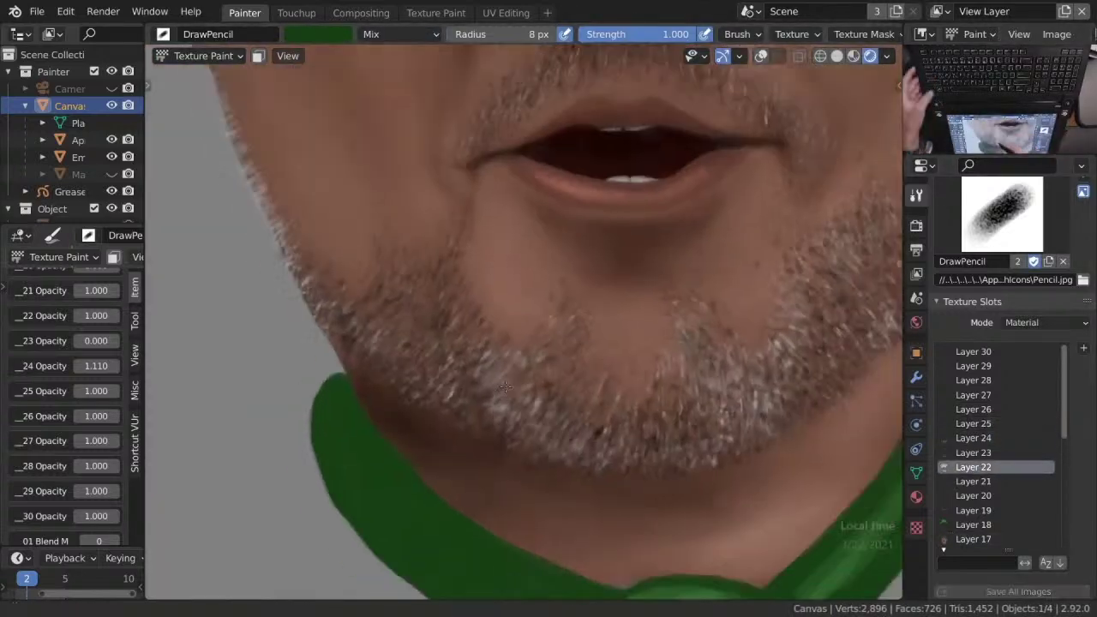
pyautogui.scroll(2, 400, 342)
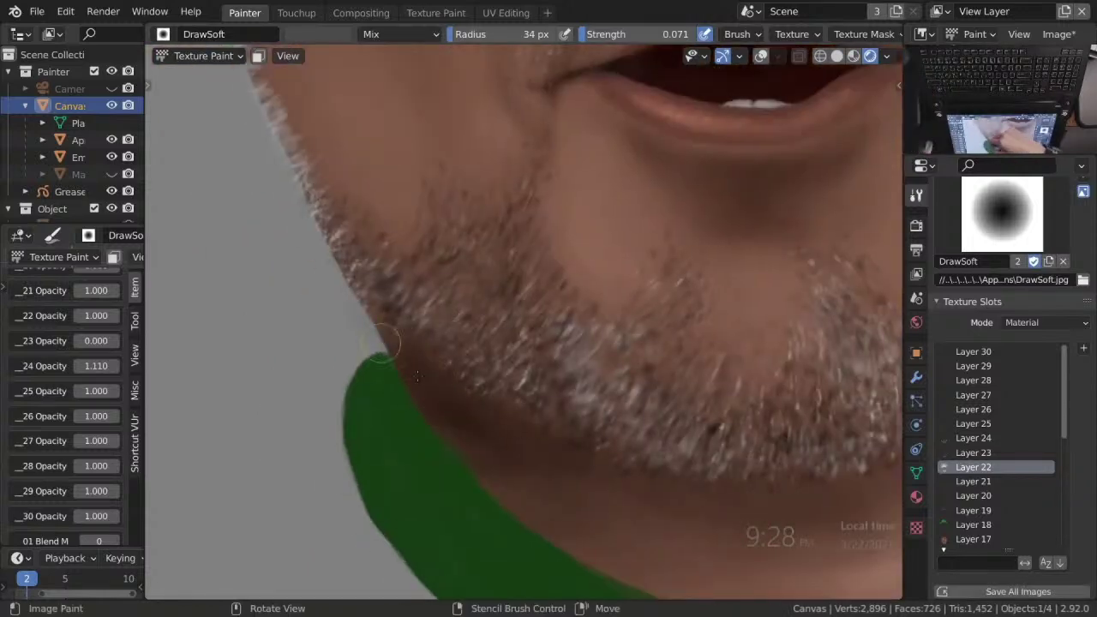
pyautogui.scroll(1, 400, 366)
pyautogui.click(1002, 215)
pyautogui.click(686, 453)
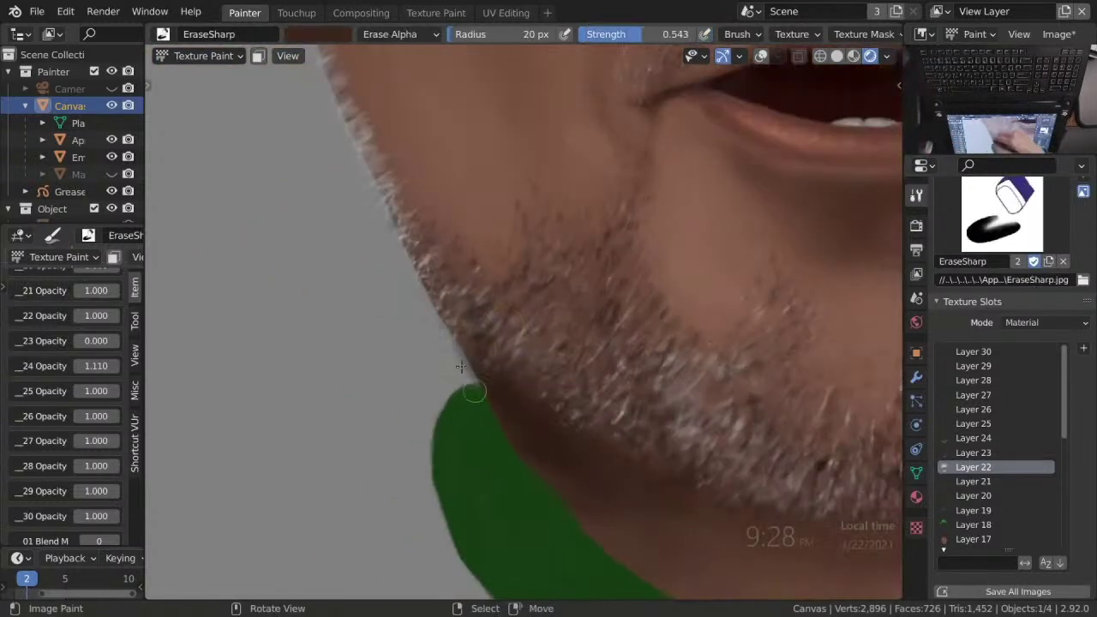
pyautogui.keyDown('shift'); pyautogui.moveTo(686, 453); pyautogui.dragTo(528, 371, button='middle'); pyautogui.keyUp('shift')
pyautogui.scroll(-3, 527, 370)
# Turn on the stencil layer and shade the neck beside the left jaw with DrawSoft at 34 px and 0.071 strength.
pyautogui.press('q')
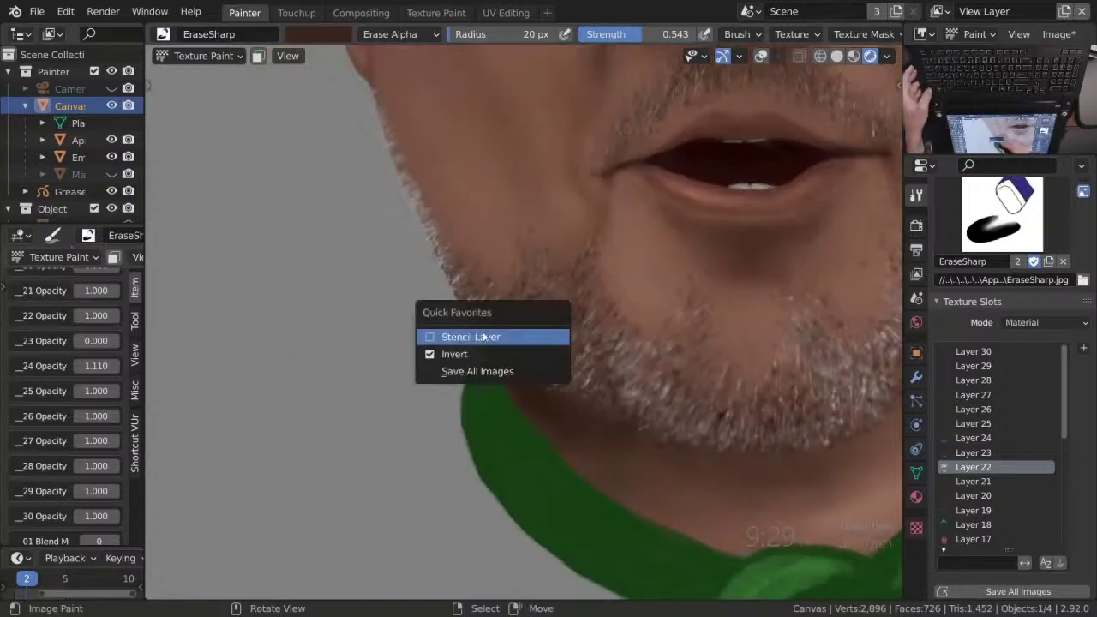
pyautogui.scroll(4, 429, 318)
pyautogui.click(1002, 214)
pyautogui.click(909, 286)
pyautogui.scroll(-3, 518, 400)
pyautogui.scroll(2, 392, 306)
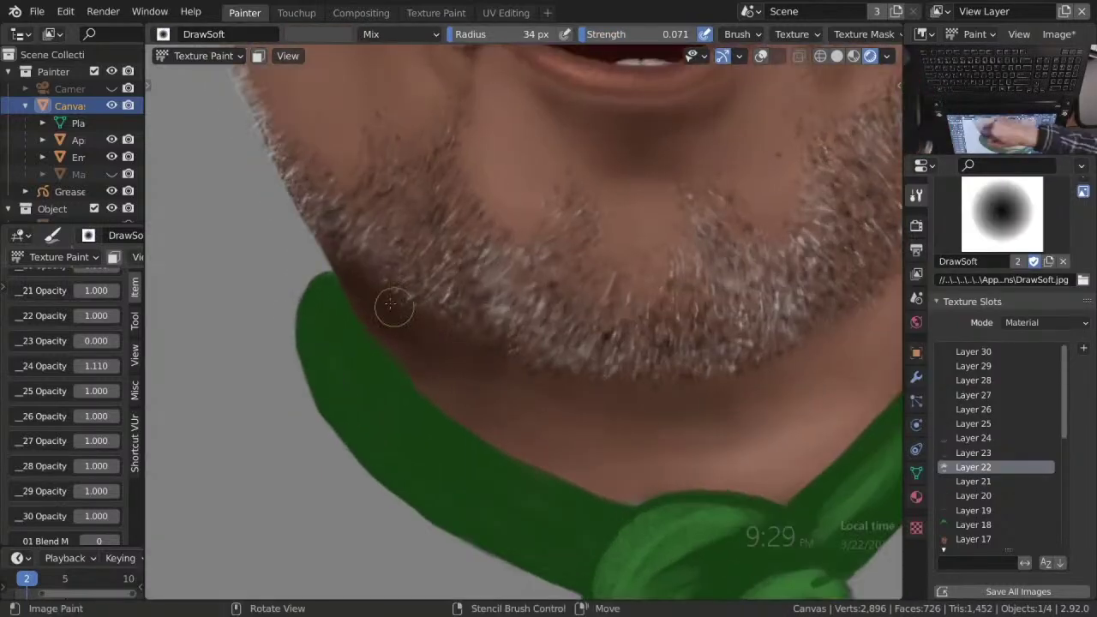
pyautogui.keyDown('ctrl'); pyautogui.moveTo(392, 306); pyautogui.dragTo(494, 369, button='middle'); pyautogui.keyUp('ctrl')
# On Layer 25, turn off the stencil layer and extend the left scarf band up to the jaw with DrawPencil at 8 px.
pyautogui.scroll(2, 494, 369)
pyautogui.press('s')
pyautogui.press('q')
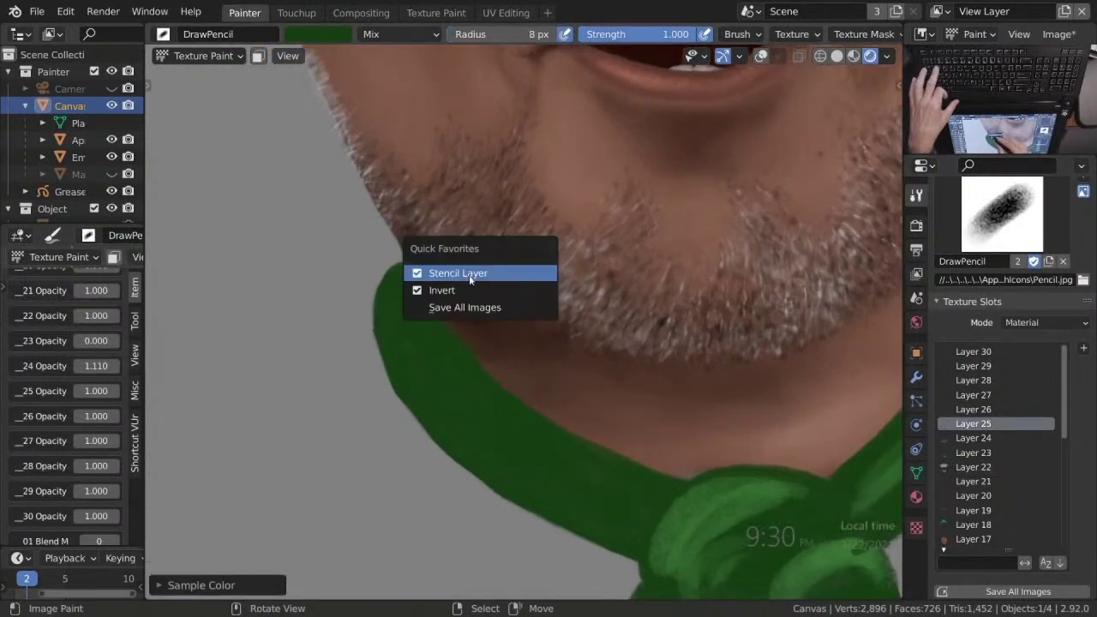
pyautogui.click(429, 271)
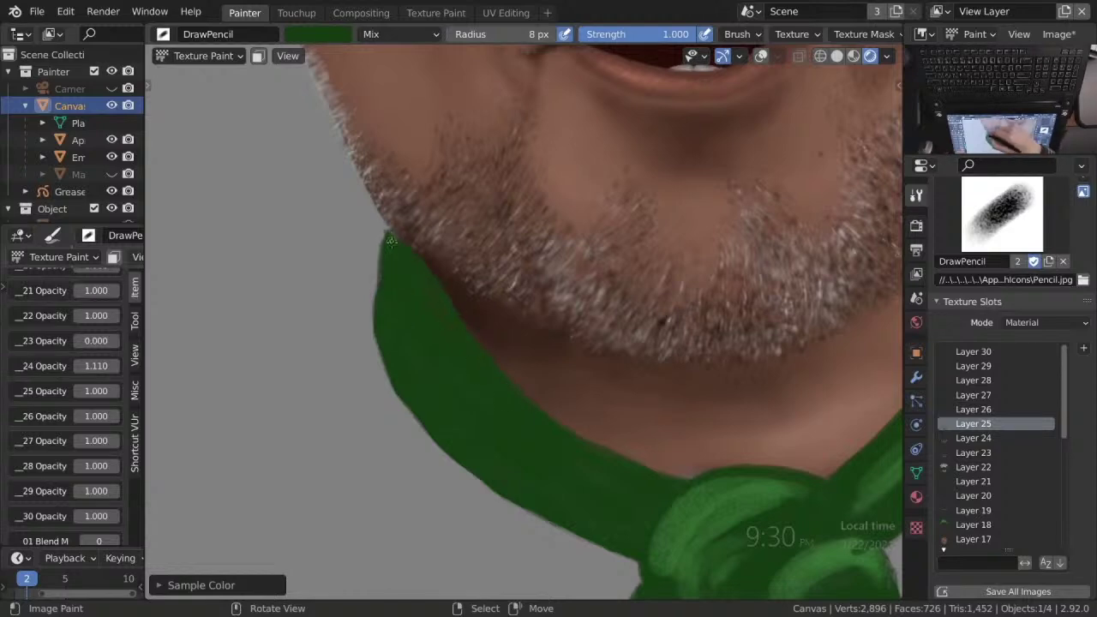
pyautogui.scroll(-1, 508, 298)
pyautogui.press('q')
pyautogui.click(471, 309)
pyautogui.scroll(1, 446, 214)
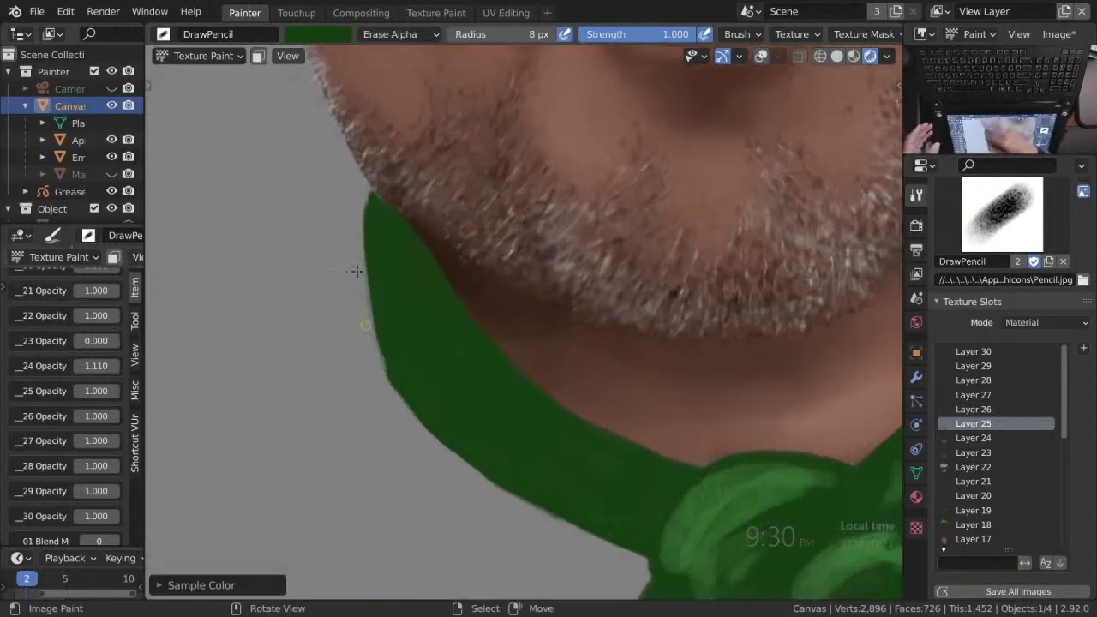
# Trim the outer edge of the left scarf band into a smooth curve in Erase Alpha mode at 8 px.
pyautogui.scroll(-2, 446, 214)
pyautogui.scroll(3, 442, 208)
pyautogui.moveTo(442, 208); pyautogui.dragTo(513, 429)
pyautogui.scroll(1, 513, 429)
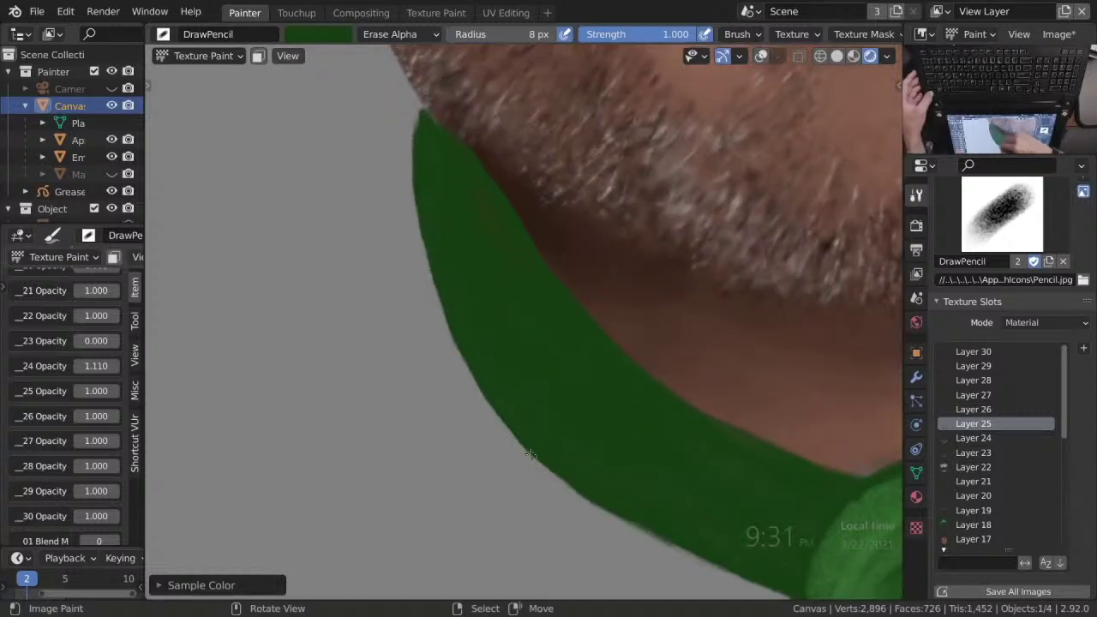
pyautogui.moveTo(677, 553)
pyautogui.mouseDown()
pyautogui.moveTo(643, 535)
pyautogui.moveTo(506, 429)
pyautogui.moveTo(473, 385)
pyautogui.mouseUp()
pyautogui.scroll(-2, 474, 385)
pyautogui.scroll(3, 671, 440)
# Fill out the scarf knot's lower edges in Mix mode with dark green, and save all images.
pyautogui.click(390, 34)
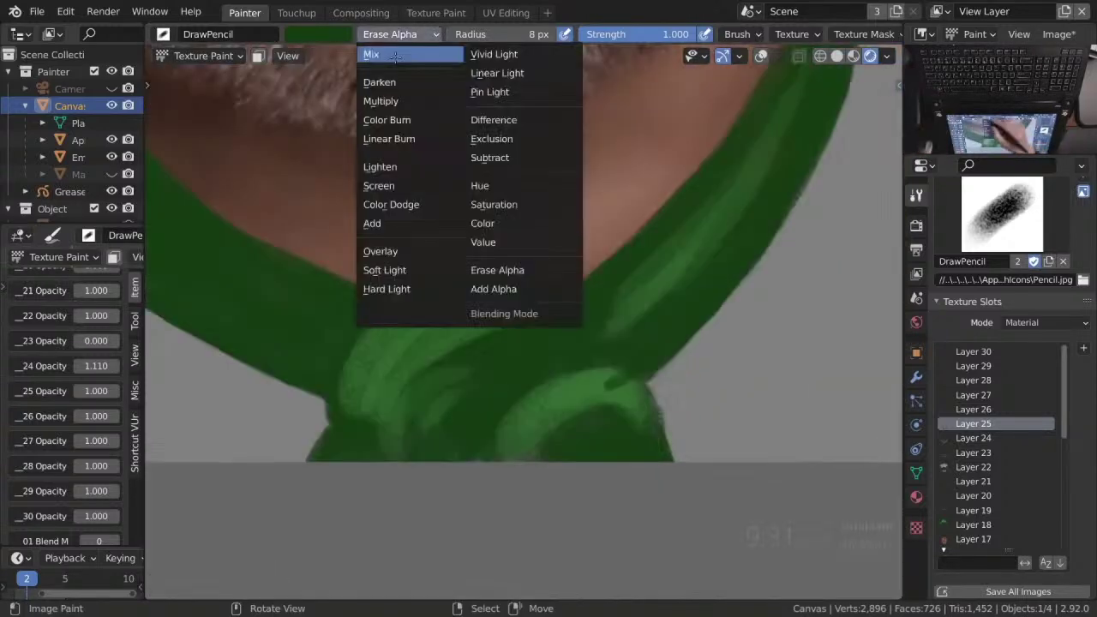
pyautogui.click(502, 289)
pyautogui.keyDown('ctrl'); pyautogui.scroll(1, 445, 36); pyautogui.keyUp('ctrl')
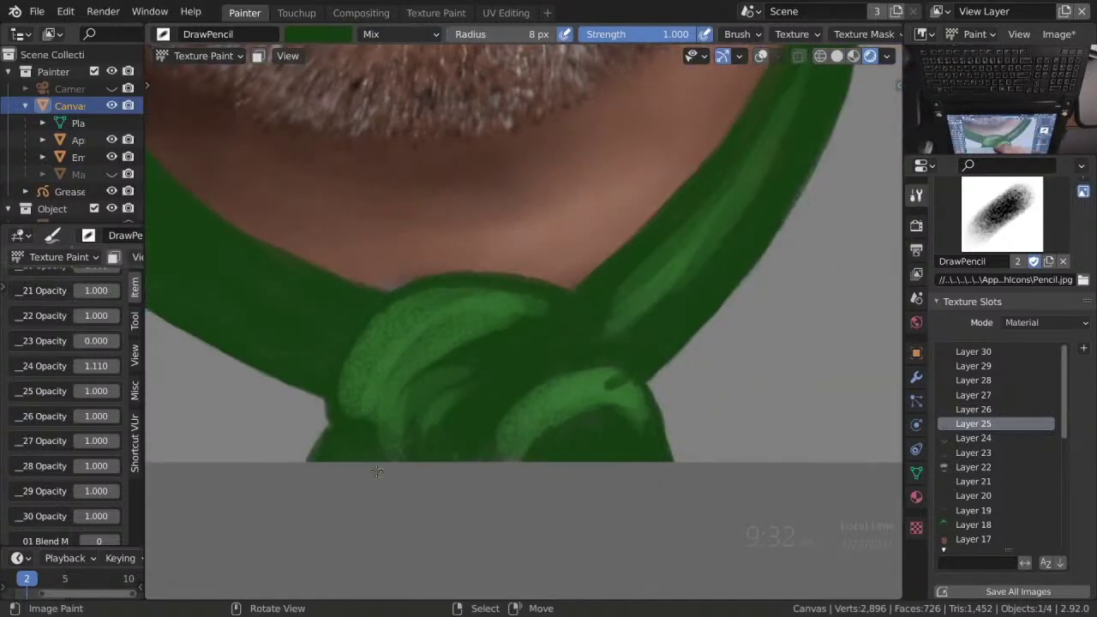
pyautogui.scroll(-2, 377, 471)
pyautogui.press('q')
pyautogui.click(490, 372)
pyautogui.scroll(-4, 490, 372)
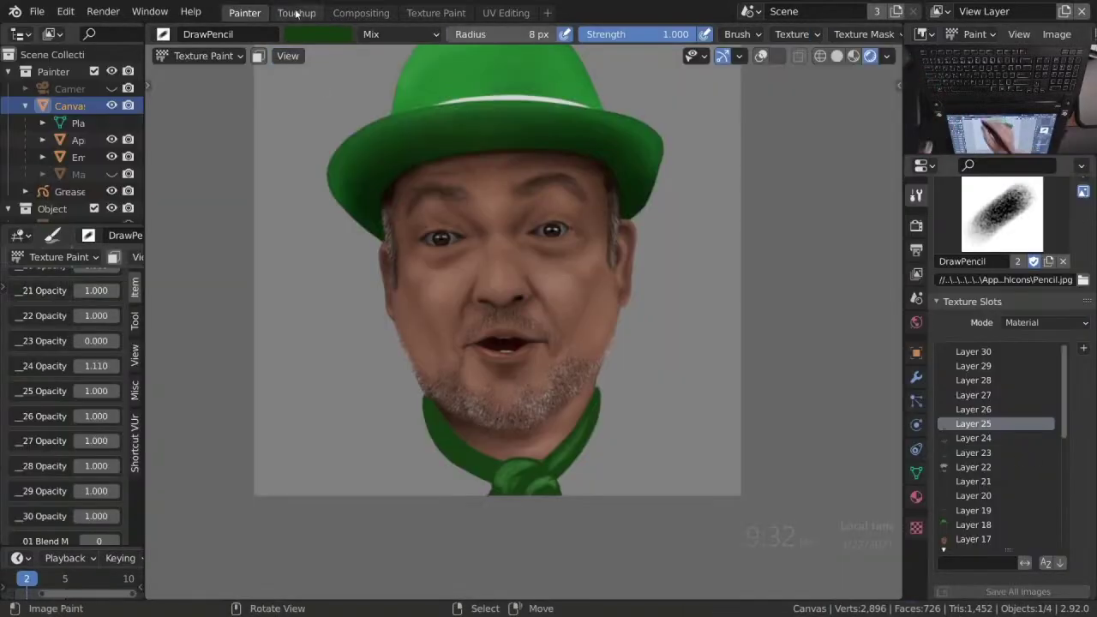
# Bring up the white scarf mask full-size in the compositing Viewer Node to save it as an image, and save the project file.
pyautogui.click(361, 12)
pyautogui.click(403, 335)
pyautogui.hotkey('ctrl', 'space')
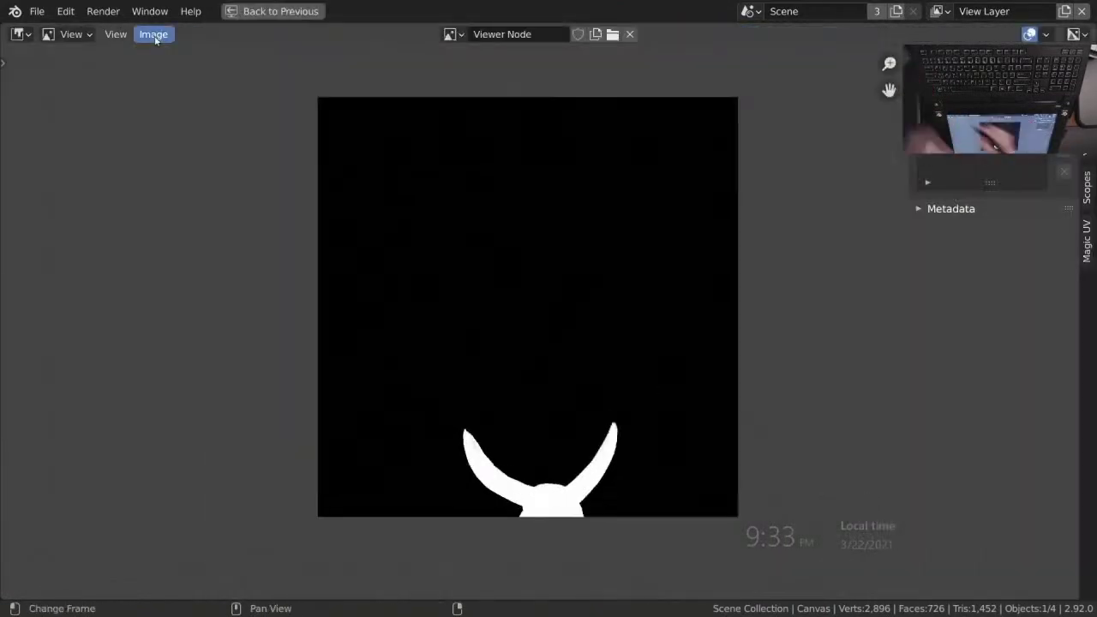
pyautogui.hotkey('ctrl', 'space')
pyautogui.hotkey('ctrl', 'pageup')
pyautogui.hotkey('ctrl', 's')
pyautogui.hotkey('ctrl', 'pageup')
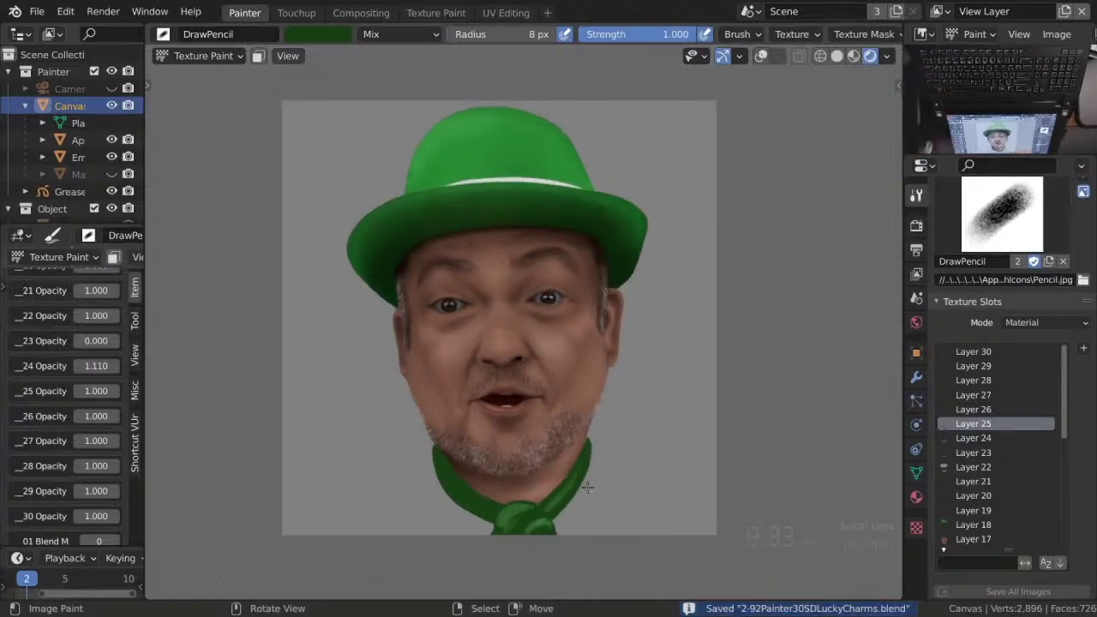
# With the scarf stencil active, sample a lighter green and paint soft highlights on both bands with DrawPencil at 40 px and 0.358 strength.
pyautogui.scroll(2, 643, 319)
pyautogui.press('s')
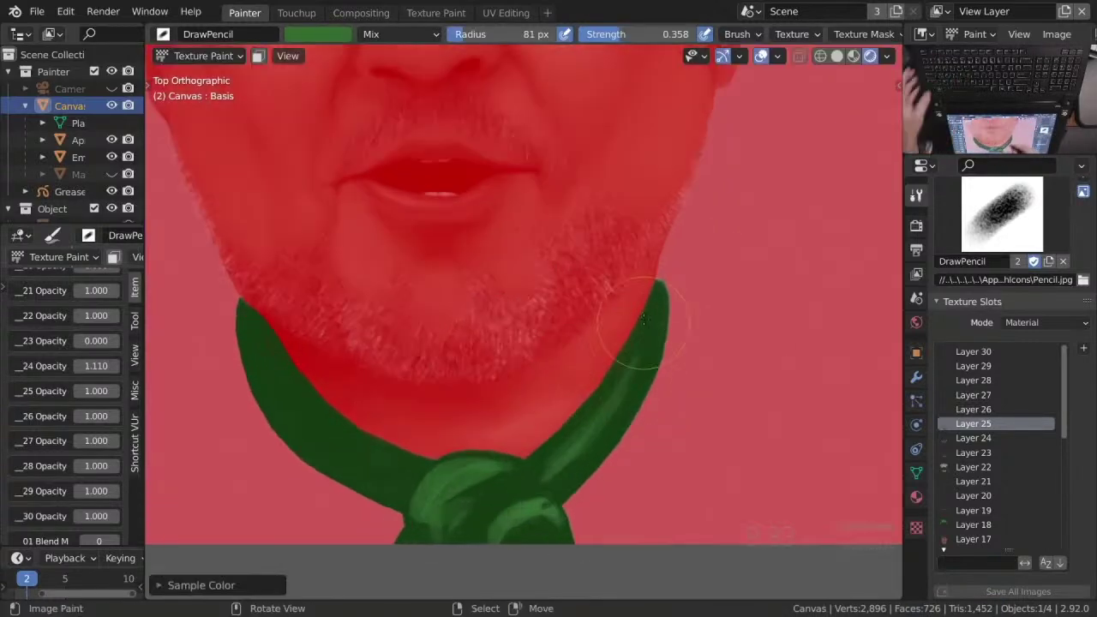
pyautogui.press('[')
pyautogui.press('[')
pyautogui.press('[')
pyautogui.press('[')
pyautogui.press('[')
pyautogui.press('[')
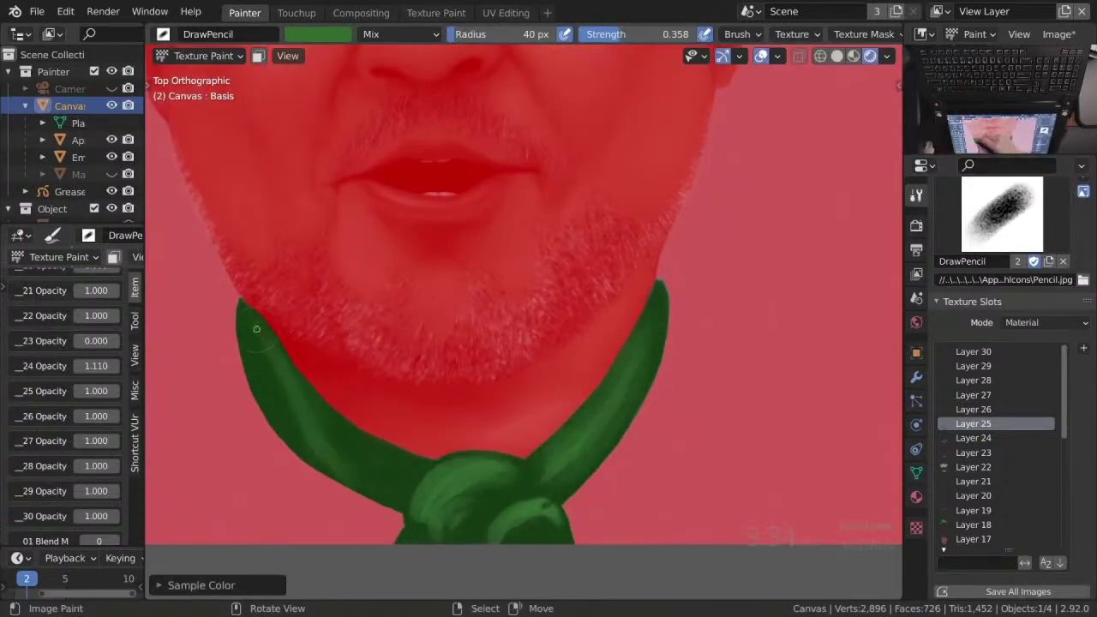
# Add fold shading to the left band and knot, and blend it with SmearDither at 14 px and full strength.
pyautogui.keyDown('shift'); pyautogui.moveTo(385, 480); pyautogui.dragTo(522, 367, button='middle'); pyautogui.keyUp('shift')
pyautogui.press('2')
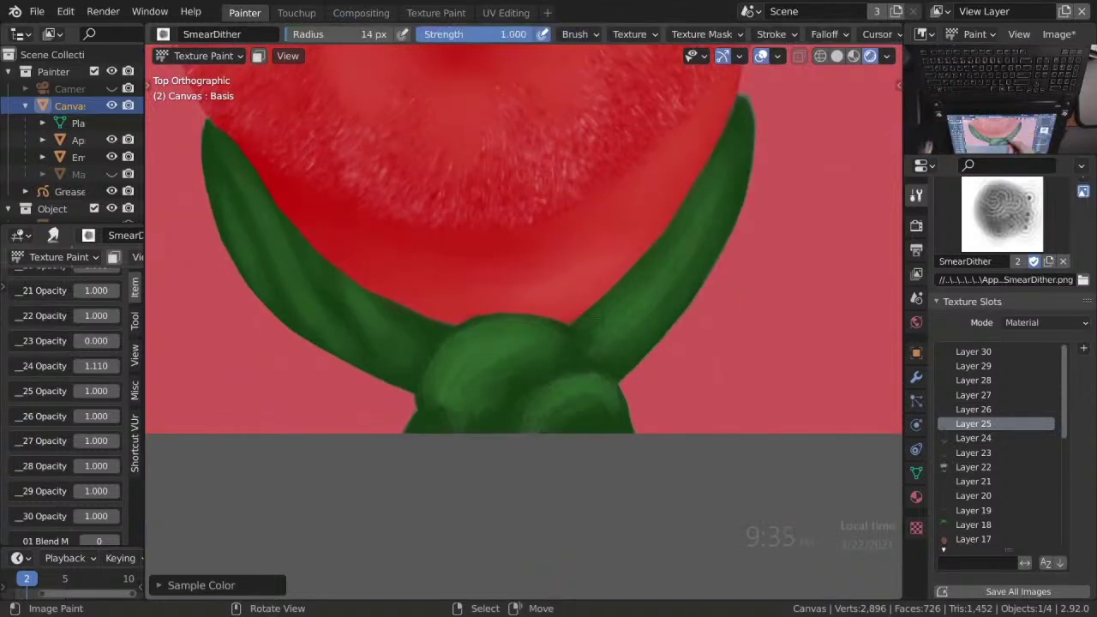
pyautogui.scroll(-1, 578, 300)
# Sample dark green and paint fold lines along the scarf bands with DrawPencil at 10 px and 0.337 strength.
pyautogui.press('1')
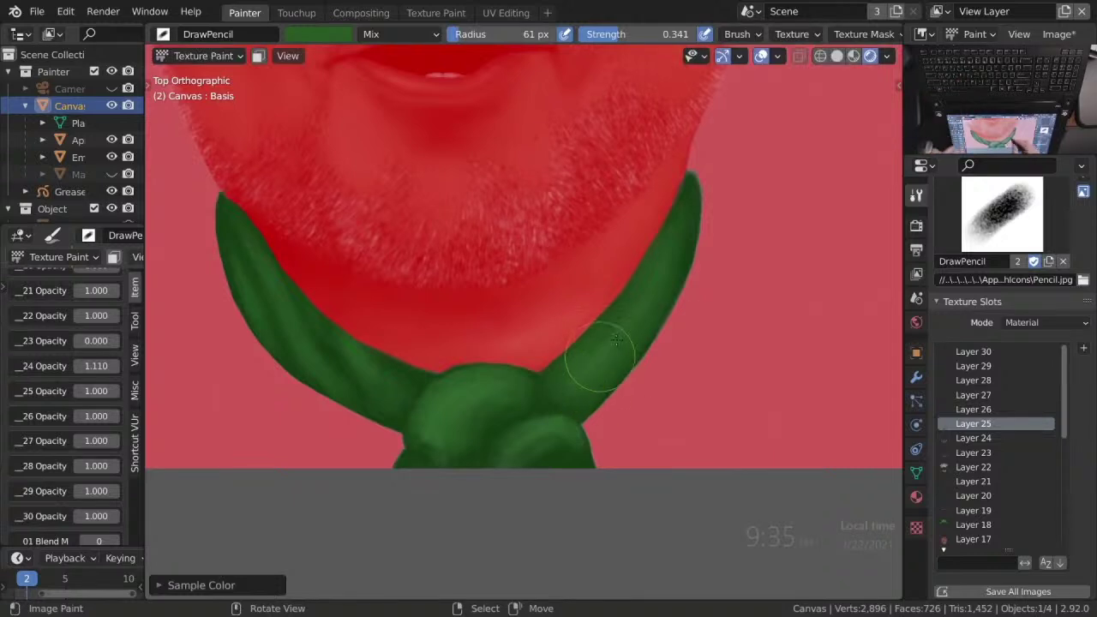
pyautogui.scroll(1, 616, 340)
pyautogui.press('s')
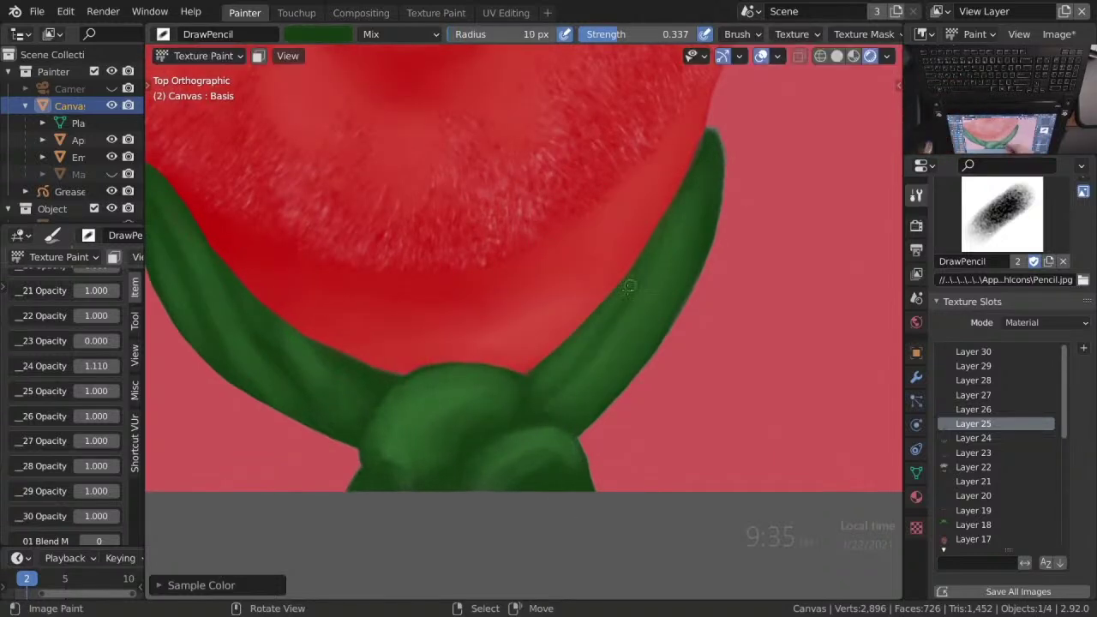
pyautogui.scroll(-1, 648, 342)
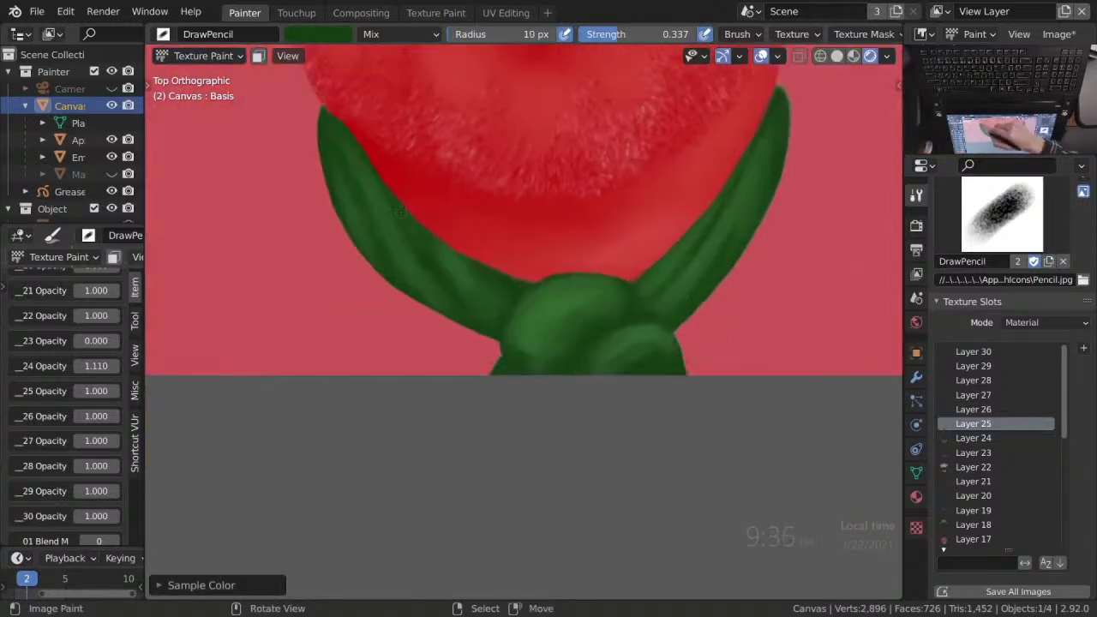
pyautogui.scroll(1, 555, 332)
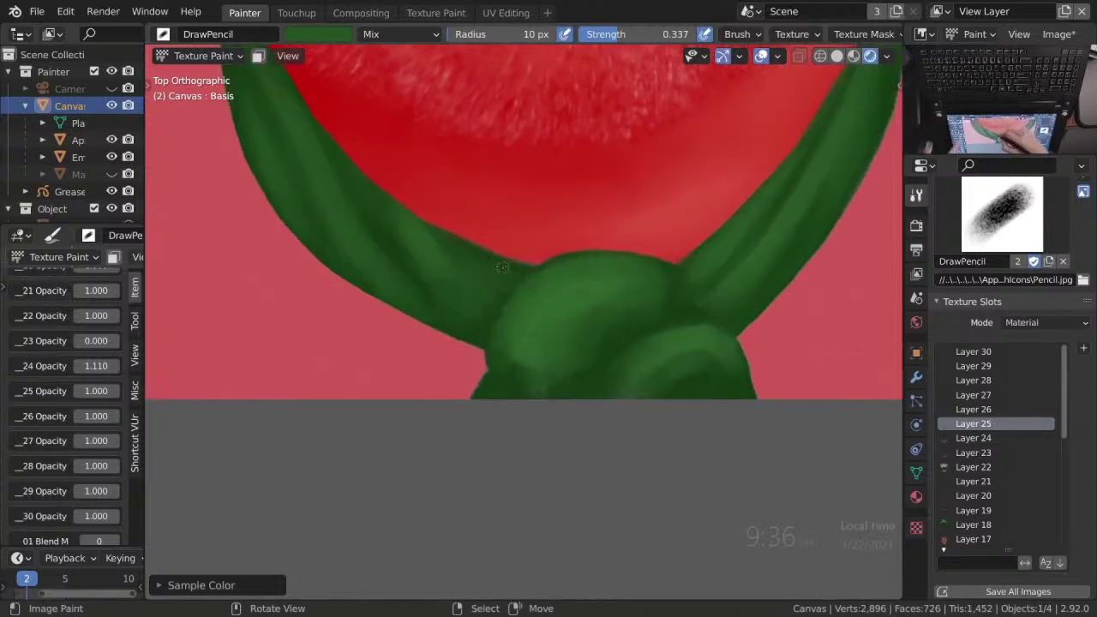
# Blend the new fold lines on the scarf bands with SmearDither at 14 px.
pyautogui.press('3')
pyautogui.scroll(-1, 498, 297)
pyautogui.scroll(1, 563, 245)
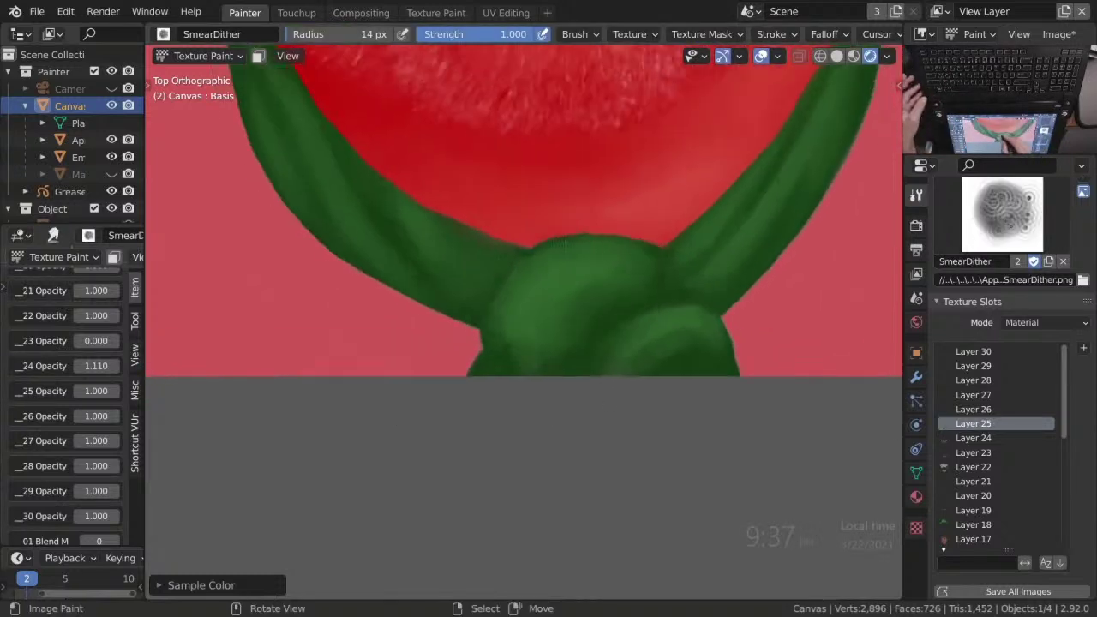
# Draw fine curved folds on the knot with DrawPencil at 5 px and 0.459 strength, and smear them with SmearDither.
pyautogui.press('1')
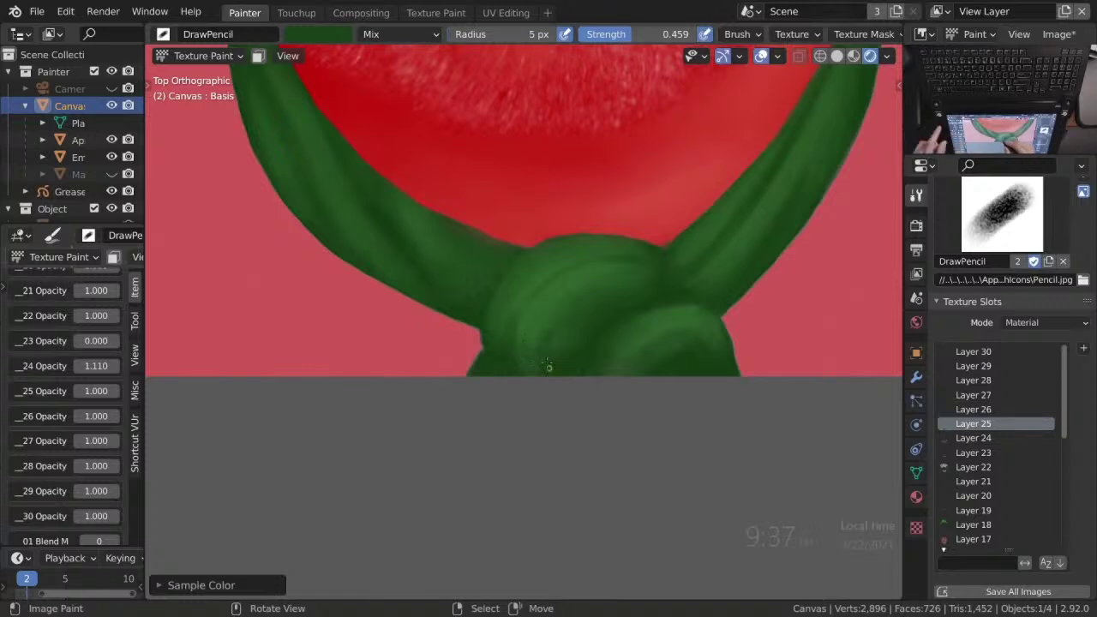
pyautogui.scroll(-1, 532, 360)
pyautogui.press('s')
pyautogui.press('2')
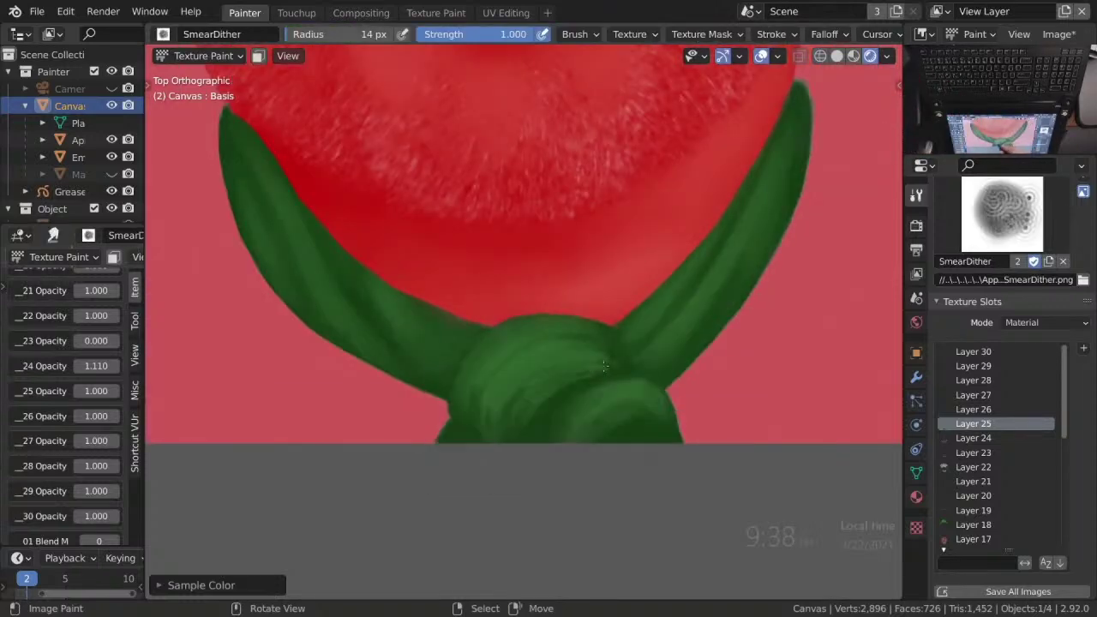
# Undo the last strokes on the scarf knot.
pyautogui.hotkey('ctrl', 'z')
pyautogui.hotkey('ctrl', 'z')
pyautogui.hotkey('ctrl', 'z')
pyautogui.hotkey('ctrl', 'z')
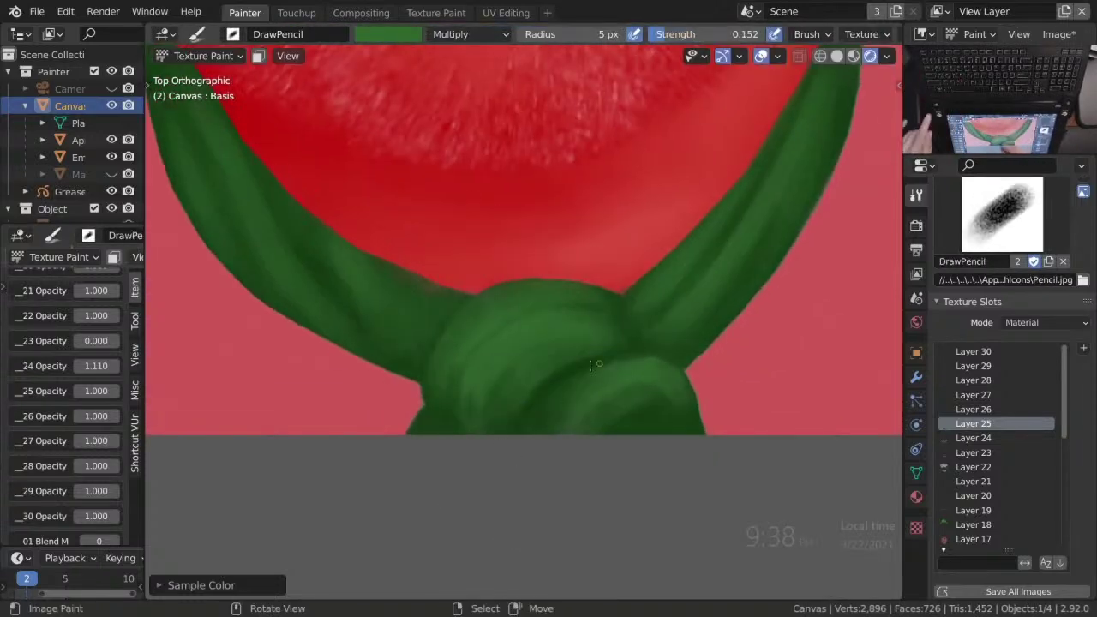
# Darken the knot's creases with DrawPencil in Multiply mode at 27 px and 0.152 strength.
pyautogui.press('f')
pyautogui.click(680, 311)
pyautogui.scroll(2, 612, 392)
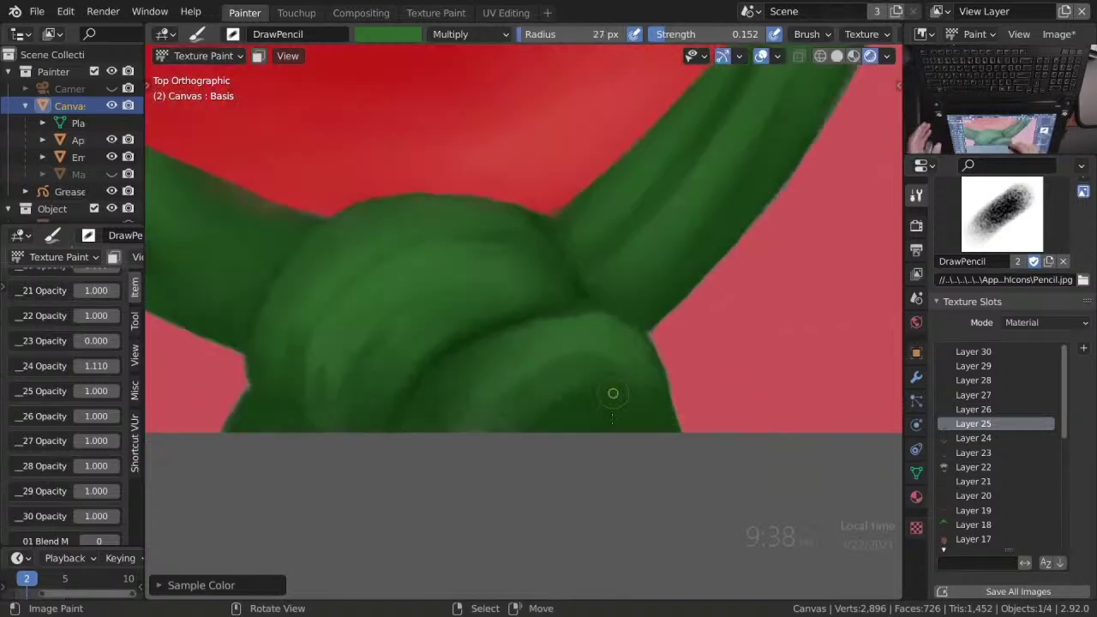
pyautogui.scroll(-3, 566, 282)
pyautogui.scroll(1, 469, 289)
# Darken the creases where the left scarf band meets the knot with DrawPencil in Multiply at 9 px and 0.188 strength, and blend them with SmearDither.
pyautogui.press('f')
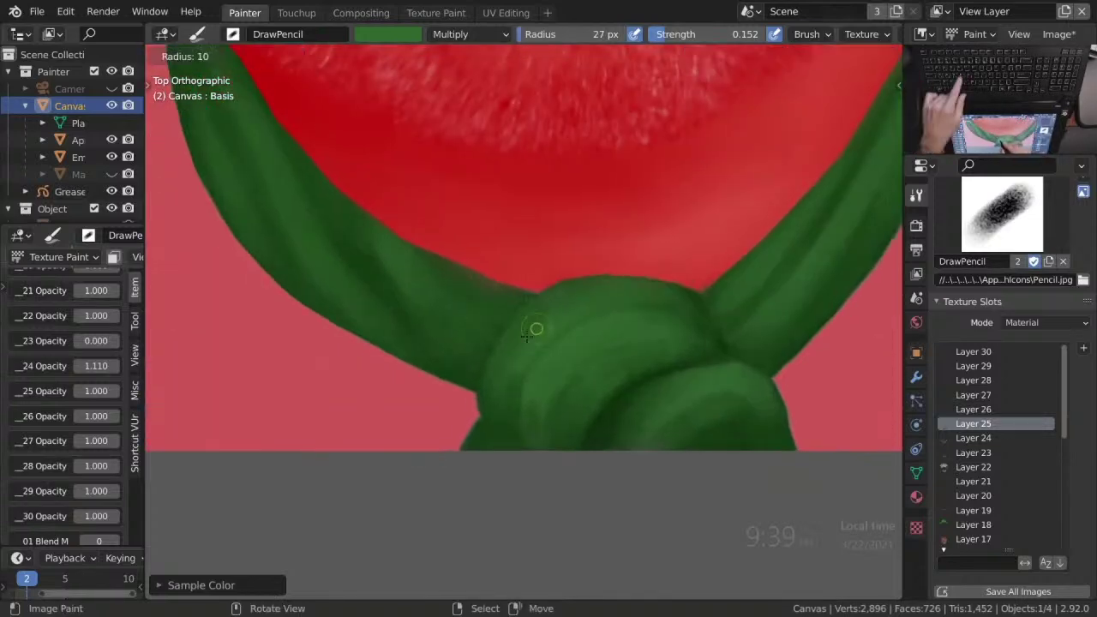
pyautogui.click(498, 301)
pyautogui.scroll(1, 514, 392)
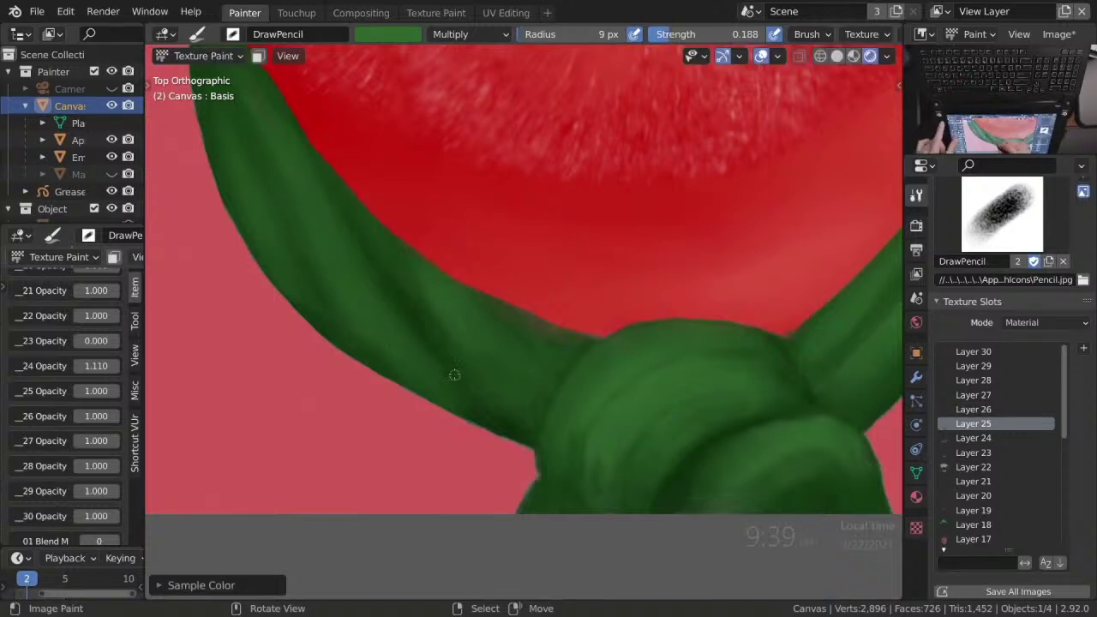
pyautogui.scroll(-1, 468, 330)
pyautogui.press('2')
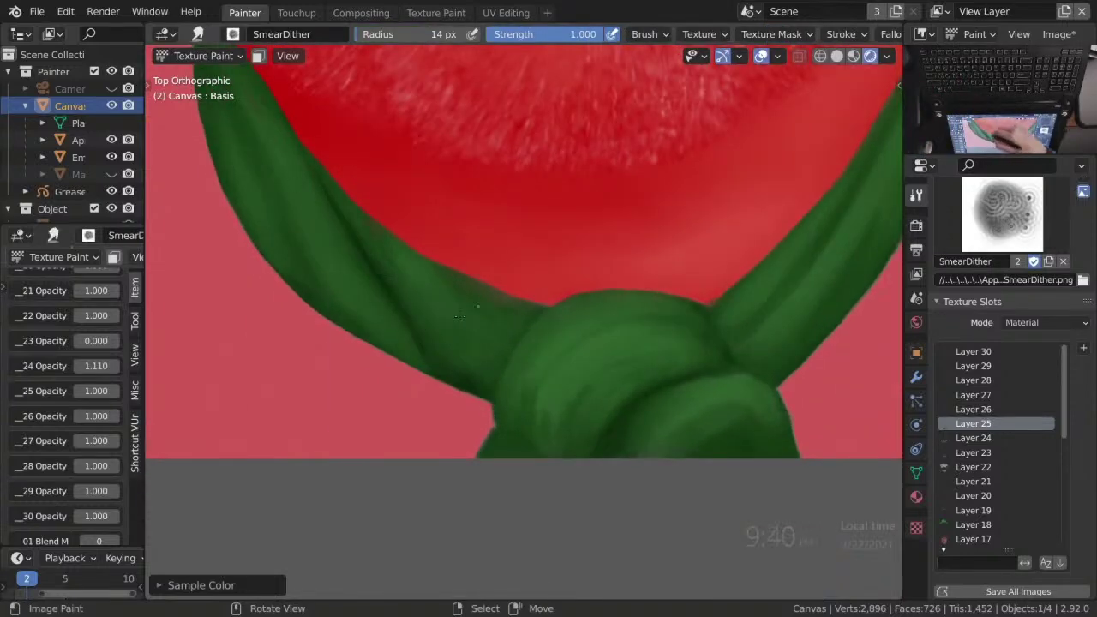
pyautogui.scroll(-1, 460, 316)
pyautogui.press('1')
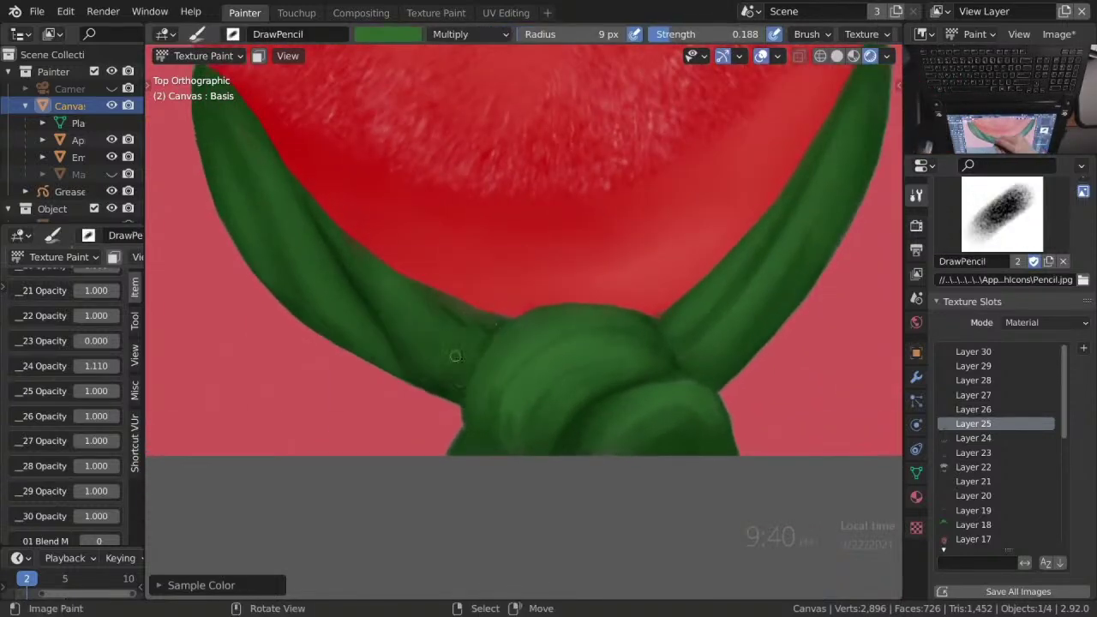
# Draw further fine dark folds on the left side of the scarf knot with DrawPencil and save the file.
pyautogui.scroll(-1, 456, 356)
pyautogui.scroll(1, 507, 364)
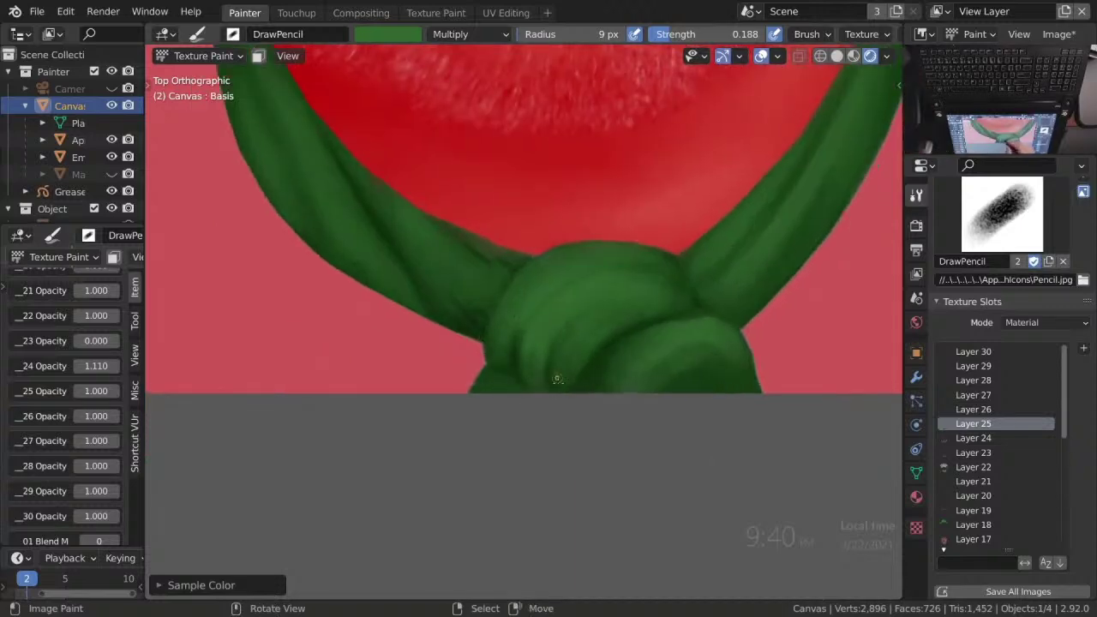
pyautogui.scroll(-1, 557, 379)
pyautogui.scroll(2, 652, 452)
pyautogui.hotkey('ctrl', 's')
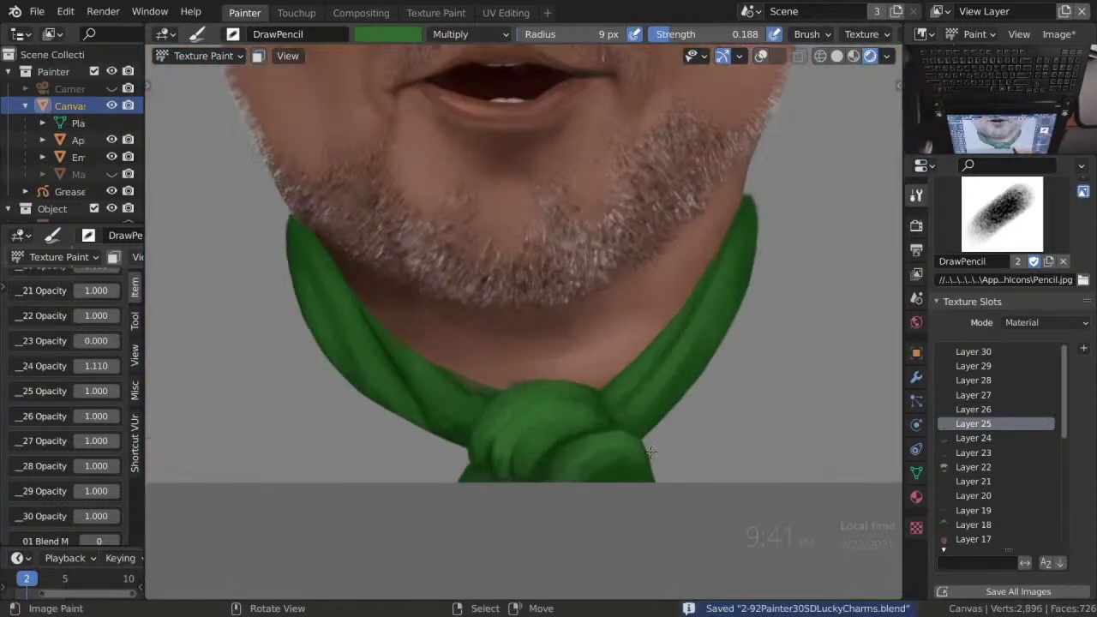
# Blend the folds on the knot and scarf bands with SmearDither at 14 px, and save the file again.
pyautogui.scroll(3, 652, 452)
pyautogui.press('2')
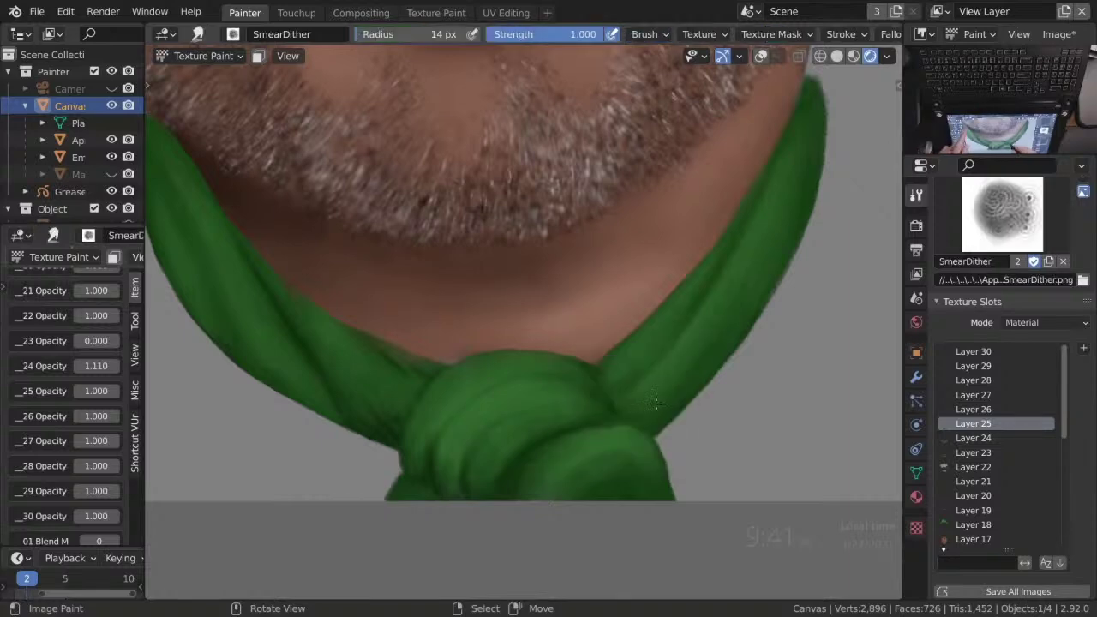
pyautogui.press('1')
pyautogui.press('2')
pyautogui.scroll(-3, 617, 375)
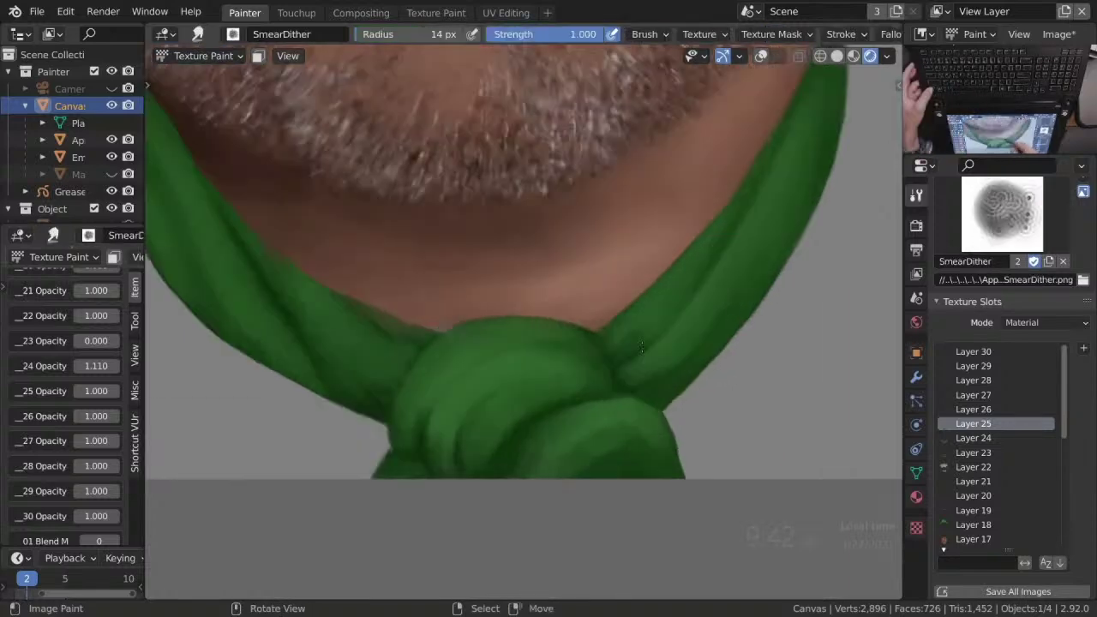
pyautogui.press('q')
pyautogui.click(554, 310)
pyautogui.scroll(3, 606, 317)
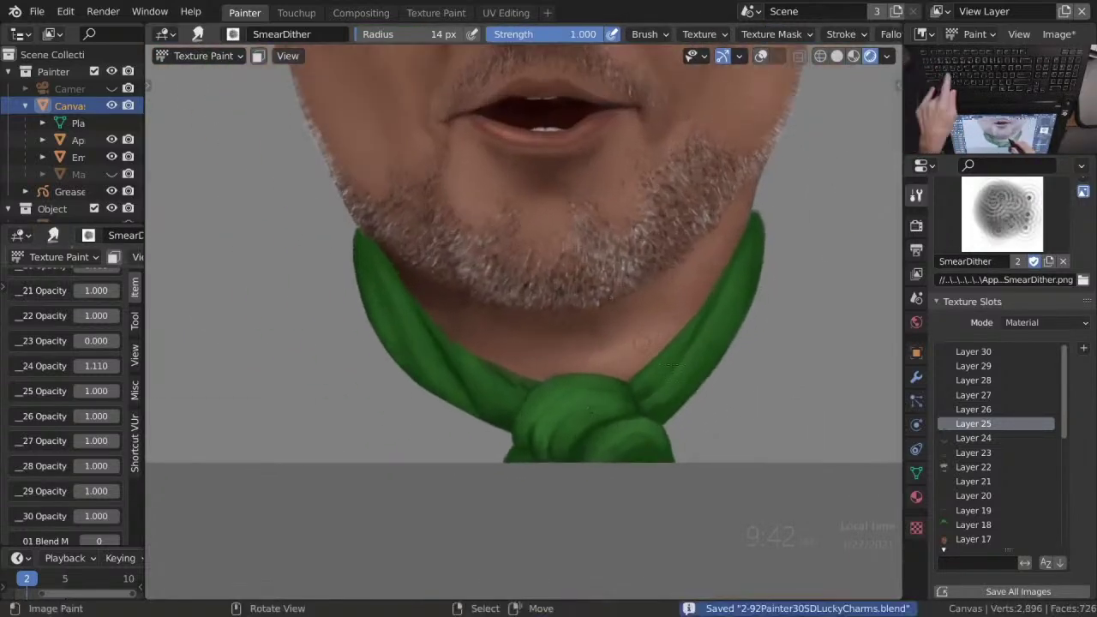
# Select Layer 26, set its blend mode to 10 (Color Dodge), and test a bright green DrawPencil stroke in Mix at 14 px and 0.418 strength on the right band.
pyautogui.scroll(-10, 64, 412)
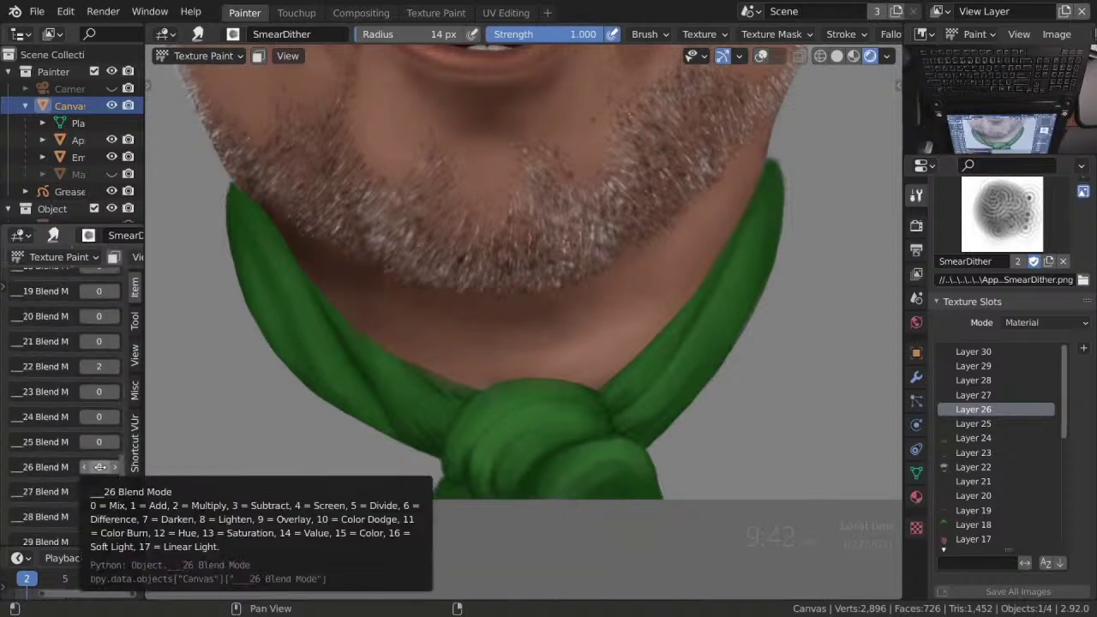
pyautogui.press('1')
pyautogui.scroll(-2, 515, 300)
pyautogui.click(387, 34)
pyautogui.scroll(2, 690, 387)
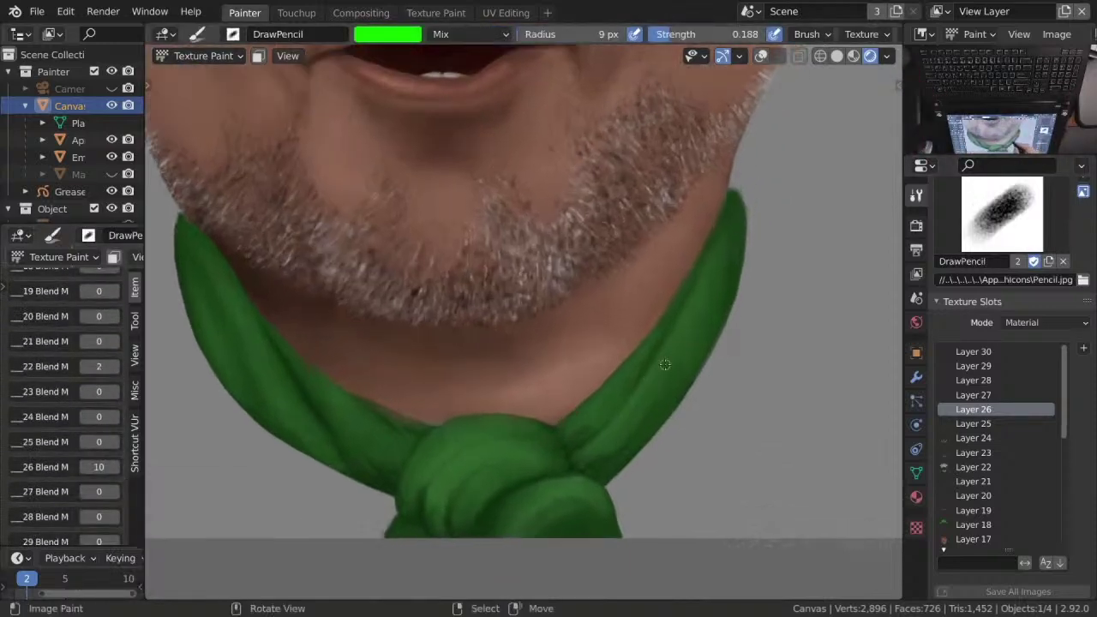
pyautogui.moveTo(665, 363)
pyautogui.mouseDown()
pyautogui.moveTo(678, 373)
pyautogui.moveTo(662, 375)
pyautogui.moveTo(668, 366)
pyautogui.moveTo(649, 392)
pyautogui.mouseUp()
pyautogui.press('1')
pyautogui.press('2')
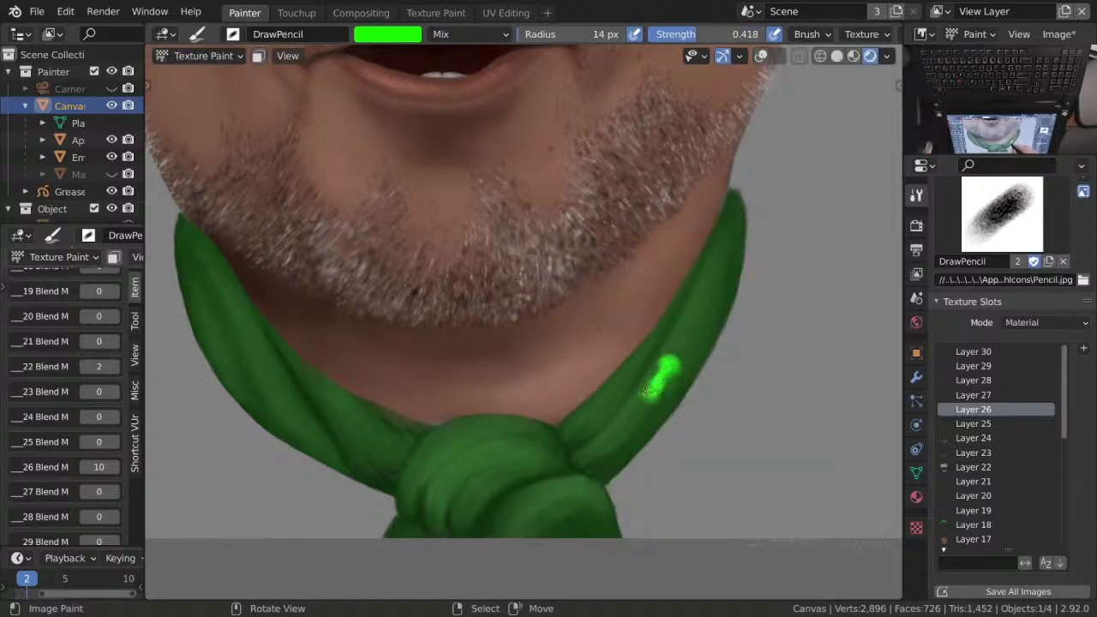
# Extend the bright green test patch on the right scarf band and set Layer 26's blend mode to 0 (Mix).
pyautogui.scroll(1, 670, 378)
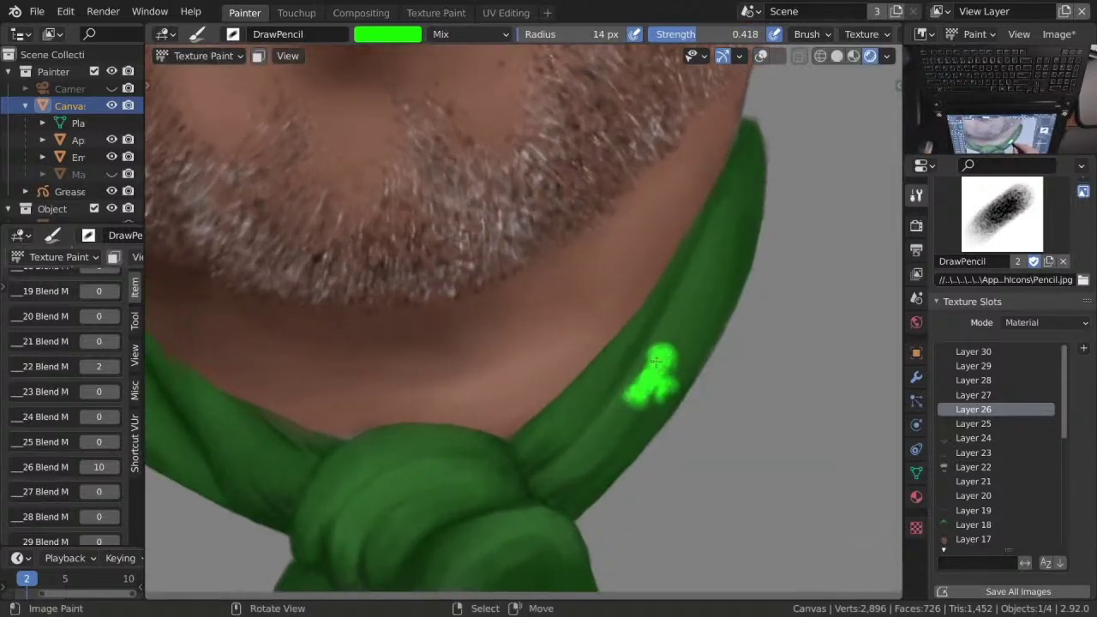
pyautogui.scroll(-3, 675, 378)
pyautogui.keyDown('shift'); pyautogui.moveTo(600, 343); pyautogui.dragTo(600, 416, button='middle'); pyautogui.keyUp('shift')
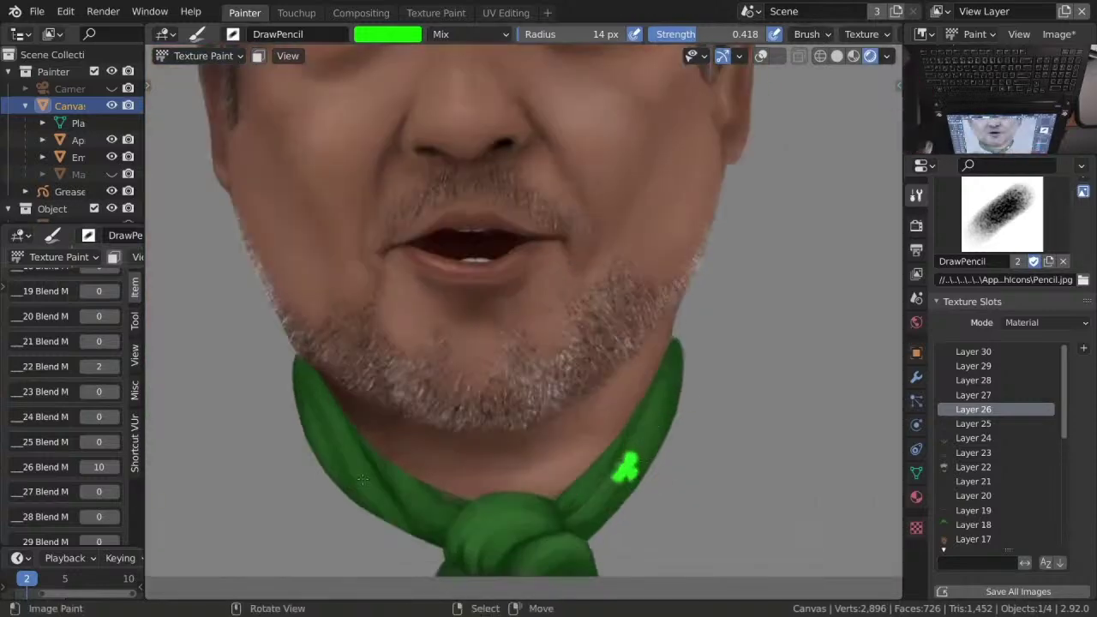
pyautogui.scroll(-1, 72, 494)
pyautogui.moveTo(98, 455)
pyautogui.mouseDown()
pyautogui.moveTo(114, 455)
pyautogui.moveTo(100, 454)
pyautogui.mouseUp()
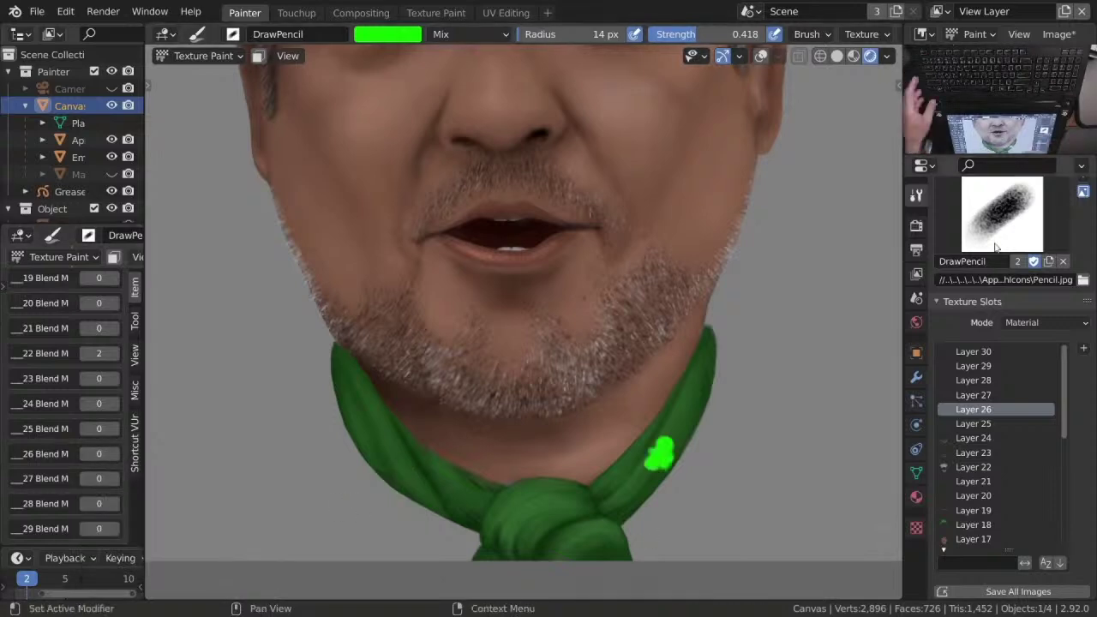
# Paint dark yellow patches on the scarf bands and knot with DrawChiselTip in Mix mode at 15 px and full strength.
pyautogui.press('2')
pyautogui.press('3')
pyautogui.press('space')
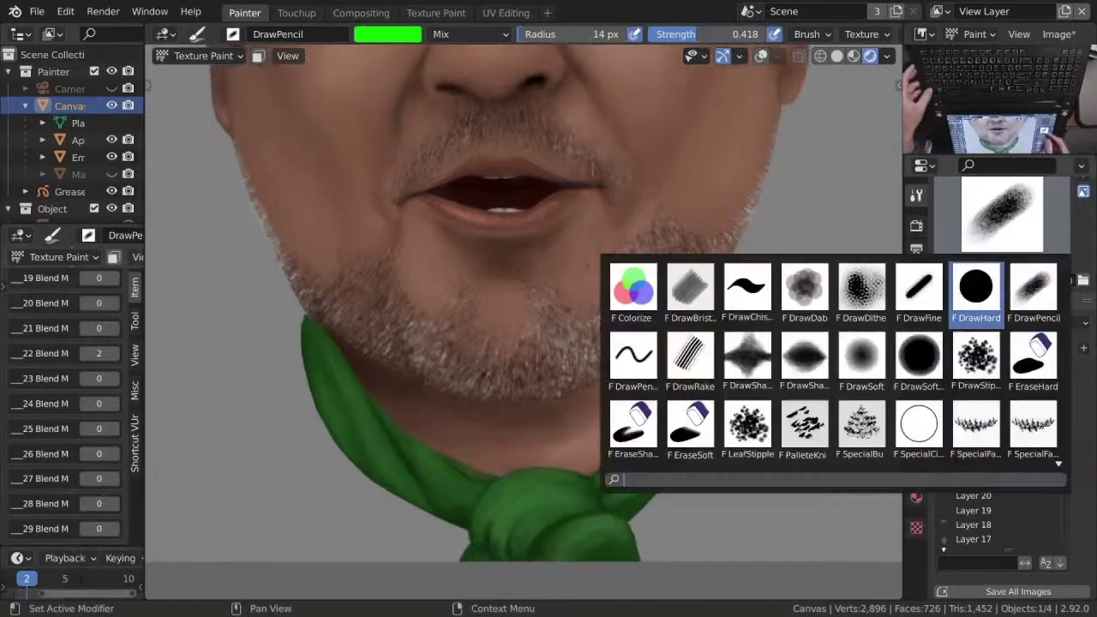
pyautogui.click(703, 237)
pyautogui.click(388, 34)
pyautogui.scroll(2, 645, 387)
pyautogui.keyDown('shift'); pyautogui.moveTo(645, 481); pyautogui.dragTo(645, 388, button='middle'); pyautogui.keyUp('shift')
pyautogui.moveTo(657, 377); pyautogui.dragTo(674, 385)
pyautogui.moveTo(637, 409); pyautogui.dragTo(650, 418)
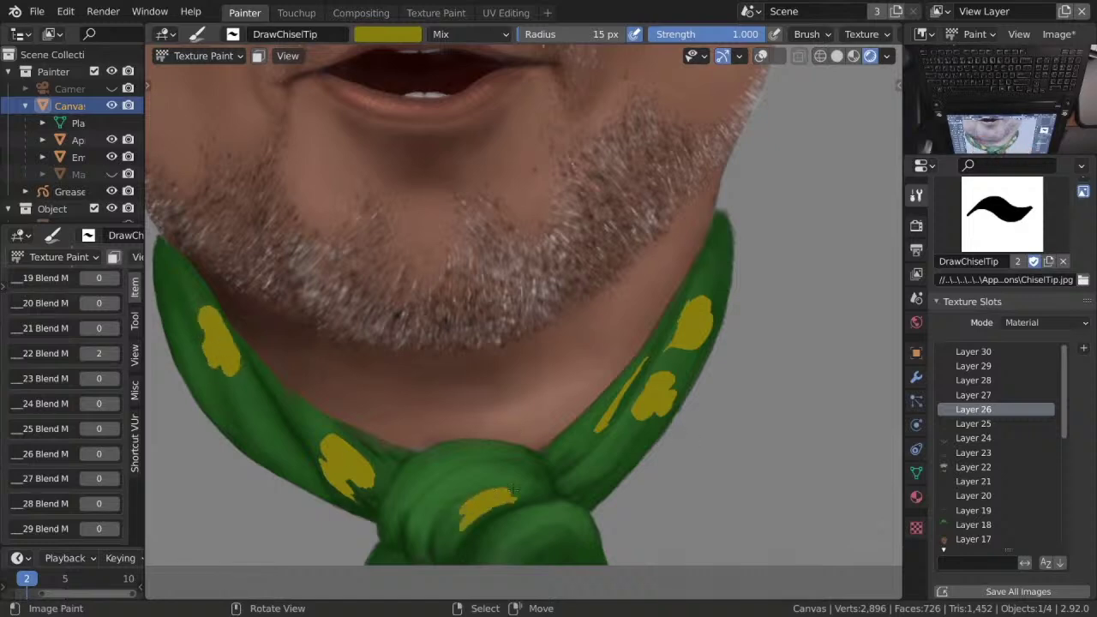
# Paint lighter green patches between the yellow ones on both scarf bands and the knot.
pyautogui.press('s')
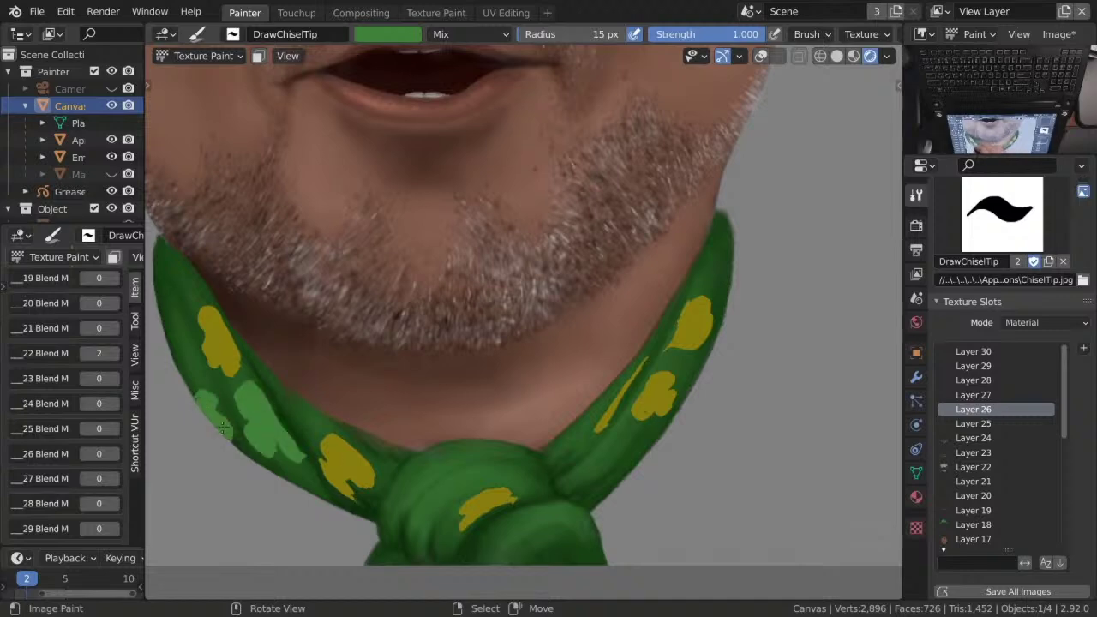
pyautogui.moveTo(479, 472); pyautogui.dragTo(463, 477)
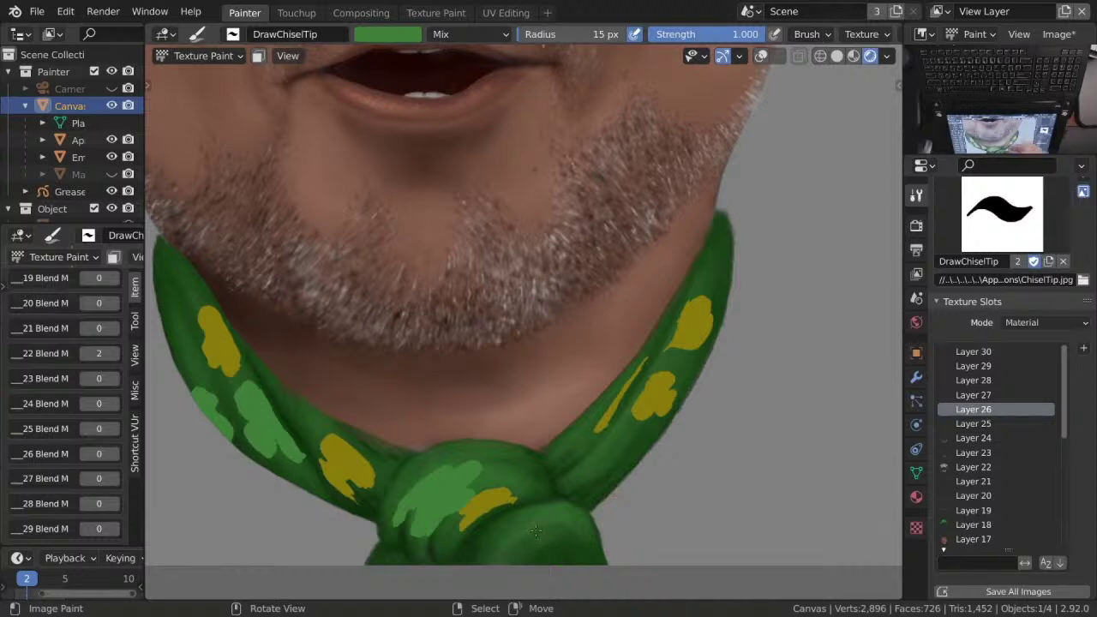
pyautogui.moveTo(536, 532)
pyautogui.mouseDown()
pyautogui.moveTo(582, 548)
pyautogui.moveTo(545, 566)
pyautogui.mouseUp()
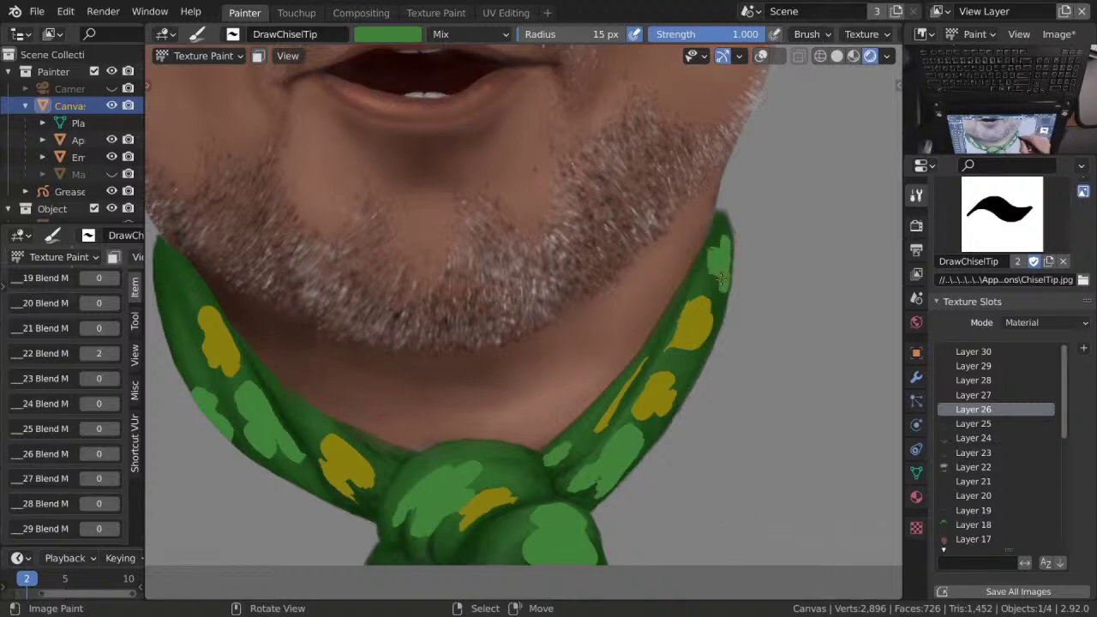
# Fill the gaps between the yellow and light green patches across the scarf with very dark green.
pyautogui.press('s')
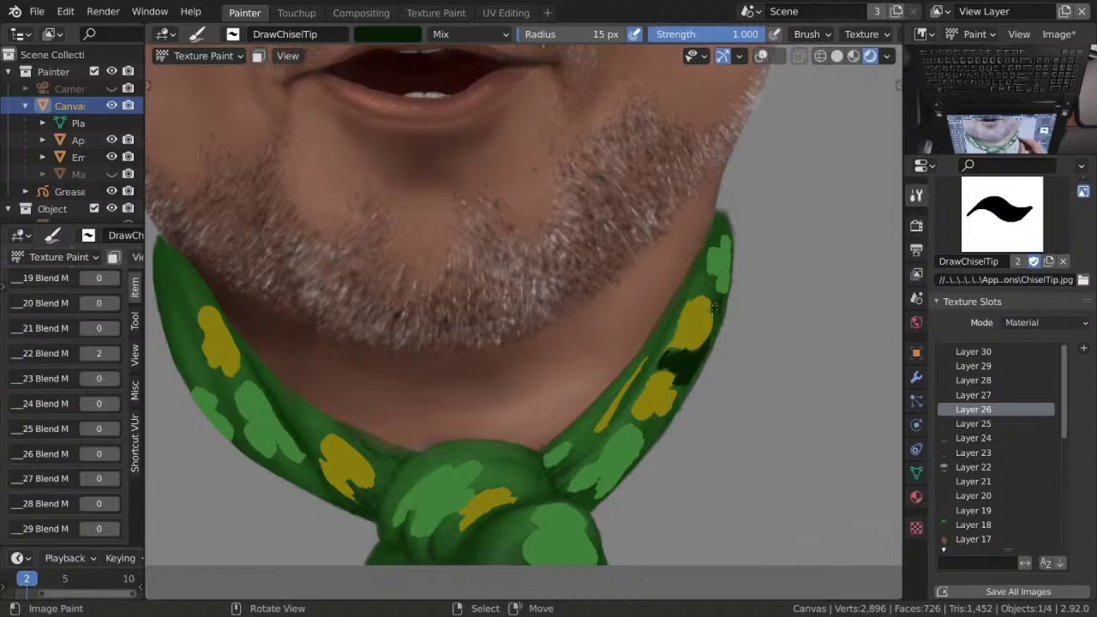
pyautogui.moveTo(564, 436)
pyautogui.mouseDown()
pyautogui.moveTo(593, 430)
pyautogui.moveTo(657, 335)
pyautogui.mouseUp()
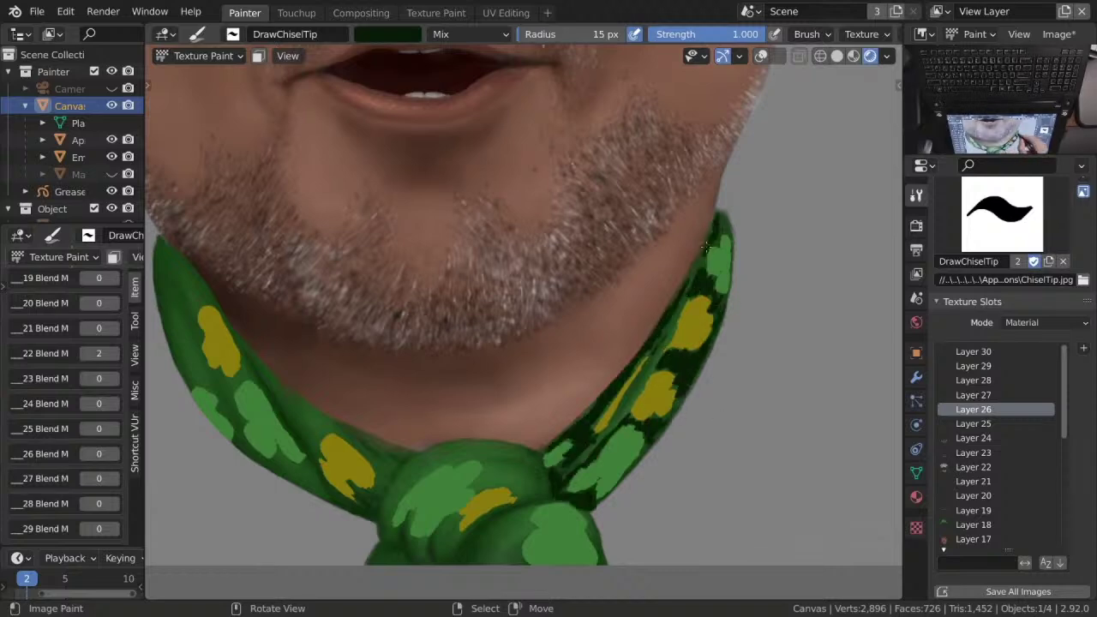
pyautogui.moveTo(553, 474)
pyautogui.mouseDown()
pyautogui.moveTo(517, 481)
pyautogui.moveTo(534, 459)
pyautogui.mouseUp()
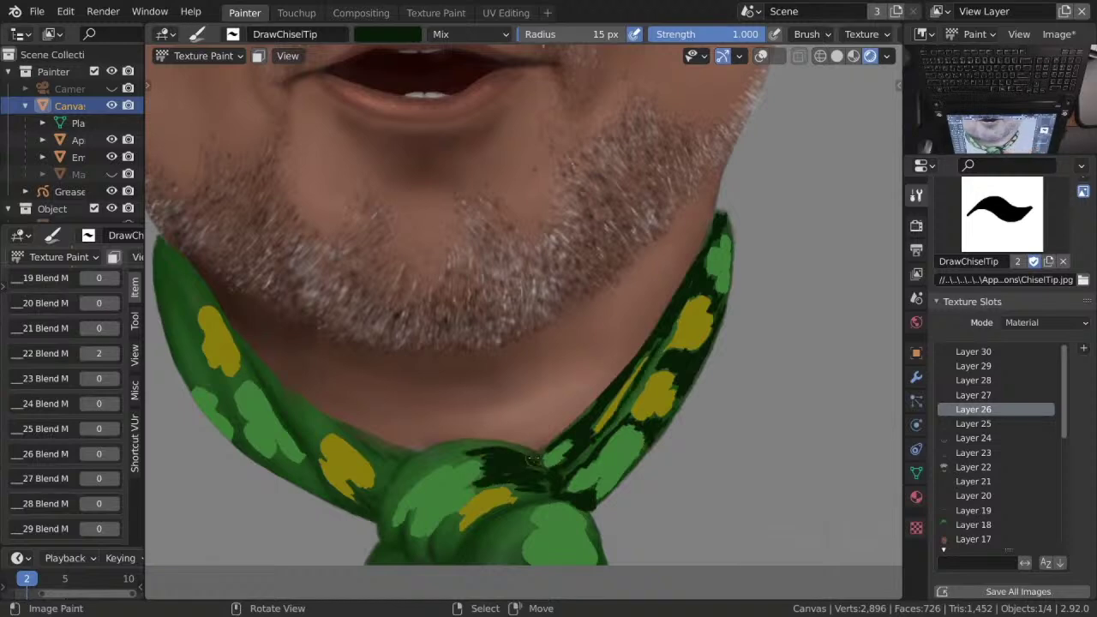
pyautogui.moveTo(414, 458)
pyautogui.mouseDown()
pyautogui.moveTo(591, 470)
pyautogui.moveTo(512, 523)
pyautogui.moveTo(417, 552)
pyautogui.moveTo(542, 527)
pyautogui.moveTo(465, 556)
pyautogui.moveTo(522, 523)
pyautogui.moveTo(432, 552)
pyautogui.mouseUp()
pyautogui.moveTo(184, 298)
pyautogui.mouseDown()
pyautogui.moveTo(199, 373)
pyautogui.moveTo(182, 336)
pyautogui.moveTo(175, 257)
pyautogui.moveTo(292, 391)
pyautogui.mouseUp()
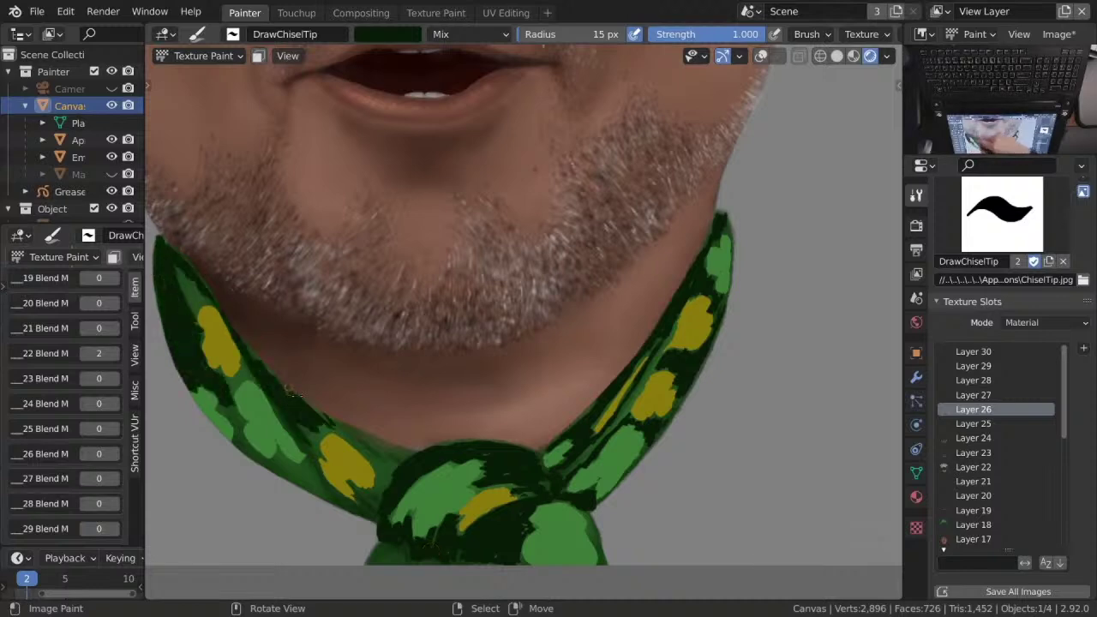
pyautogui.moveTo(378, 460)
pyautogui.mouseDown()
pyautogui.moveTo(306, 436)
pyautogui.moveTo(312, 456)
pyautogui.moveTo(386, 487)
pyautogui.moveTo(337, 499)
pyautogui.moveTo(303, 482)
pyautogui.moveTo(225, 404)
pyautogui.mouseUp()
pyautogui.moveTo(635, 463); pyautogui.dragTo(729, 287)
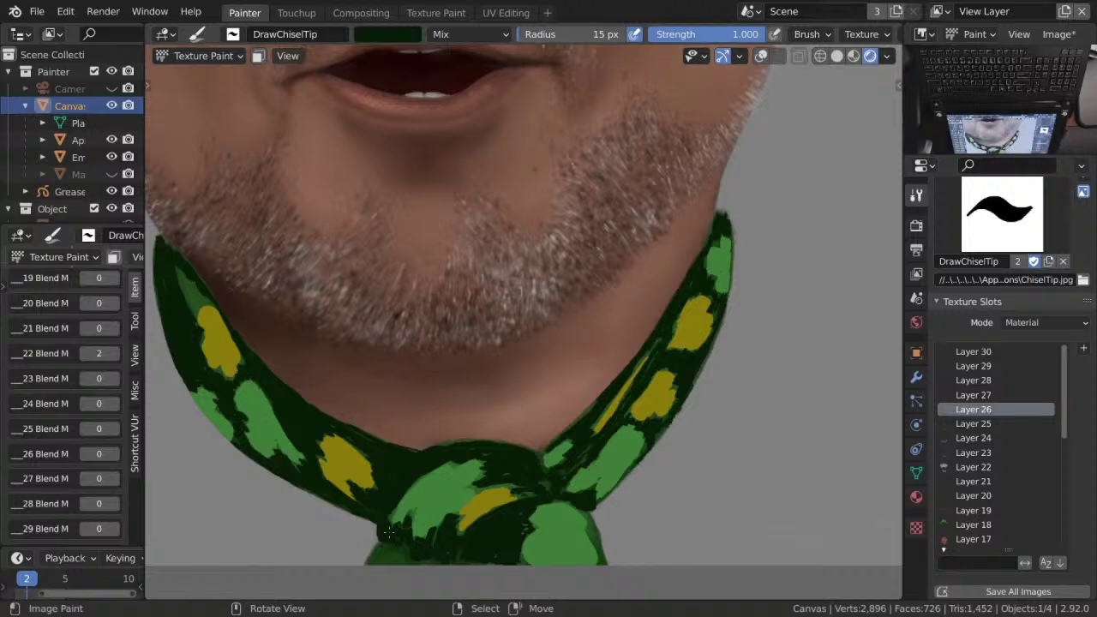
# Set the brush colour to near-white and add white patches along the scarf's edges and below the knot.
pyautogui.click(388, 35)
pyautogui.click(370, 50)
pyautogui.click(169, 311)
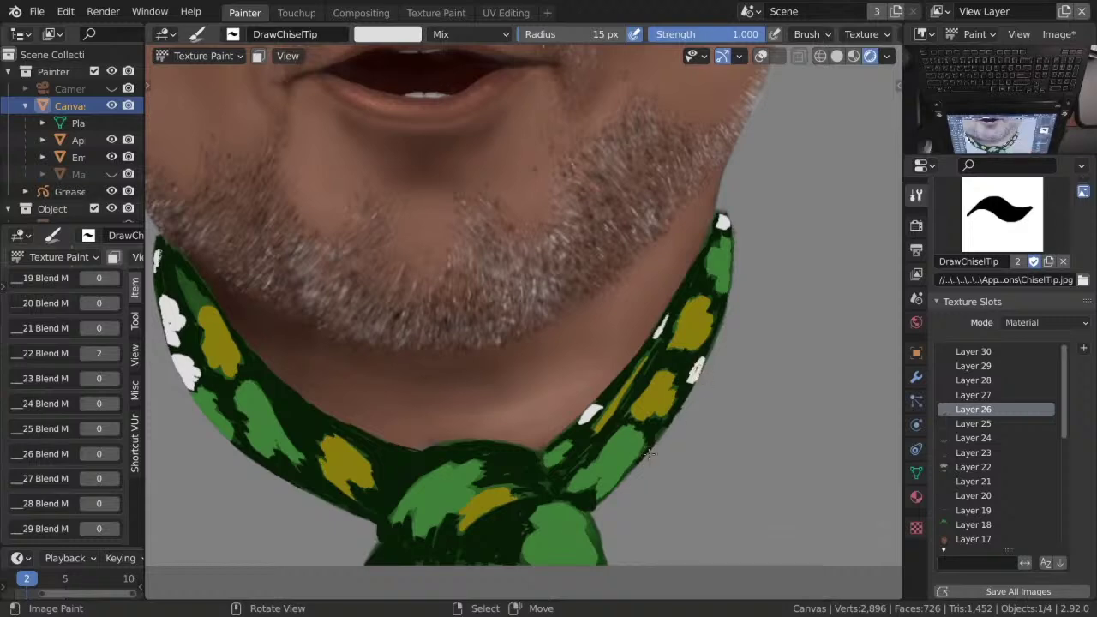
pyautogui.moveTo(467, 556); pyautogui.dragTo(512, 542)
pyautogui.scroll(-4, 394, 553)
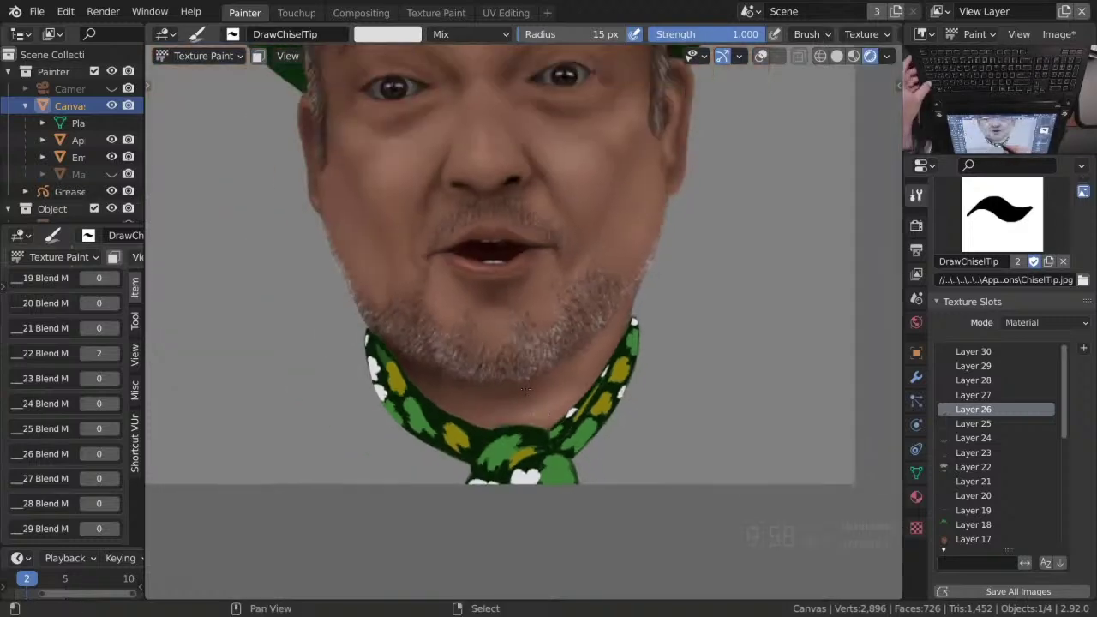
# Blur Layer 26's pattern with a filter node in the Compositing workspace and project the result onto Layer 27.
pyautogui.click(361, 12)
pyautogui.hotkey('shift', 'a')
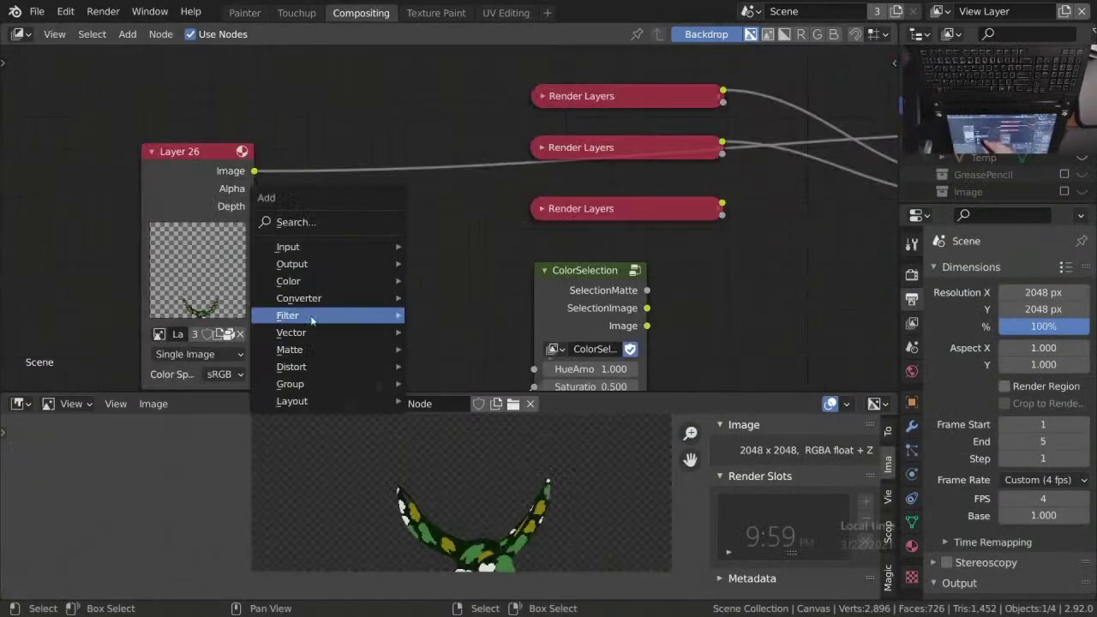
pyautogui.click(429, 314)
pyautogui.click(372, 249)
pyautogui.hotkey('shift', 'alt', 's')
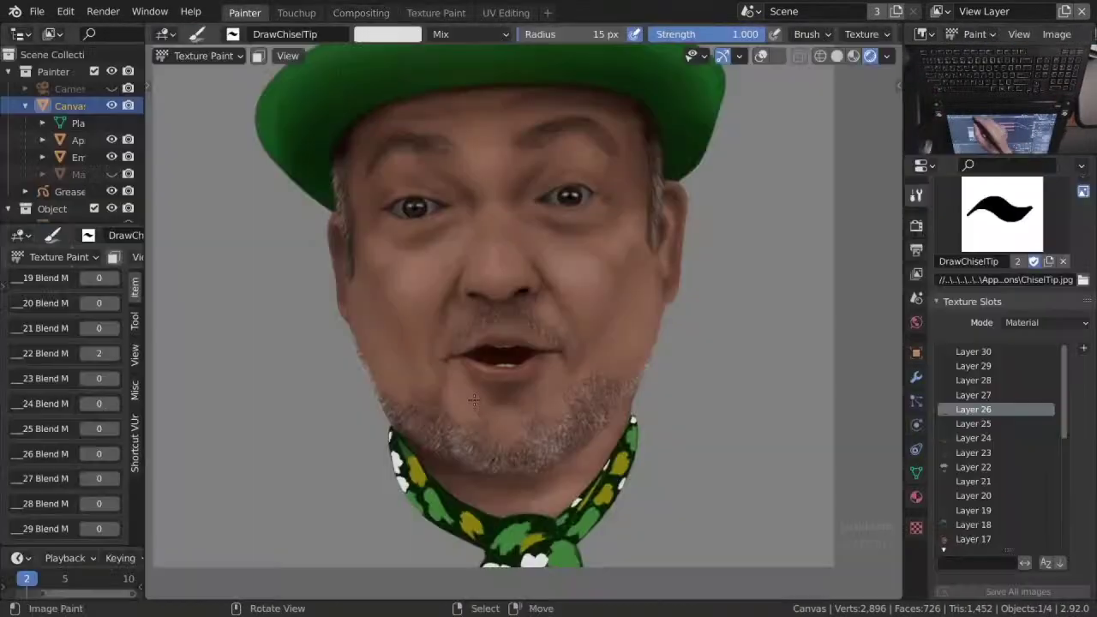
pyautogui.scroll(-1, 474, 401)
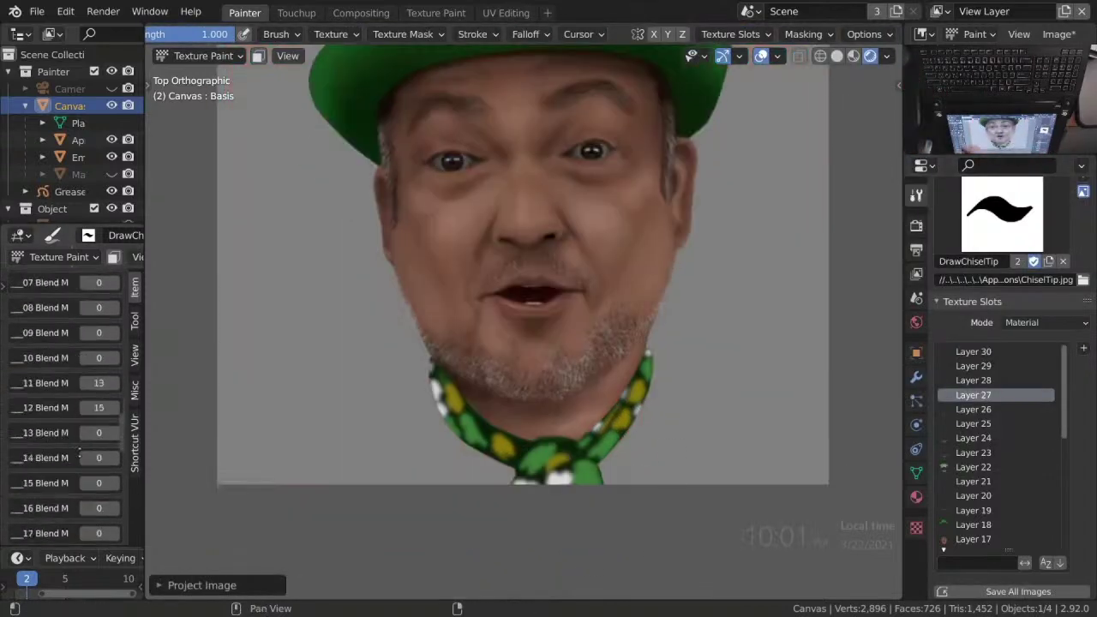
# Set the opacity of Layer 27, which holds the blurred scarf pattern, to 1.
pyautogui.scroll(10, 79, 454)
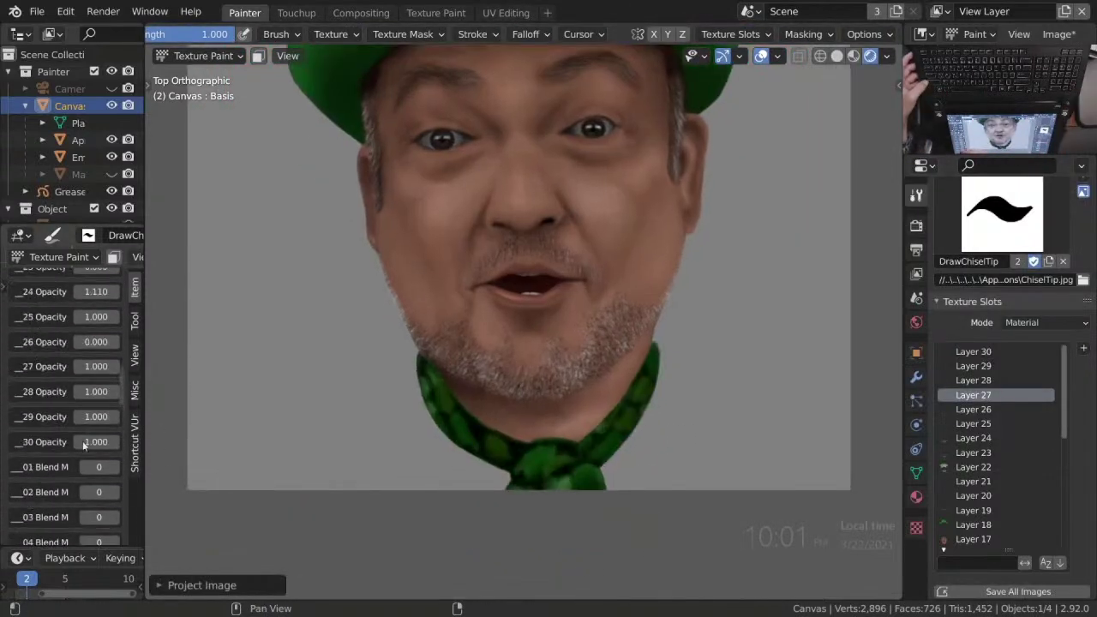
pyautogui.click(96, 366)
pyautogui.write('1')
pyautogui.press('Return')
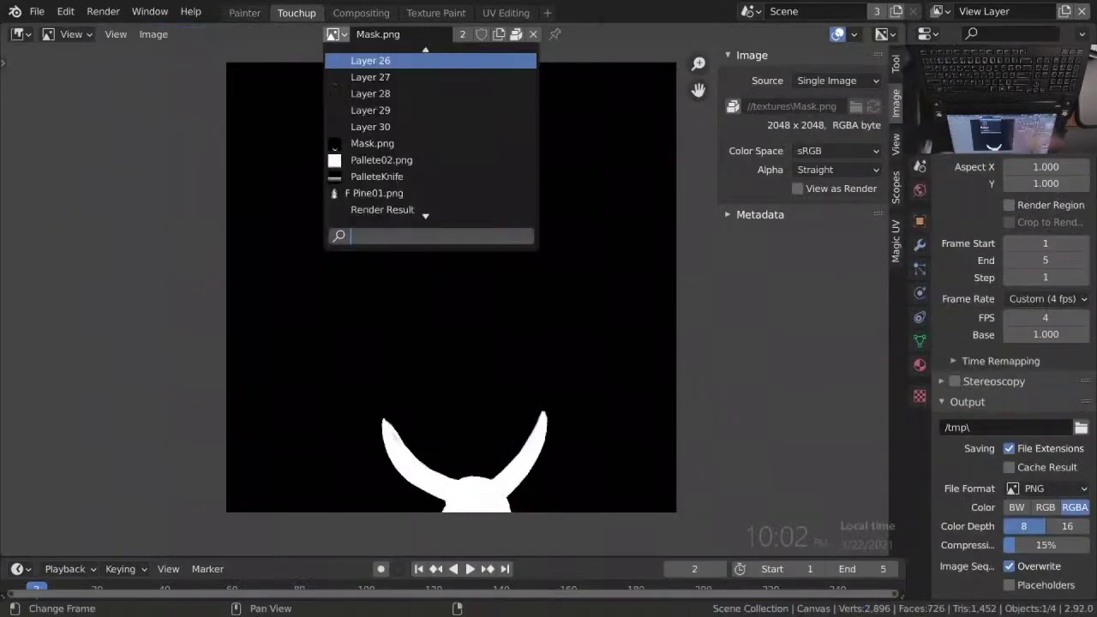
# Display Layer 25's image in the Touchup workspace, and set Layer 25's opacity to 0 back in the Painter workspace.
pyautogui.click(429, 59)
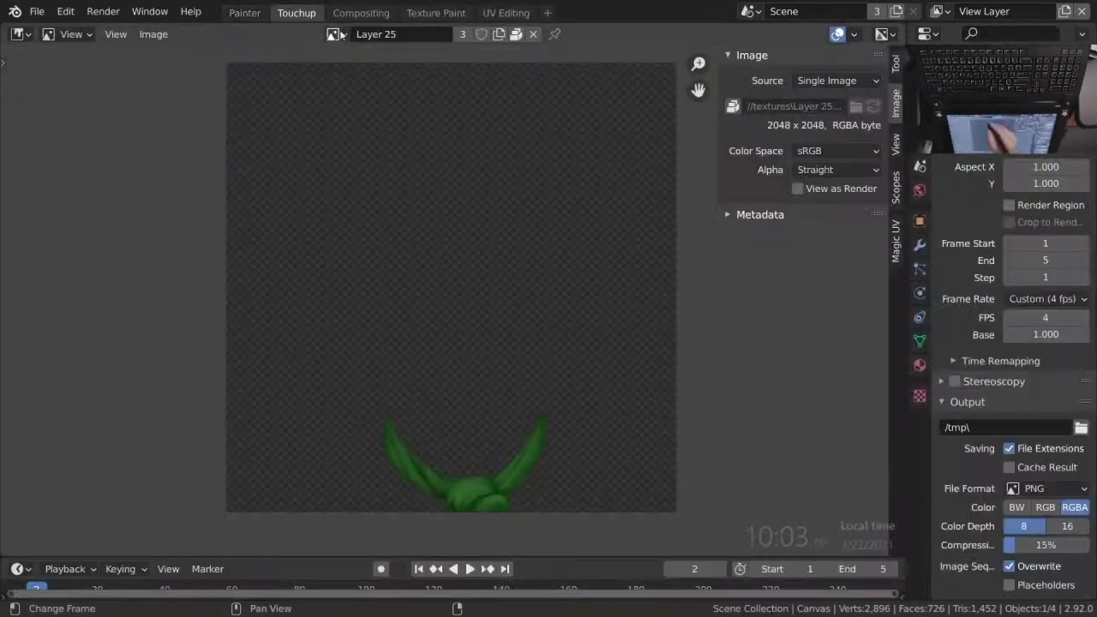
pyautogui.click(244, 13)
pyautogui.scroll(-5, 69, 386)
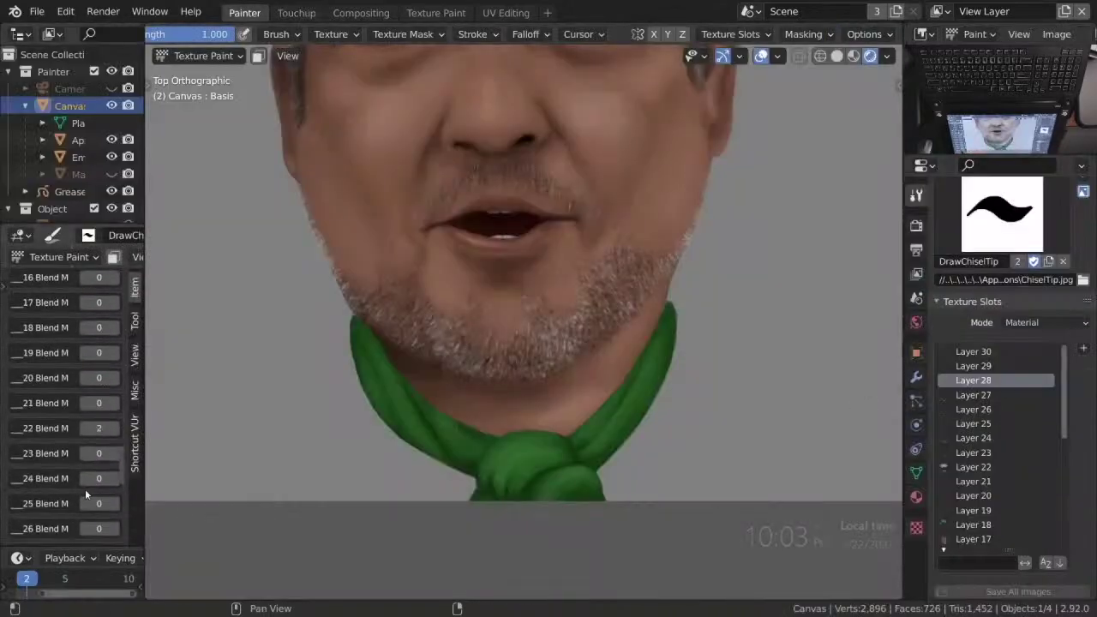
pyautogui.click(96, 451)
pyautogui.write('0')
pyautogui.press('Return')
pyautogui.scroll(10, 126, 482)
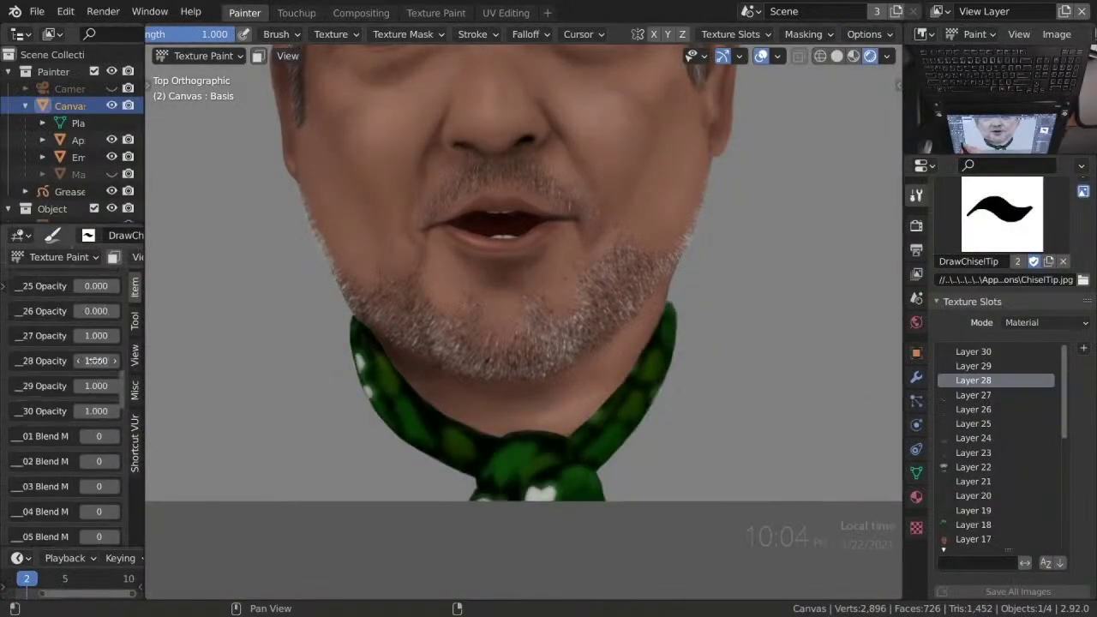
# Set the opacities of Layer 25 to 1, Layer 28 to 0.31 and Layer 27 to 0.7, and save the file.
pyautogui.scroll(1, 126, 482)
pyautogui.click(96, 311)
pyautogui.write('1')
pyautogui.press('Return')
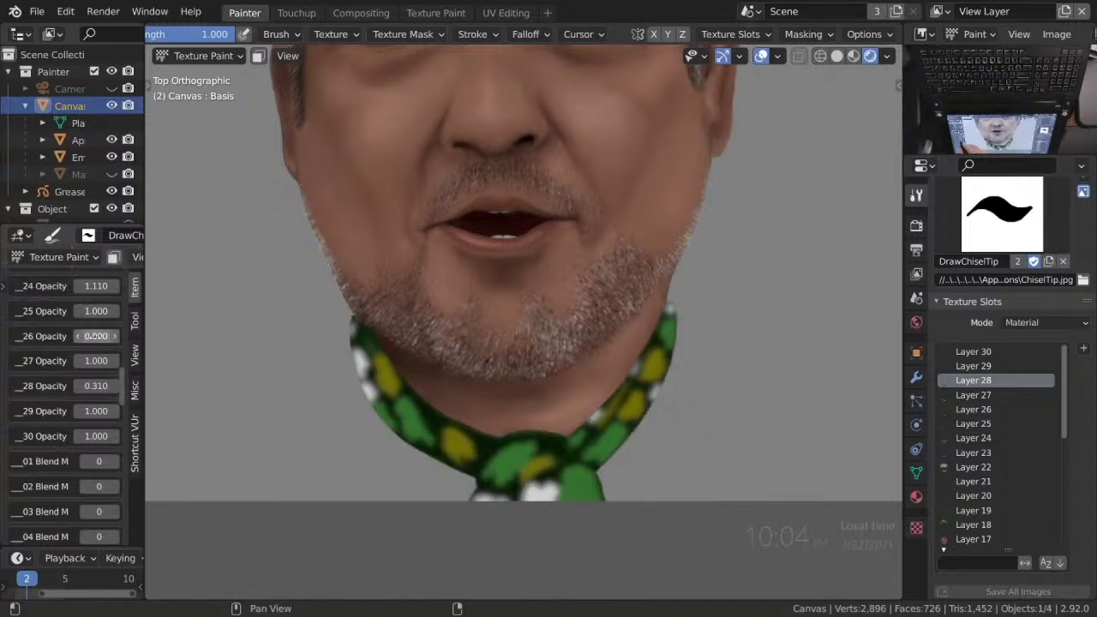
pyautogui.click(107, 364)
pyautogui.write('0.7')
pyautogui.press('Return')
pyautogui.press('Home')
pyautogui.hotkey('ctrl', 's')
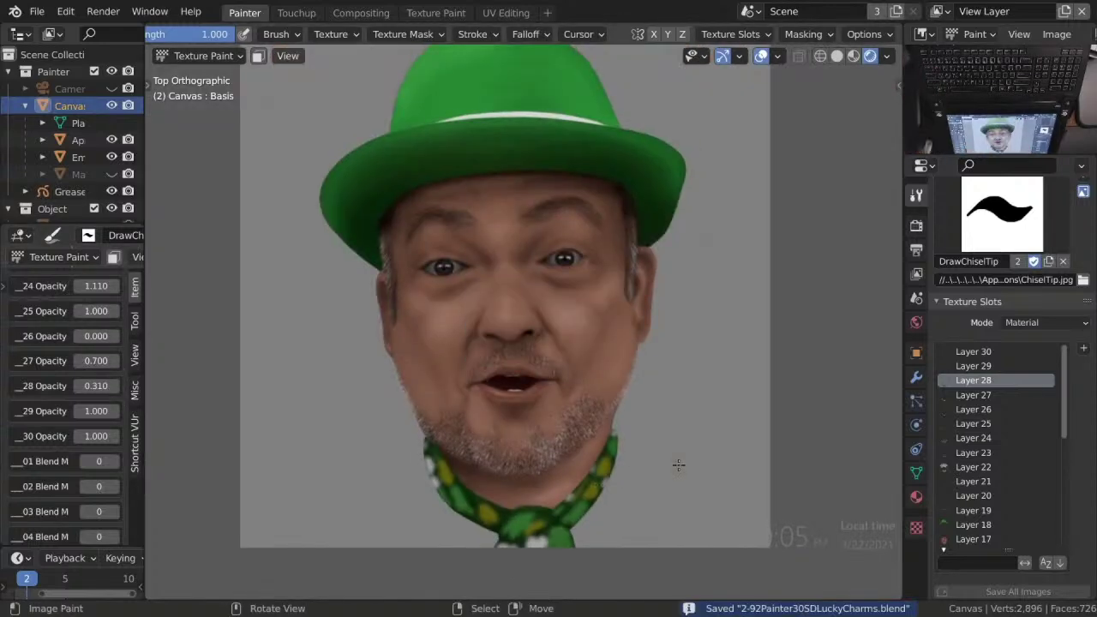
# In the Compositing workspace, replace the Blur node after Layer 28 with RGB to BW and add an Alpha Over node behind it.
pyautogui.hotkey('ctrl', 'pagedown')
pyautogui.hotkey('ctrl', 'pagedown')
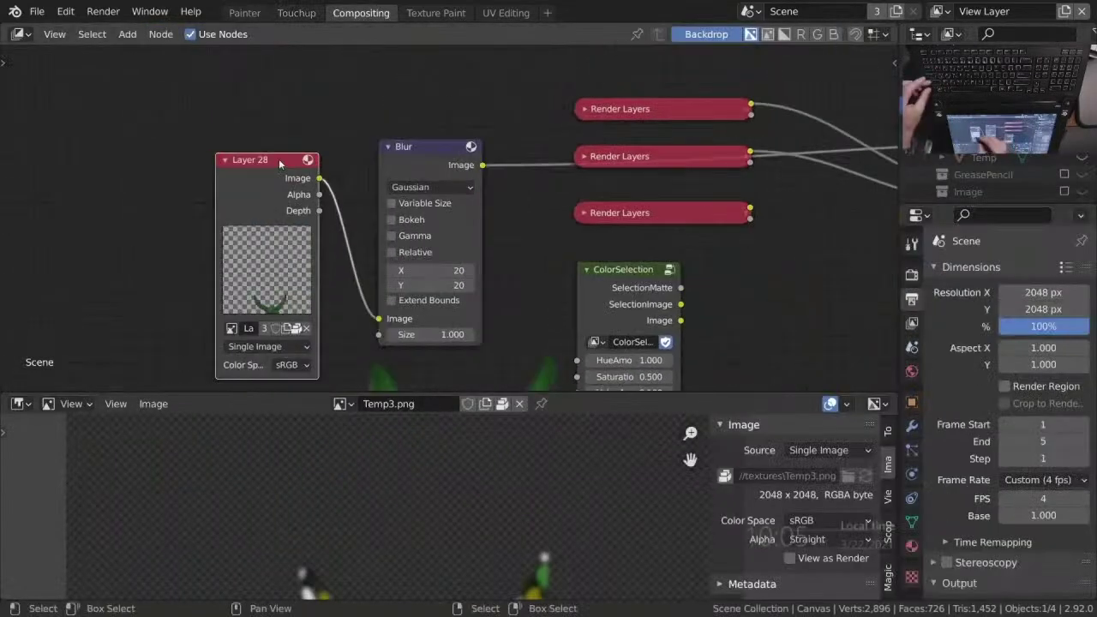
pyautogui.moveTo(257, 157); pyautogui.dragTo(137, 155)
pyautogui.hotkey('shift', 's')
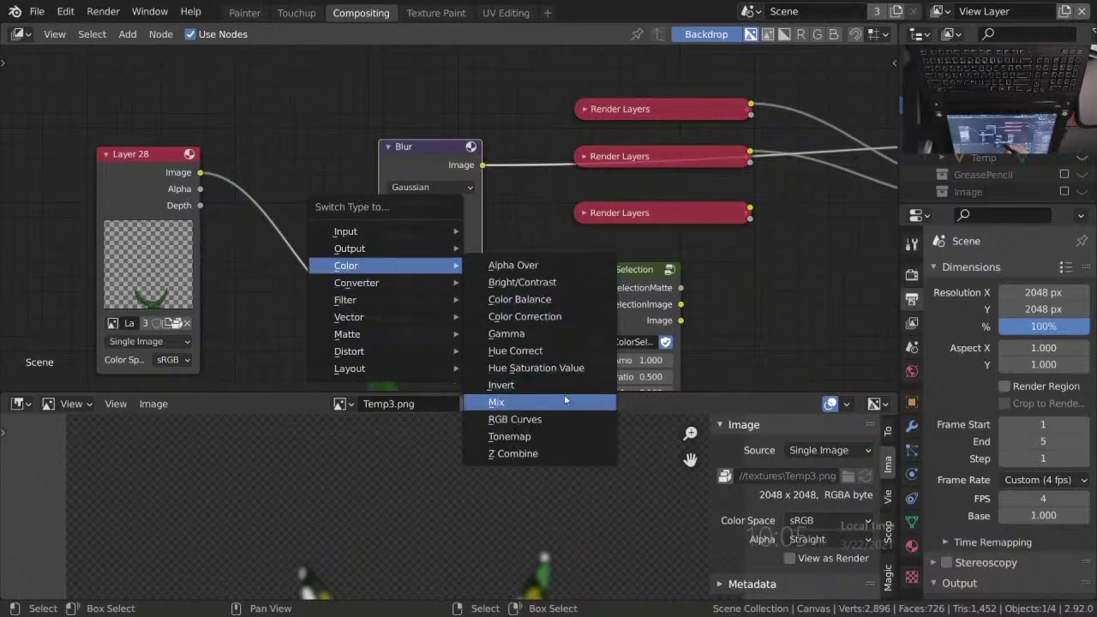
pyautogui.click(514, 419)
pyautogui.hotkey('shift', 'a')
pyautogui.click(501, 172)
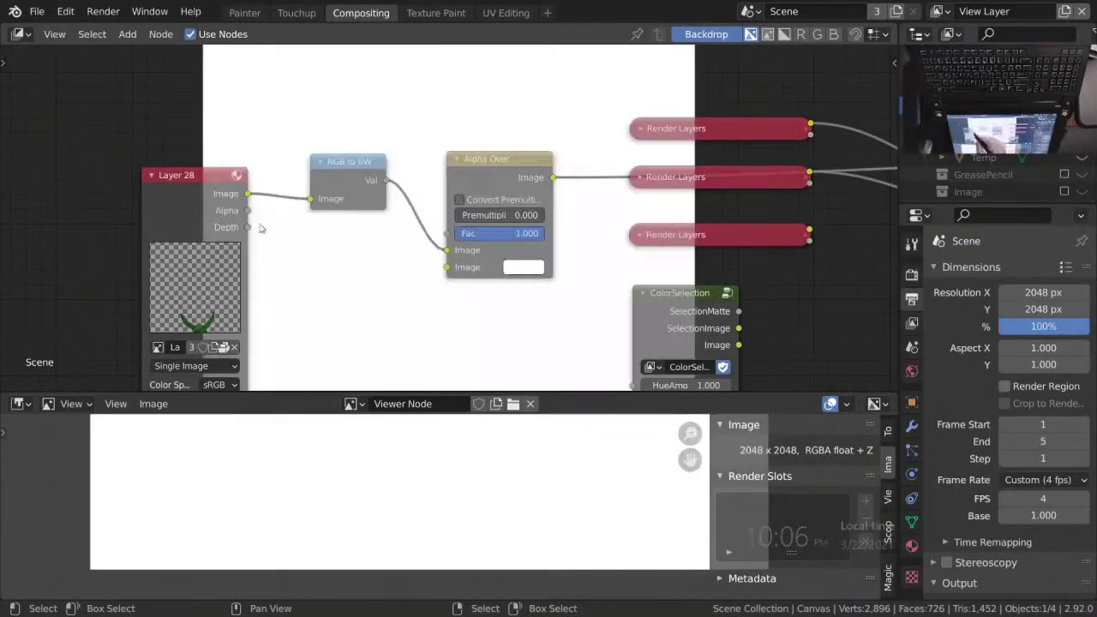
# Feed Layer 28's alpha into the Alpha Over factor and insert a Bright/Contrast node before it with Bright 30.3 and Contrast 46.3.
pyautogui.scroll(3, 605, 522)
pyautogui.moveTo(377, 244); pyautogui.dragTo(277, 183, button='middle')
pyautogui.hotkey('ctrl', 'v')
pyautogui.press('g')
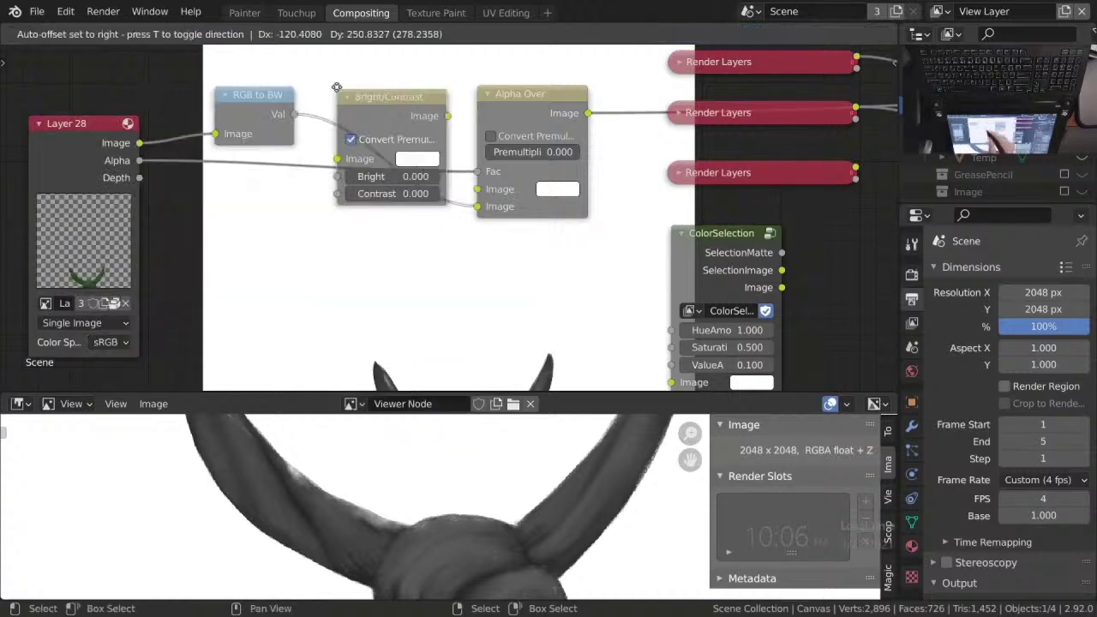
pyautogui.click(452, 166)
pyautogui.moveTo(452, 166); pyautogui.dragTo(497, 147)
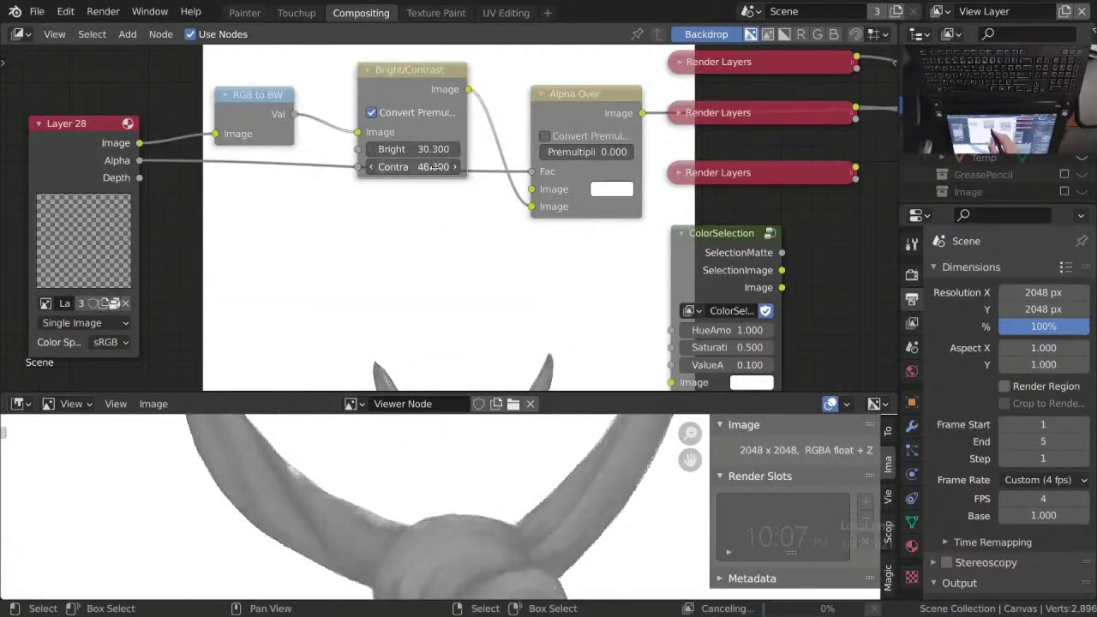
# Save the Viewer Node's greyscale scarf over the Layer 28 image in the Touchup workspace and display Layer 28 there.
pyautogui.scroll(-2, 456, 511)
pyautogui.hotkey('ctrl', 'alt', 'space')
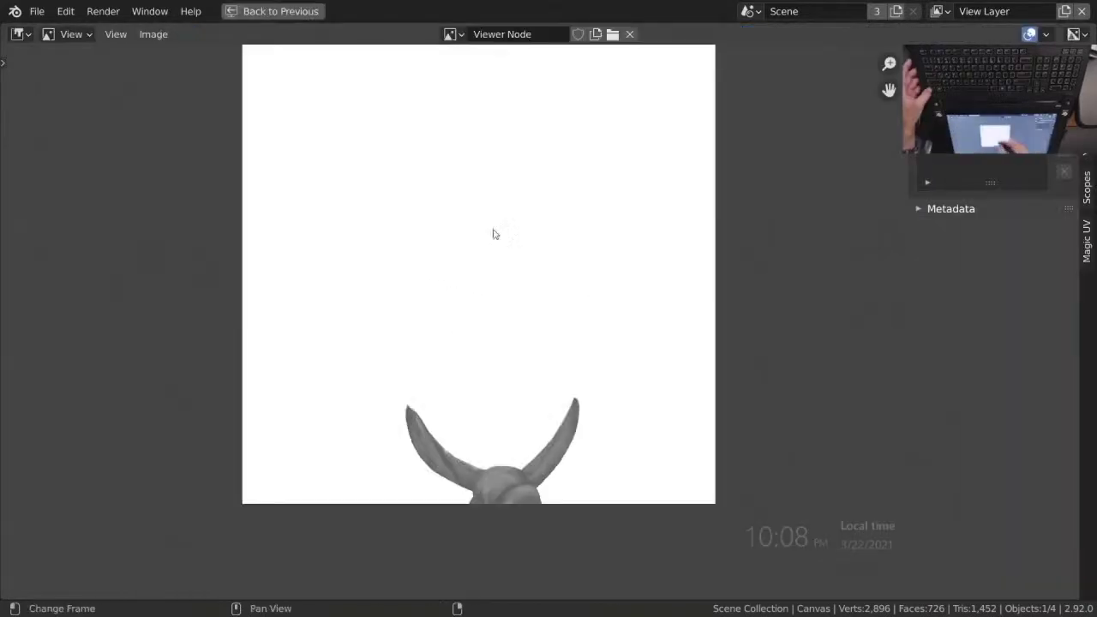
pyautogui.hotkey('ctrl', 'pageup')
pyautogui.hotkey('ctrl', 'pageup')
pyautogui.hotkey('ctrl', 'pagedown')
pyautogui.click(152, 34)
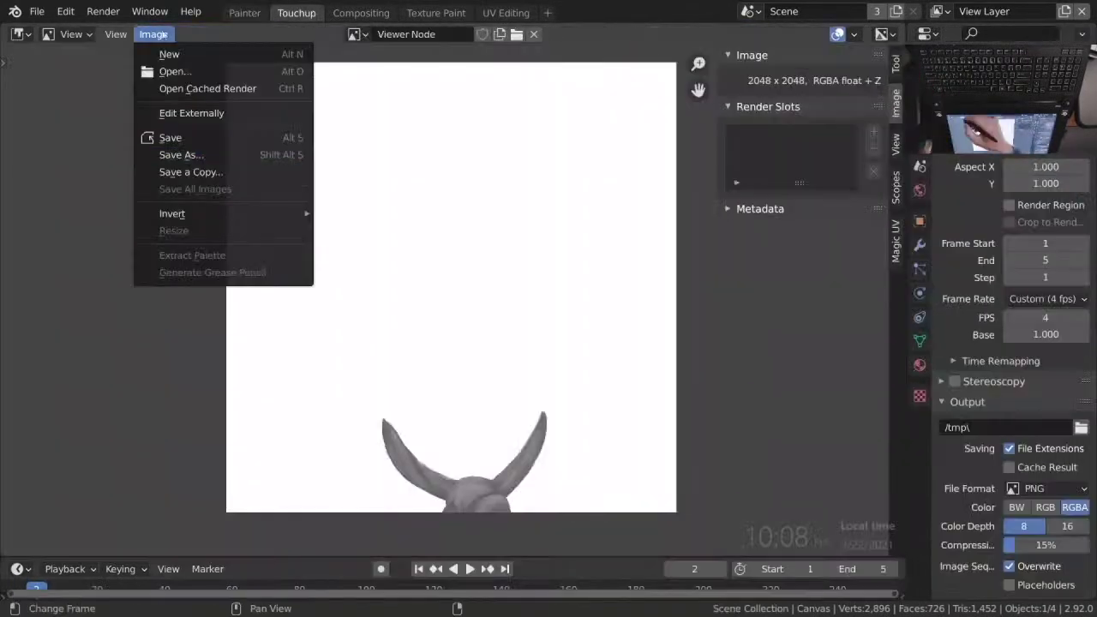
pyautogui.click(168, 154)
pyautogui.press('Return')
pyautogui.click(352, 34)
pyautogui.click(445, 129)
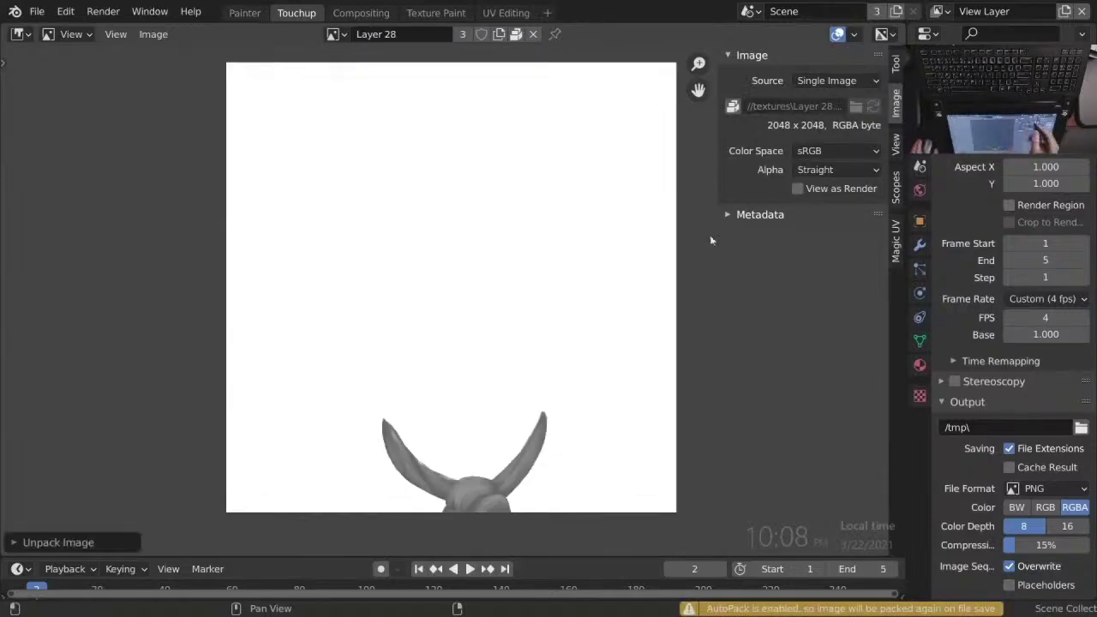
# Back in the Painter workspace, set the opacities of Layer 25 to 1, Layer 27 to 0.78 and Layer 28 to 0.27, saving the file.
pyautogui.hotkey('ctrl', 'pageup')
pyautogui.hotkey('ctrl', 's')
pyautogui.scroll(-5, 72, 437)
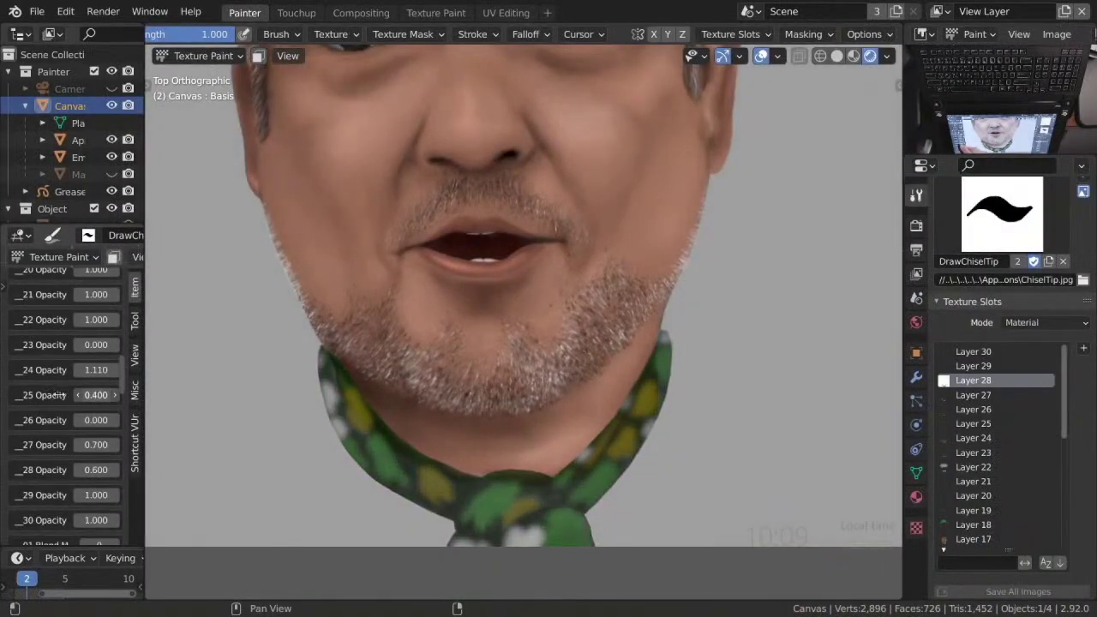
pyautogui.scroll(-4, 72, 437)
pyautogui.scroll(-5, 72, 437)
pyautogui.scroll(10, 72, 437)
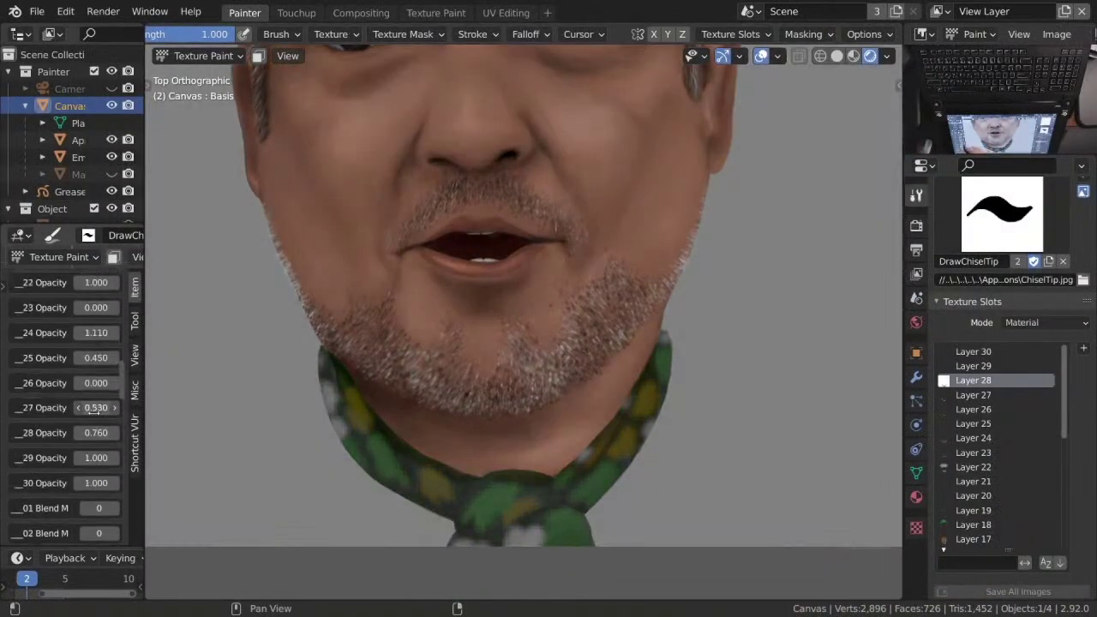
pyautogui.moveTo(96, 433); pyautogui.dragTo(115, 408)
pyautogui.moveTo(96, 433); pyautogui.dragTo(85, 433)
pyautogui.moveTo(481, 386); pyautogui.dragTo(662, 482, button='middle')
pyautogui.press('Home')
pyautogui.scroll(3, 636, 403)
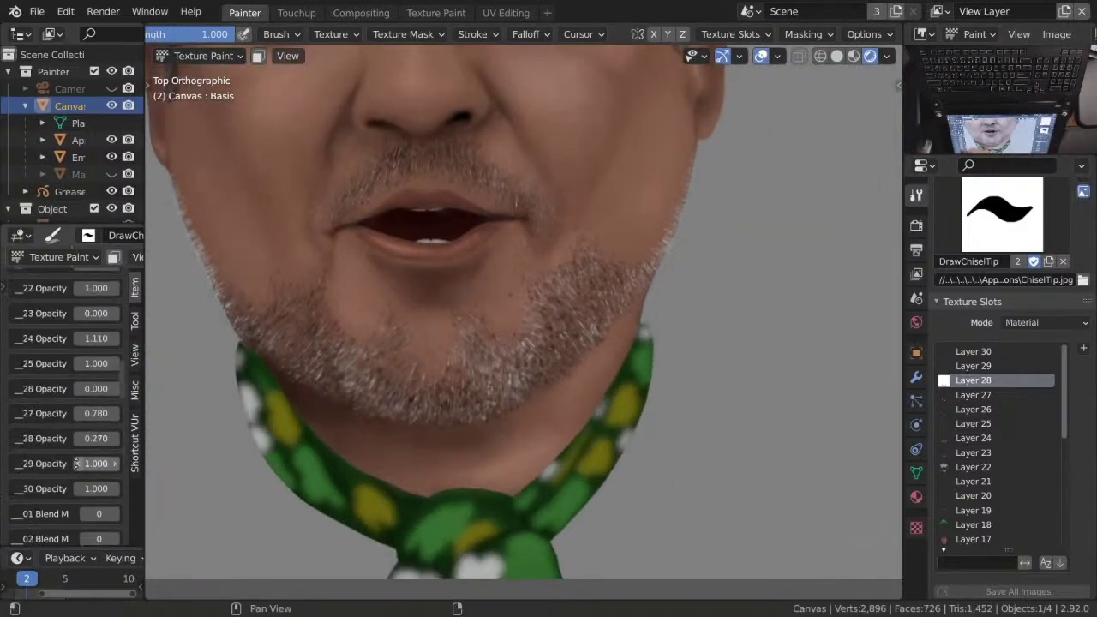
pyautogui.hotkey('ctrl', 's')
# Make Layer 29 the active paint layer and set its blend mode to 9.
pyautogui.keyDown('shift'); pyautogui.scroll(-2, 630, 397); pyautogui.keyUp('shift')
pyautogui.click(973, 366)
pyautogui.scroll(-4, 523, 300)
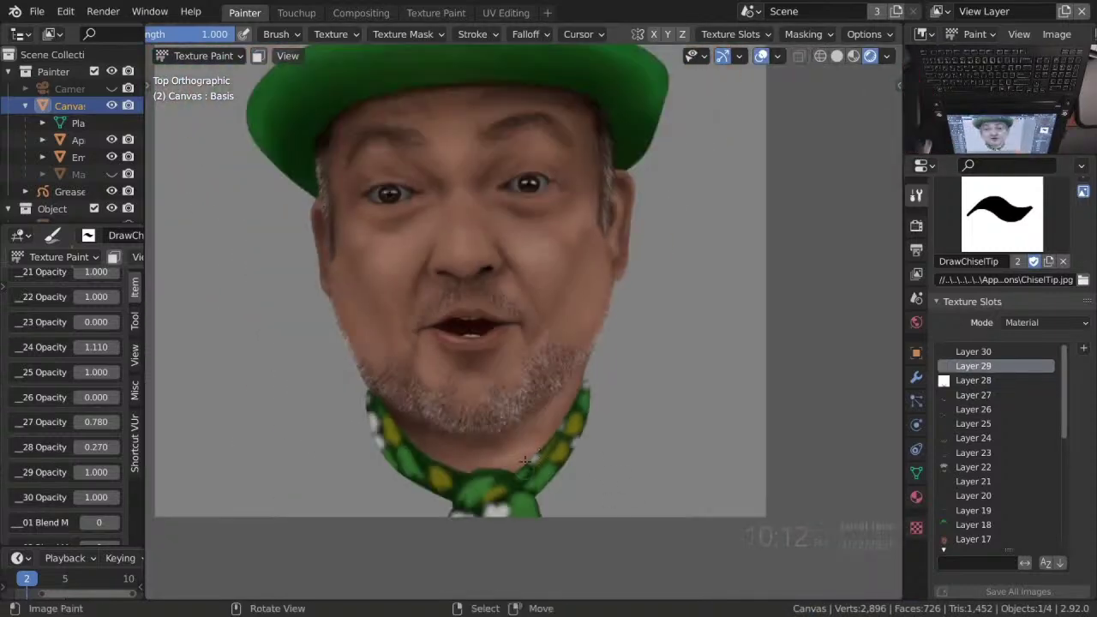
pyautogui.scroll(5, 523, 300)
pyautogui.scroll(-6, 78, 390)
pyautogui.scroll(-8, 79, 390)
pyautogui.keyDown('shift'); pyautogui.scroll(3, 636, 340); pyautogui.keyUp('shift')
# Set the DrawPencil brush to near-white with a 26 px radius and 0.612 strength, and paint highlights on the scarf.
pyautogui.click(326, 35)
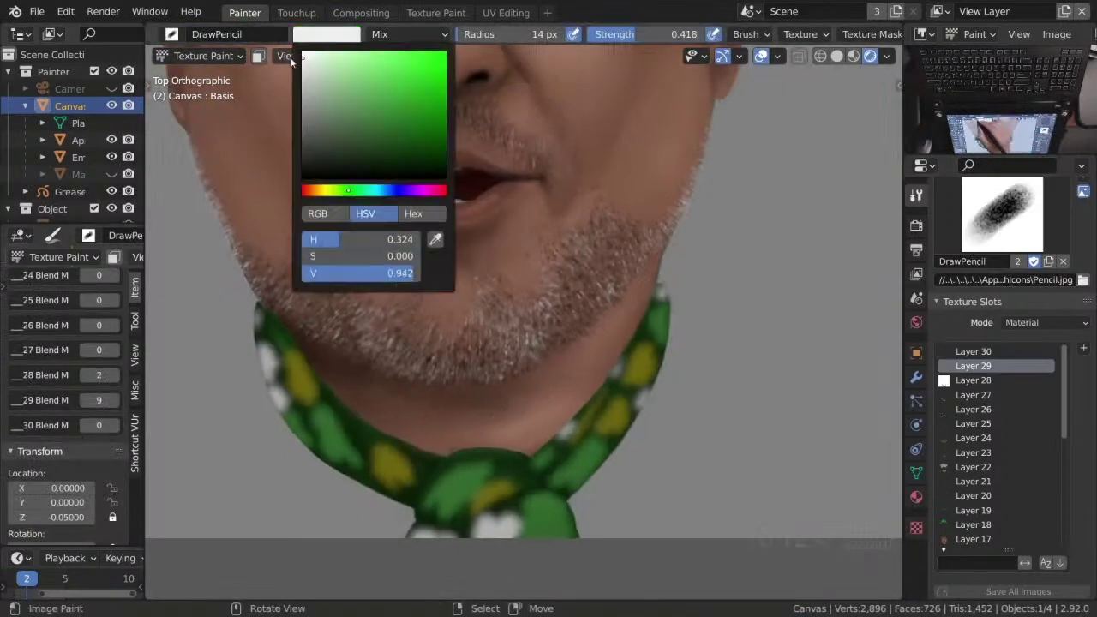
pyautogui.scroll(2, 636, 339)
pyautogui.click(636, 340)
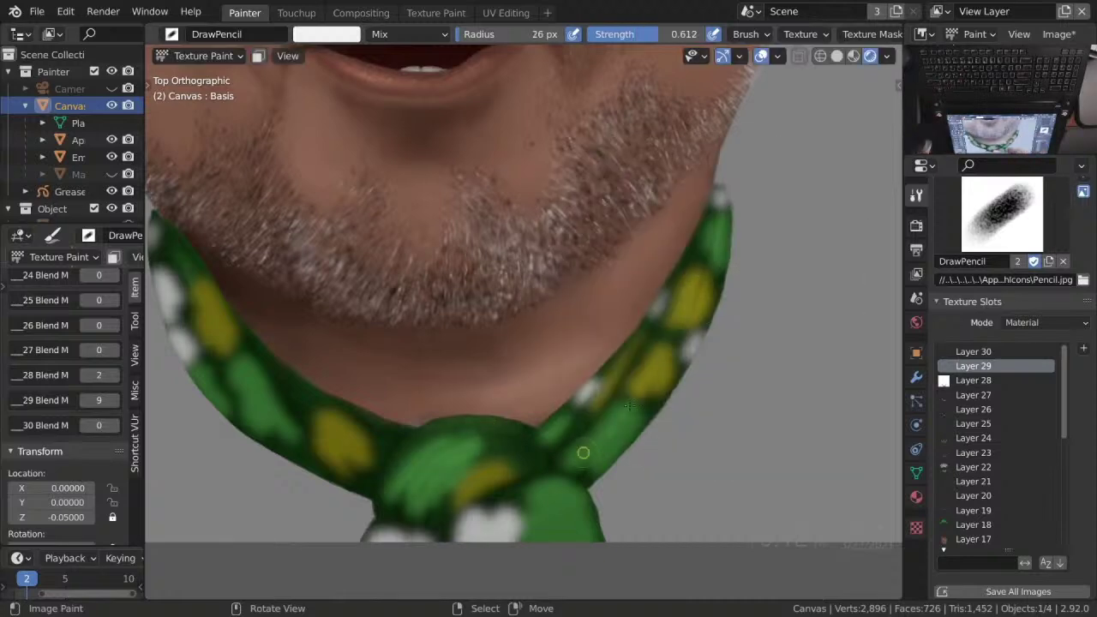
# On Layer 30 with blend mode 2, shade the scarf with a grey DrawPencil brush at 26 px and 0.43 strength.
pyautogui.scroll(-3, 583, 453)
pyautogui.scroll(1, 618, 455)
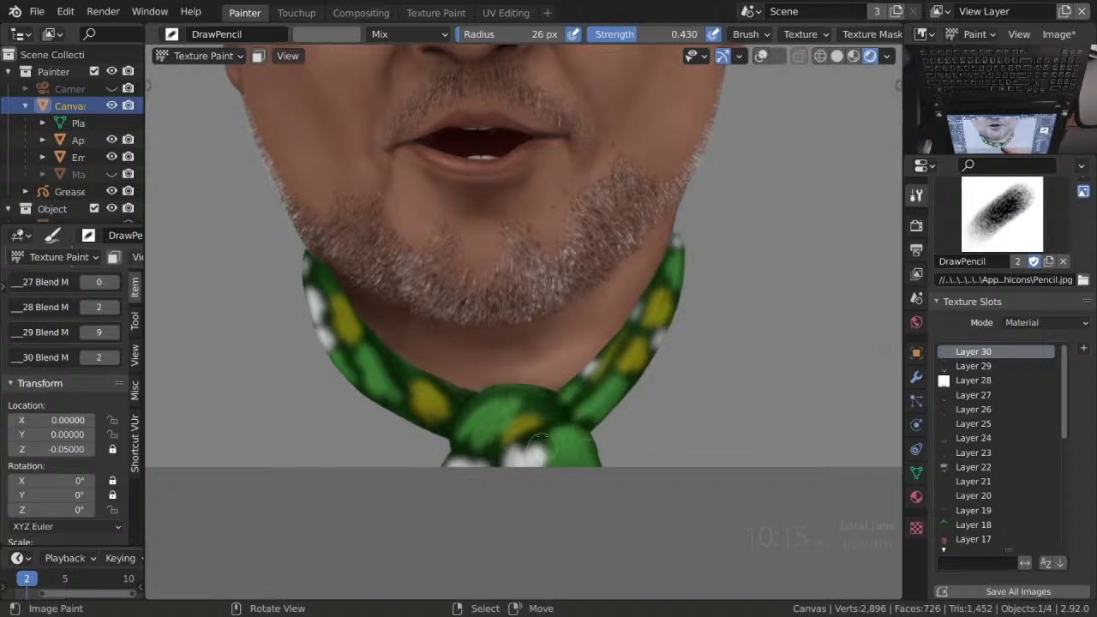
pyautogui.scroll(2, 304, 298)
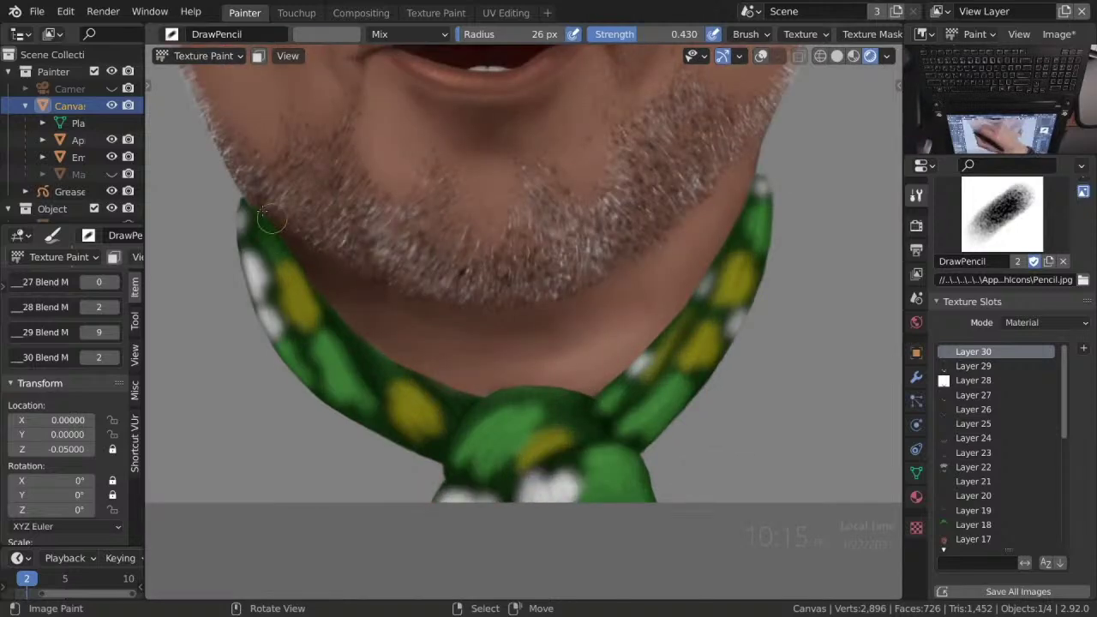
pyautogui.scroll(-3, 618, 371)
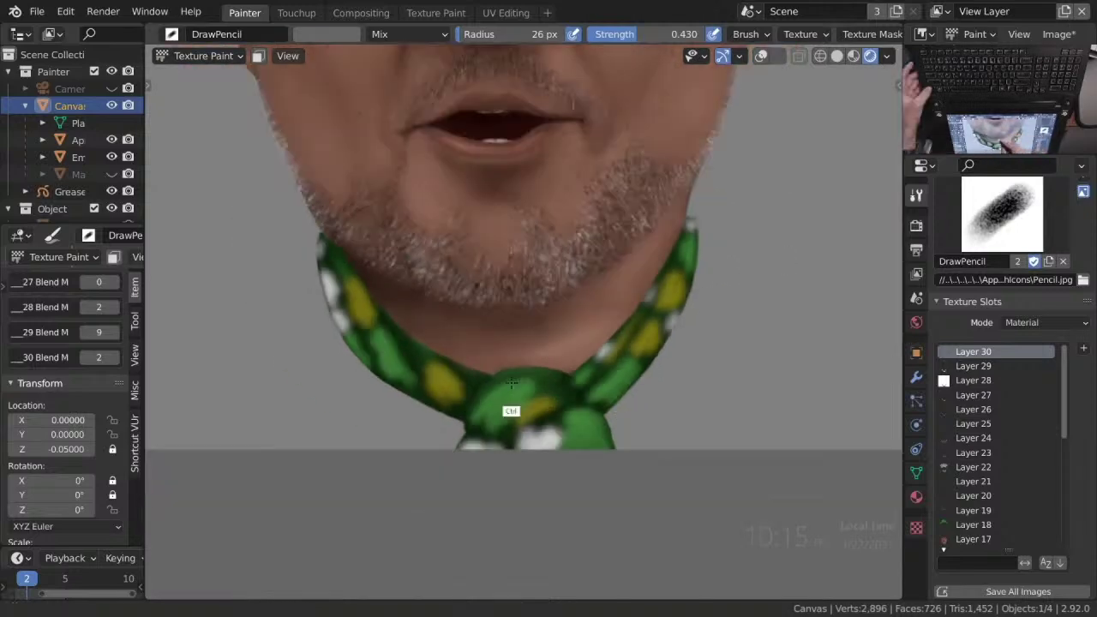
pyautogui.press('q')
pyautogui.click(535, 275)
# Make Layer 22 the active paint layer.
pyautogui.scroll(3, 394, 242)
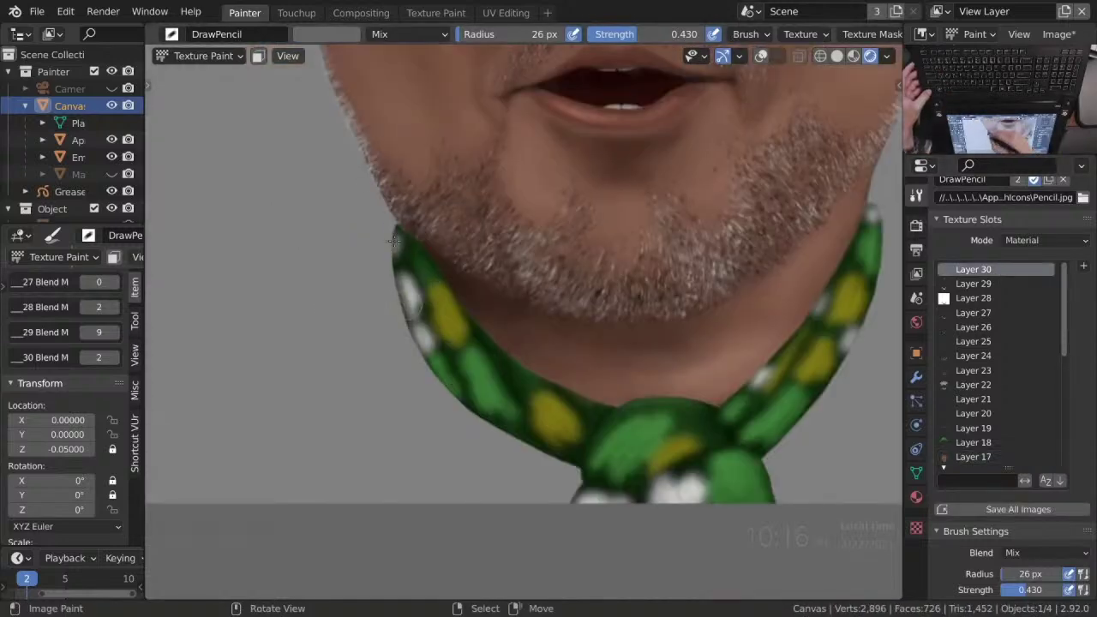
pyautogui.scroll(-4, 403, 257)
pyautogui.click(973, 457)
pyautogui.scroll(-1, 996, 365)
pyautogui.click(973, 355)
pyautogui.scroll(3, 549, 258)
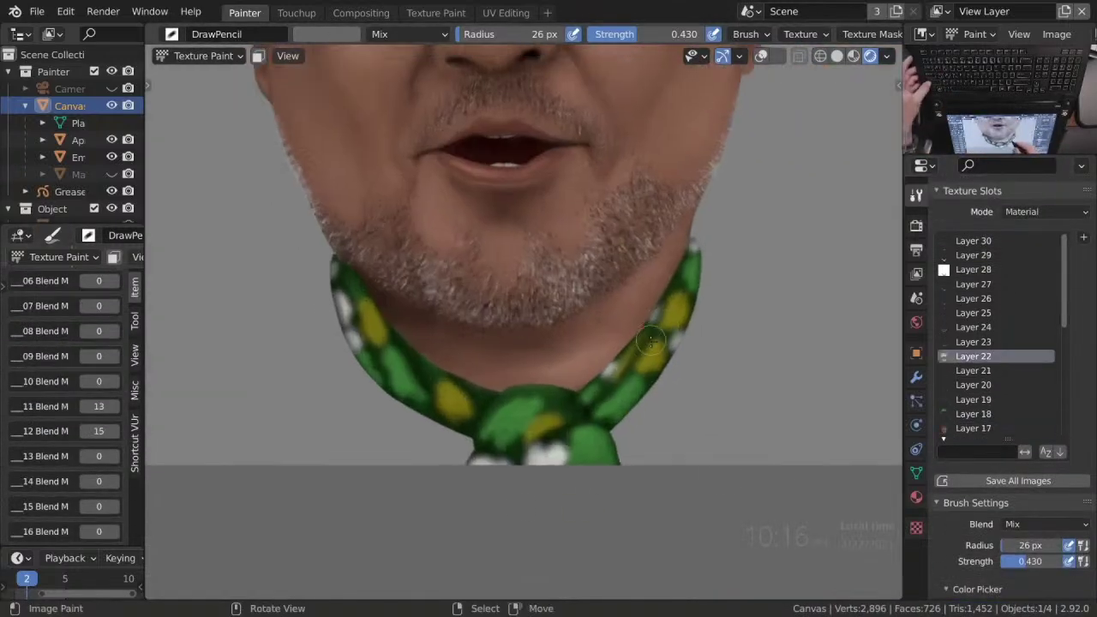
pyautogui.scroll(-1, 490, 167)
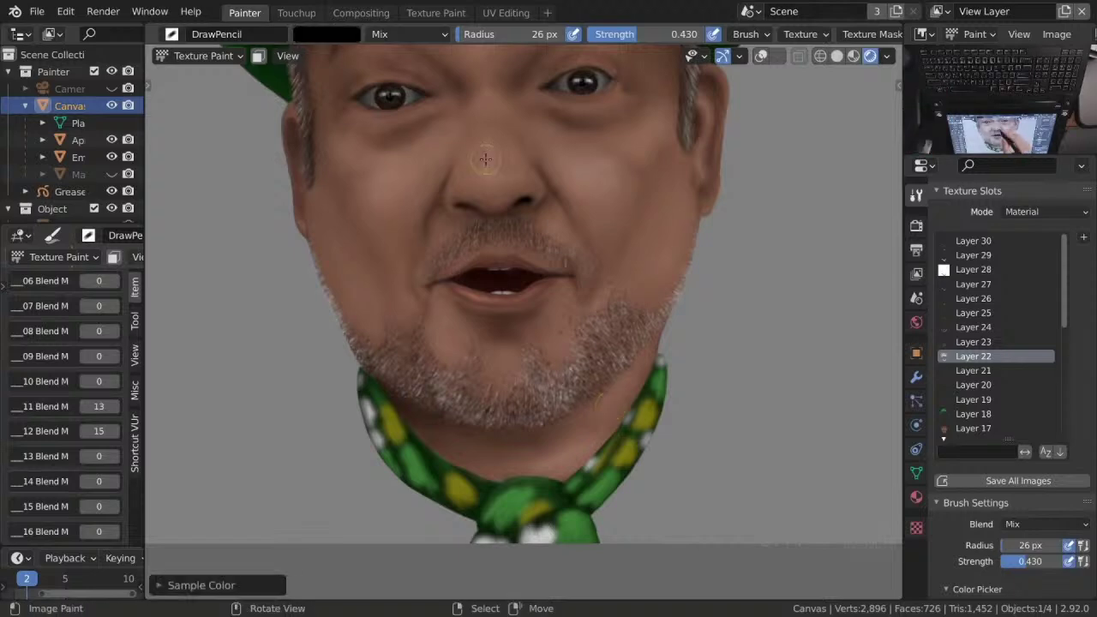
# Sample a skin tone from the face and paint the neck beside the scarf with DrawPencil at 24 px and 0.349 strength.
pyautogui.moveTo(486, 159); pyautogui.dragTo(600, 326, button='middle')
pyautogui.scroll(2, 633, 348)
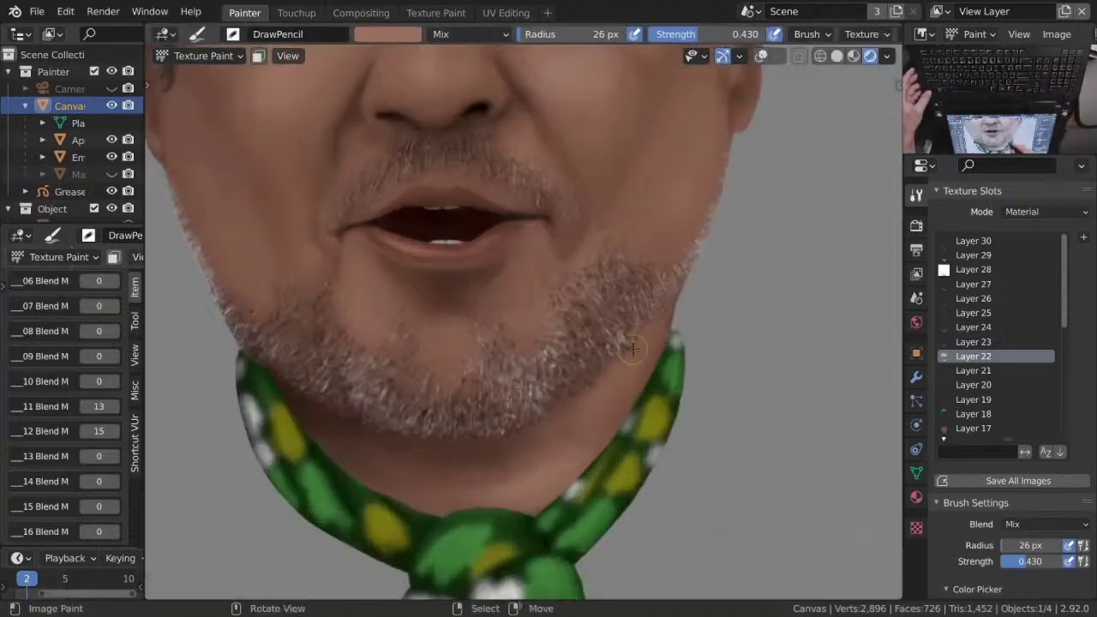
pyautogui.press('f')
pyautogui.click(584, 400)
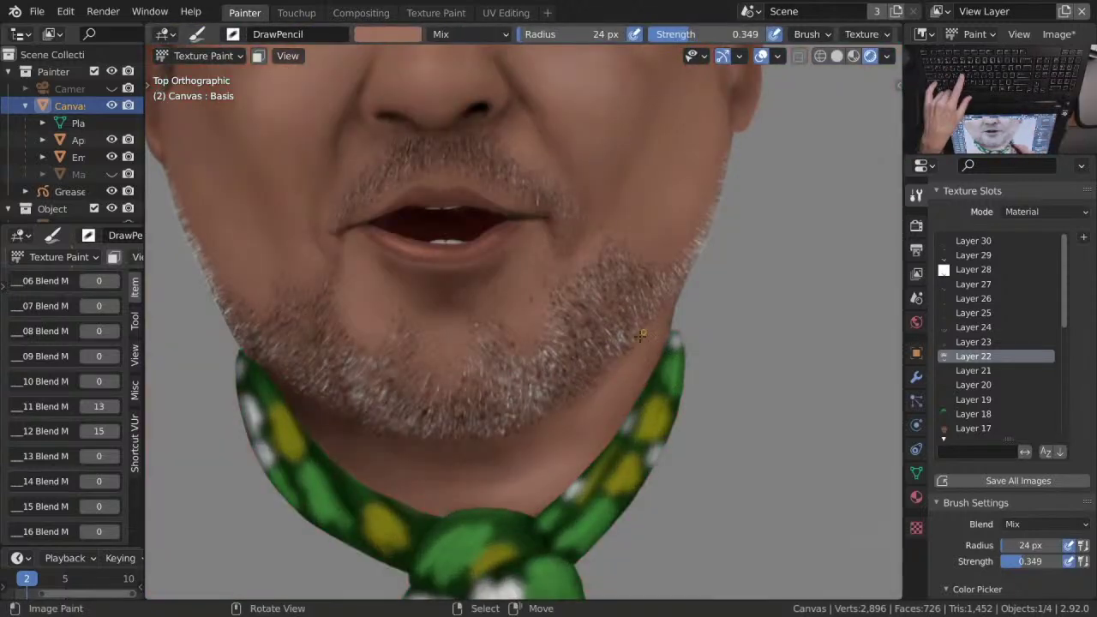
# Blend the skin tone along the neck and jaw beside the scarf using the DrawSoft brush at 29 px and 0.143 strength.
pyautogui.press('2')
pyautogui.press('s')
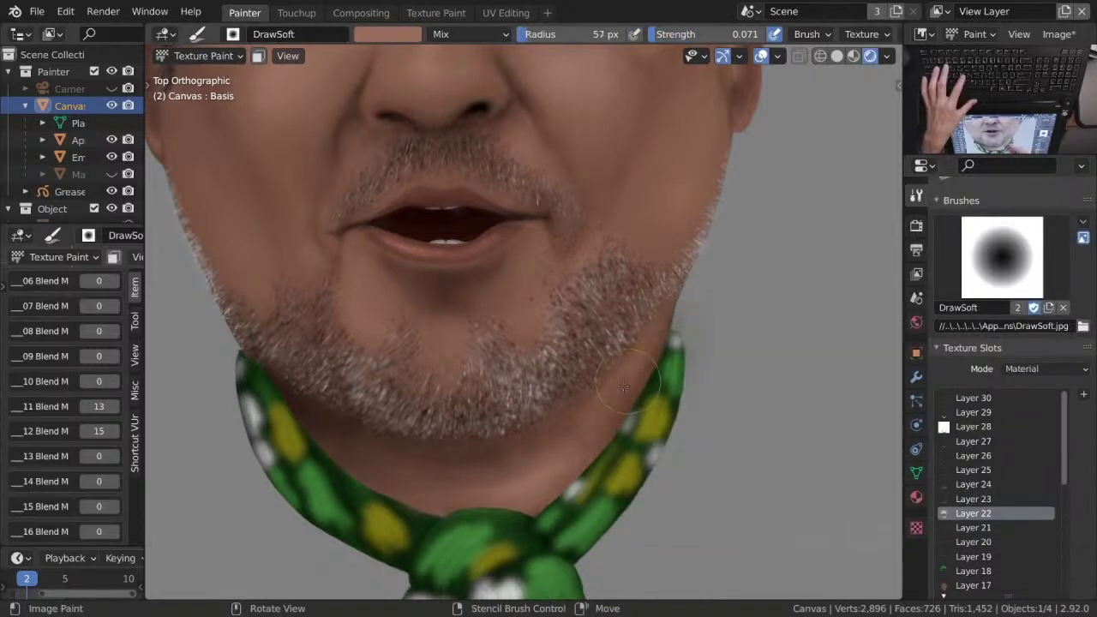
pyautogui.press('f')
pyautogui.scroll(-5, 598, 334)
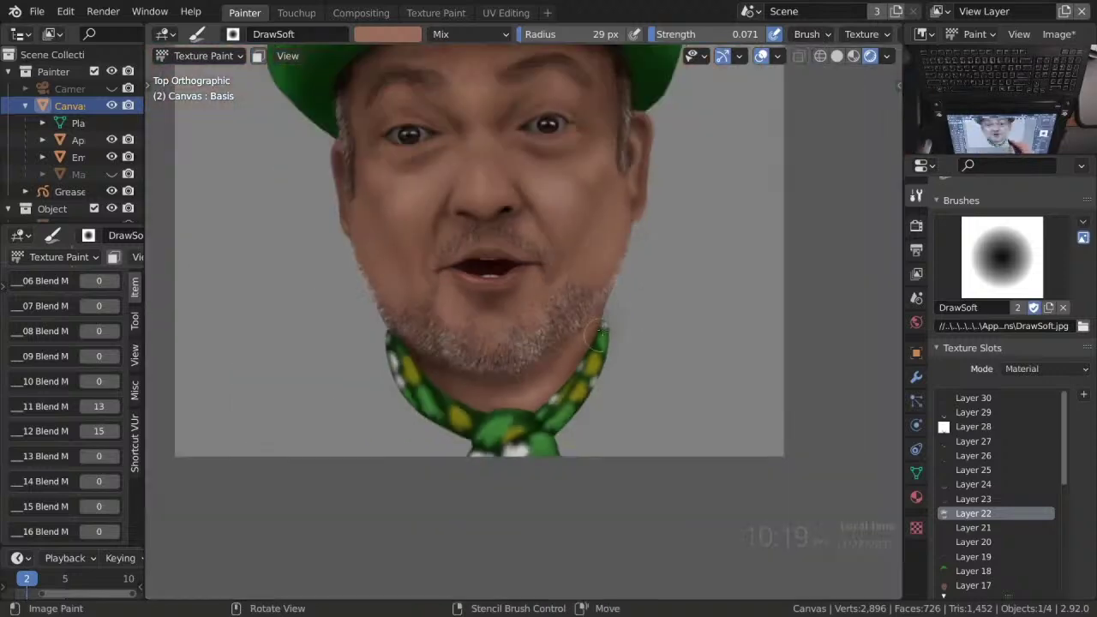
pyautogui.scroll(2, 584, 368)
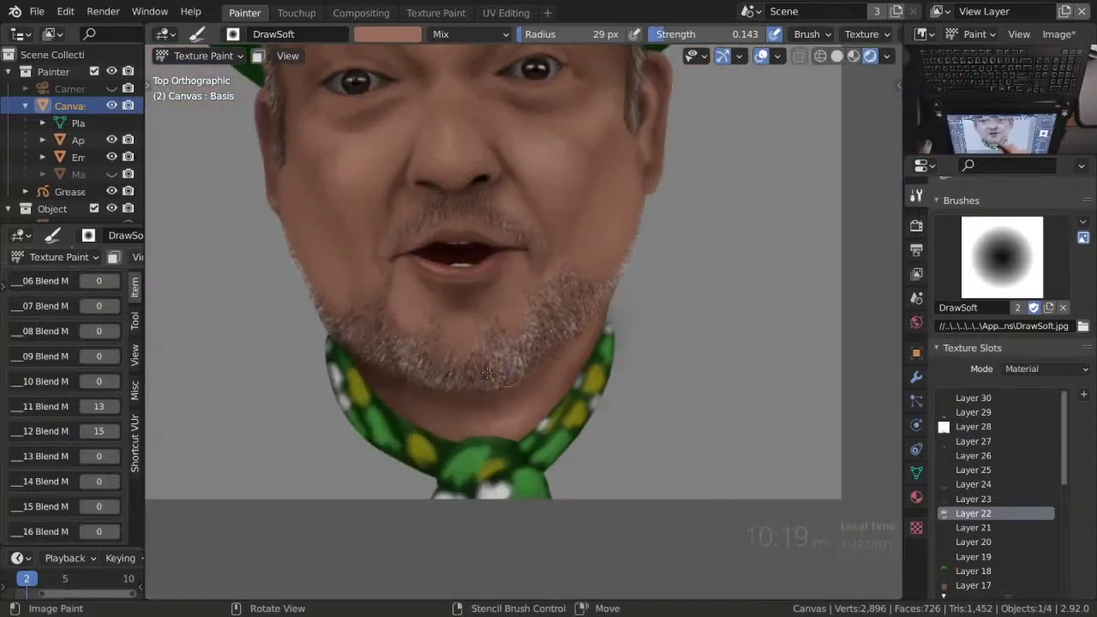
pyautogui.scroll(4, 507, 395)
pyautogui.scroll(-6, 302, 287)
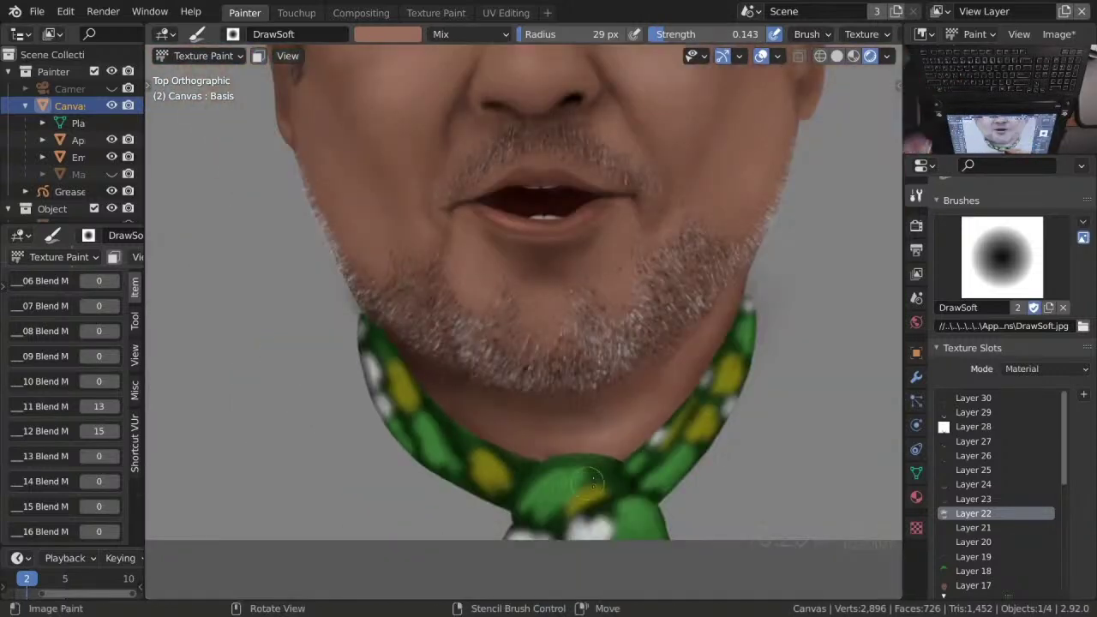
pyautogui.scroll(4, 528, 351)
# Clean up the scarf pattern on Layers 27 and 25 using DrawPencil in Erase Alpha mode with a 12 px radius.
pyautogui.click(986, 399)
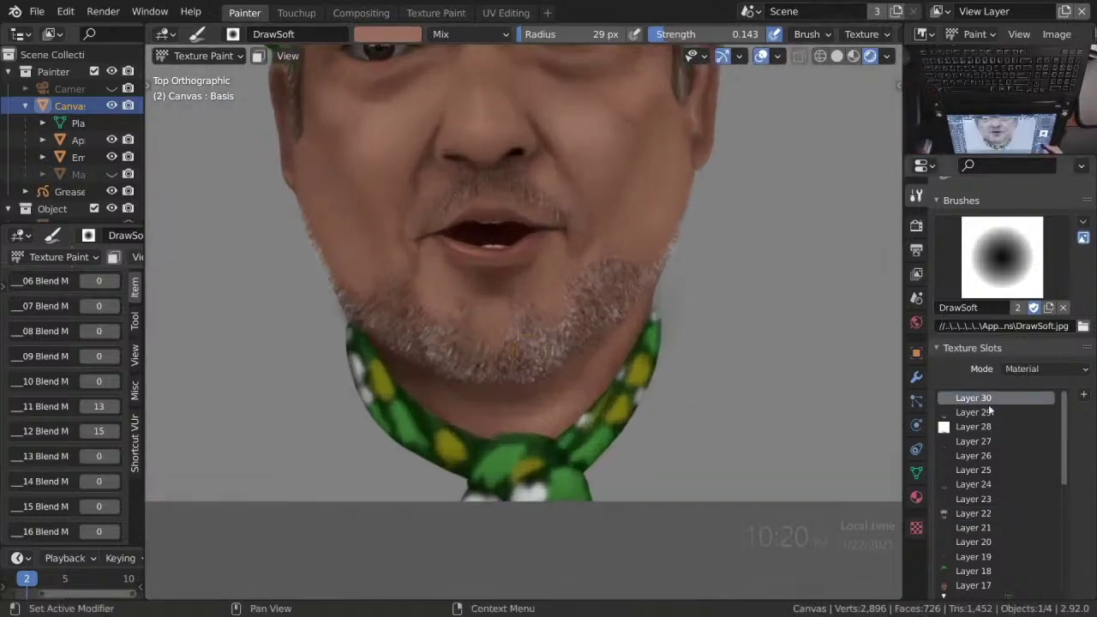
pyautogui.press('2')
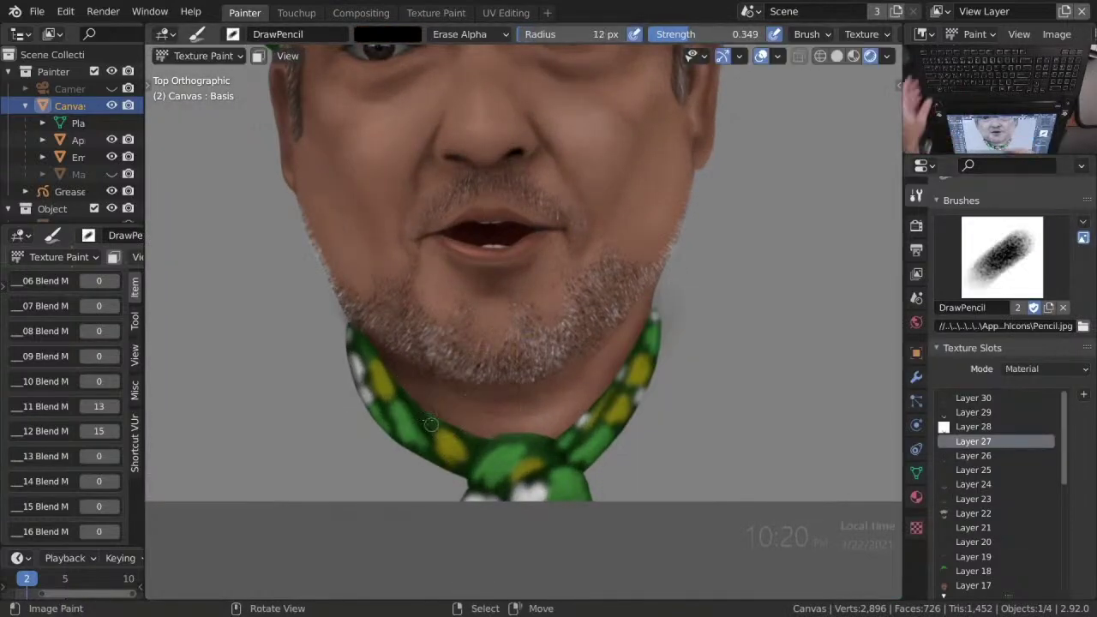
pyautogui.scroll(4, 430, 425)
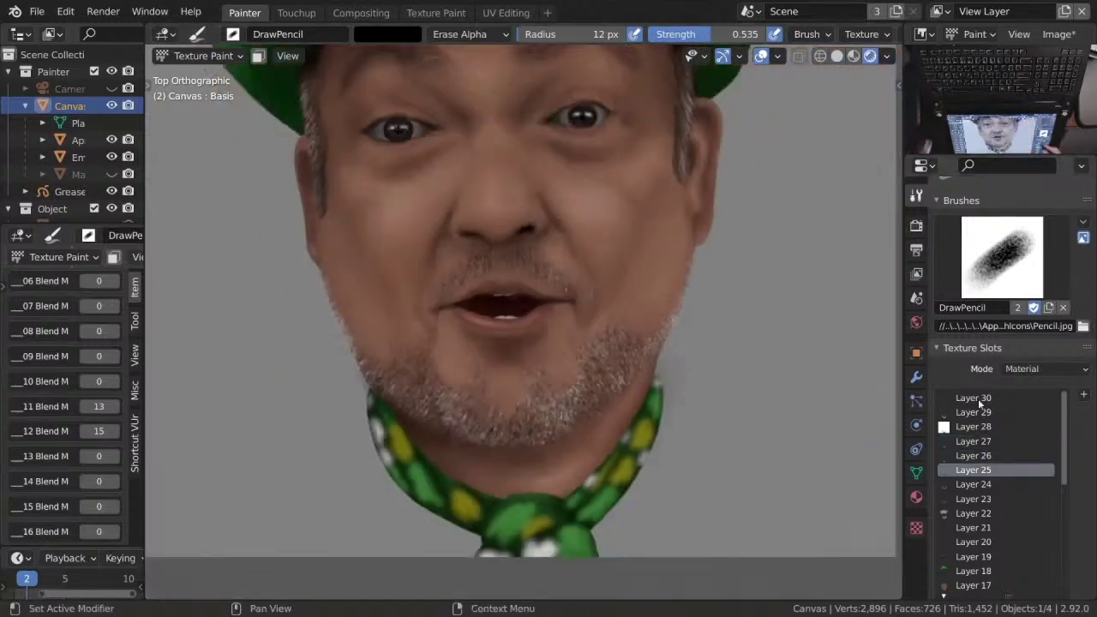
# Make Layer 29 the active paint layer and mask the background beside the ear and jaw with the Mask brush at 25 px.
pyautogui.click(974, 412)
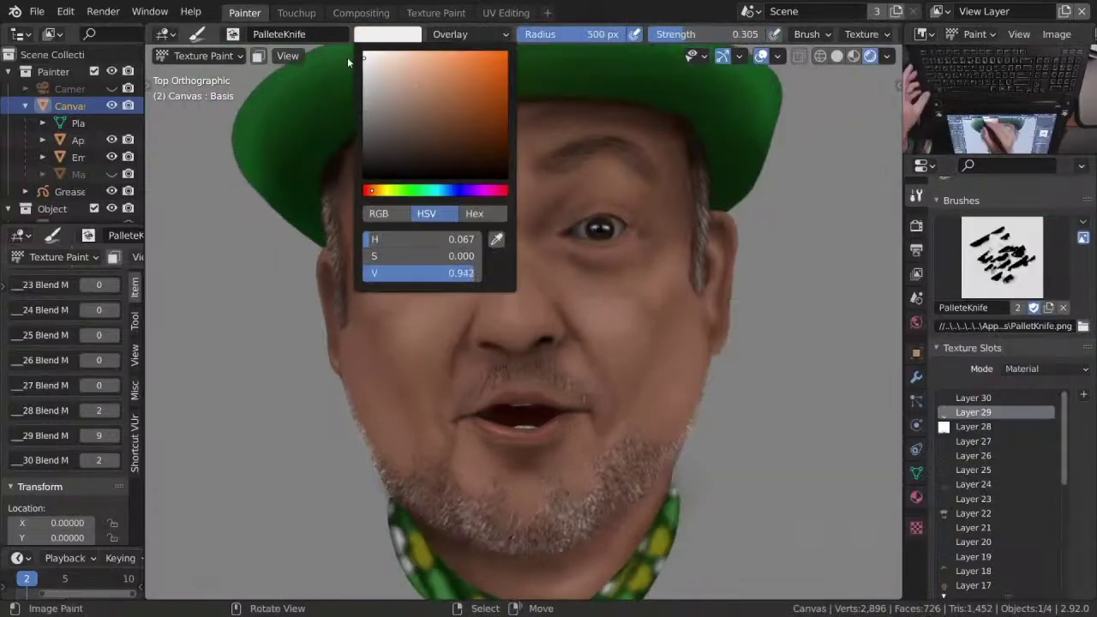
pyautogui.hotkey('ctrl', 'f')
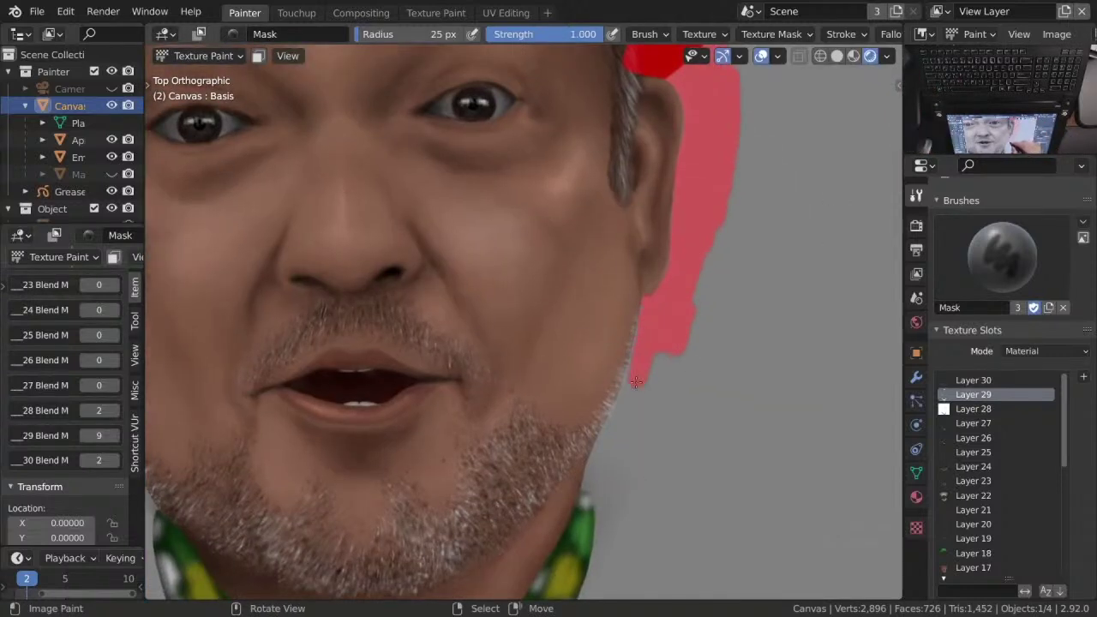
pyautogui.moveTo(636, 382); pyautogui.dragTo(617, 422)
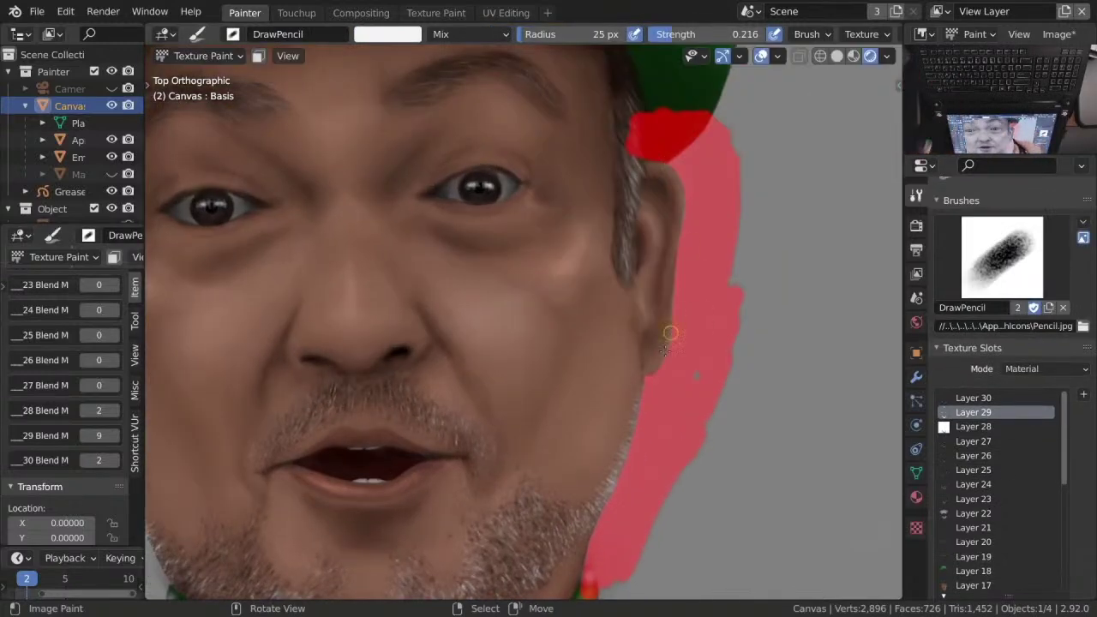
# Hide the viewport overlays and paint soft white highlights on the ear and cheek edges with DrawPencil at 65 px and 0.164 strength.
pyautogui.hotkey('shift', 'alt', 'z')
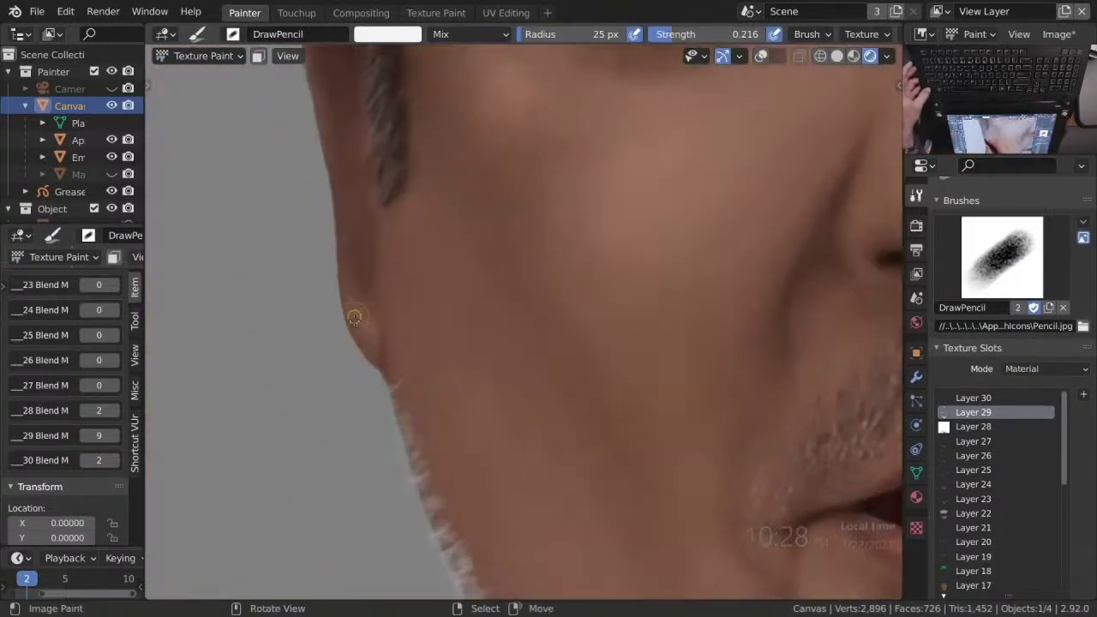
pyautogui.press('f')
pyautogui.click(394, 280)
pyautogui.scroll(-5, 393, 280)
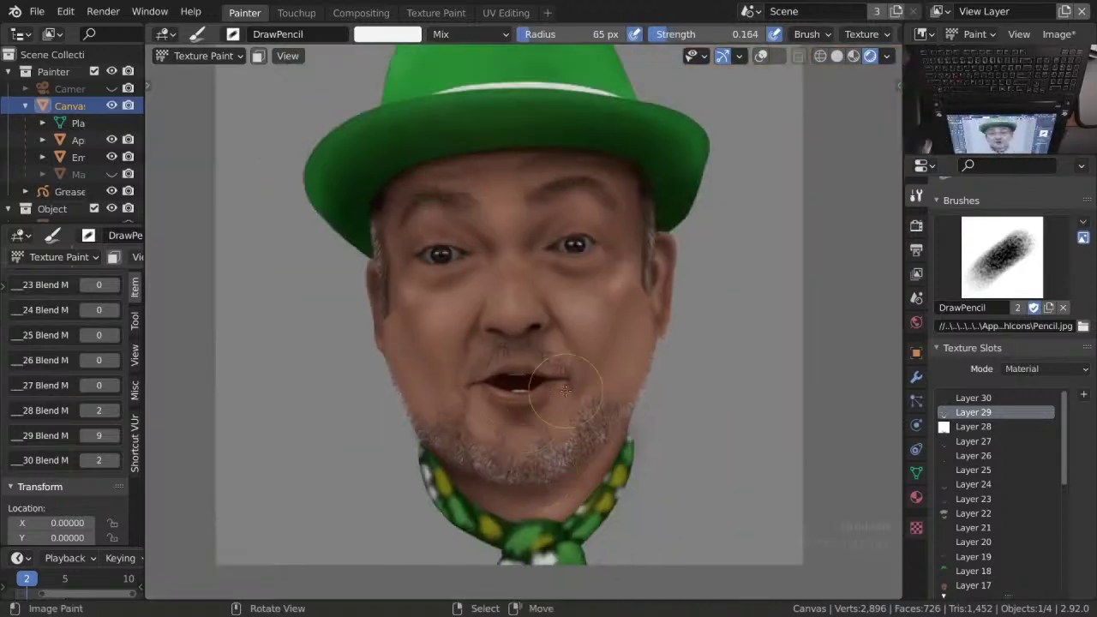
# Make Layer 22 active and erase stray paint along the jaw edge above the scarf using EraseSharp at 20 px and 0.543 strength.
pyautogui.click(986, 513)
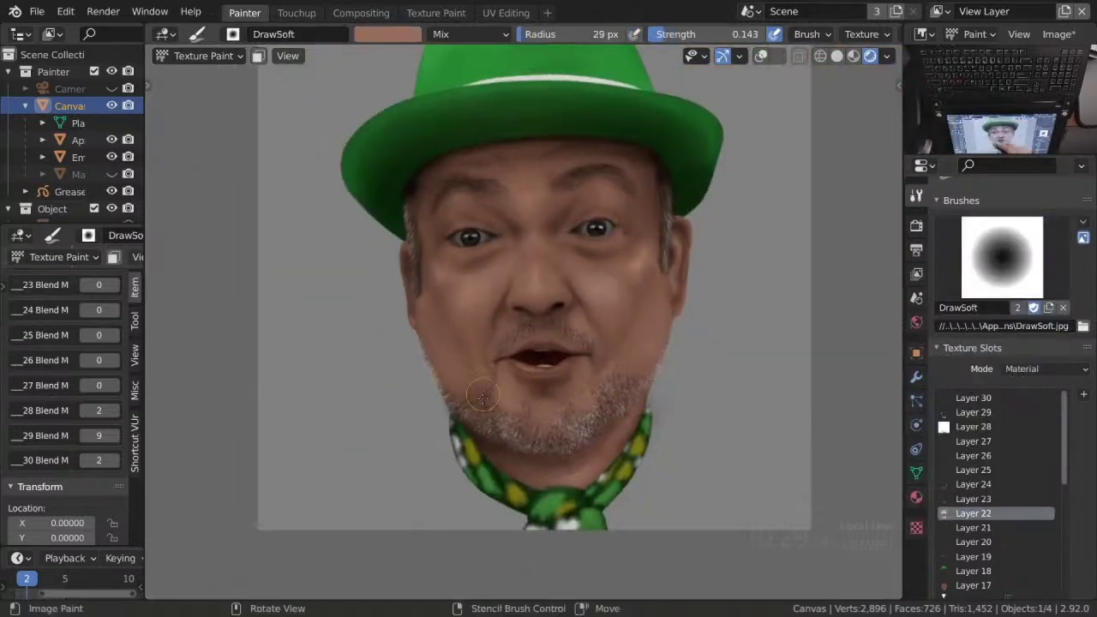
pyautogui.scroll(3, 542, 426)
pyautogui.press('e')
pyautogui.scroll(2, 425, 369)
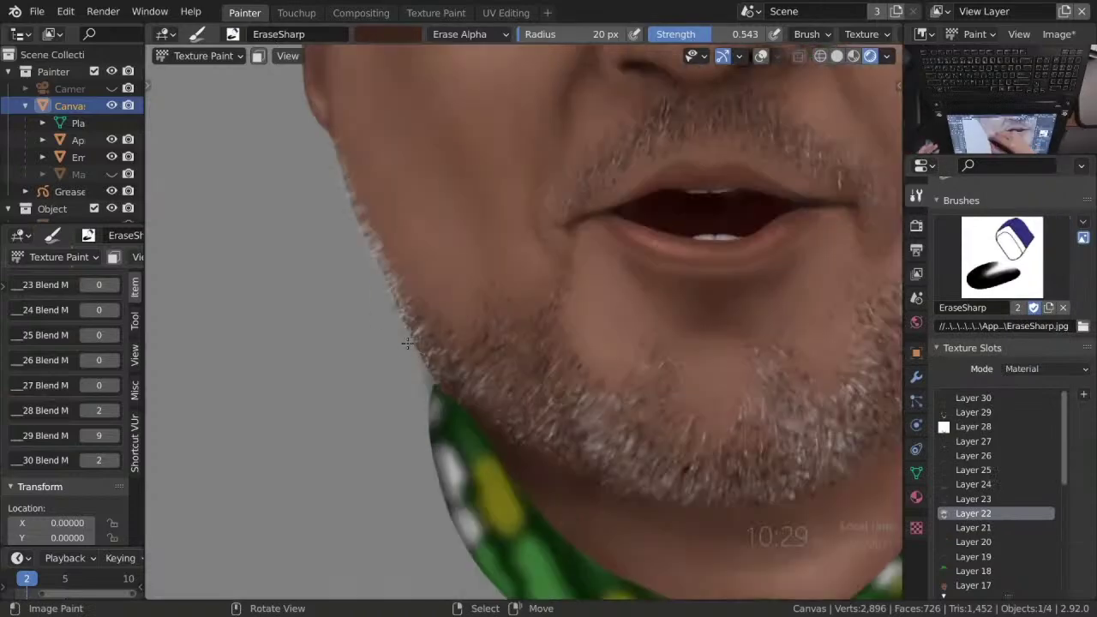
pyautogui.scroll(-2, 665, 394)
pyautogui.scroll(3, 665, 395)
pyautogui.keyDown('shift'); pyautogui.scroll(2, 712, 433); pyautogui.keyUp('shift')
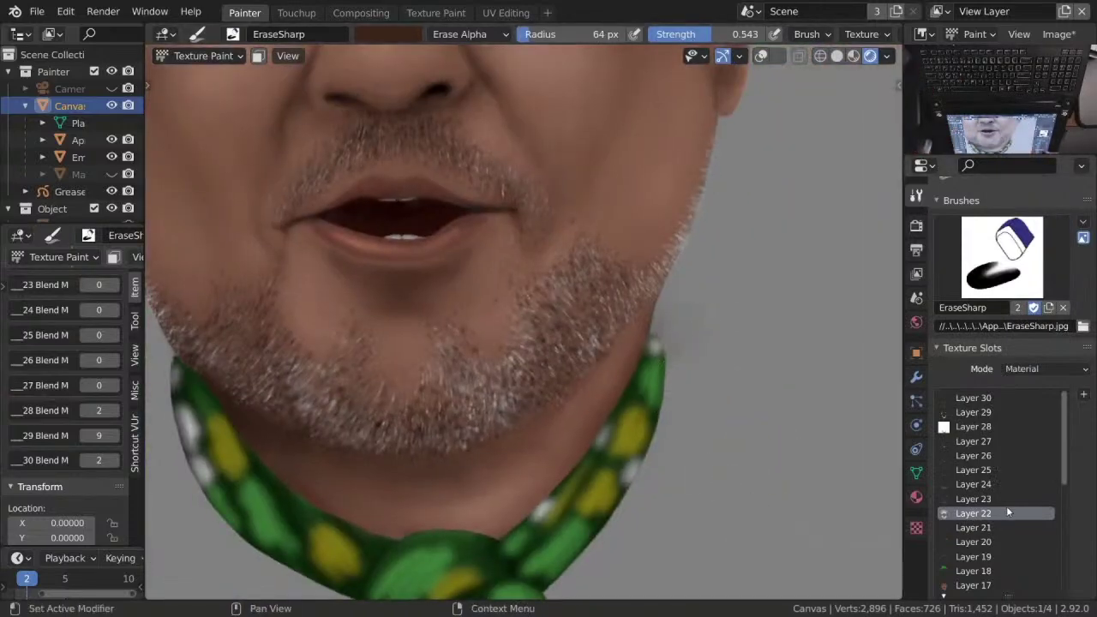
# Check Layer 30 and erase the smudge beside the scarf's upper end on Layer 22 using EraseSharp at 44 px.
pyautogui.click(995, 399)
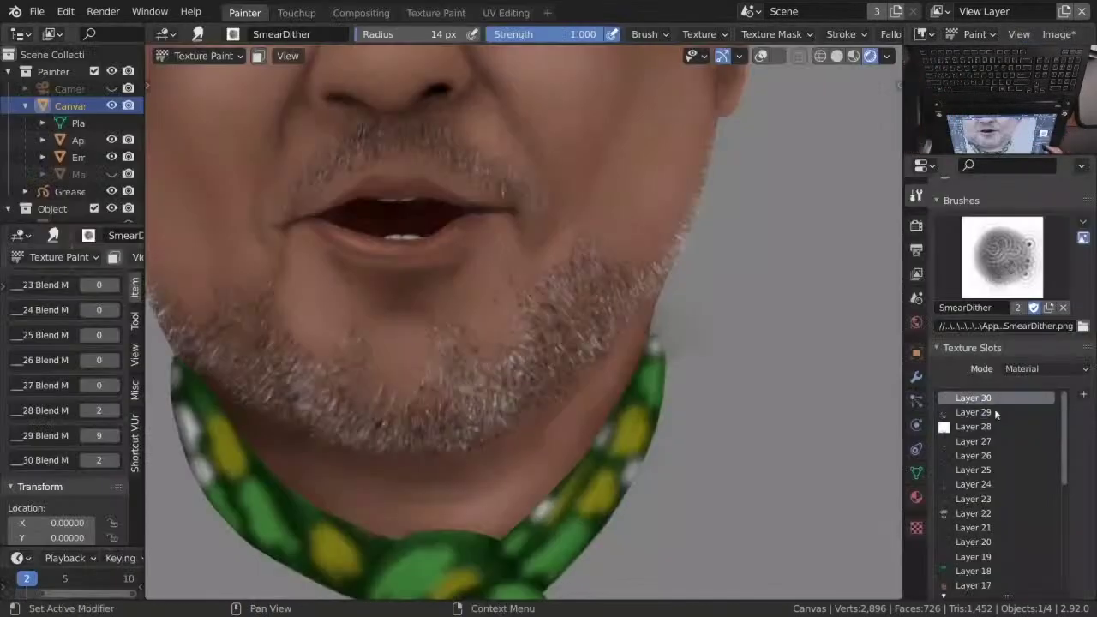
pyautogui.scroll(2, 719, 352)
pyautogui.press('e')
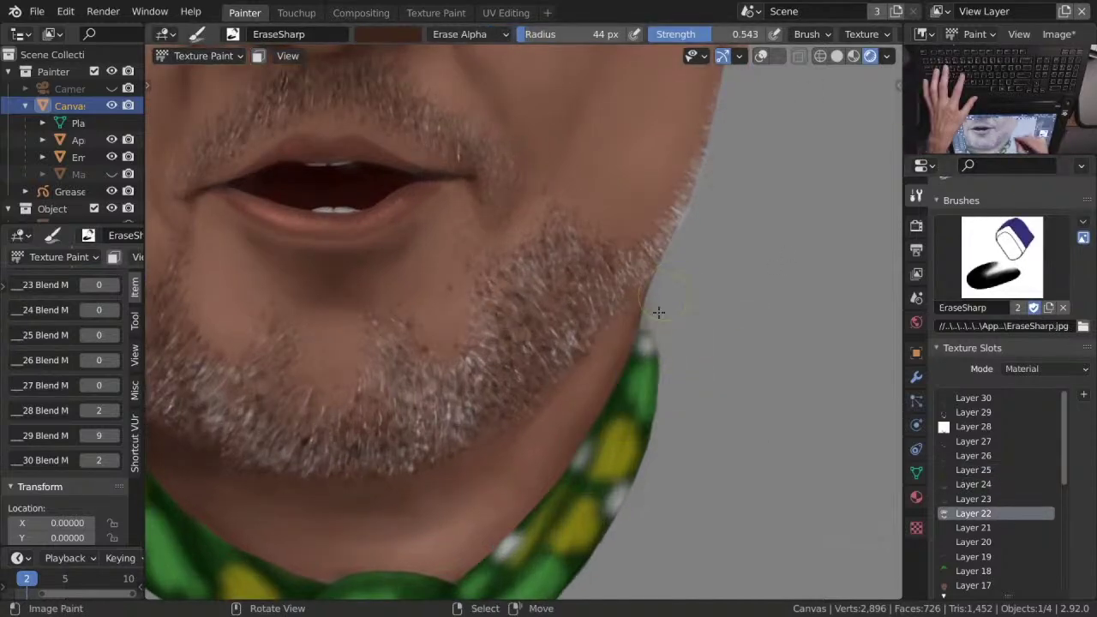
pyautogui.press('Home')
pyautogui.click(986, 513)
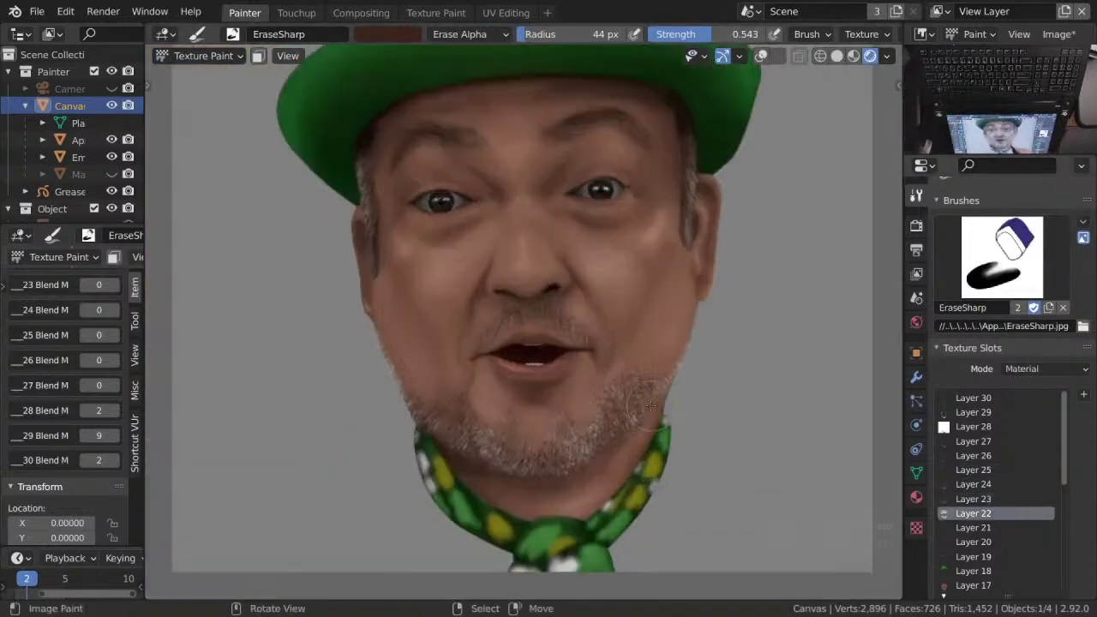
# Soften the skin shading around the brows, jaw and neck on Layer 22 using DrawSoft at 36 px and 0.164 strength.
pyautogui.scroll(2, 562, 195)
pyautogui.scroll(3, 538, 198)
pyautogui.press('f')
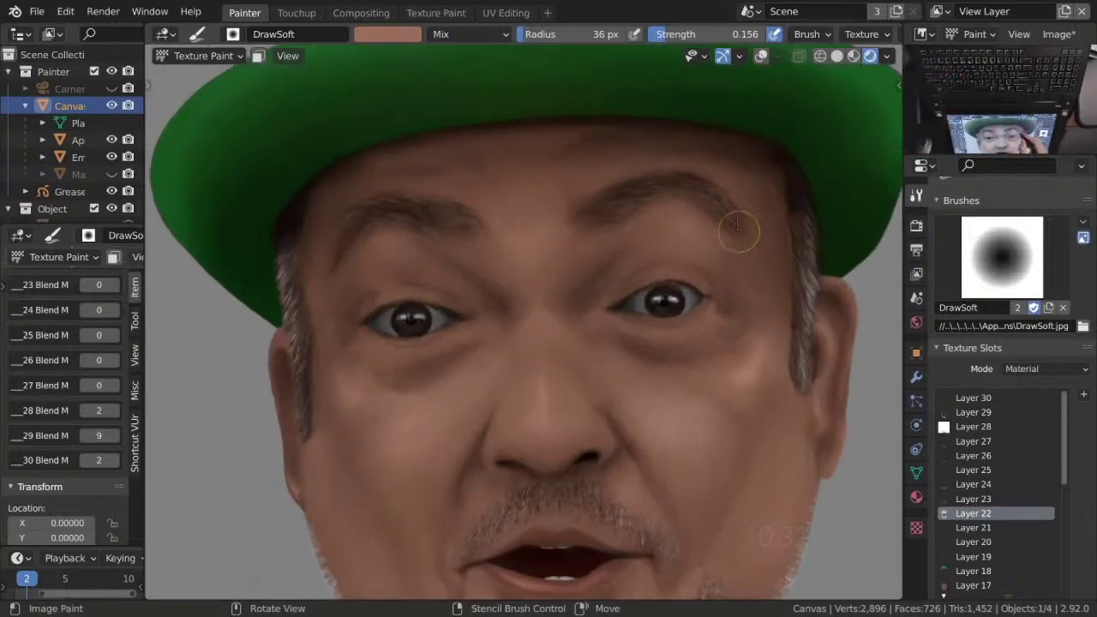
pyautogui.press('Home')
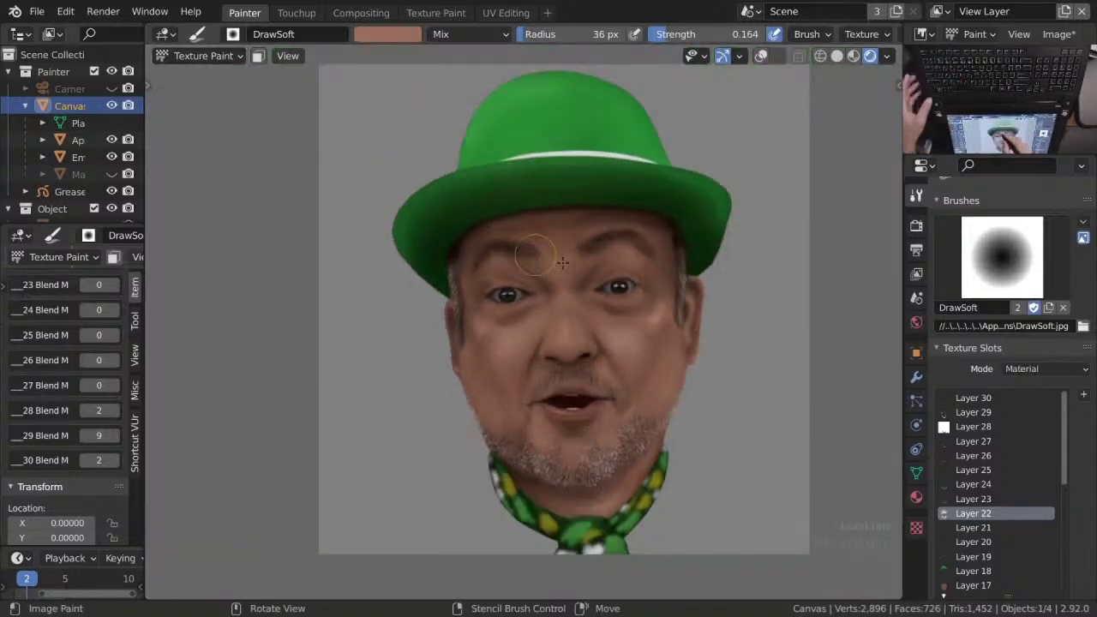
pyautogui.scroll(4, 562, 262)
pyautogui.scroll(-5, 515, 300)
pyautogui.scroll(6, 386, 358)
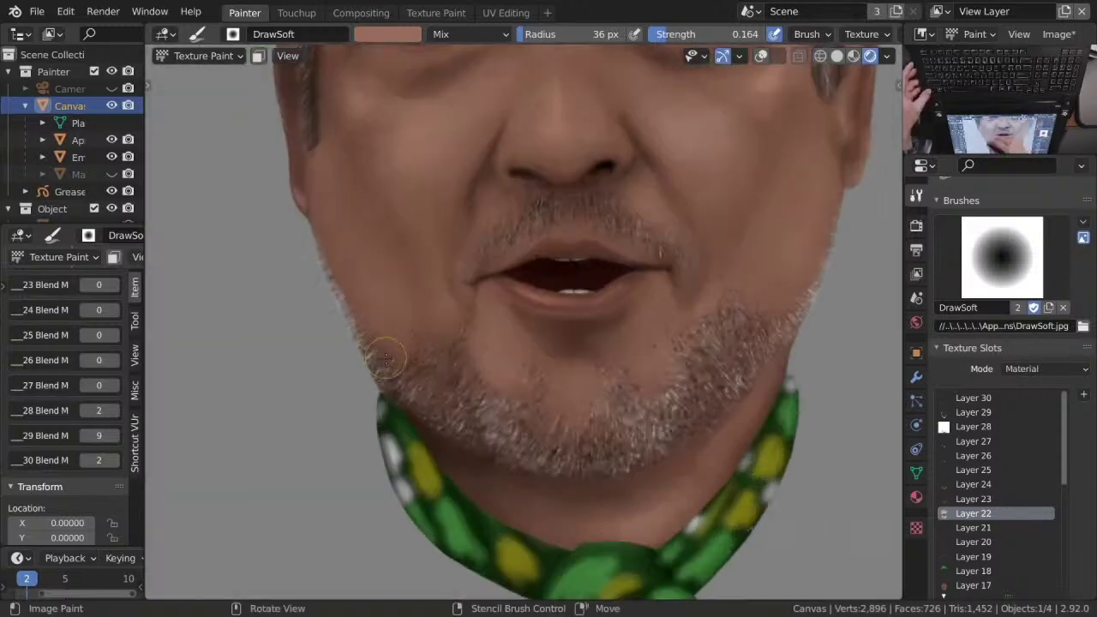
pyautogui.scroll(-5, 694, 419)
pyautogui.scroll(5, 424, 343)
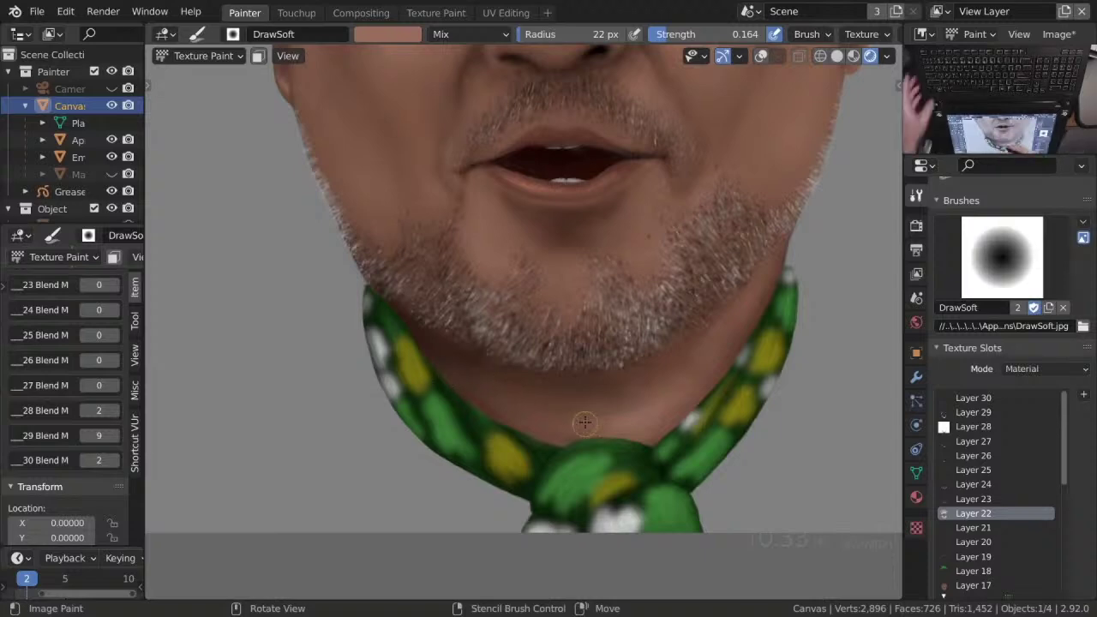
# Shade the temple under the hat brim in a sampled darker brown using DrawSoft at 22 px, and save the file.
pyautogui.scroll(-5, 585, 422)
pyautogui.press('q')
pyautogui.scroll(6, 449, 206)
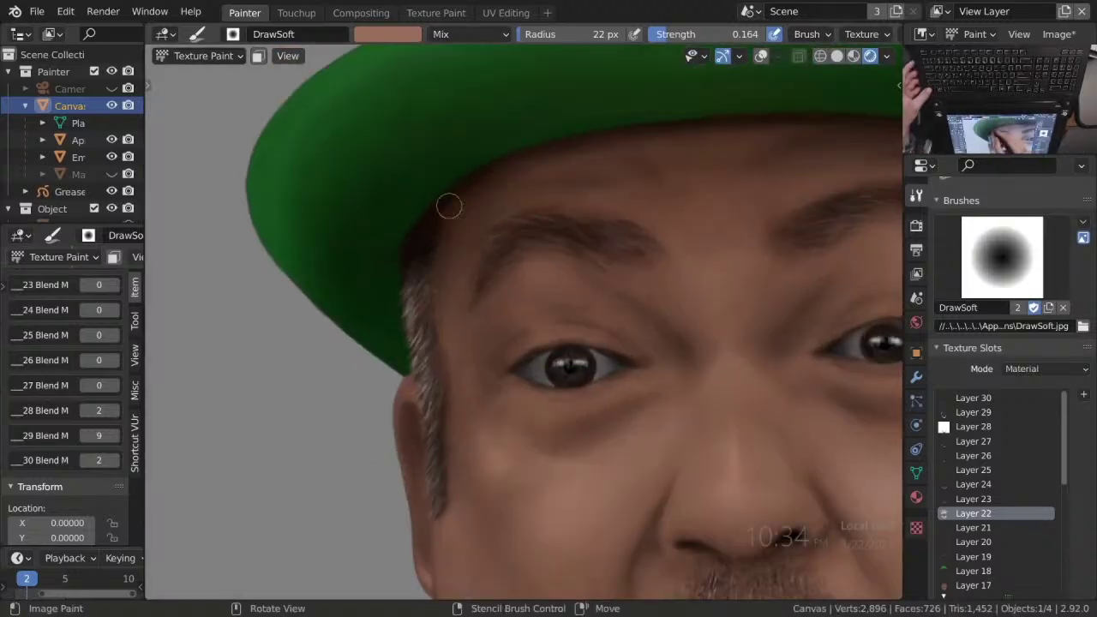
pyautogui.press('x')
pyautogui.scroll(-1, 480, 185)
pyautogui.scroll(-6, 469, 225)
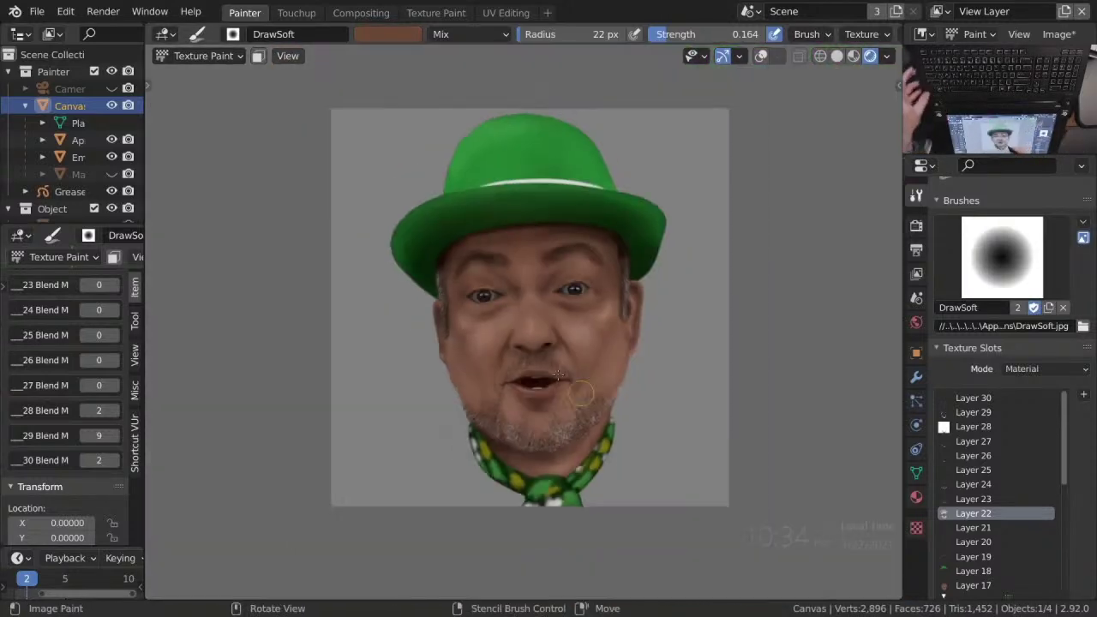
pyautogui.hotkey('ctrl', 's')
# Make Layer 09 the active paint layer and set up DrawPencil with a dark green colour and a 132 px radius, saving the file.
pyautogui.scroll(-5, 999, 497)
pyautogui.moveTo(533, 403); pyautogui.dragTo(495, 403, button='middle')
pyautogui.scroll(1, 623, 446)
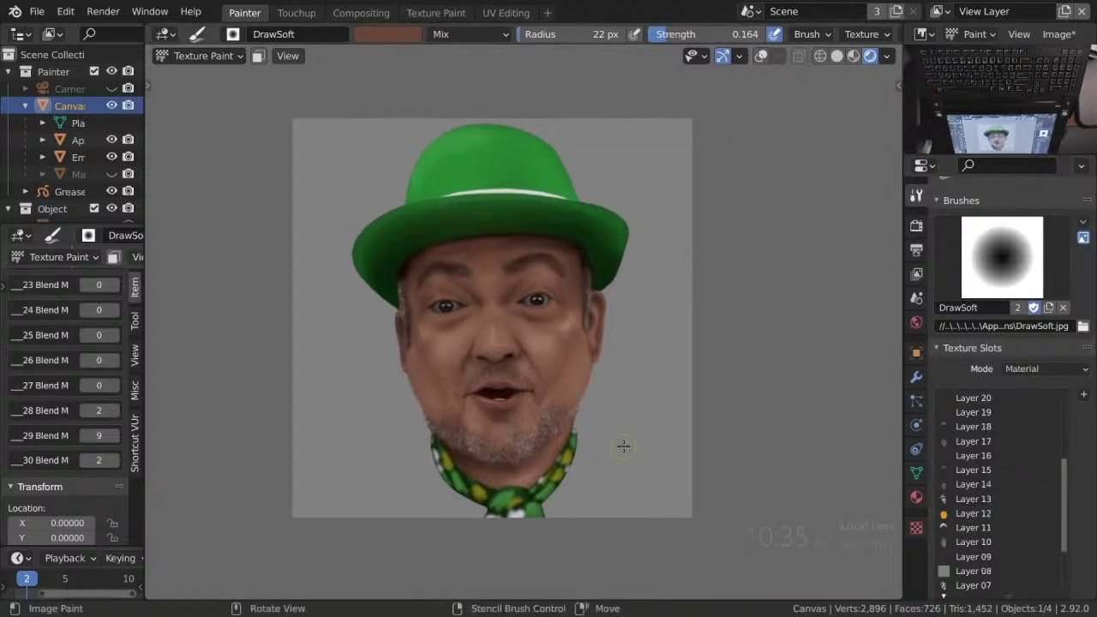
pyautogui.scroll(-1, 610, 509)
pyautogui.hotkey('shift', 'space')
pyautogui.click(931, 323)
pyautogui.scroll(5, 68, 410)
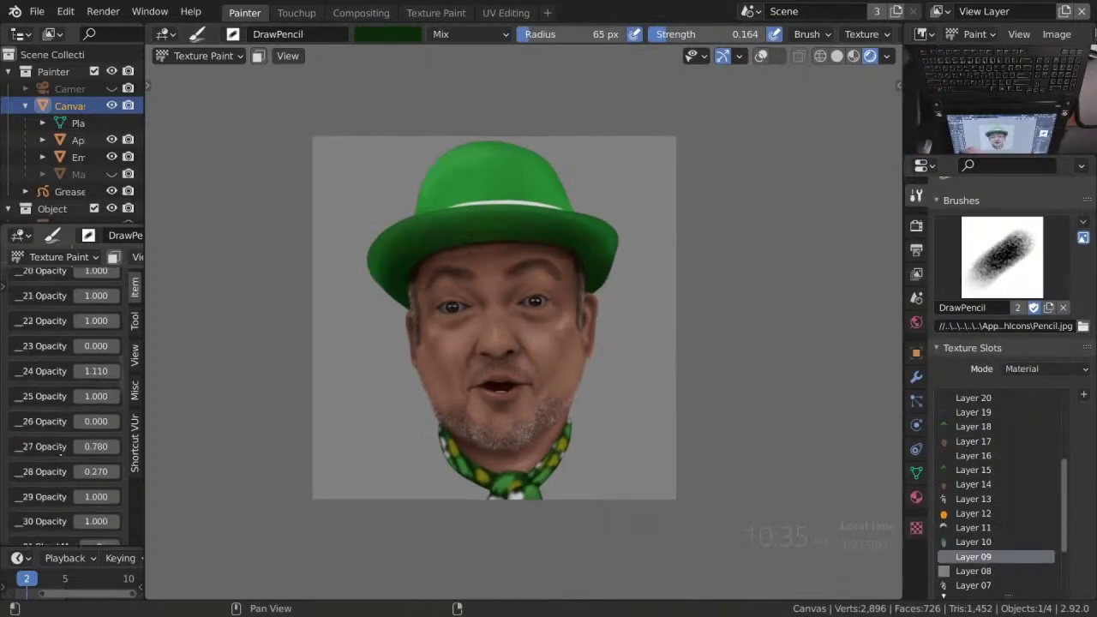
pyautogui.scroll(5, 69, 410)
pyautogui.hotkey('ctrl', 's')
pyautogui.hotkey('shift', 'alt', 'z')
pyautogui.scroll(1, 513, 332)
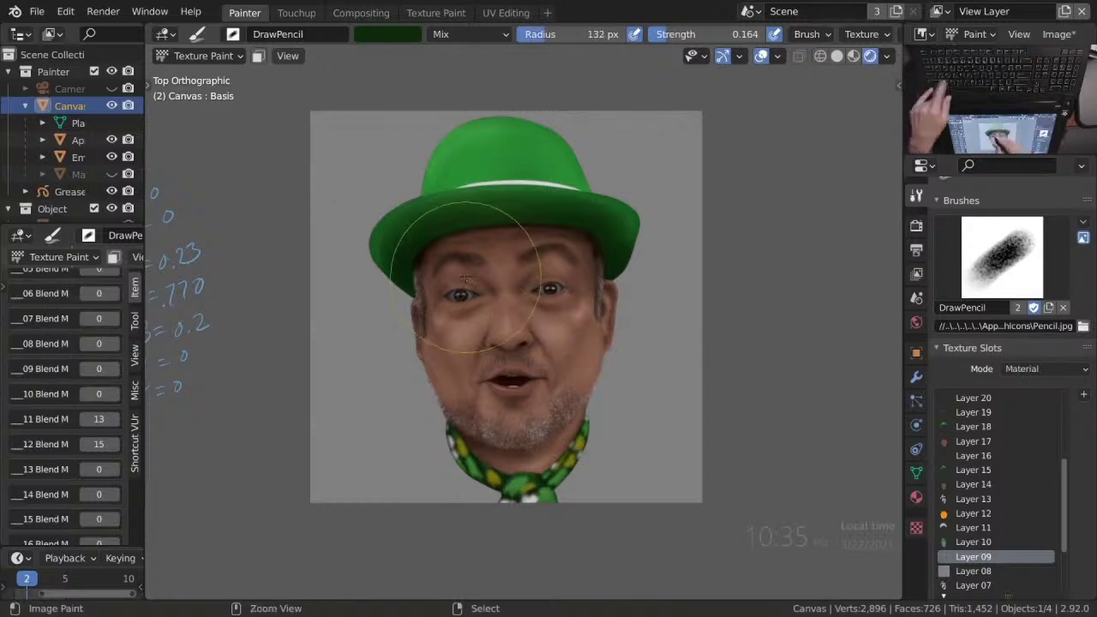
# Set the opacity of Layer 09 to 1.000.
pyautogui.scroll(10, 51, 429)
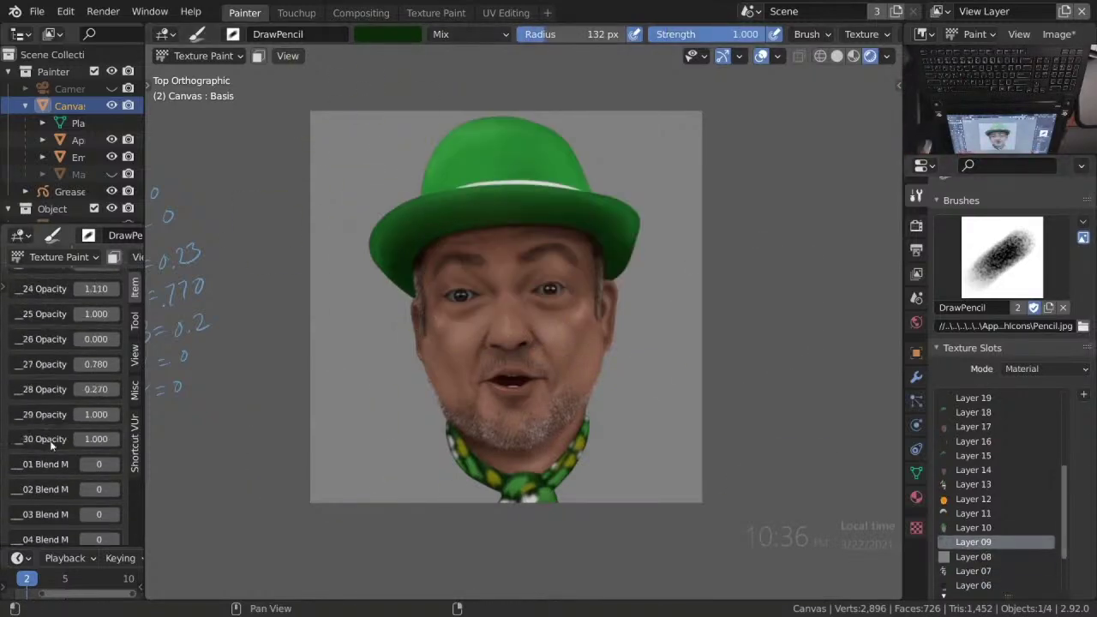
pyautogui.hotkey('ctrl', 'alt', 'space')
pyautogui.hotkey('ctrl', 'alt', 'space')
pyautogui.scroll(-1, 996, 546)
pyautogui.scroll(-3, 86, 480)
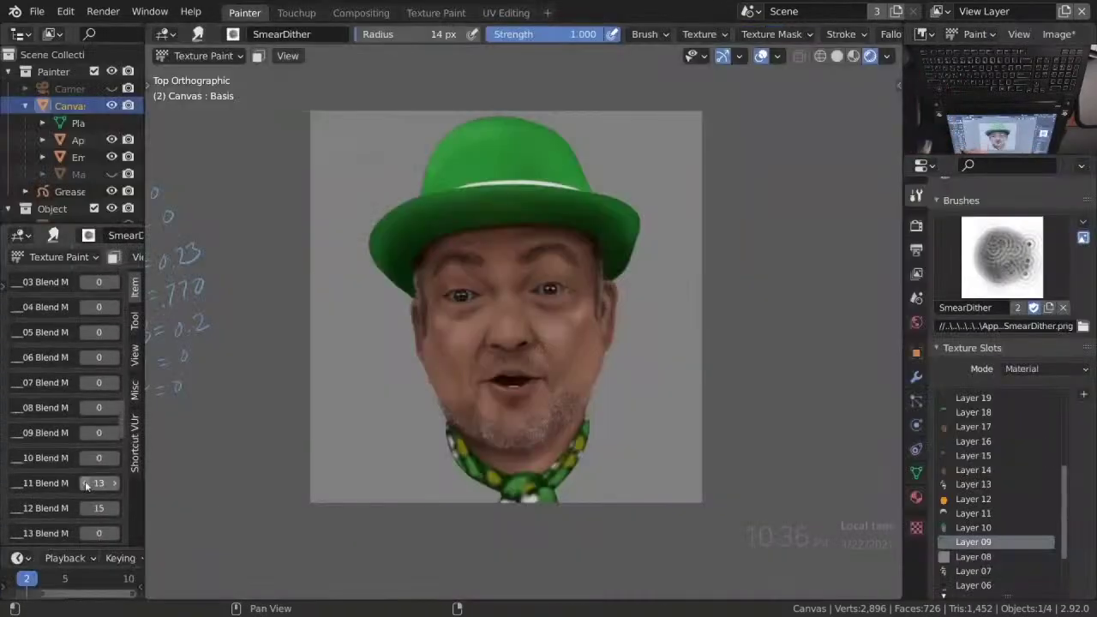
pyautogui.hotkey('shift', 'space')
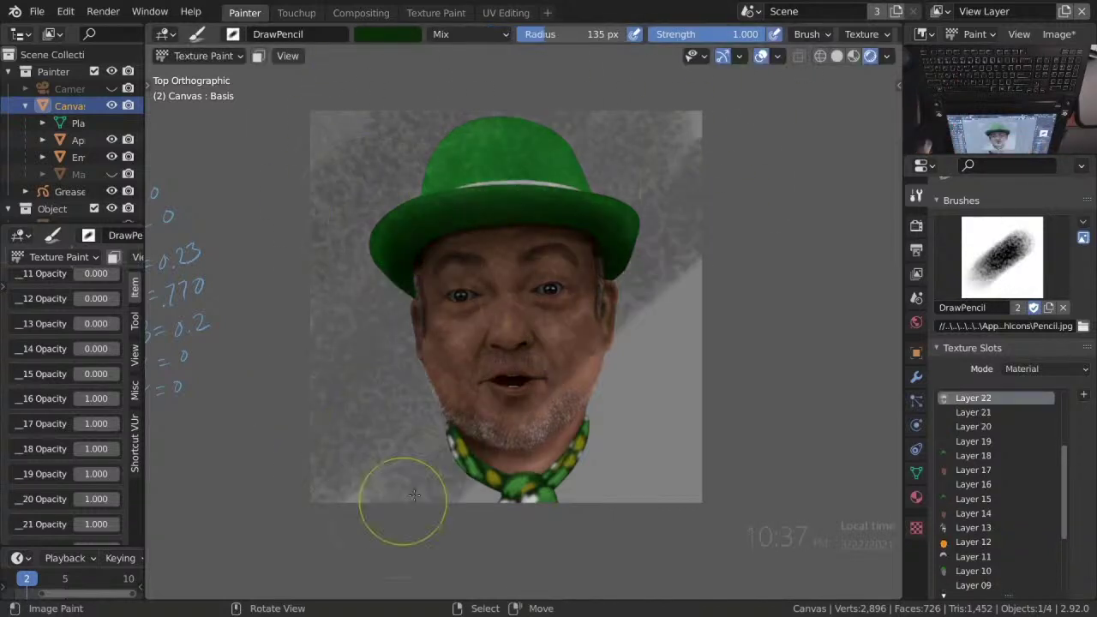
pyautogui.scroll(3, 133, 506)
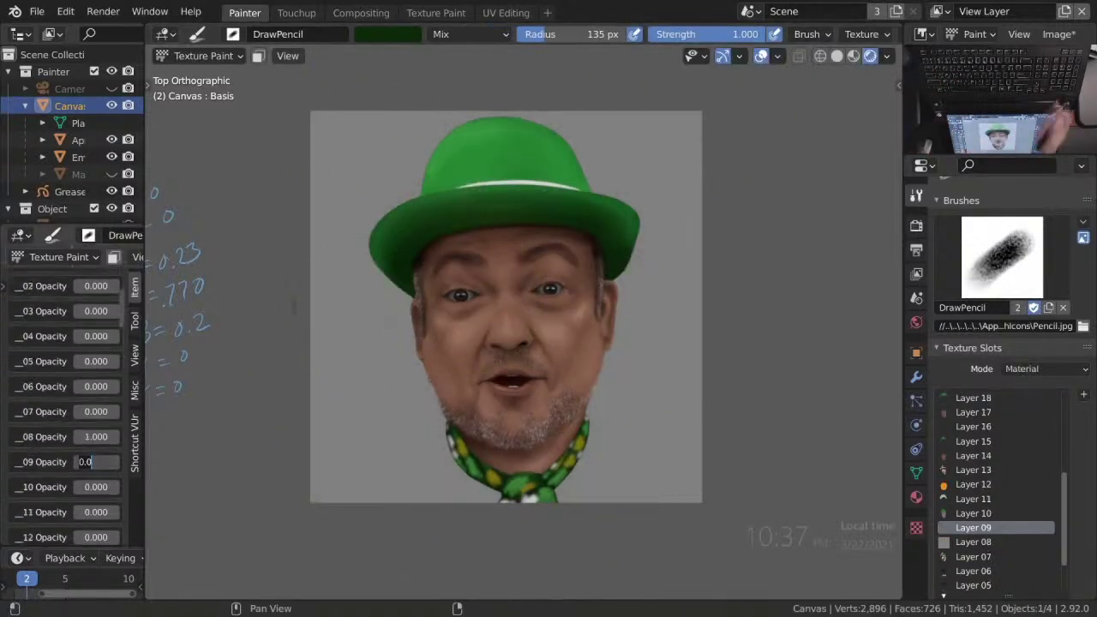
# Paint a mottled dark green background around the portrait on Layer 09 using DrawPencil at 135 px and full strength.
pyautogui.moveTo(360, 145)
pyautogui.mouseDown()
pyautogui.moveTo(534, 160)
pyautogui.moveTo(755, 436)
pyautogui.moveTo(306, 153)
pyautogui.moveTo(489, 568)
pyautogui.moveTo(466, 206)
pyautogui.moveTo(657, 111)
pyautogui.moveTo(377, 515)
pyautogui.mouseUp()
pyautogui.click(391, 34)
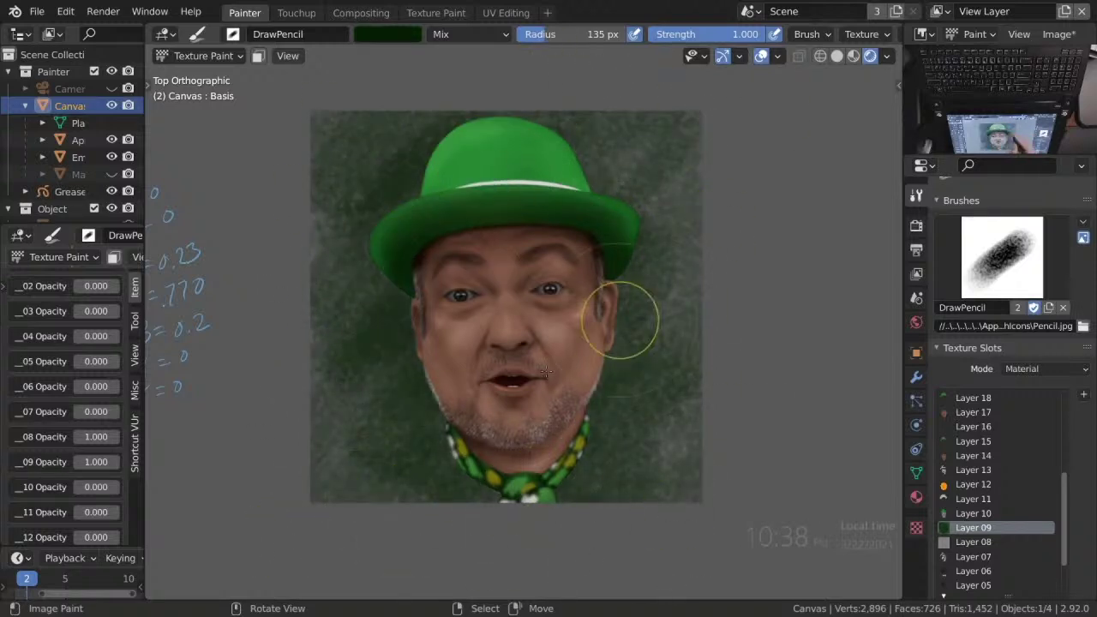
pyautogui.moveTo(625, 318); pyautogui.dragTo(559, 452)
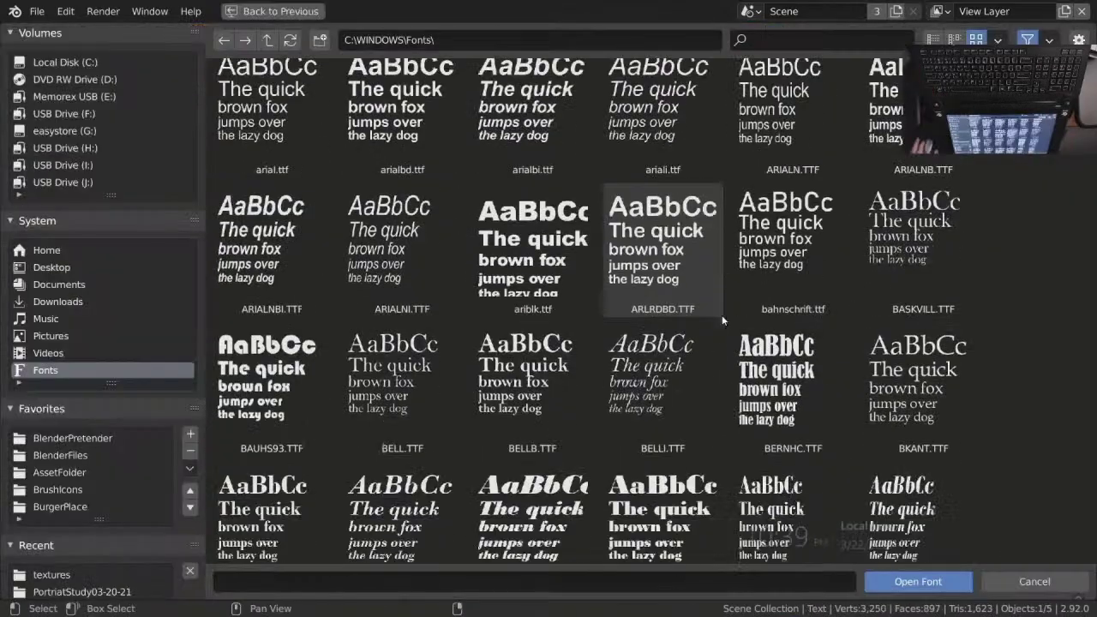
# Load a Bookman font for the text object and give it a white Emission material with strength 1.000.
pyautogui.scroll(-5, 722, 314)
pyautogui.click(403, 325)
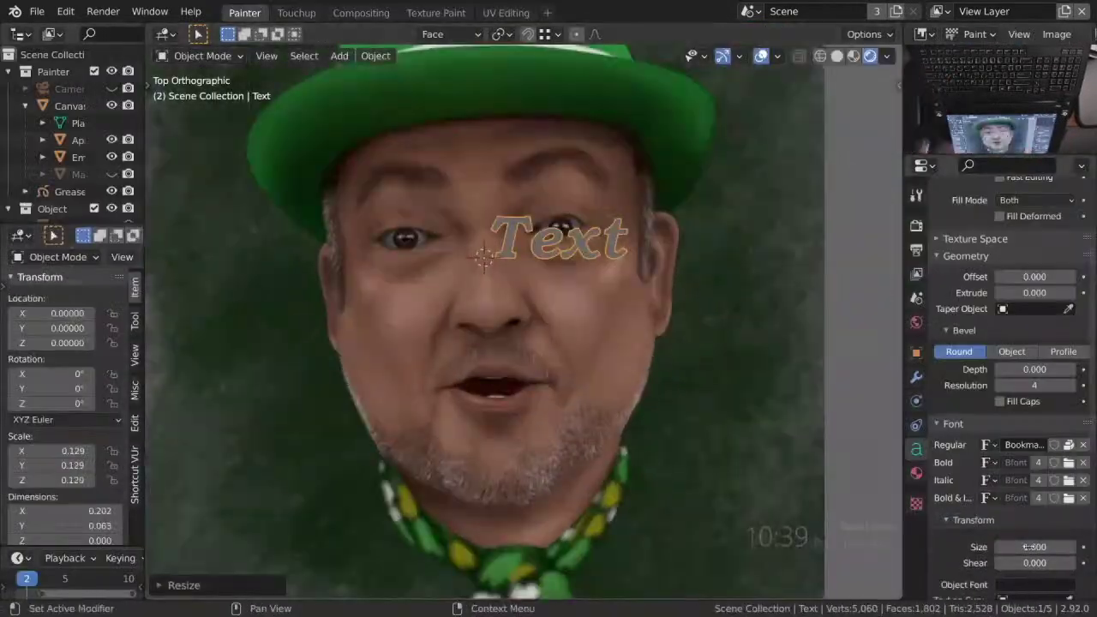
pyautogui.scroll(-5, 1003, 386)
pyautogui.click(916, 473)
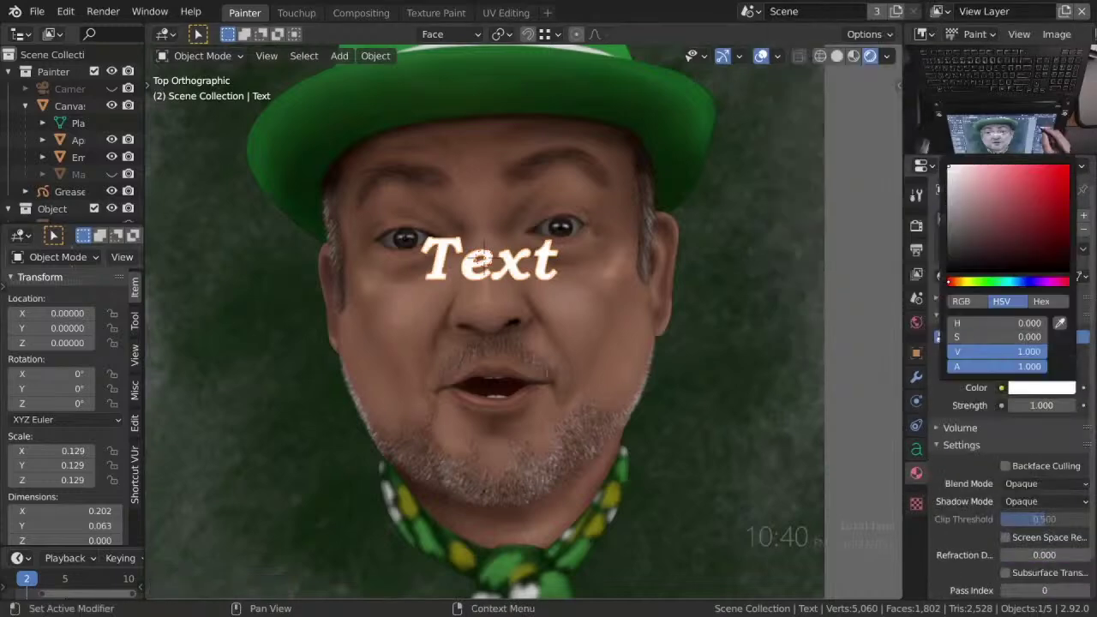
# Replace the default text with "THEY'RE AFTER" on the first line and "ME LUCKY CHARMS!" on the second.
pyautogui.press('Tab')
pyautogui.press('BackSpace')
pyautogui.press('BackSpace')
pyautogui.press('BackSpace')
pyautogui.press('BackSpace')
pyautogui.write("THEY'RE AFTER ")
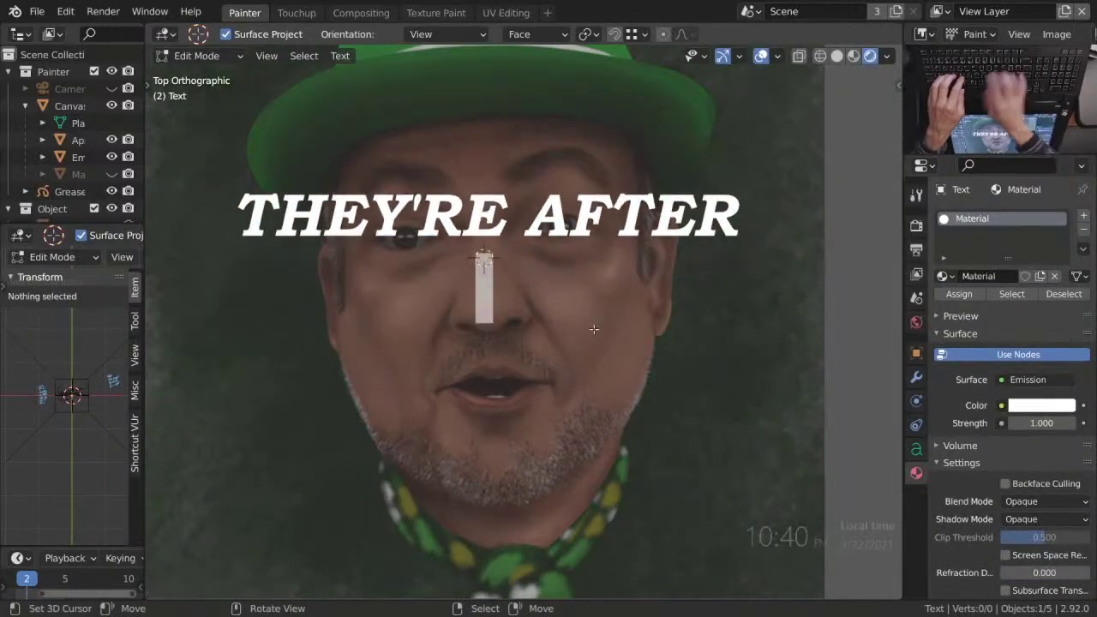
pyautogui.write('ME LUCKY CHARMS!')
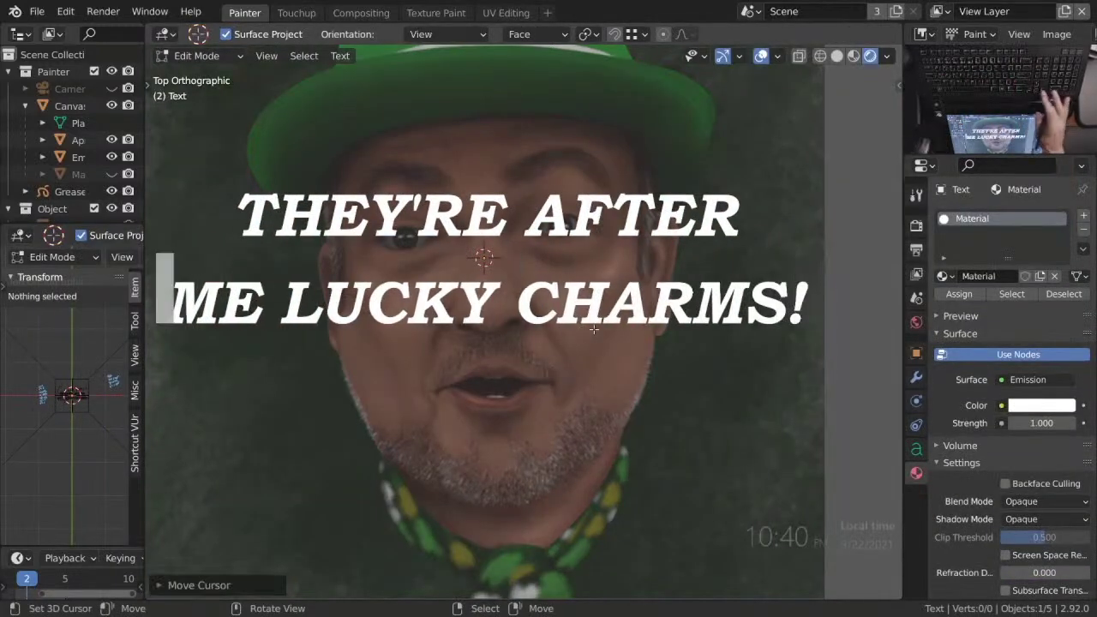
pyautogui.press('BackSpace')
pyautogui.press('Right')
pyautogui.press('Right')
pyautogui.press('Delete')
pyautogui.press('Return')
pyautogui.hotkey('ctrl', 'z')
pyautogui.hotkey('ctrl', 'z')
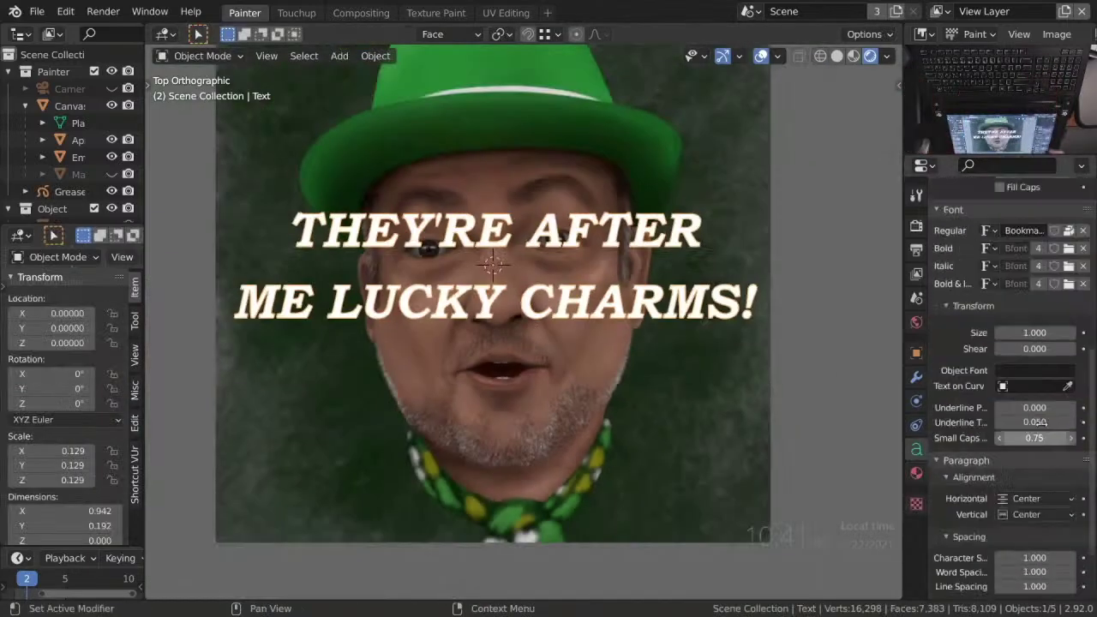
# Set the caption's line spacing to 0.550, move it down along Y to about -0.416, and save the file.
pyautogui.moveTo(1035, 512); pyautogui.dragTo(1020, 518)
pyautogui.press('g')
pyautogui.press('y')
pyautogui.click(566, 549)
pyautogui.scroll(-2, 585, 397)
pyautogui.hotkey('ctrl', 's')
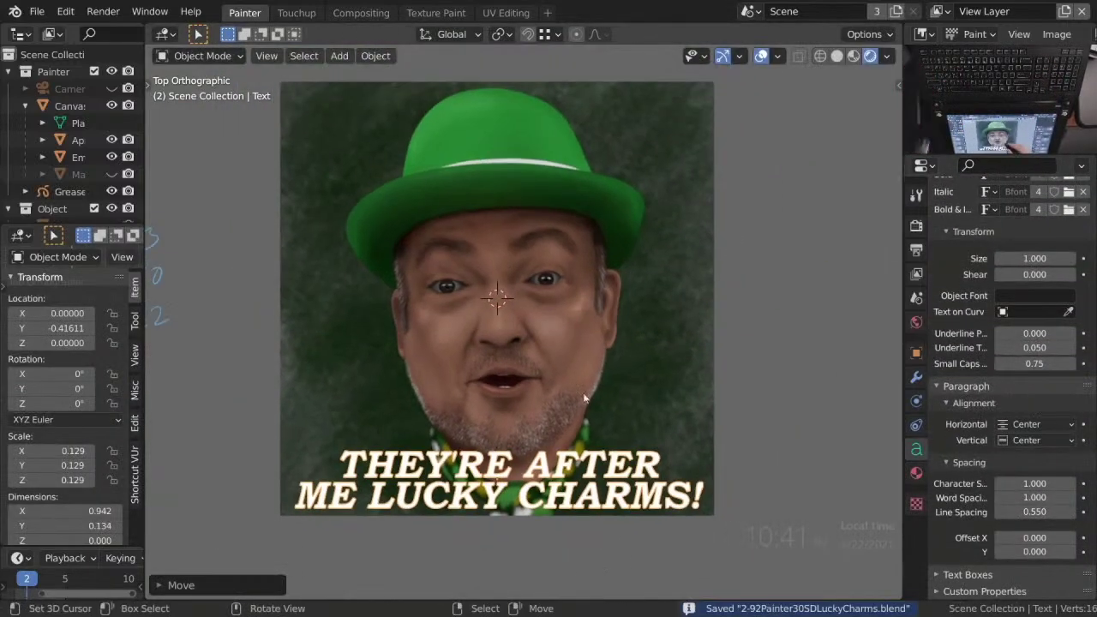
# Scale the caption down to about 0.087 and move it along Y to about -0.441, against the canvas's lower edge.
pyautogui.press('g')
pyautogui.press('y')
pyautogui.click(574, 480)
pyautogui.press('s')
pyautogui.click(557, 514)
pyautogui.press('g')
pyautogui.press('y')
pyautogui.click(547, 539)
pyautogui.scroll(1, 547, 539)
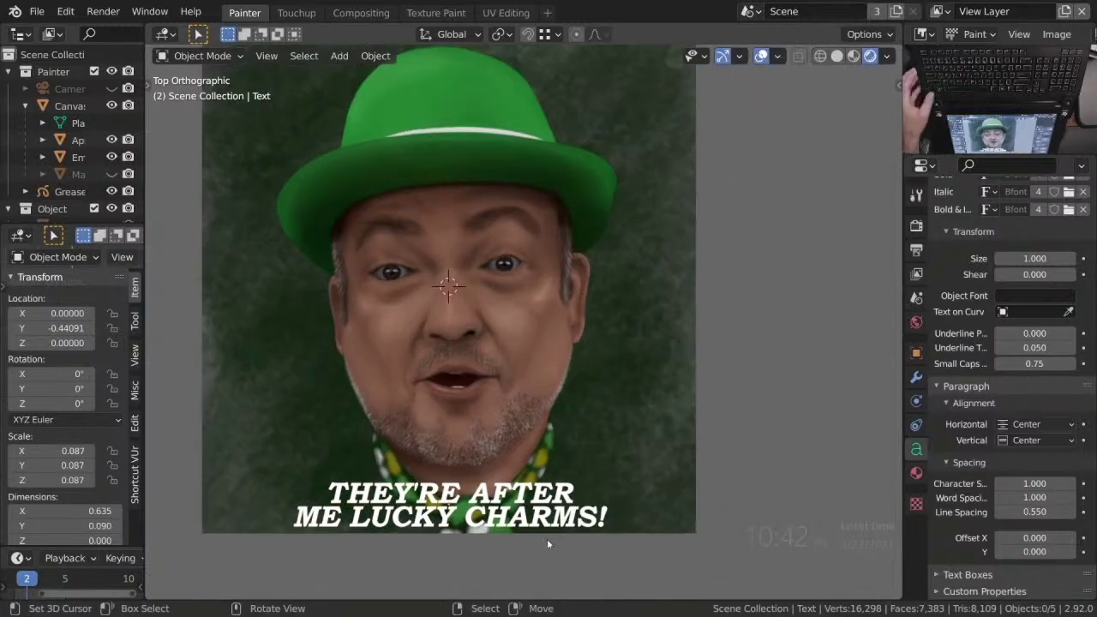
# In camera view, narrow the output resolution to a portrait frame and shift the caption along X to about 0.007.
pyautogui.press('KP_0')
pyautogui.click(917, 249)
pyautogui.moveTo(1044, 232); pyautogui.dragTo(823, 259)
pyautogui.press('g')
pyautogui.press('x')
pyautogui.click(760, 556)
pyautogui.scroll(-2, 1037, 517)
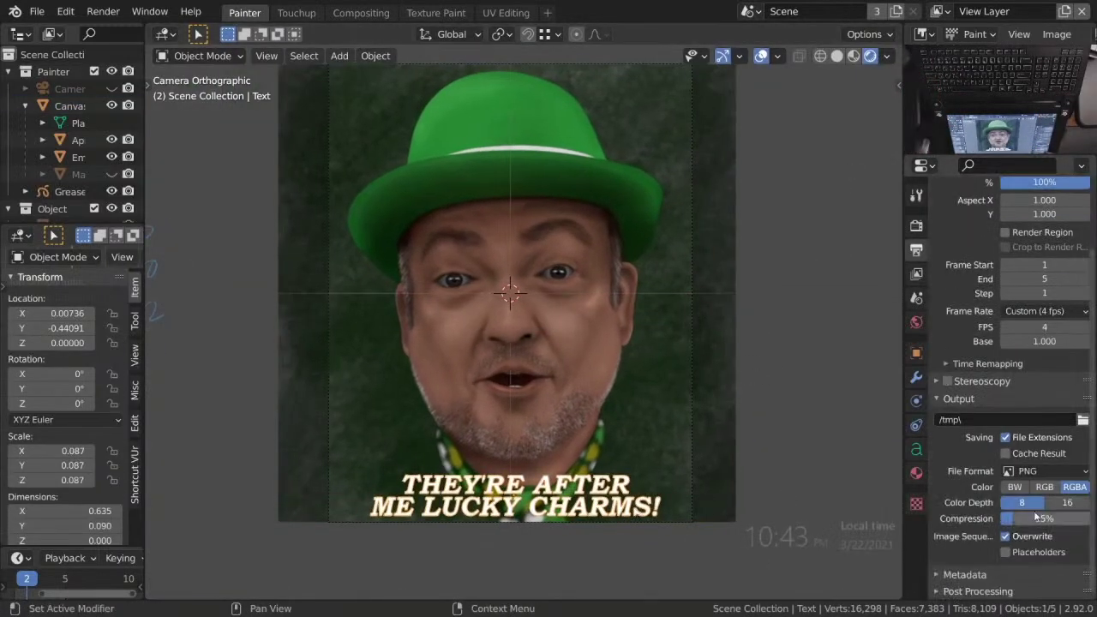
pyautogui.click(917, 449)
pyautogui.scroll(-6, 1035, 512)
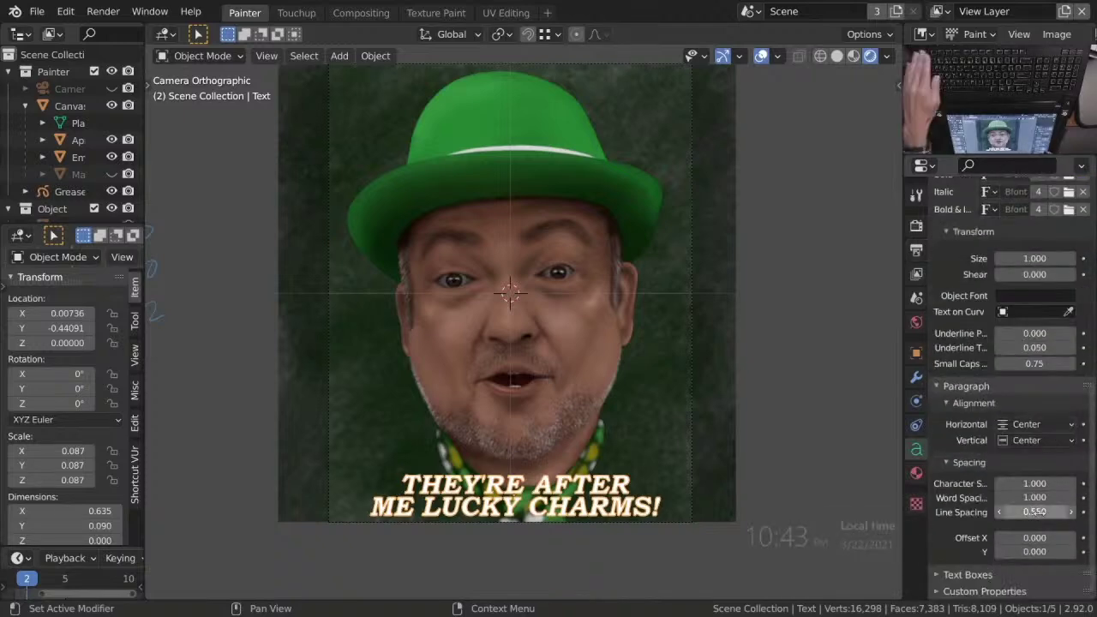
pyautogui.press('g')
pyautogui.press('y')
pyautogui.press('Escape')
# Enlarge the canvas slightly past the camera frame, move it along Y by about 0.008, and save the file.
pyautogui.click(682, 427)
pyautogui.press('g')
pyautogui.press('y')
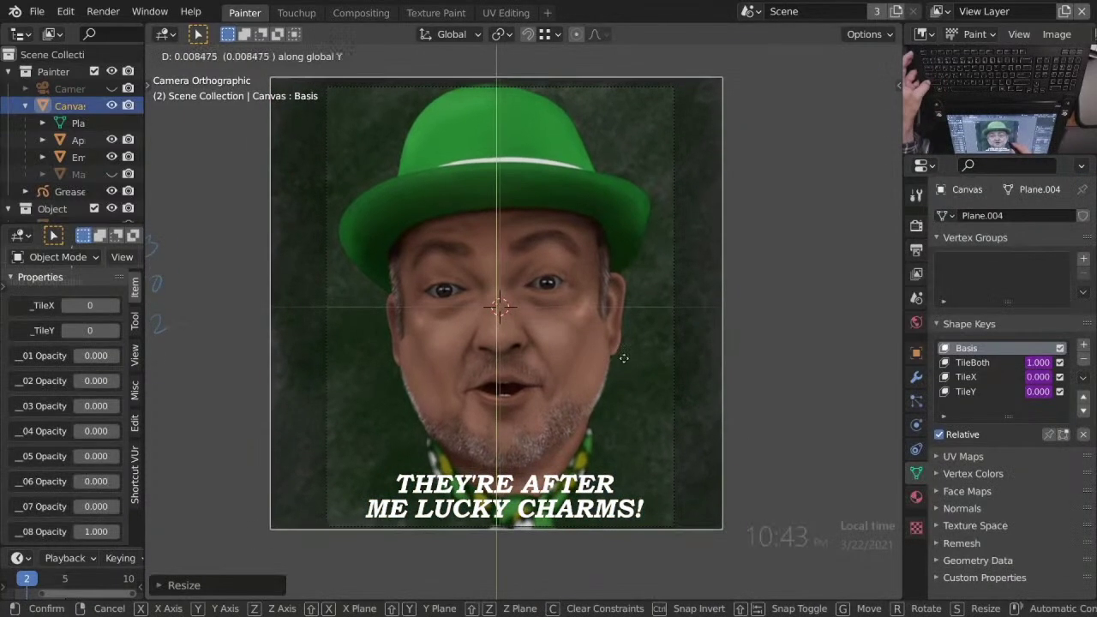
pyautogui.click(624, 359)
pyautogui.hotkey('ctrl', 's')
# Examine the captioned composite in a full-screen compositing view, save the file, and return to the painting workspace.
pyautogui.click(916, 250)
pyautogui.click(361, 12)
pyautogui.hotkey('ctrl', 'space')
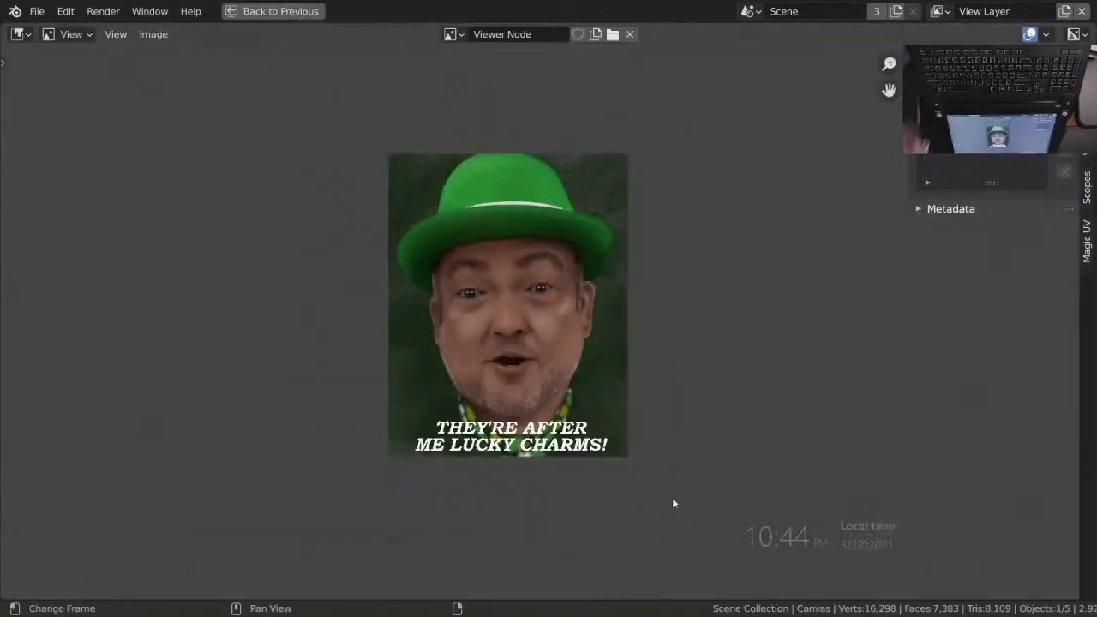
pyautogui.scroll(3, 673, 503)
pyautogui.hotkey('ctrl', 'space')
pyautogui.hotkey('ctrl', 's')
pyautogui.click(244, 12)
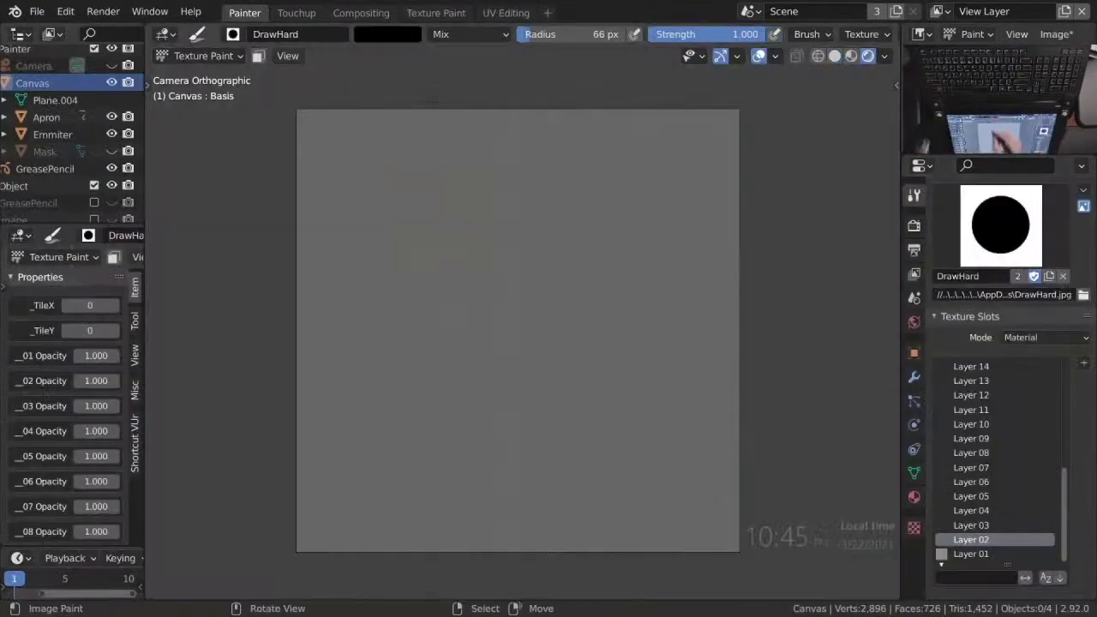
# In top view, paint a white shamrock outline with a stem on a black Layer 02, using the DrawChiselTip brush at 54 px.
pyautogui.press('KP_7')
pyautogui.scroll(3, 519, 318)
pyautogui.press('x')
pyautogui.press('f')
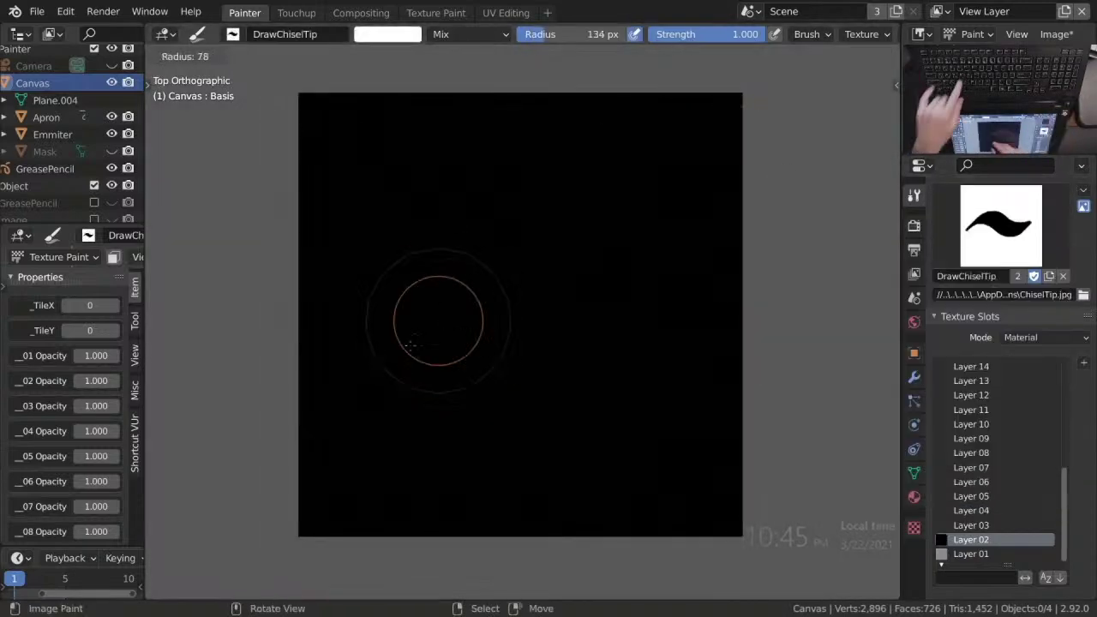
pyautogui.click(410, 343)
pyautogui.moveTo(452, 259); pyautogui.dragTo(495, 152)
pyautogui.moveTo(671, 361); pyautogui.dragTo(533, 385)
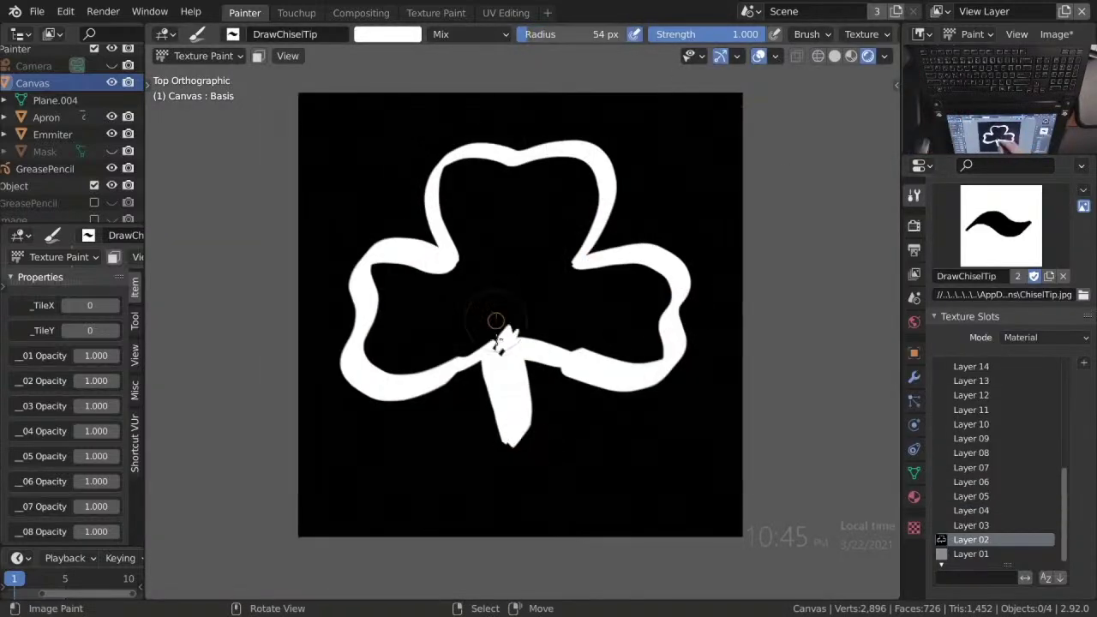
# Fill the shamrock with solid white and smooth the lower edges of its leaves and stem.
pyautogui.moveTo(482, 184)
pyautogui.mouseDown()
pyautogui.moveTo(630, 292)
pyautogui.moveTo(397, 289)
pyautogui.moveTo(369, 343)
pyautogui.mouseUp()
pyautogui.scroll(2, 549, 360)
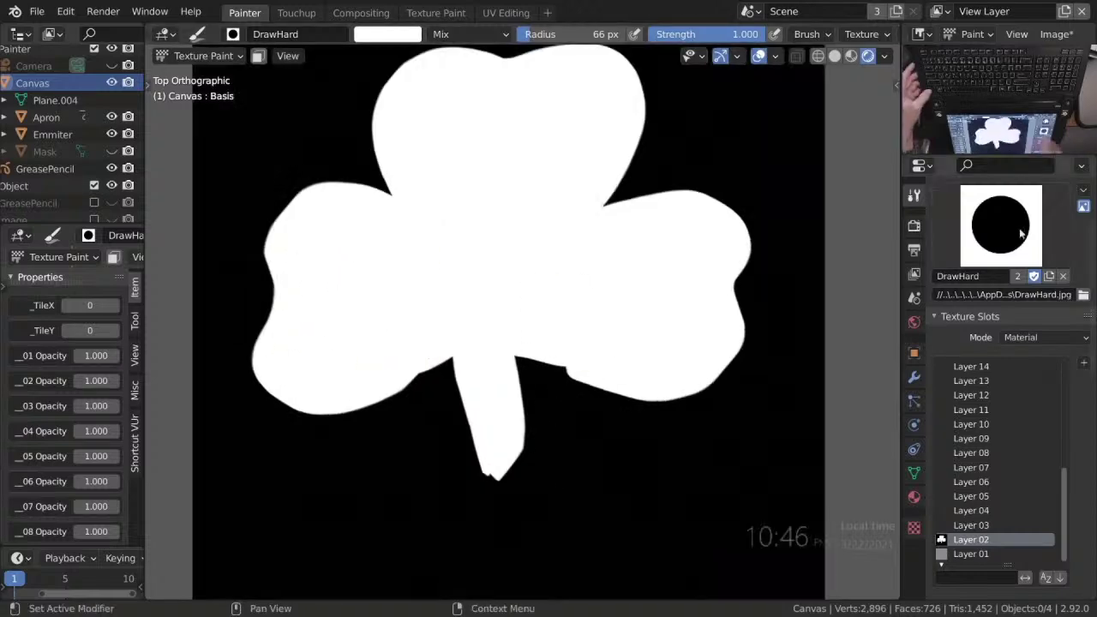
pyautogui.moveTo(532, 377); pyautogui.dragTo(676, 396)
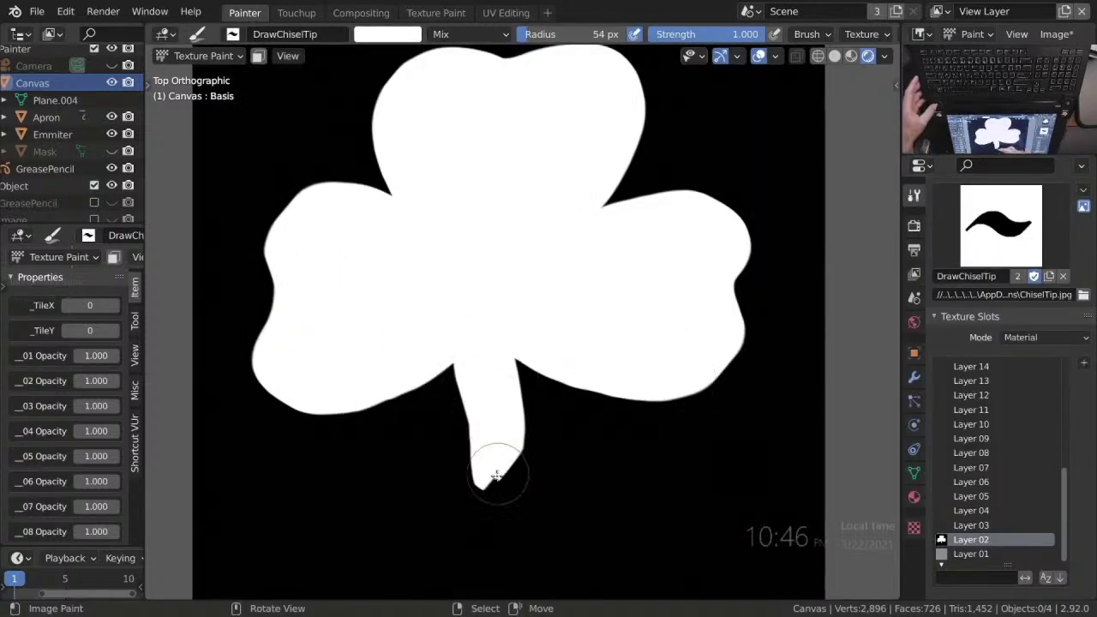
pyautogui.scroll(-4, 477, 450)
pyautogui.scroll(4, 595, 437)
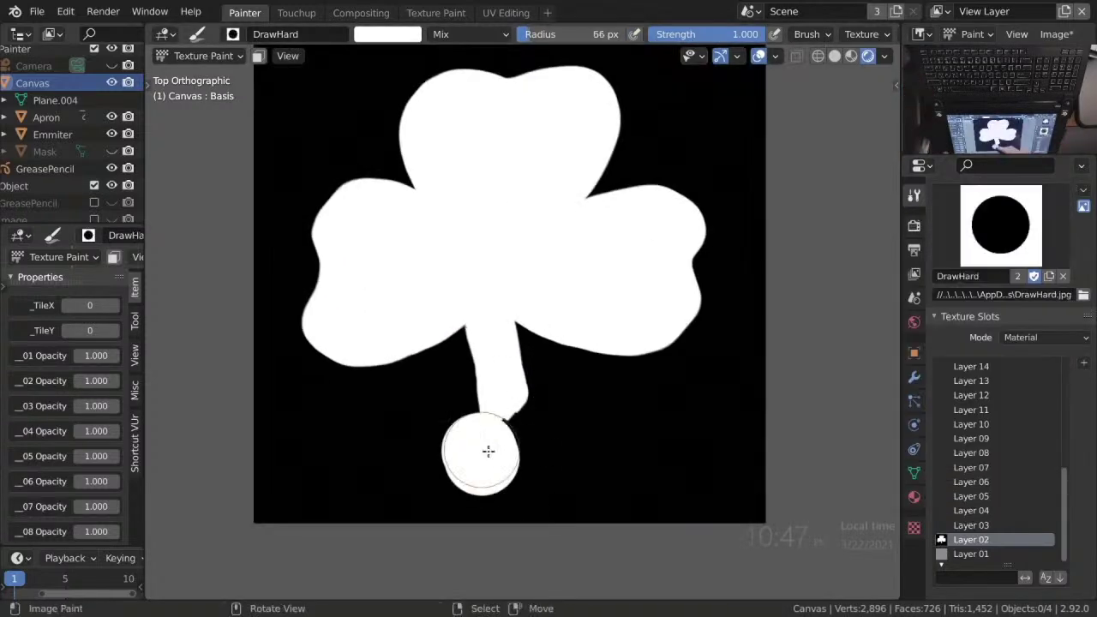
# Shorten the shamrock's stem with the DrawHard brush at 66 px, giving it an inward-curved end.
pyautogui.moveTo(490, 451); pyautogui.dragTo(485, 452)
pyautogui.scroll(-3, 486, 451)
pyautogui.click(387, 35)
pyautogui.scroll(3, 421, 277)
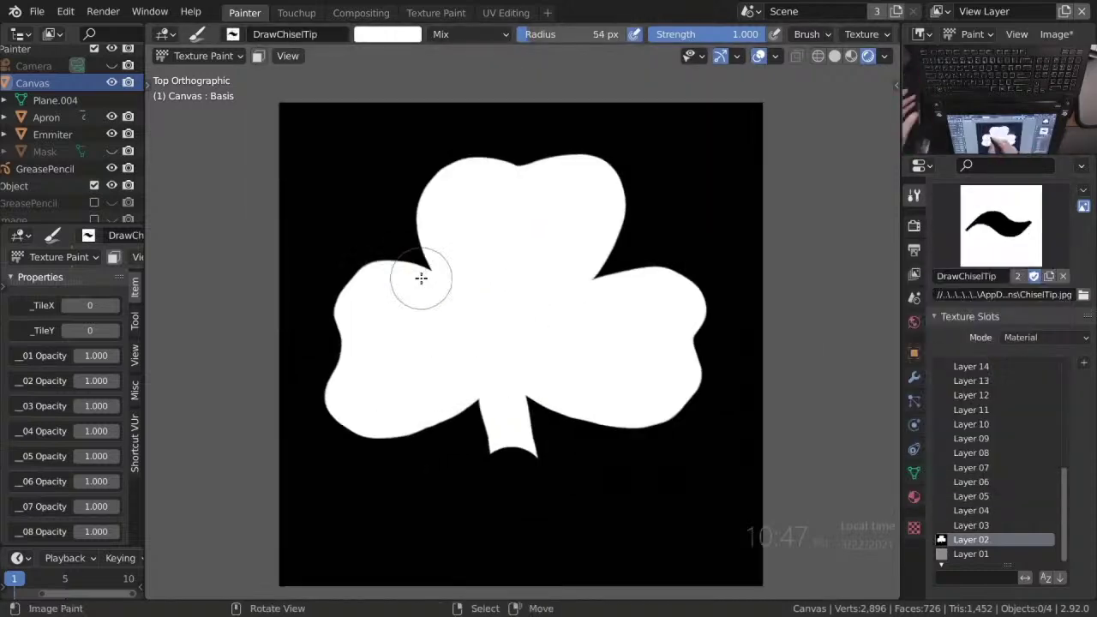
# Reshape the outer edge of the shamrock's left leaf with the DrawChiselTip brush so it has two rounded lobes.
pyautogui.scroll(3, 380, 262)
pyautogui.moveTo(289, 215); pyautogui.dragTo(308, 224)
pyautogui.scroll(-2, 658, 327)
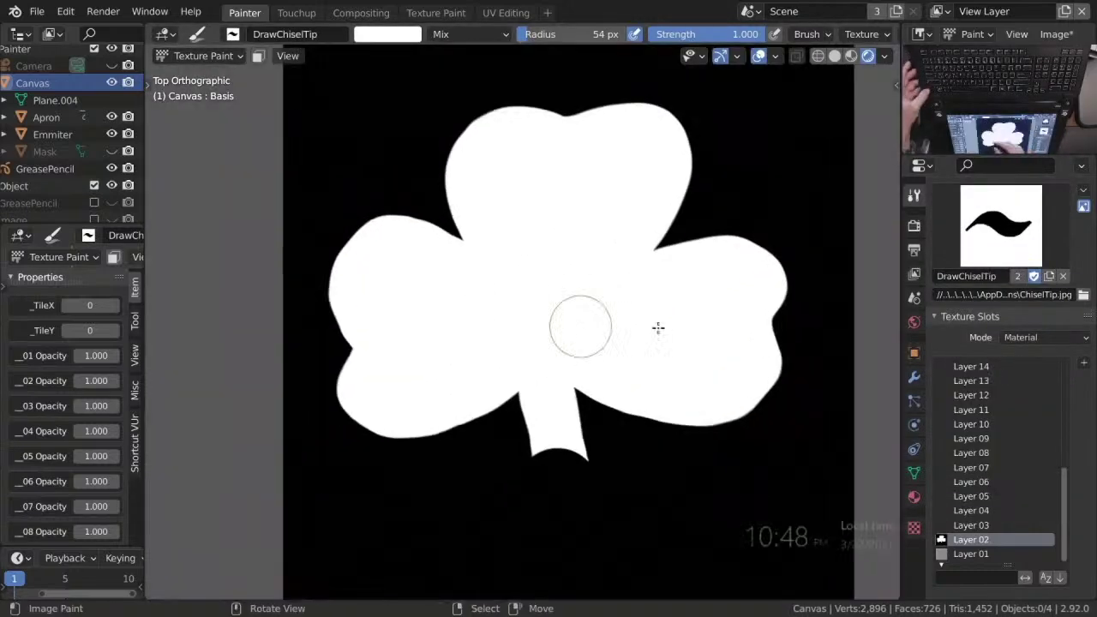
pyautogui.click(388, 34)
pyautogui.scroll(-2, 654, 351)
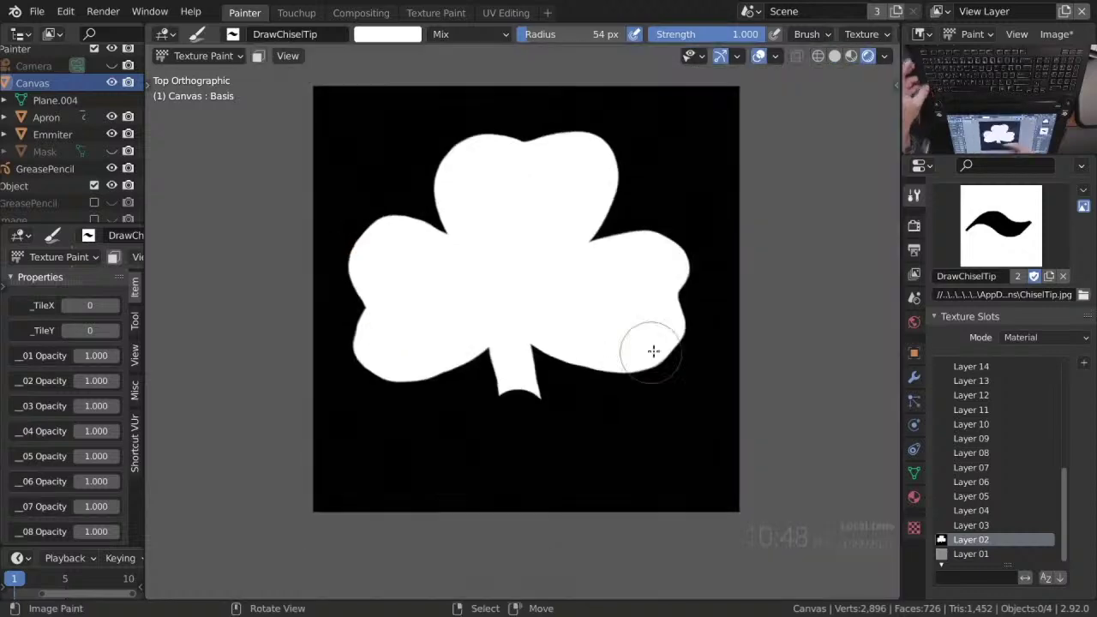
# Save the shamrock image as clover.png in the portrait study's textures folder.
pyautogui.hotkey('ctrl', 'pagedown')
pyautogui.hotkey('ctrl', 'pagedown')
pyautogui.hotkey('ctrl', 'pageup')
pyautogui.hotkey('shift', 'alt', 's')
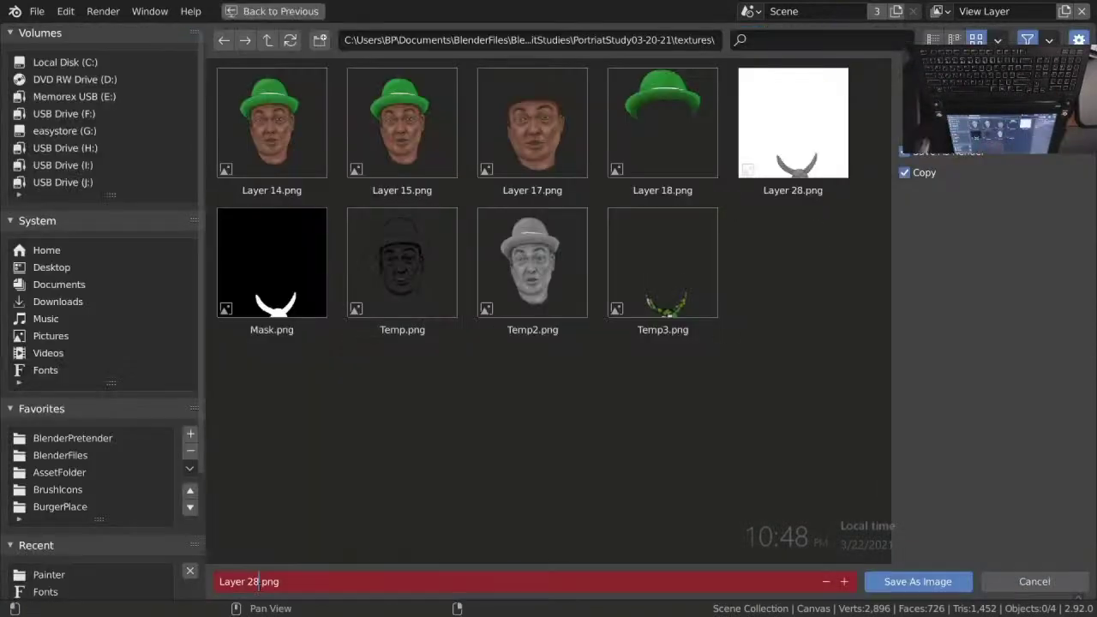
pyautogui.press('Return')
pyautogui.click(152, 31)
pyautogui.click(183, 169)
pyautogui.press('Escape')
# Open 2-92Painter30SDLuckyCharms.blend and switch the viewport to rendered shading.
pyautogui.click(37, 11)
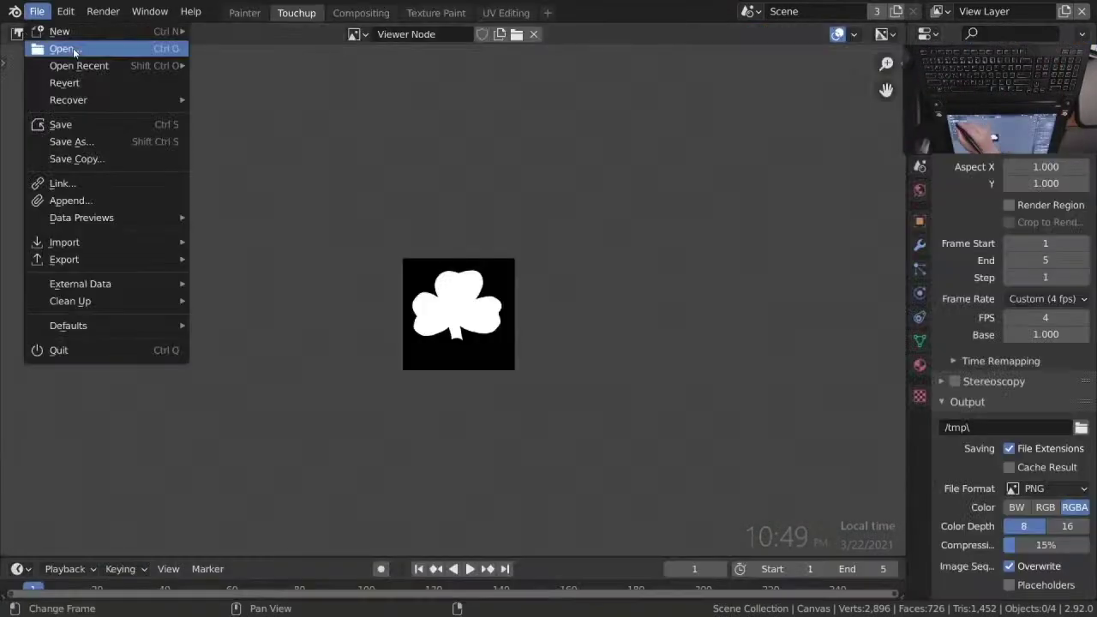
pyautogui.click(54, 46)
pyautogui.doubleClick(793, 326)
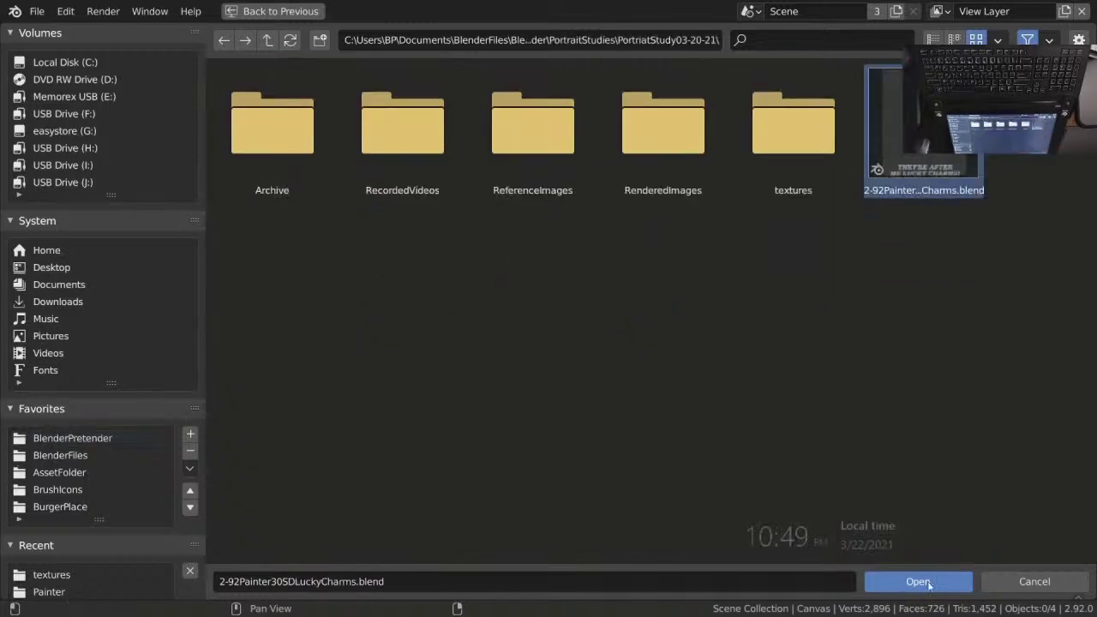
pyautogui.click(918, 581)
pyautogui.press('z')
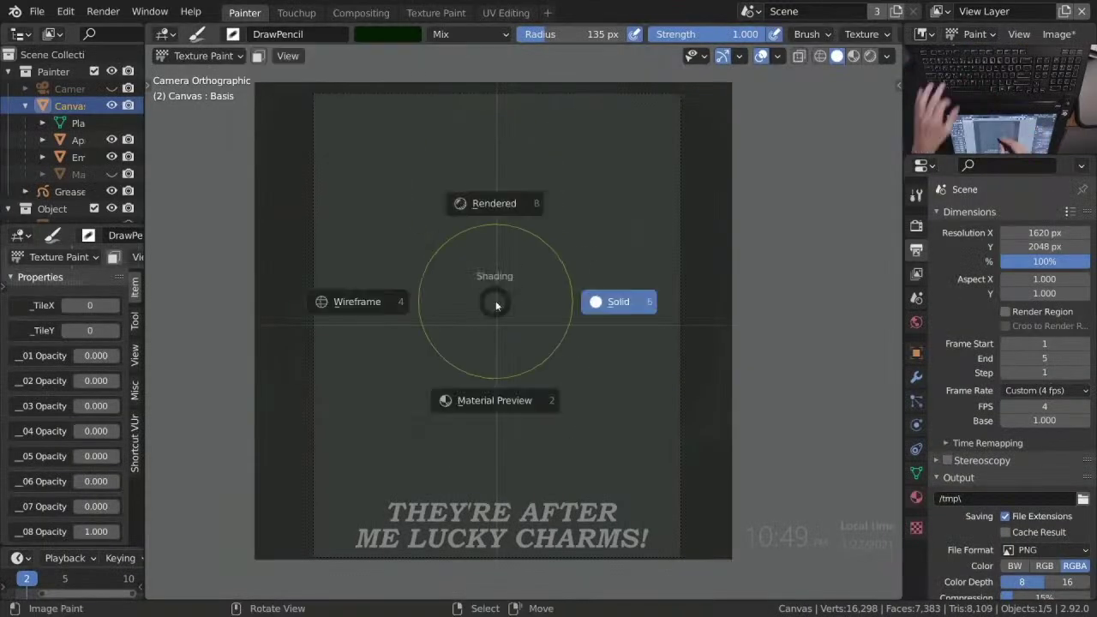
# Select the LeafStipple brush for Layer 09 and set its blend mode to Multiply.
pyautogui.click(917, 195)
pyautogui.scroll(1, 1067, 474)
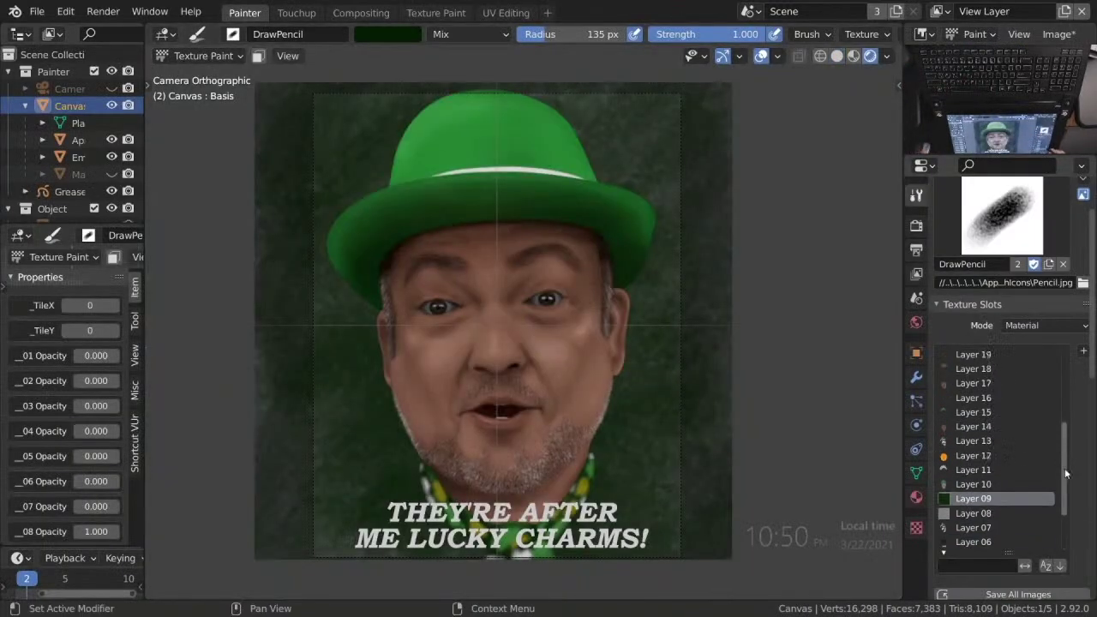
pyautogui.click(1002, 215)
pyautogui.click(748, 435)
pyautogui.click(469, 34)
pyautogui.click(480, 252)
pyautogui.scroll(-5, 515, 34)
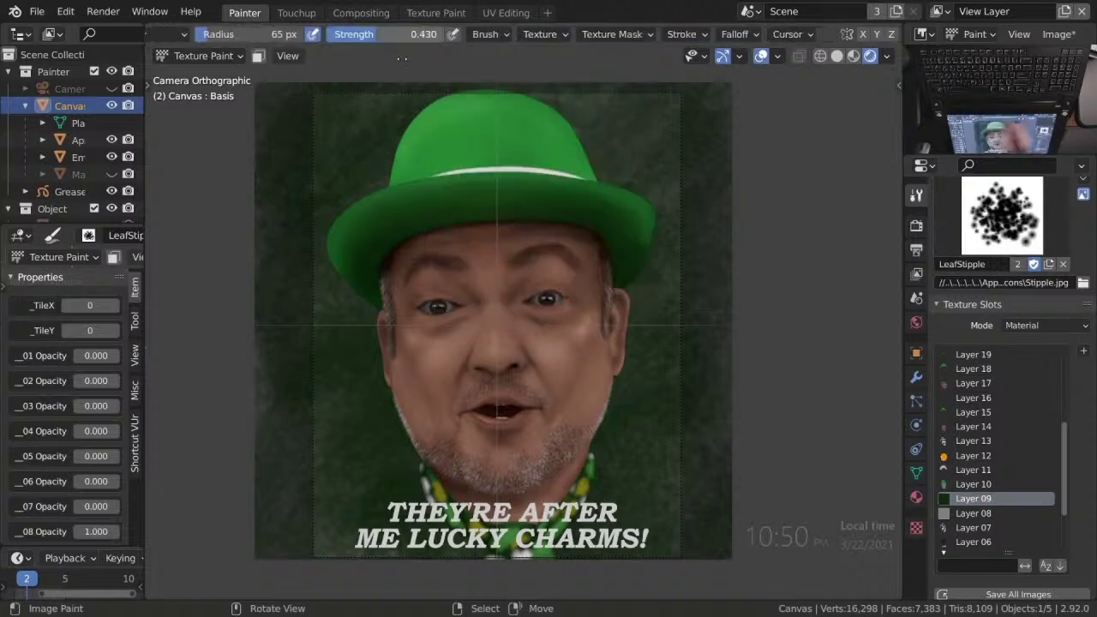
# Load clover.png as a brush texture, raise the LeafStipple strength to 1.000, and try stamping beside the hat at 33 px.
pyautogui.click(510, 34)
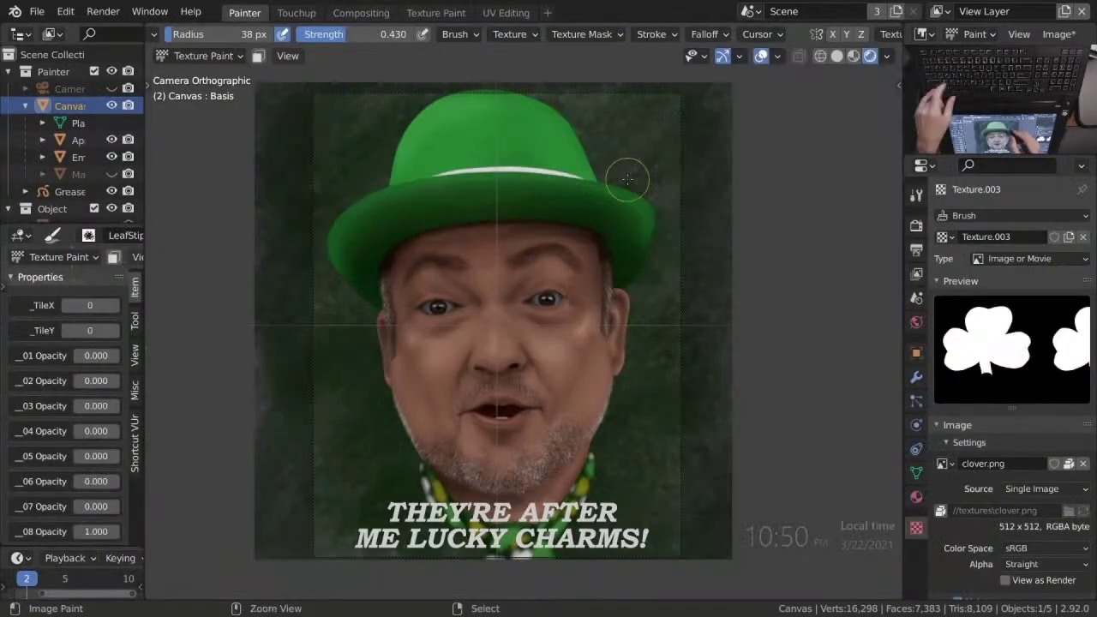
pyautogui.hotkey('shift', 'f')
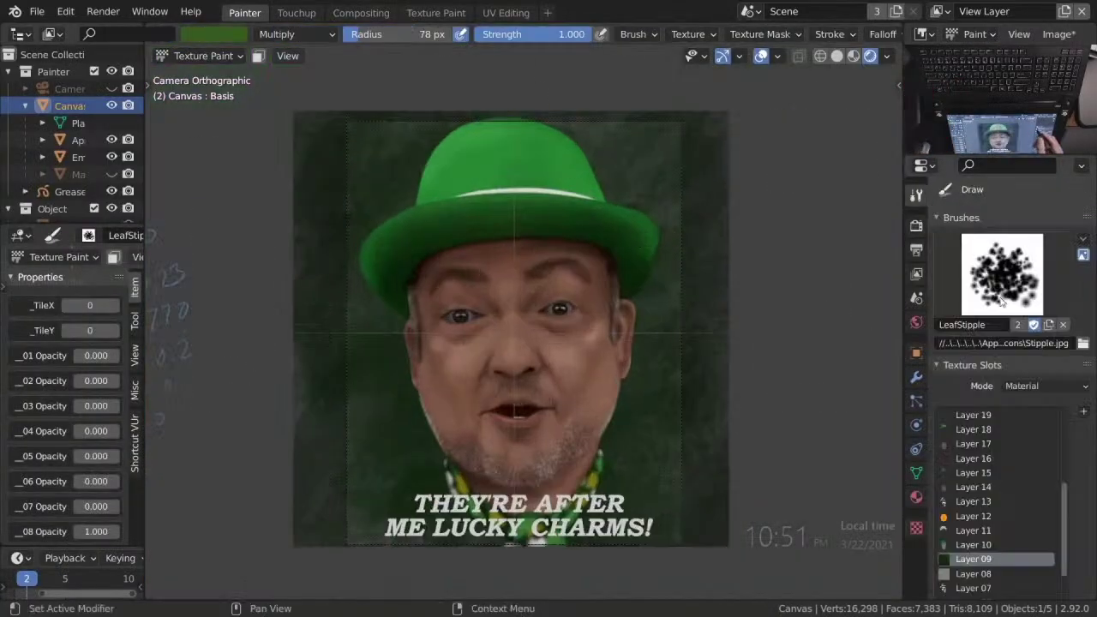
pyautogui.click(805, 35)
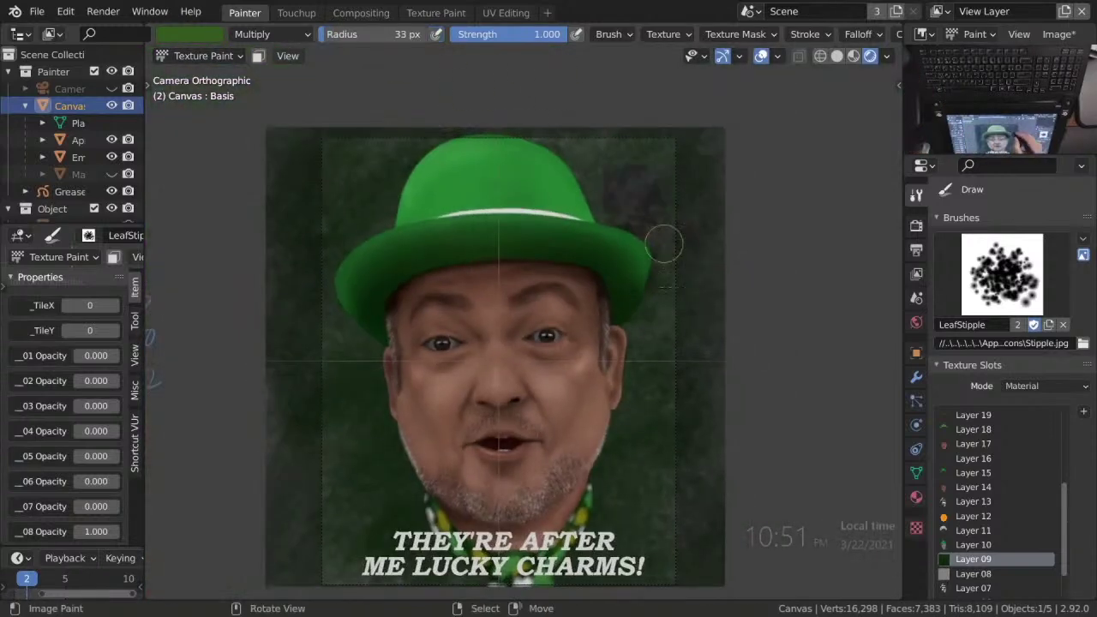
pyautogui.click(810, 34)
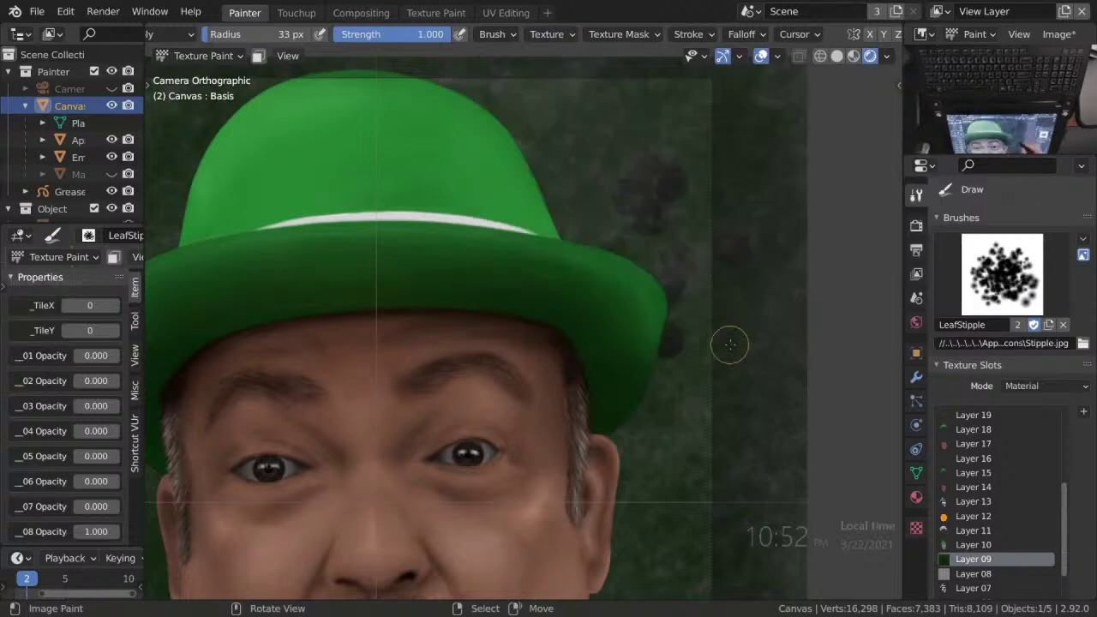
pyautogui.click(917, 528)
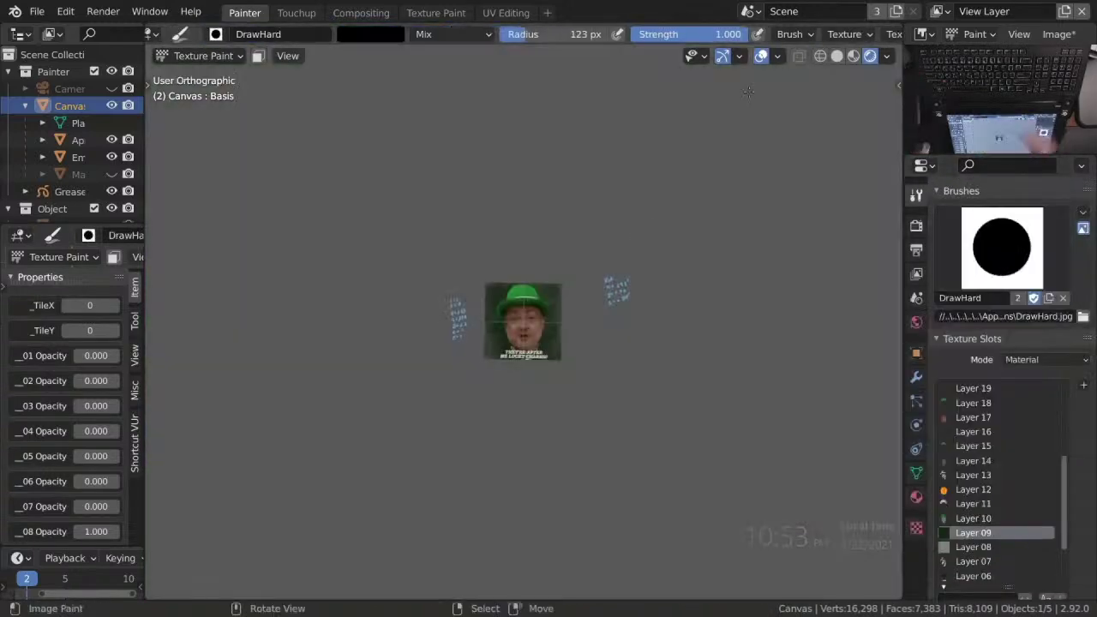
# Apply the clover.png texture to the DrawHard brush at 60 px and adjust its mapping for black test stamps beside the hat.
pyautogui.click(626, 34)
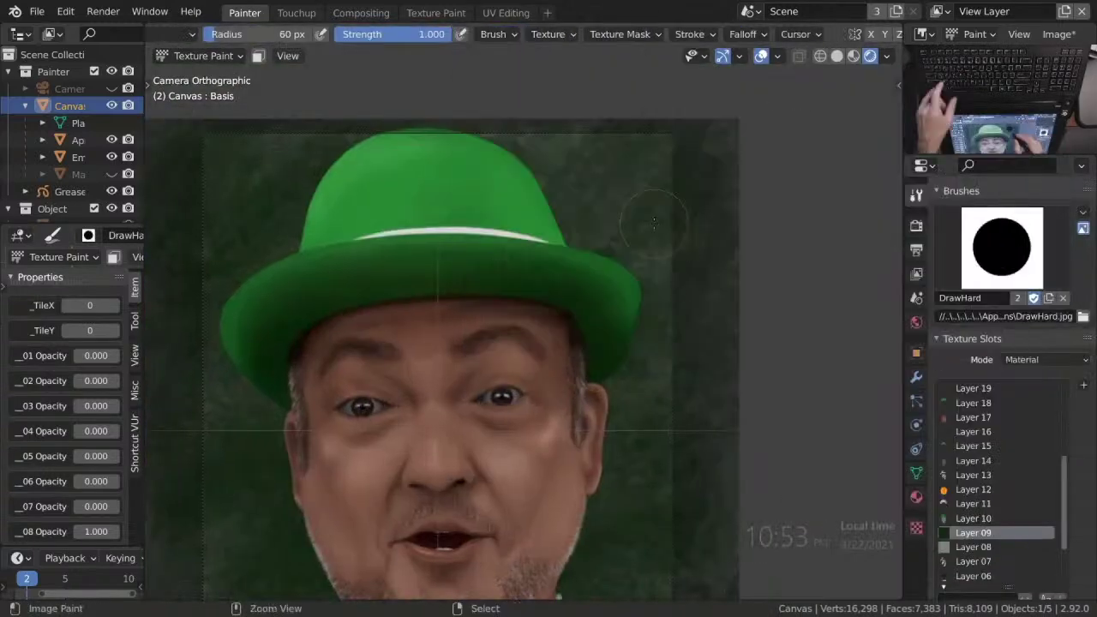
pyautogui.click(553, 35)
pyautogui.click(601, 85)
pyautogui.click(532, 105)
pyautogui.click(553, 34)
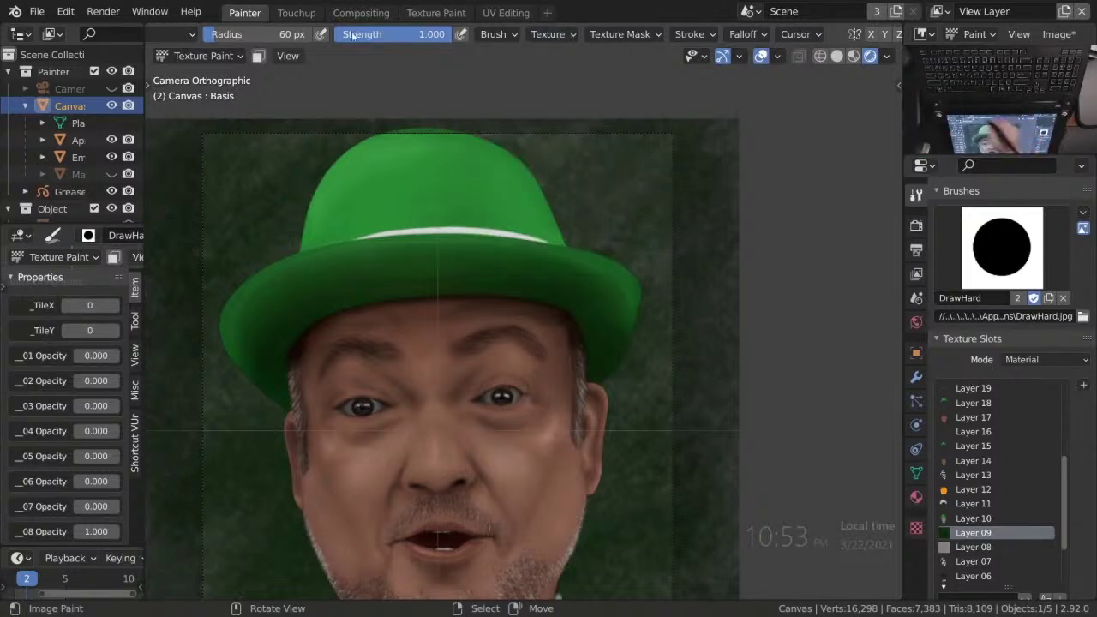
pyautogui.scroll(-2, 652, 35)
pyautogui.click(917, 528)
pyautogui.scroll(-1, 1004, 266)
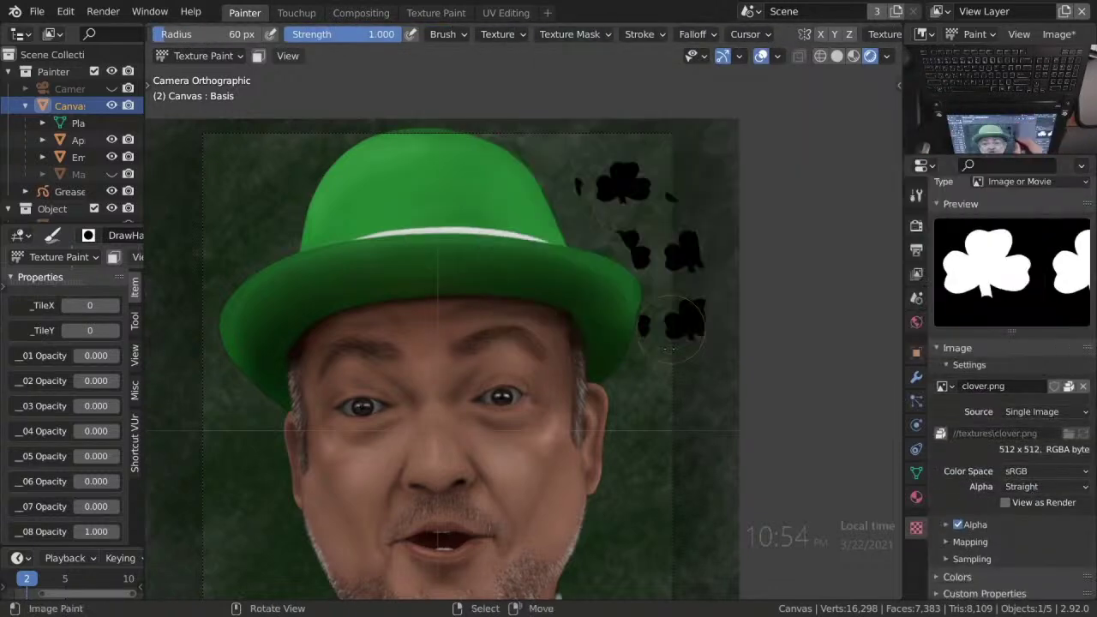
# Move the clover image from the brush texture to its mask, and try stamping dark green shamrocks over the background at 46 px.
pyautogui.click(497, 34)
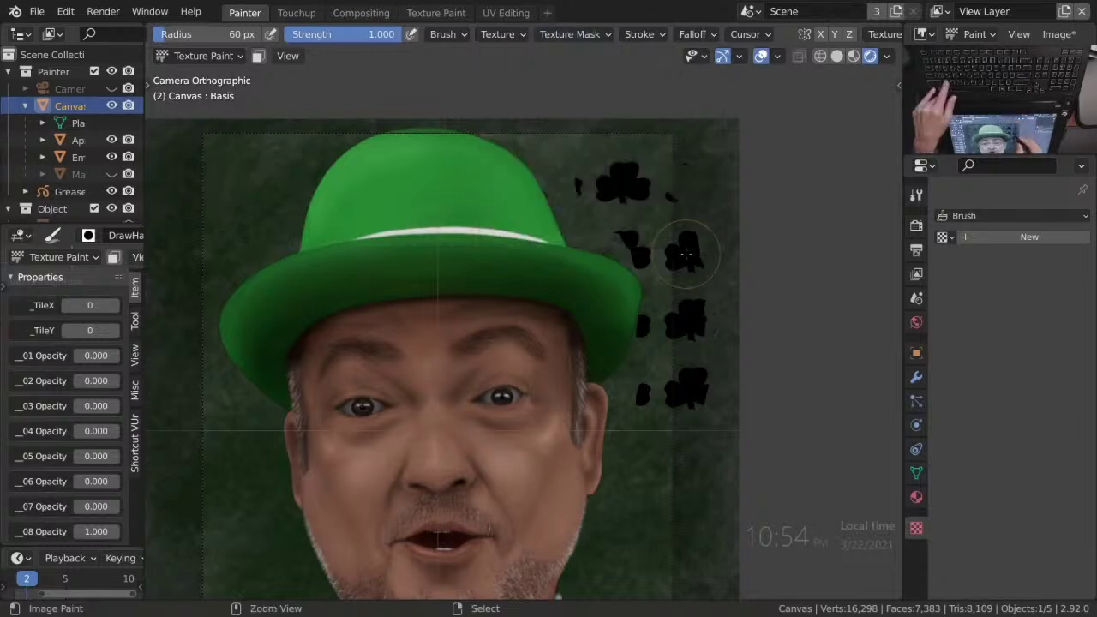
pyautogui.click(657, 34)
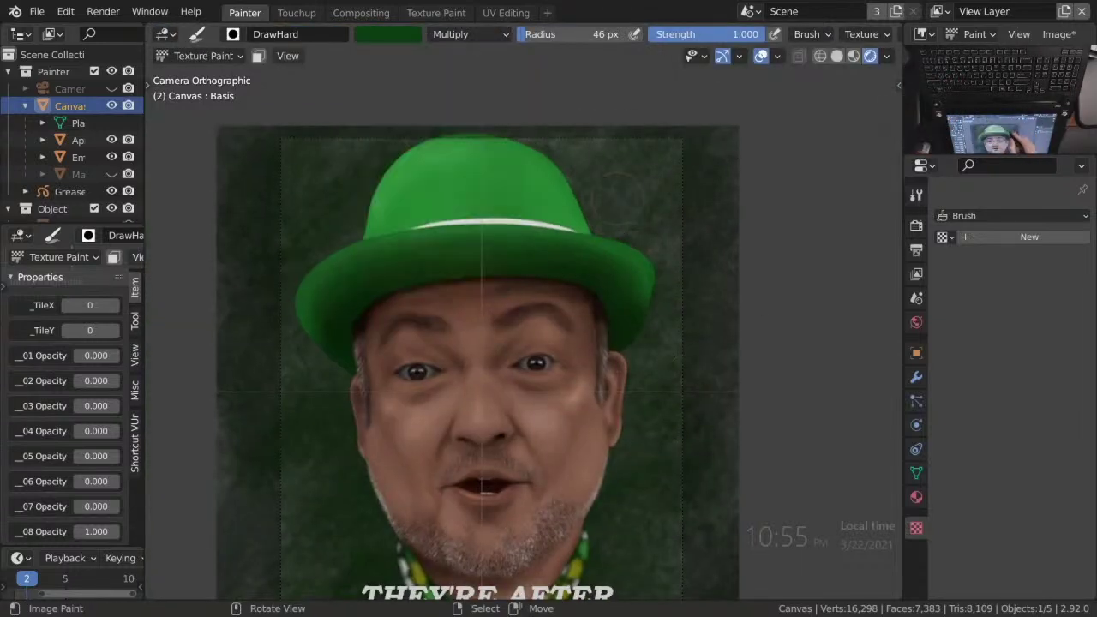
pyautogui.scroll(-5, 600, 34)
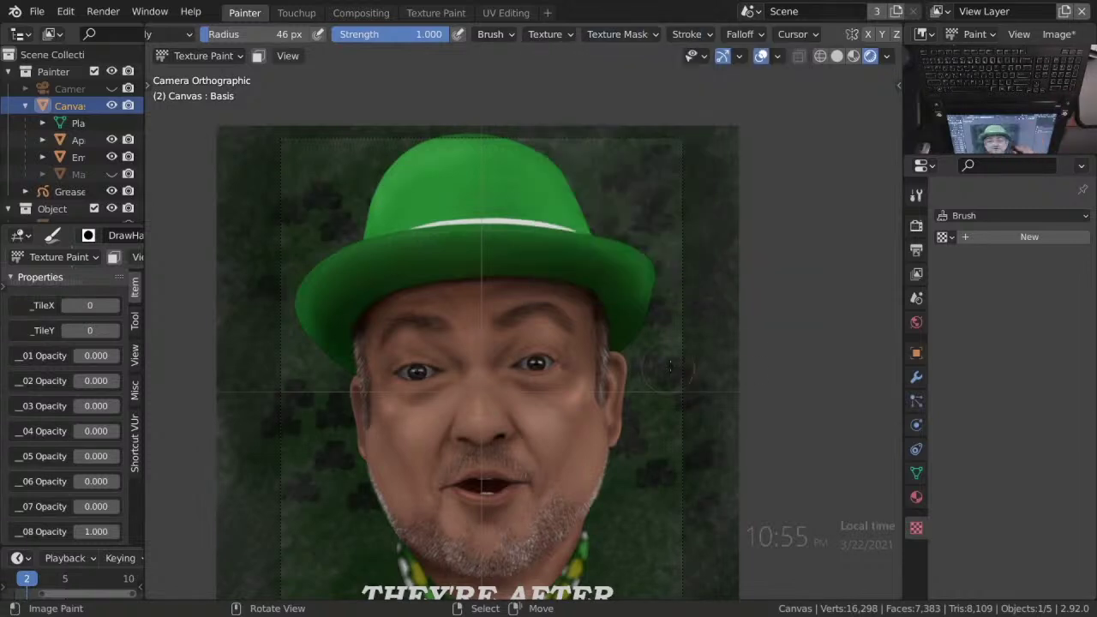
pyautogui.scroll(2, 600, 34)
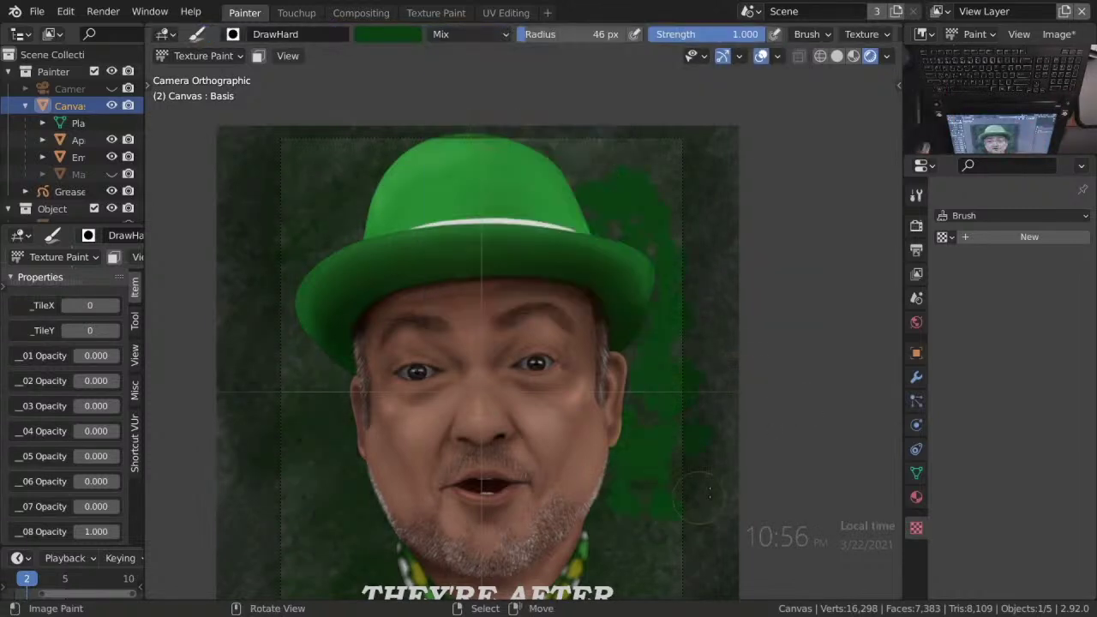
# Lower the DrawHard brush strength to 0.442 and try another blend mode for the background shamrocks.
pyautogui.click(708, 34)
pyautogui.hotkey('shift', 'f')
pyautogui.click(575, 283)
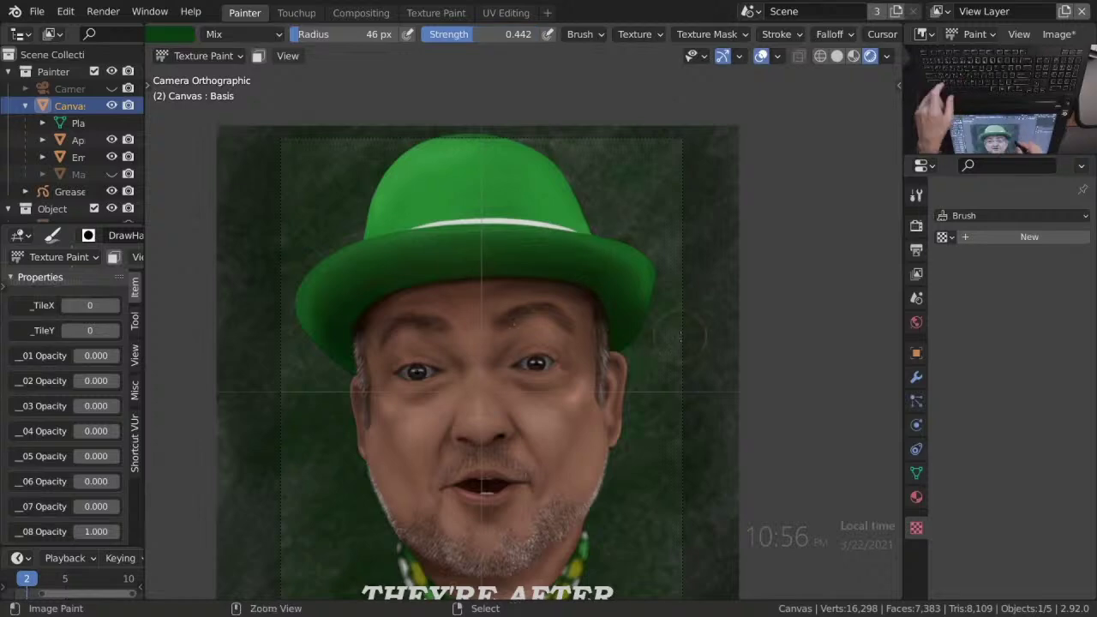
pyautogui.click(245, 34)
pyautogui.click(232, 247)
# On Layer 16, stamp overlapping shamrocks in several greens around the head with the DrawHard brush in Mix mode at full strength.
pyautogui.click(916, 195)
pyautogui.keyDown('ctrl'); pyautogui.scroll(11, 1066, 495); pyautogui.keyUp('ctrl')
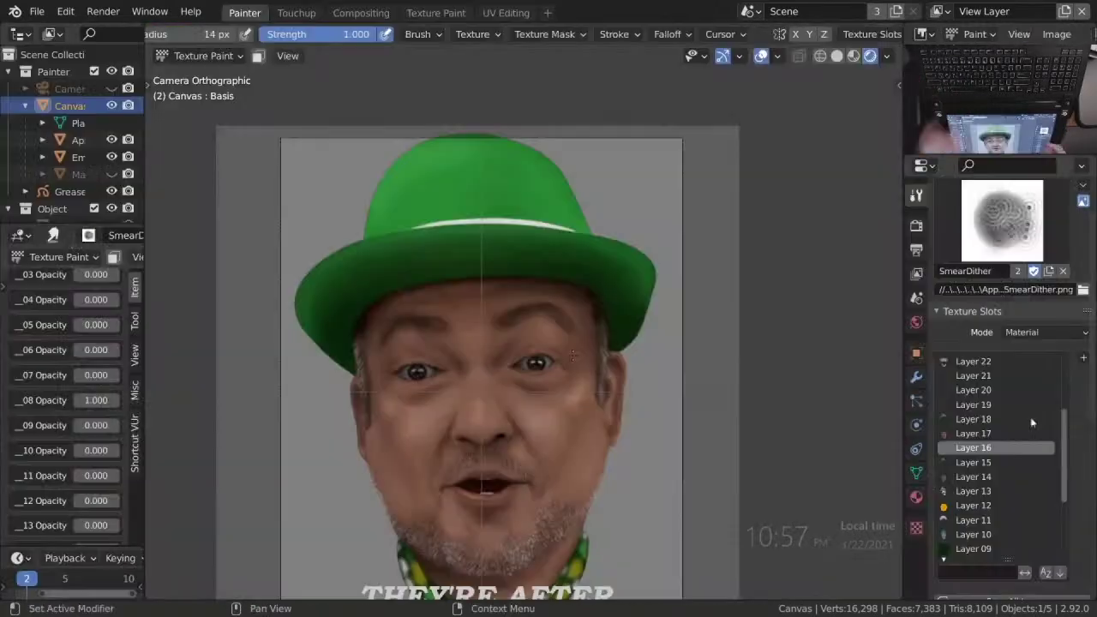
pyautogui.click(557, 353)
pyautogui.moveTo(652, 198)
pyautogui.mouseDown()
pyautogui.moveTo(626, 505)
pyautogui.moveTo(361, 181)
pyautogui.moveTo(283, 481)
pyautogui.mouseUp()
pyautogui.moveTo(678, 172); pyautogui.dragTo(643, 446)
pyautogui.moveTo(283, 231); pyautogui.dragTo(300, 386)
pyautogui.scroll(-8, 675, 36)
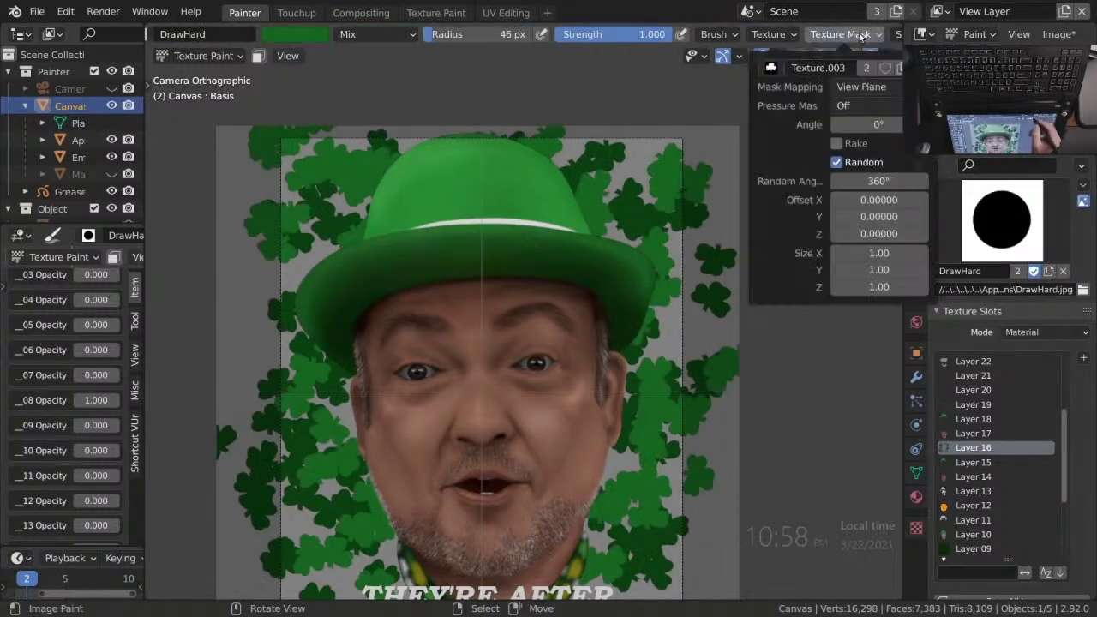
# Cover the remaining gaps around the hat and face with brighter green shamrocks on Layer 16.
pyautogui.click(673, 35)
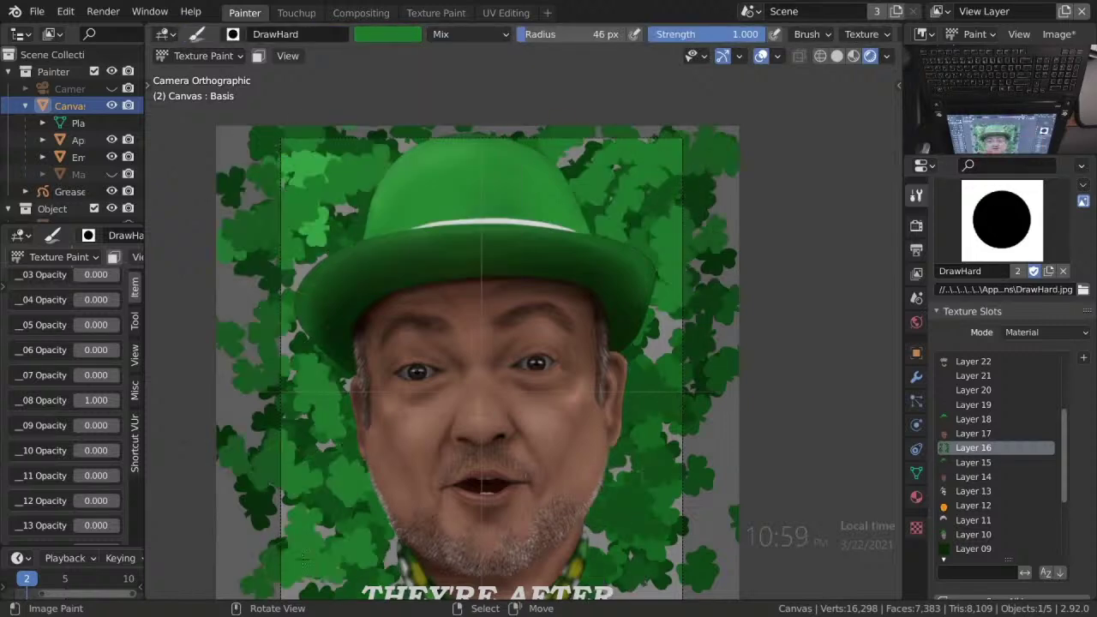
pyautogui.click(479, 137)
pyautogui.scroll(-3, 686, 34)
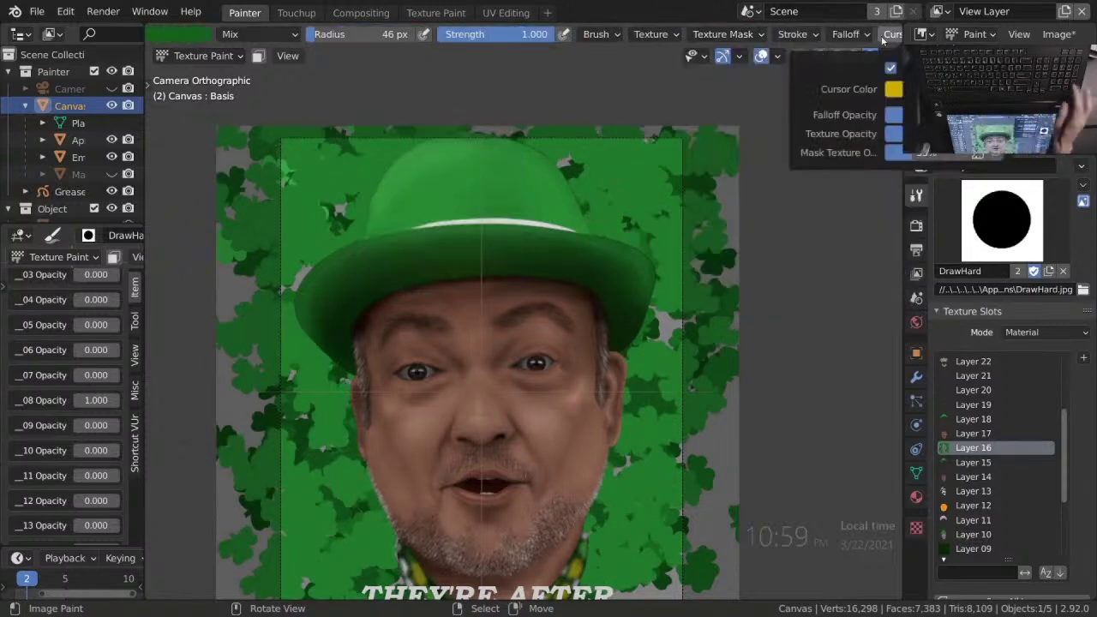
# Check the composited portrait in the maximized Viewer Node image with the sidebar hidden, and save the work.
pyautogui.keyDown('ctrl'); pyautogui.scroll(-1, 150, 429); pyautogui.keyUp('ctrl')
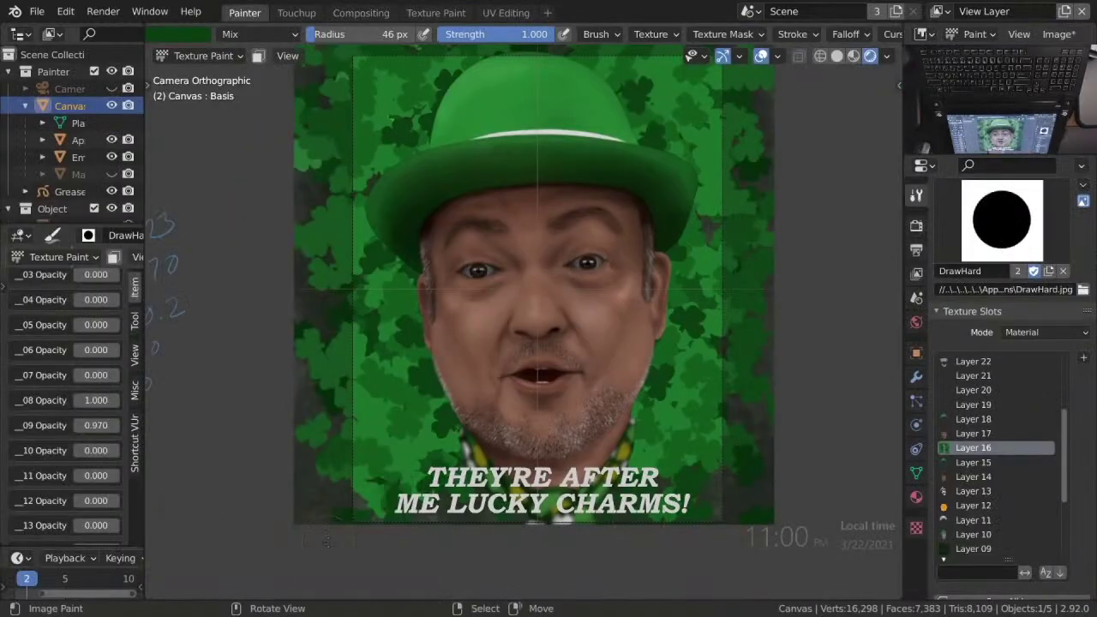
pyautogui.keyDown('ctrl'); pyautogui.moveTo(409, 394); pyautogui.dragTo(409, 370, button='middle'); pyautogui.keyUp('ctrl')
pyautogui.press('s')
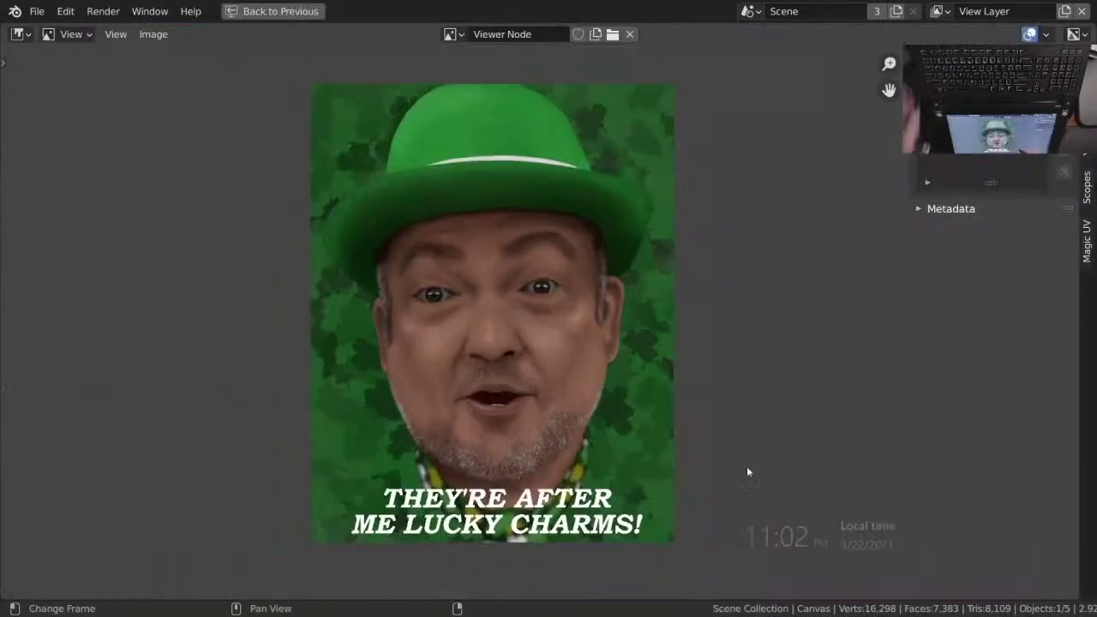
pyautogui.scroll(1, 705, 397)
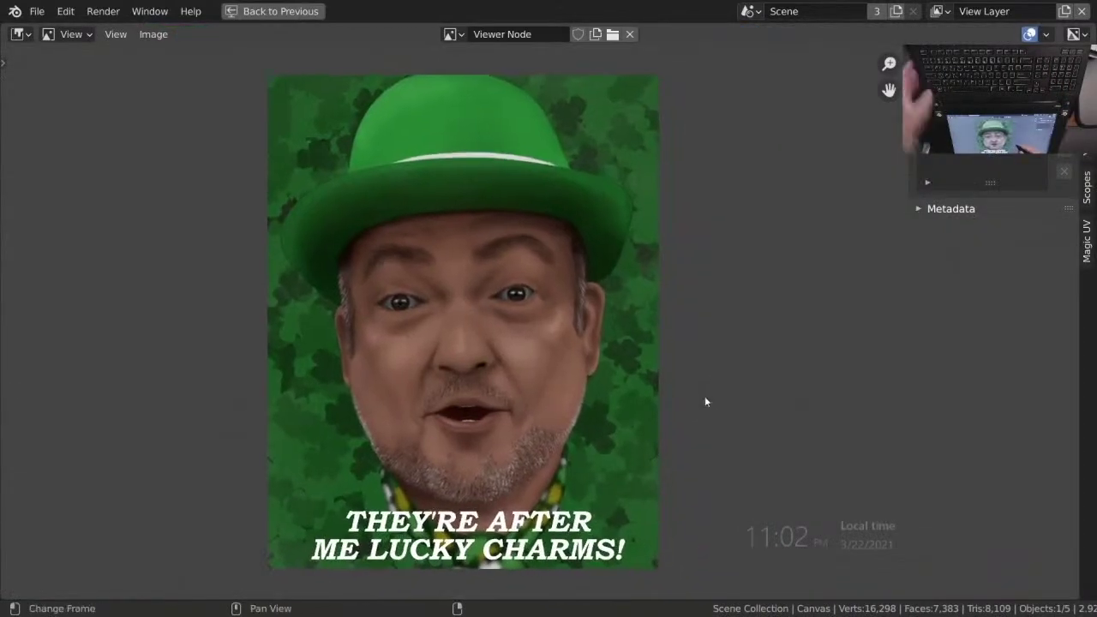
pyautogui.press('n')
pyautogui.hotkey('ctrl', 's')
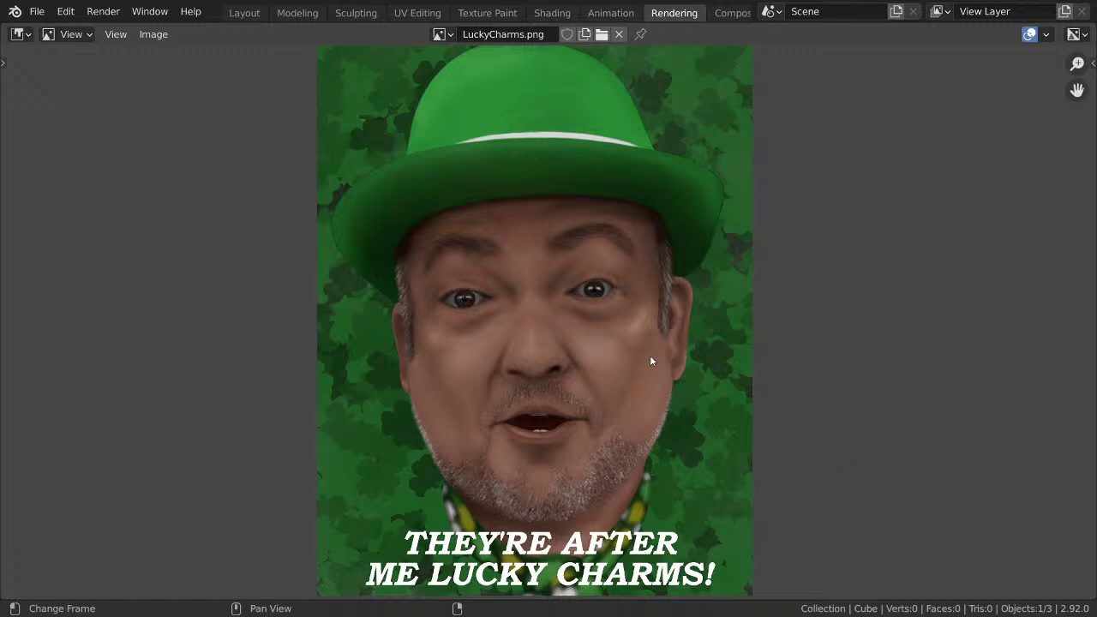
# Examine LuckyCharms.png up close, covering the mouth, beard stubble, cheek, eyes, ear and shamrock background, as well as the whole captioned portrait.
pyautogui.keyDown('ctrl'); pyautogui.moveTo(649, 385); pyautogui.dragTo(678, 226, button='middle'); pyautogui.keyUp('ctrl')
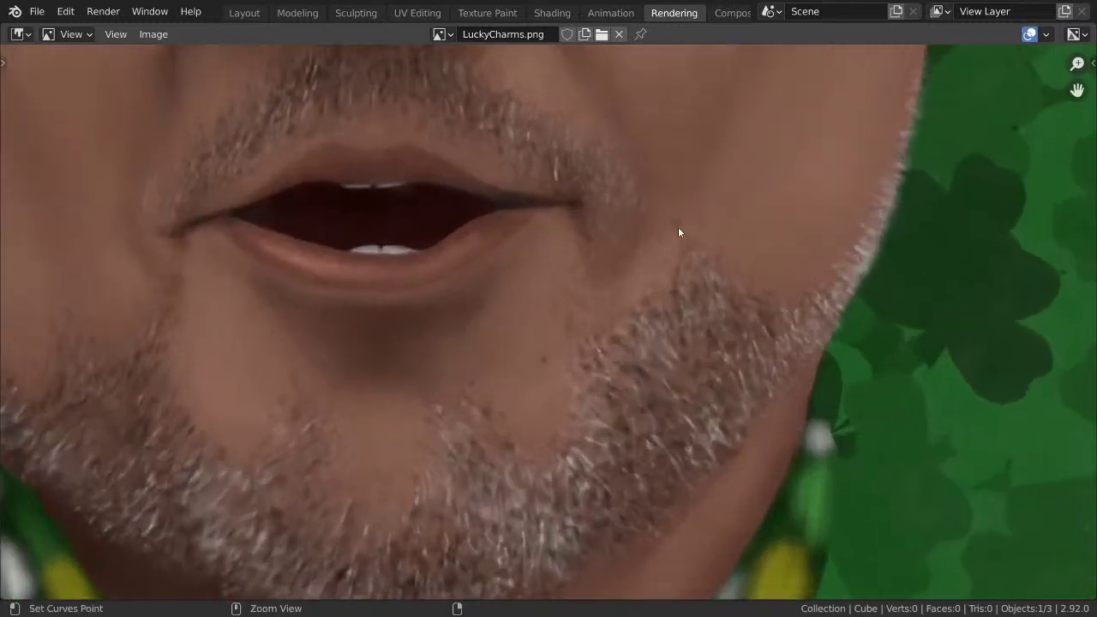
pyautogui.scroll(3, 636, 380)
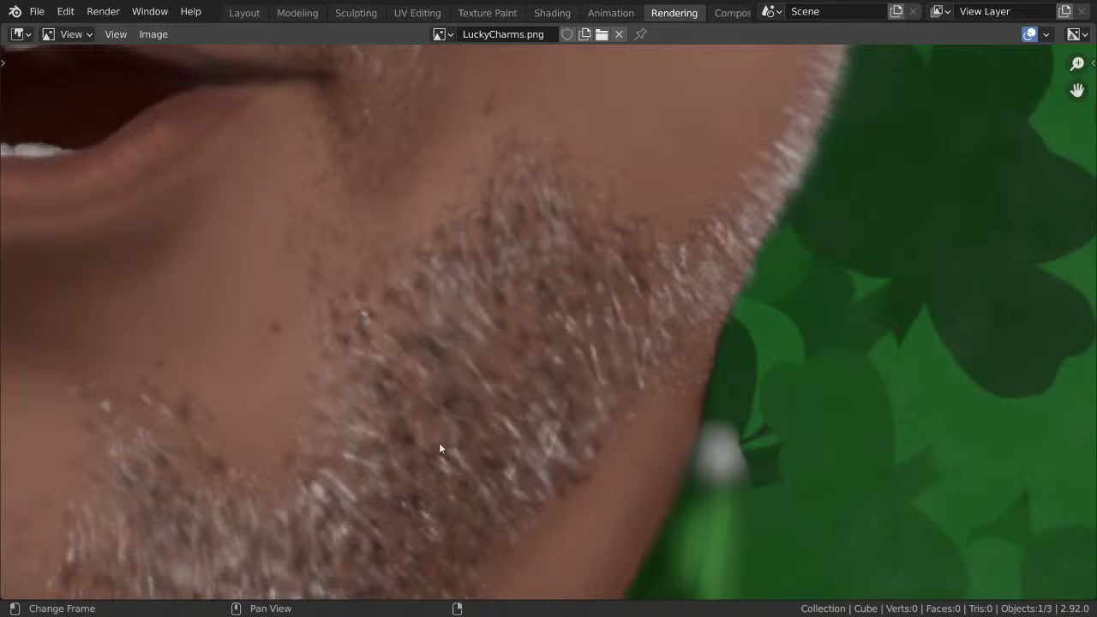
pyautogui.keyDown('ctrl'); pyautogui.moveTo(442, 270); pyautogui.dragTo(412, 369, button='middle'); pyautogui.keyUp('ctrl')
pyautogui.scroll(2, 518, 324)
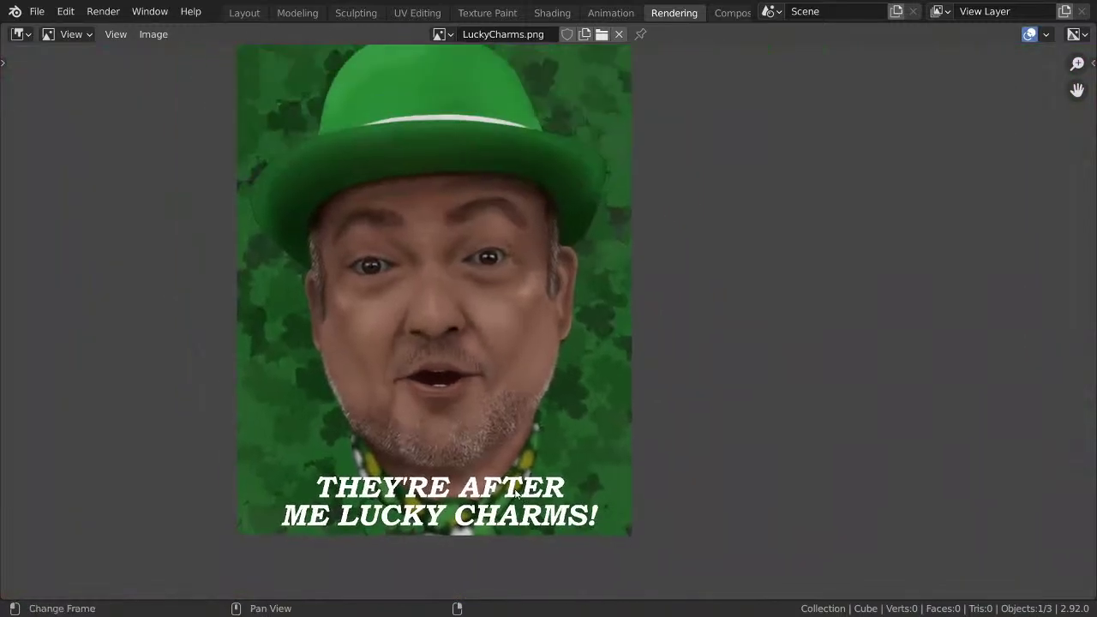
pyautogui.scroll(1, 531, 356)
pyautogui.keyDown('ctrl'); pyautogui.moveTo(546, 386); pyautogui.dragTo(605, 330, button='middle'); pyautogui.keyUp('ctrl')
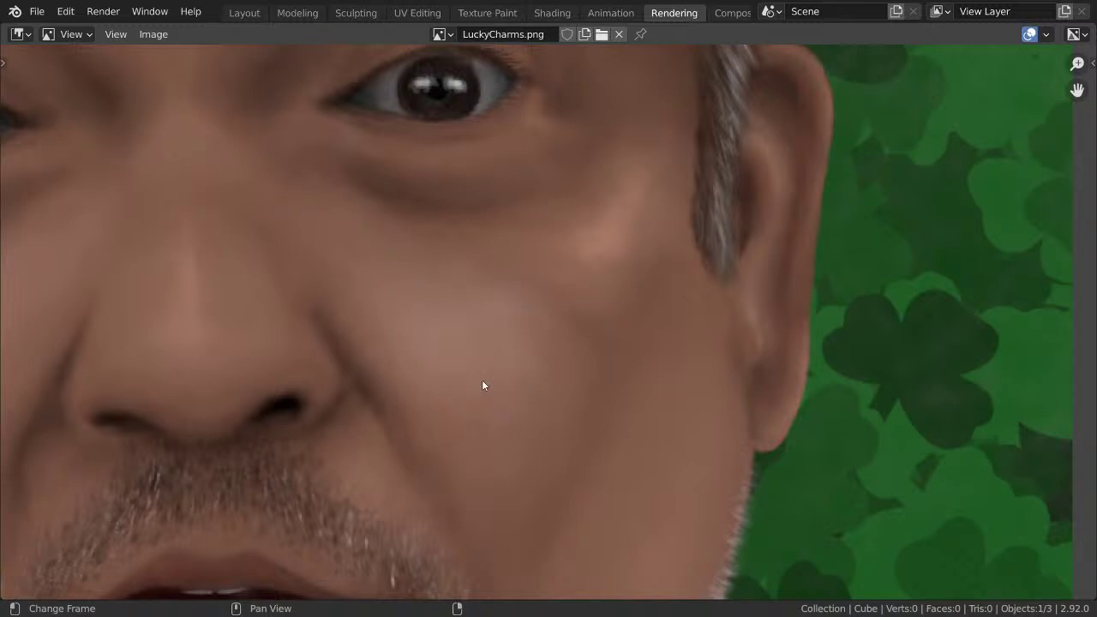
pyautogui.keyDown('ctrl'); pyautogui.moveTo(517, 342); pyautogui.dragTo(564, 281, button='middle'); pyautogui.keyUp('ctrl')
pyautogui.scroll(4, 566, 287)
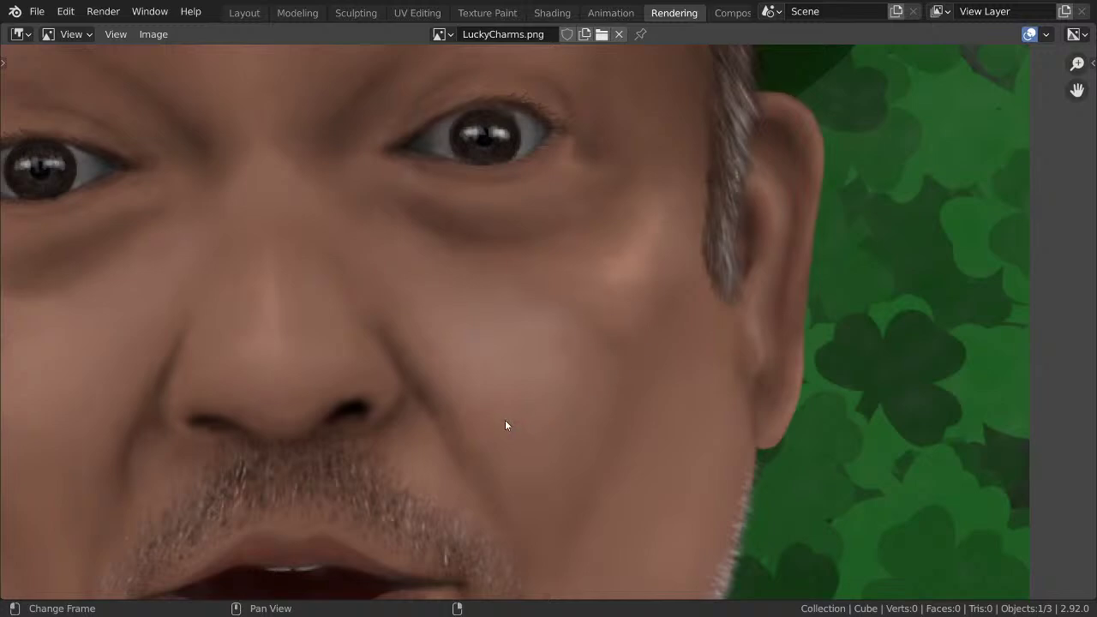
pyautogui.keyDown('ctrl'); pyautogui.moveTo(509, 343); pyautogui.dragTo(537, 377, button='middle'); pyautogui.keyUp('ctrl')
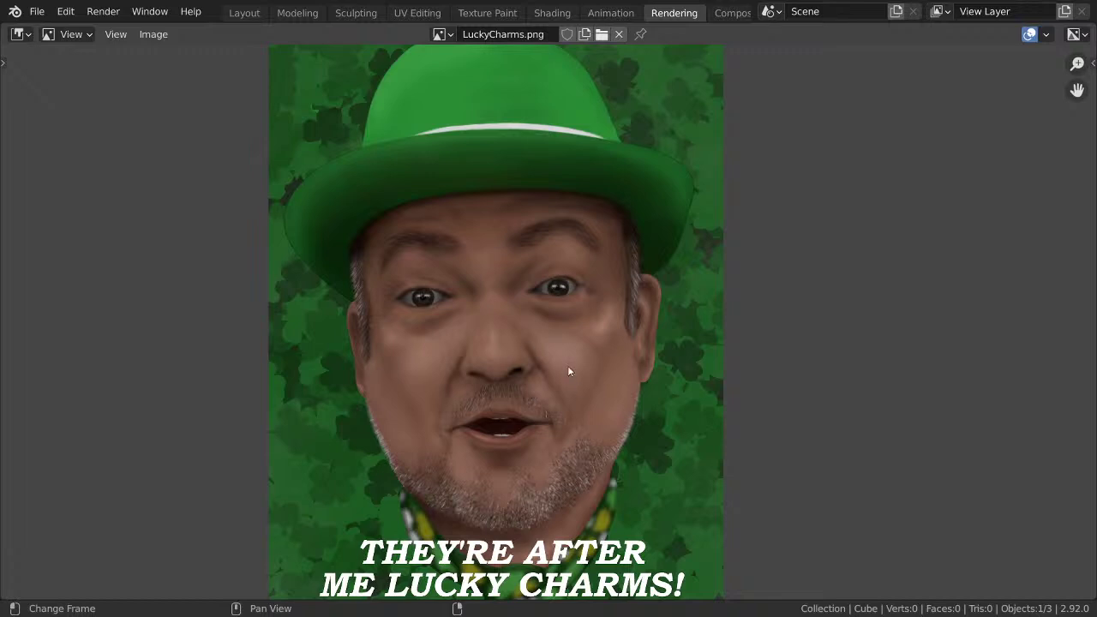
pyautogui.keyDown('ctrl'); pyautogui.moveTo(531, 355); pyautogui.dragTo(528, 364, button='middle'); pyautogui.keyUp('ctrl')
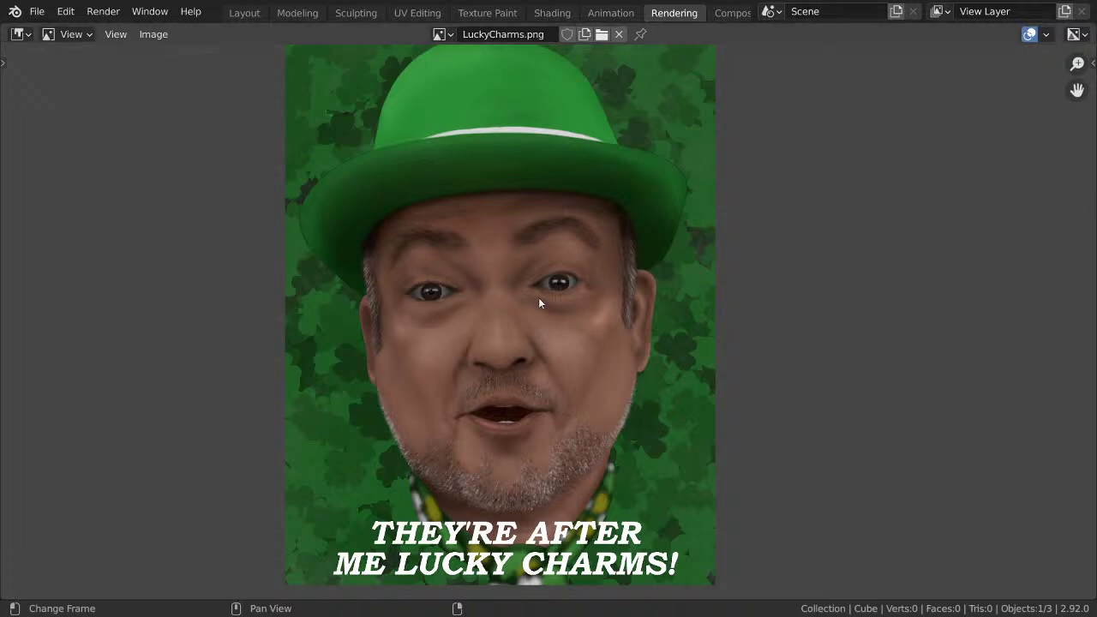
pyautogui.moveTo(540, 303)
pyautogui.mouseDown(button='middle')
pyautogui.moveTo(651, 313)
pyautogui.moveTo(554, 301)
pyautogui.mouseUp(button='middle')
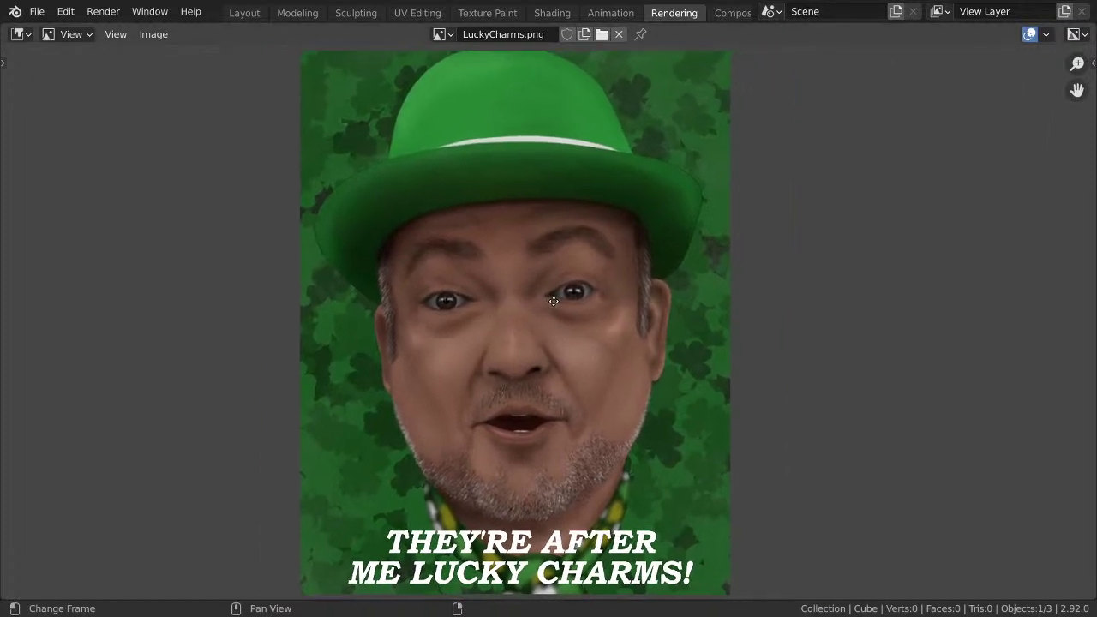